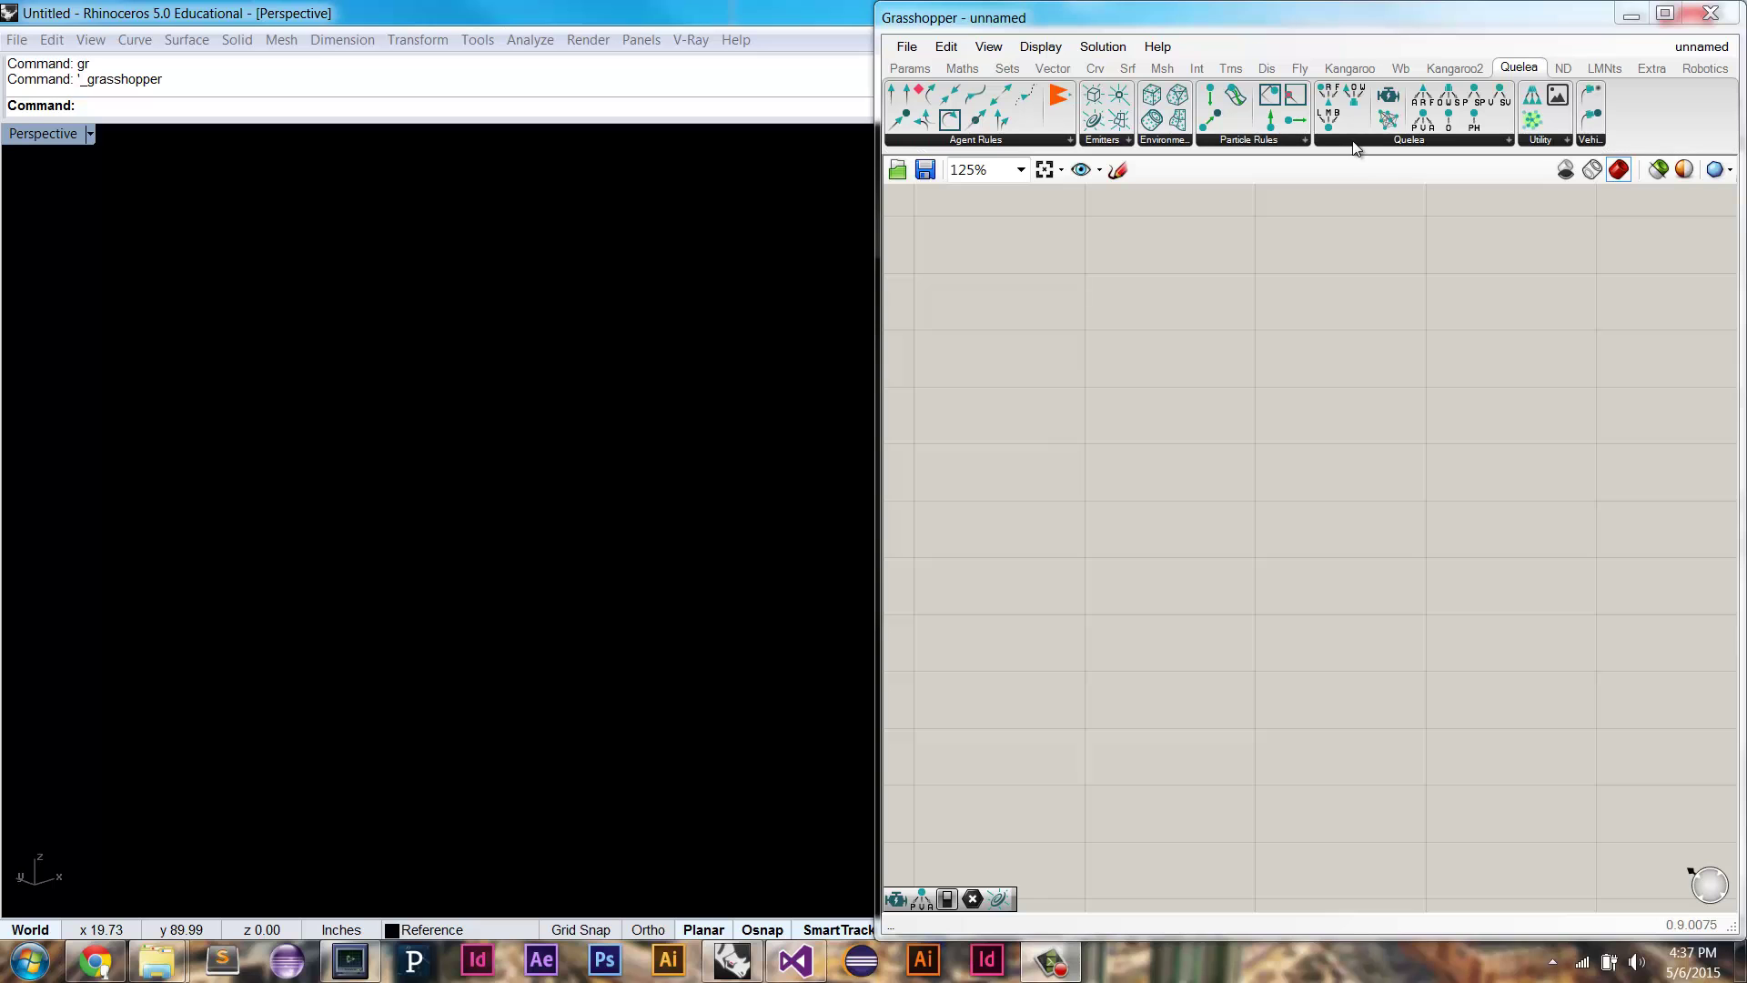
Step: Place a Construct Particle component and a System component, and wire the particle settings into the System's Quelea Settings input
drag(1330, 117, 1056, 298)
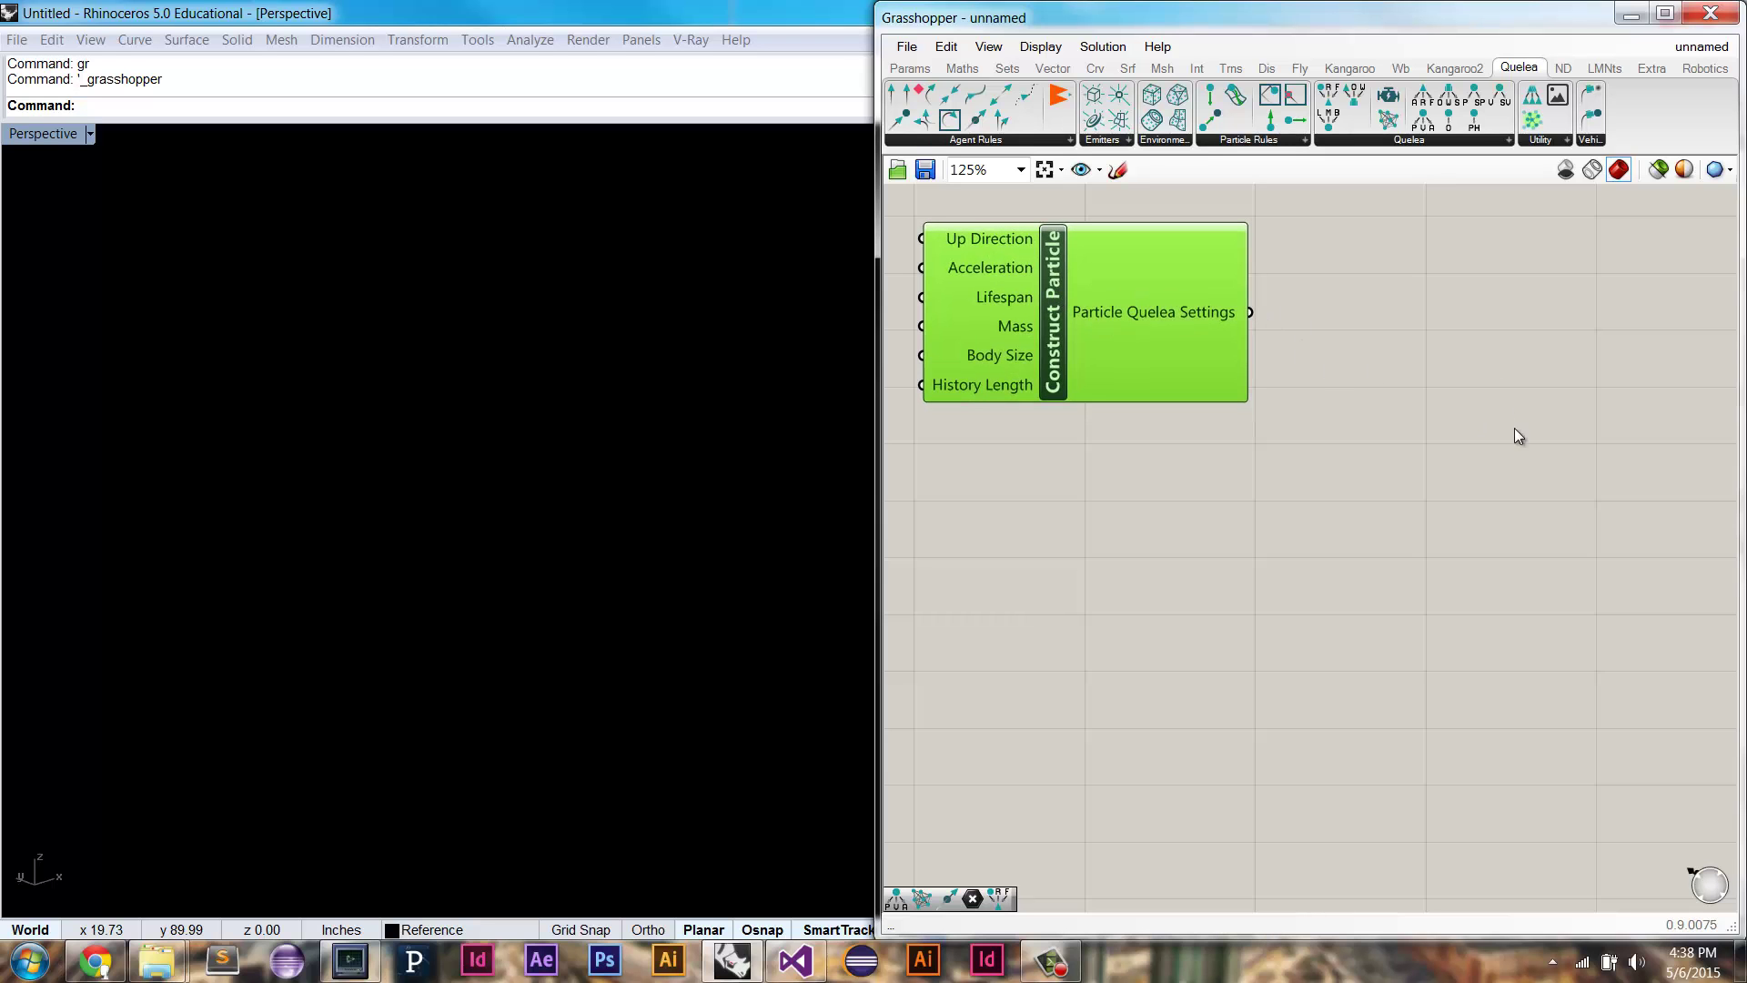
scroll(1429, 387, down, 2)
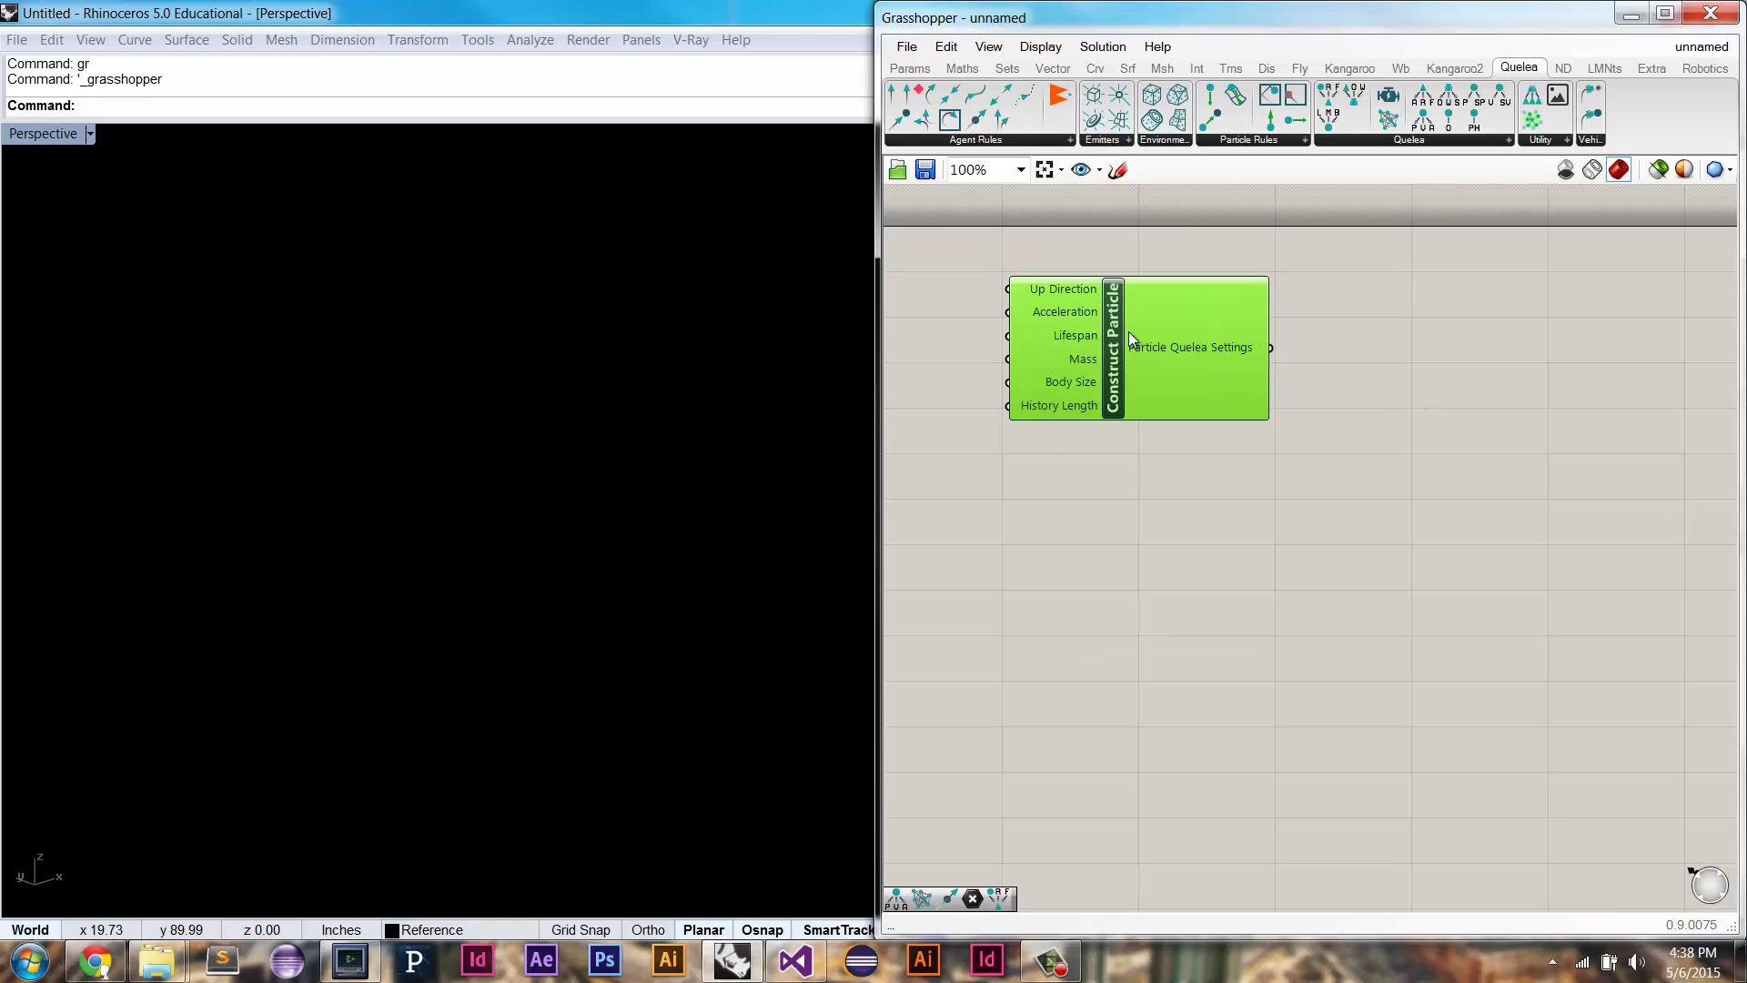
click(1354, 324)
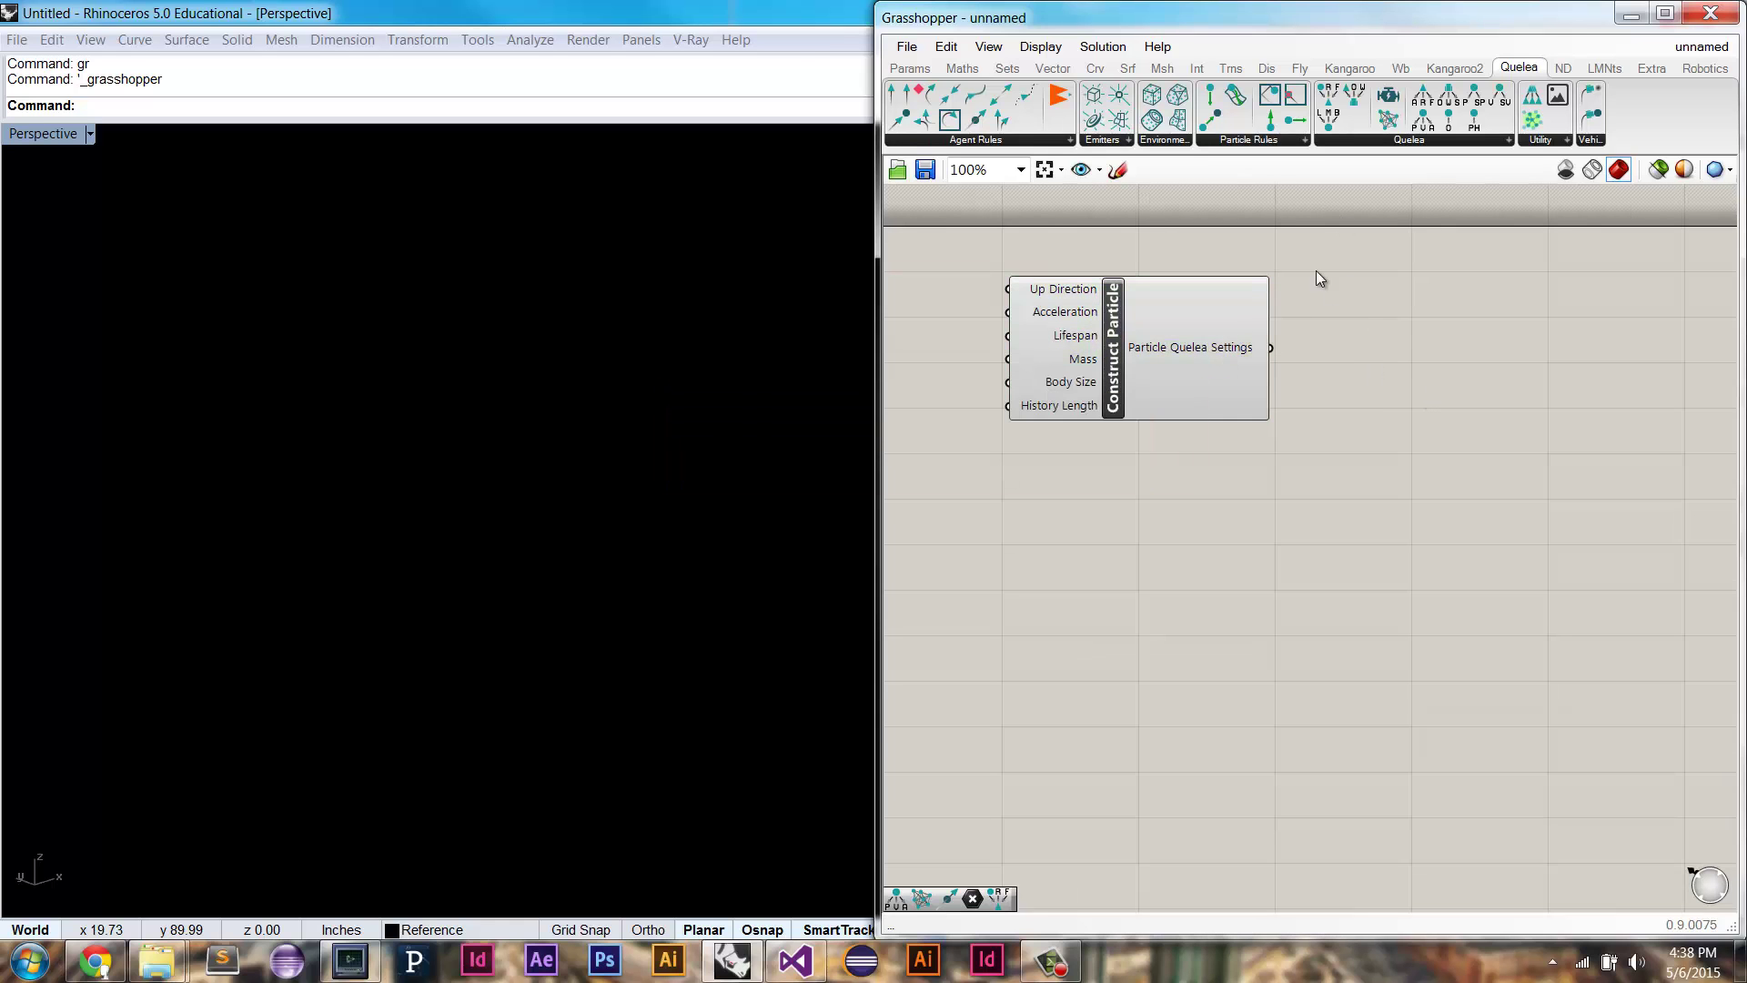
drag(1392, 123, 1424, 409)
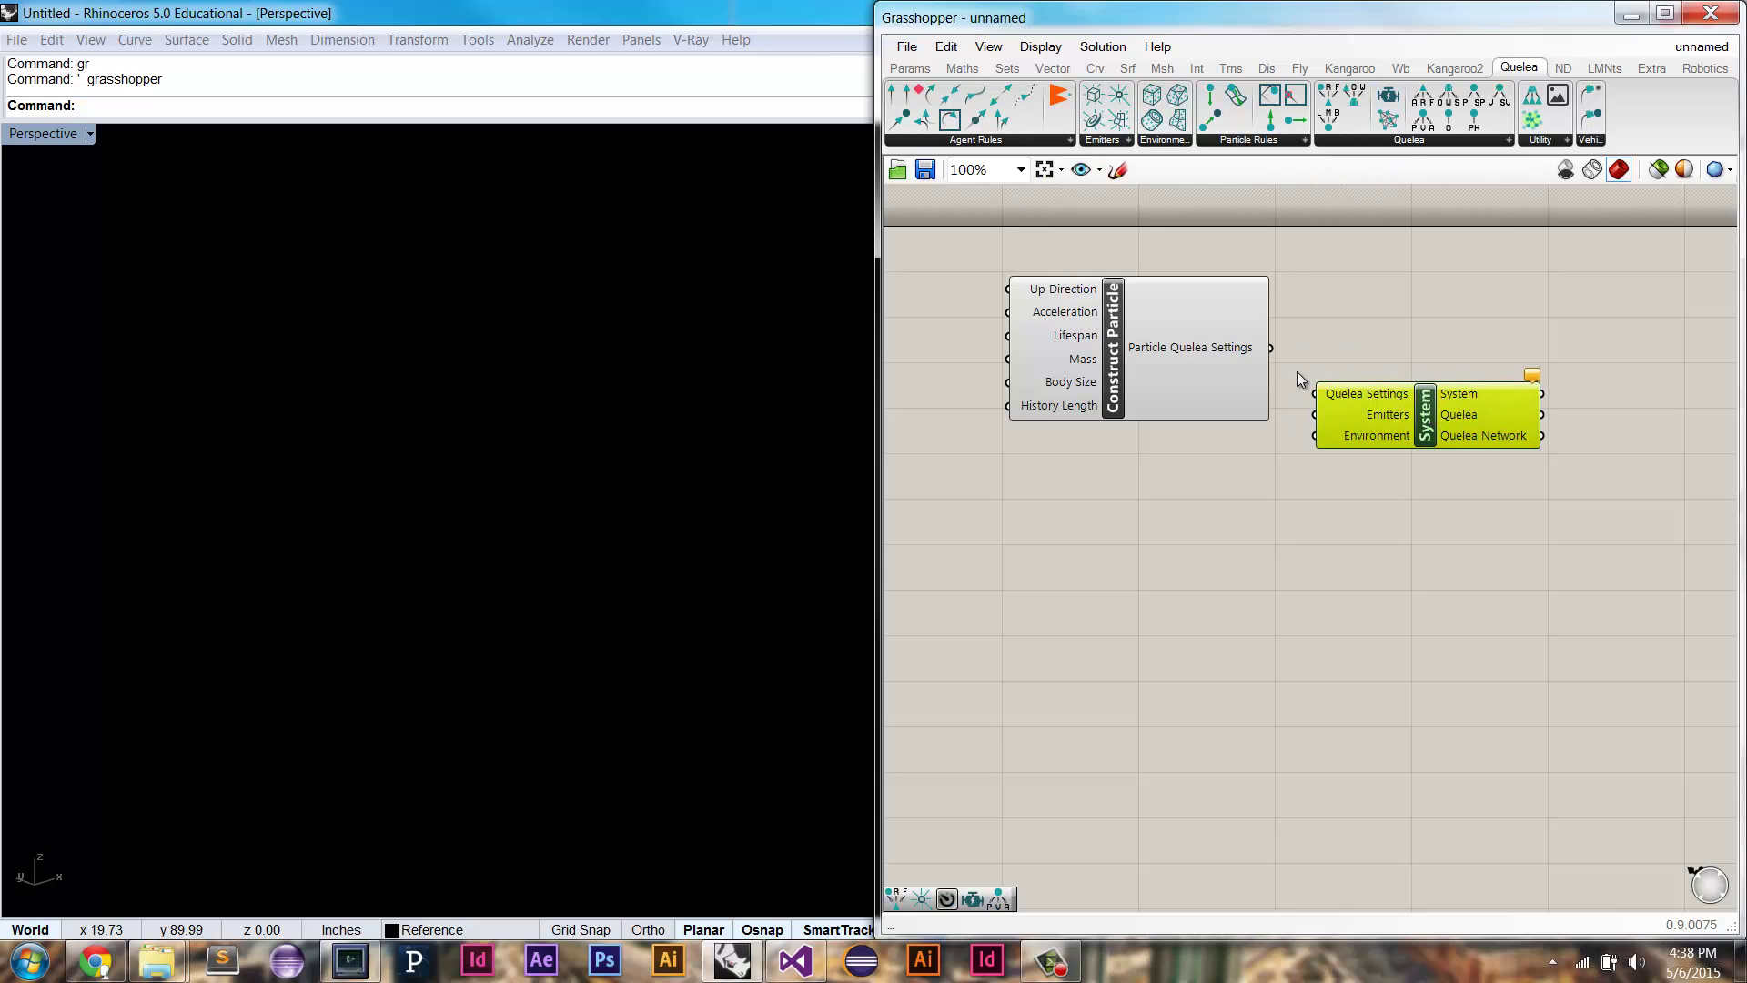
drag(1429, 406, 1428, 430)
Step: Add a Point Emitter below the Construct Particle component and wire its output into the System's Emitters input
click(1247, 226)
drag(1119, 97, 1310, 440)
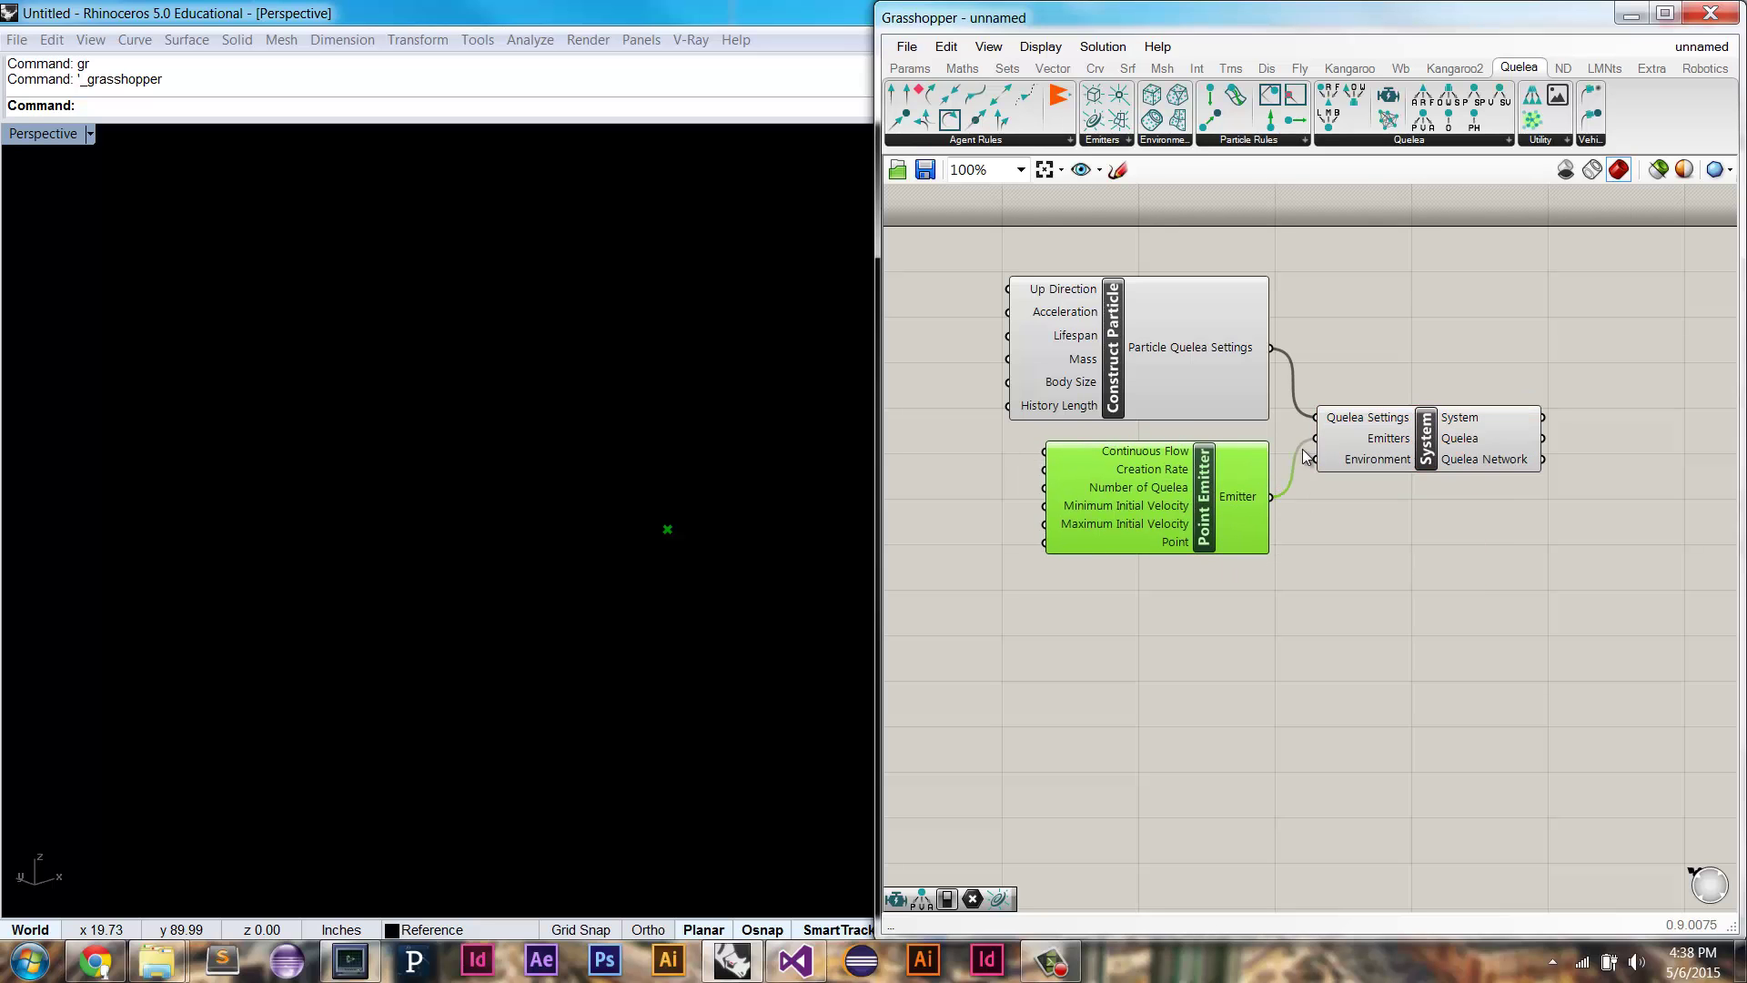
click(1314, 511)
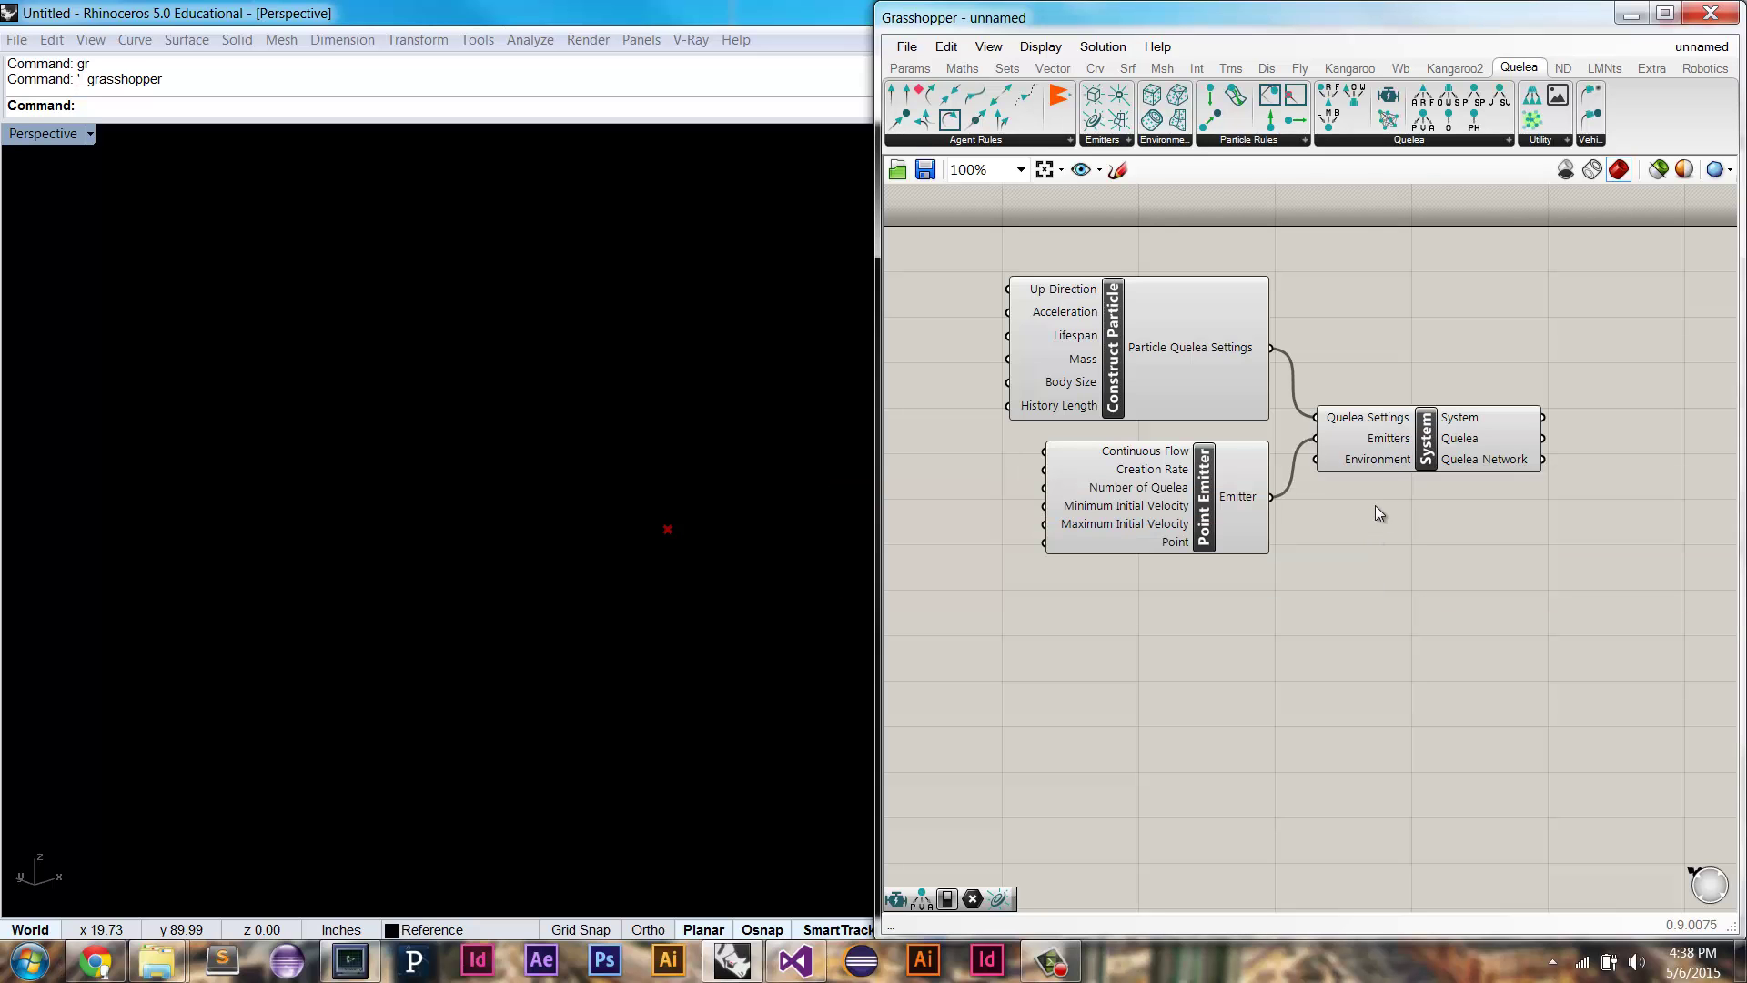
Step: Add an Engine component beyond the System component and wire the System output into the Engine's System input
right_drag(1456, 522, 1396, 524)
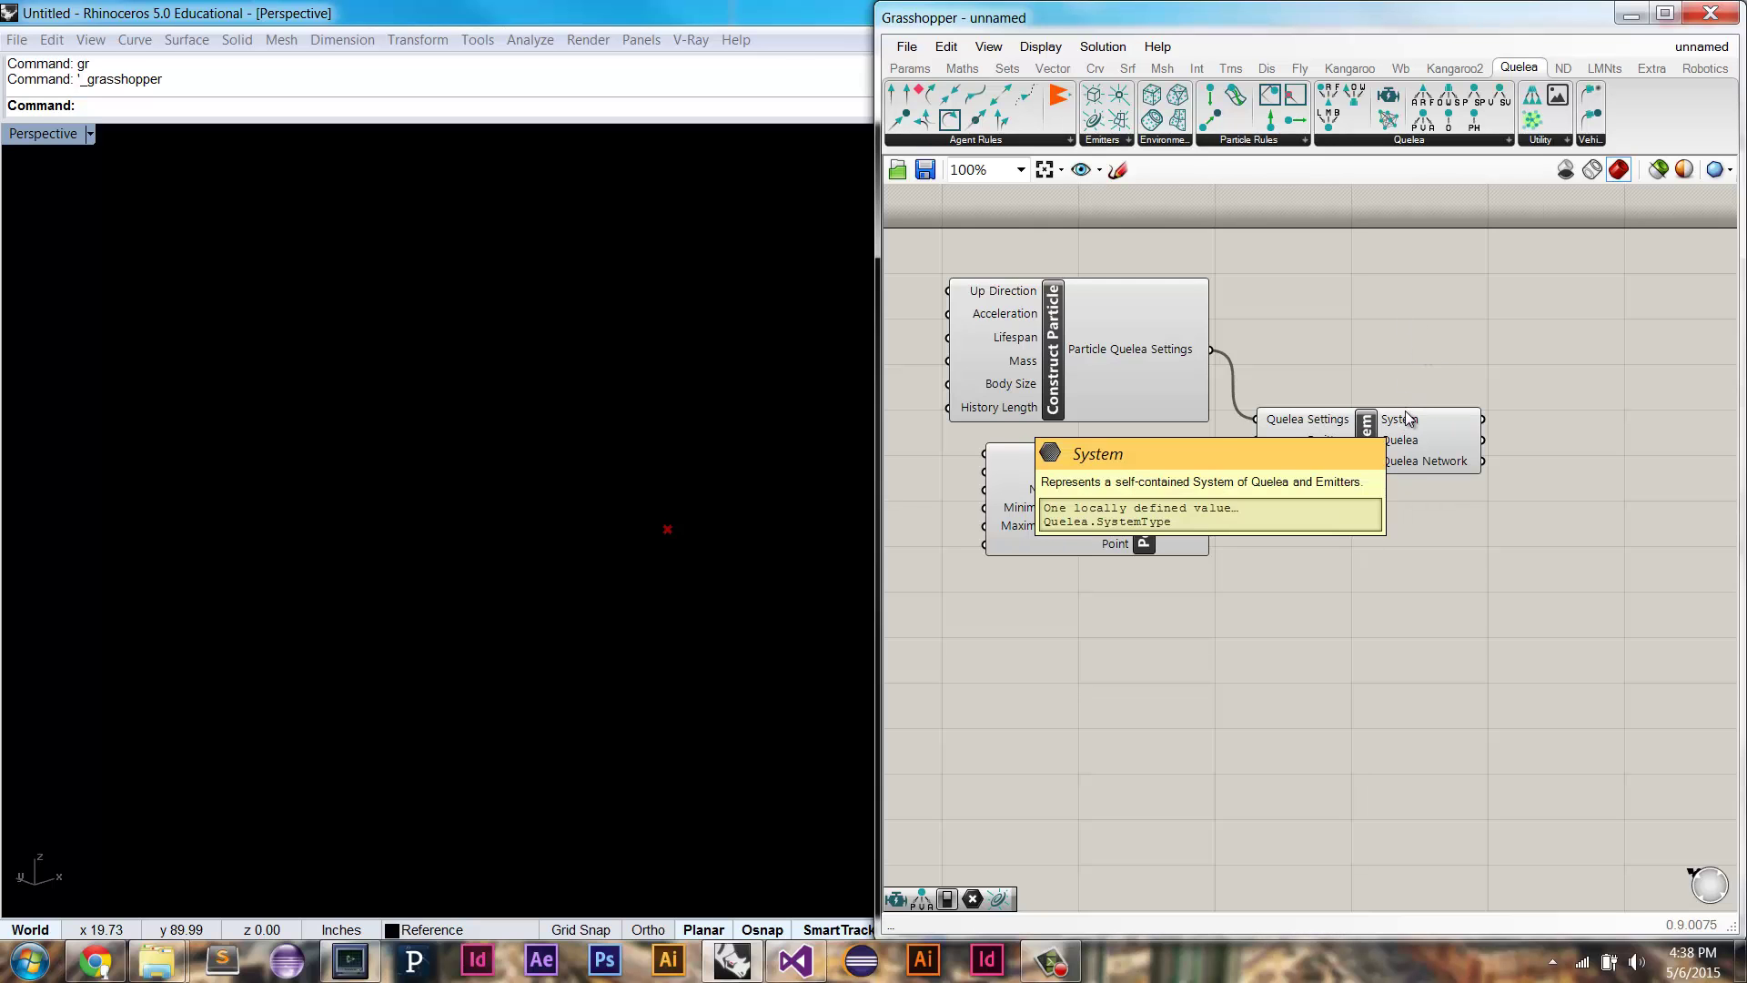
right_drag(1445, 362, 1356, 383)
drag(1388, 96, 1498, 397)
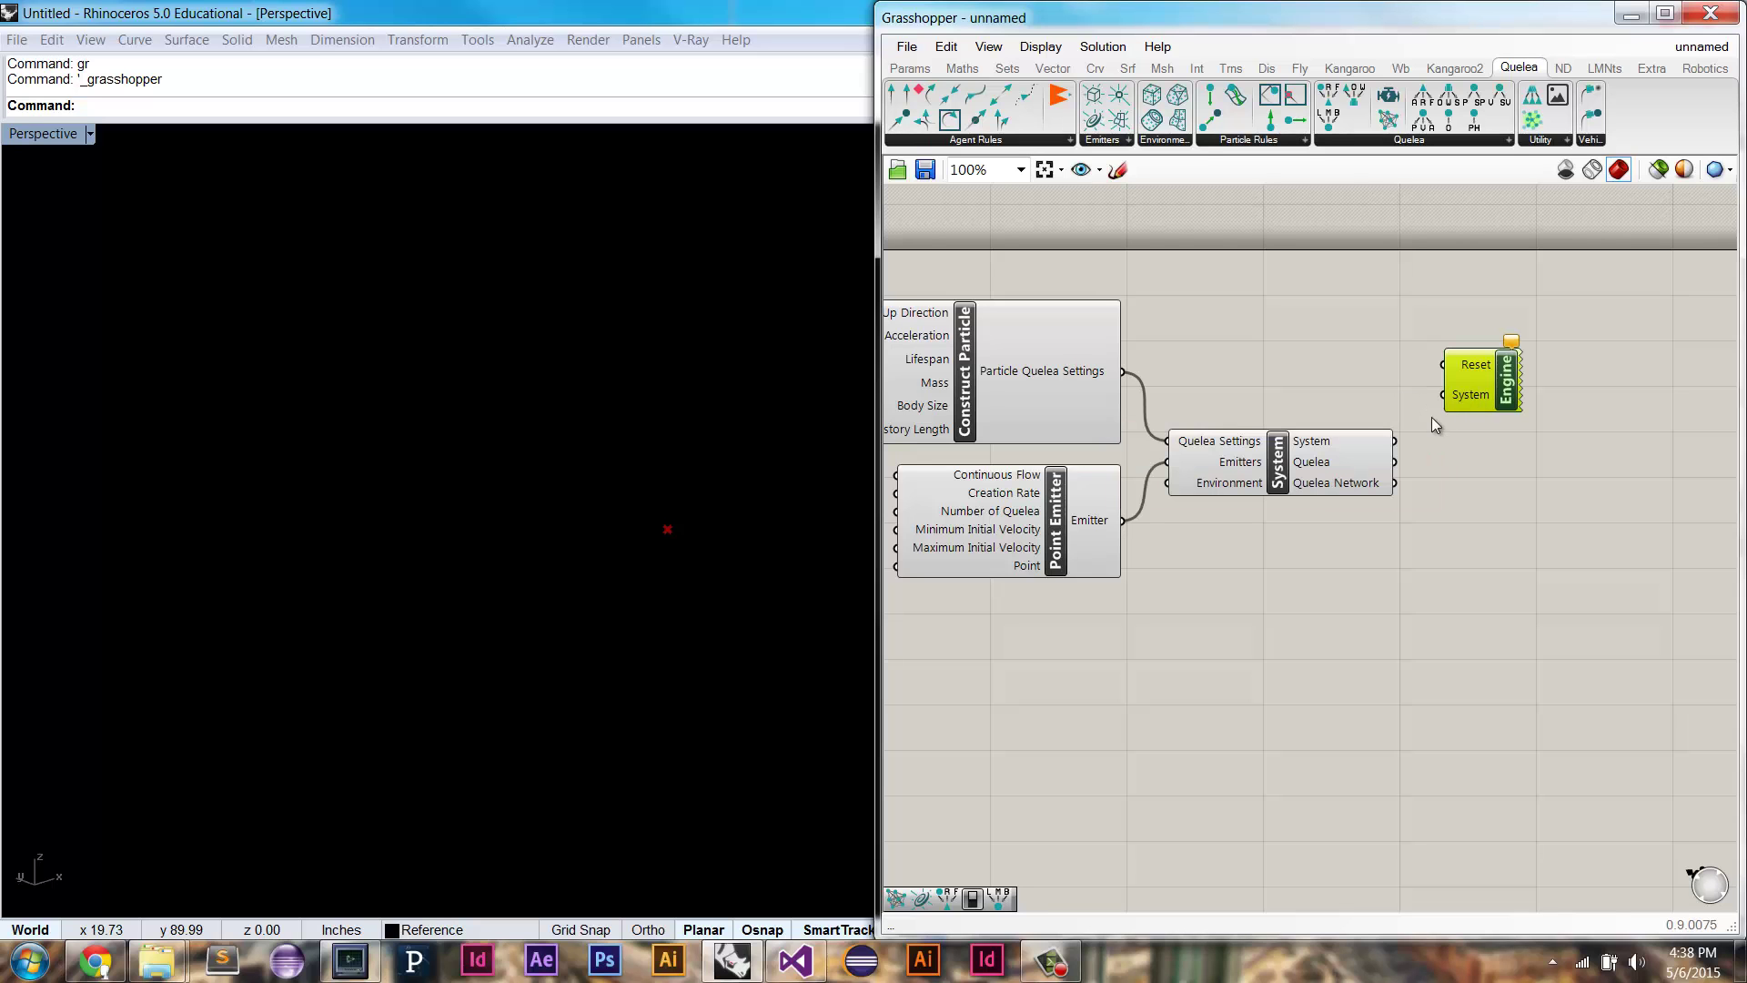
drag(1410, 374, 1453, 386)
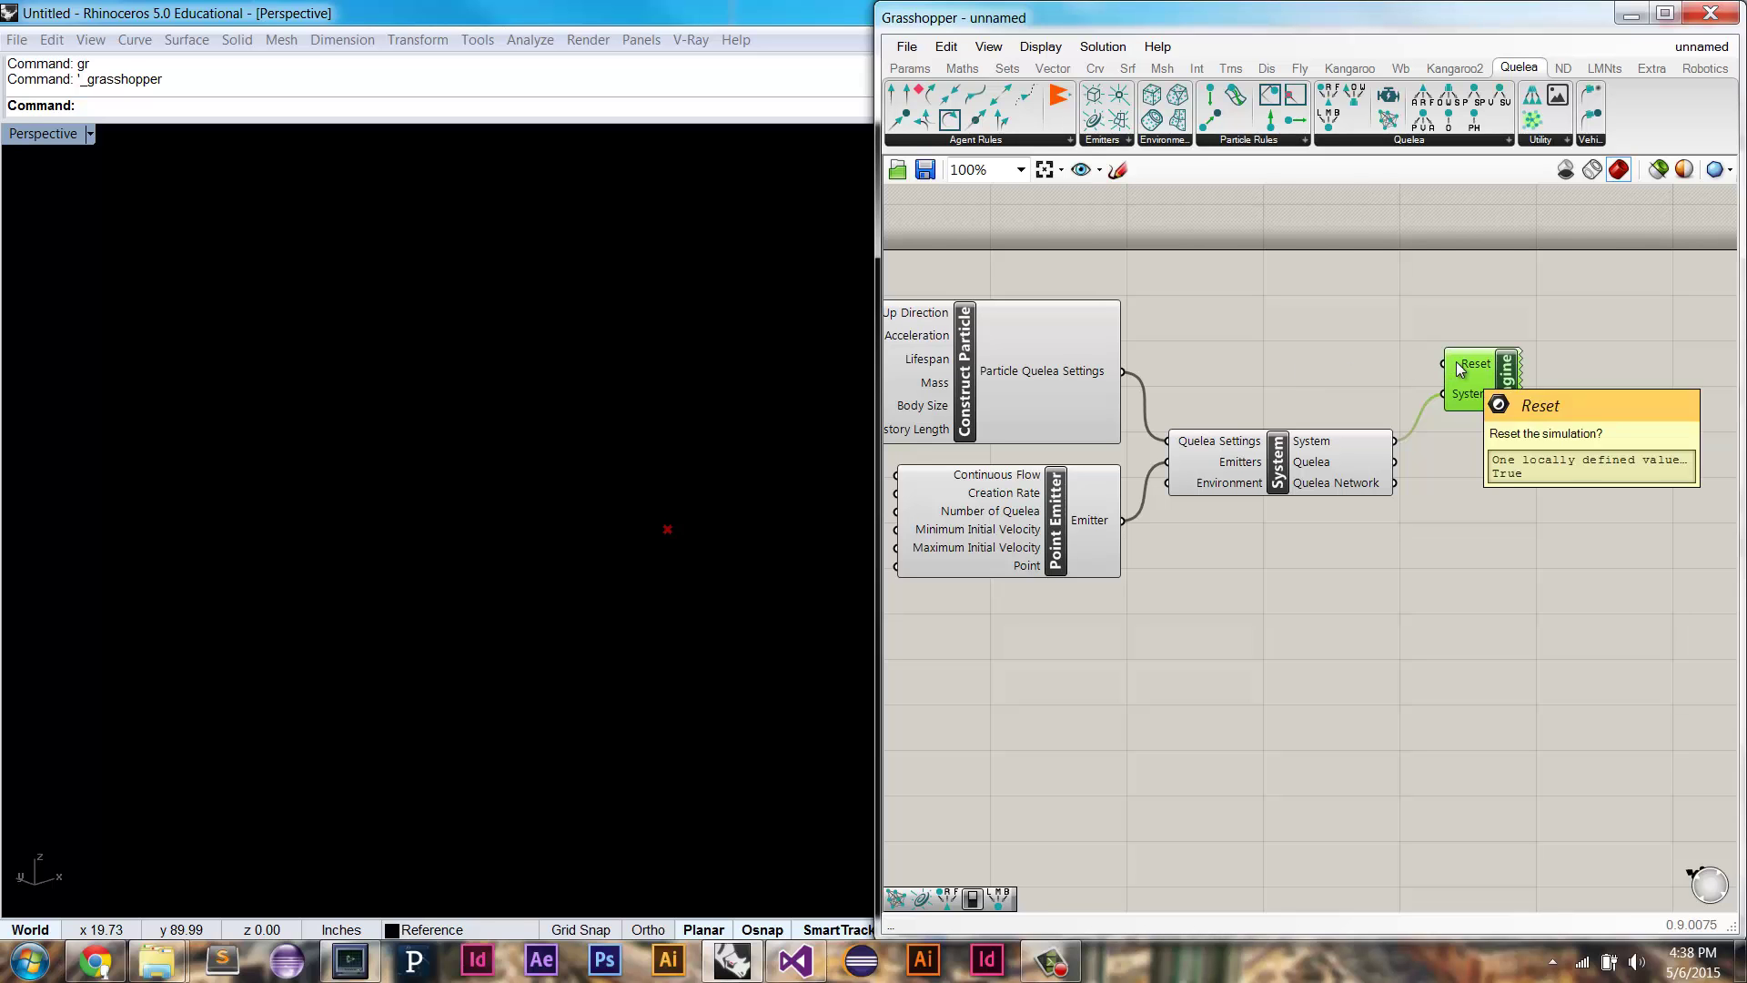
Step: Add a Boolean Toggle set to False and wire it into the Engine's Reset input
double_click(1331, 375)
text(boo)
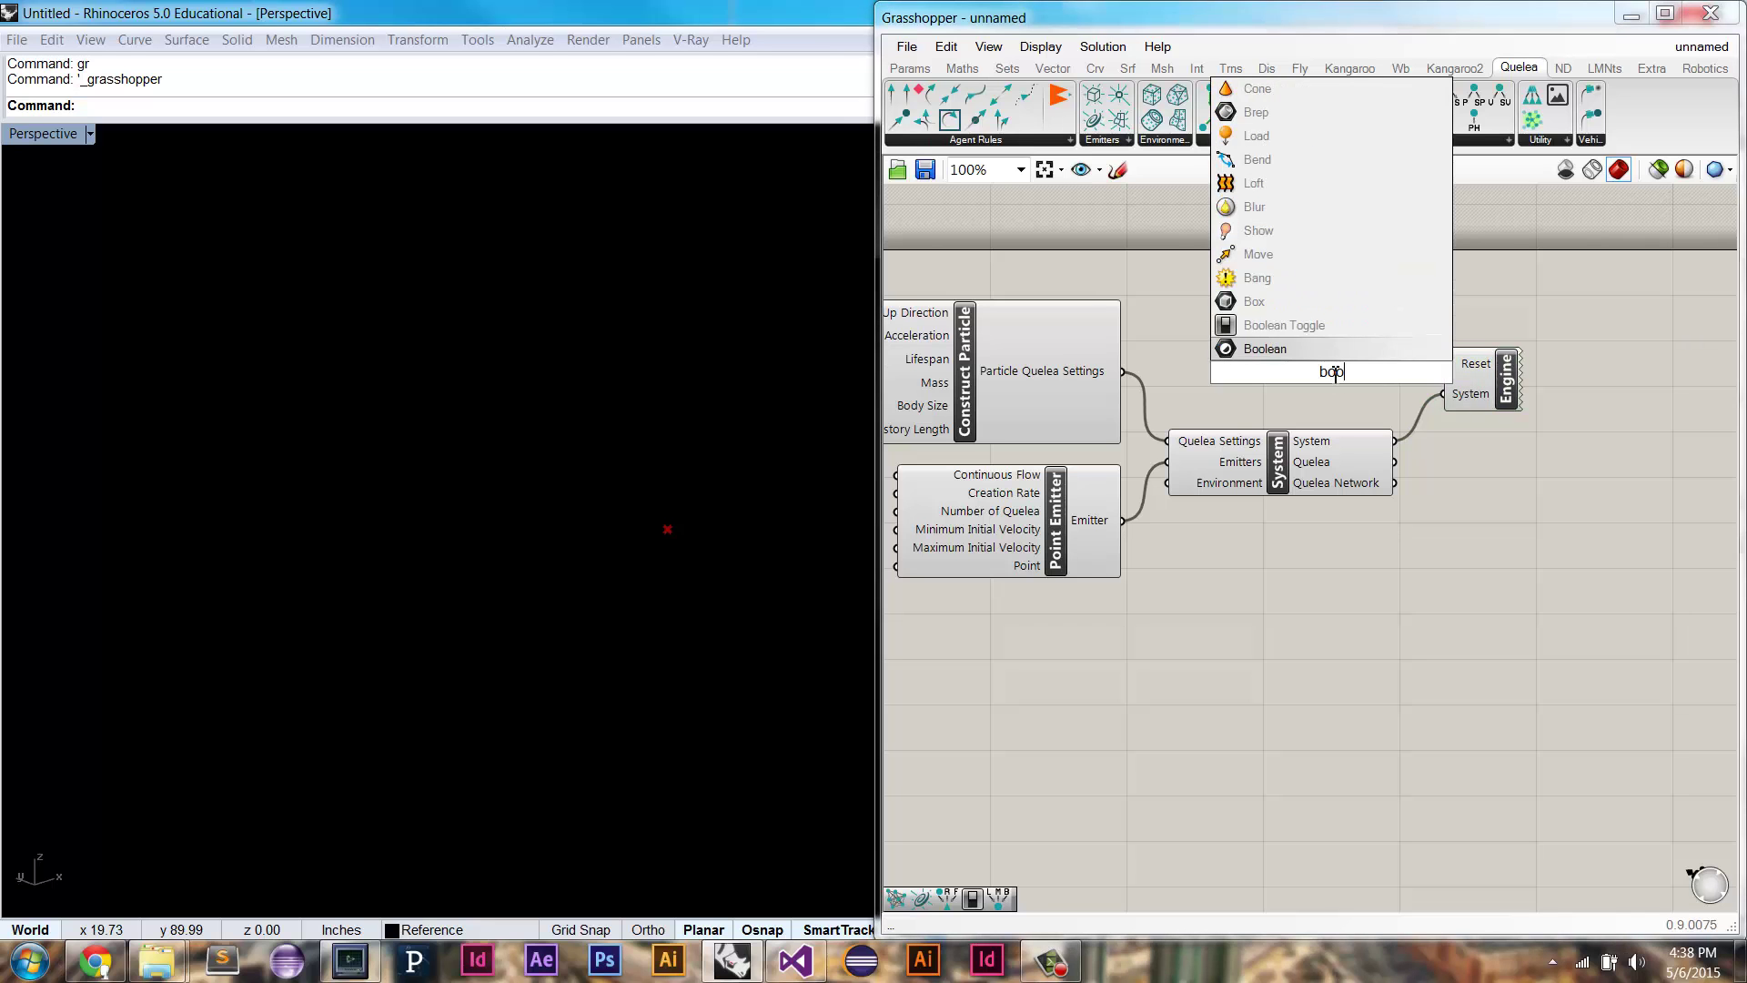
click(1325, 329)
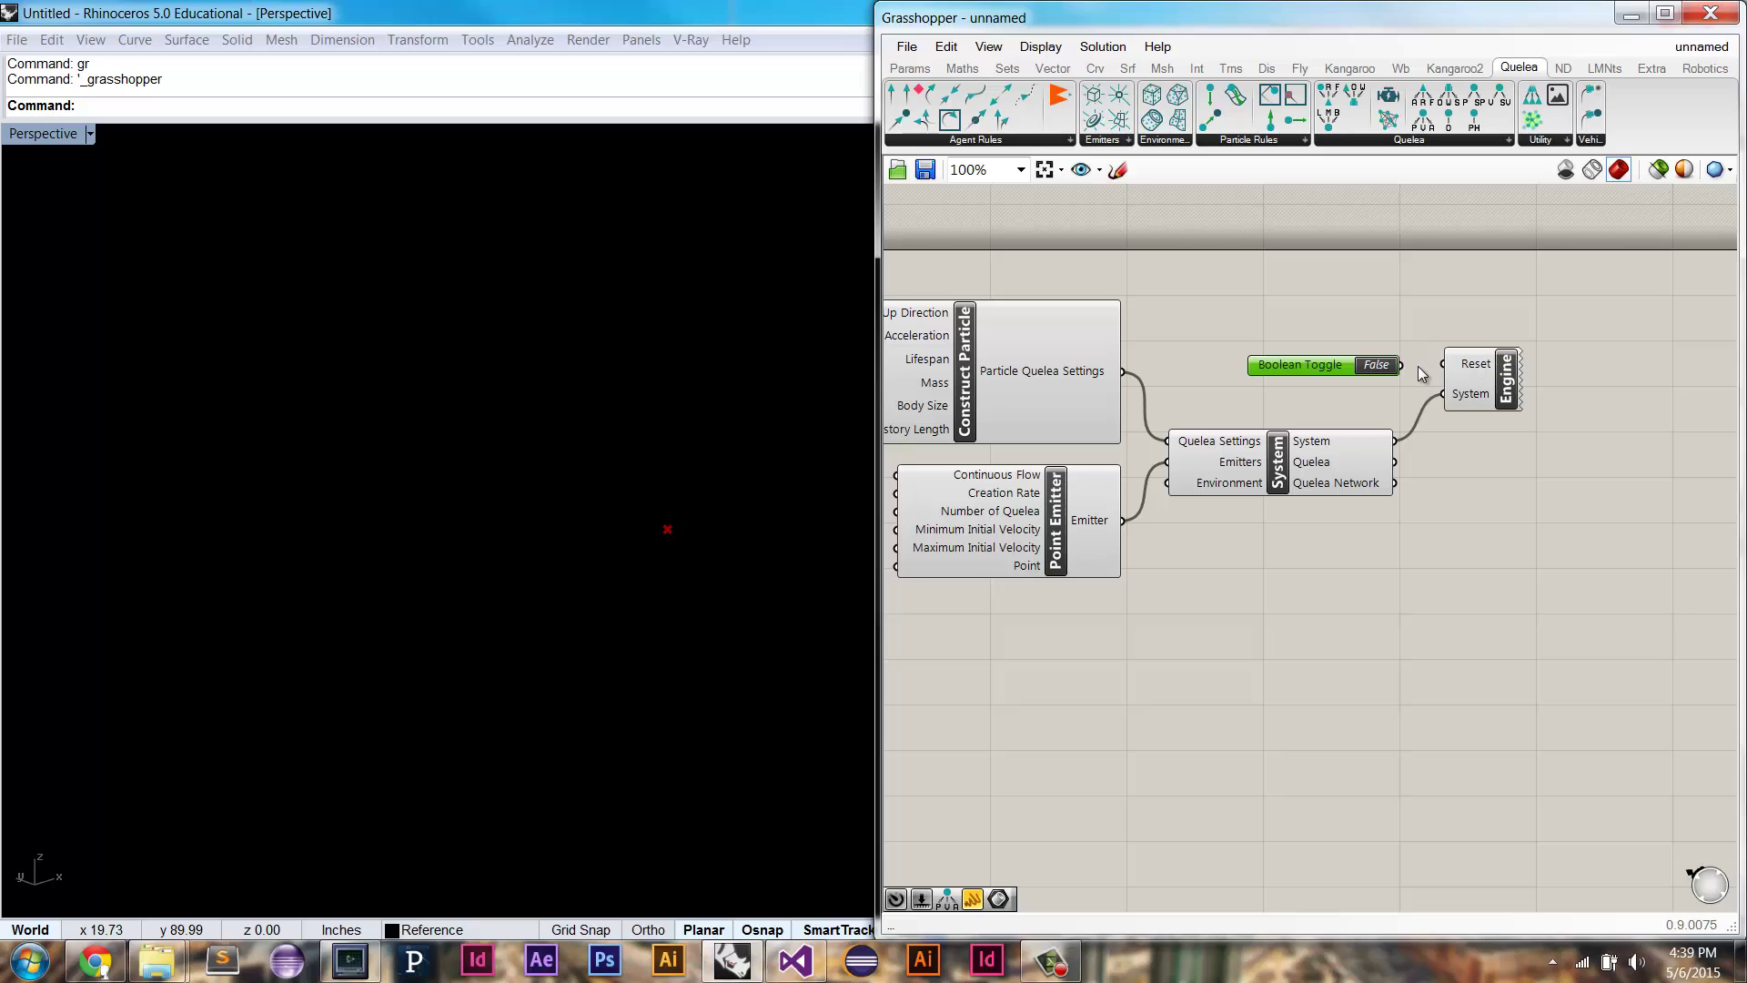
drag(1404, 367, 1442, 366)
Step: Add a Timer above the Boolean Toggle and attach it to both the Engine and System components
double_click(1311, 310)
text(timer)
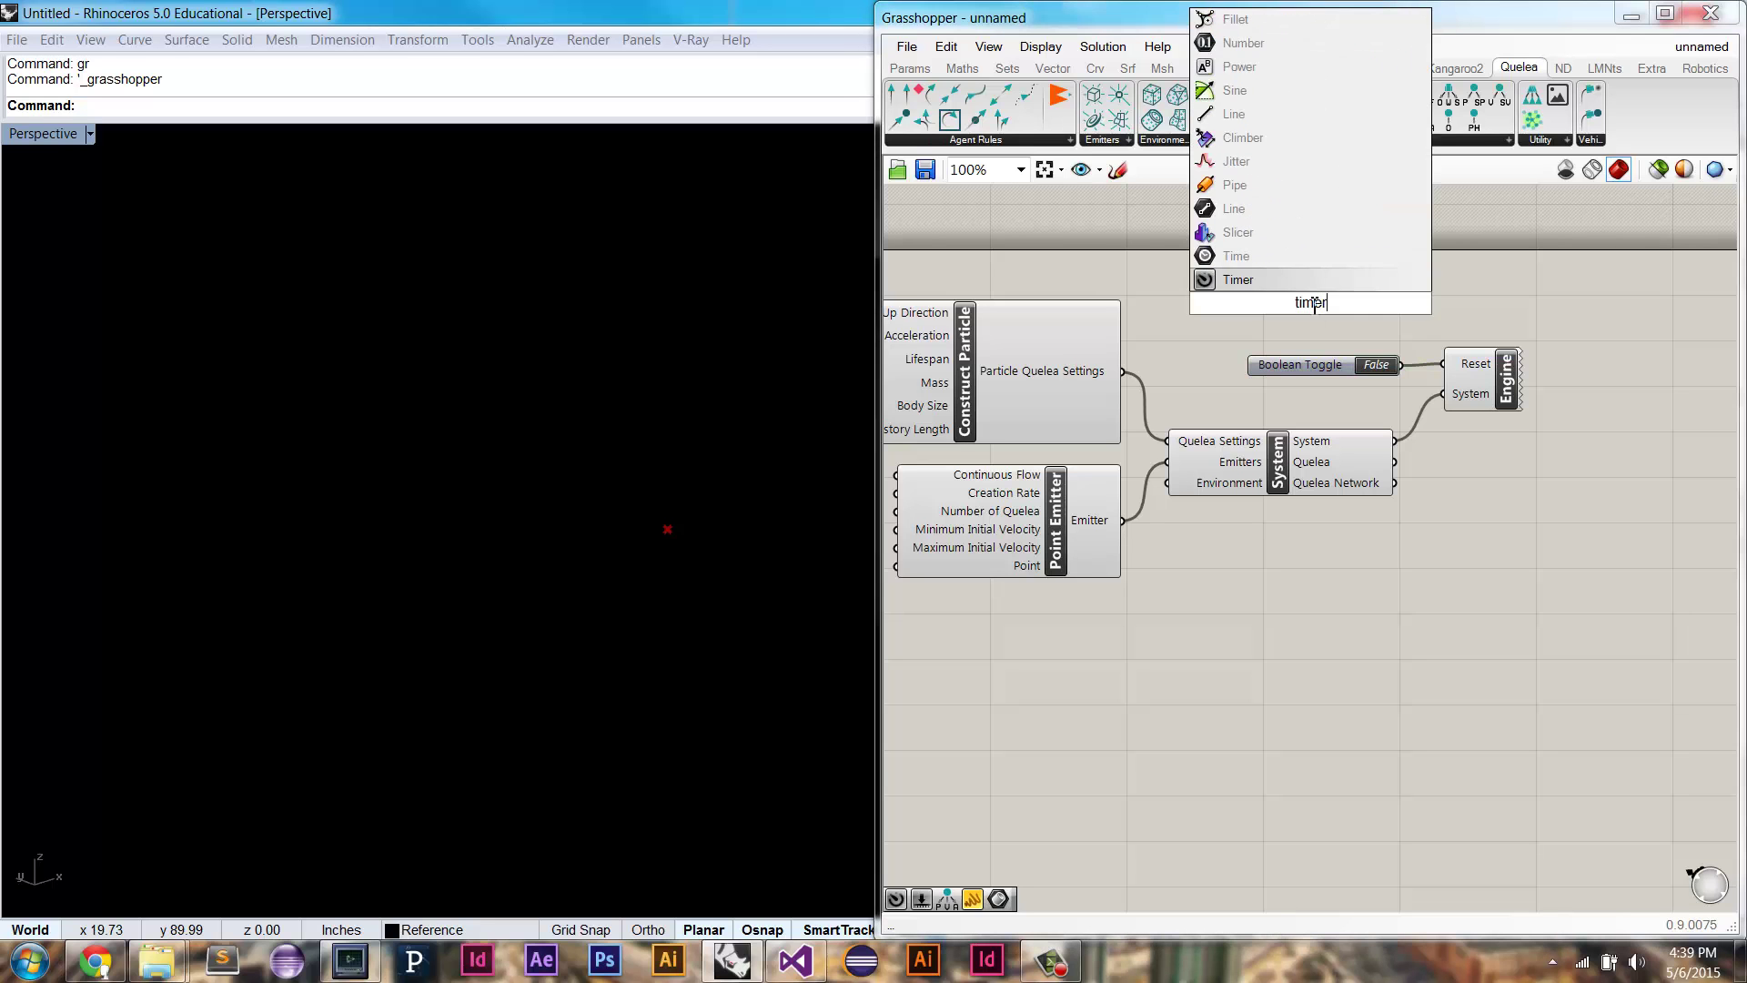
click(1309, 282)
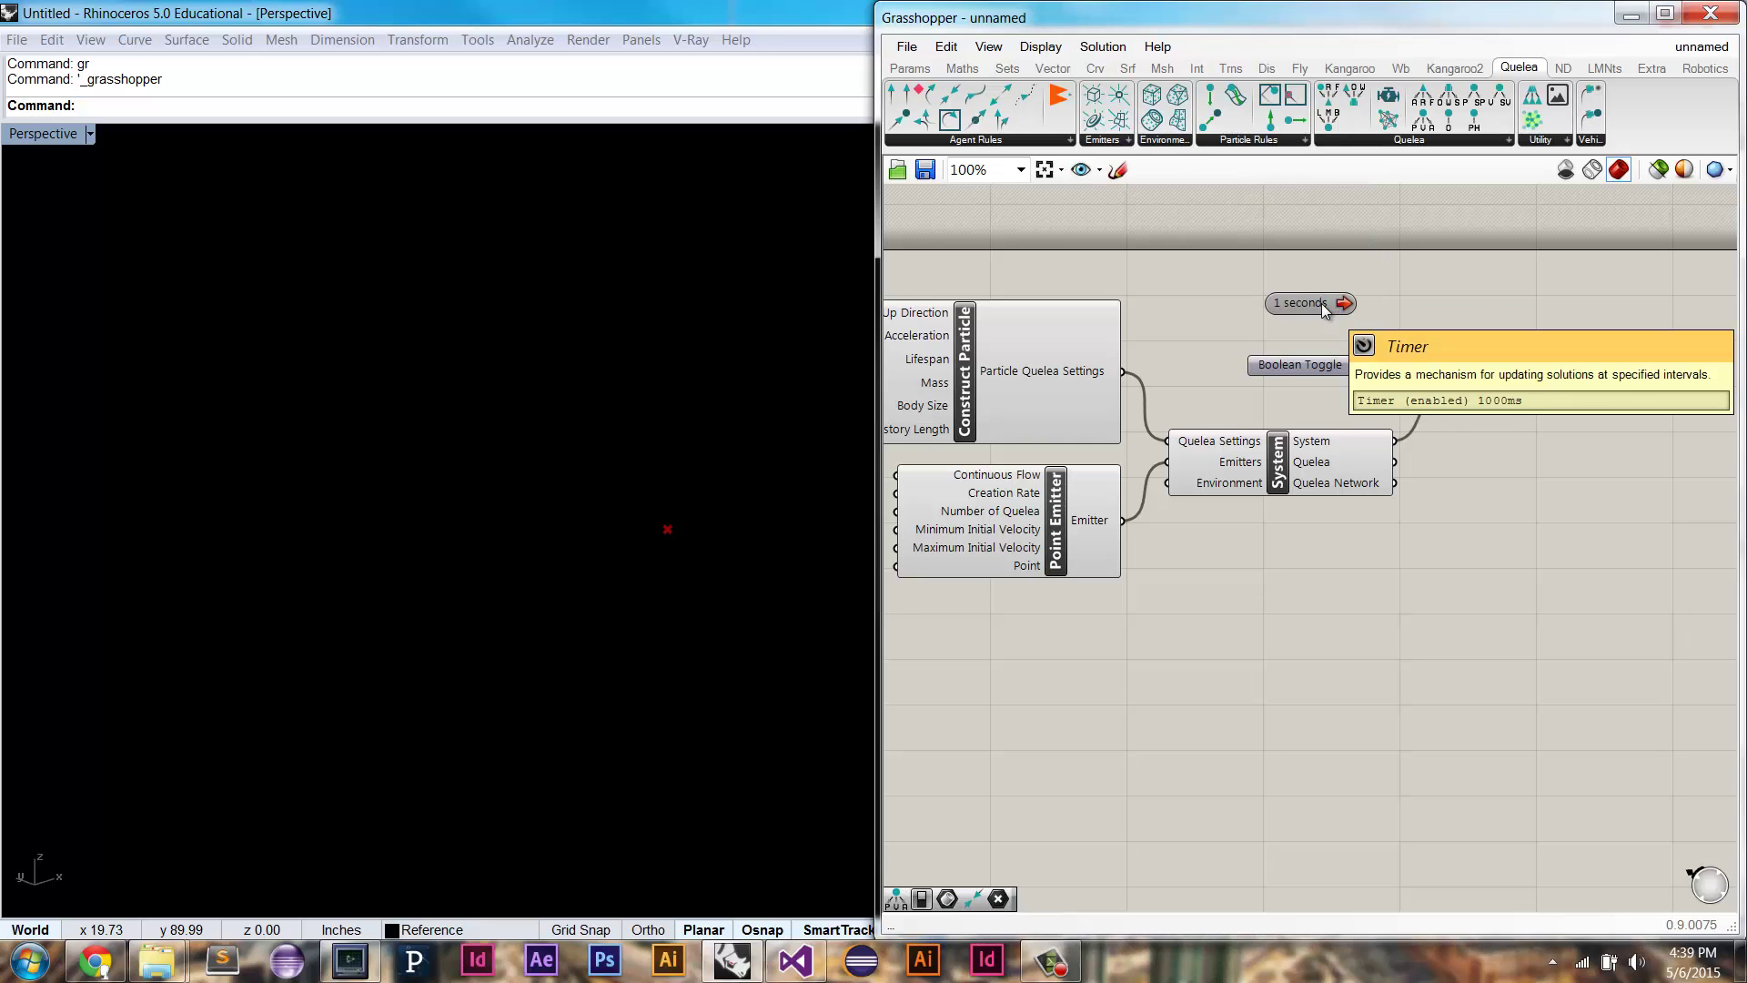
drag(1352, 300, 1484, 345)
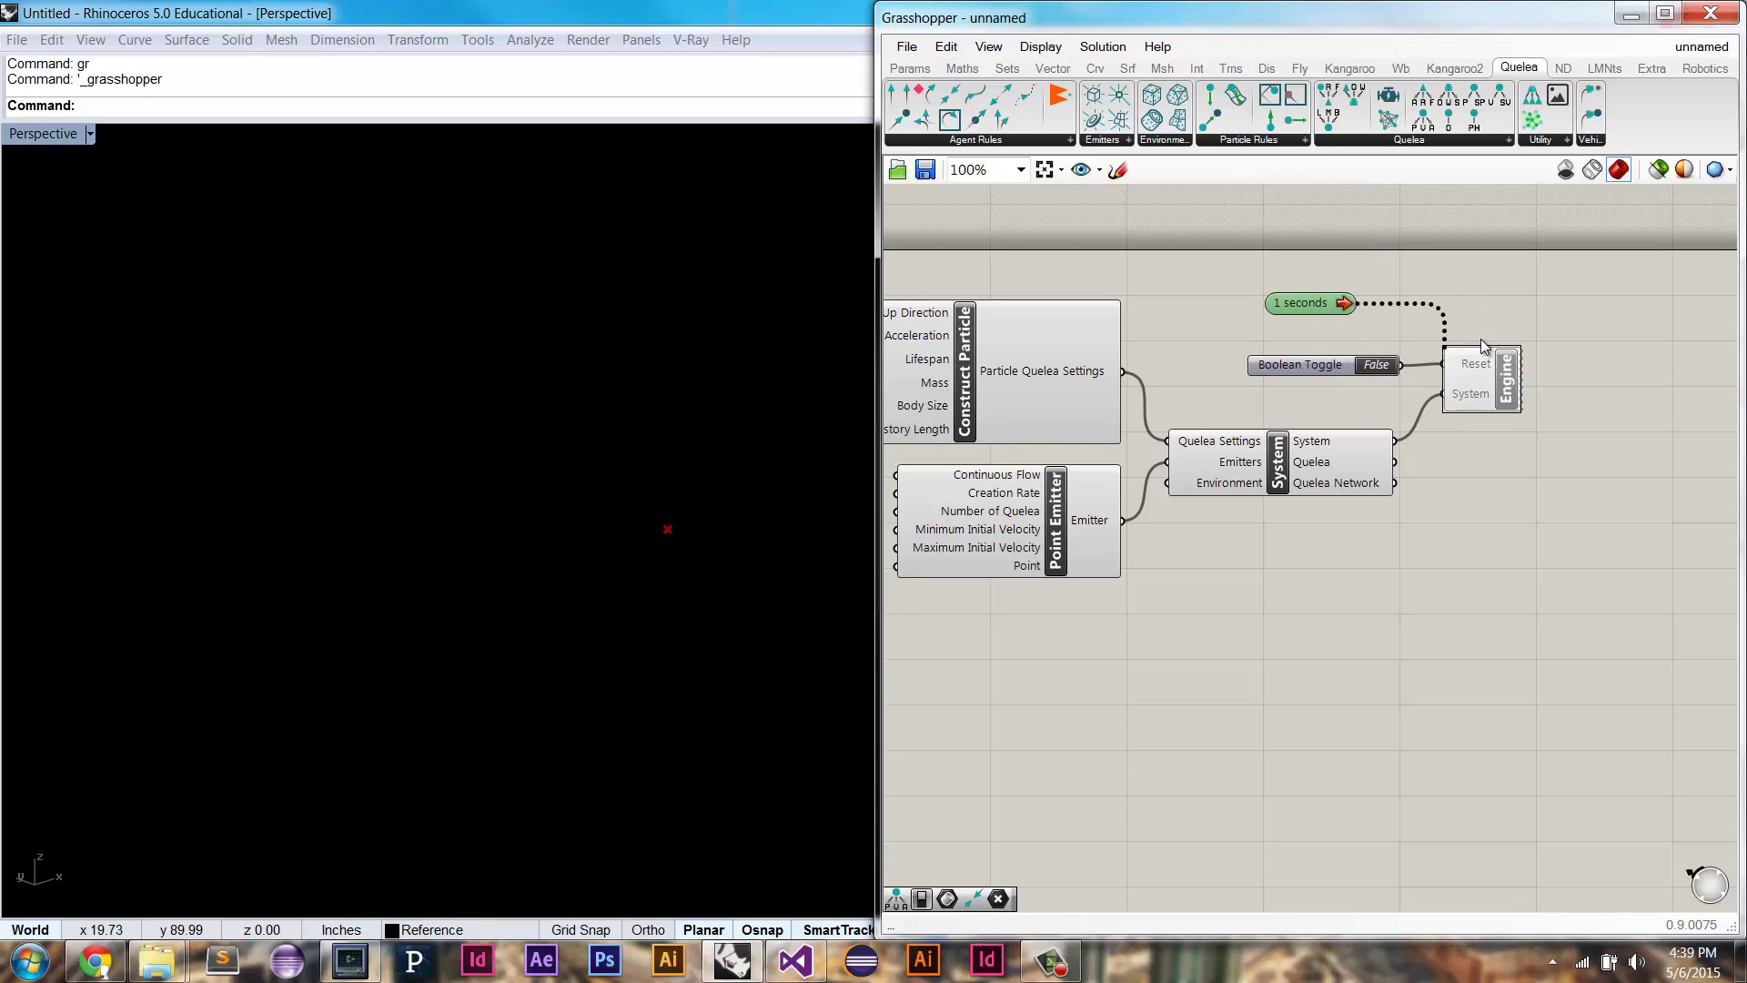
drag(1354, 301, 1336, 444)
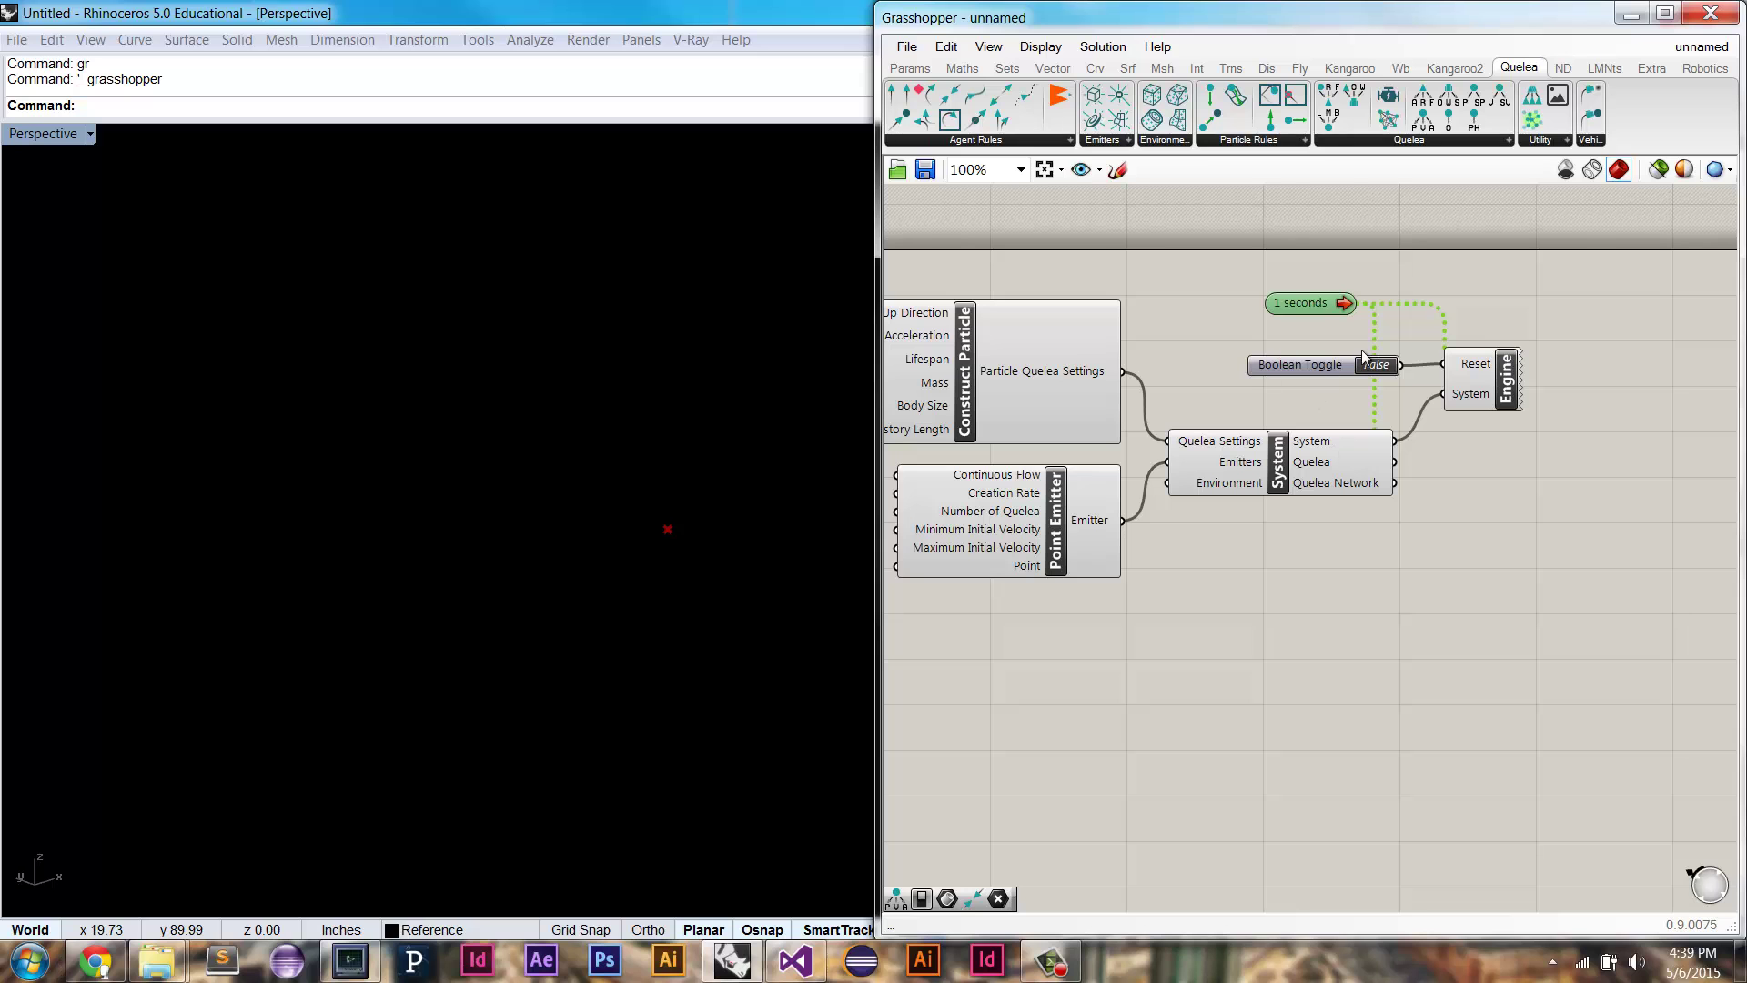
drag(1284, 307, 1269, 306)
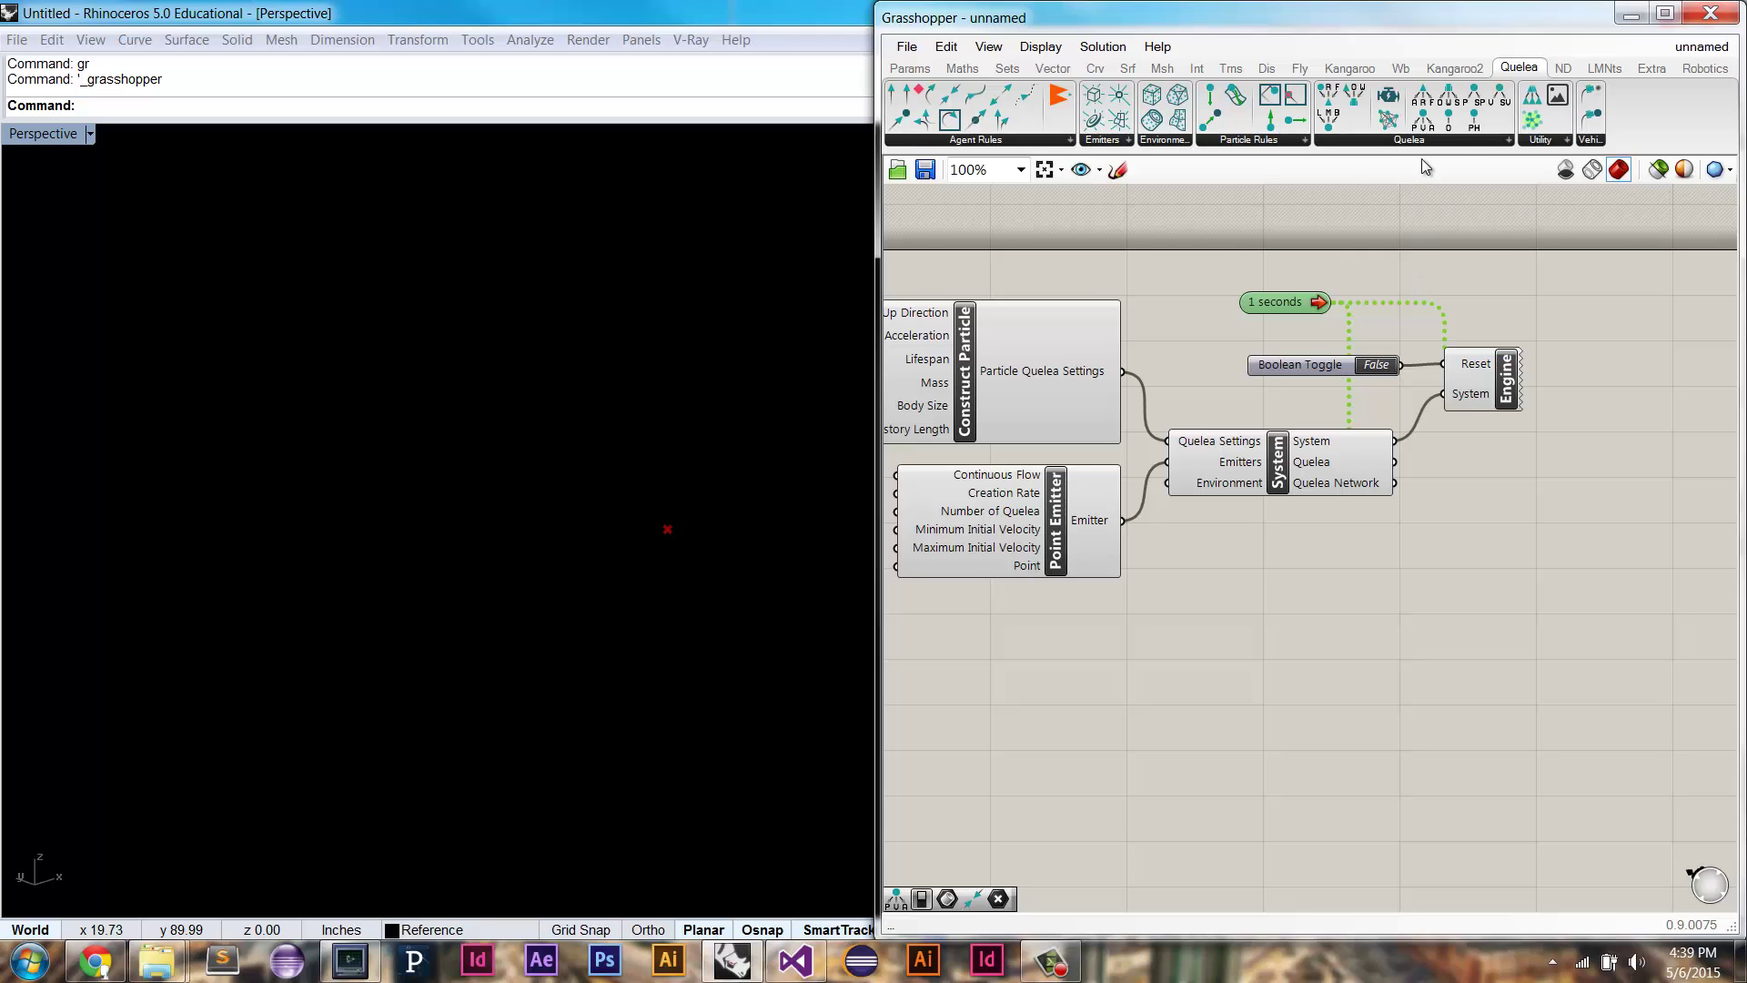
Step: Add a Deconstruct Particle component below the Engine and wire the System's Quelea output into its Particle Quelea input
drag(1422, 127, 1536, 515)
click(1553, 506)
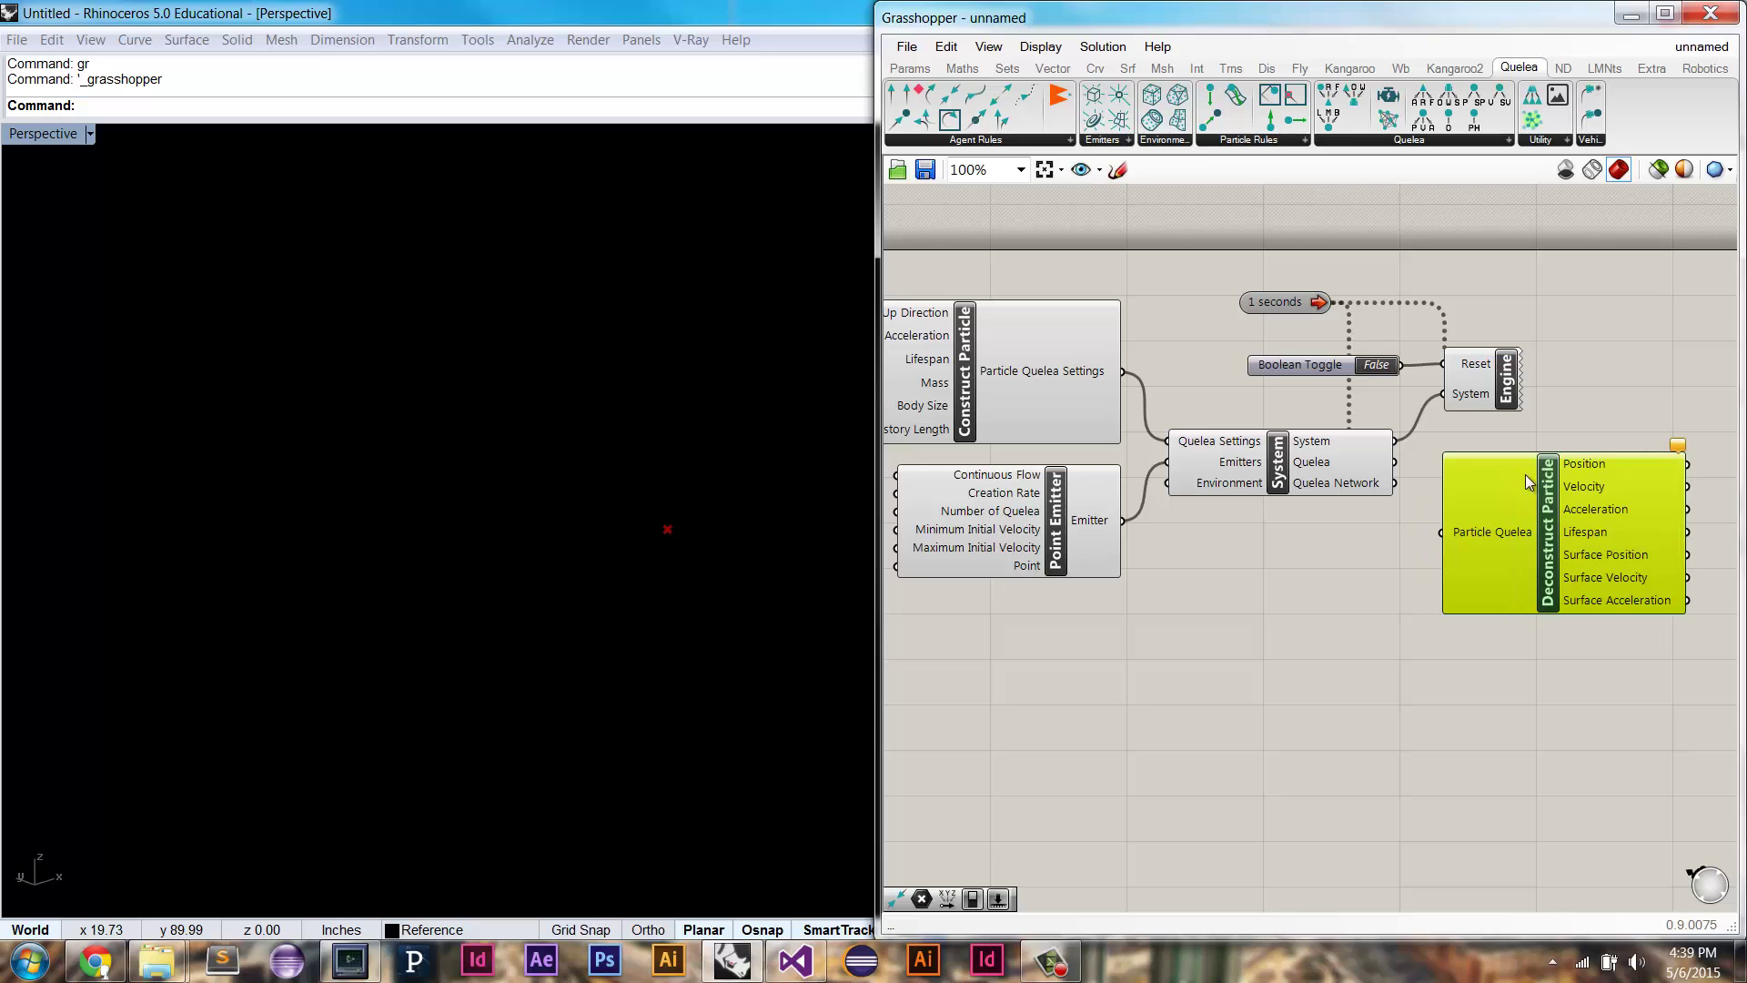
right_drag(1548, 411, 1500, 408)
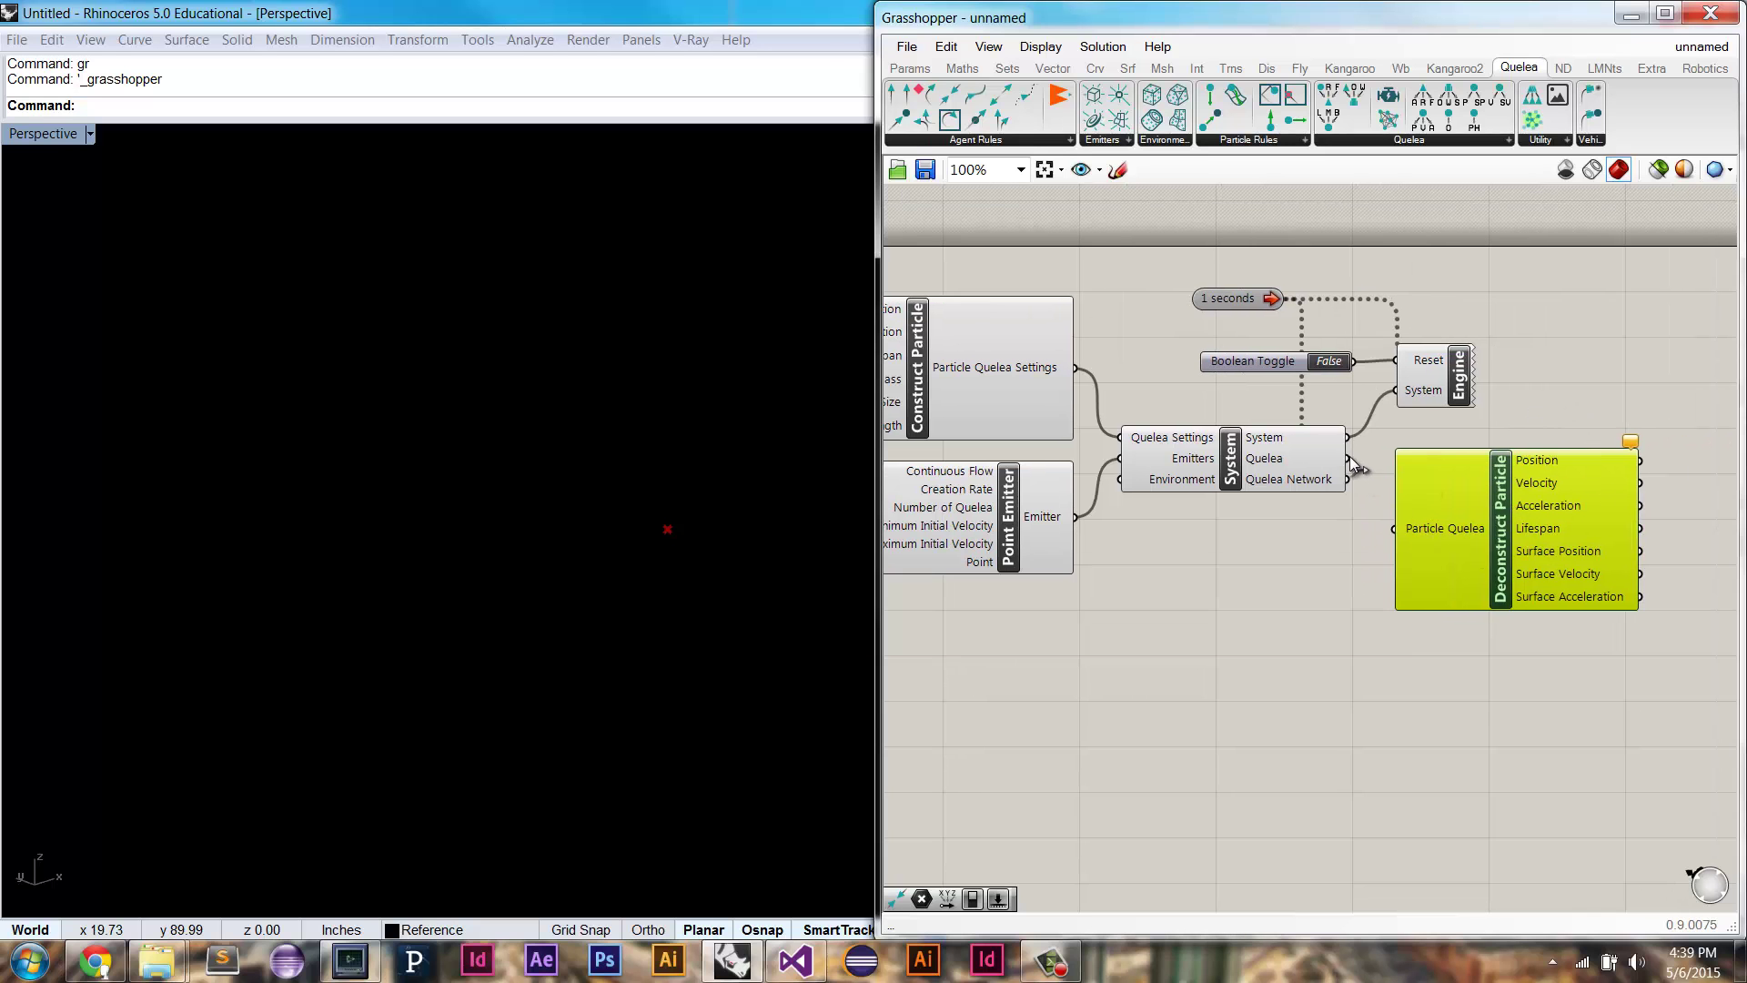
mouse_move(1277, 462)
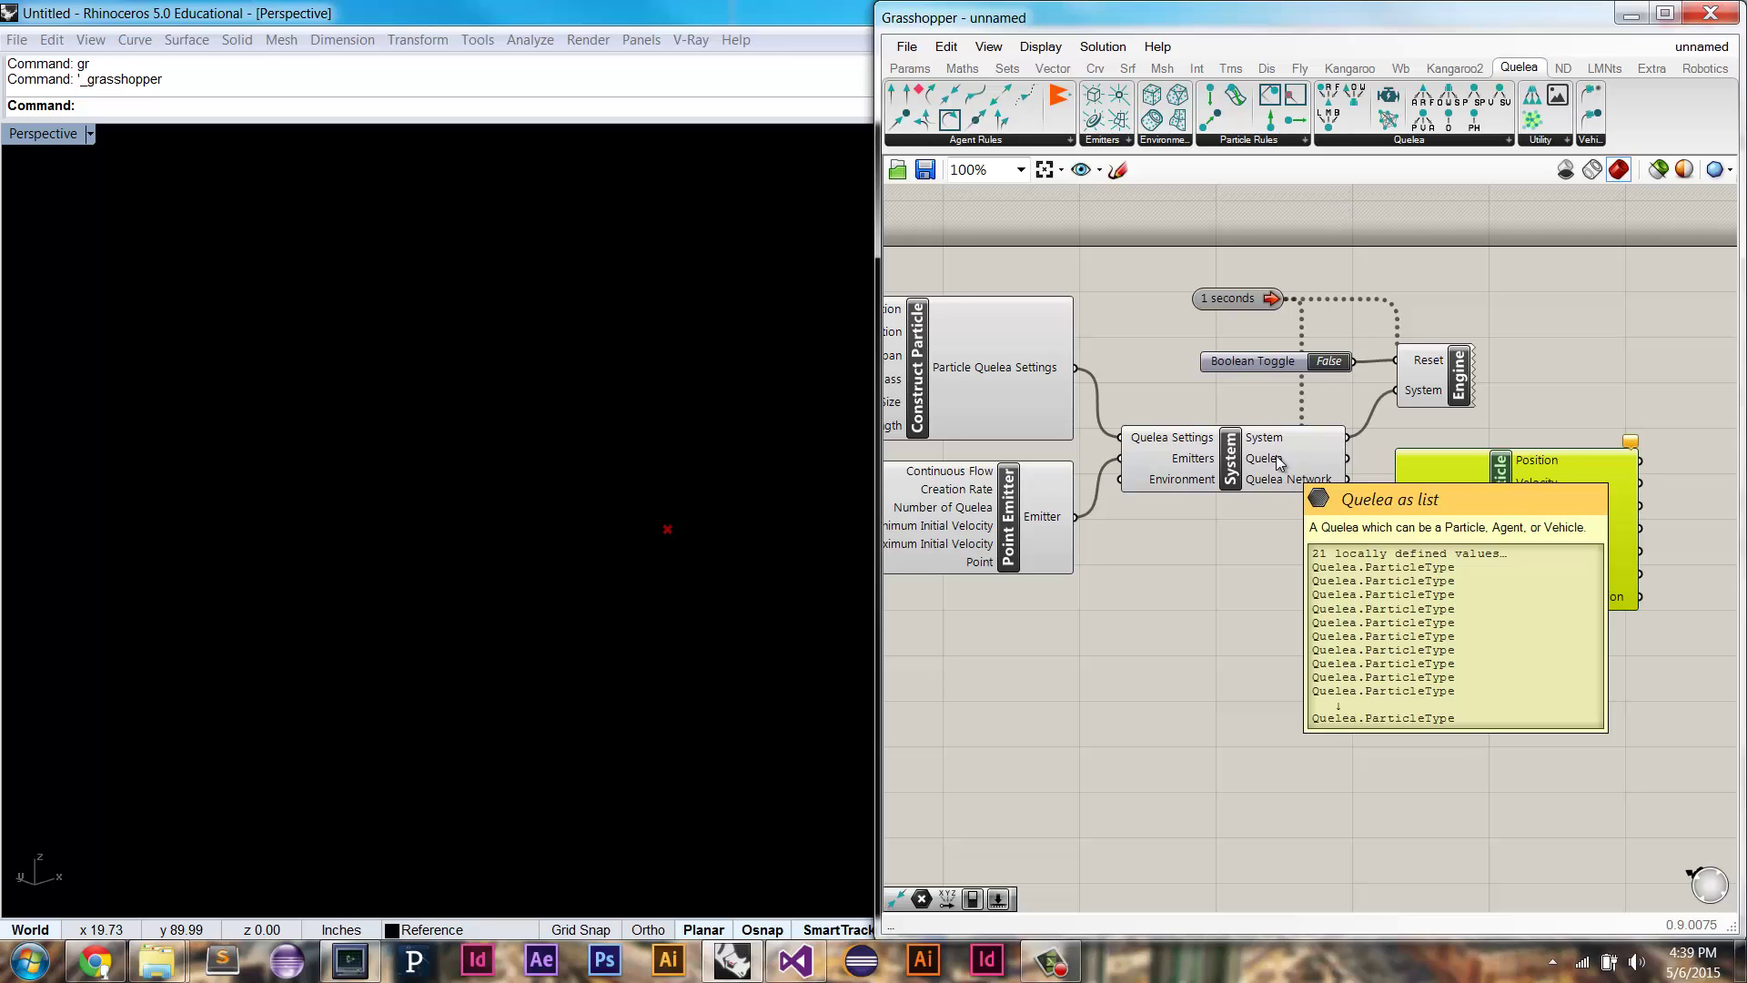
drag(1348, 458, 1389, 537)
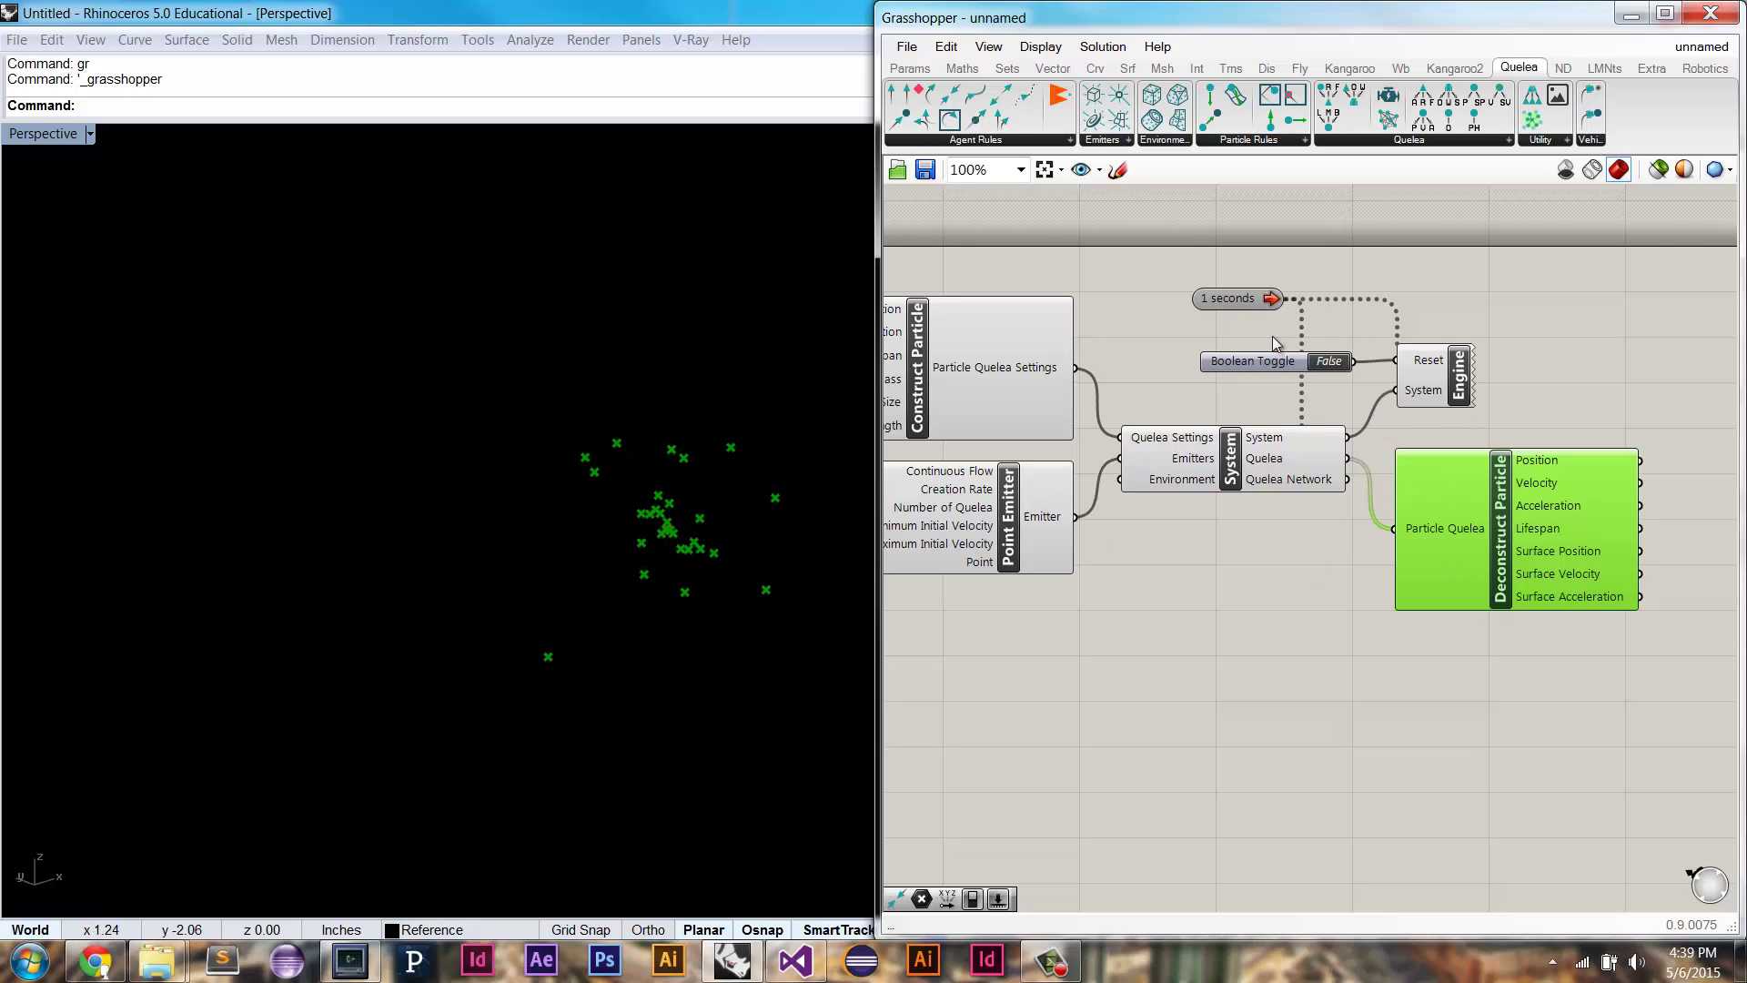
Step: Set the Timer's update interval to 20 ms
right_click(1241, 303)
mouse_move(1295, 386)
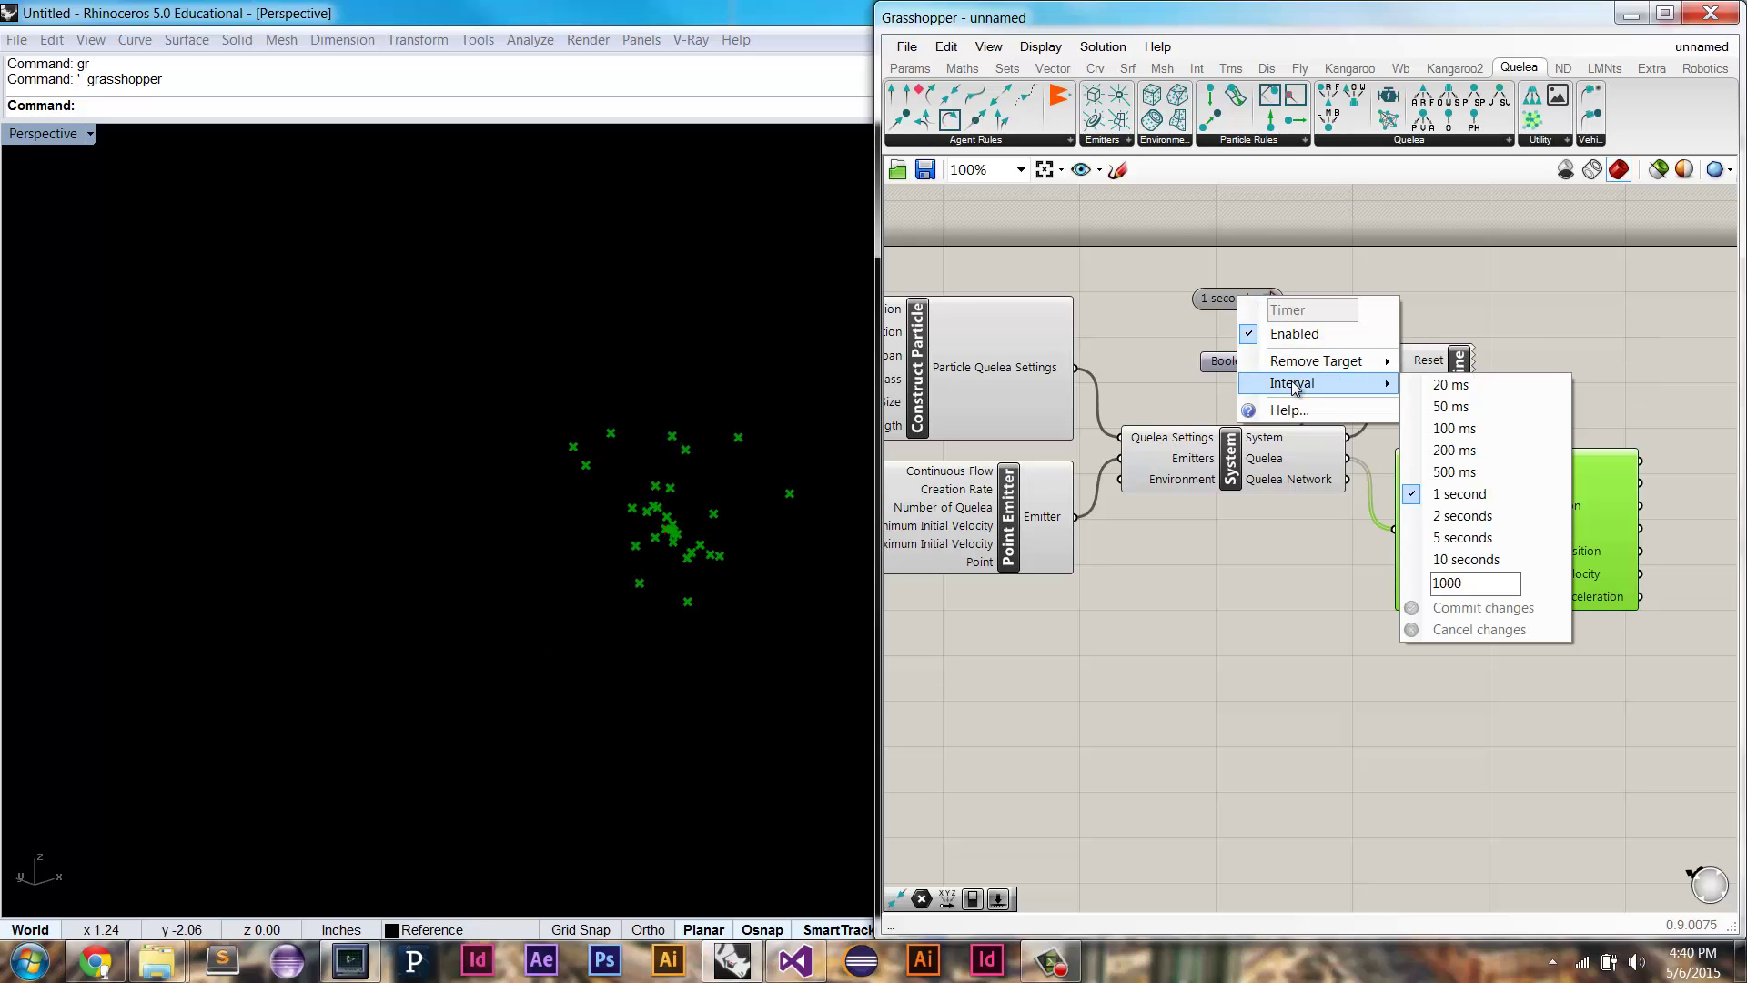
click(1484, 388)
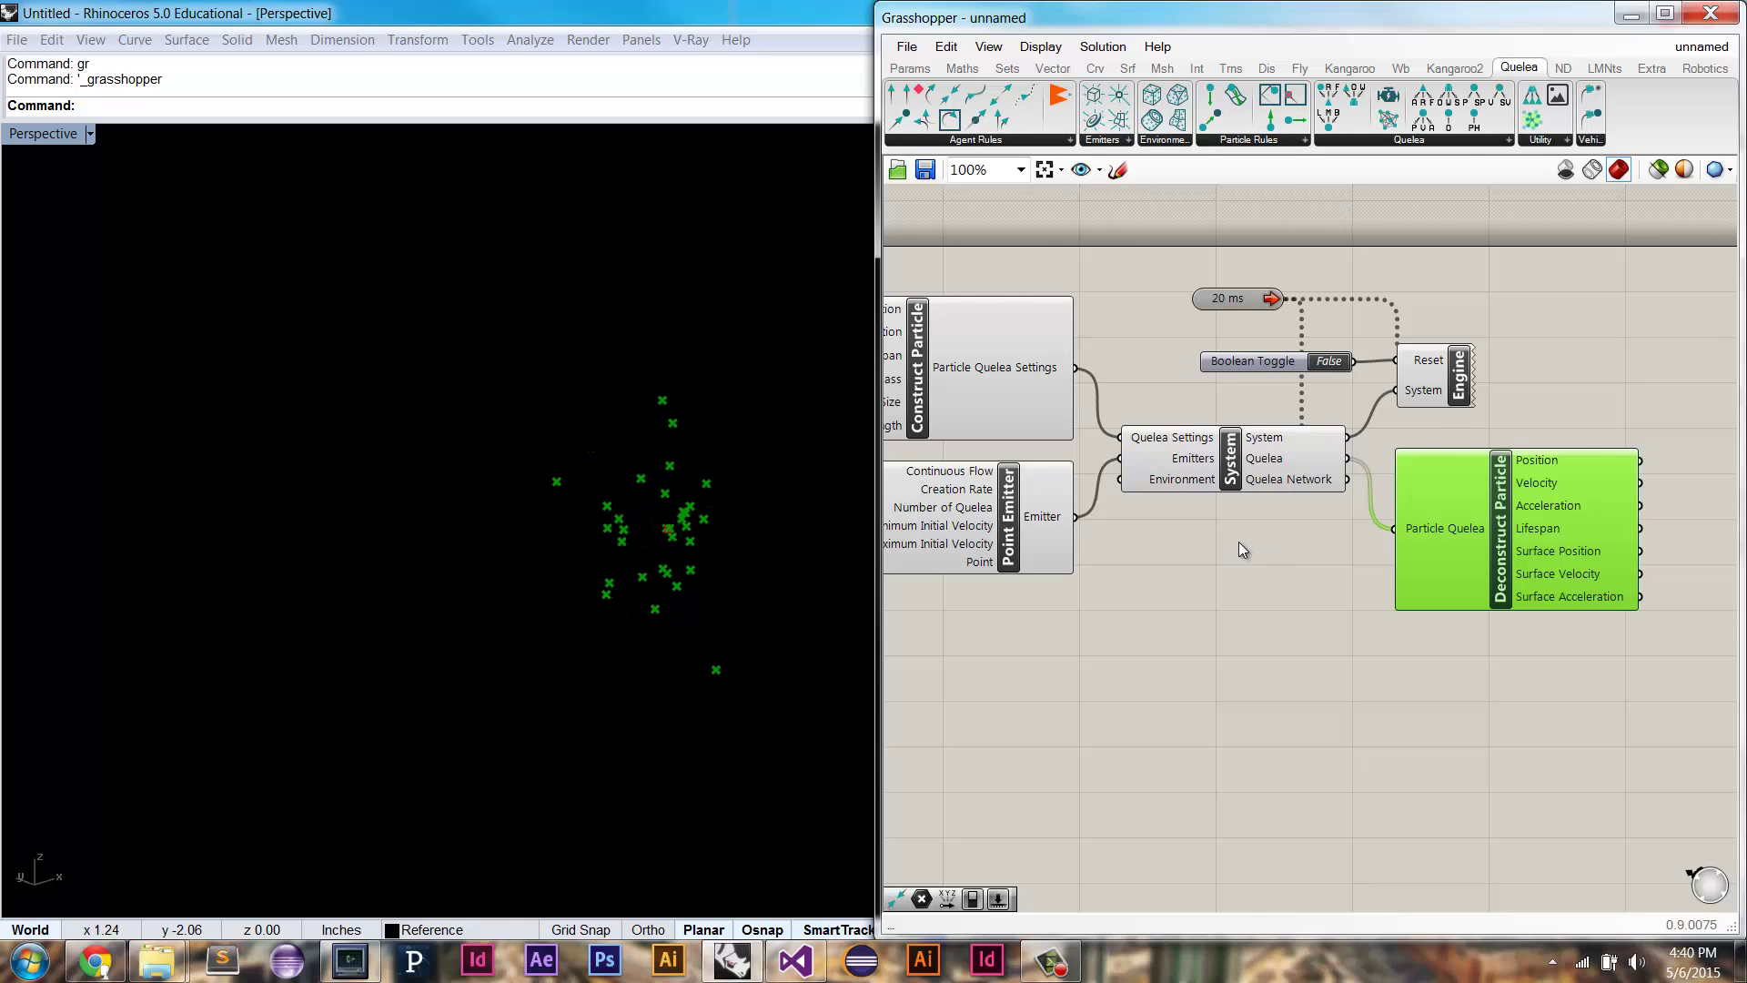
Step: Add a Vector XYZ component and wire its vector into the Point Emitter's Minimum and Maximum Initial Velocity inputs
right_drag(1145, 543, 1221, 544)
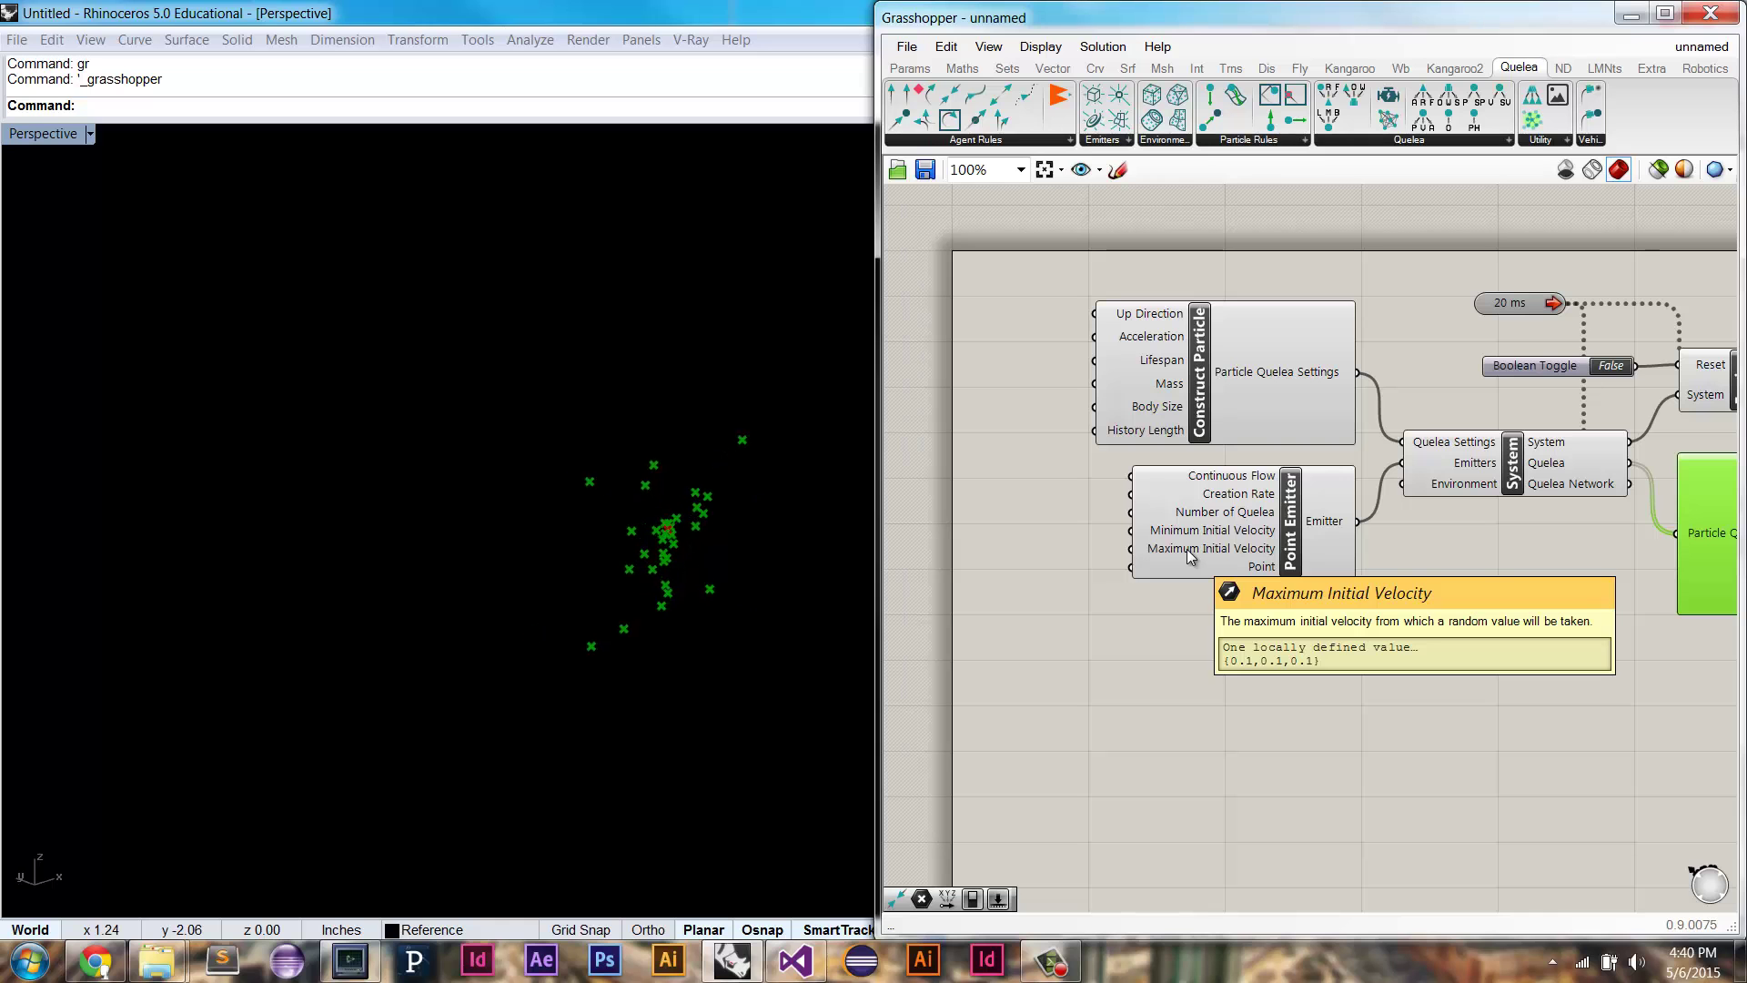
double_click(1032, 547)
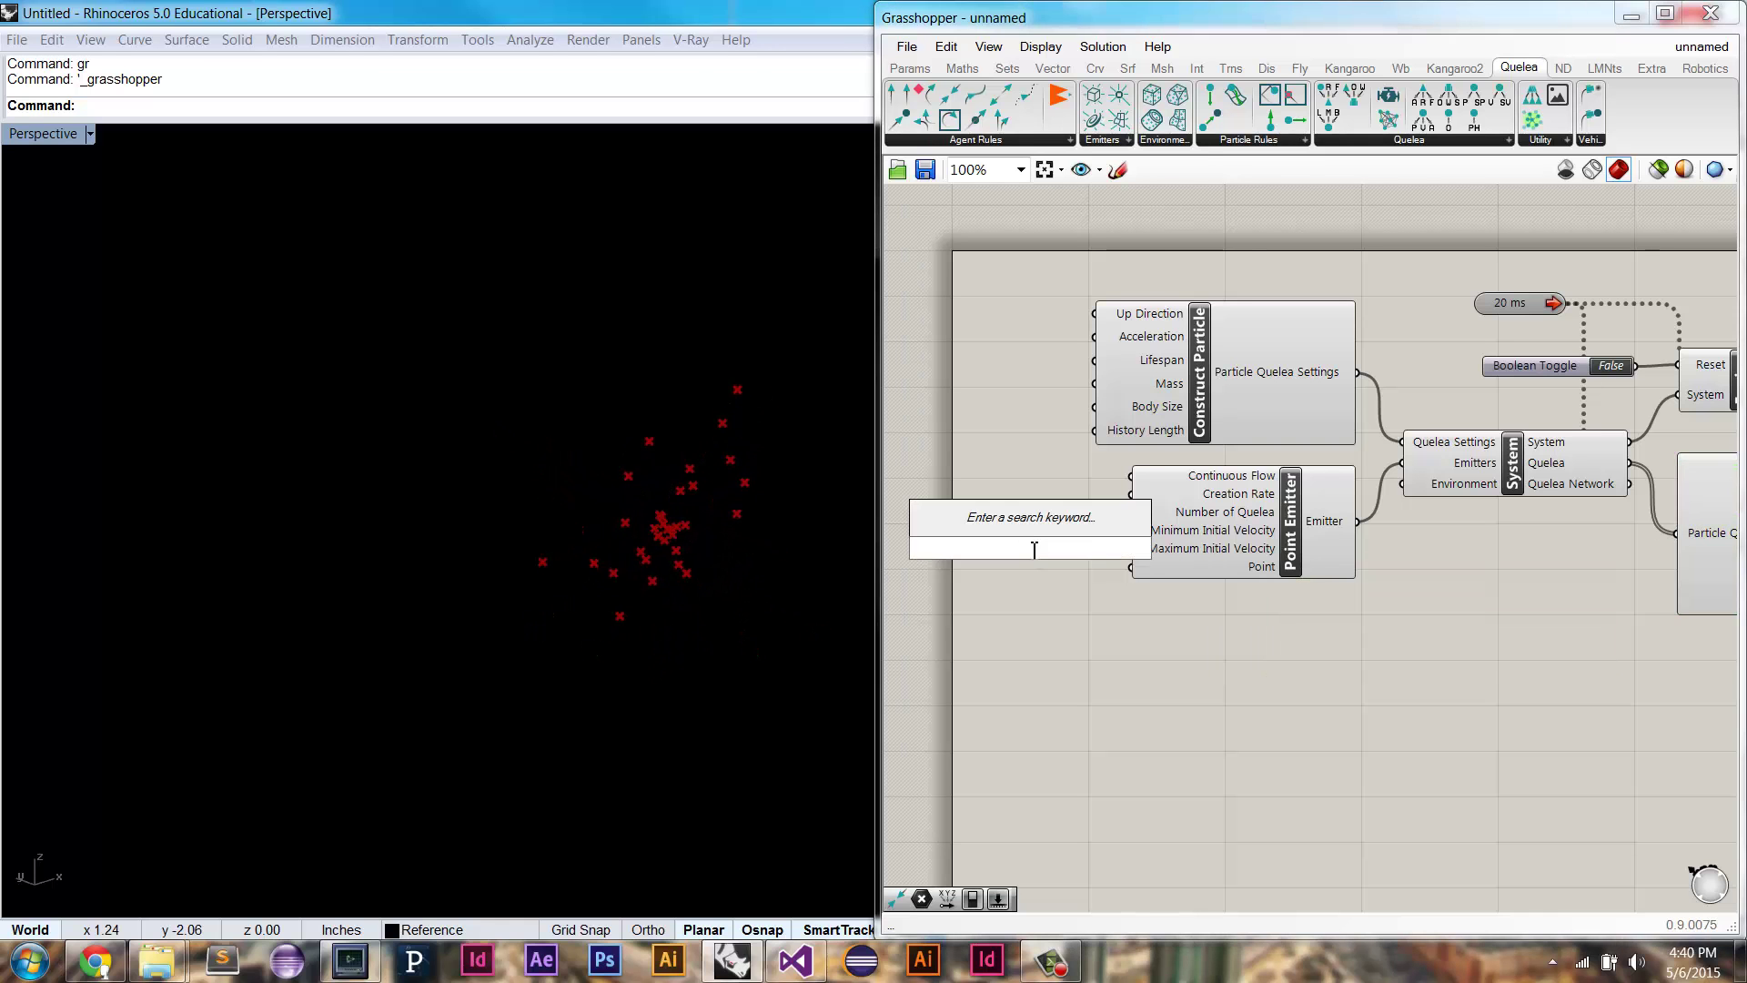
text(xyz)
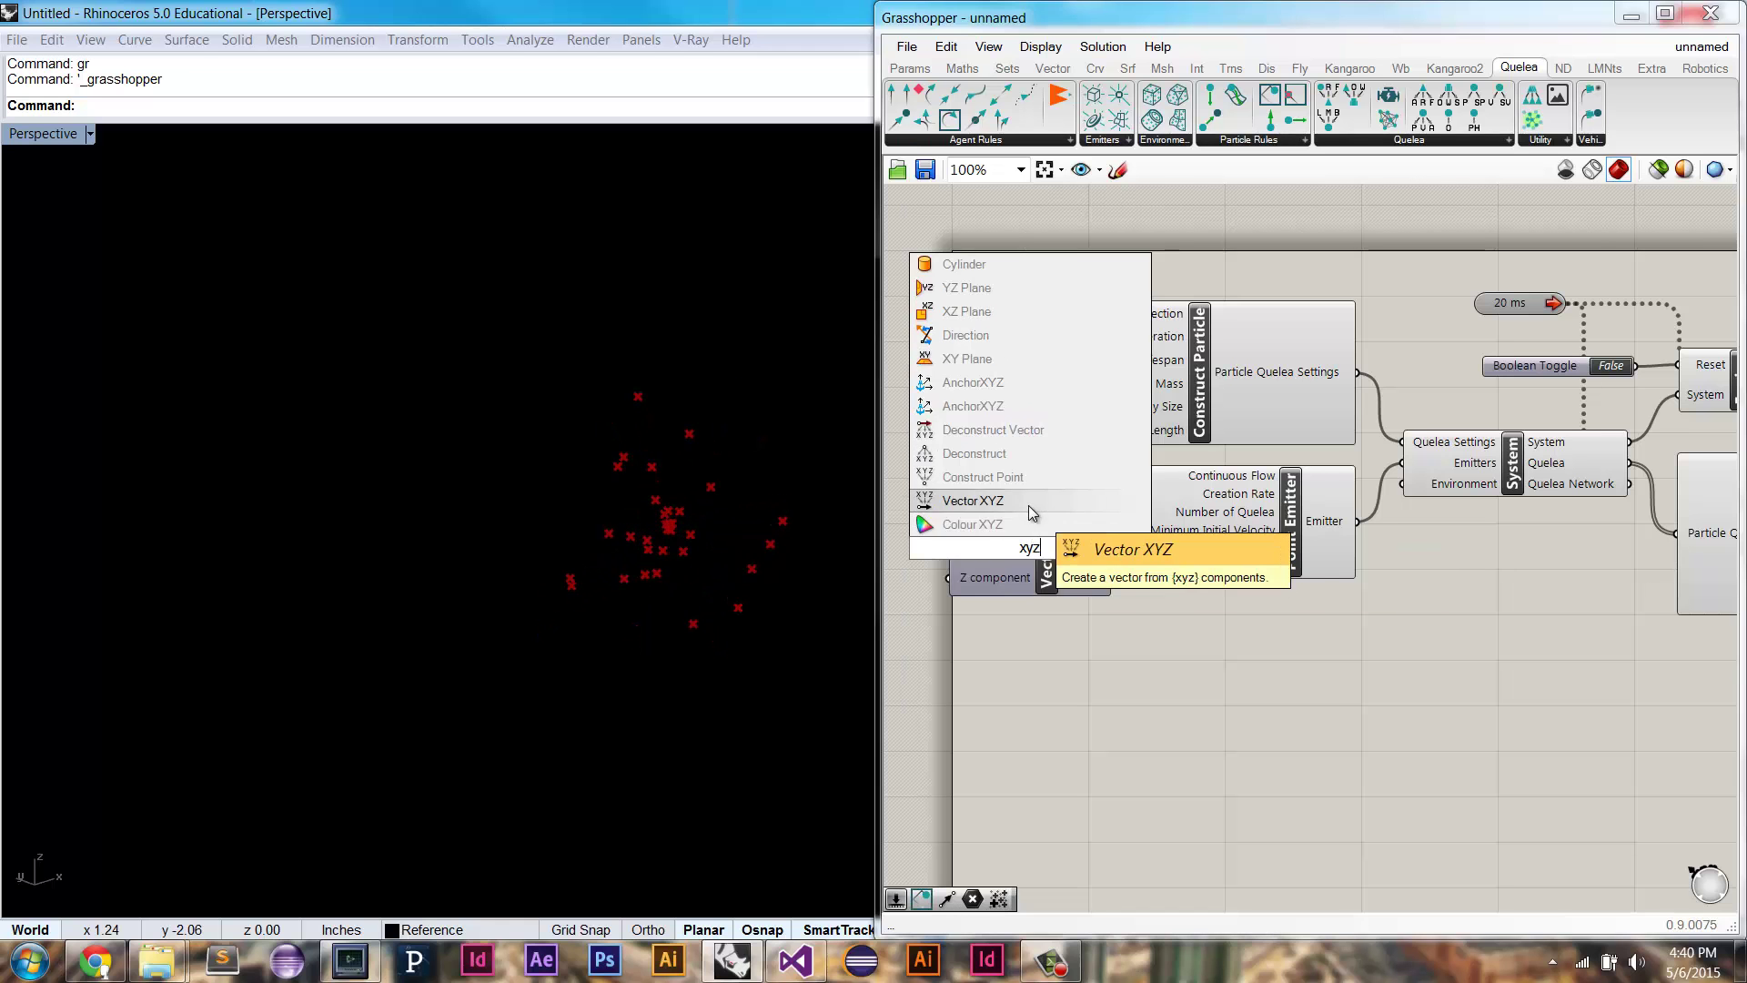
click(1029, 506)
right_drag(1045, 535, 1086, 538)
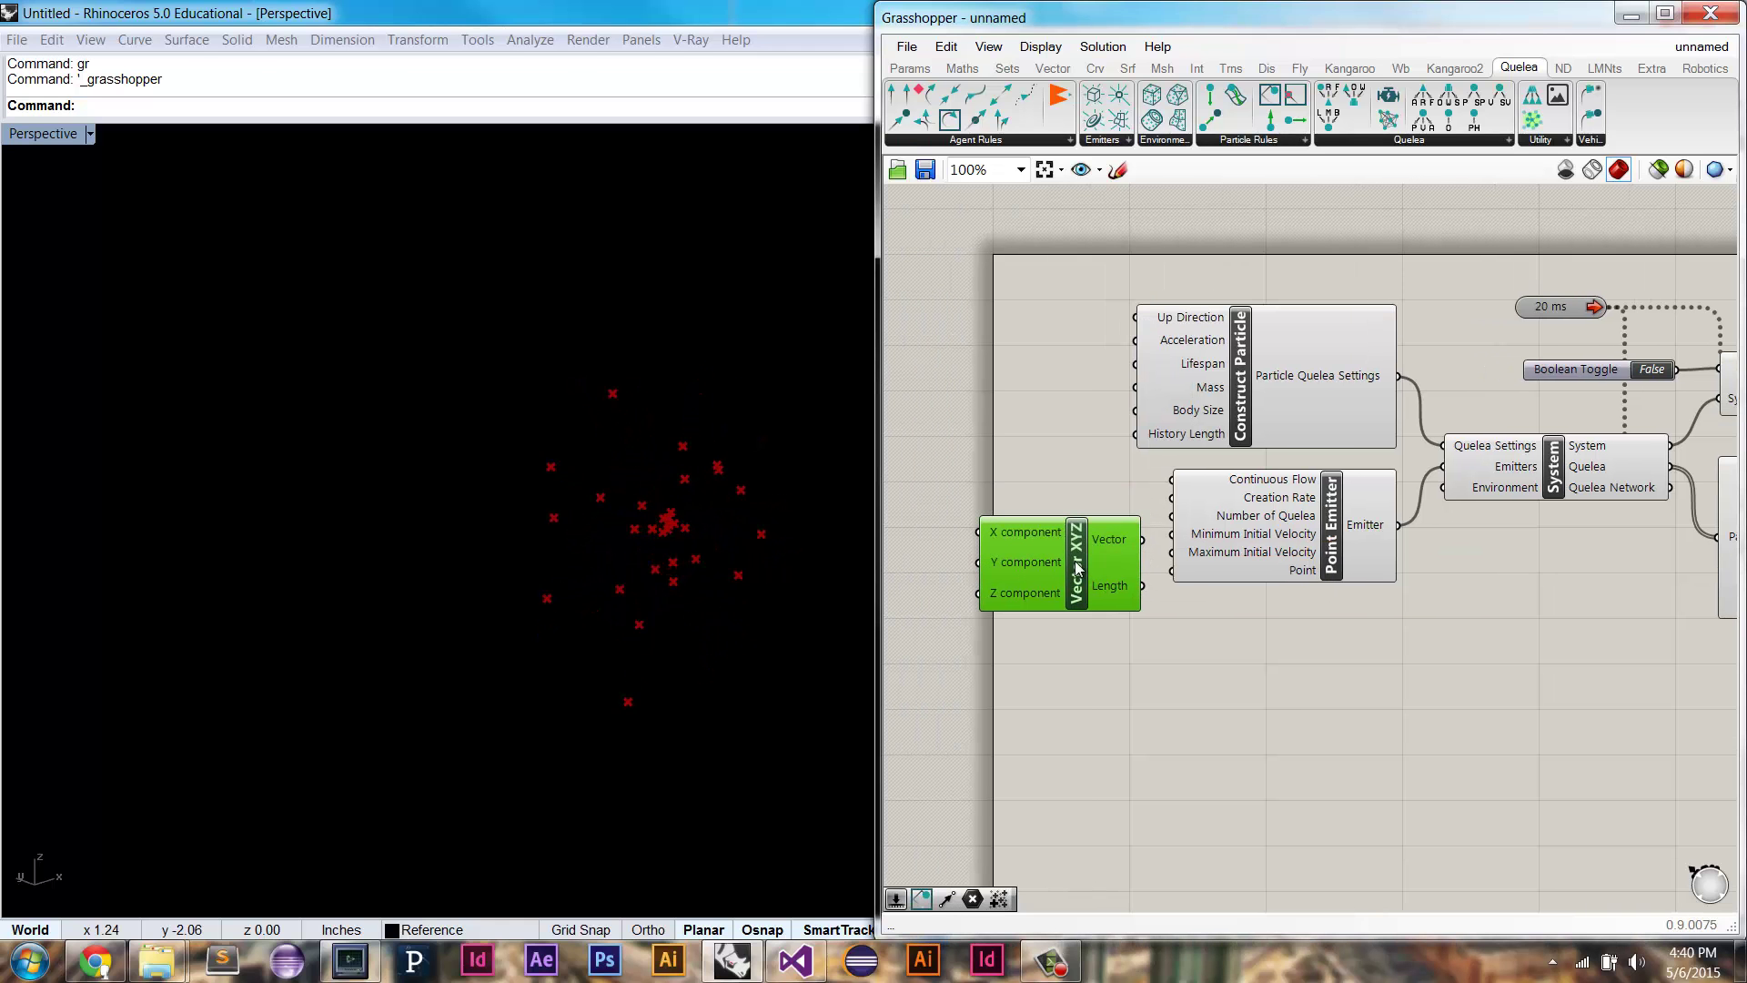
drag(1127, 541, 1170, 568)
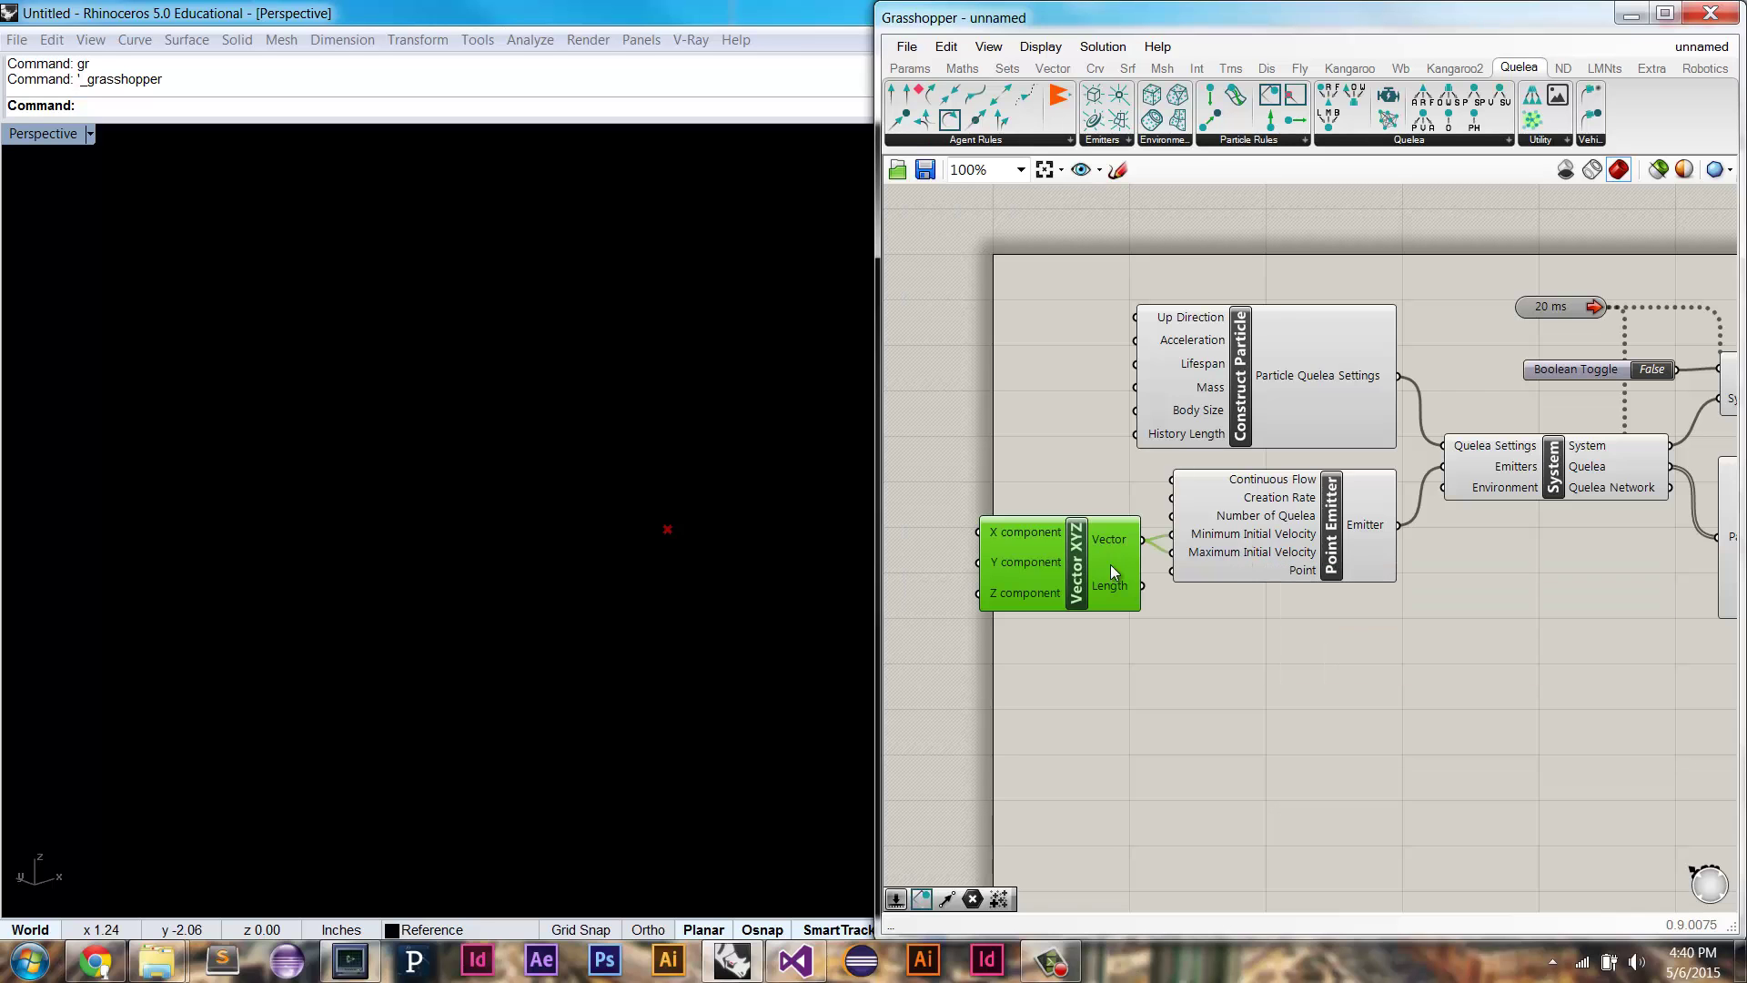
Step: Create a number slider with the value 0.15 and wire it into the Z component of Vector XYZ
right_drag(1079, 589, 1167, 580)
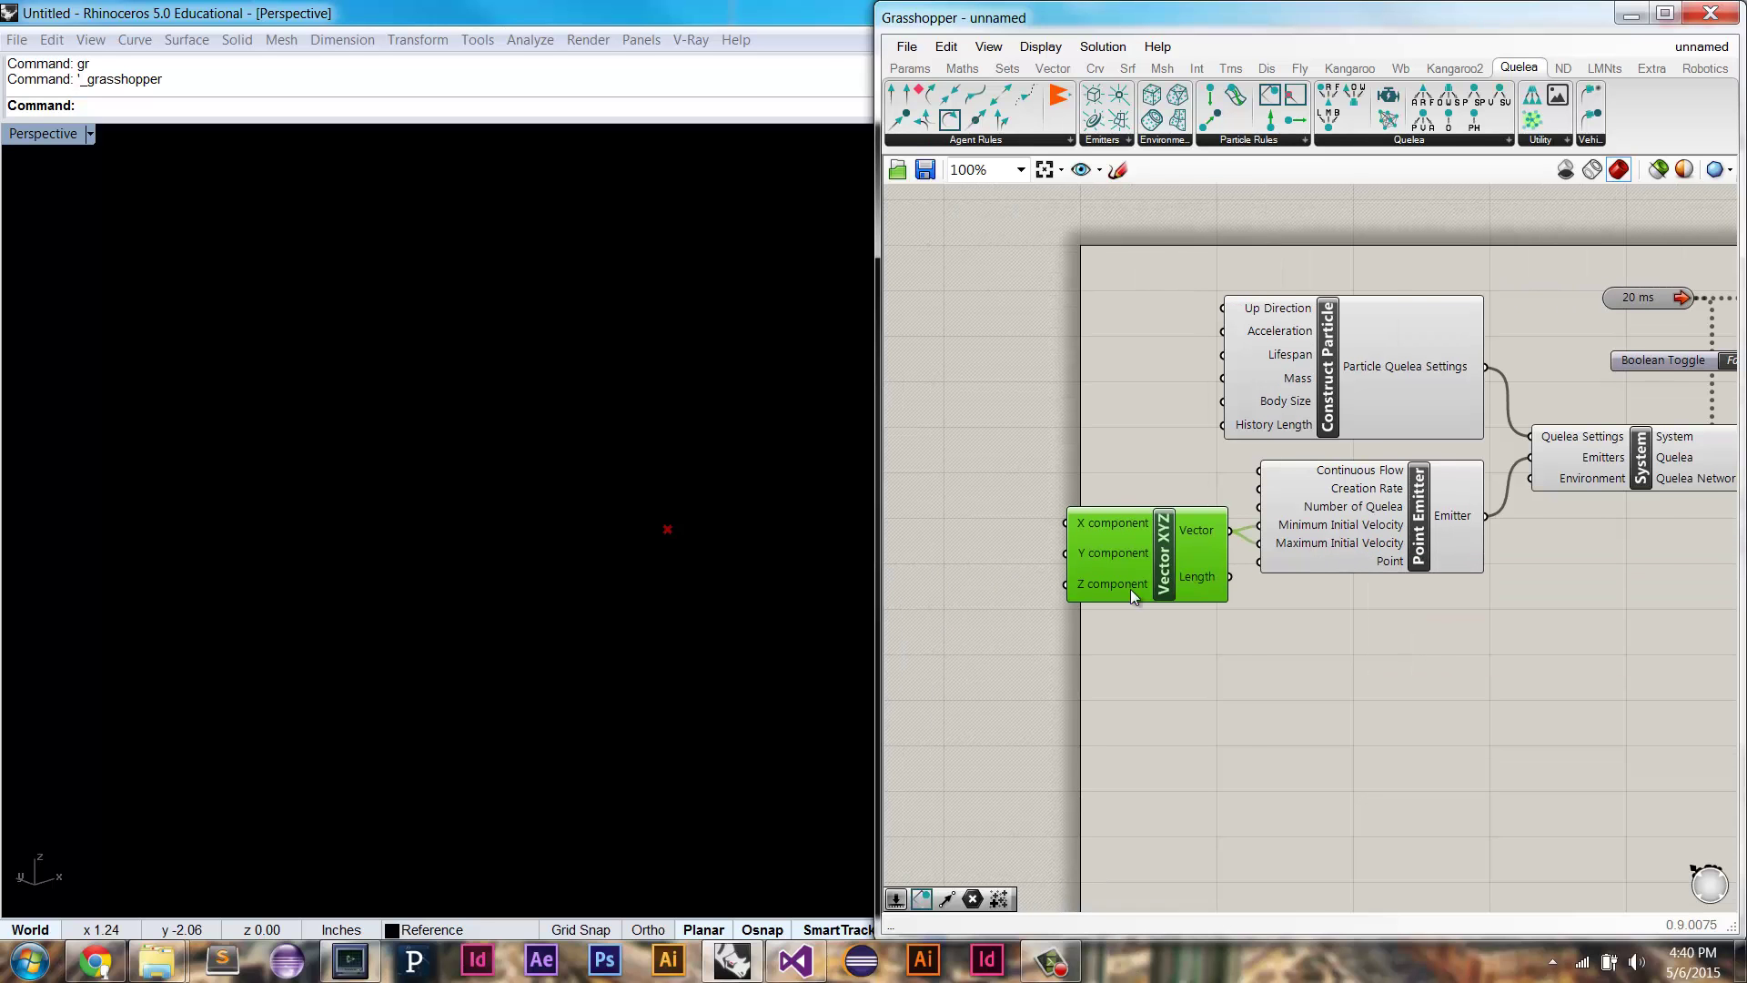
double_click(966, 577)
text(.15)
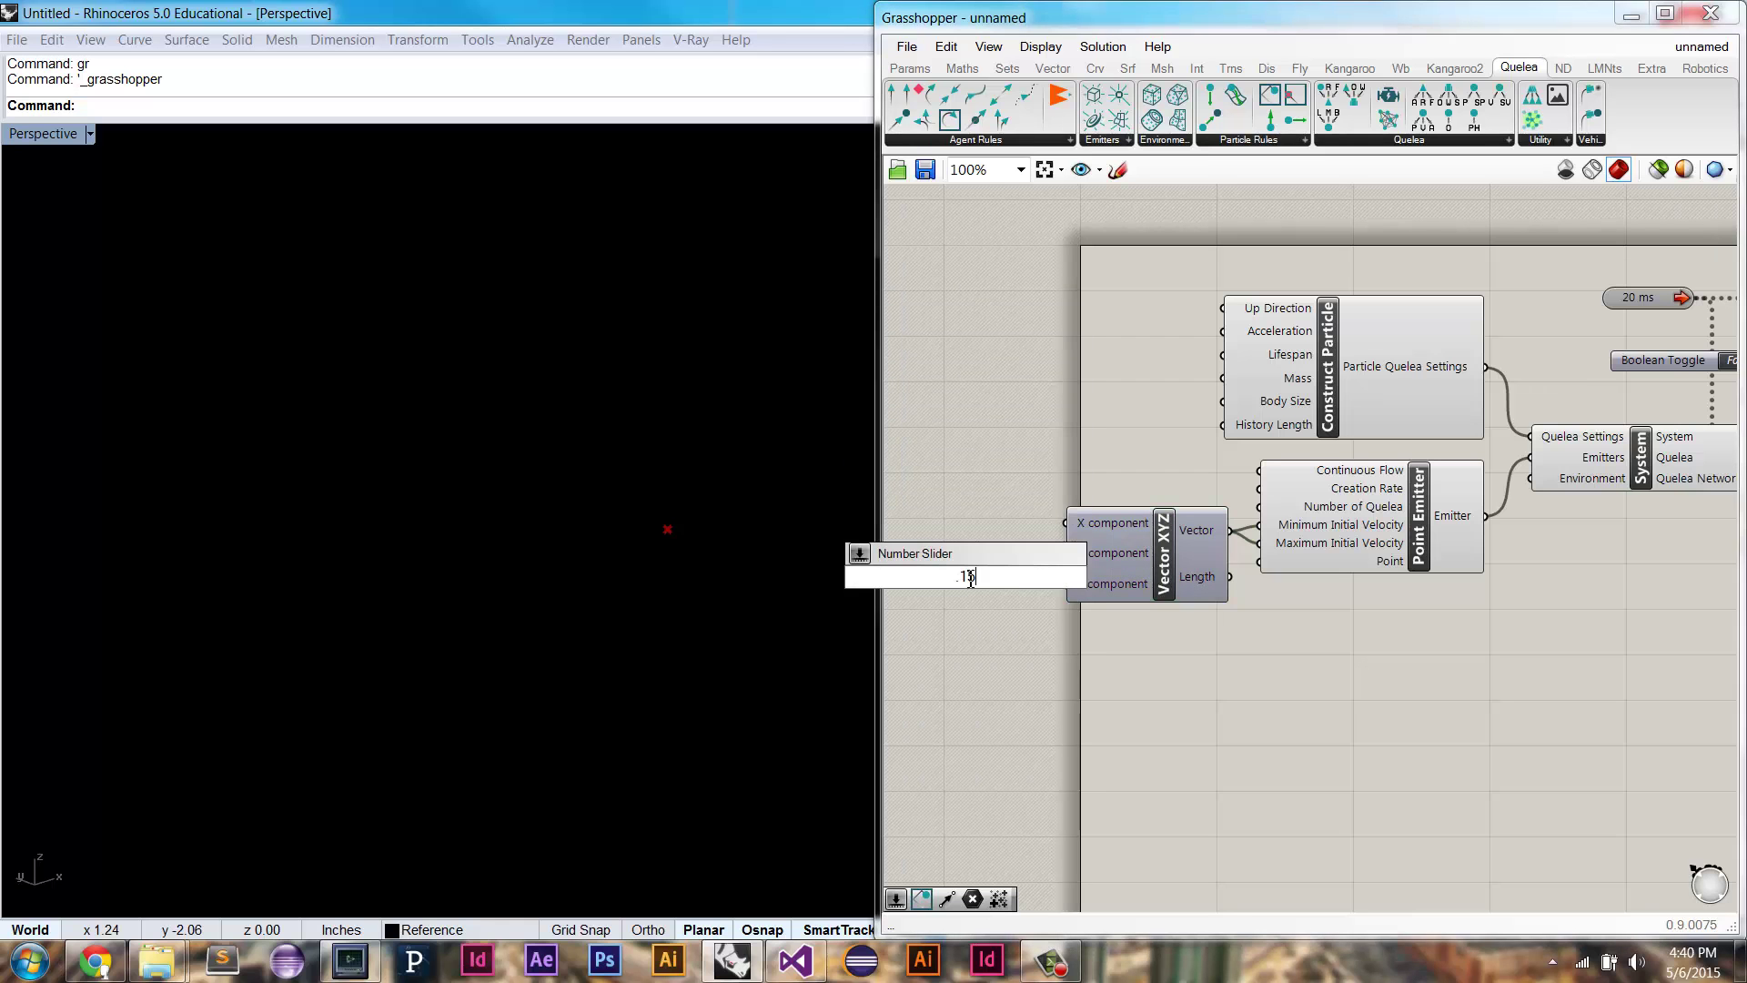
key(Return)
mouse_move(1037, 578)
mouse_down()
mouse_move(1065, 583)
mouse_move(1004, 583)
mouse_up()
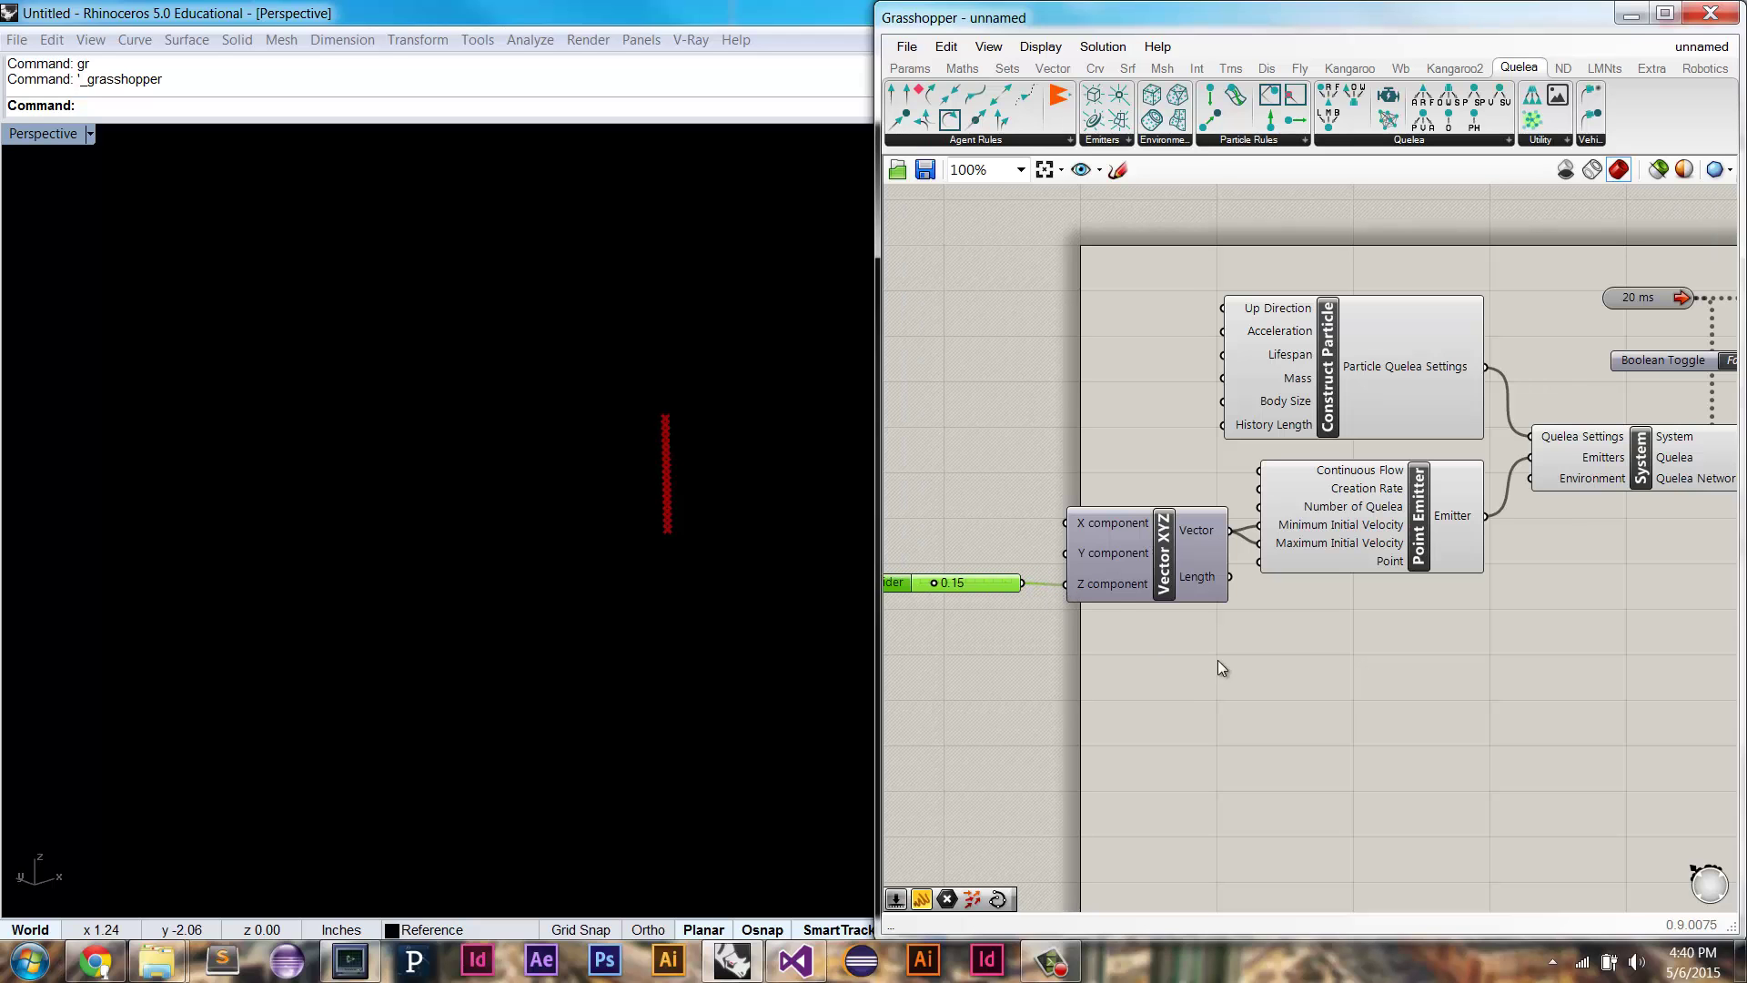
mouse_move(1222, 538)
drag(992, 583, 1001, 588)
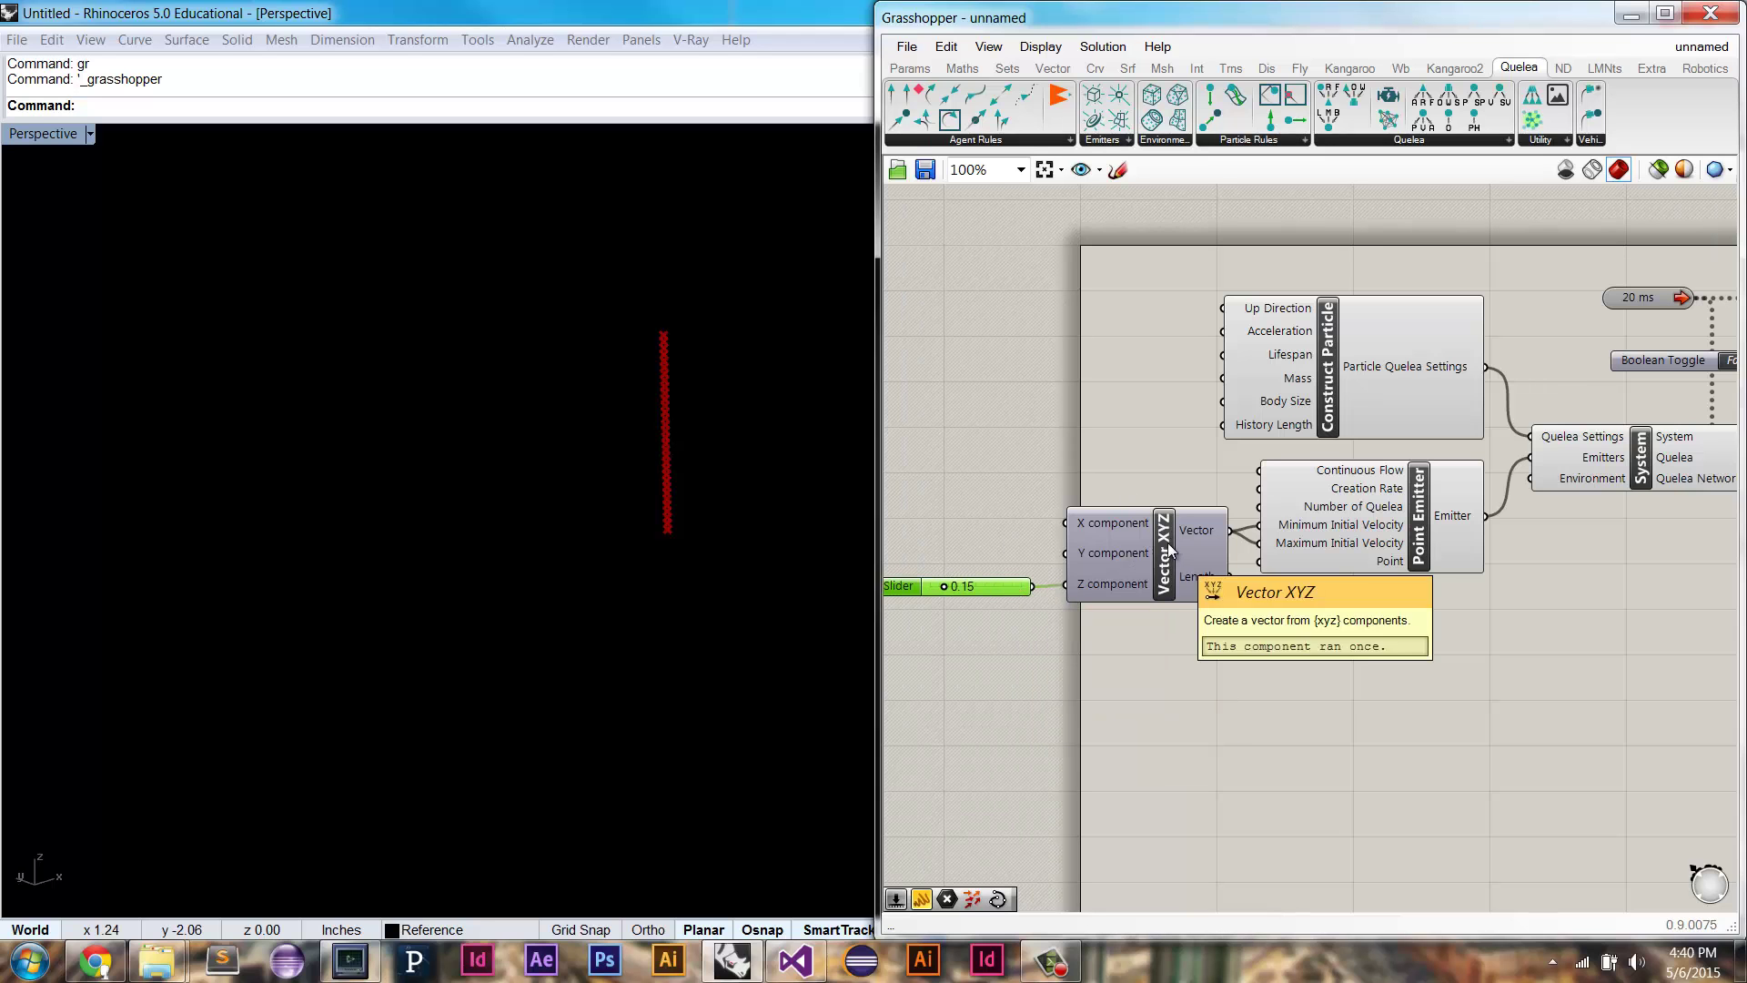
Step: Duplicate the Vector XYZ component with its slider connection and stack the two vectors directly above one another
drag(1168, 560, 1161, 457)
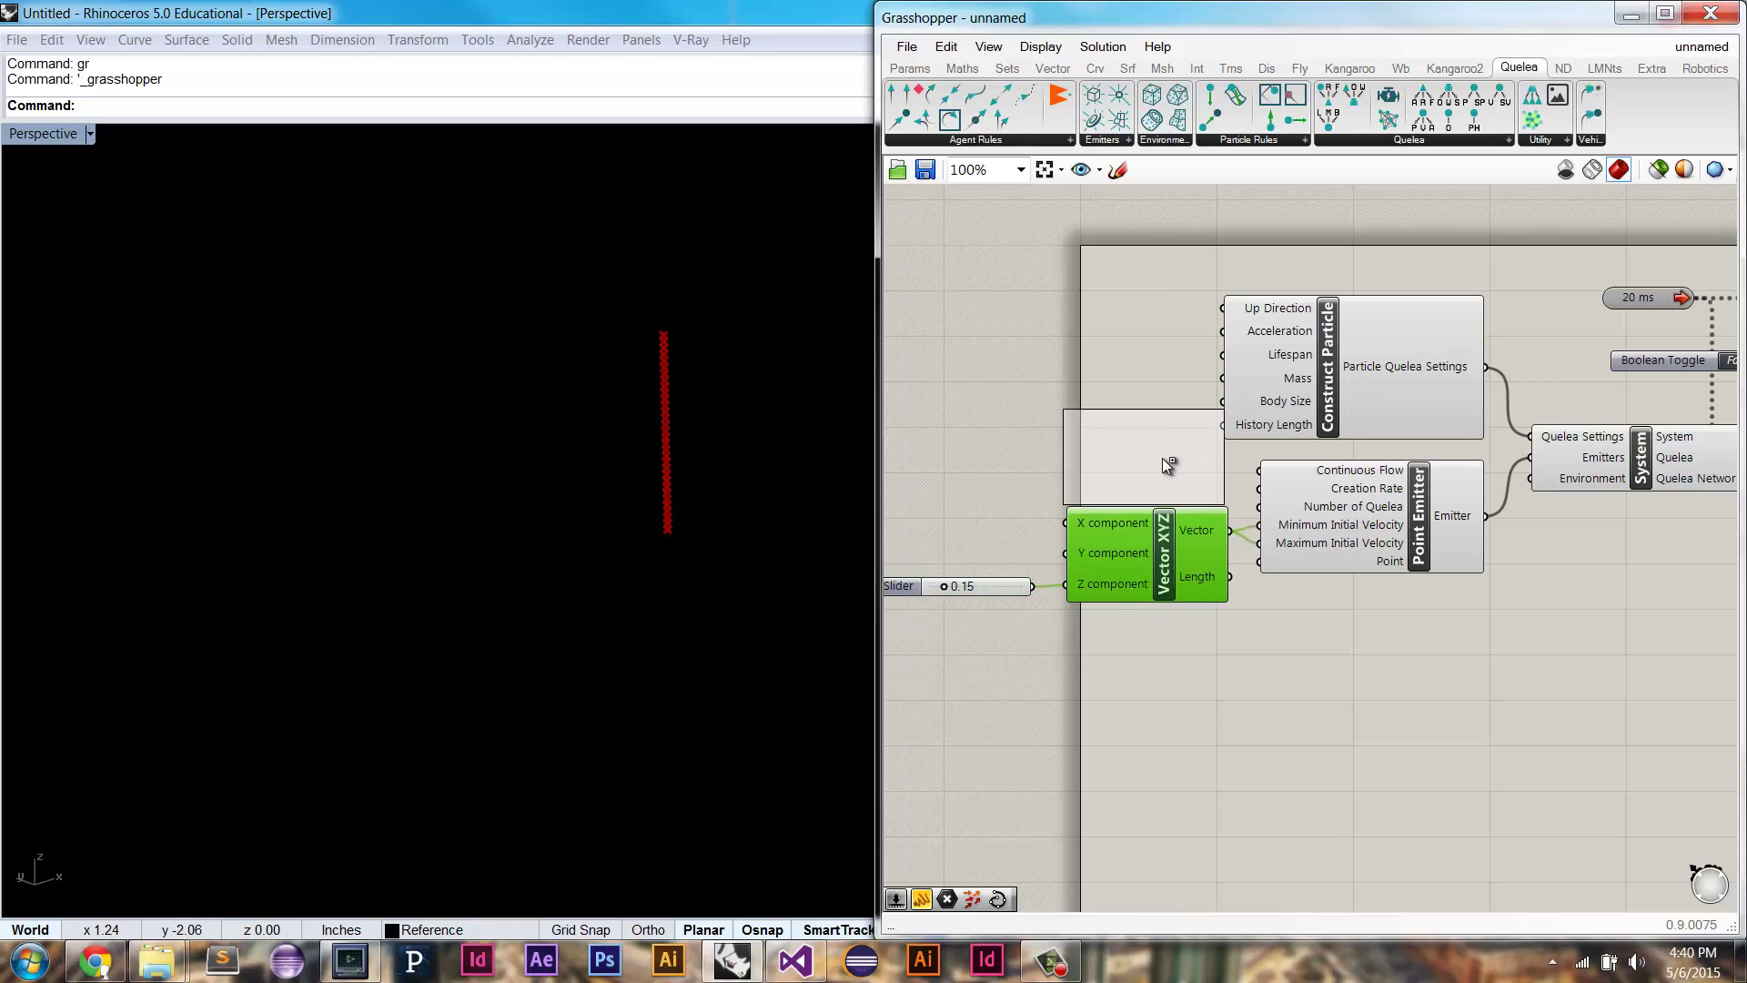
drag(1175, 613, 1148, 499)
click(952, 512)
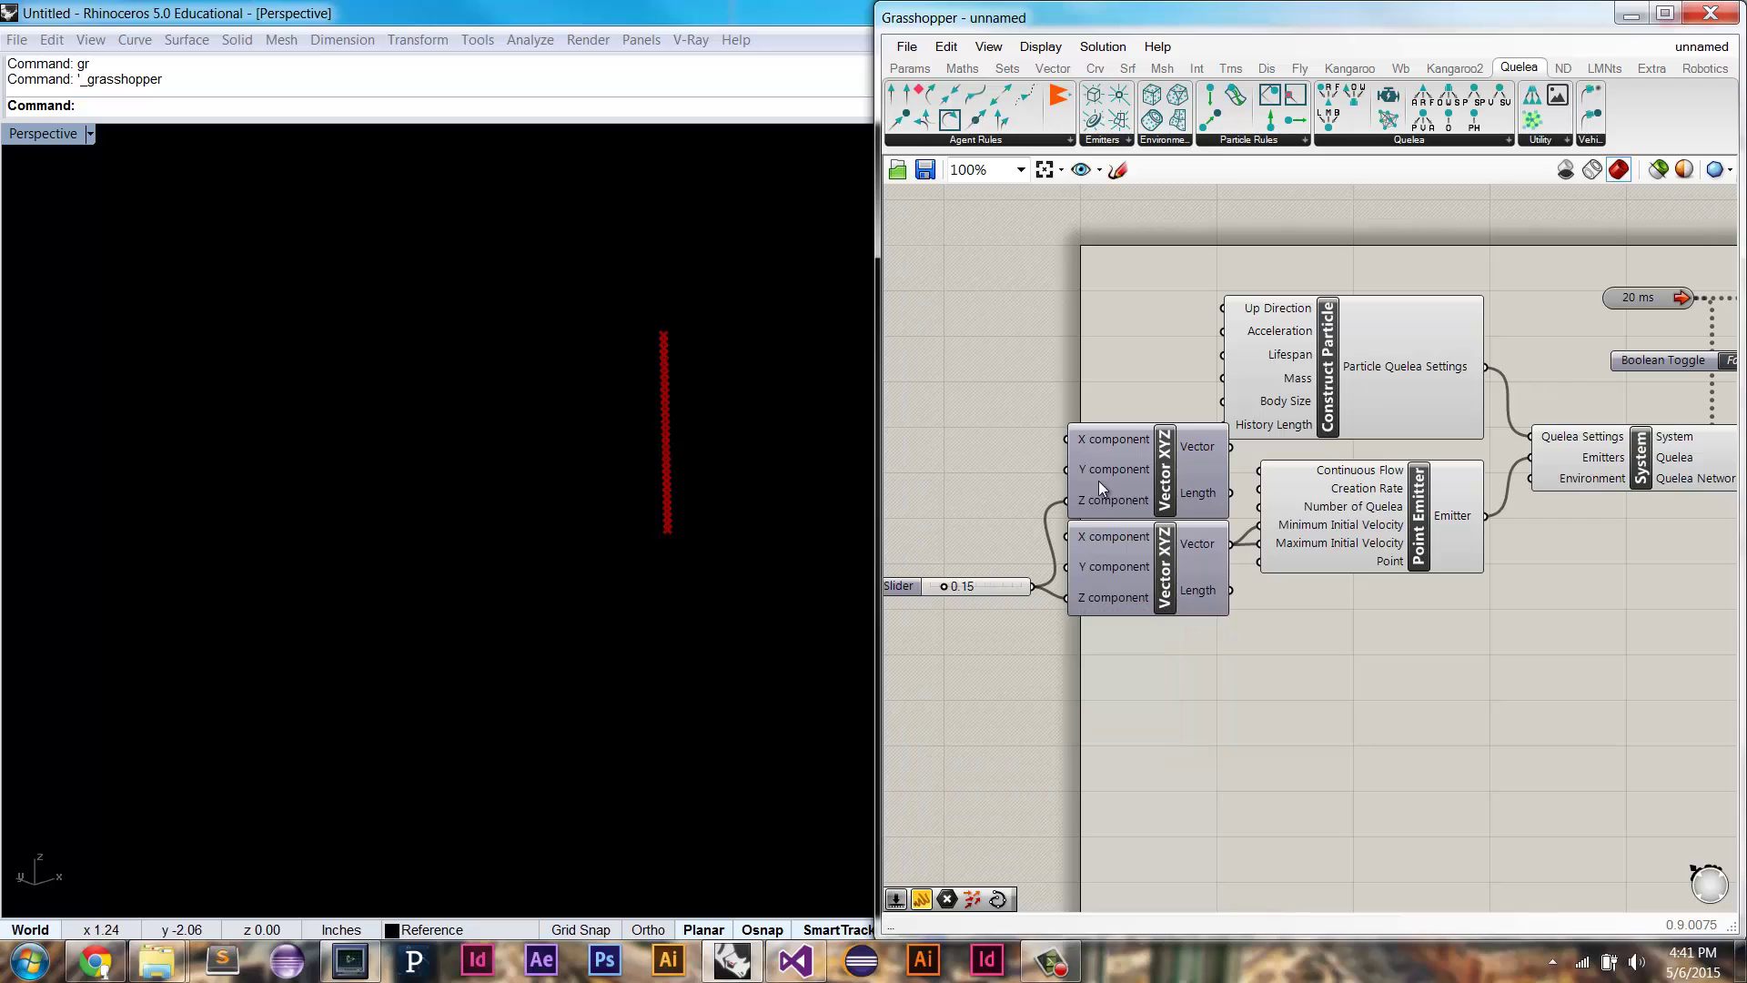
double_click(980, 477)
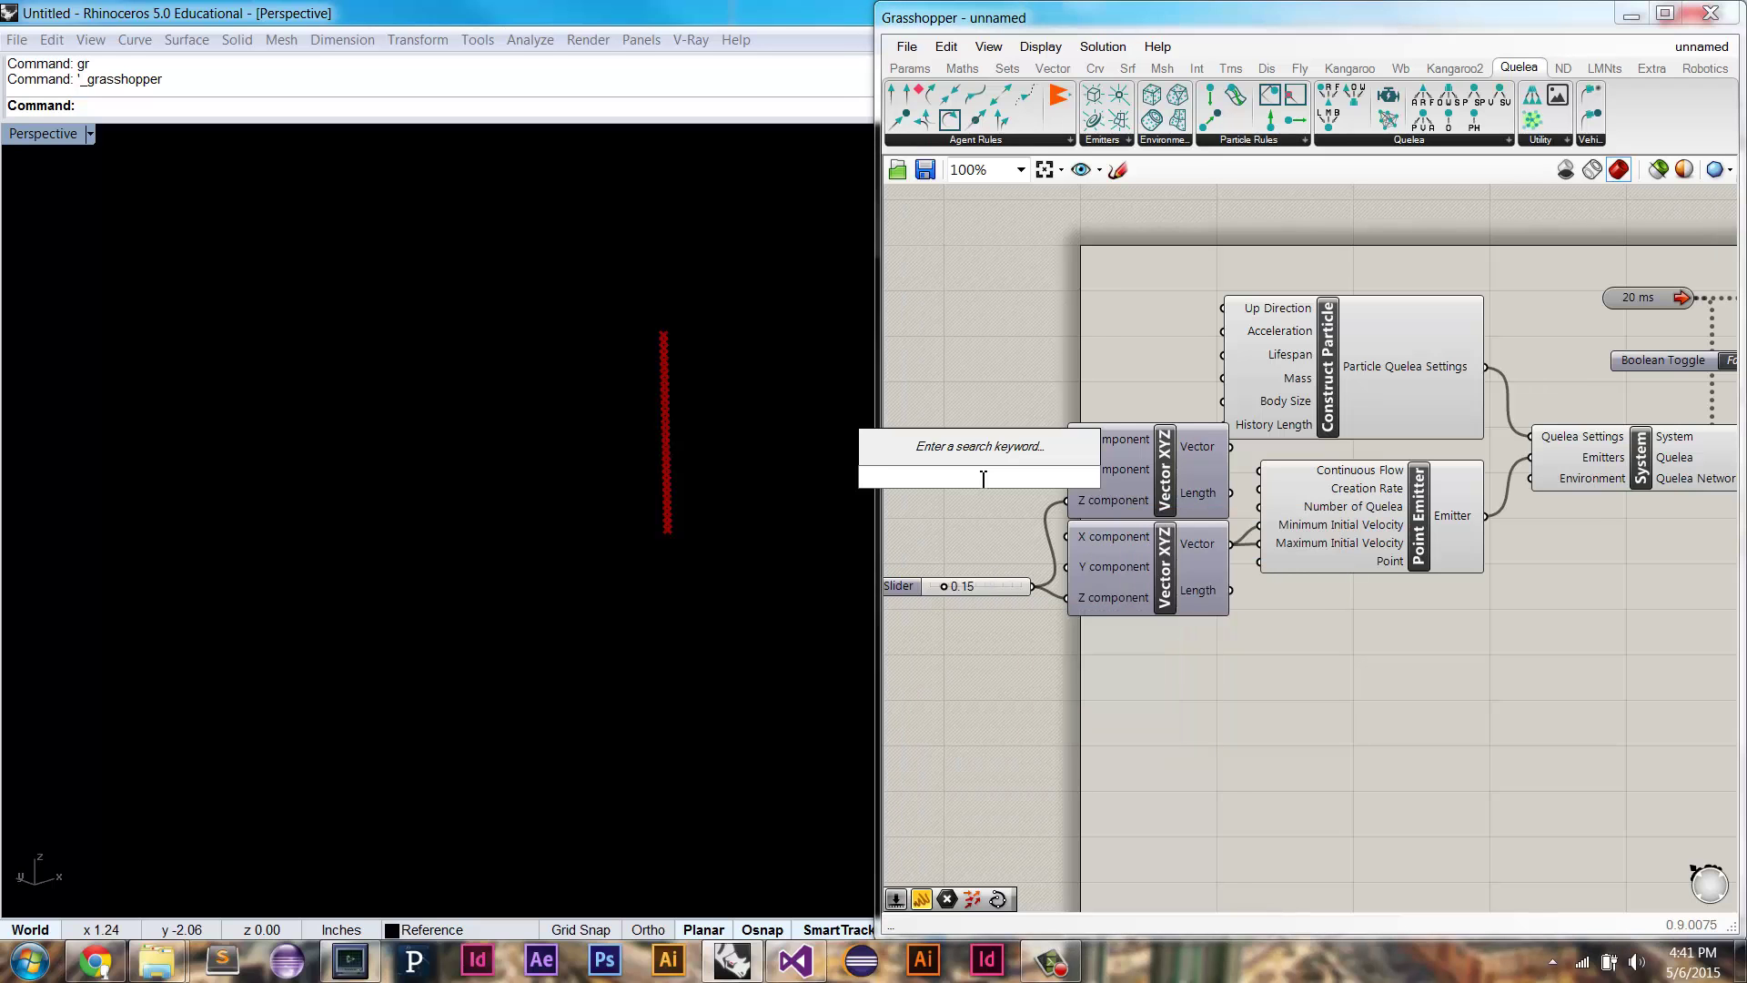
key(Escape)
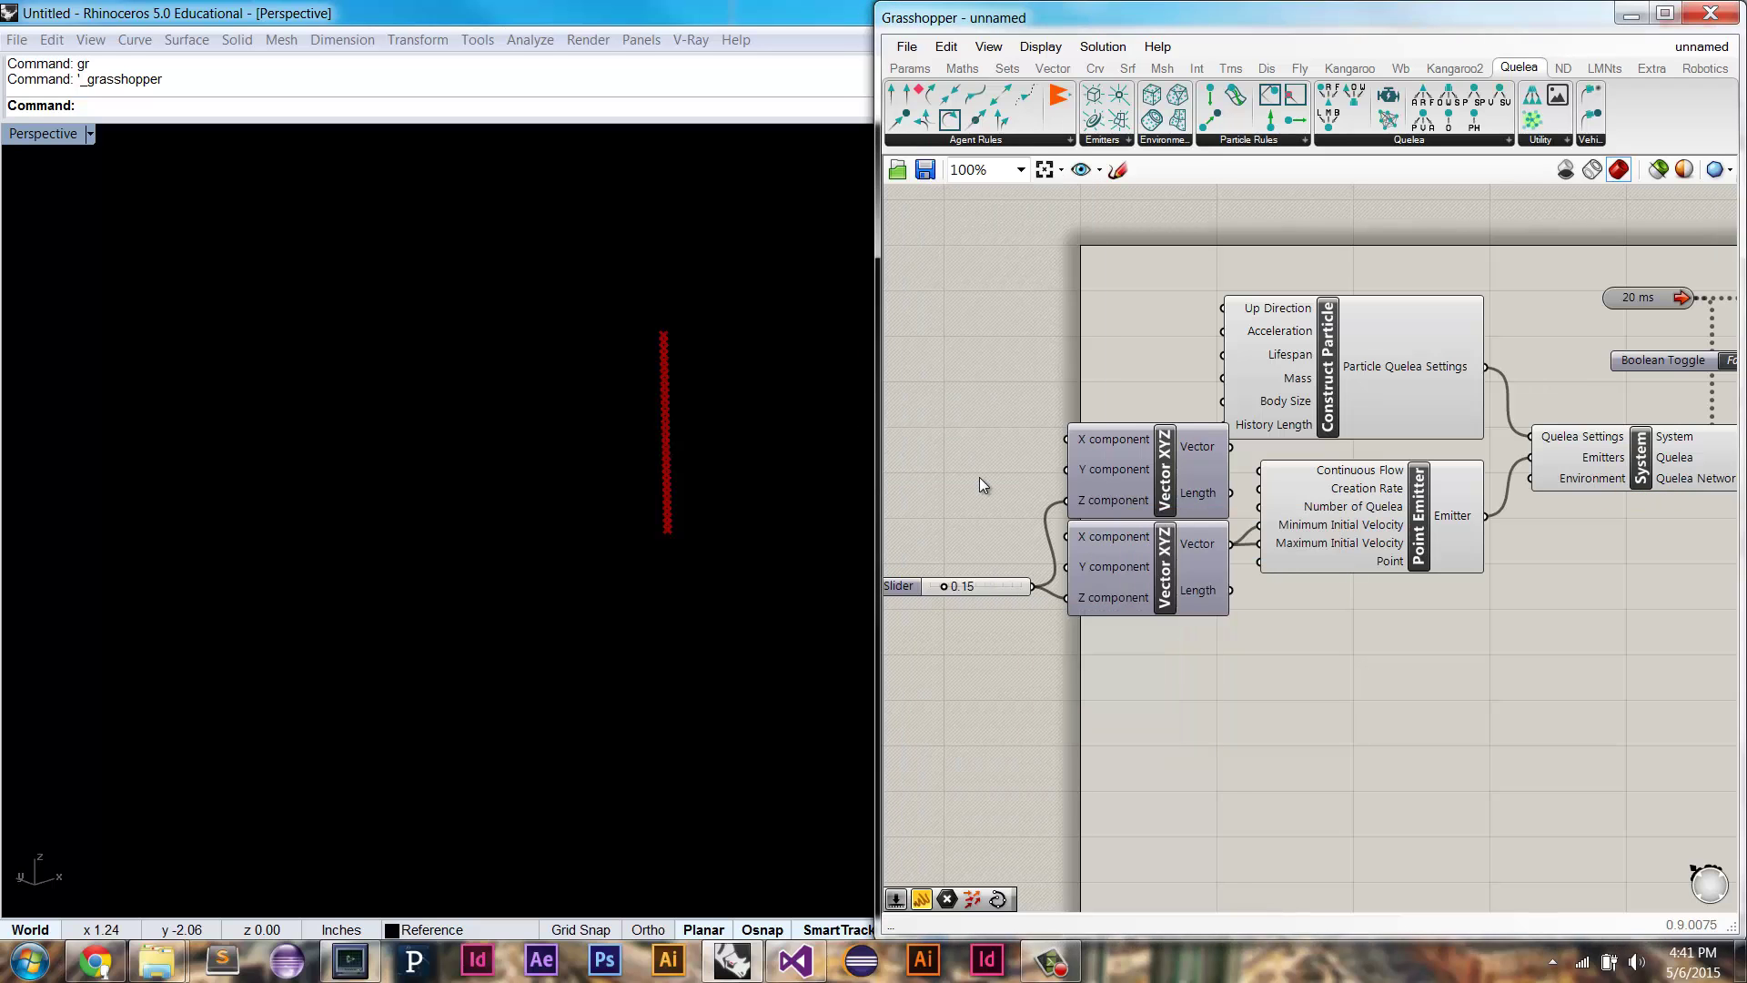
Step: Wire the 0.15 slider into all X, Y and Z components of both vectors, and connect the upper vector to Minimum Initial Velocity
drag(1036, 577, 1067, 479)
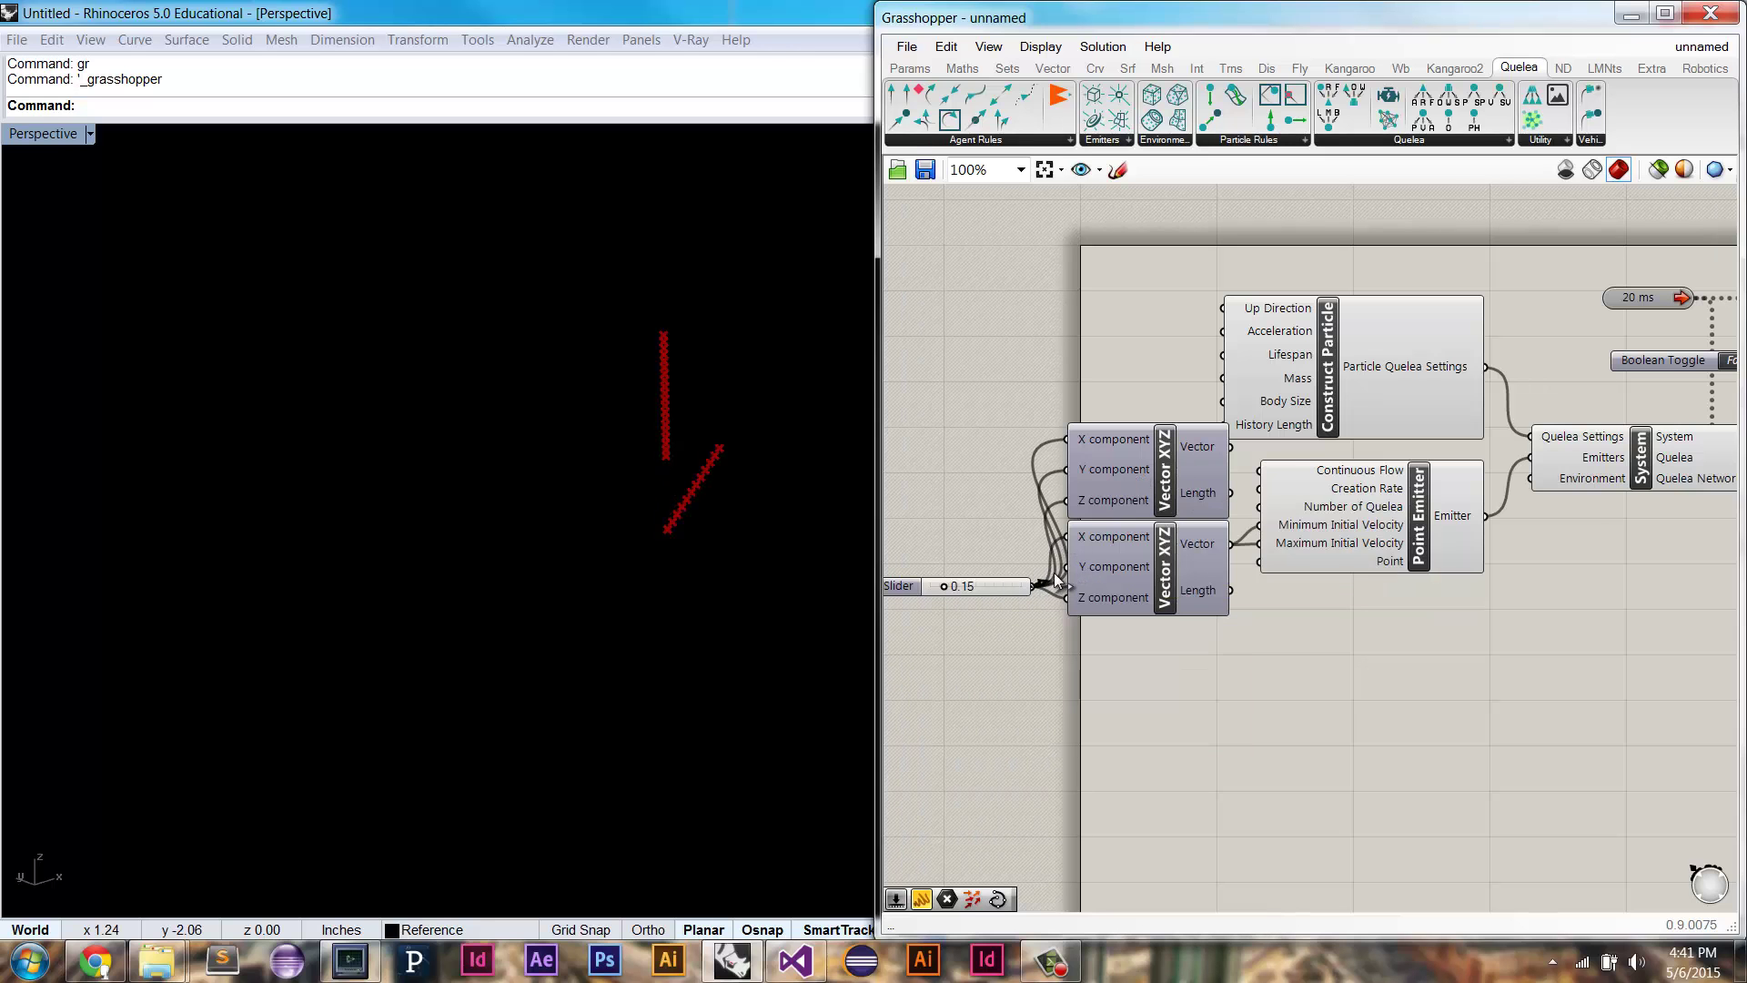
drag(1231, 447, 1236, 529)
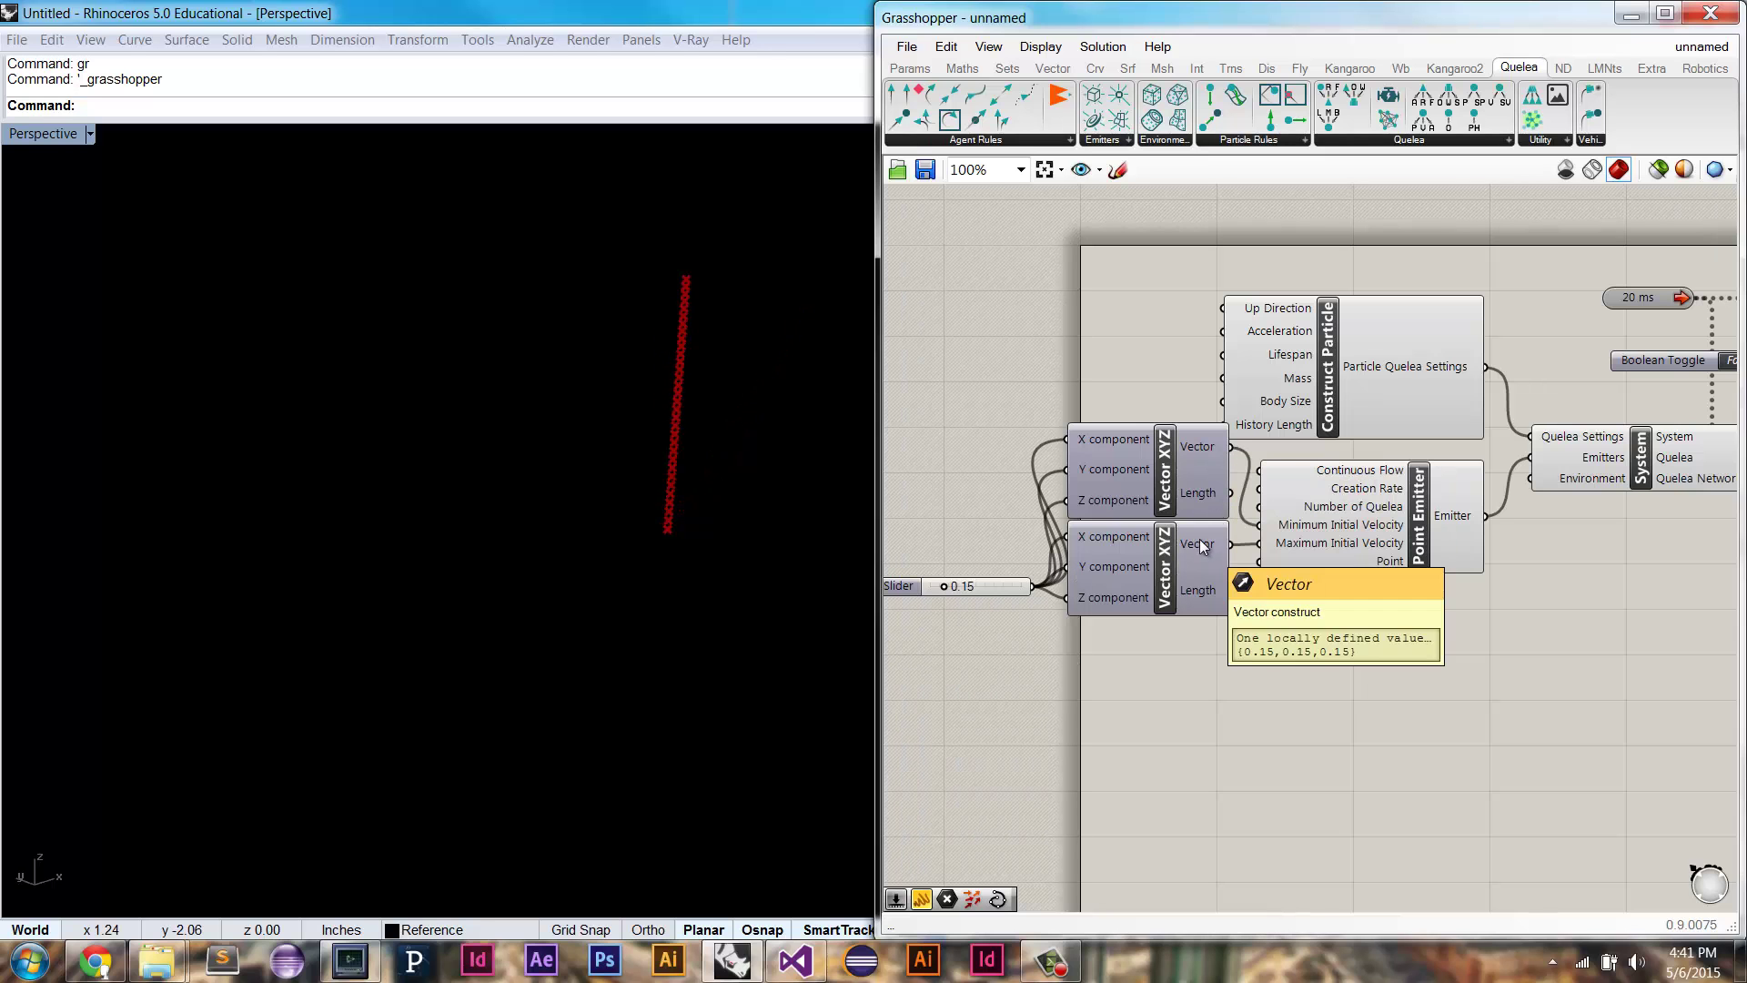
Step: Negate the X and Y components of the upper Vector XYZ with the expression -x
right_click(1096, 439)
mouse_move(1200, 637)
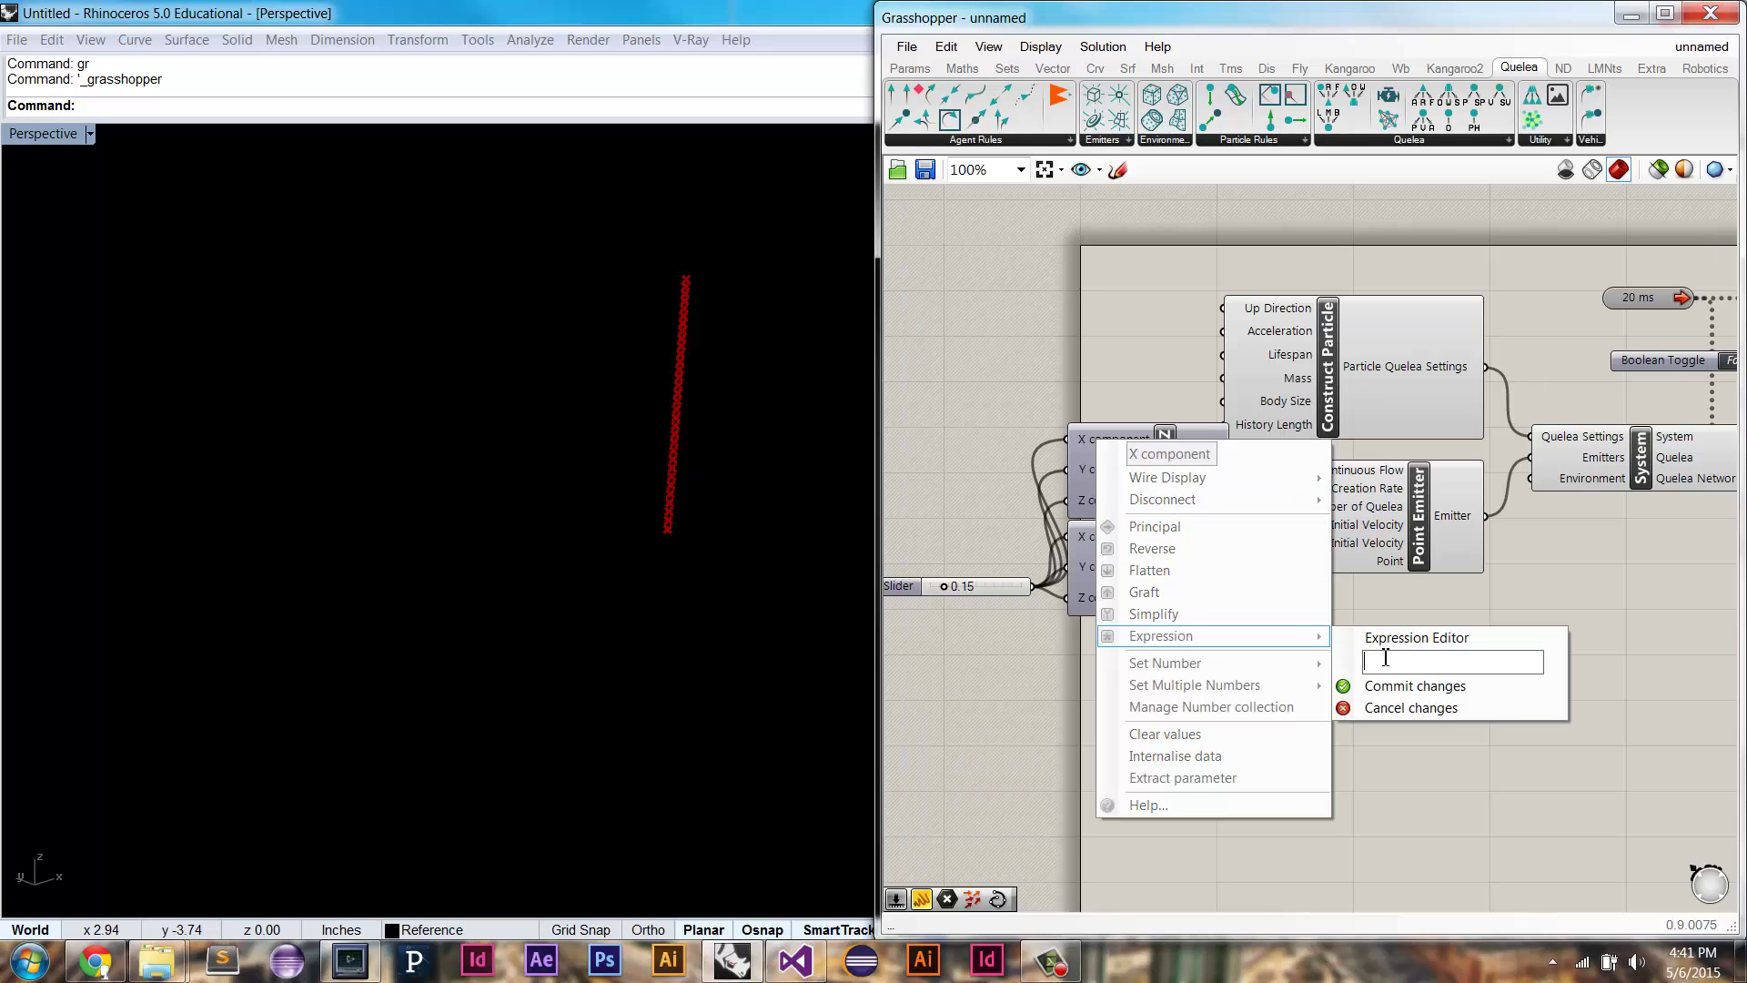
click(1413, 686)
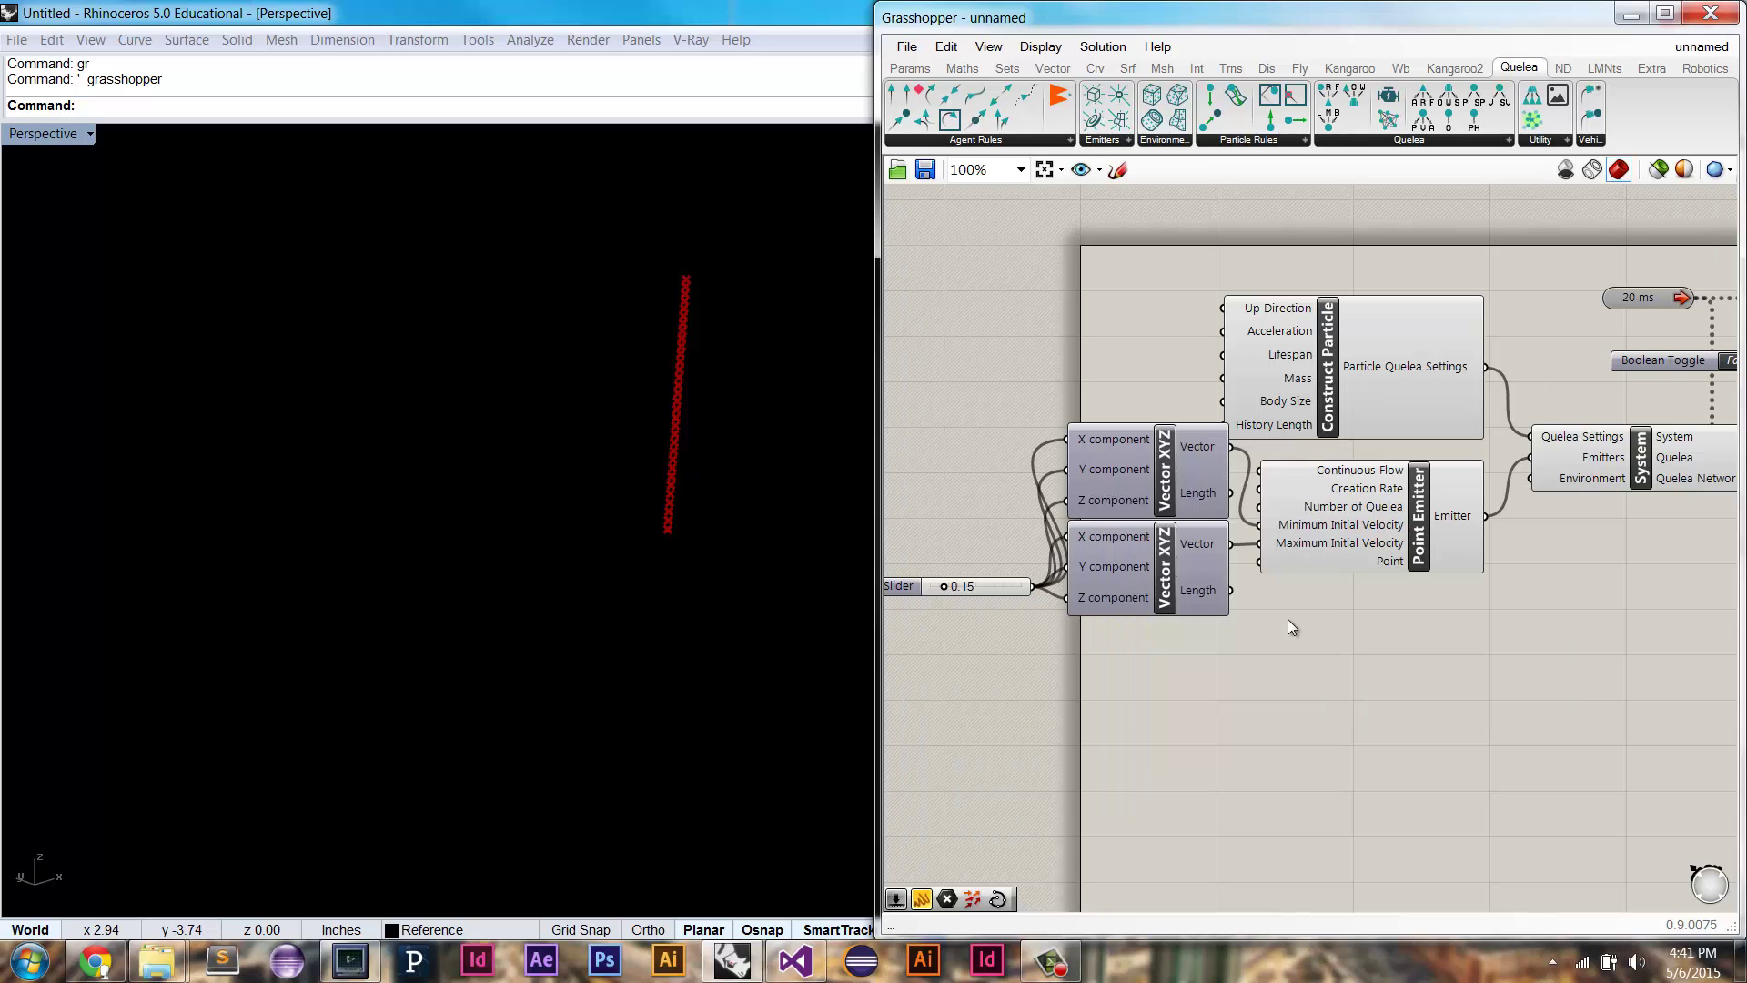
right_click(1131, 476)
mouse_move(1297, 665)
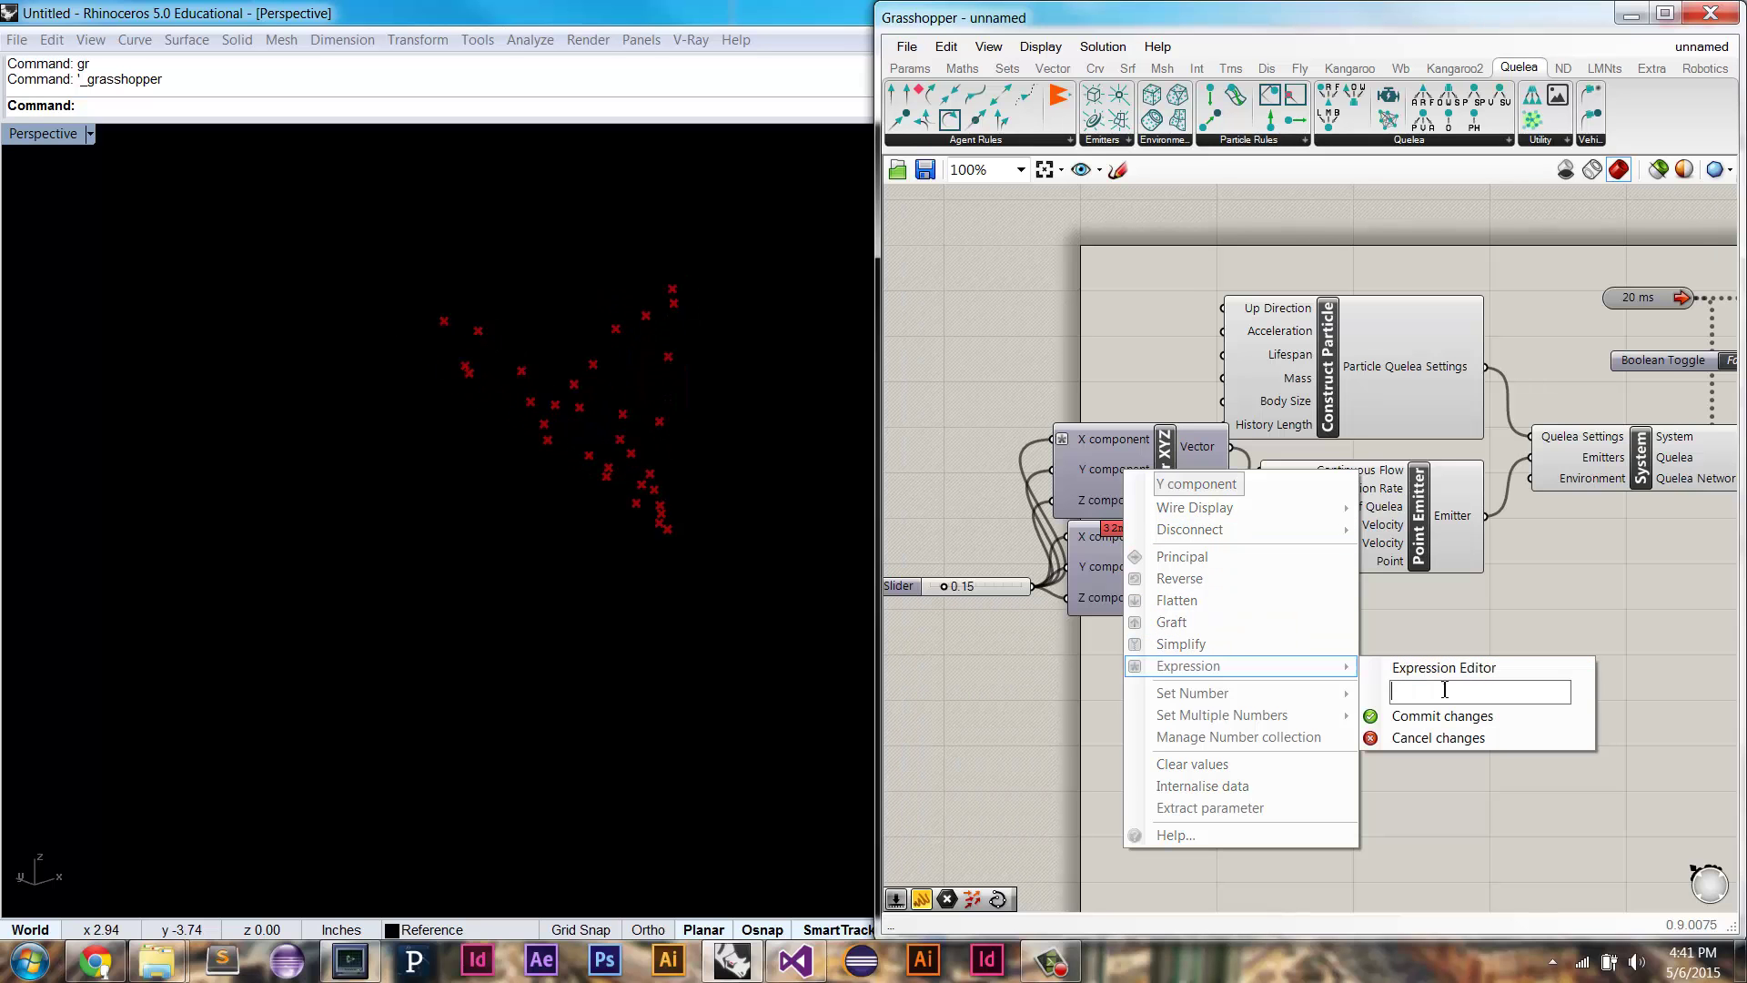
text(-x)
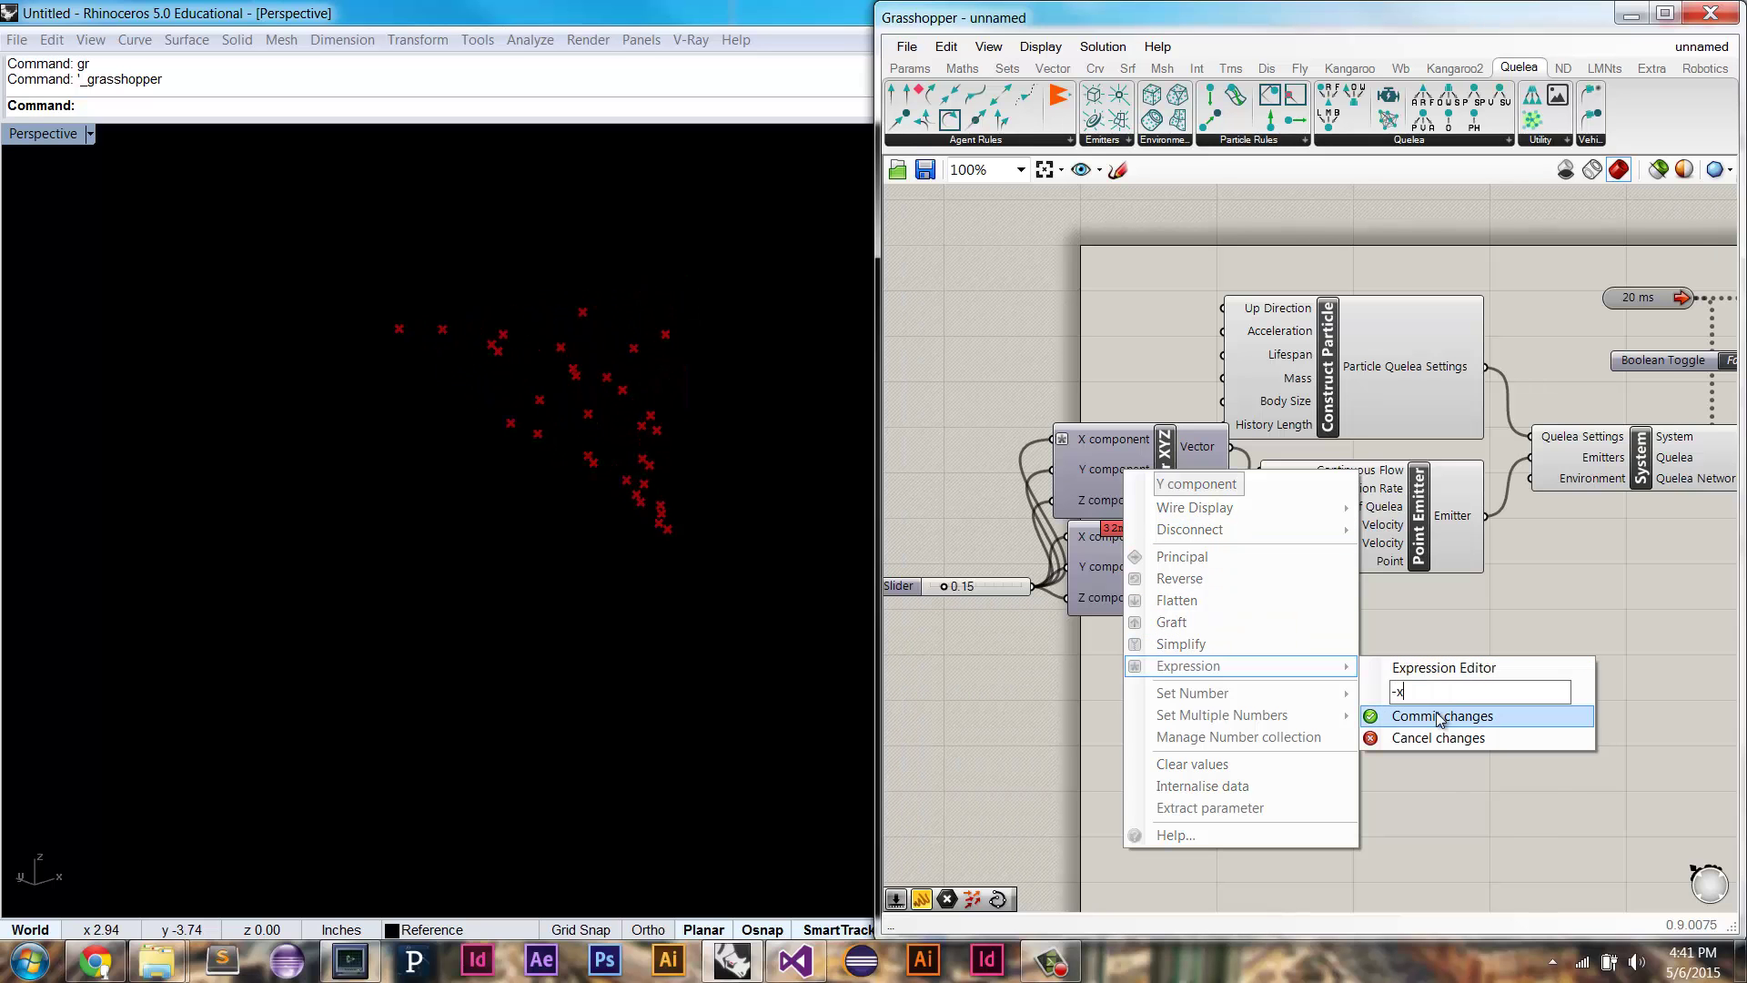
click(1442, 716)
right_drag(617, 550, 715, 535)
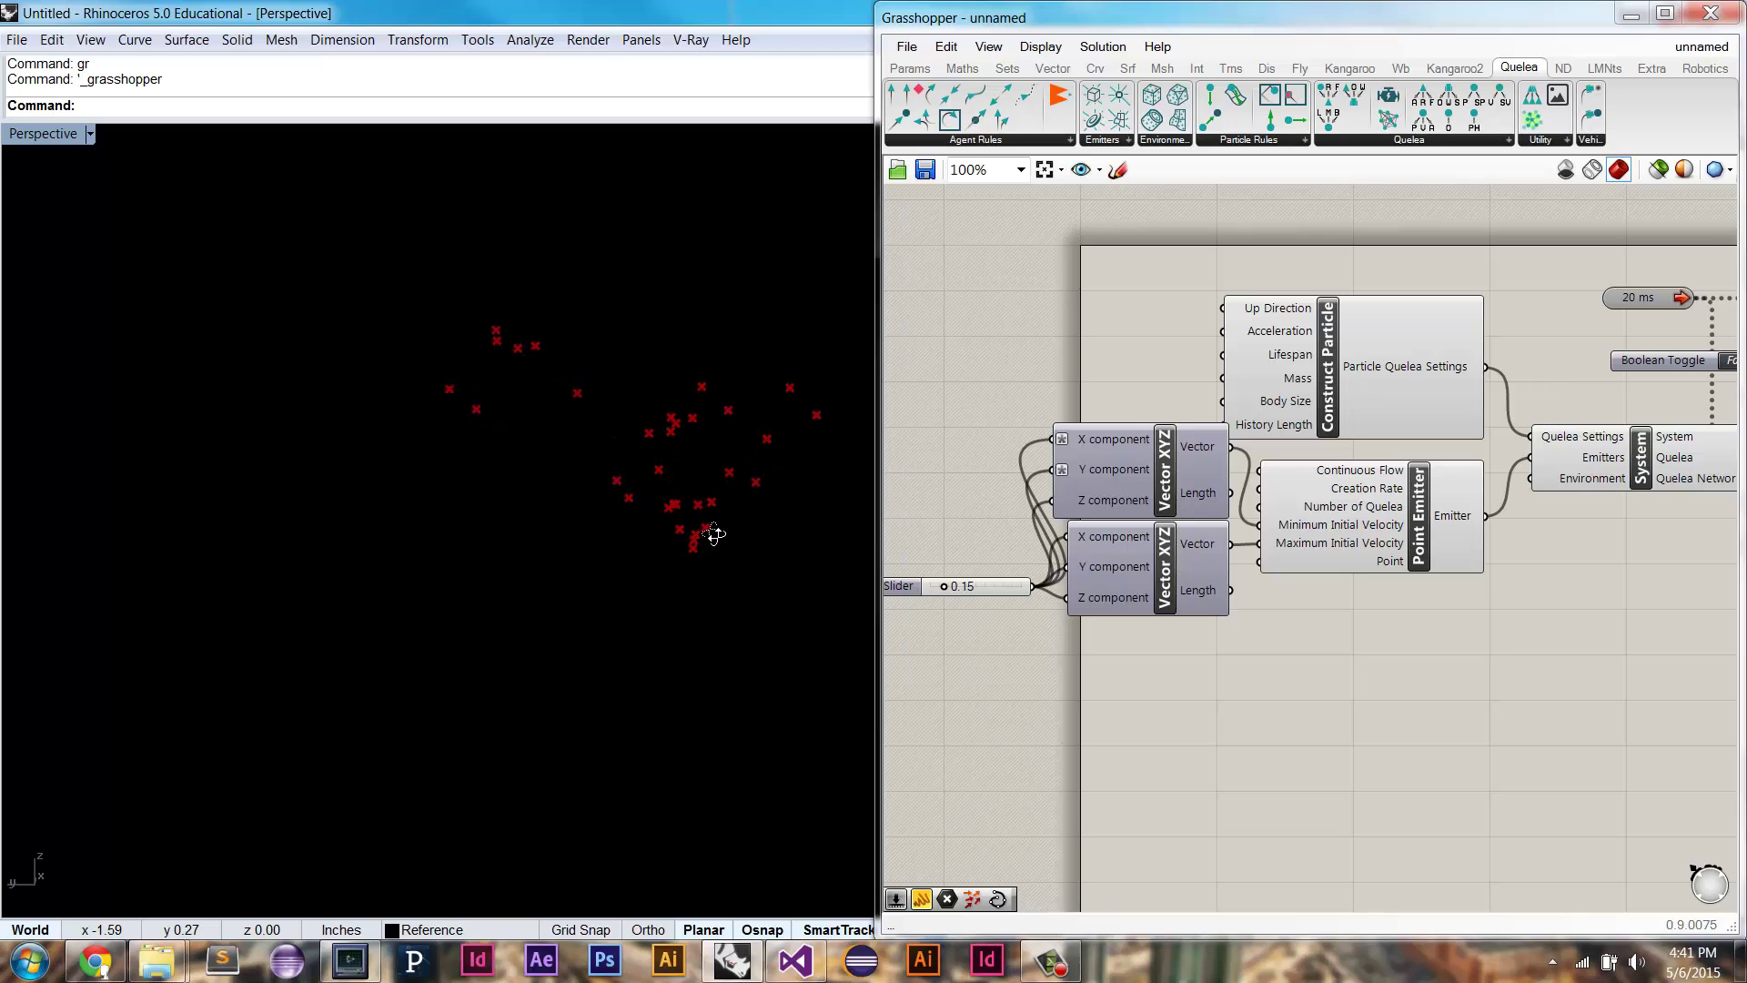
right_drag(404, 532, 575, 532)
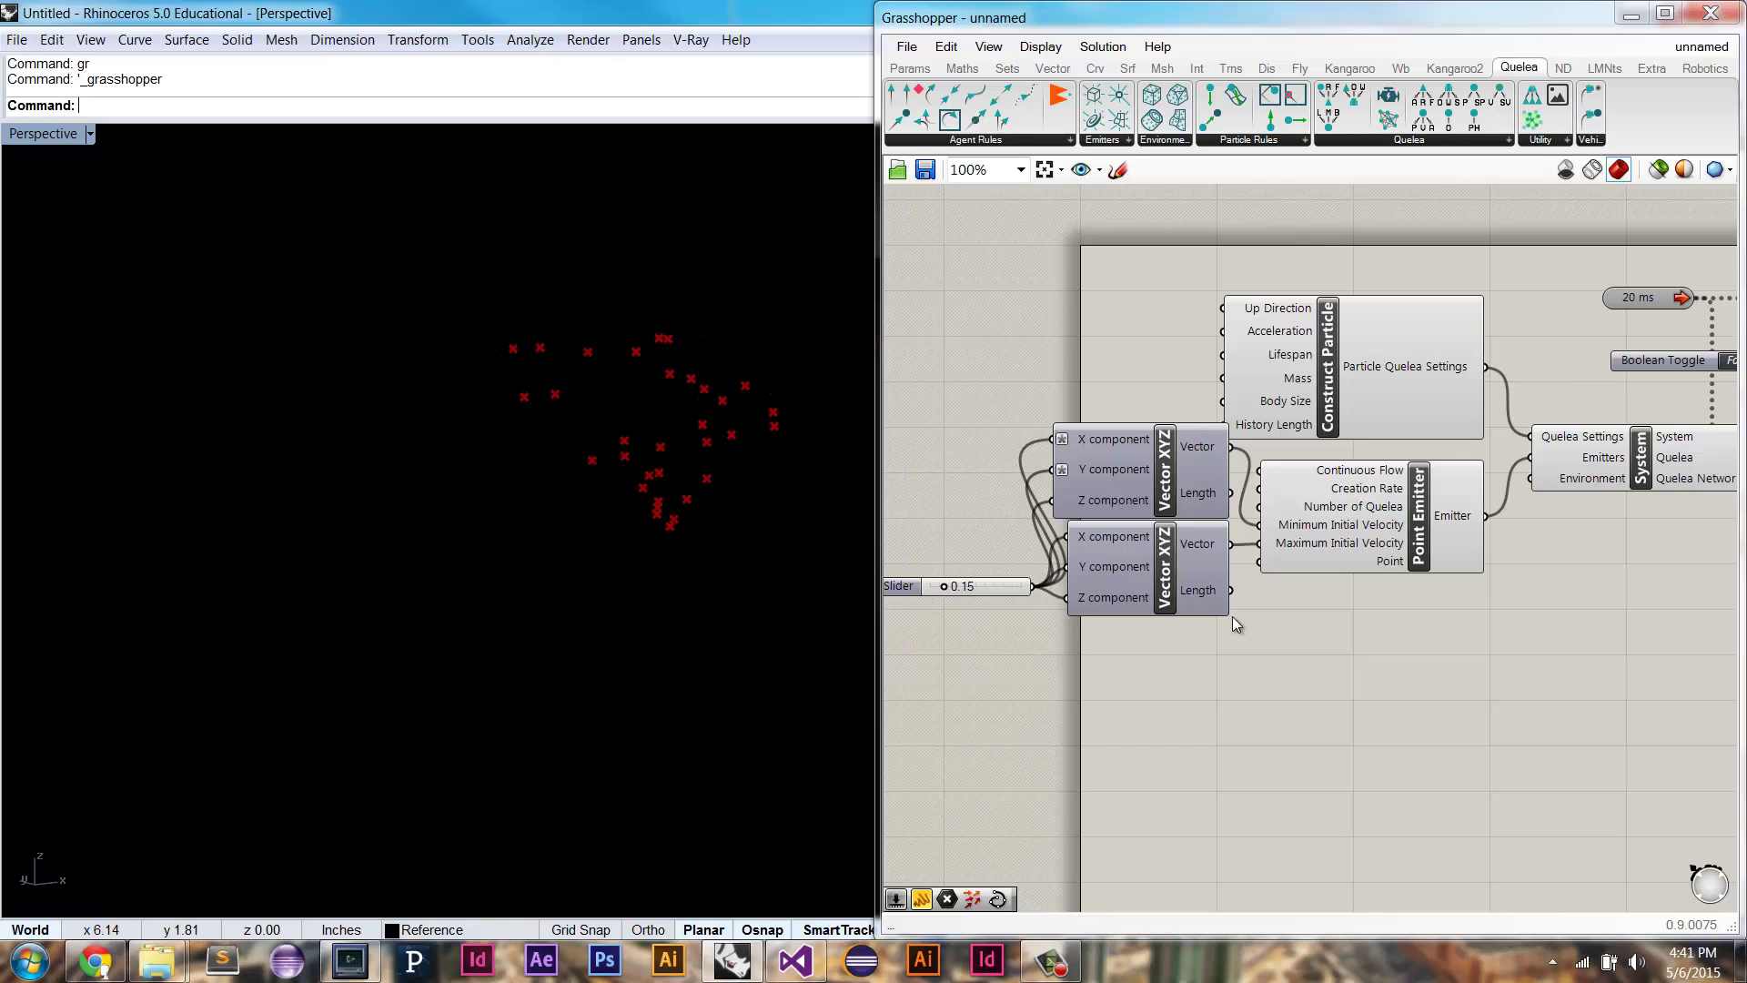
Step: Create a number slider with the value 150 and wire it into the Lifespan input of Construct Particle
right_drag(1604, 641, 1412, 631)
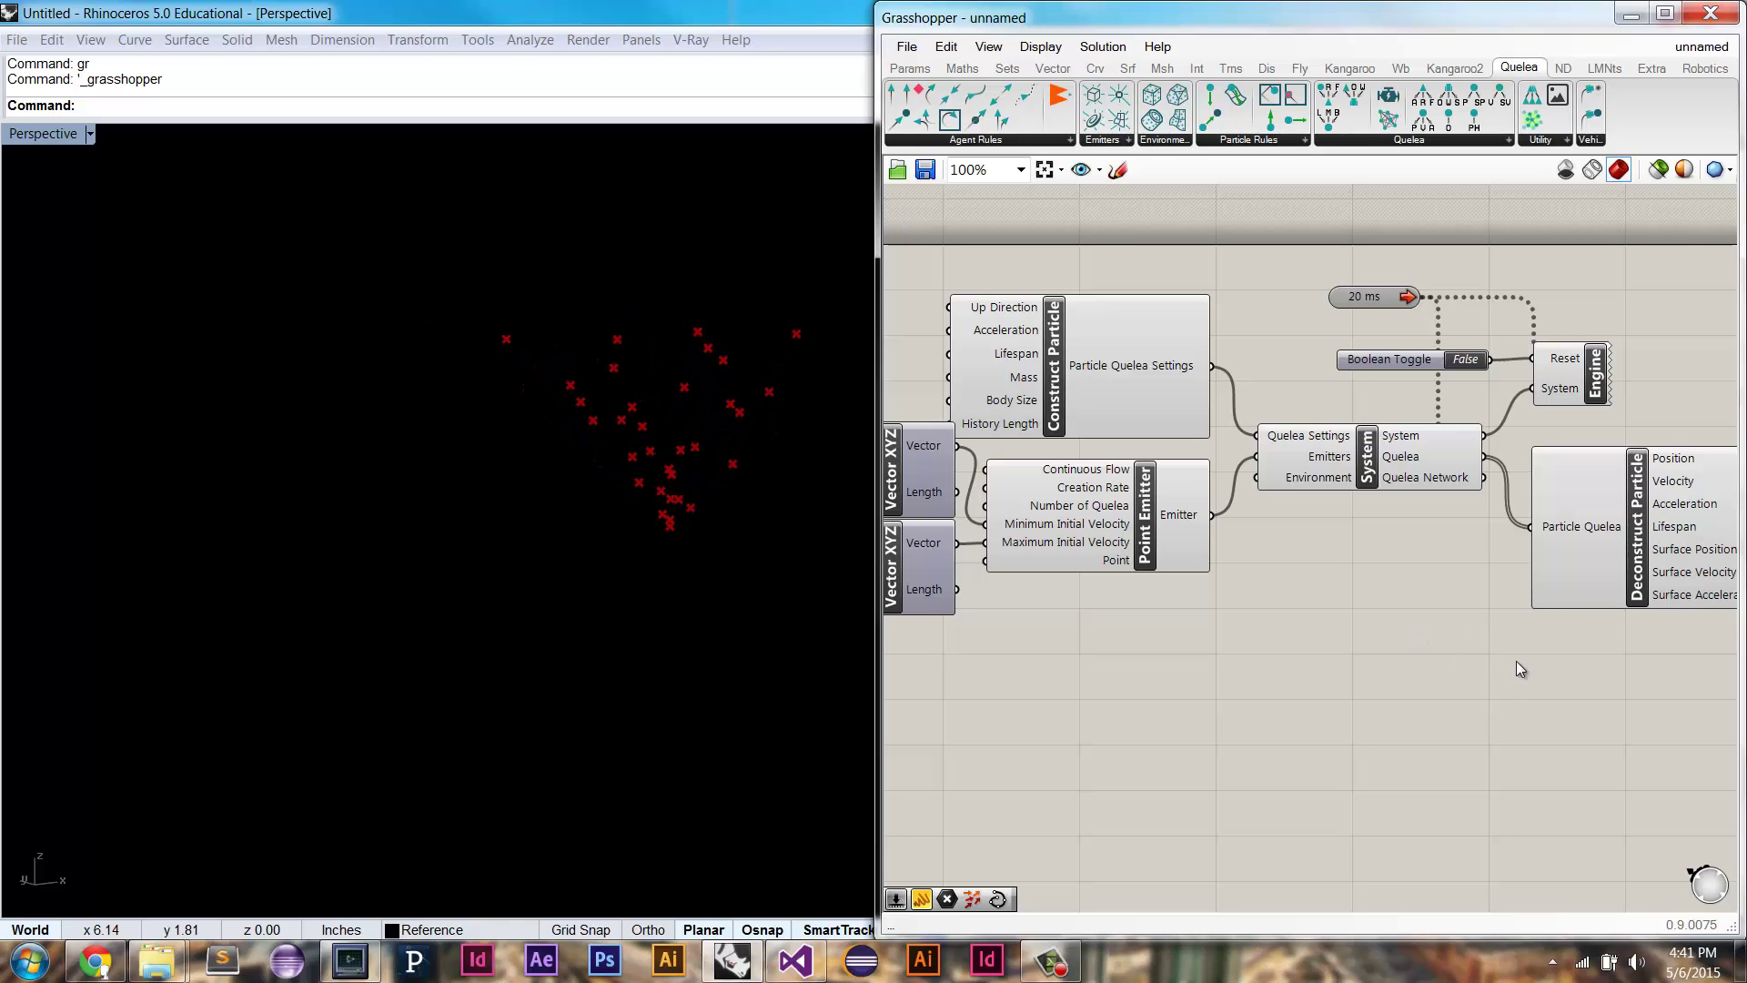
right_drag(1287, 587, 1419, 605)
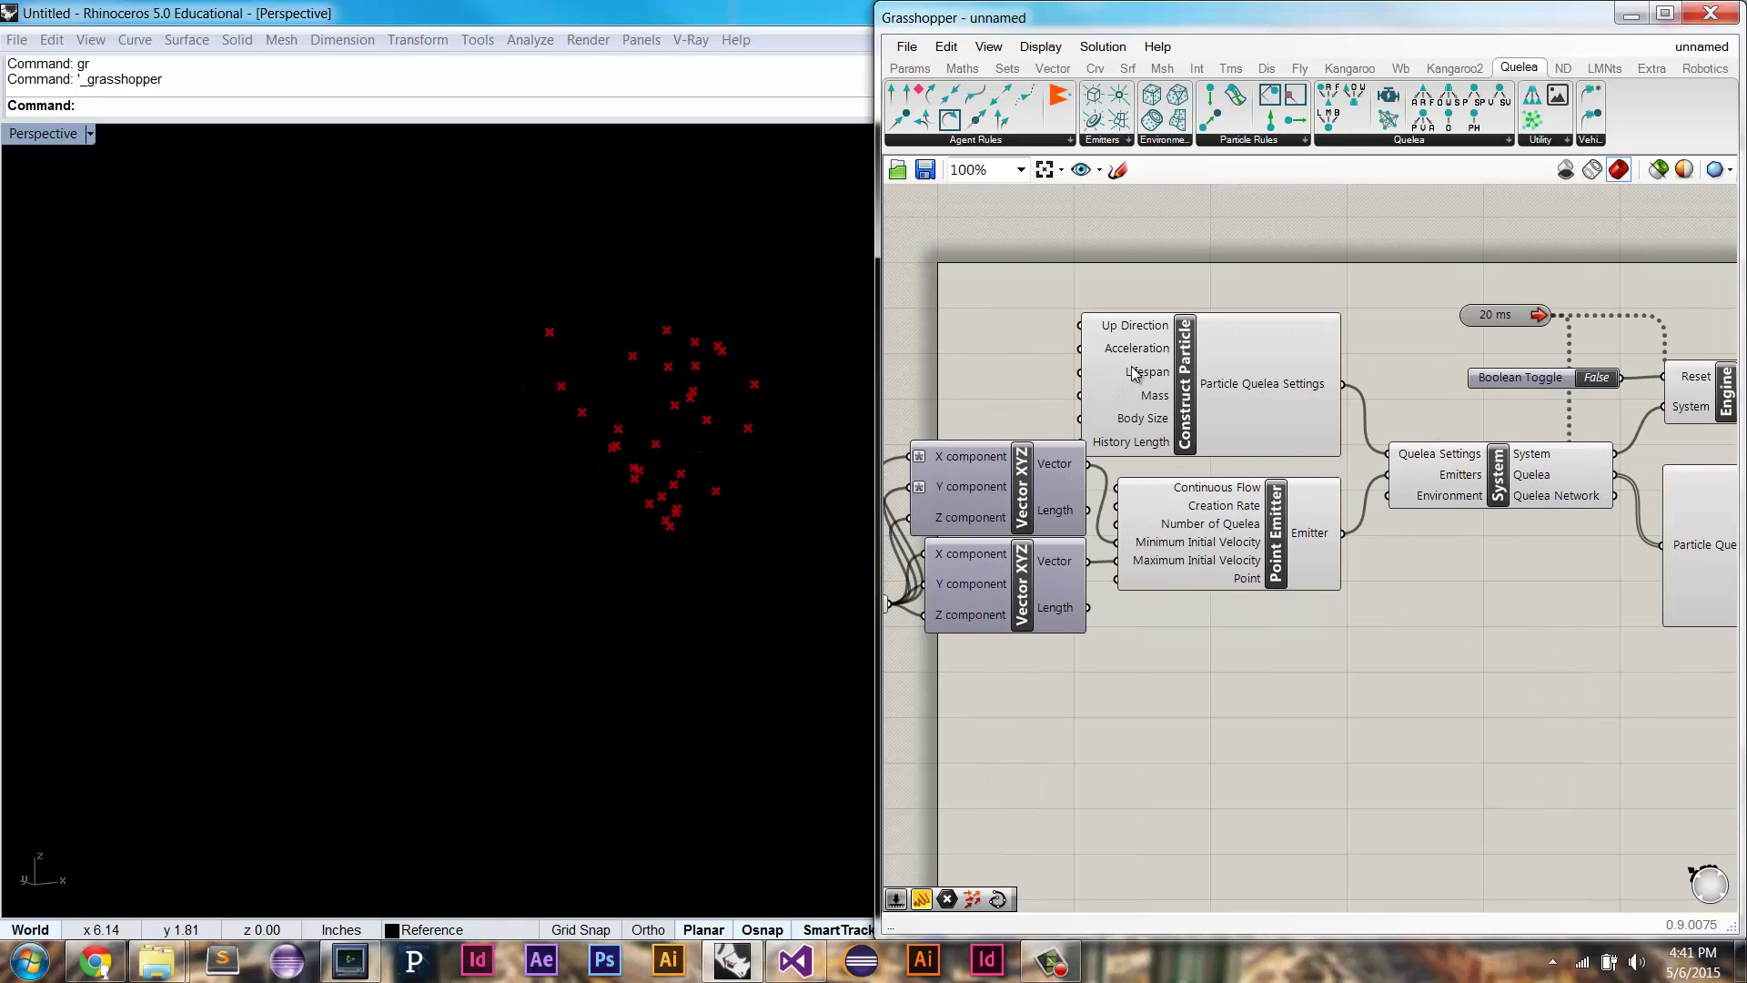
double_click(949, 375)
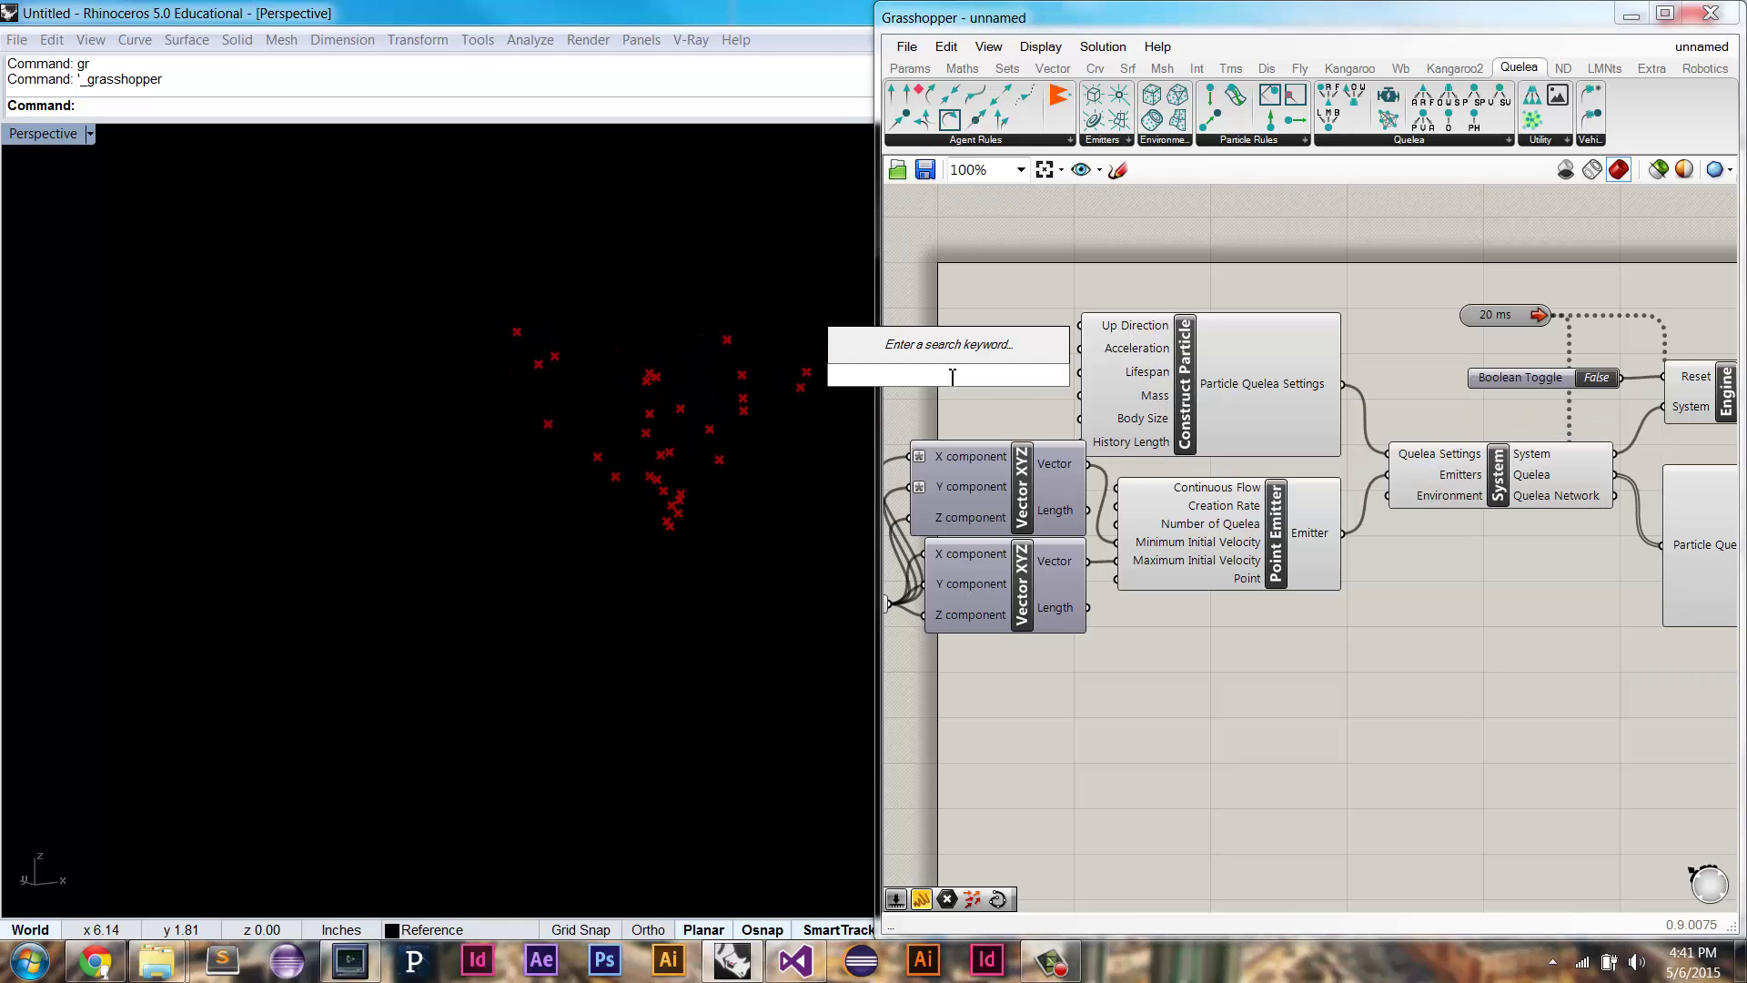
text(150)
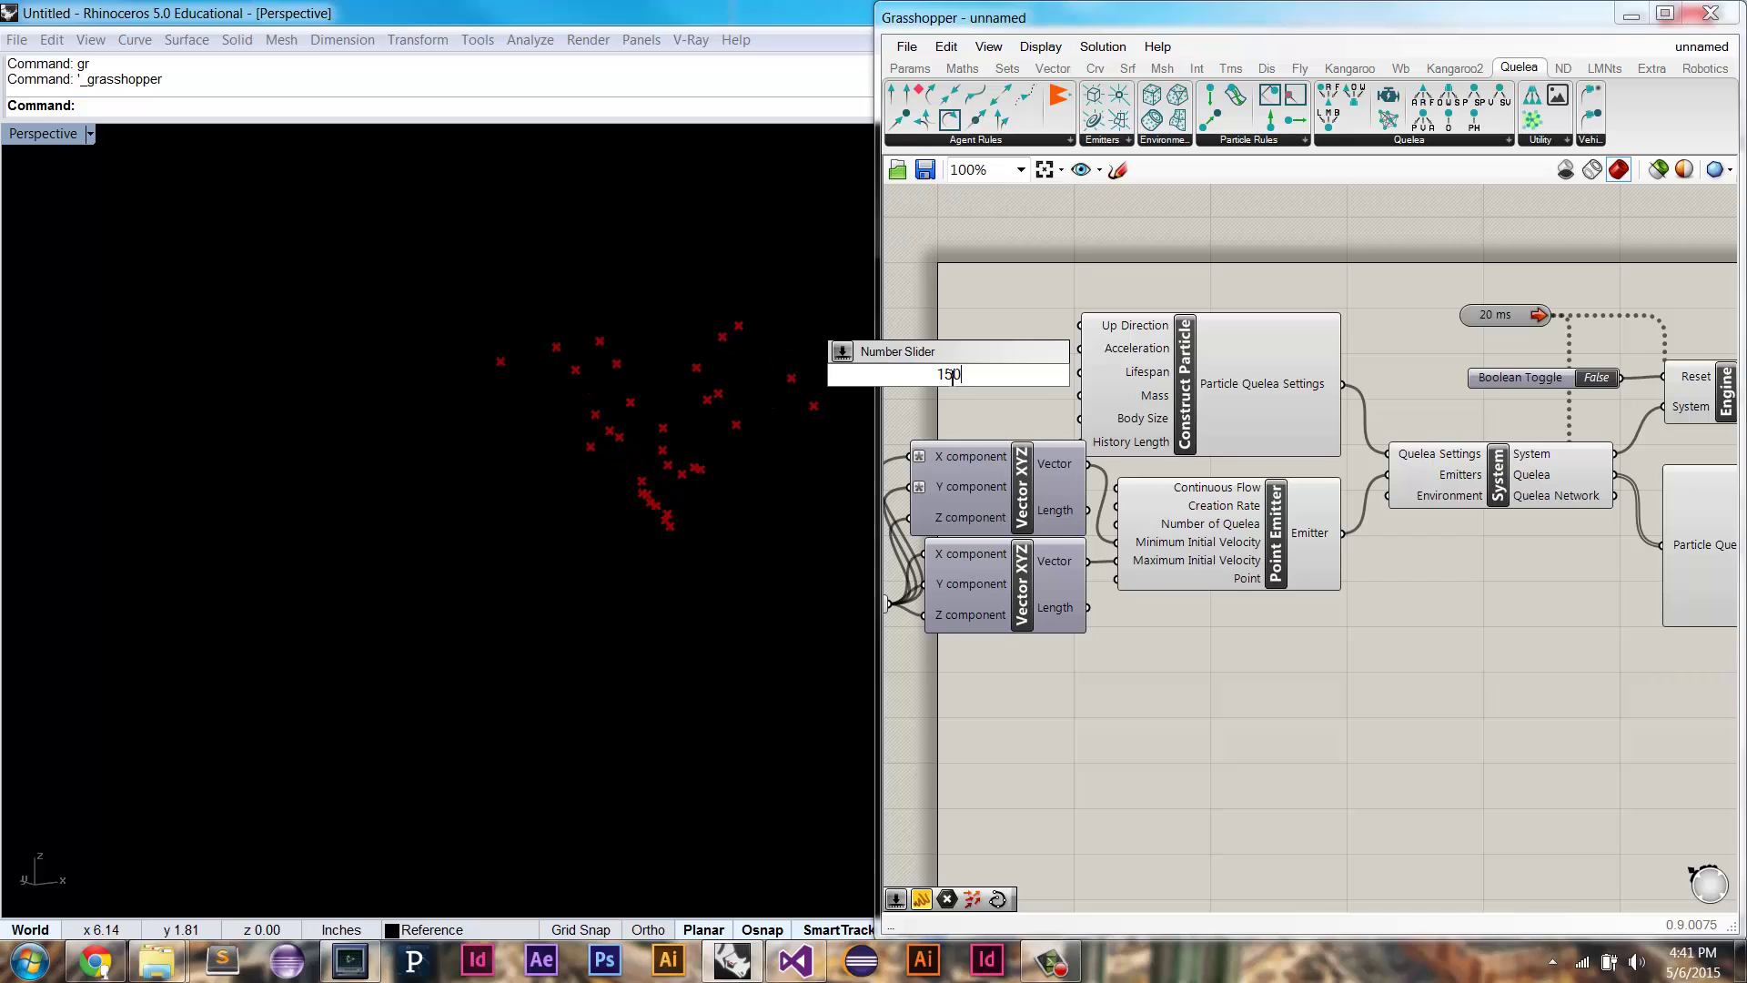
key(Return)
drag(1070, 373, 1012, 383)
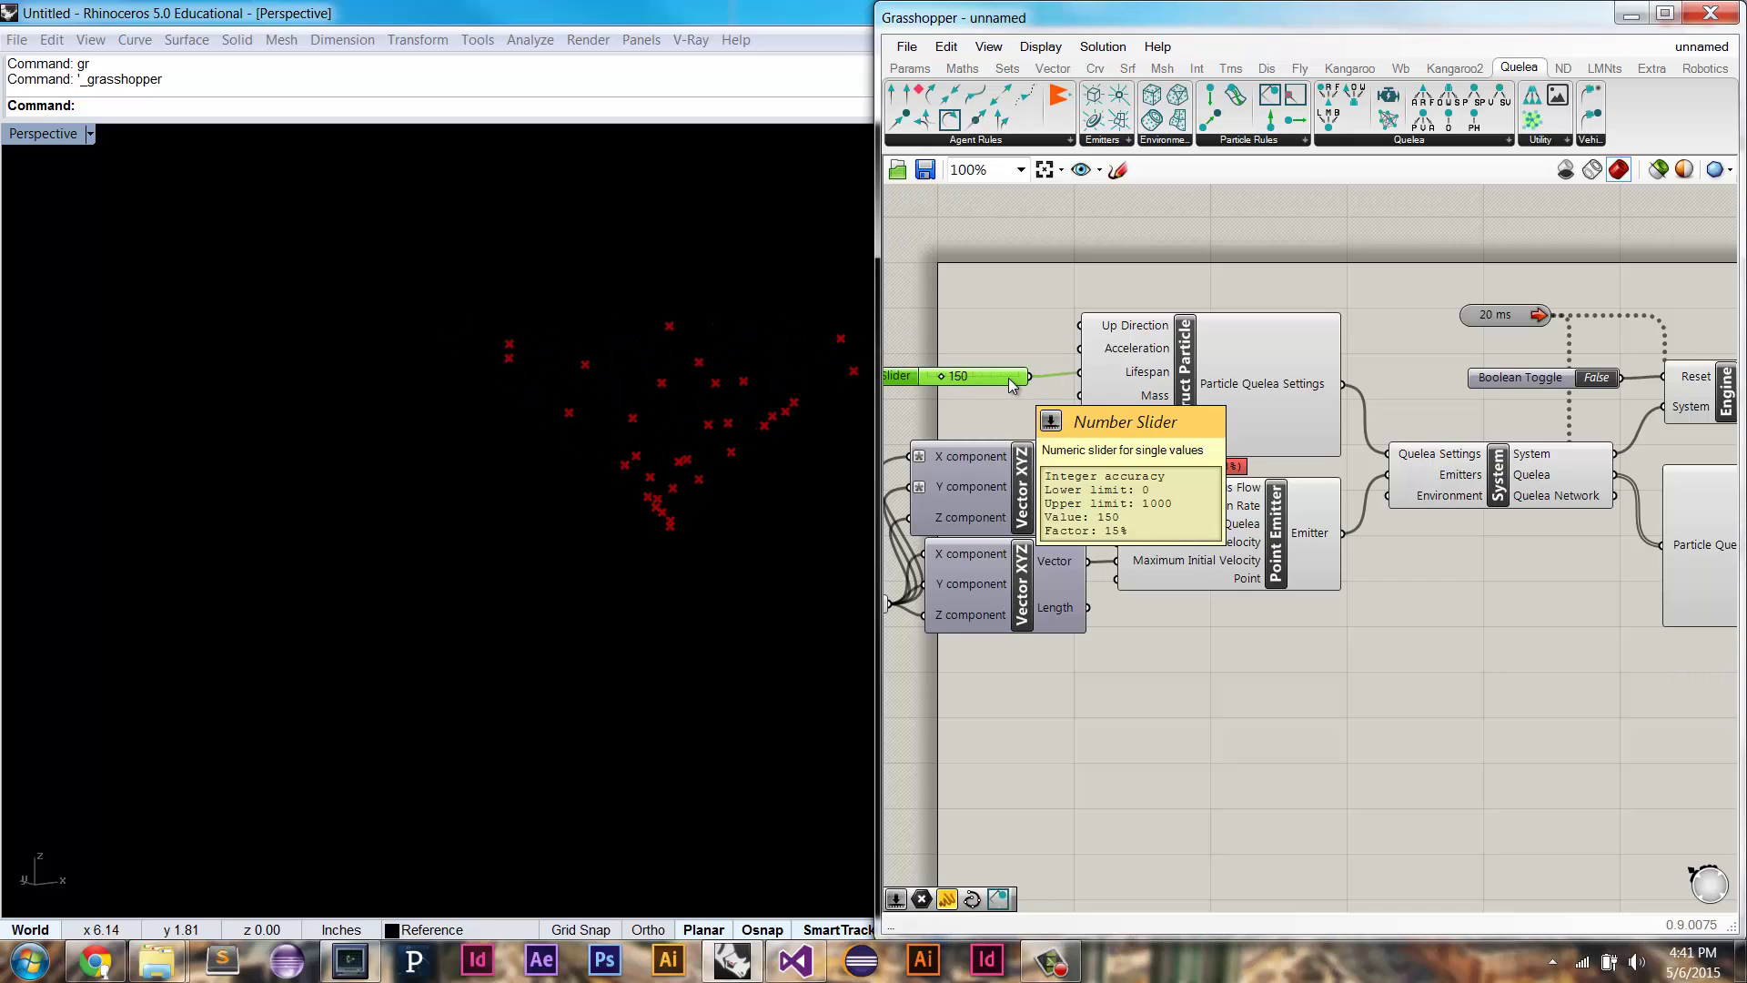
Step: Set the minimum of the Lifespan slider to -1
right_drag(985, 388, 1106, 400)
right_click(1104, 393)
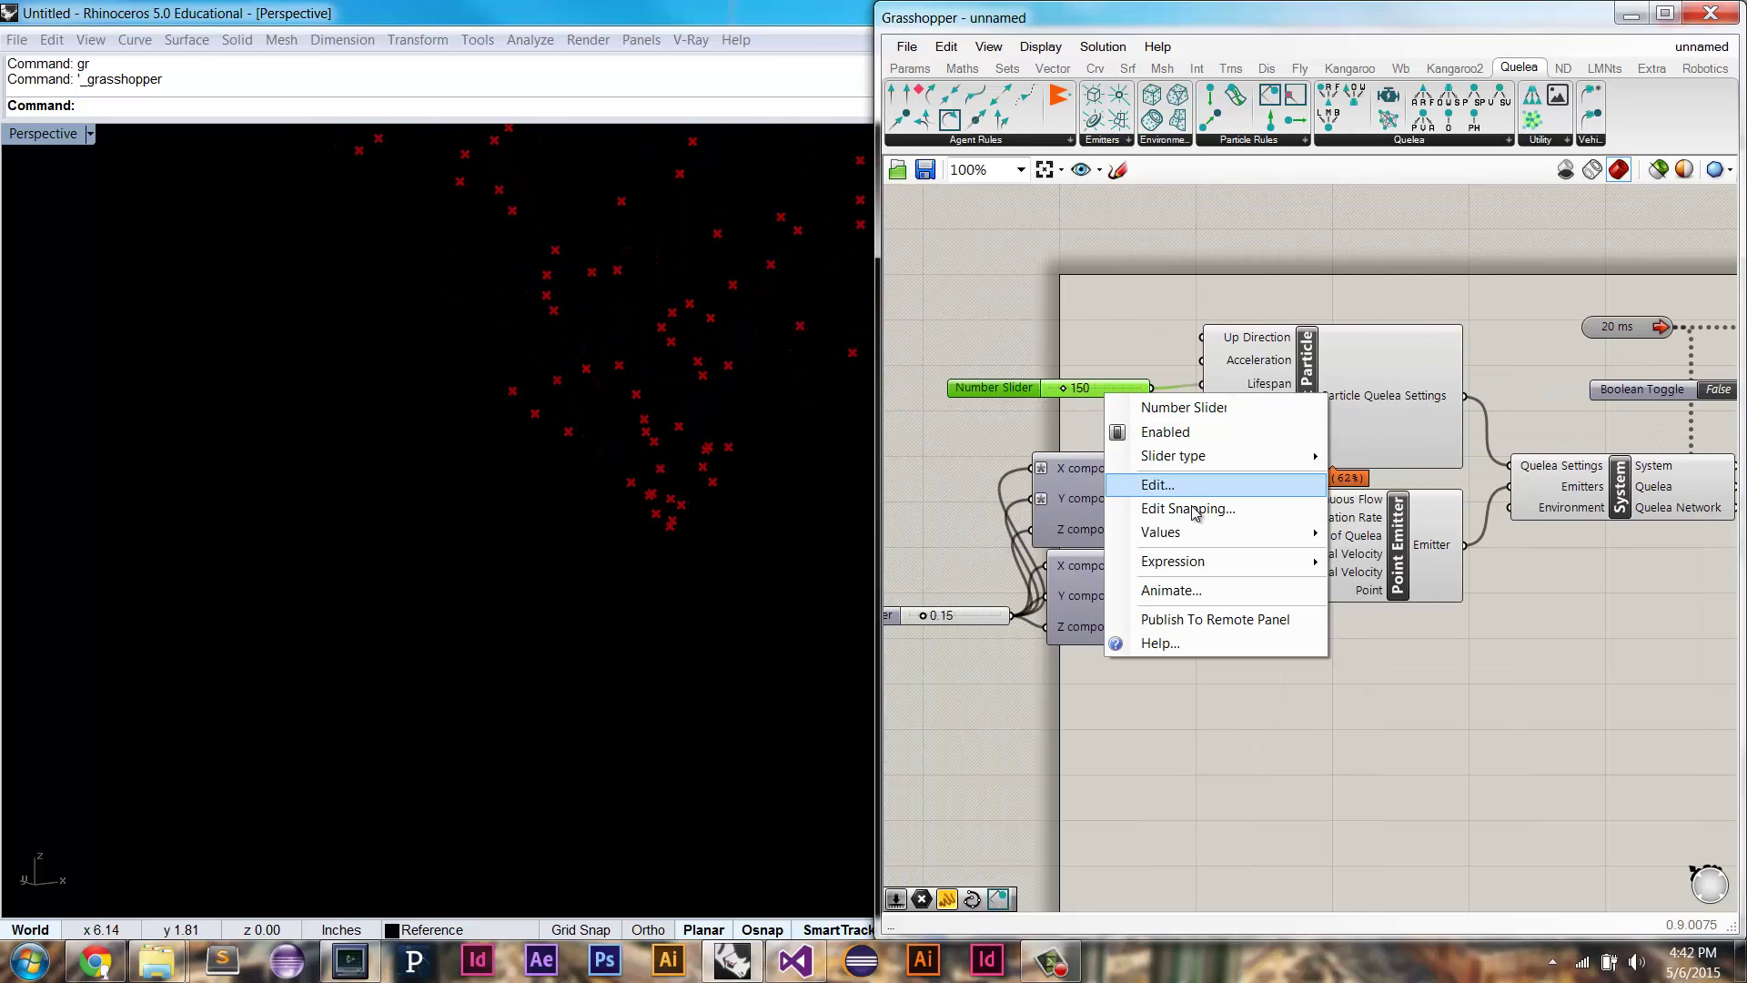
mouse_move(1210, 533)
click(1586, 540)
text(1-)
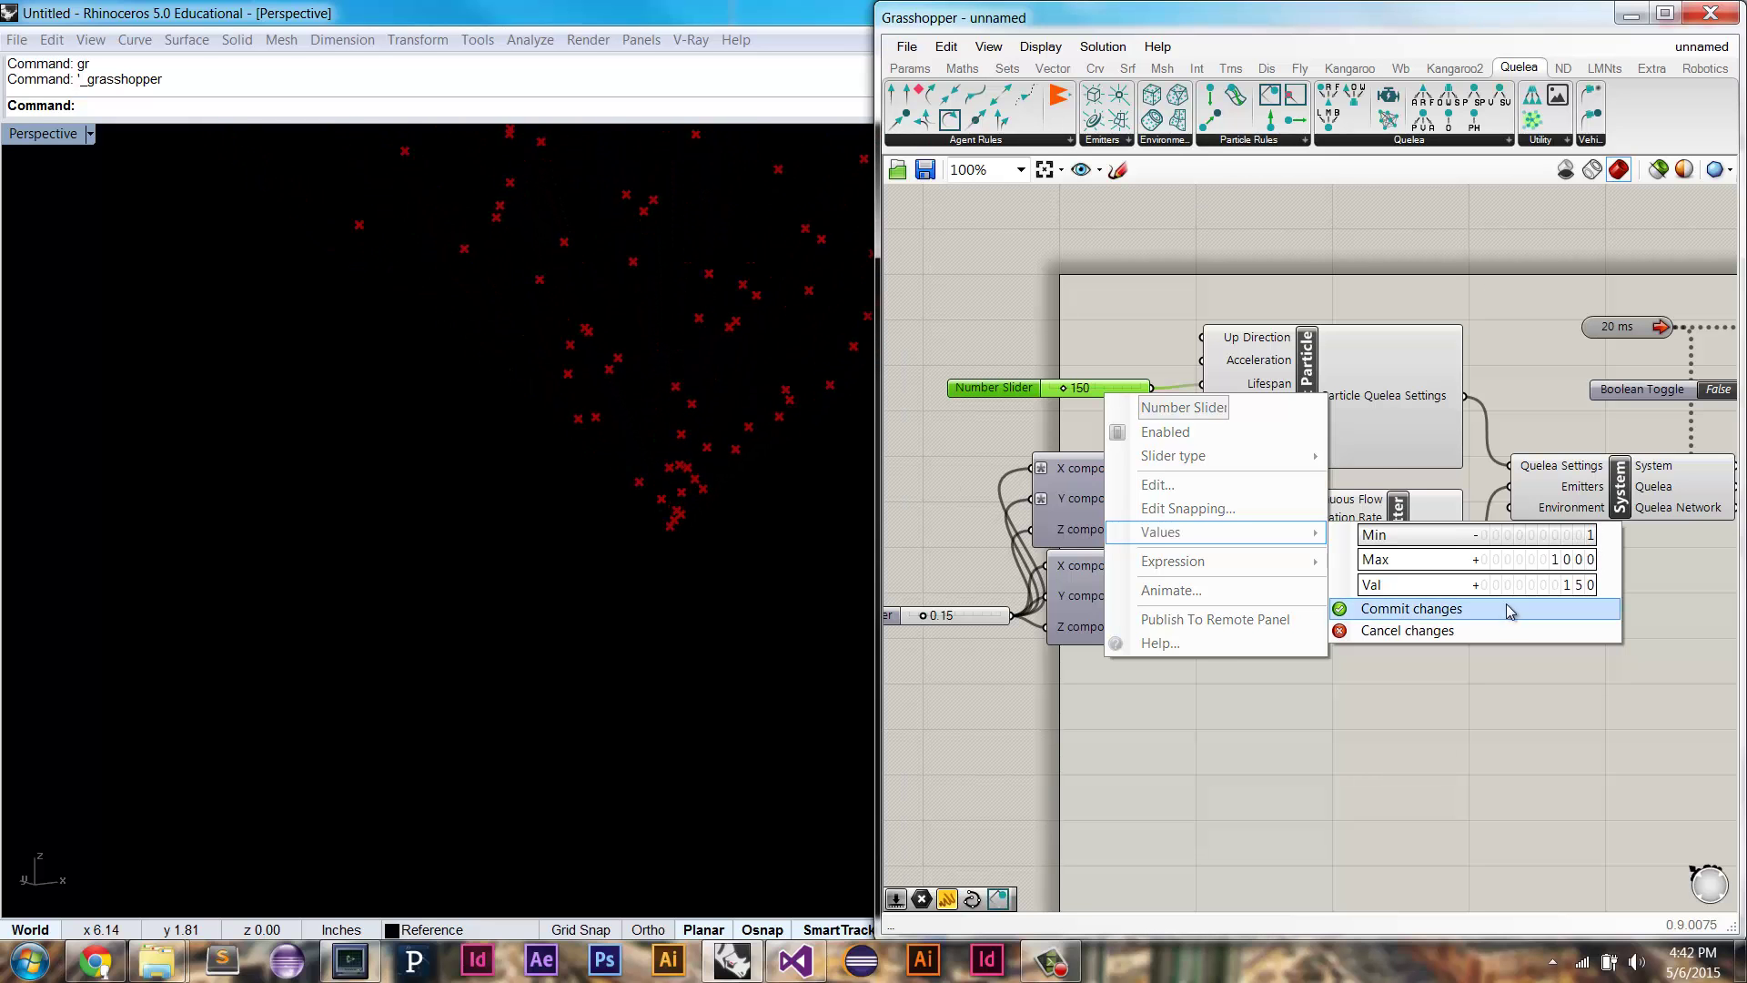
click(1411, 609)
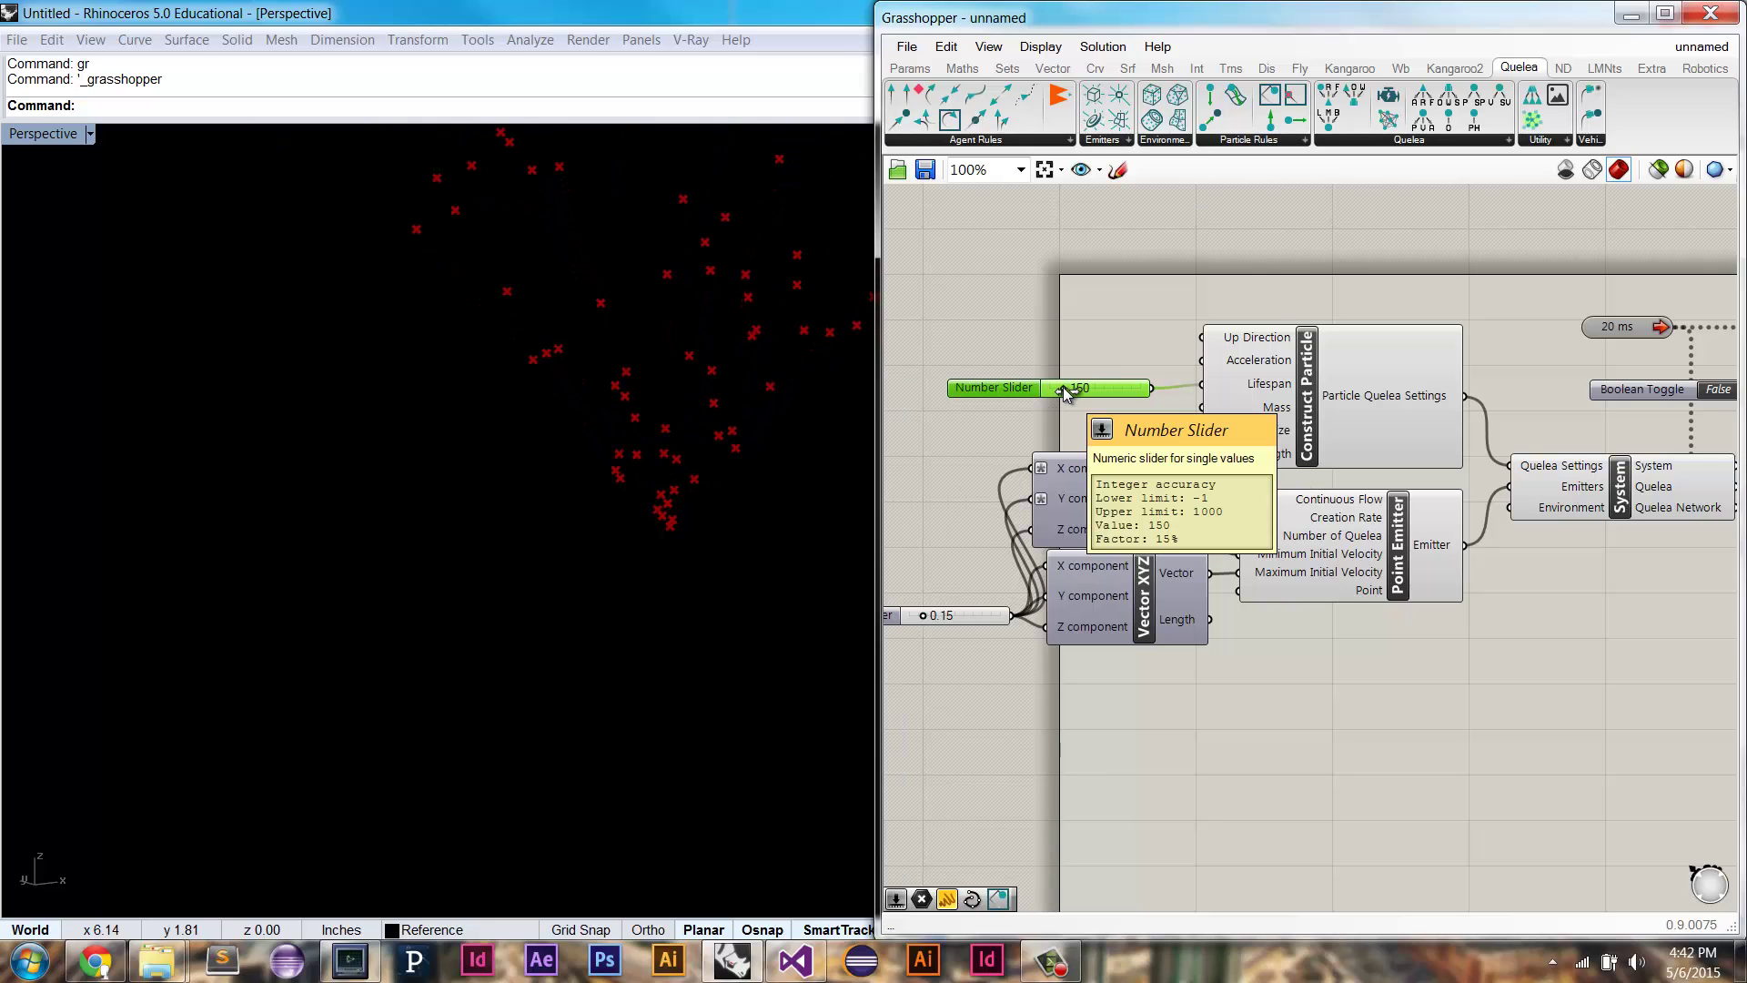
Step: Set the Lifespan slider to -1 and examine the resulting particle spread in the Perspective viewport
drag(1063, 388, 992, 391)
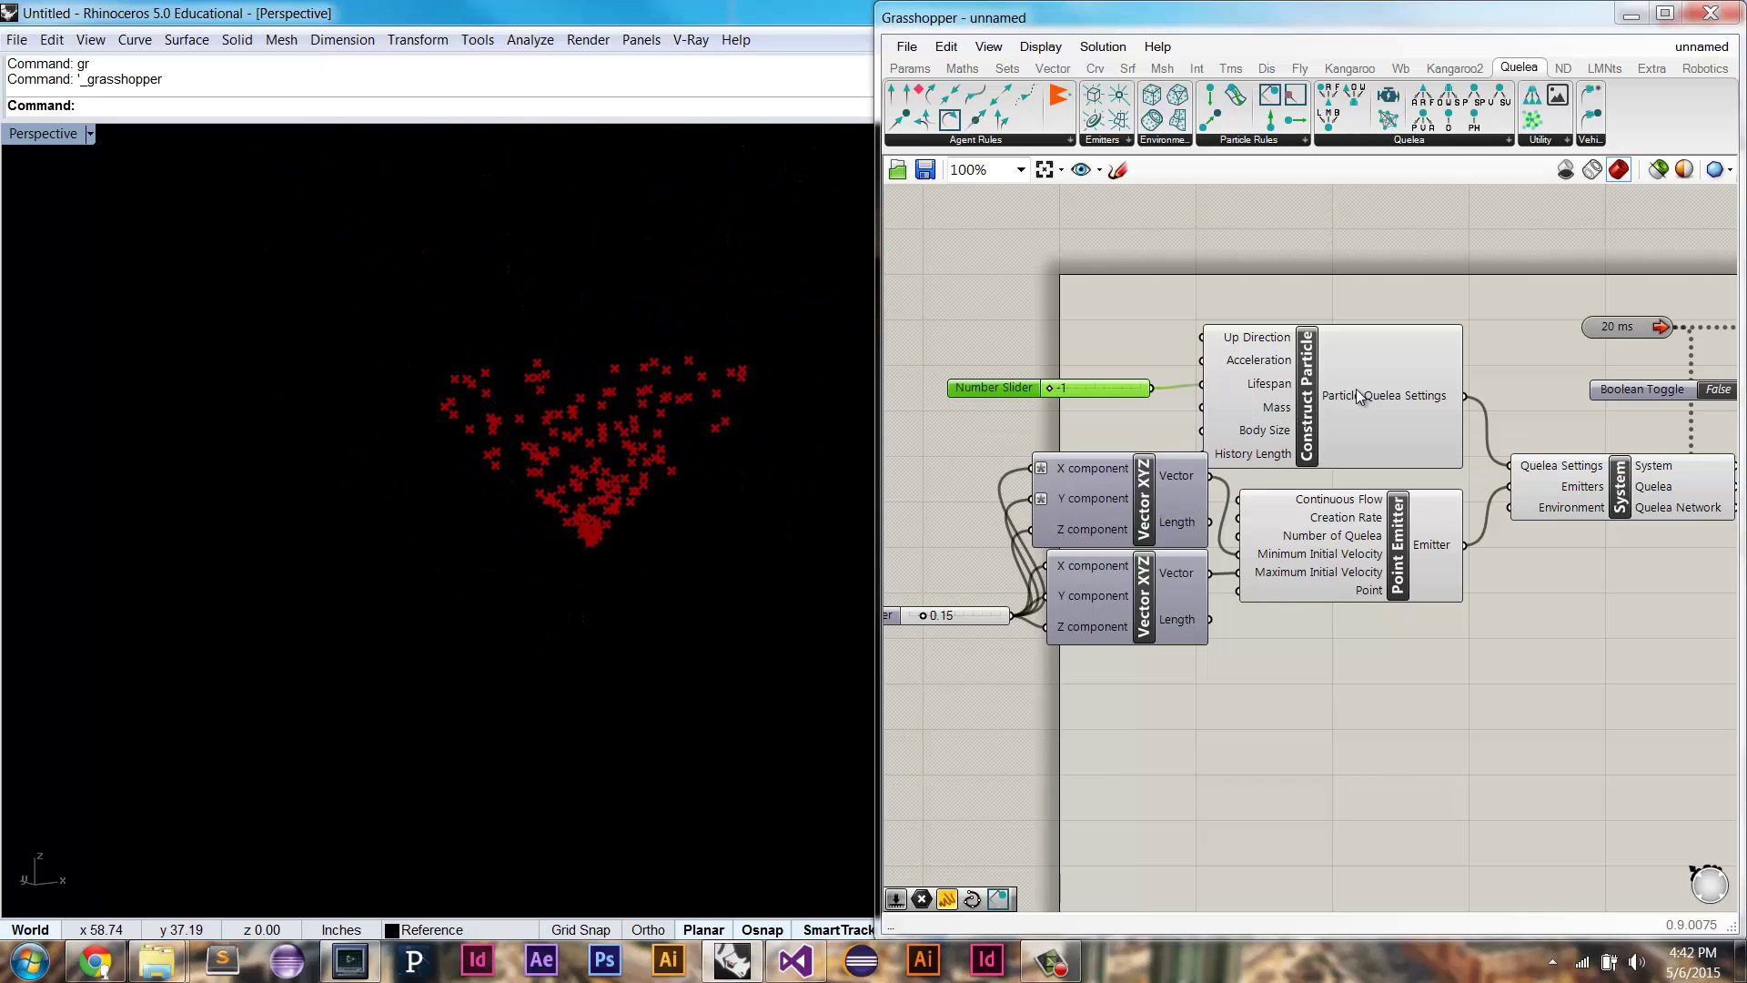
mouse_move(1256, 397)
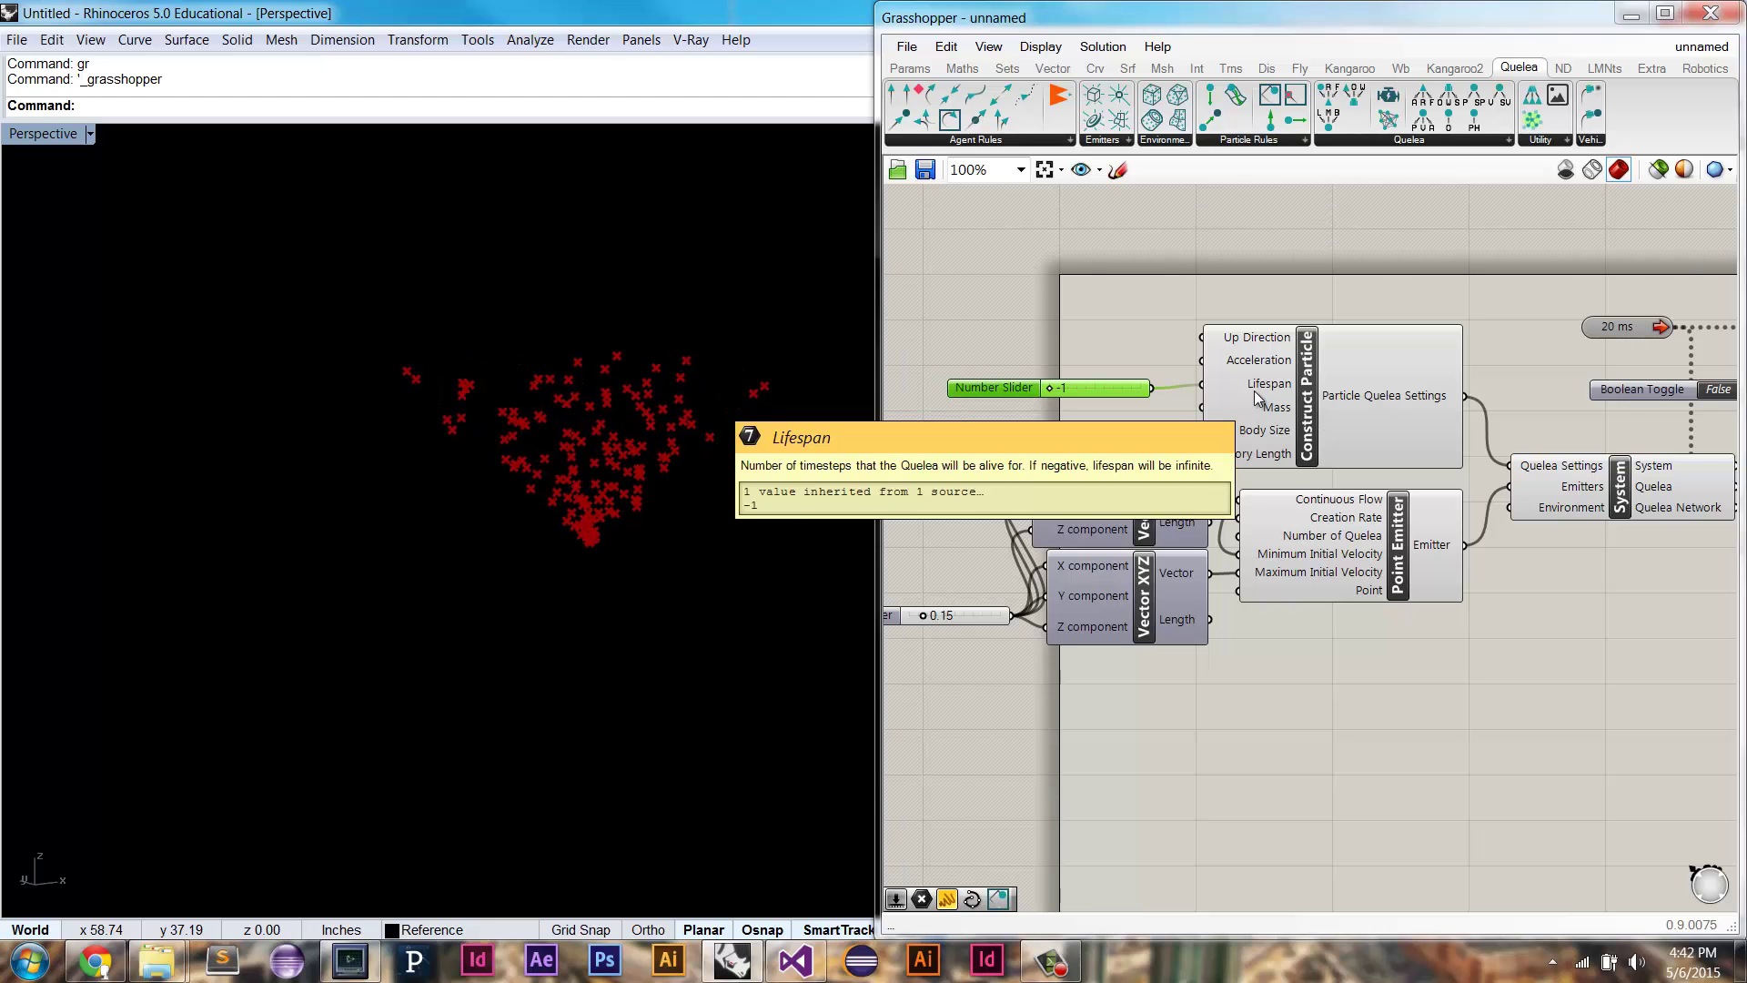
scroll(600, 469, up, 3)
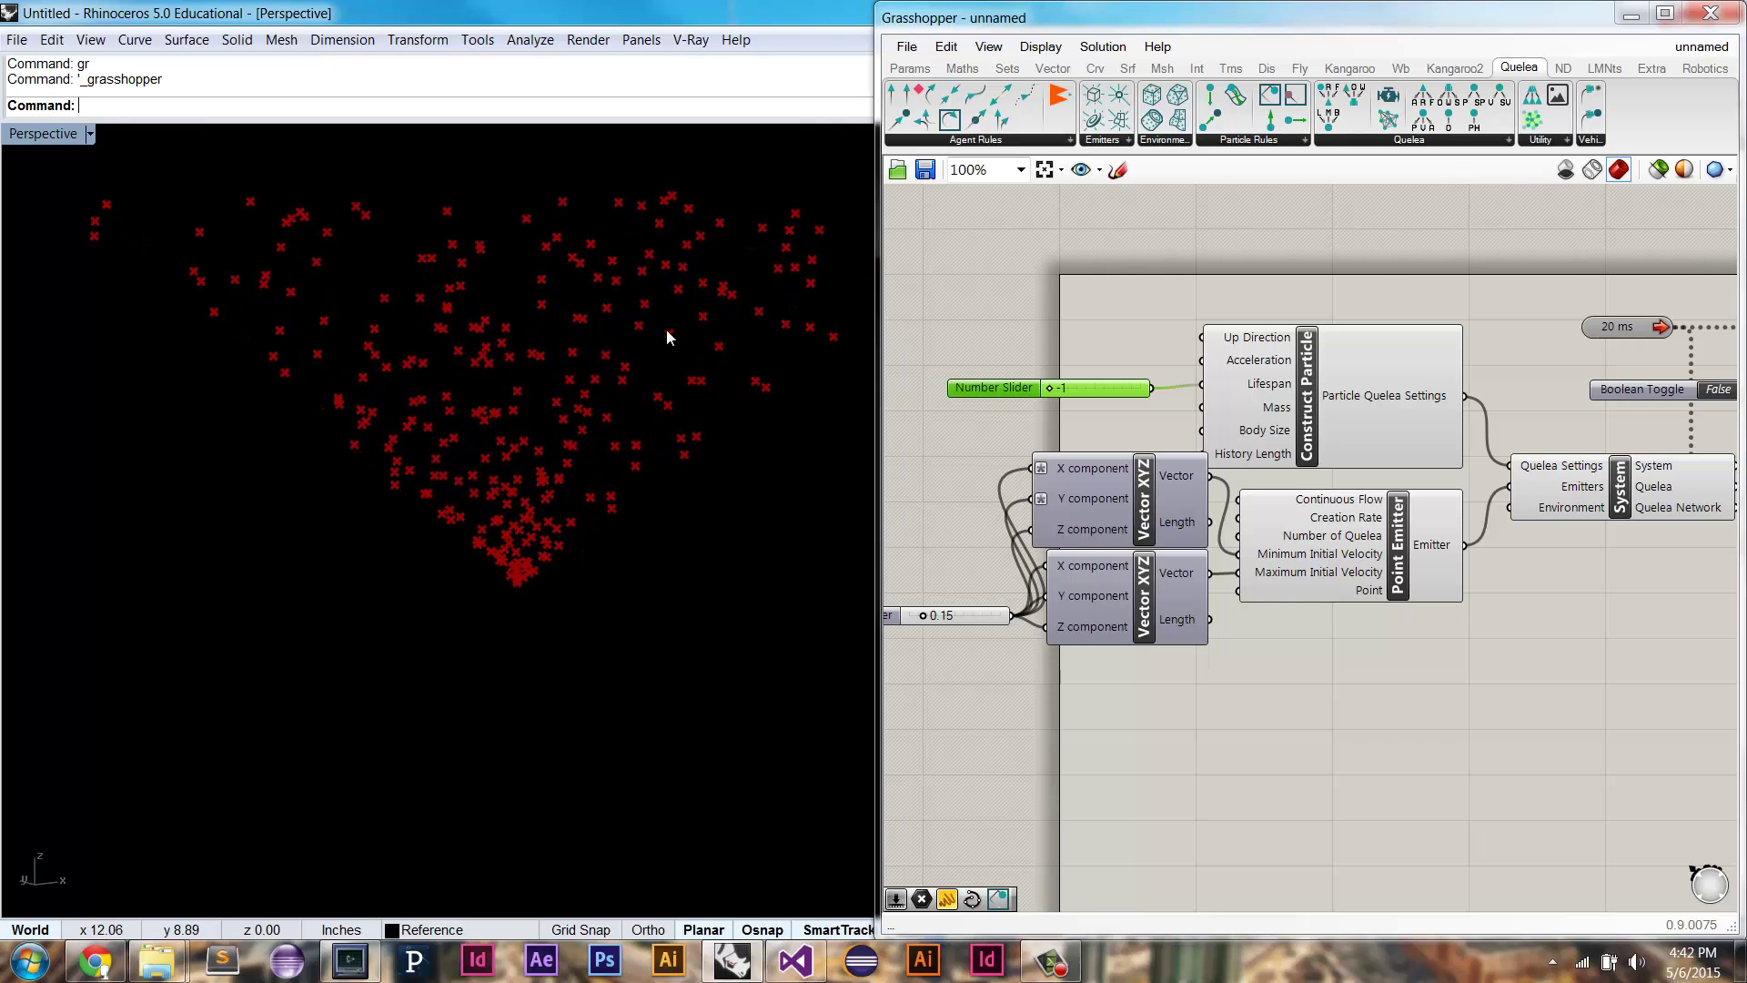
scroll(523, 446, down, 3)
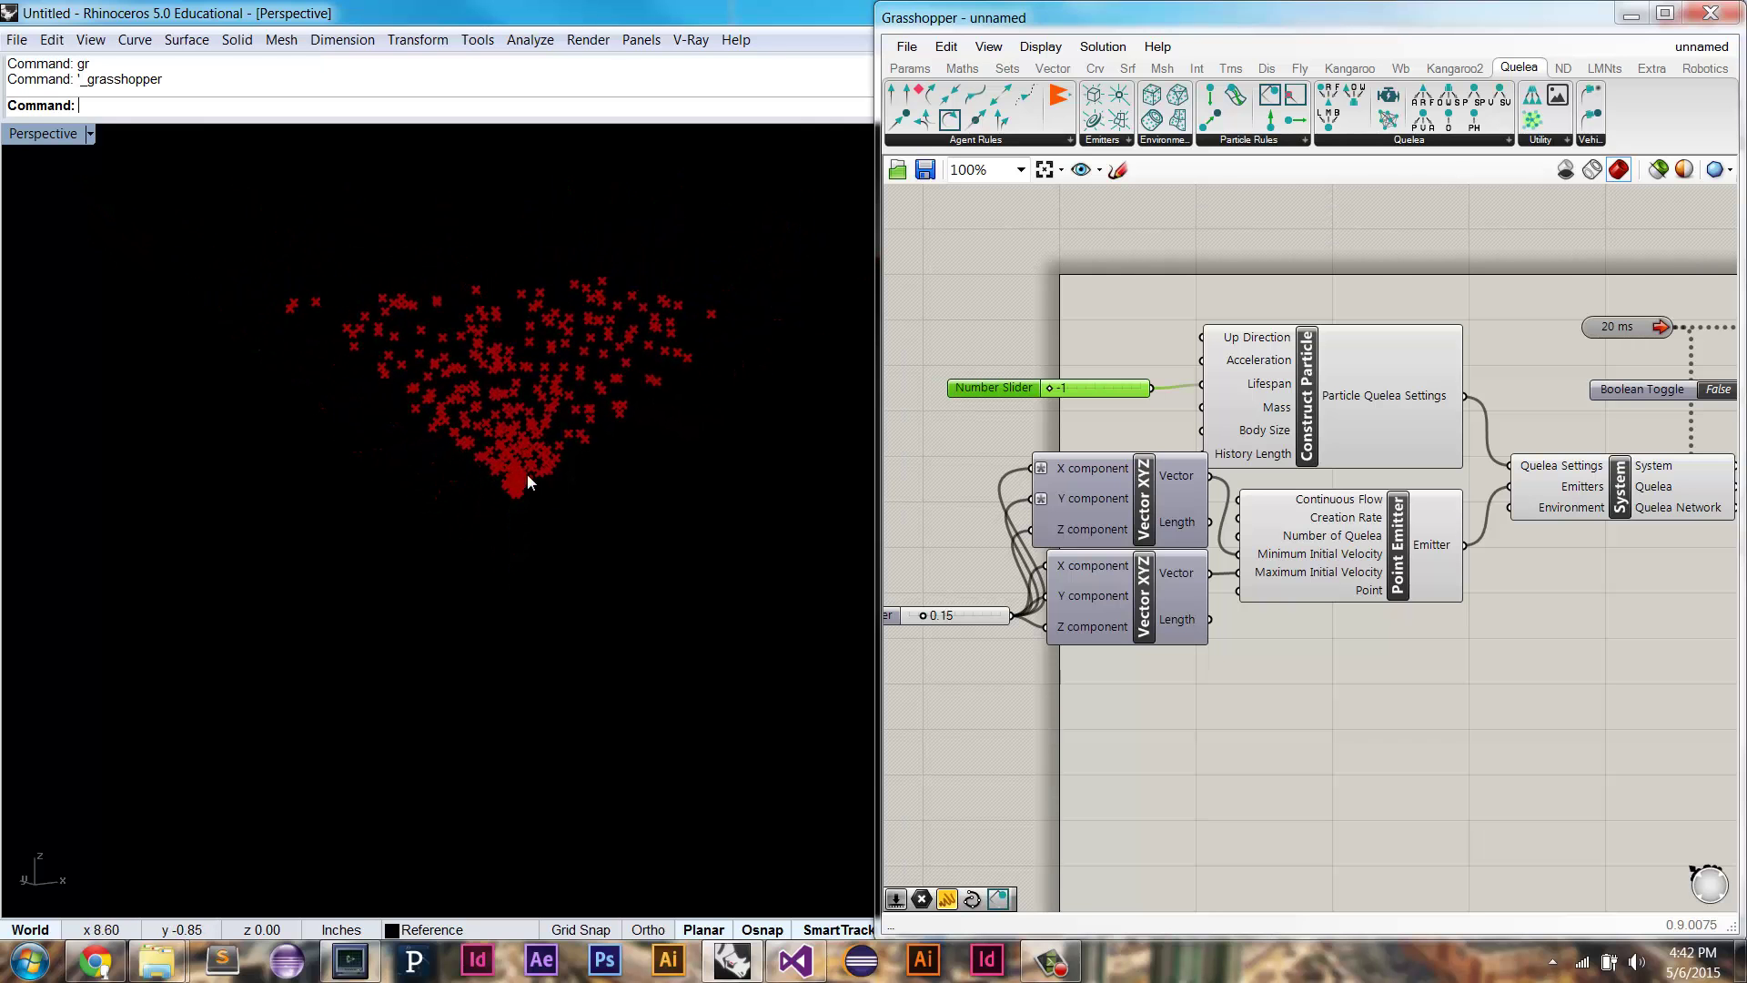
right_drag(570, 479, 528, 475)
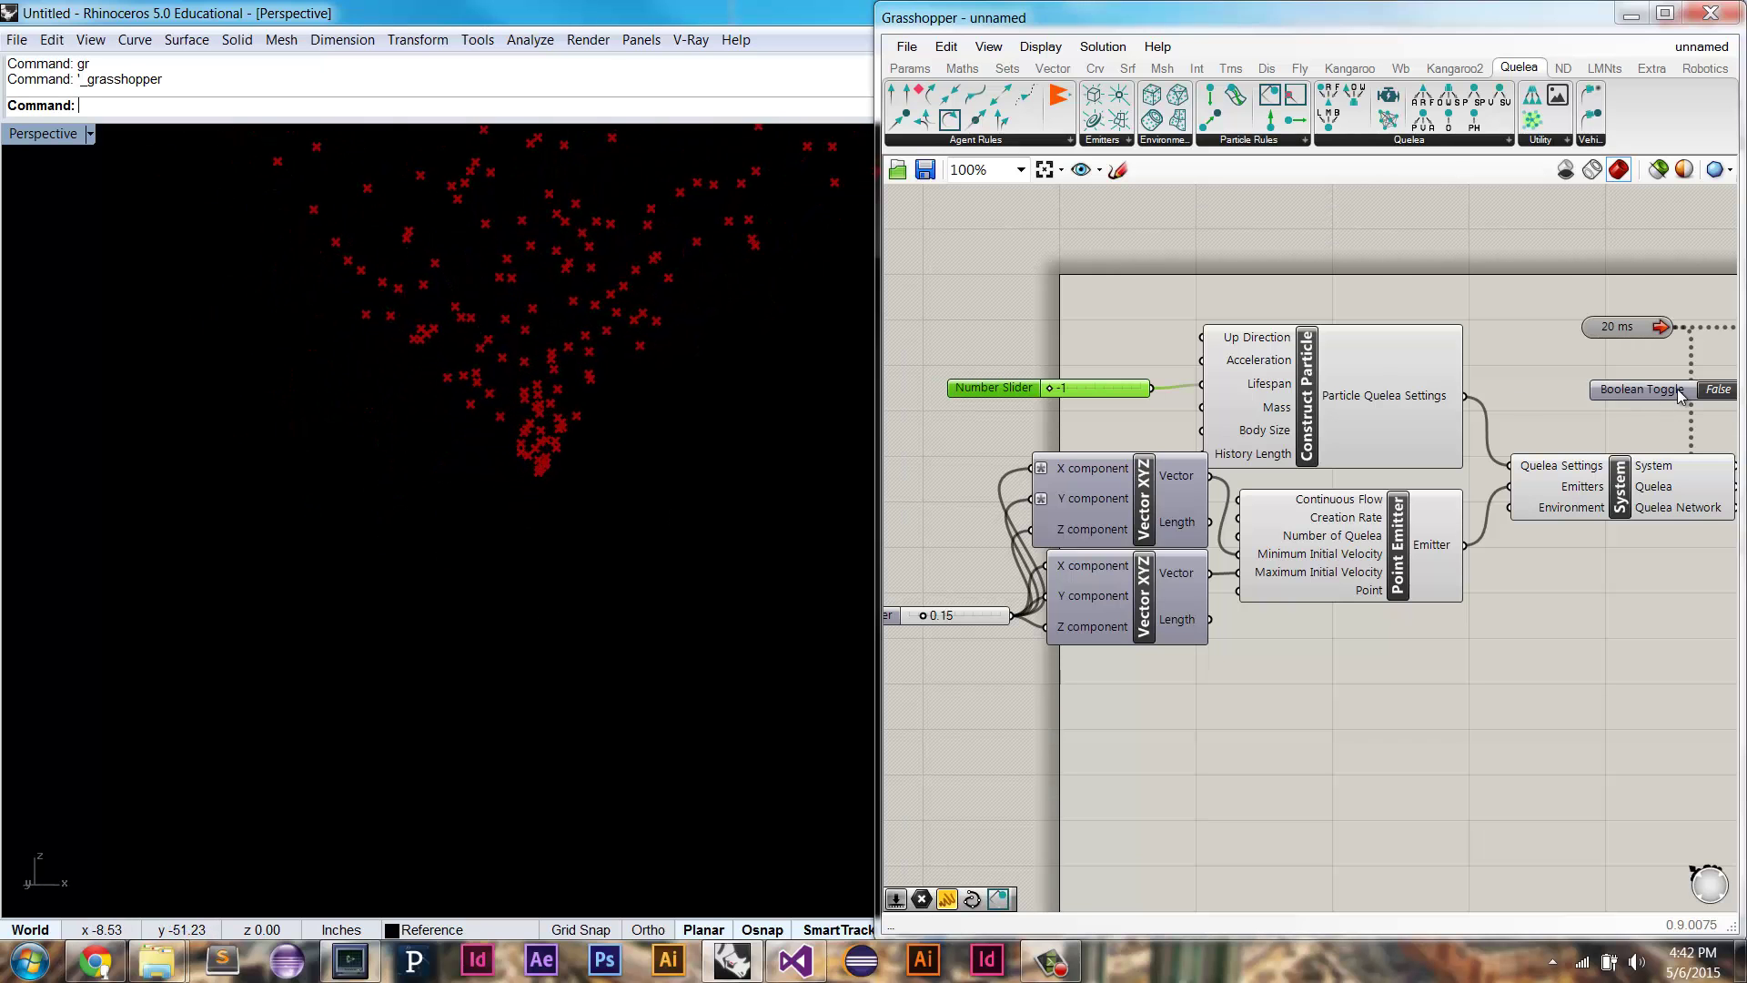
Step: Reset the engine by switching the Boolean Toggle to True and back to False, raising the Lifespan slider to a positive value in between
double_click(1648, 391)
drag(1050, 389, 1331, 428)
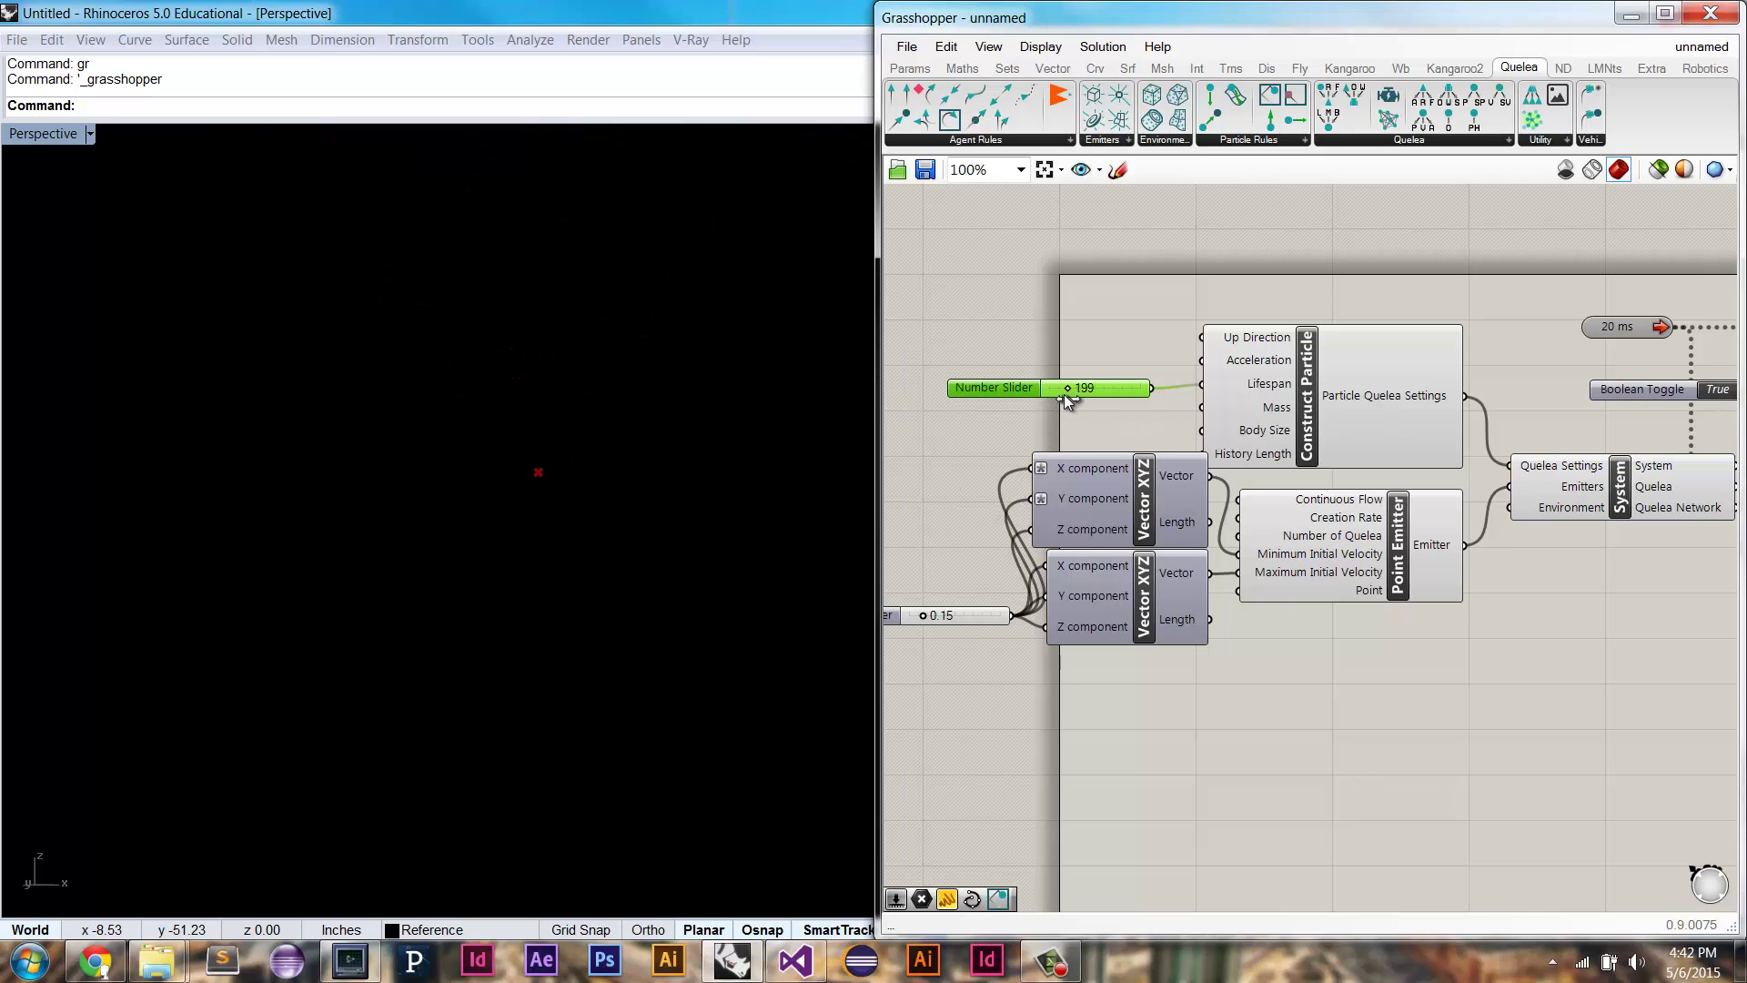
drag(1057, 391, 1087, 390)
double_click(1088, 390)
click(1120, 388)
right_drag(1570, 421, 1416, 413)
double_click(1567, 385)
Step: Place an Apply Custom Force particle rule below Deconstruct Particle and wire the System's Quelea output into its Particle Quelea input
right_drag(1508, 546, 1420, 545)
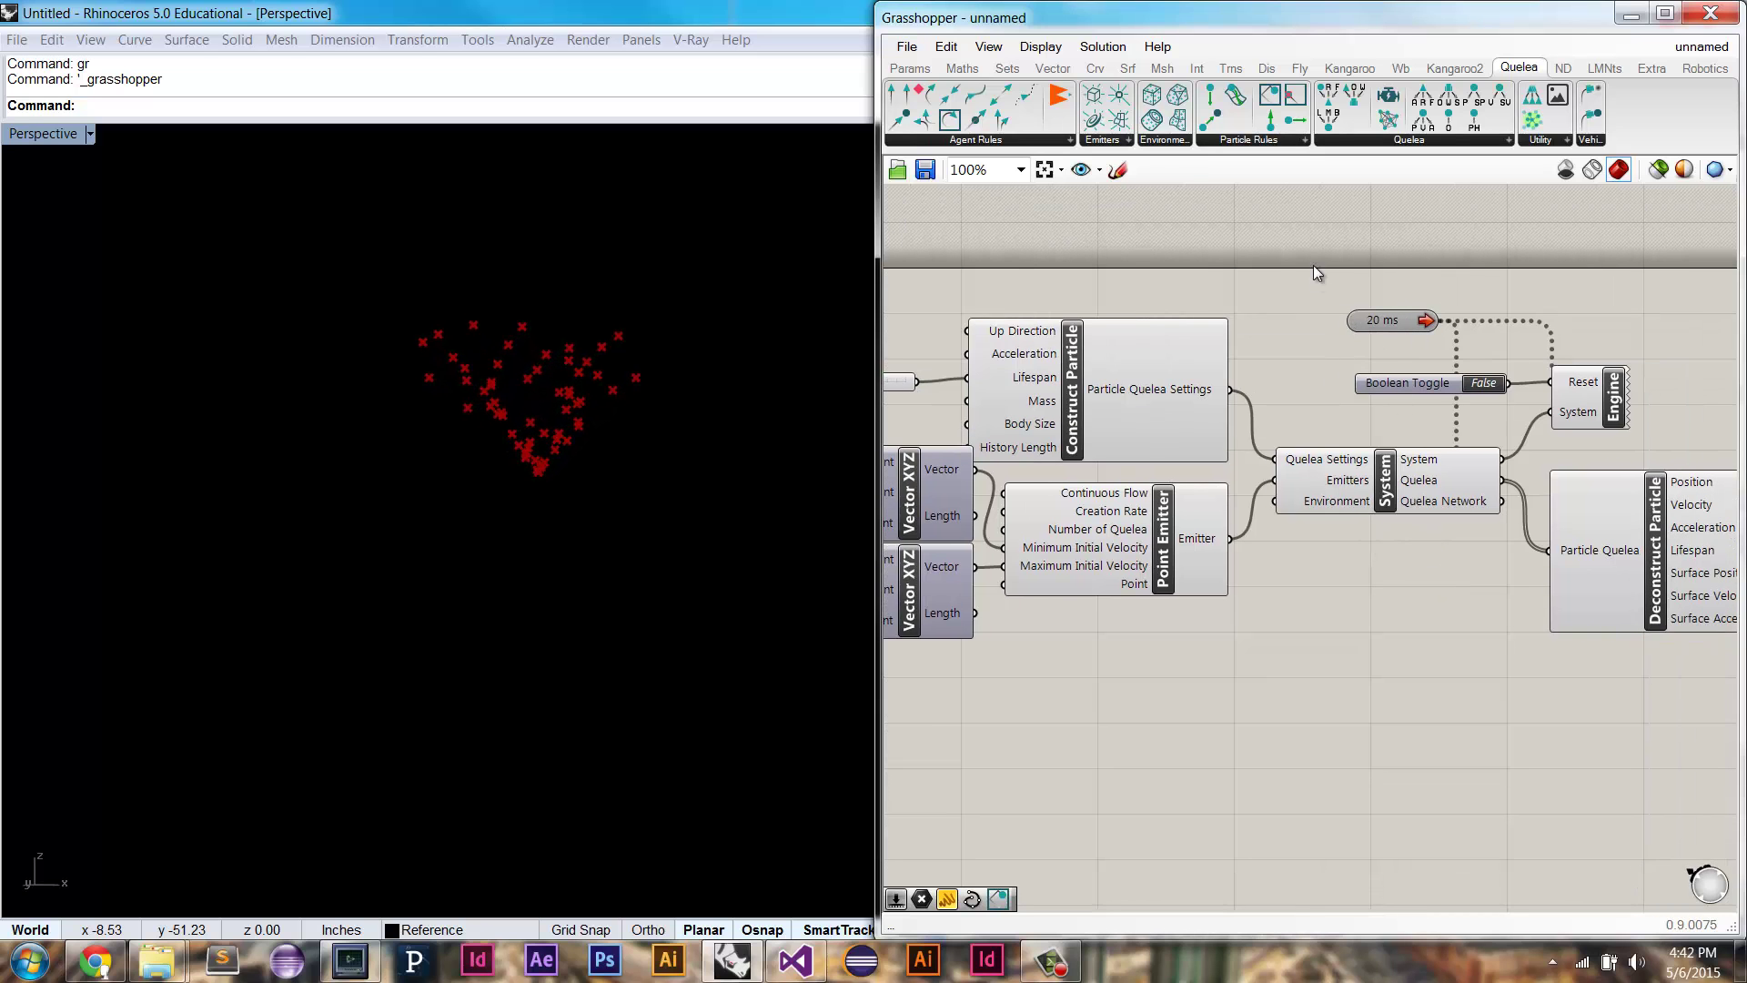
right_drag(1484, 403, 1394, 390)
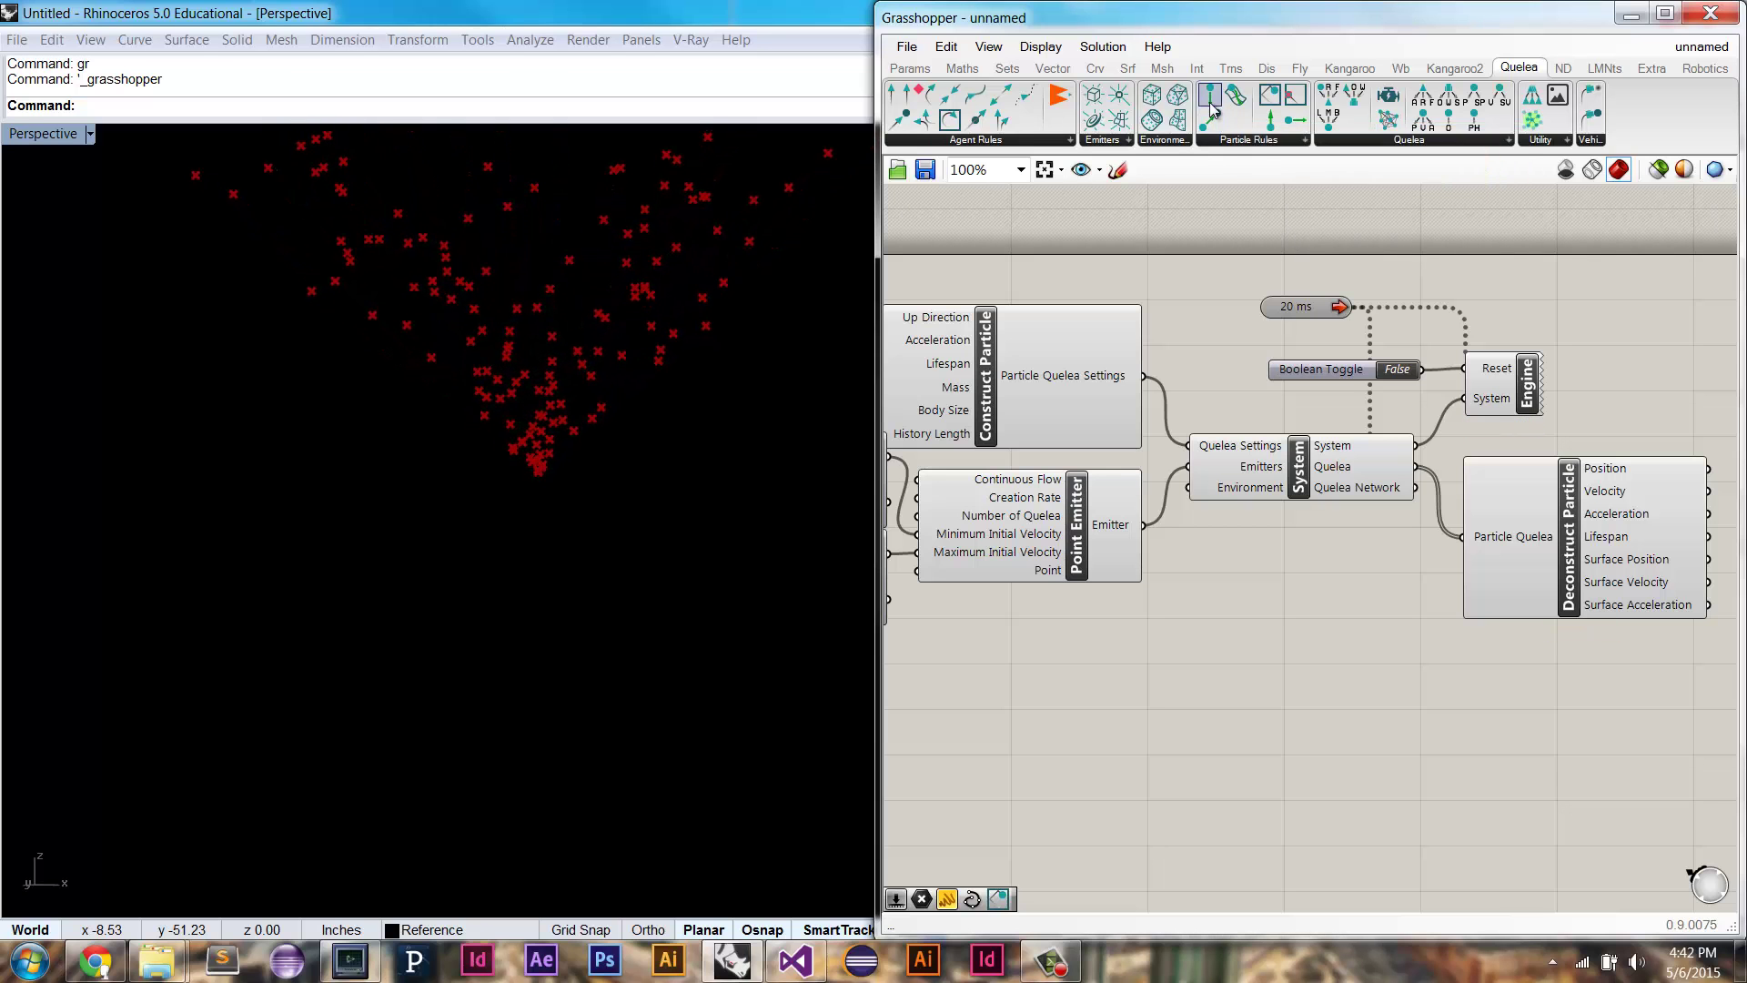
drag(1404, 698, 1575, 748)
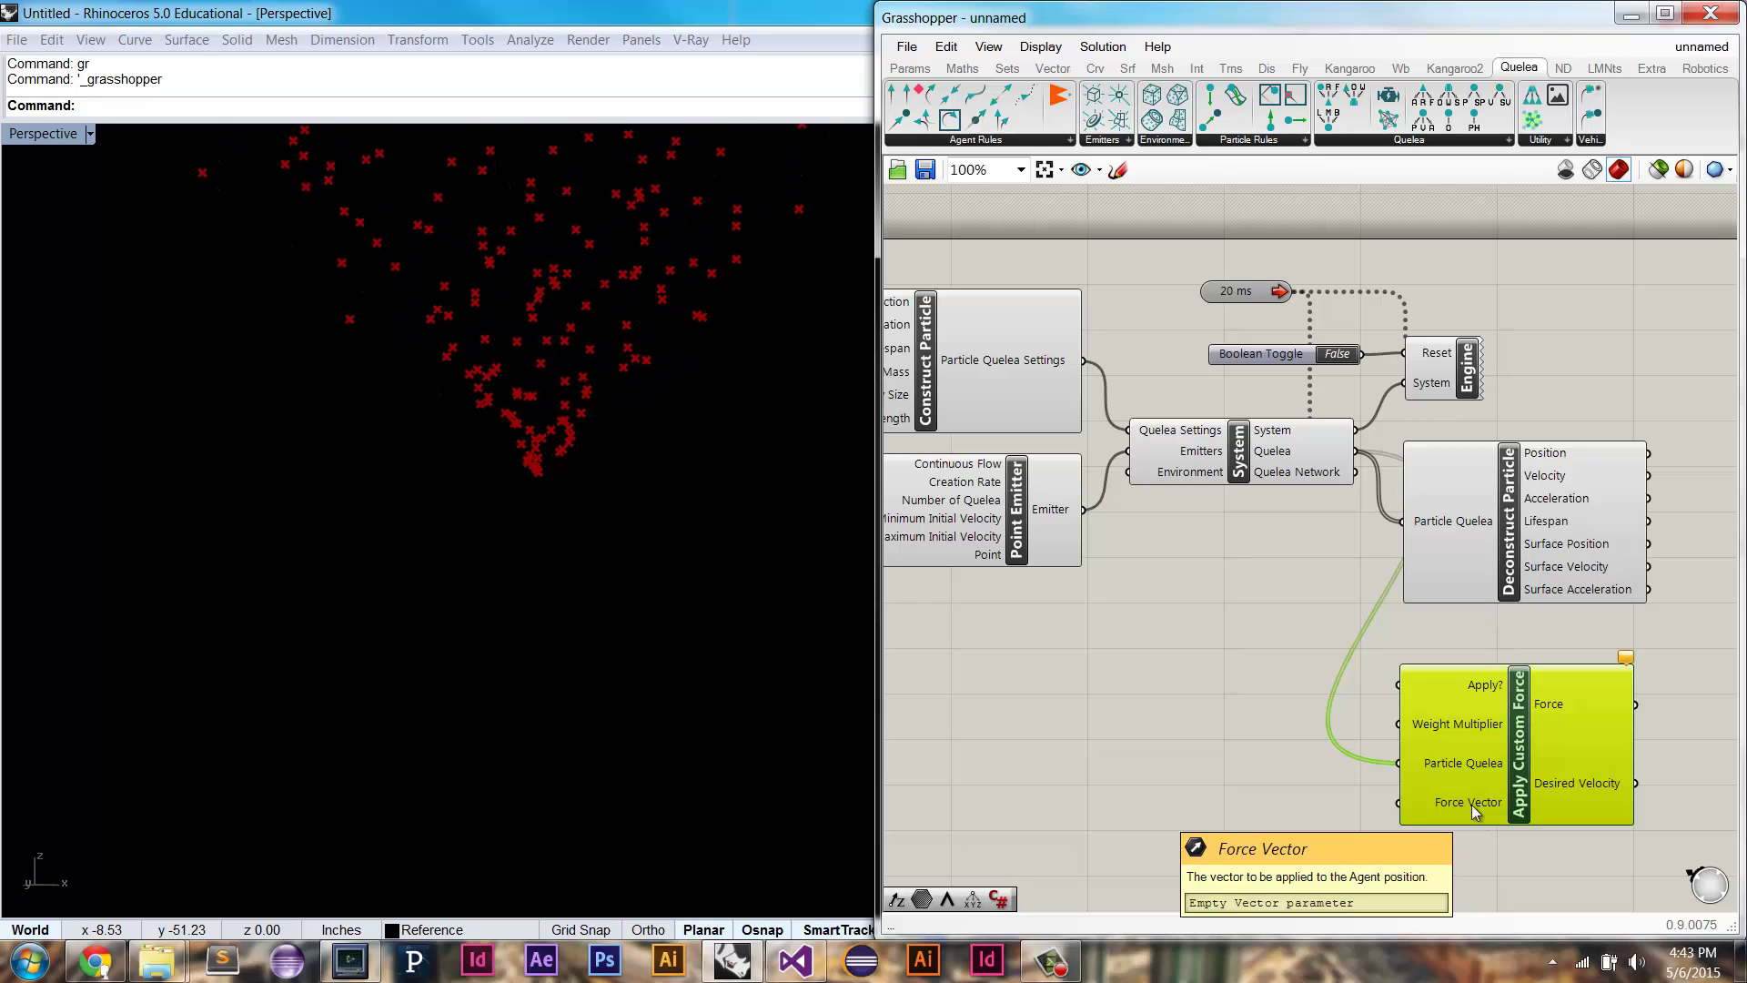
Step: Add a Unit Z vector component beside Apply Custom Force
double_click(1231, 756)
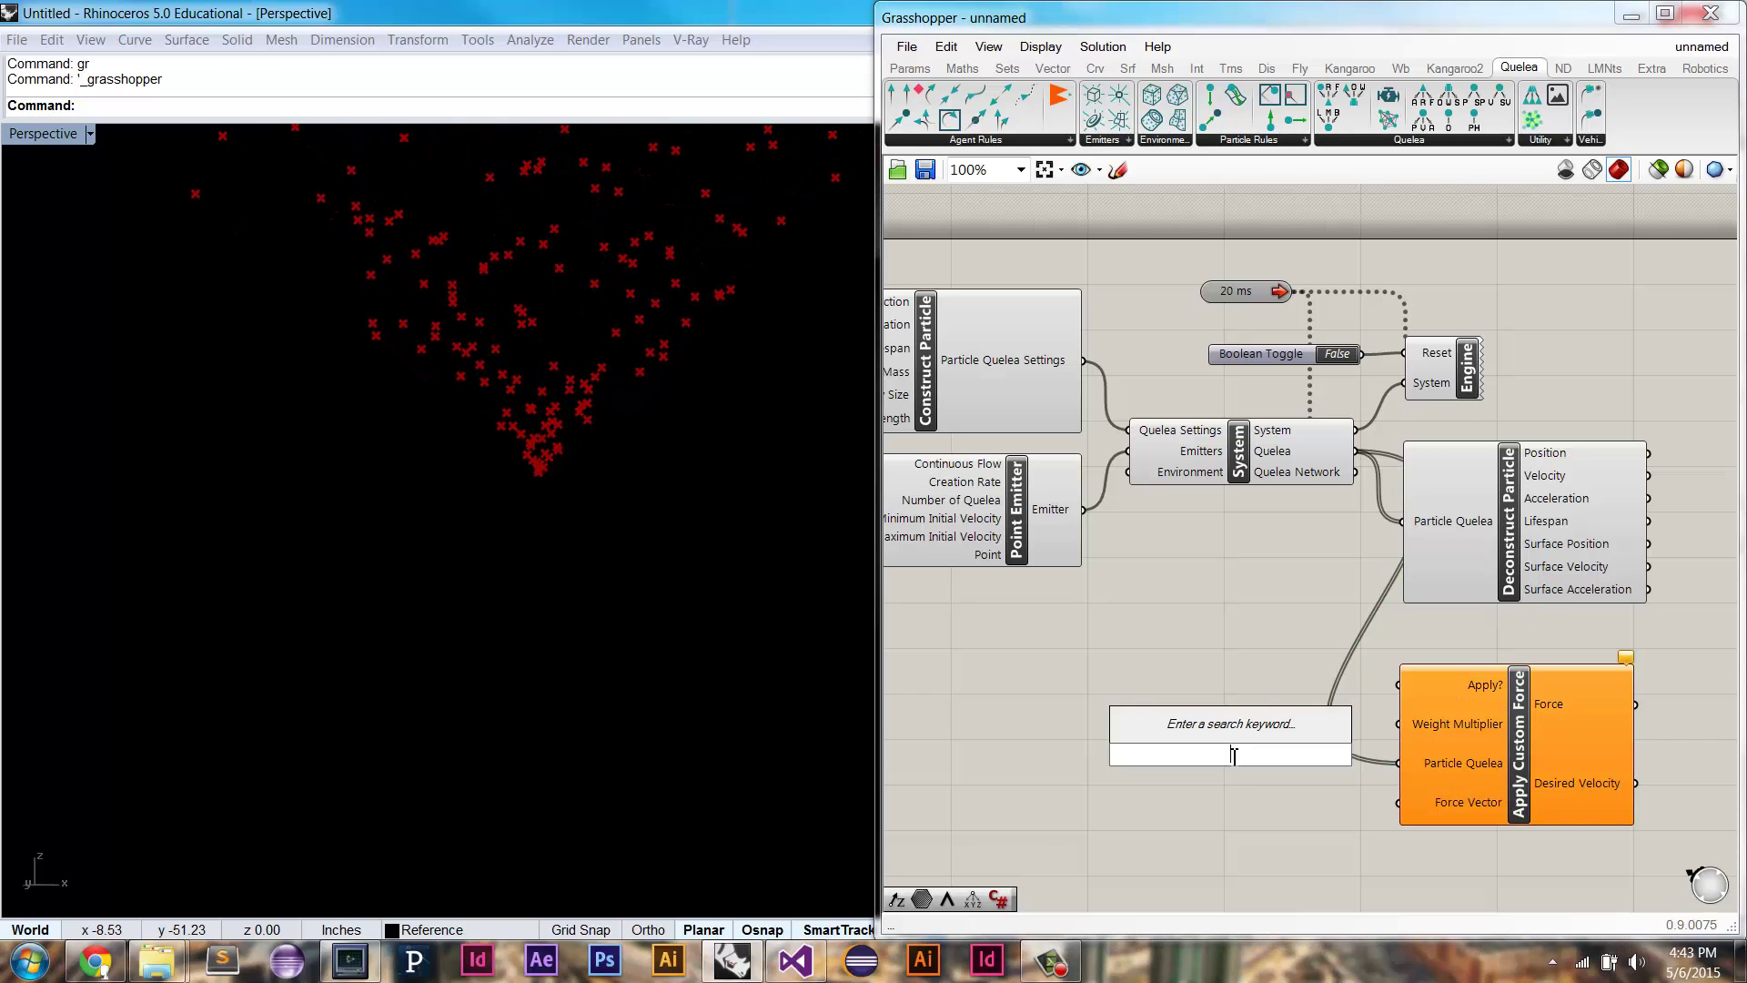
text(unit z)
click(1226, 734)
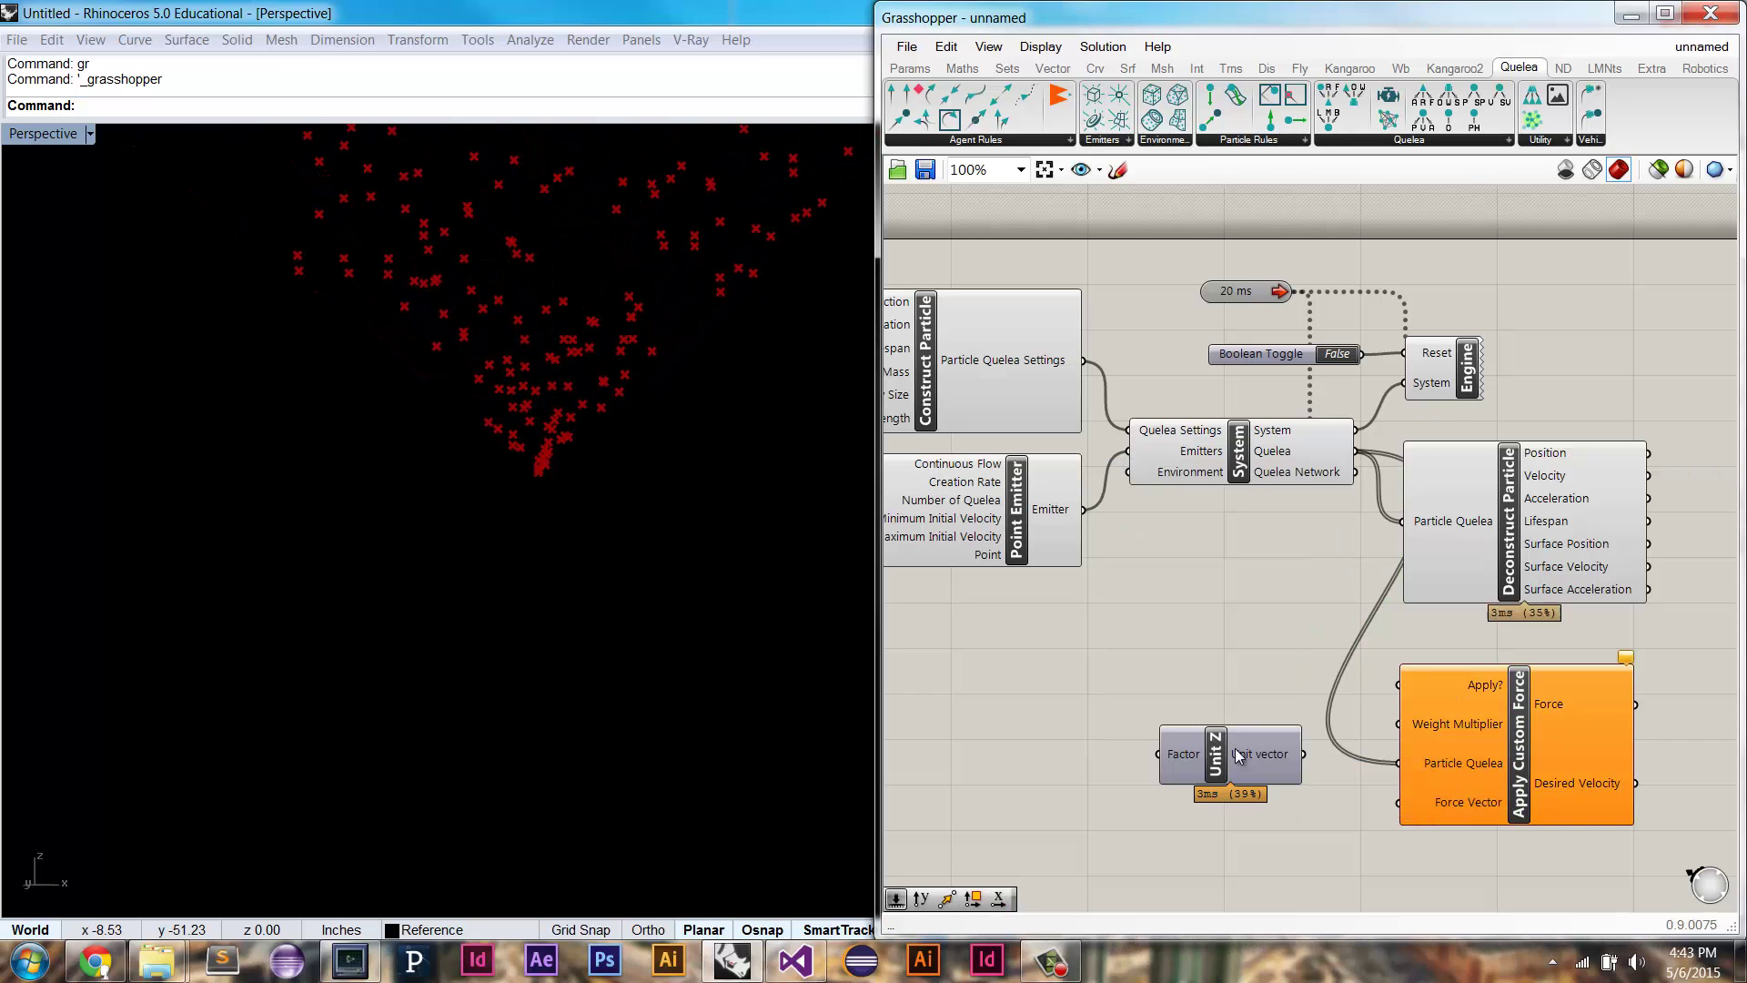
Step: Negate the Unit Z Factor with the expression -x and wire its unit vector into the Force Vector input of Apply Custom Force
right_click(1199, 783)
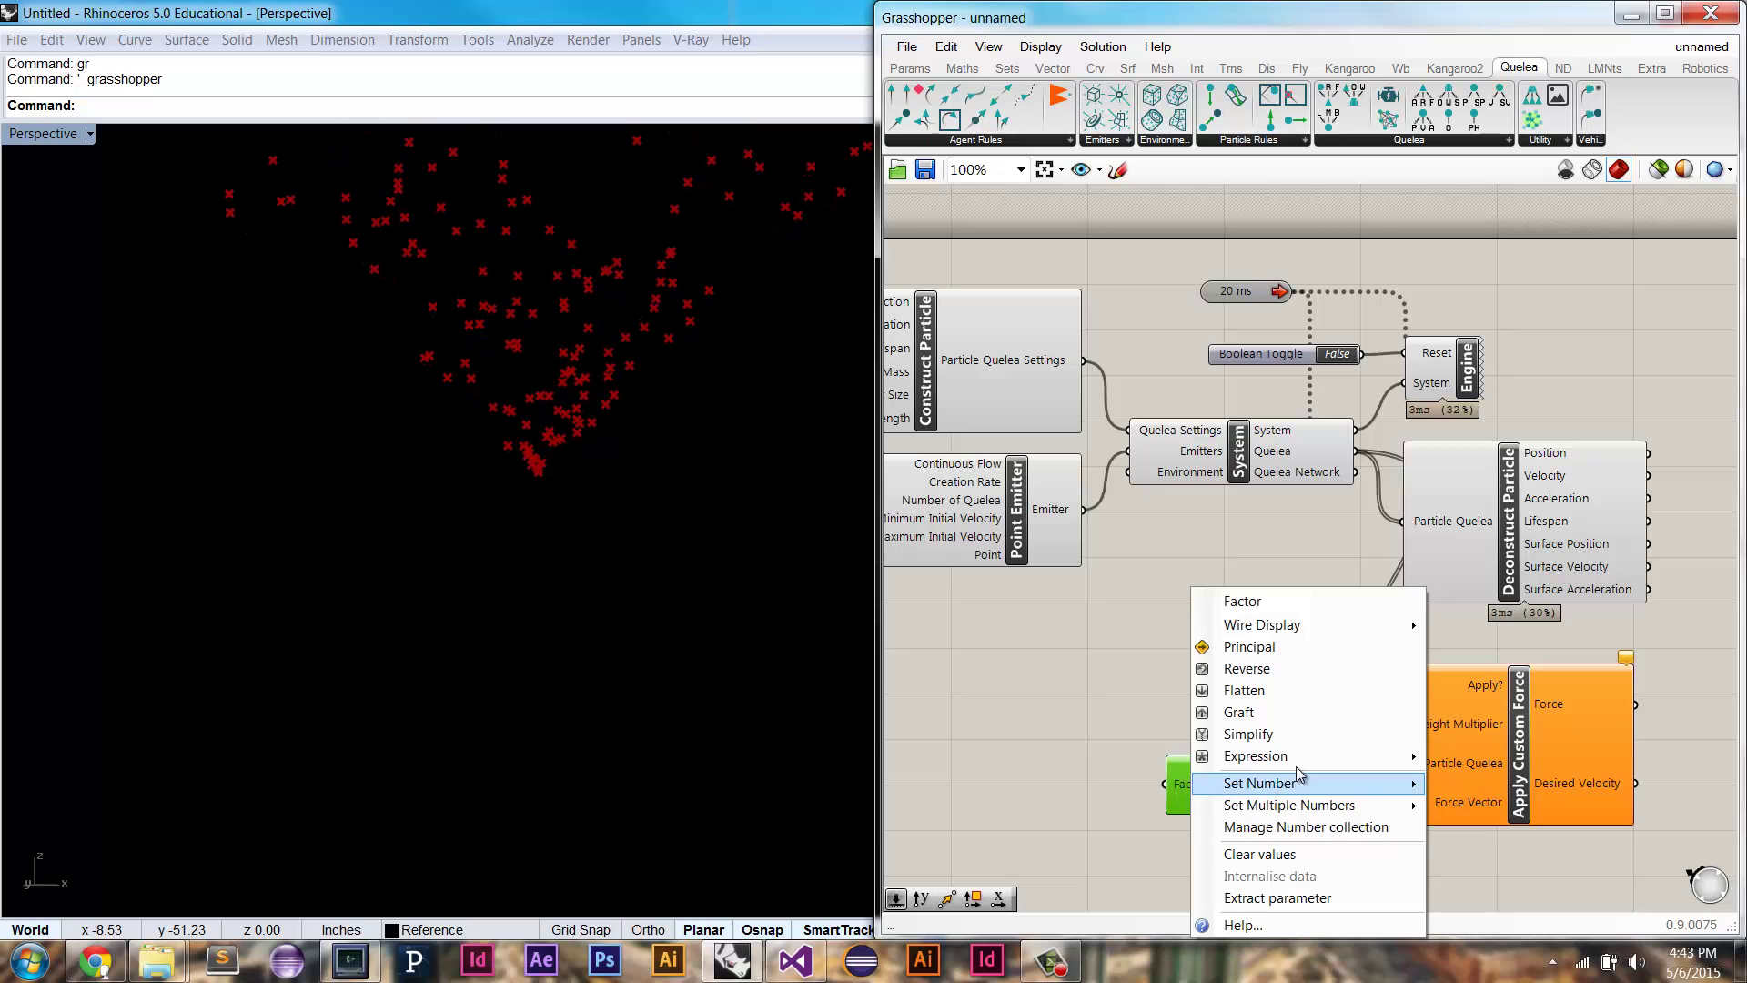
mouse_move(1310, 756)
text(-x)
click(1493, 807)
drag(1311, 784, 1406, 806)
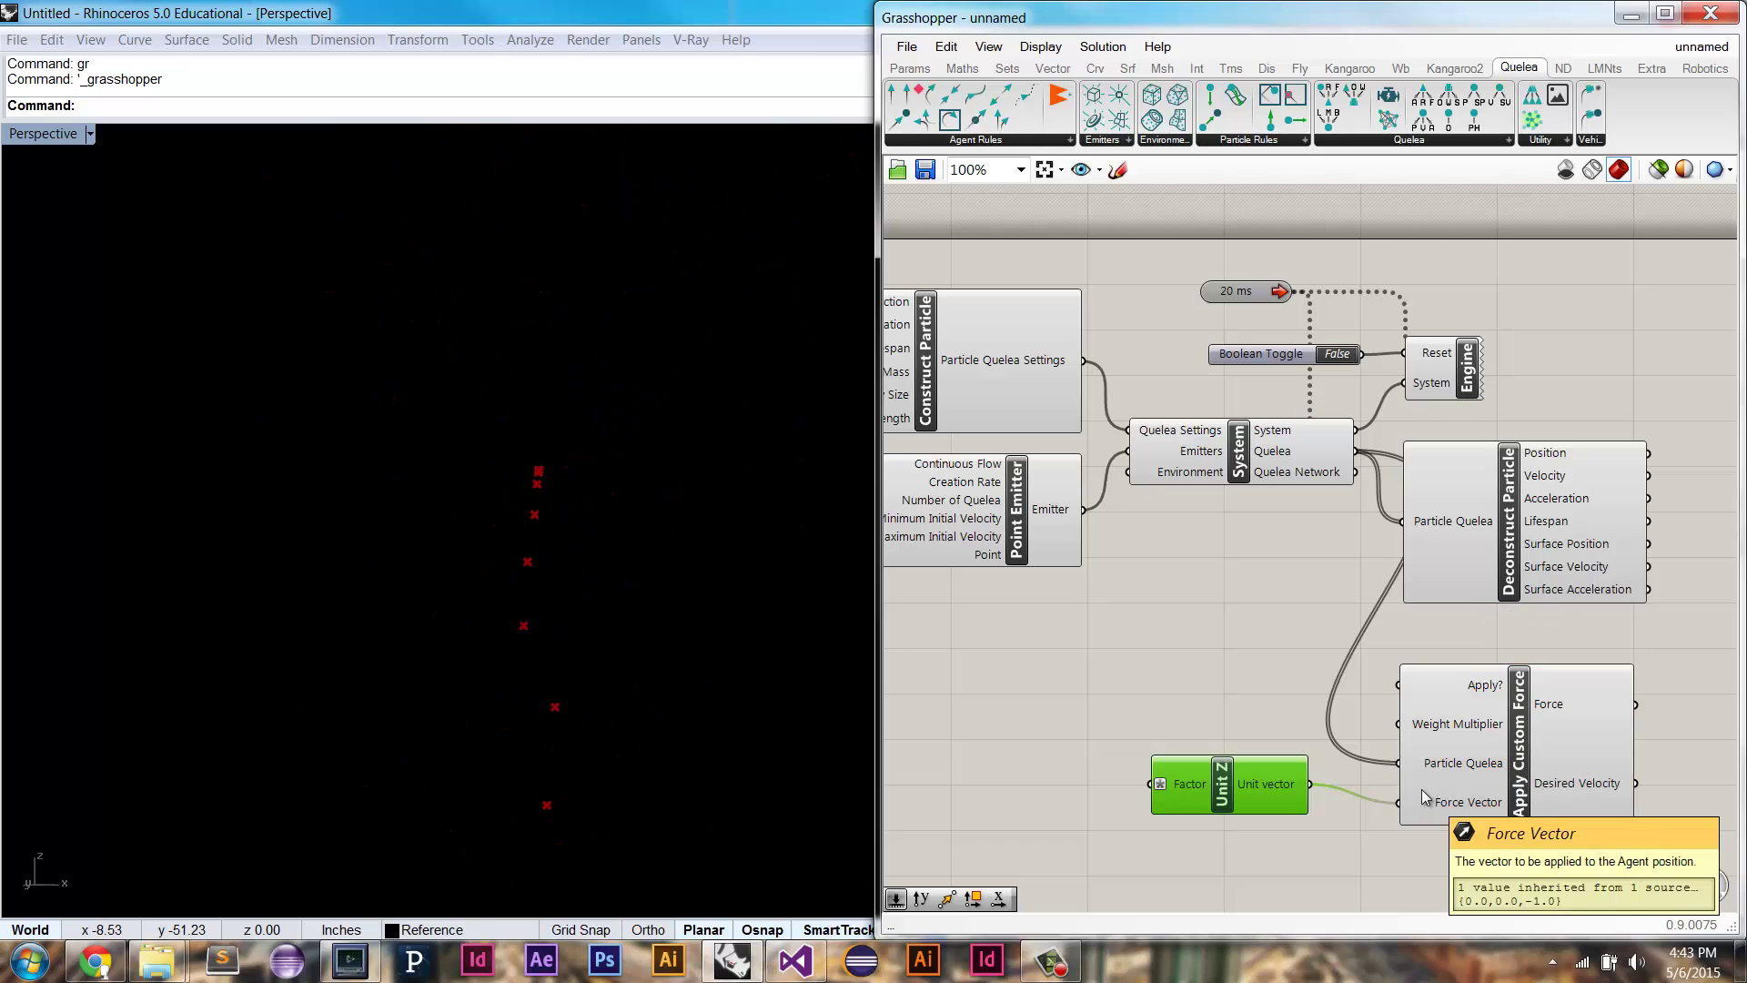
drag(1263, 802, 1280, 803)
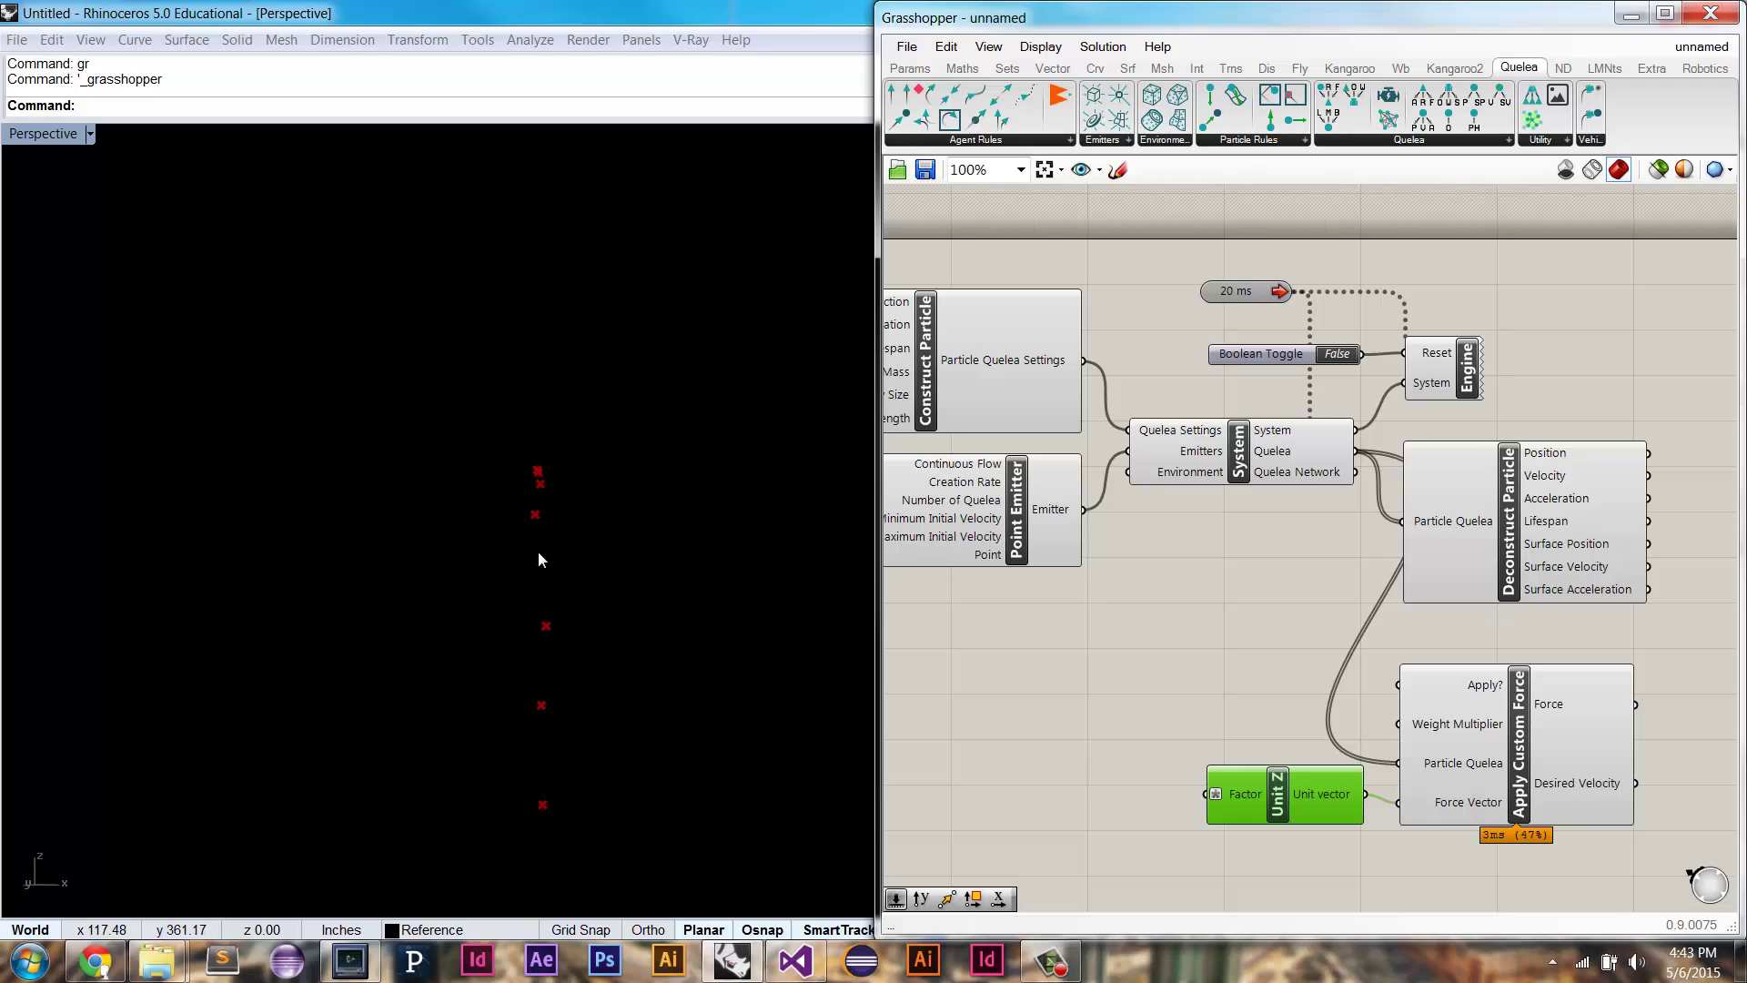
Step: Create a decimal number slider, wire it into the Unit Z Factor and set it to 0.01
scroll(596, 687, up, 1)
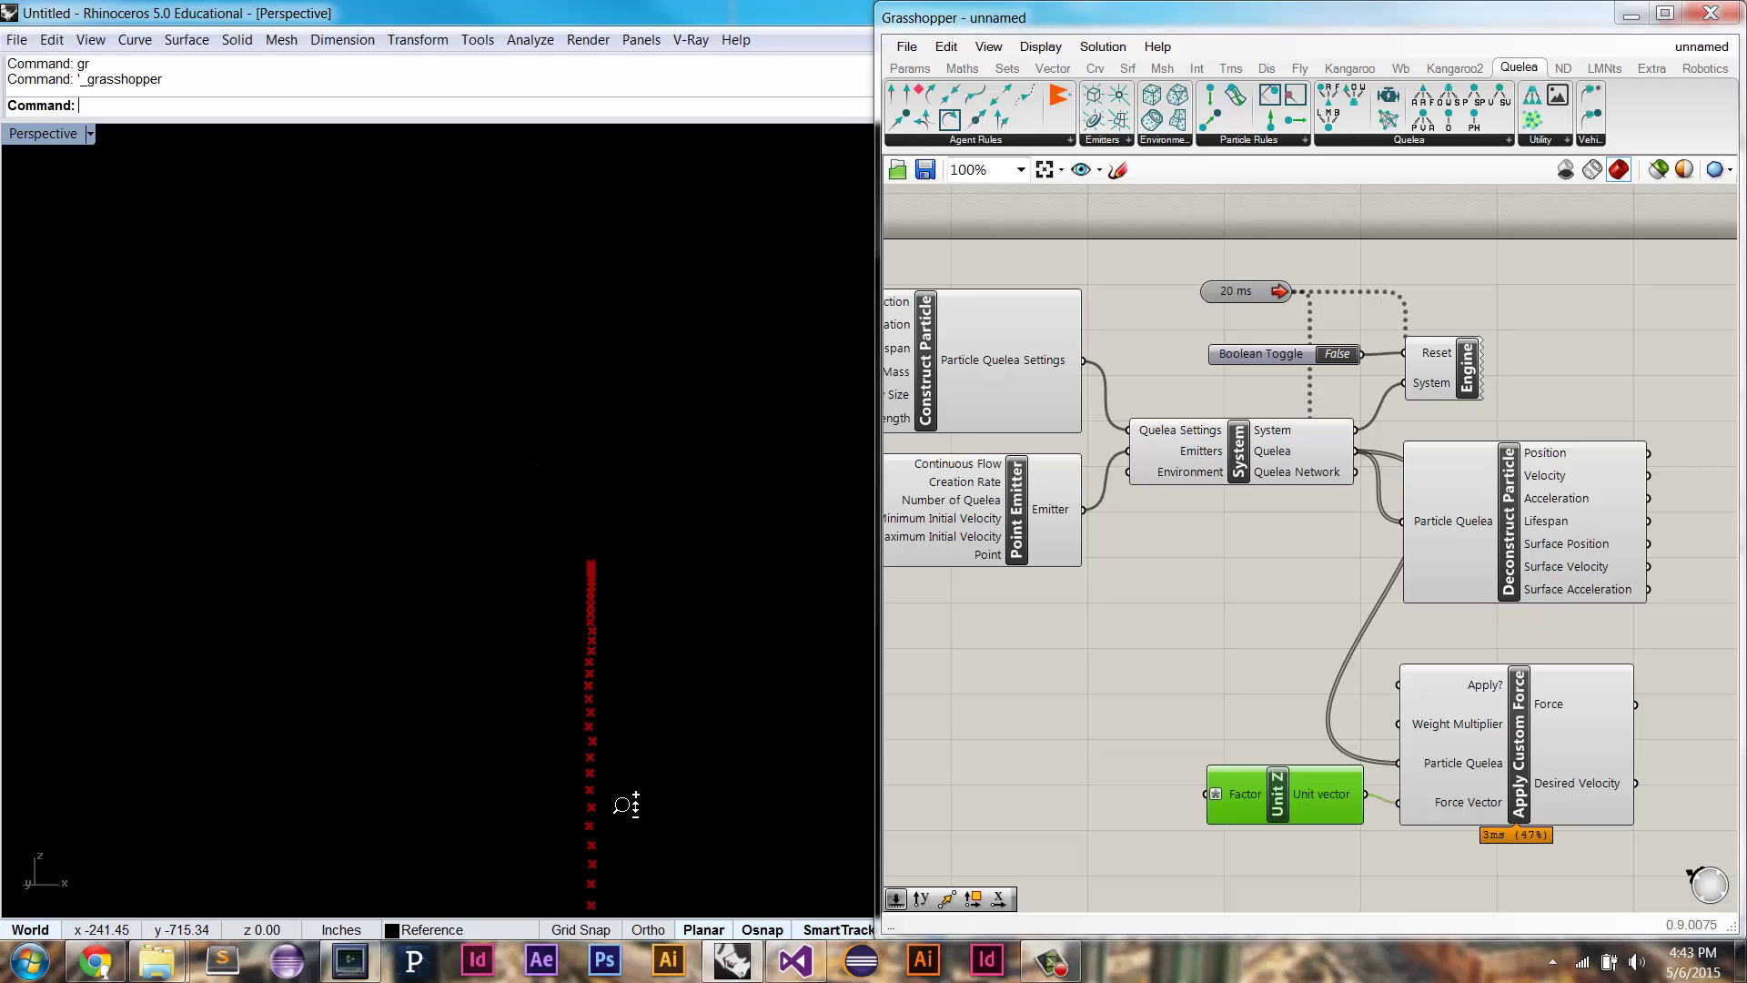
double_click(1073, 817)
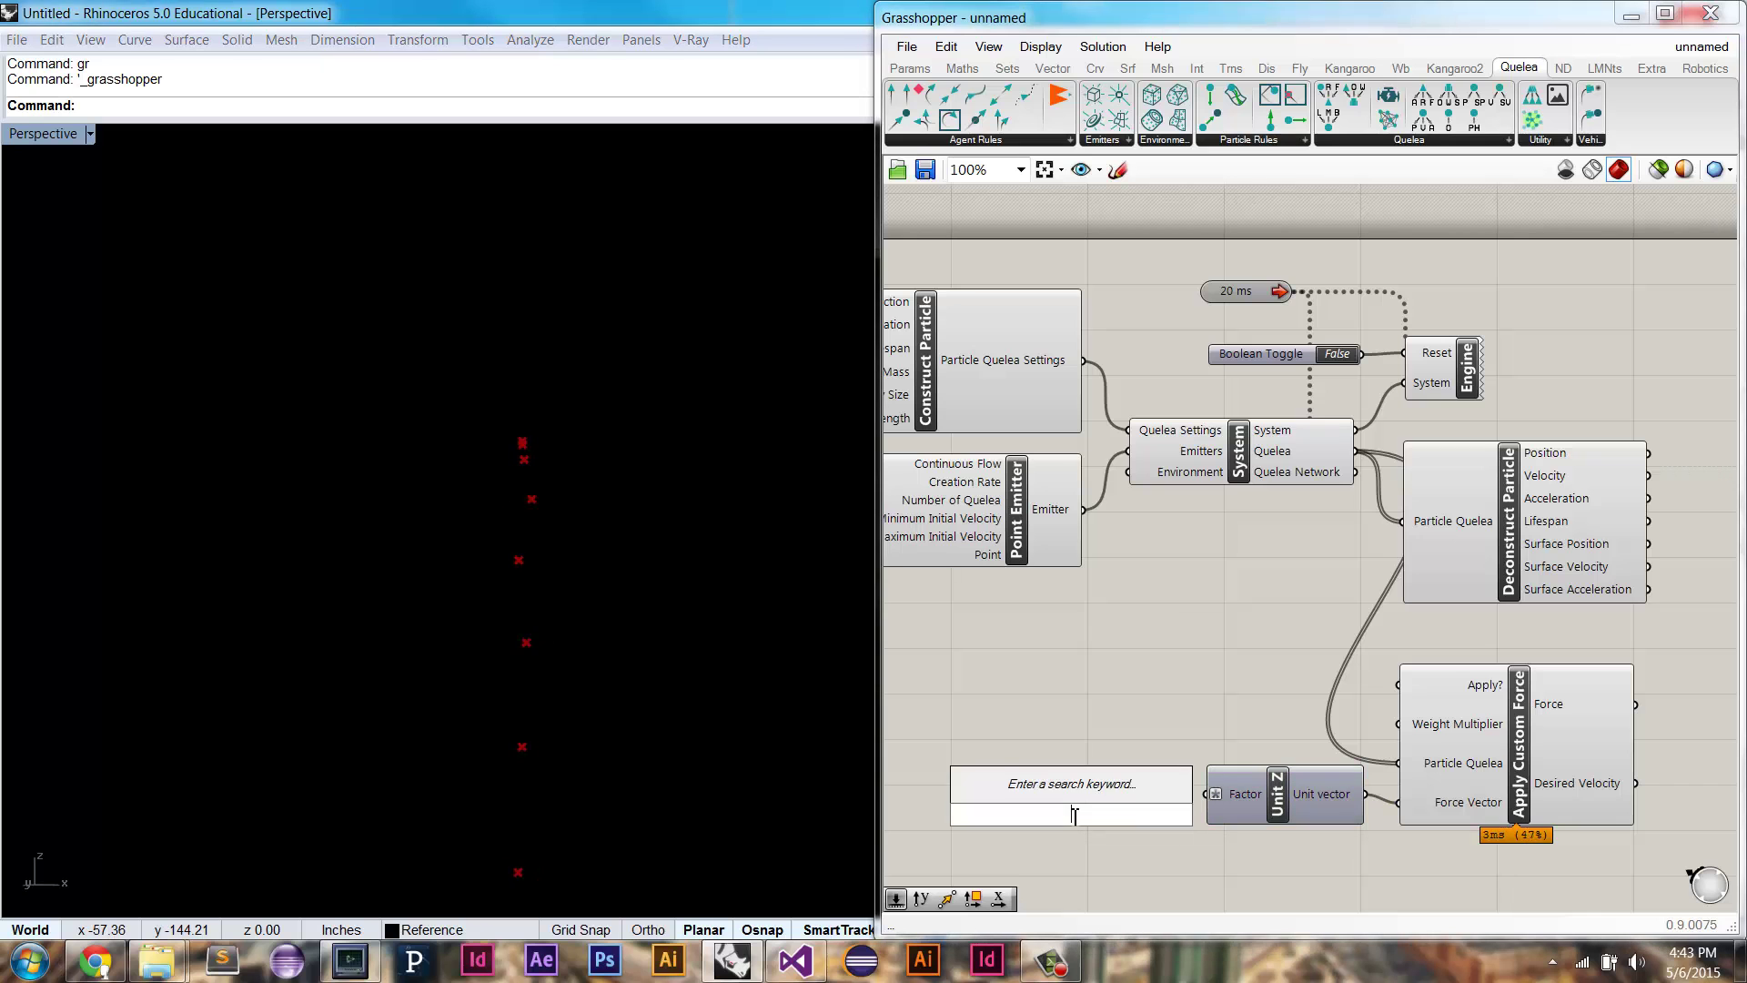
text(.10)
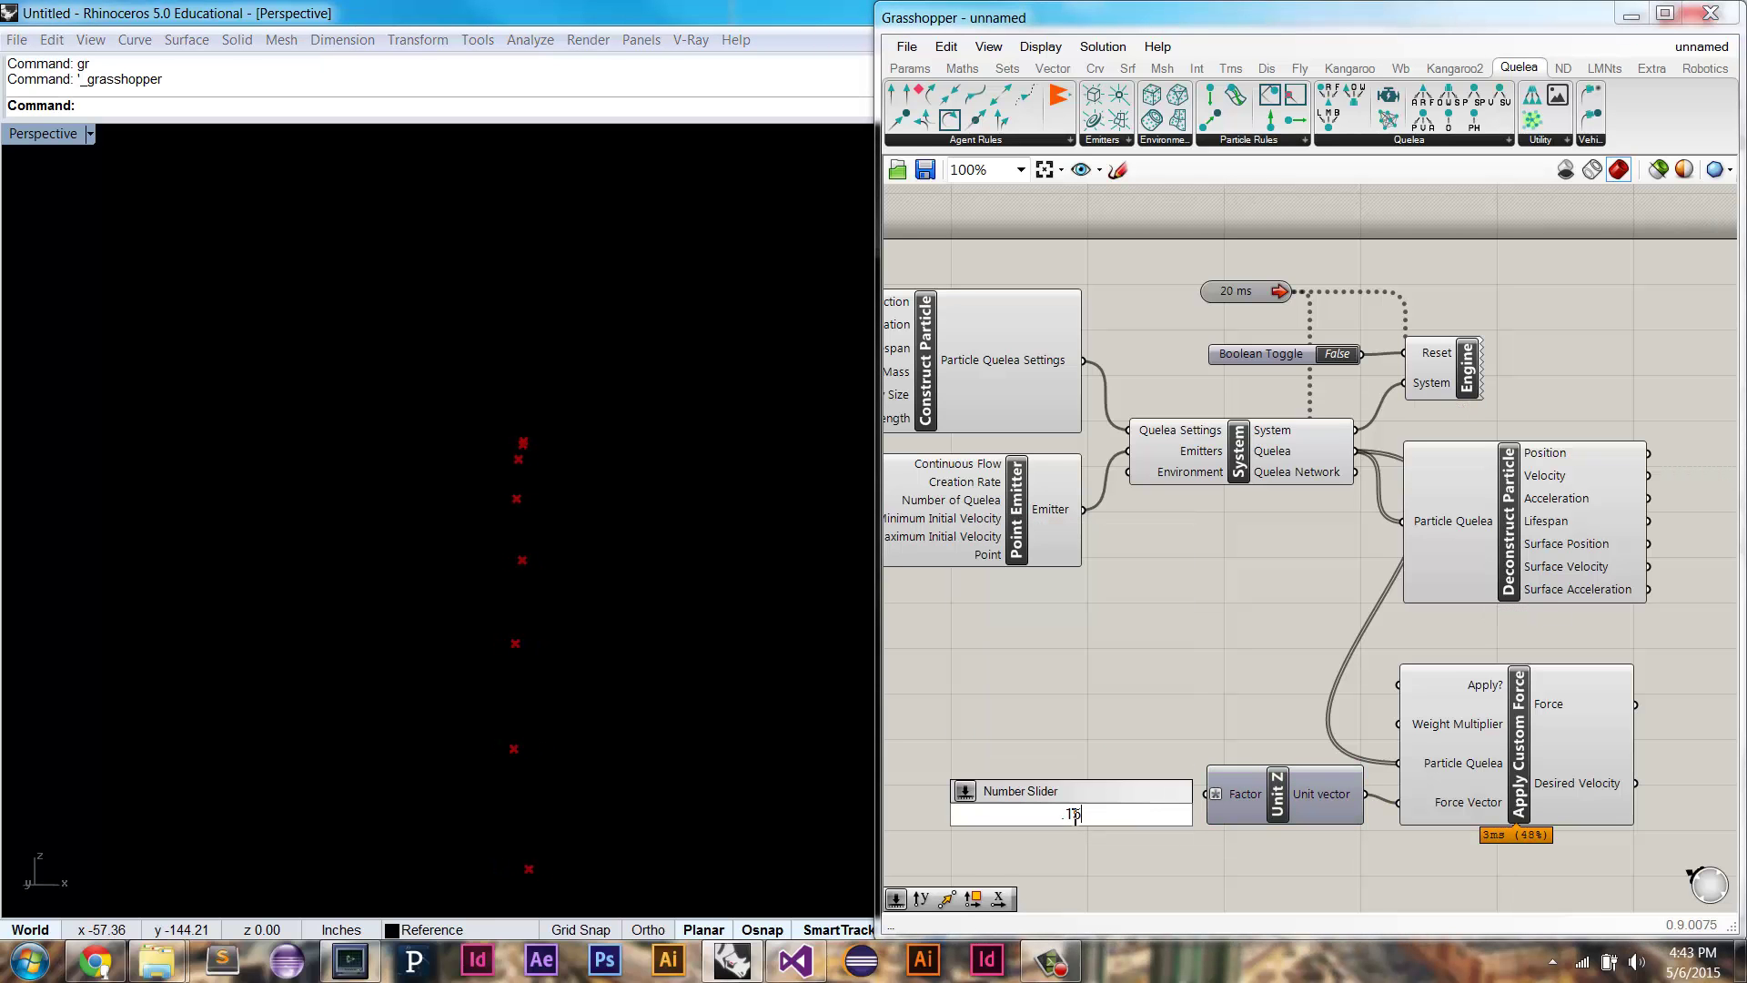
text(15)
key(Return)
drag(1175, 814, 1154, 780)
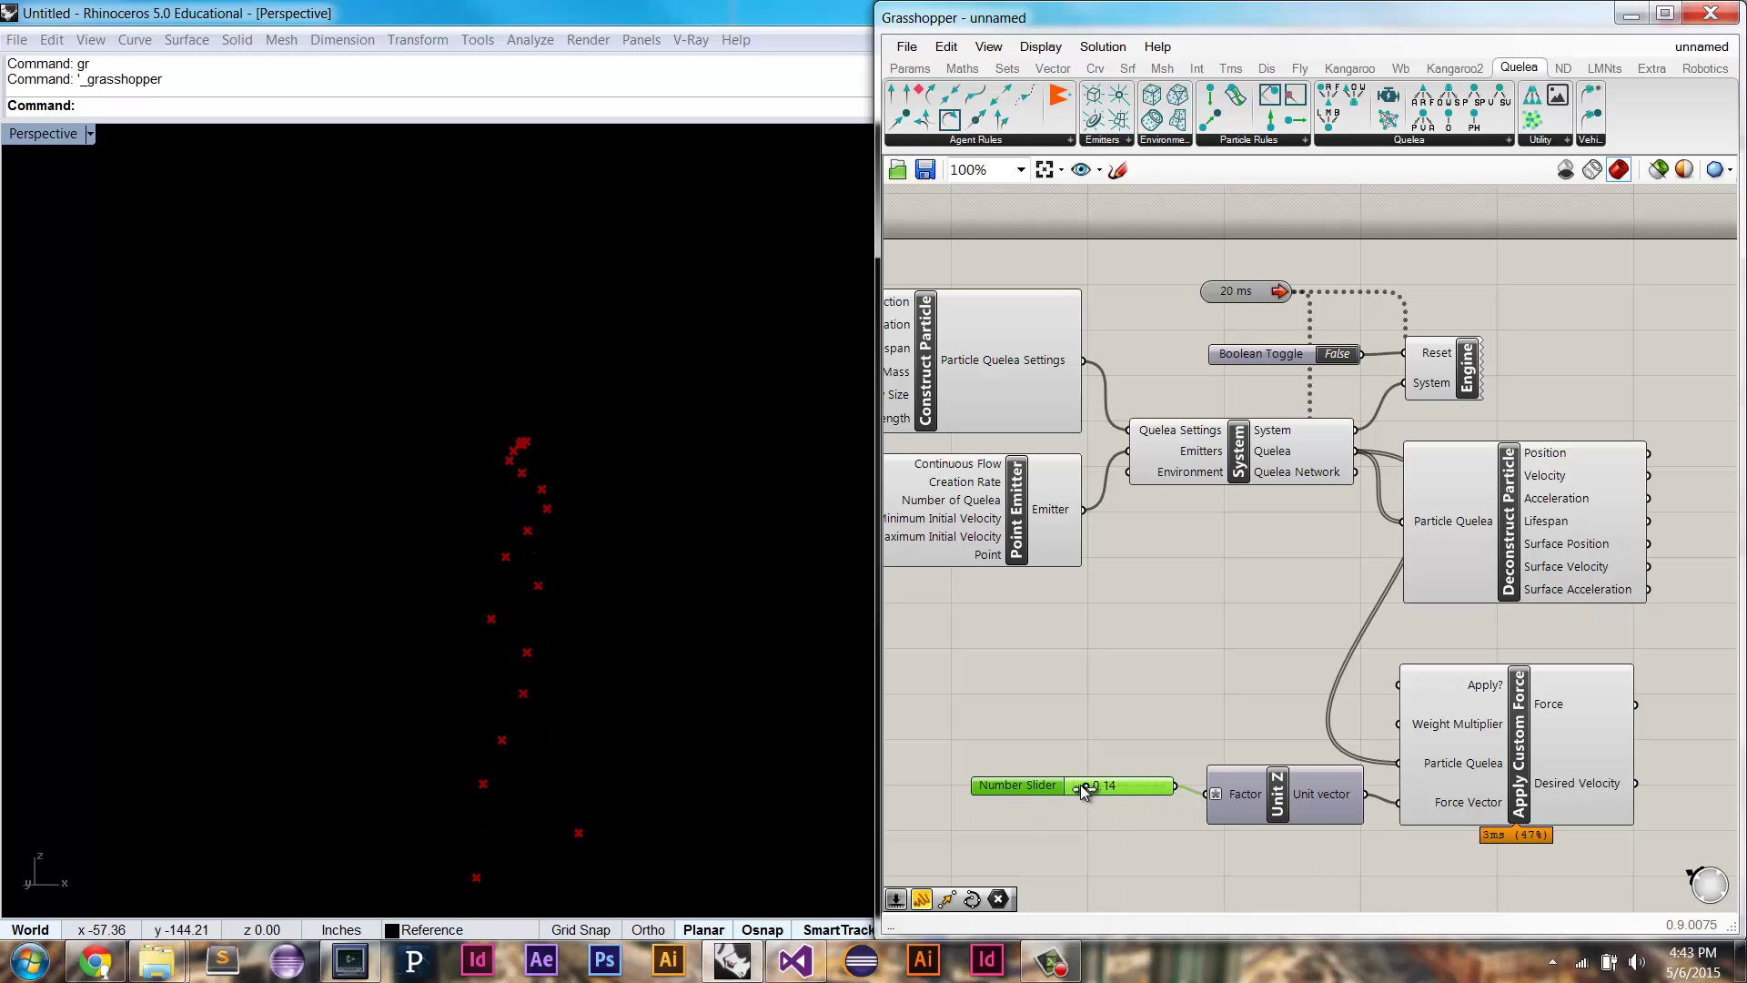
drag(1077, 788, 1072, 788)
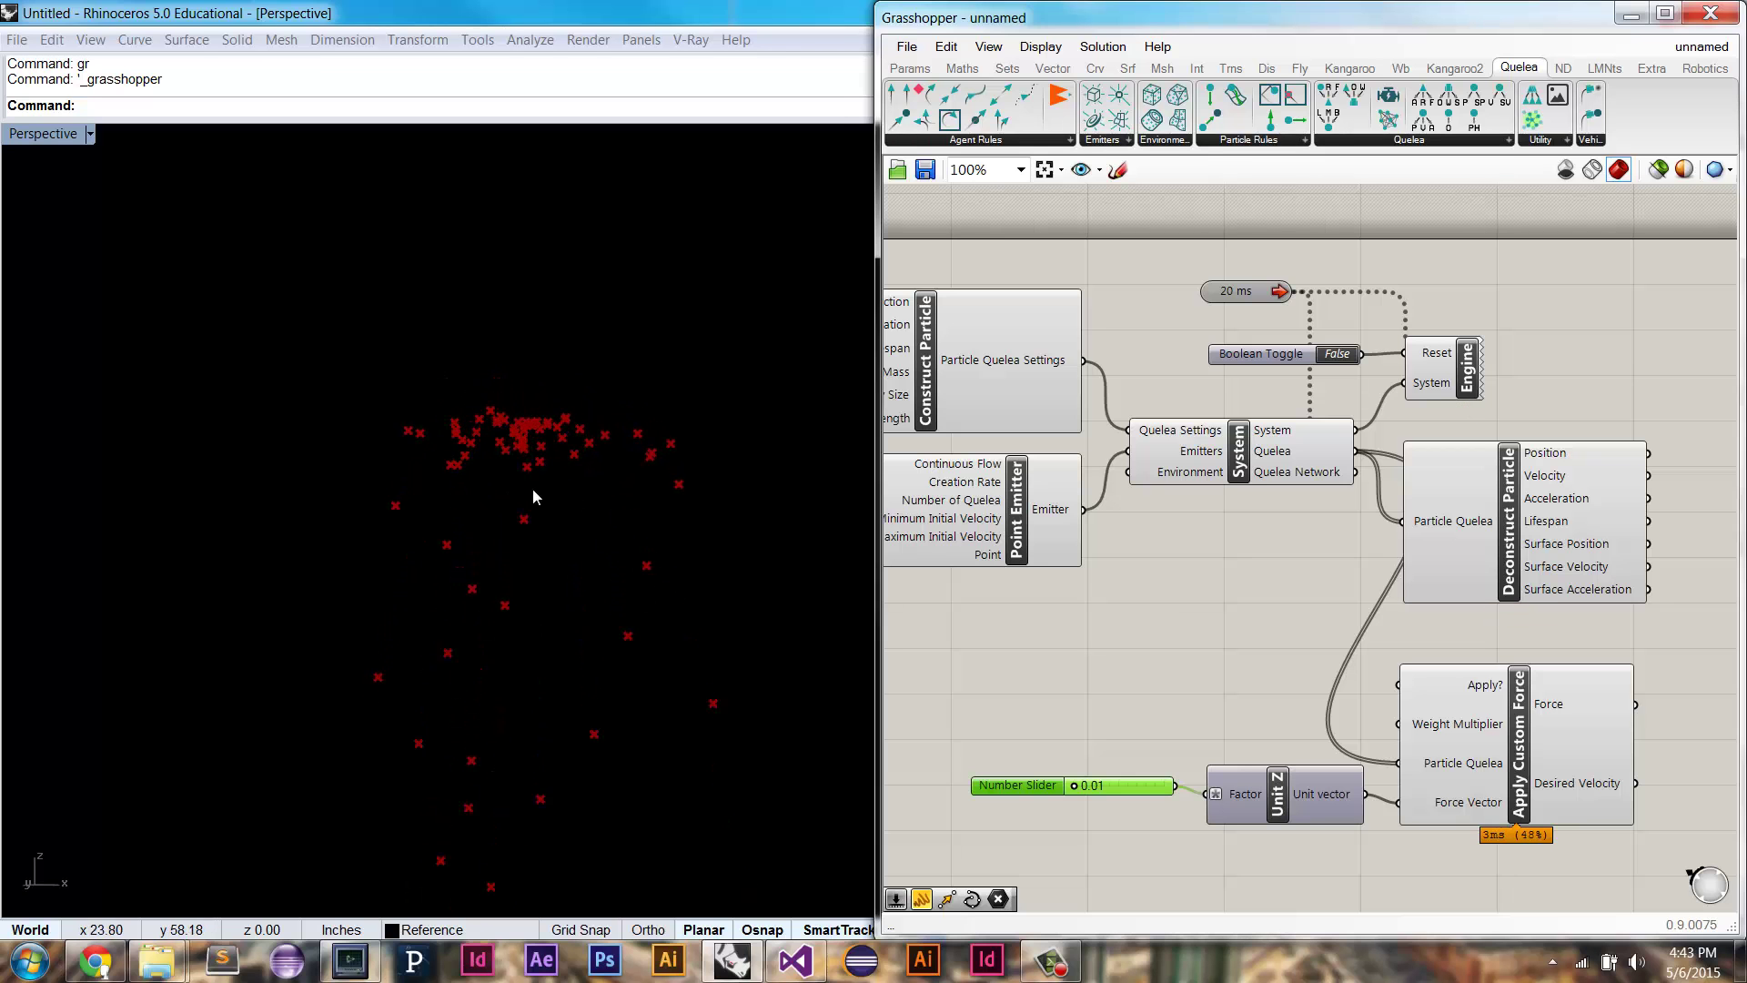
Step: Place a Vector Display component beside the Apply Custom Force component
scroll(530, 412, up, 3)
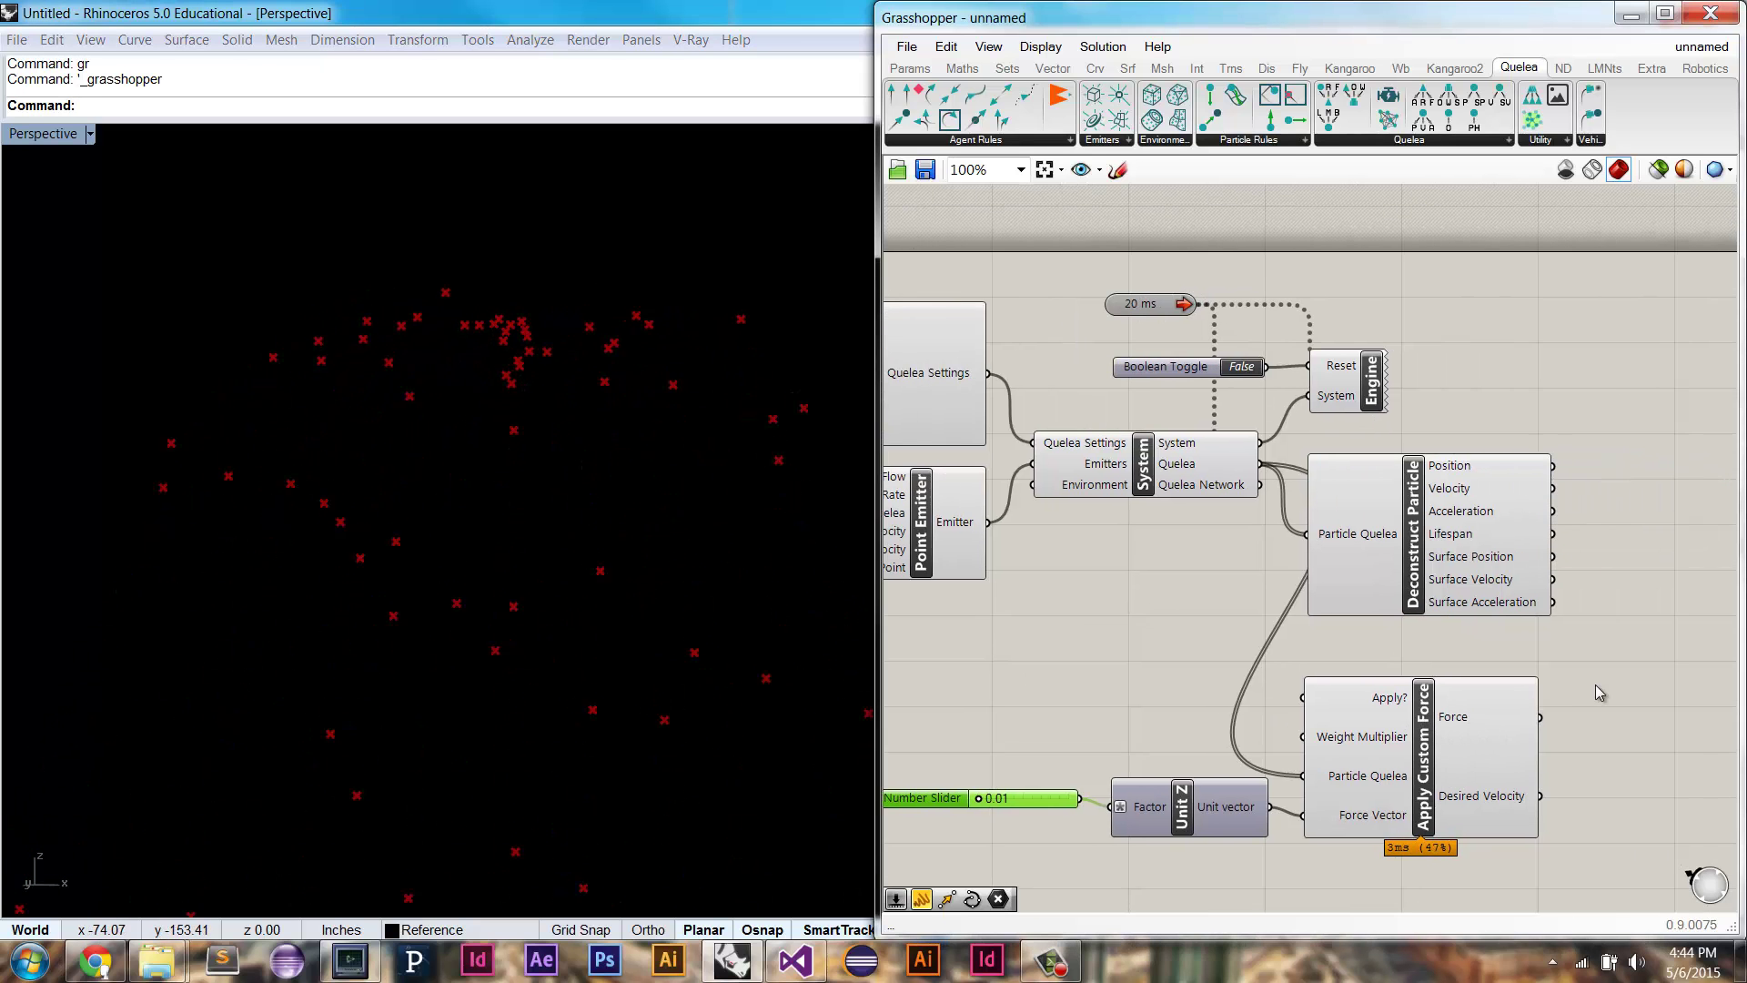
double_click(1596, 685)
text(ve)
key(Up)
key(Up)
key(Up)
key(Up)
key(Up)
key(Up)
key(Return)
drag(1603, 695, 1631, 681)
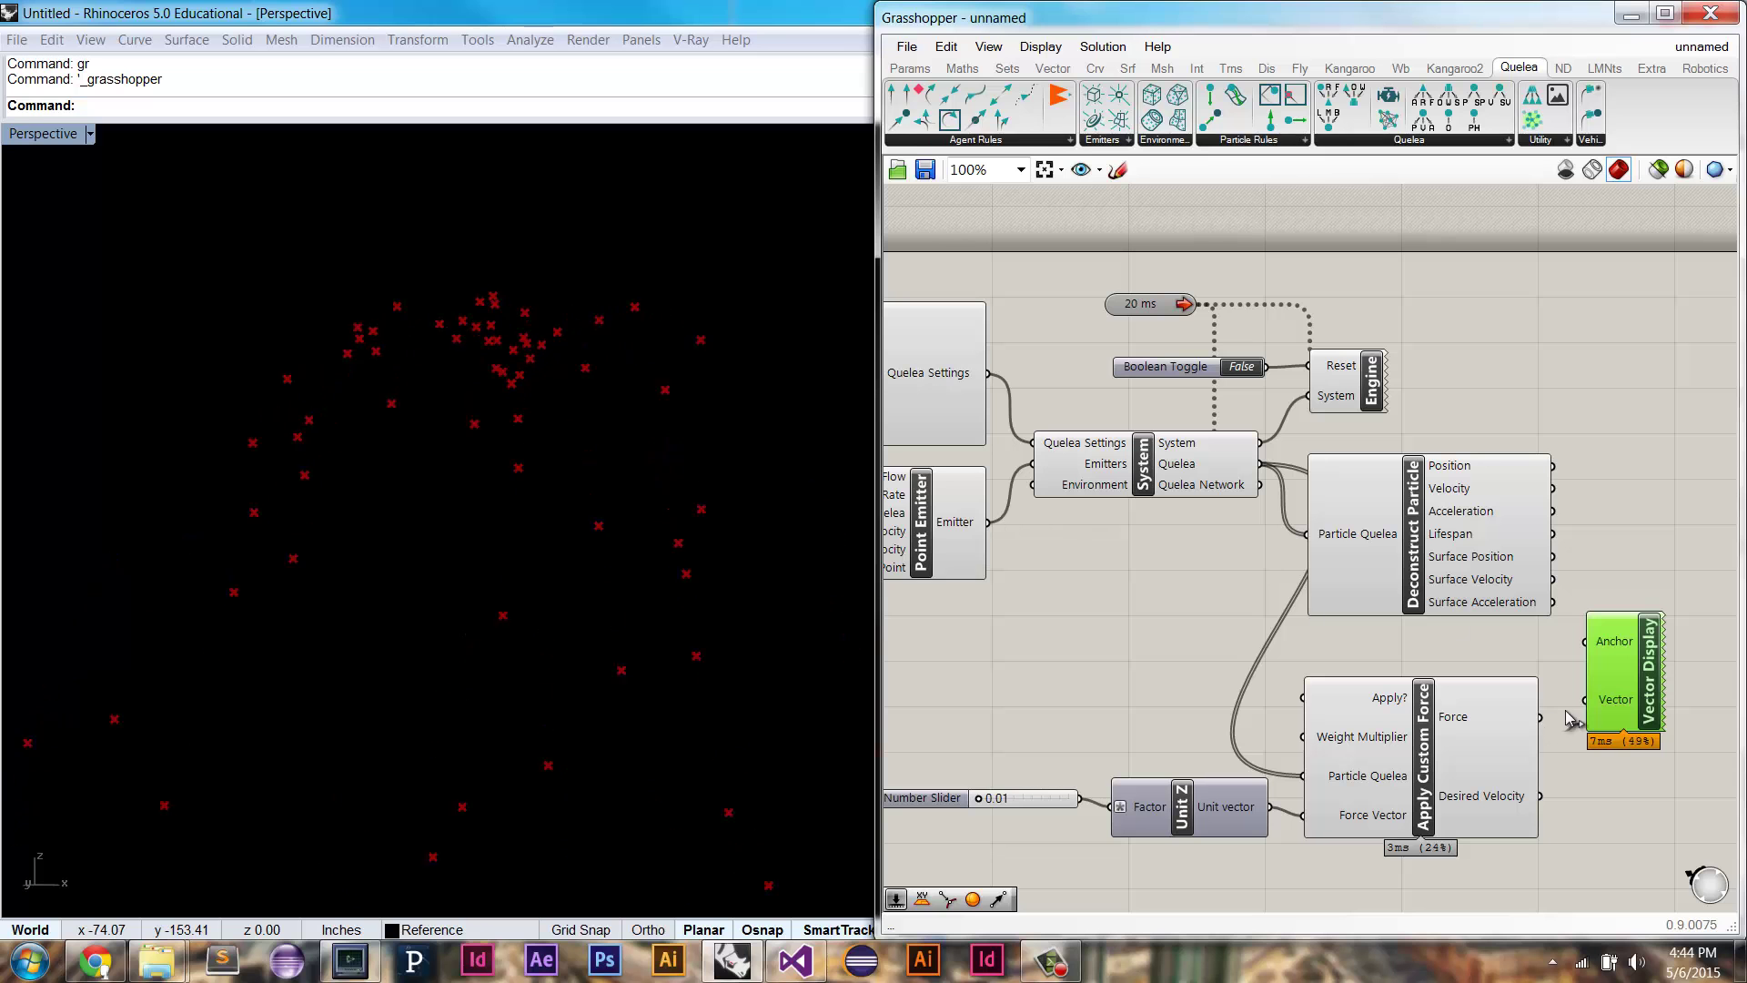
Step: Wire Apply Custom Force's Force output into the Vector Display's Vector input and Deconstruct Particle's Position output into its Anchor input
drag(1585, 700, 1543, 706)
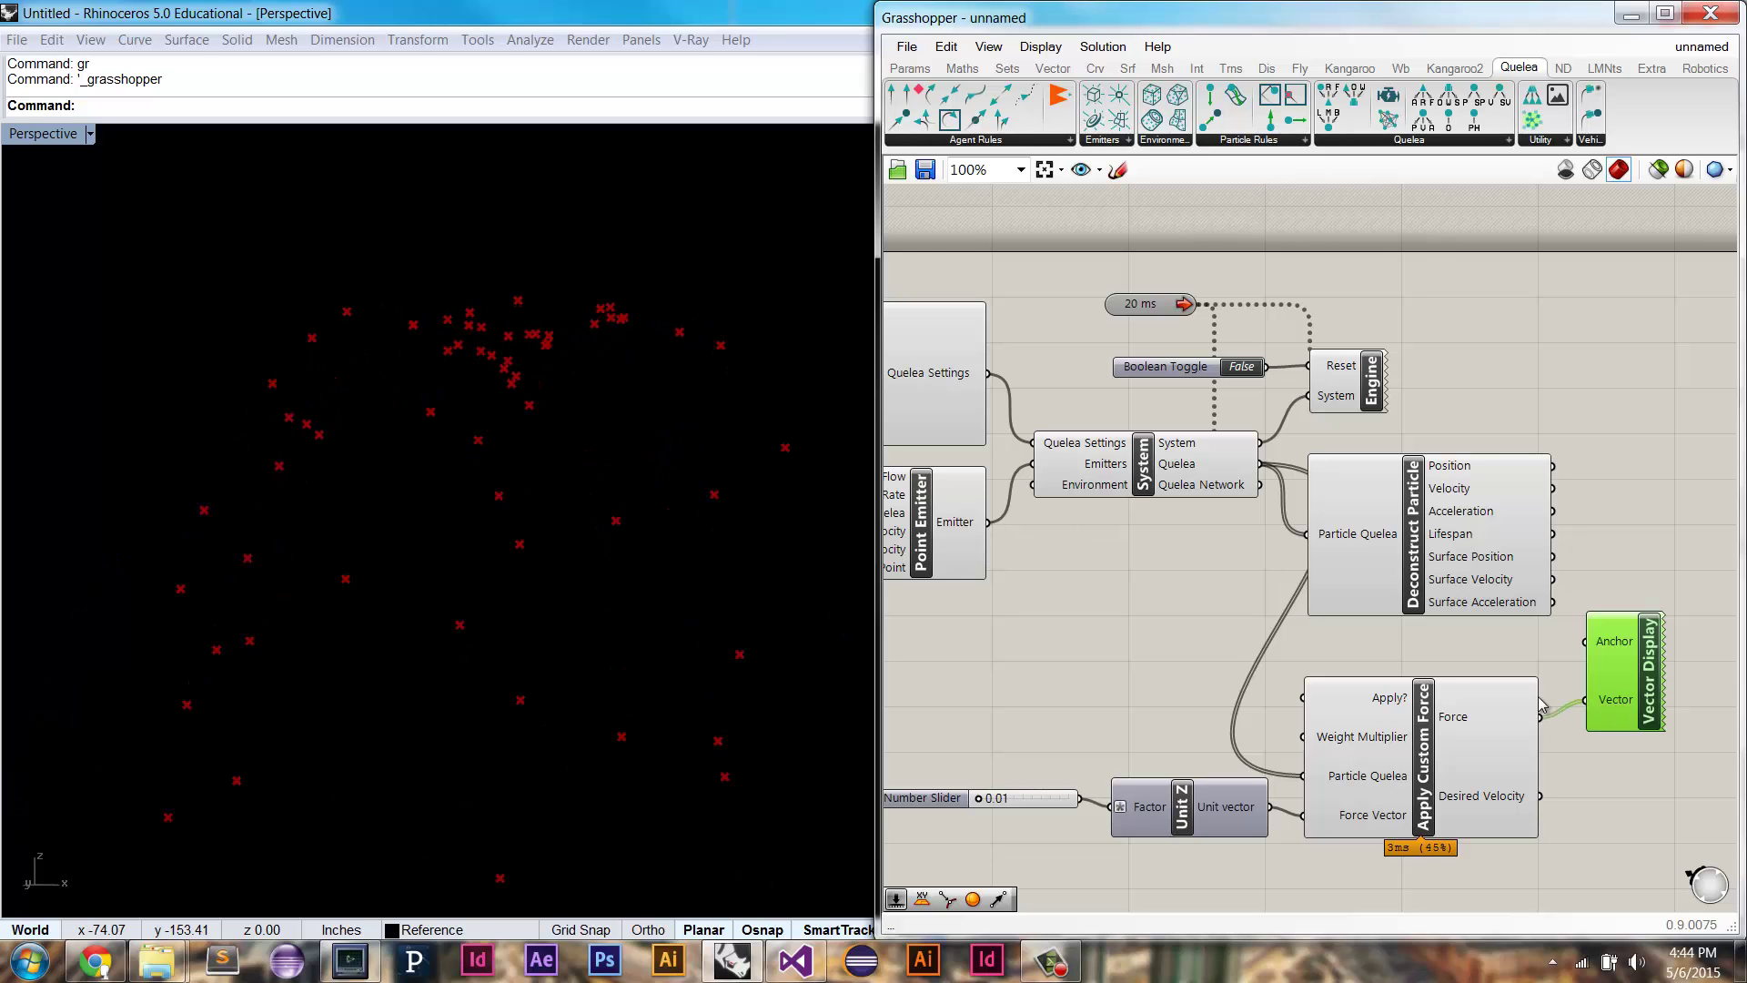
click(1558, 472)
drag(1555, 467, 1668, 675)
click(1614, 528)
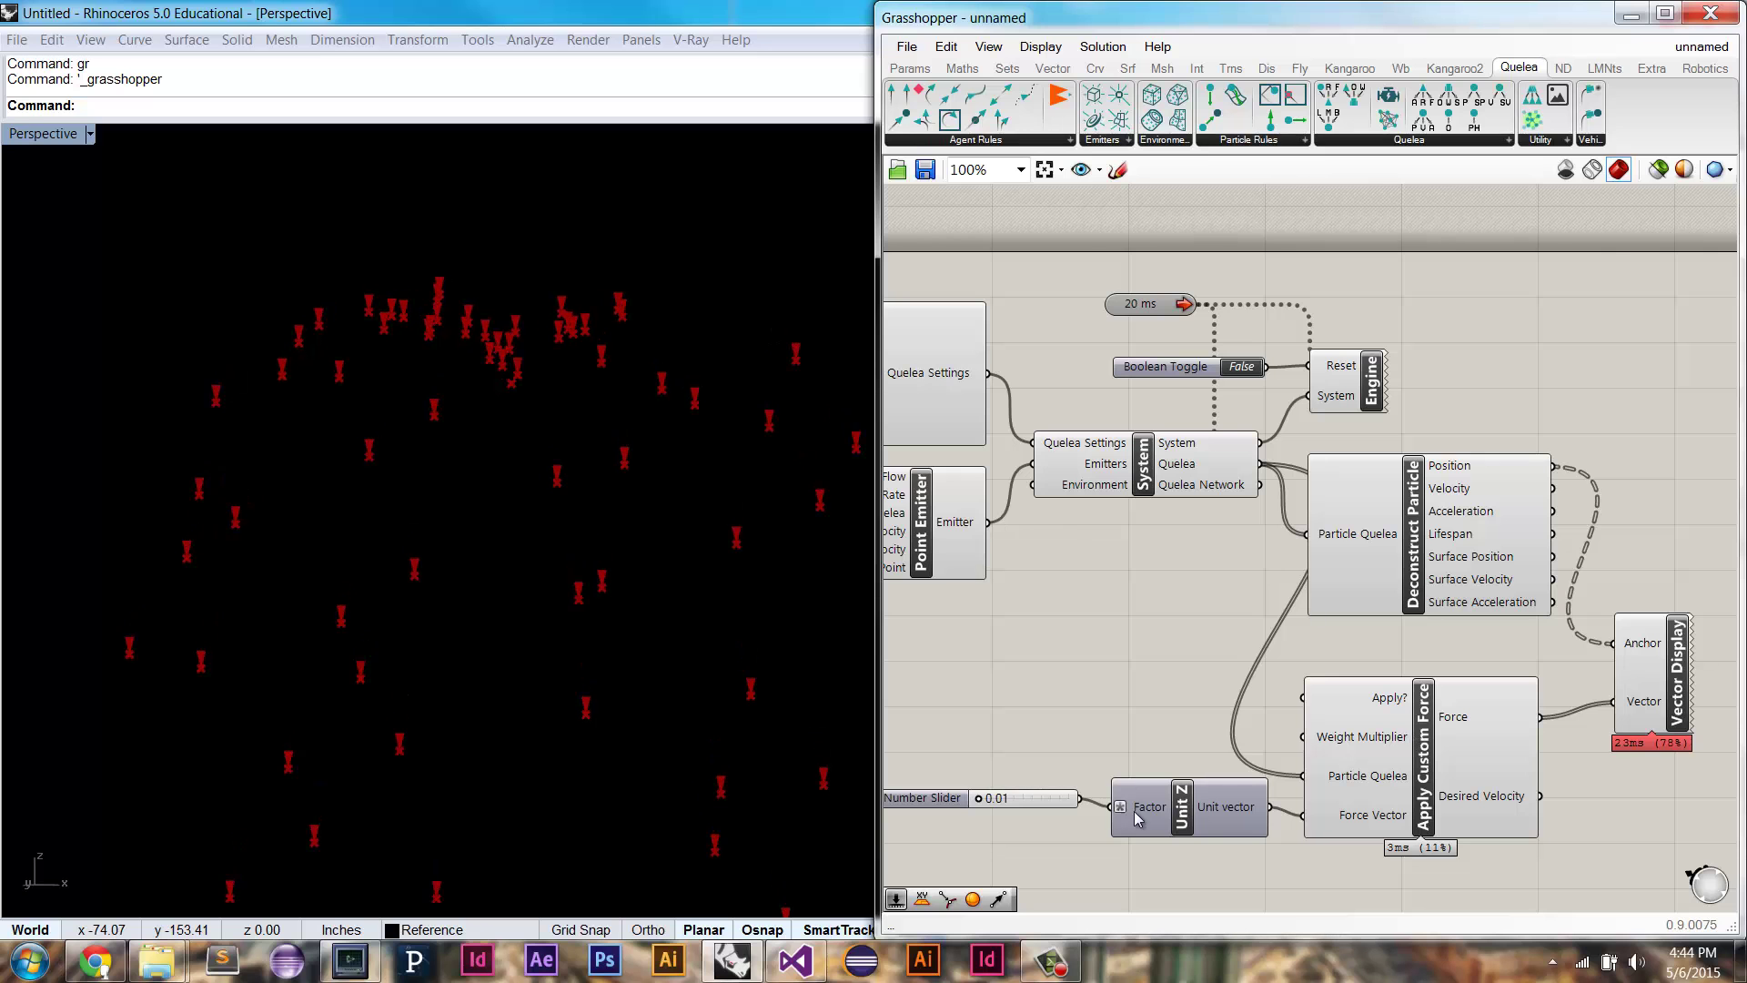
click(1643, 651)
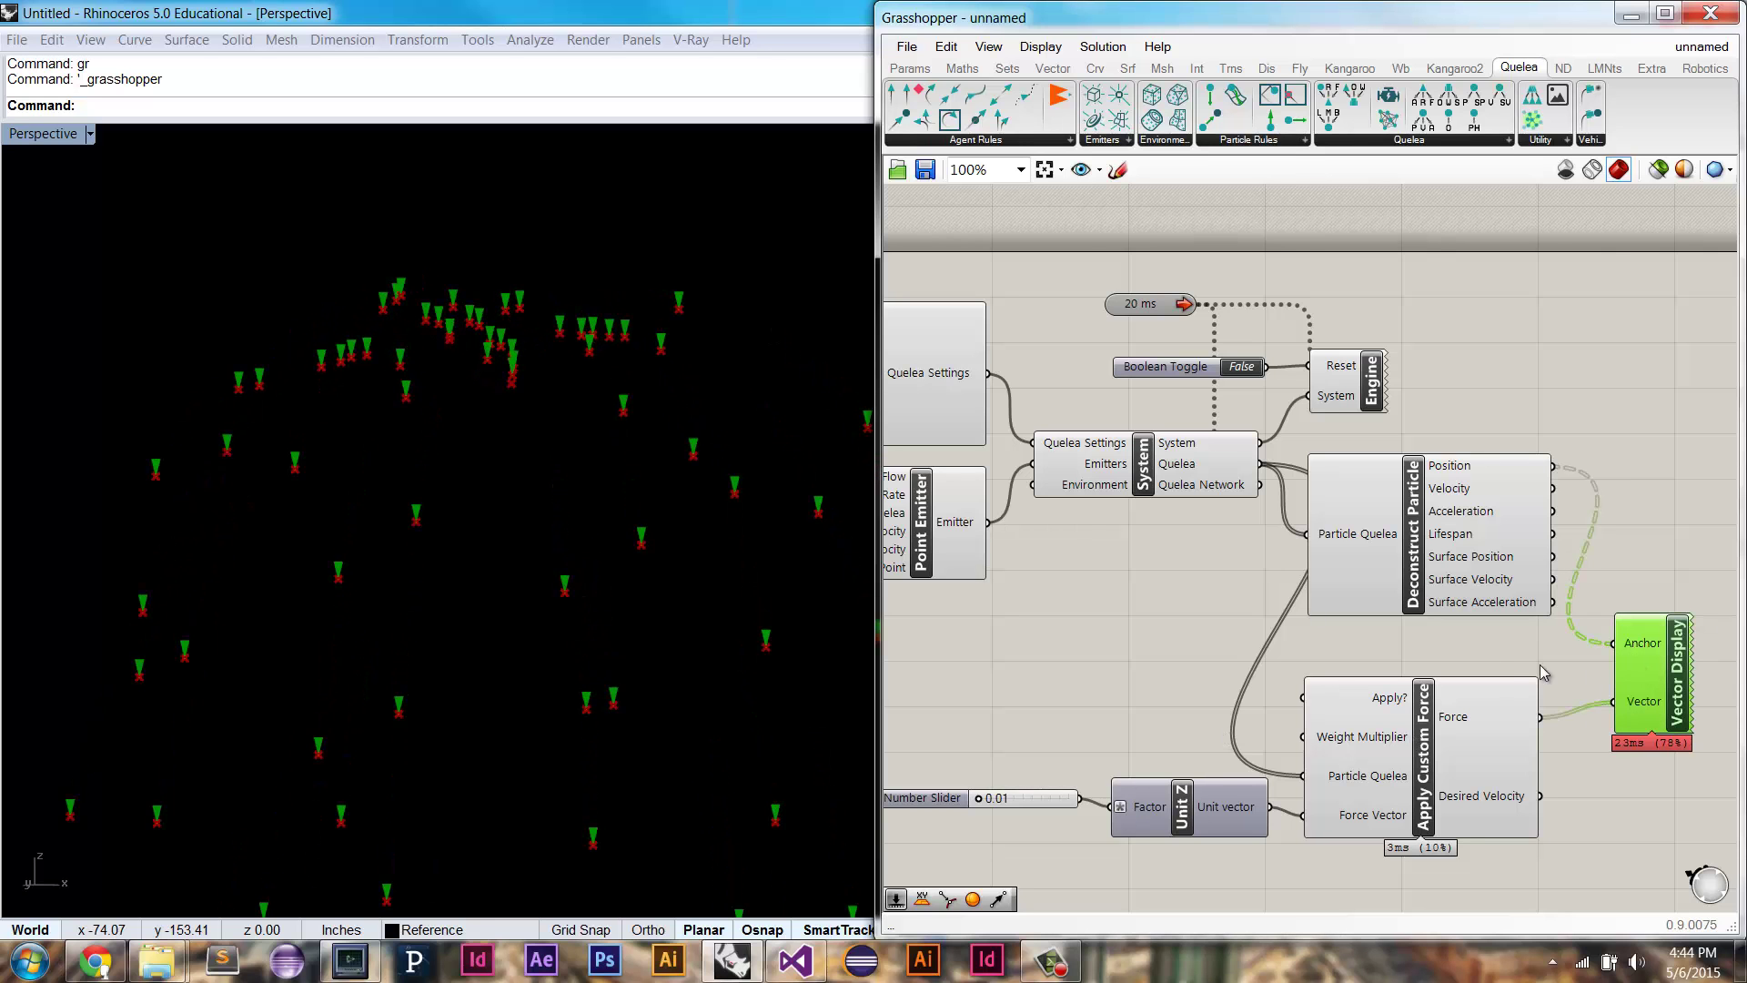
right_click(1641, 647)
click(1602, 450)
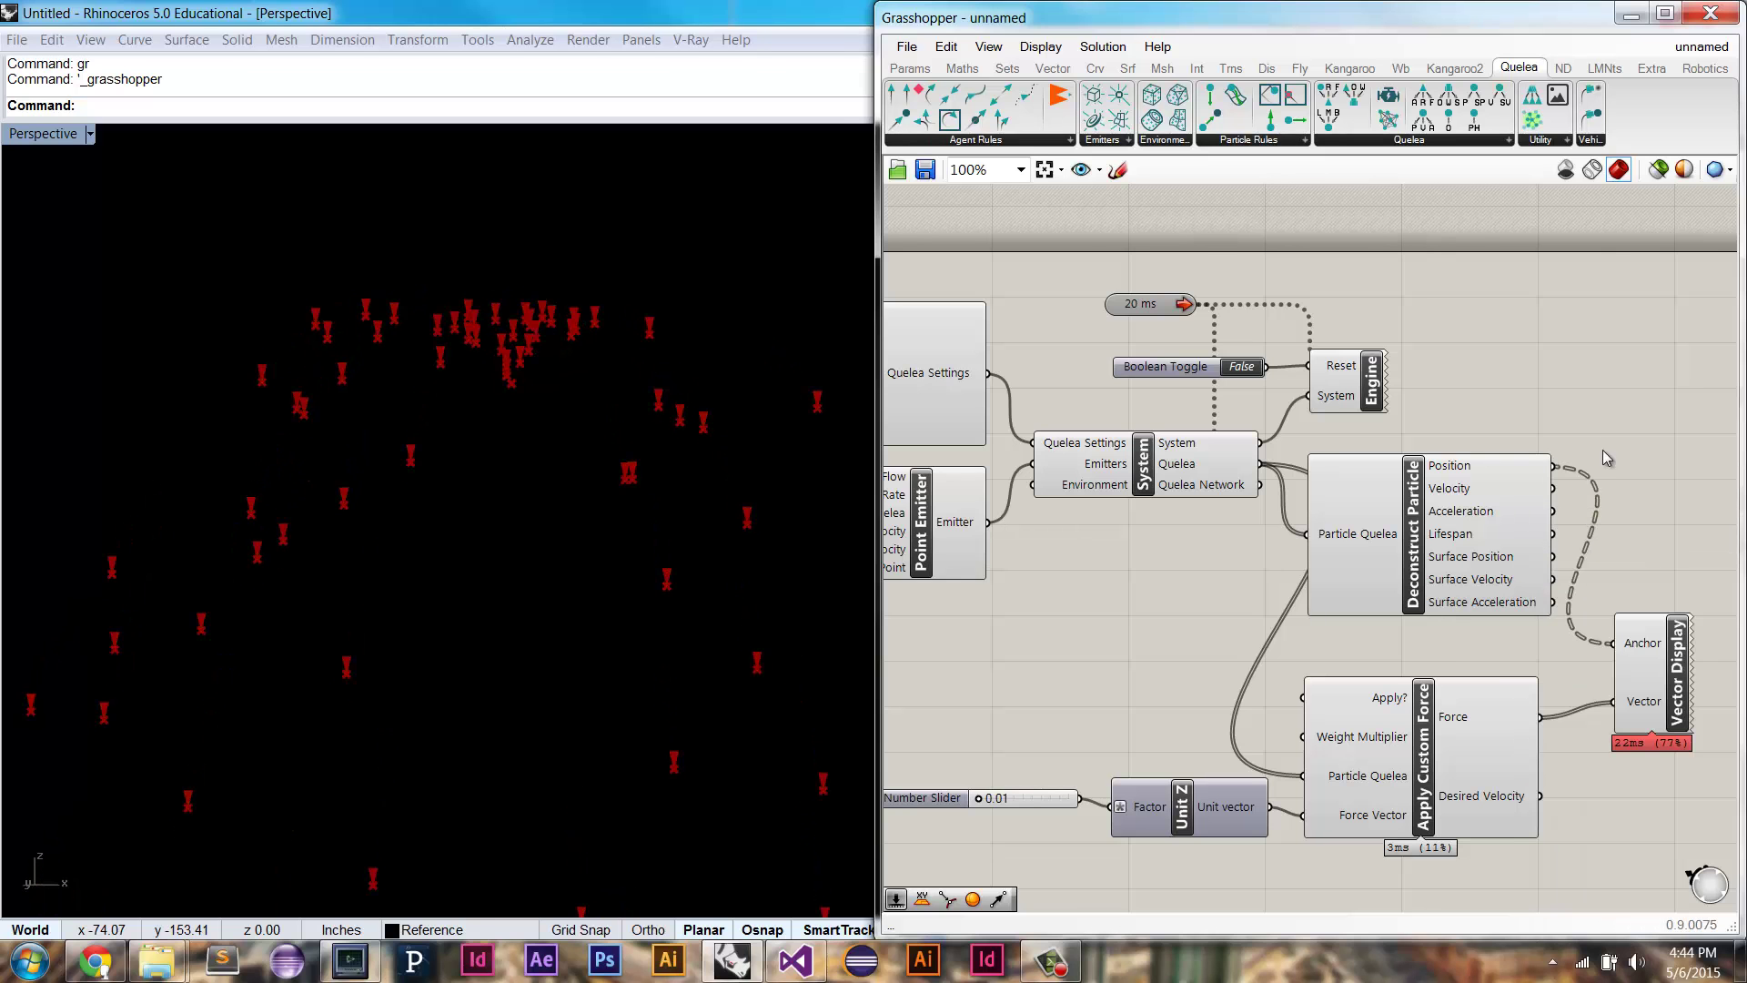
Step: Insert a List Item component between Deconstruct Particle's Position output and the Vector Display's Anchor input
double_click(1603, 450)
text(li)
click(1577, 428)
right_drag(1626, 492, 1517, 492)
drag(1538, 497, 1593, 521)
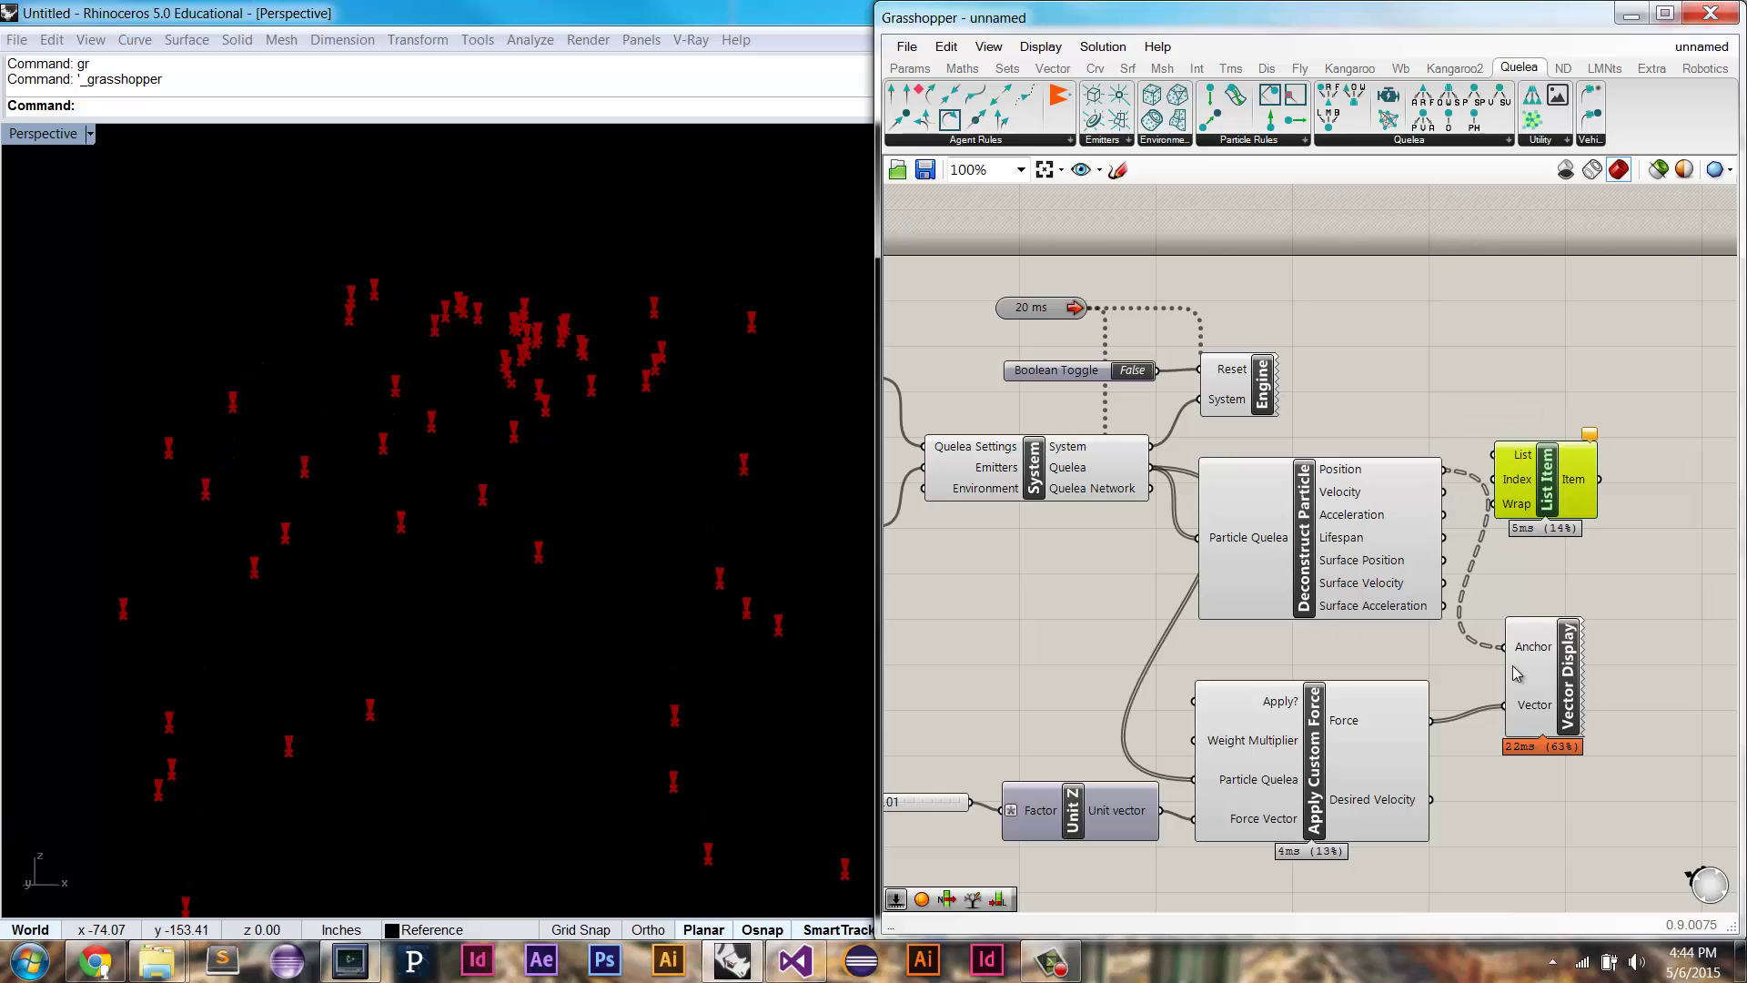
drag(1545, 678, 1663, 681)
drag(1445, 470, 1494, 454)
drag(1599, 479, 1622, 650)
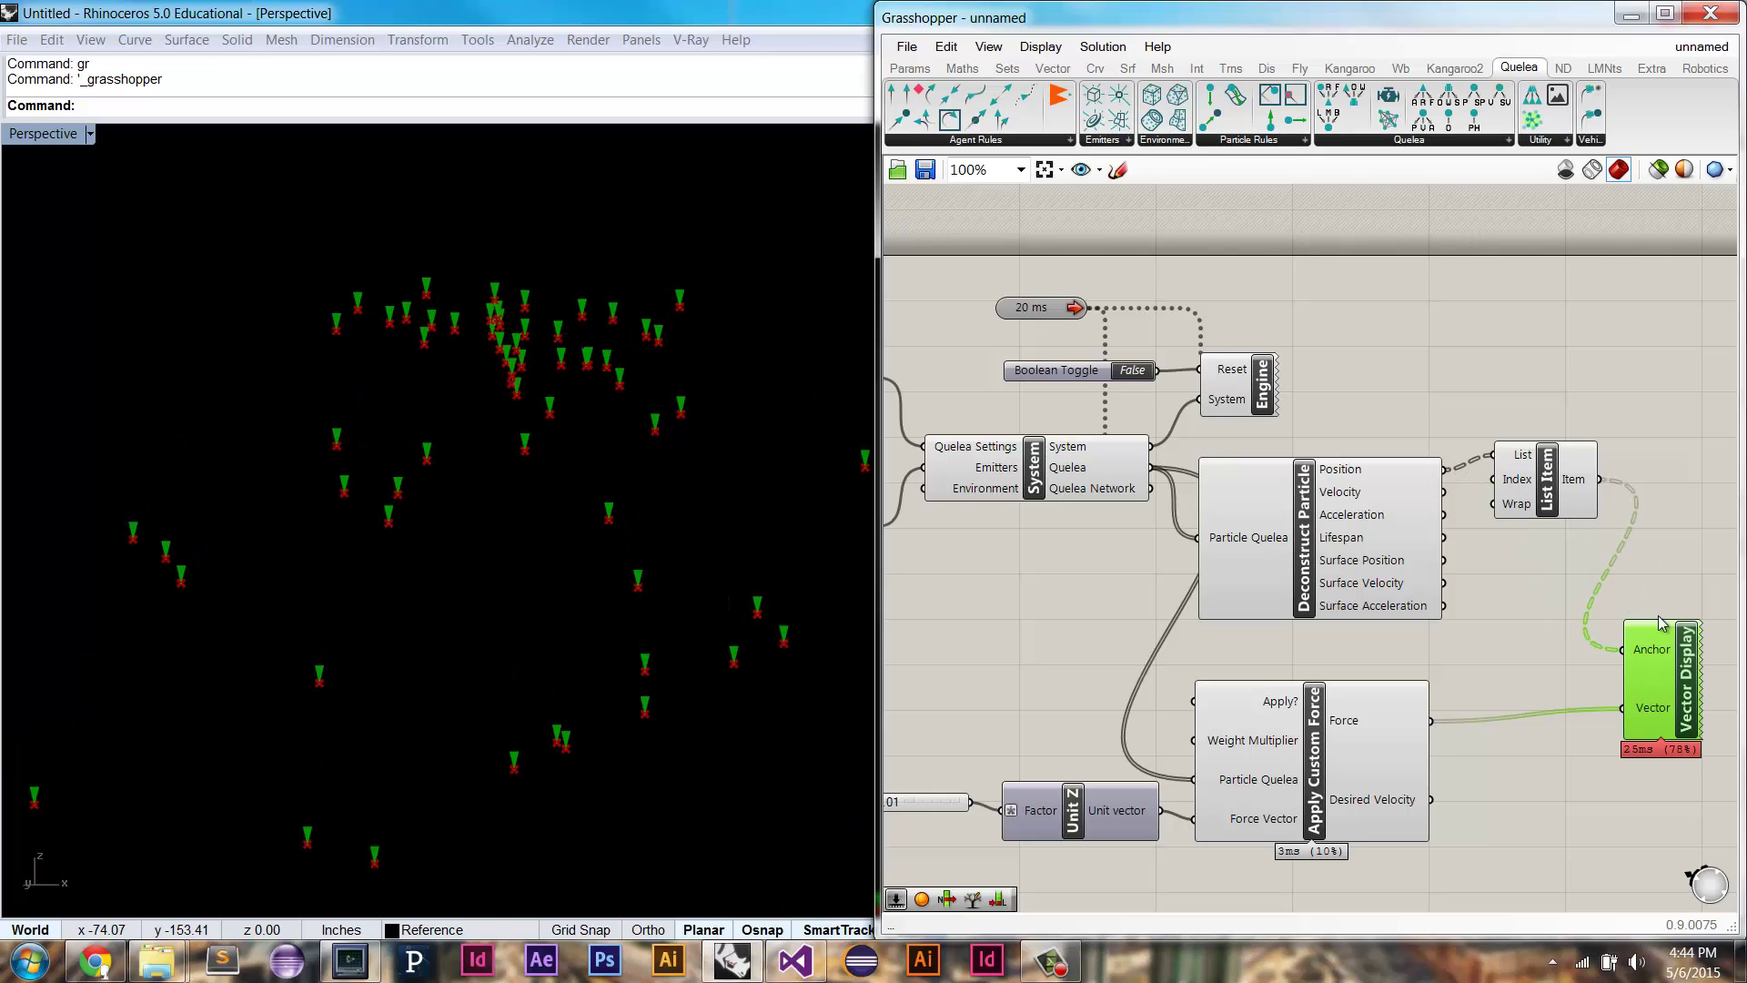
Step: Flatten the List Item output and replace the Vector Display's Vector source with Deconstruct Particle's Velocity output
right_click(1599, 480)
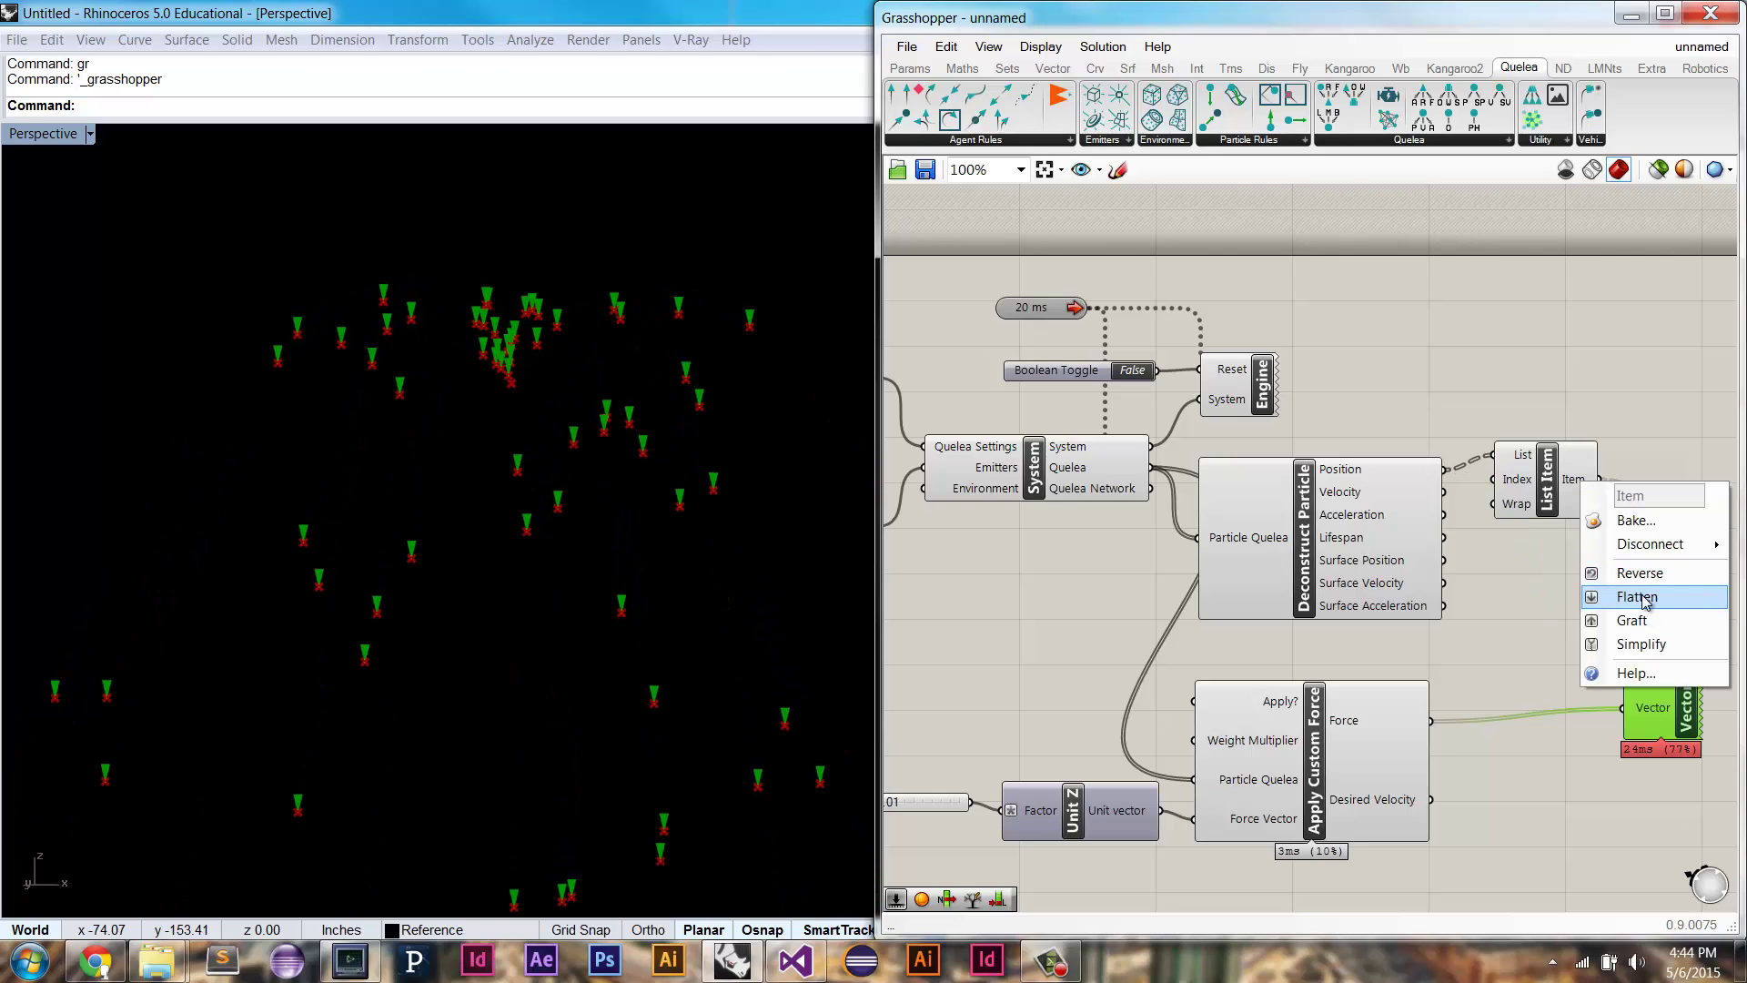
click(1638, 597)
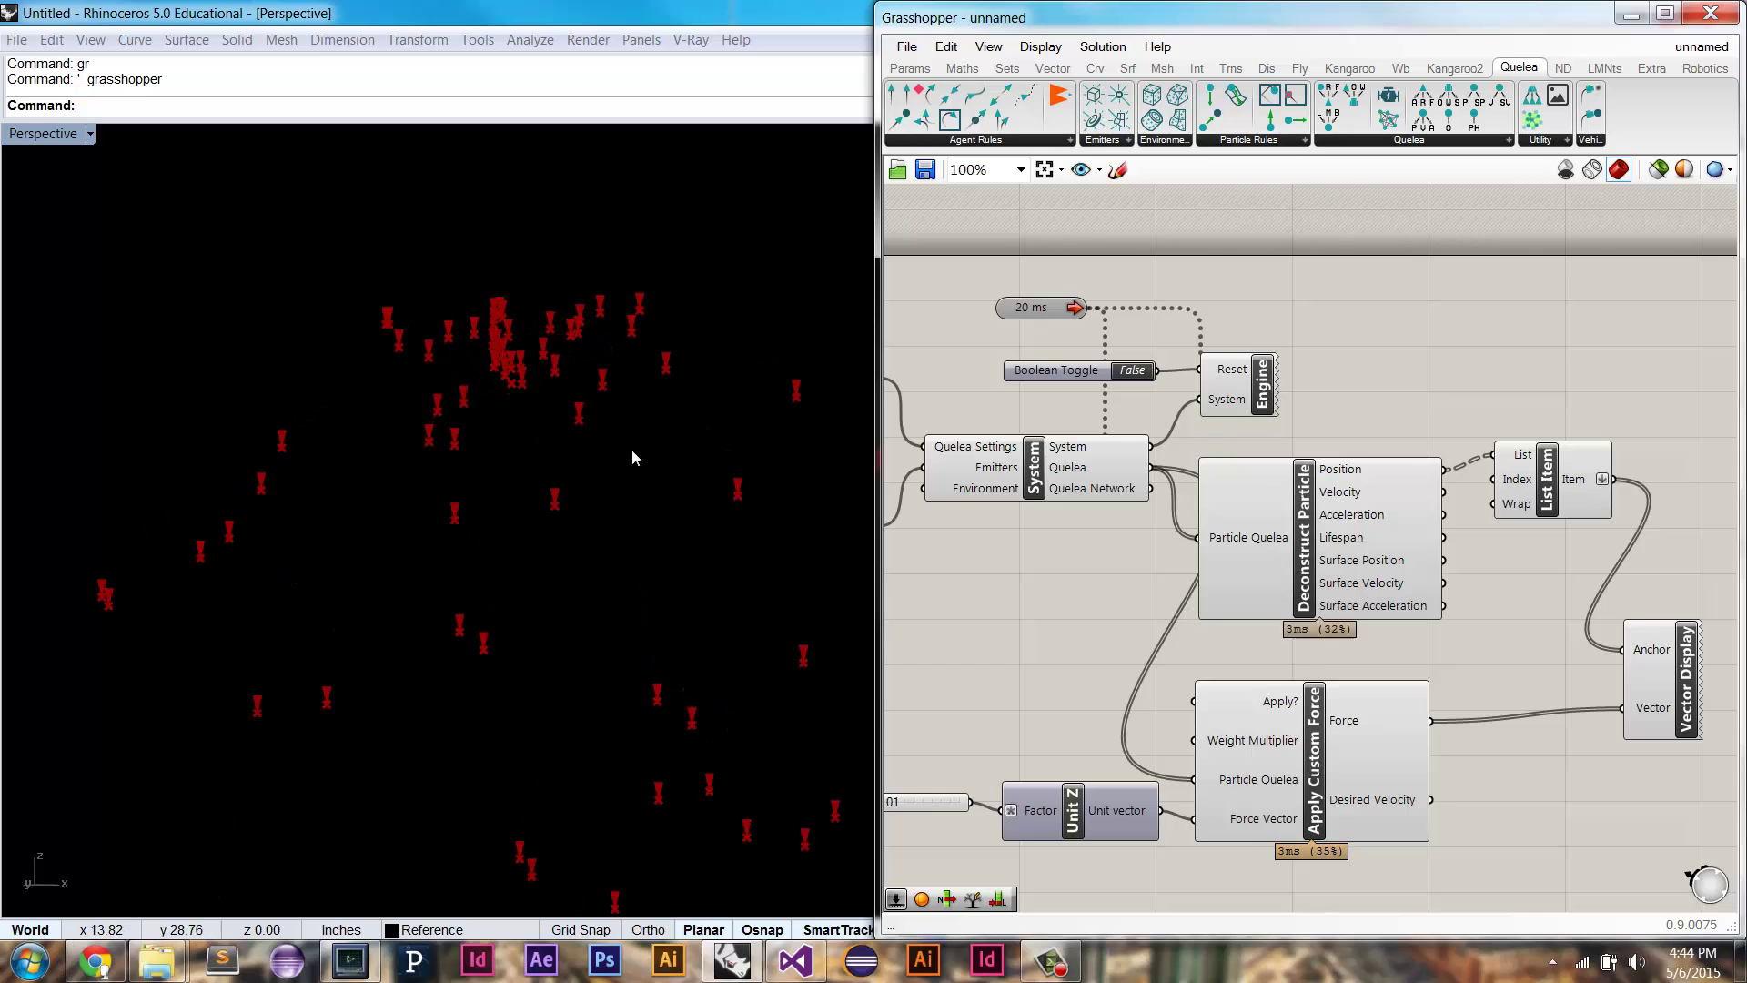
right_drag(1466, 621, 1428, 599)
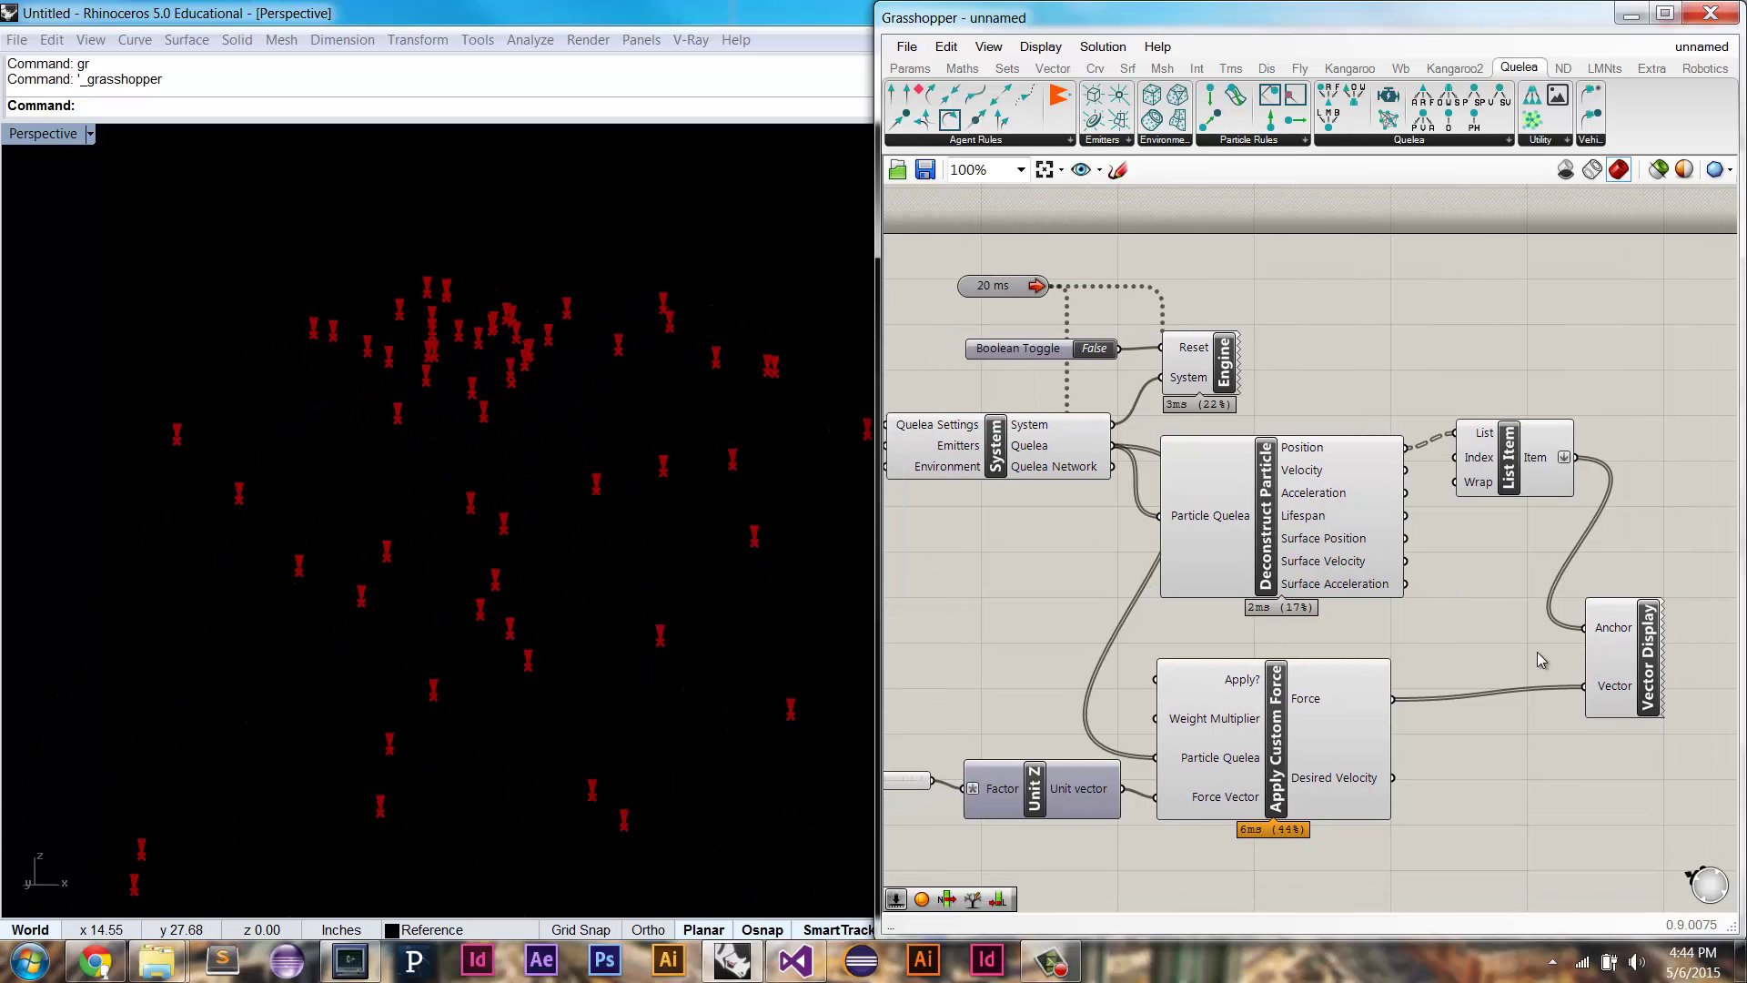
drag(1409, 471, 1581, 689)
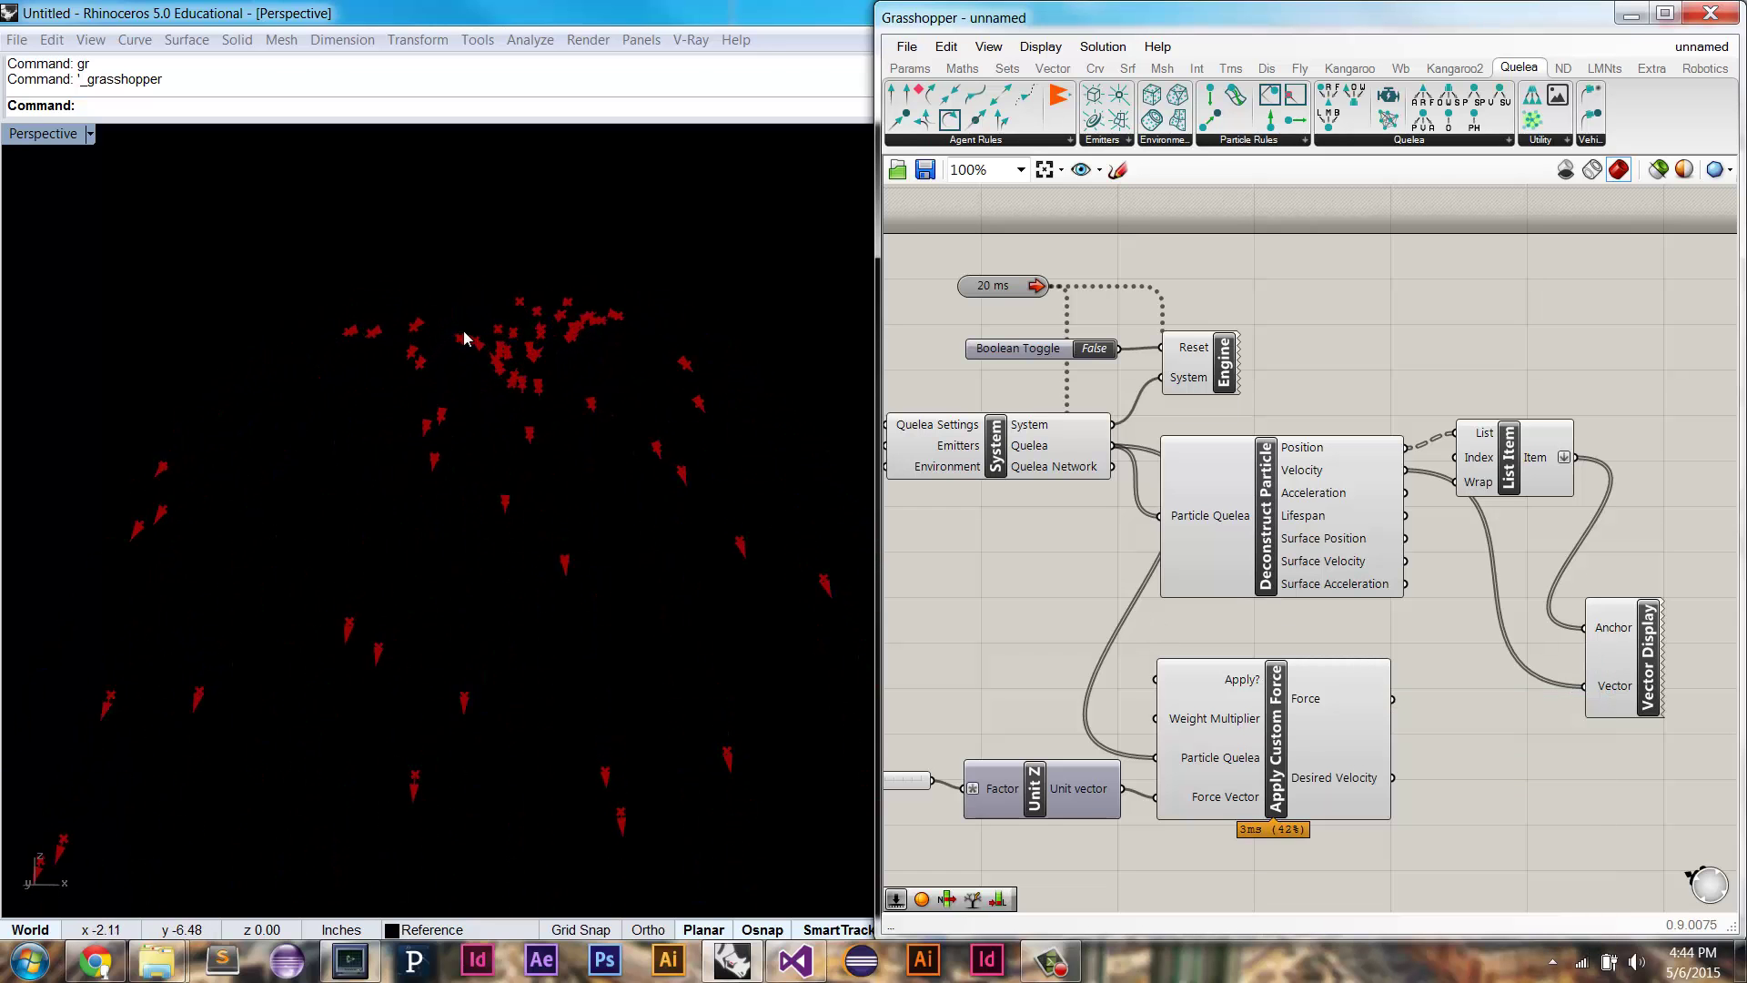
Step: Turn off the preview of Deconstruct Particle and List Item, and move the Vector Display closer to List Item
right_click(1271, 500)
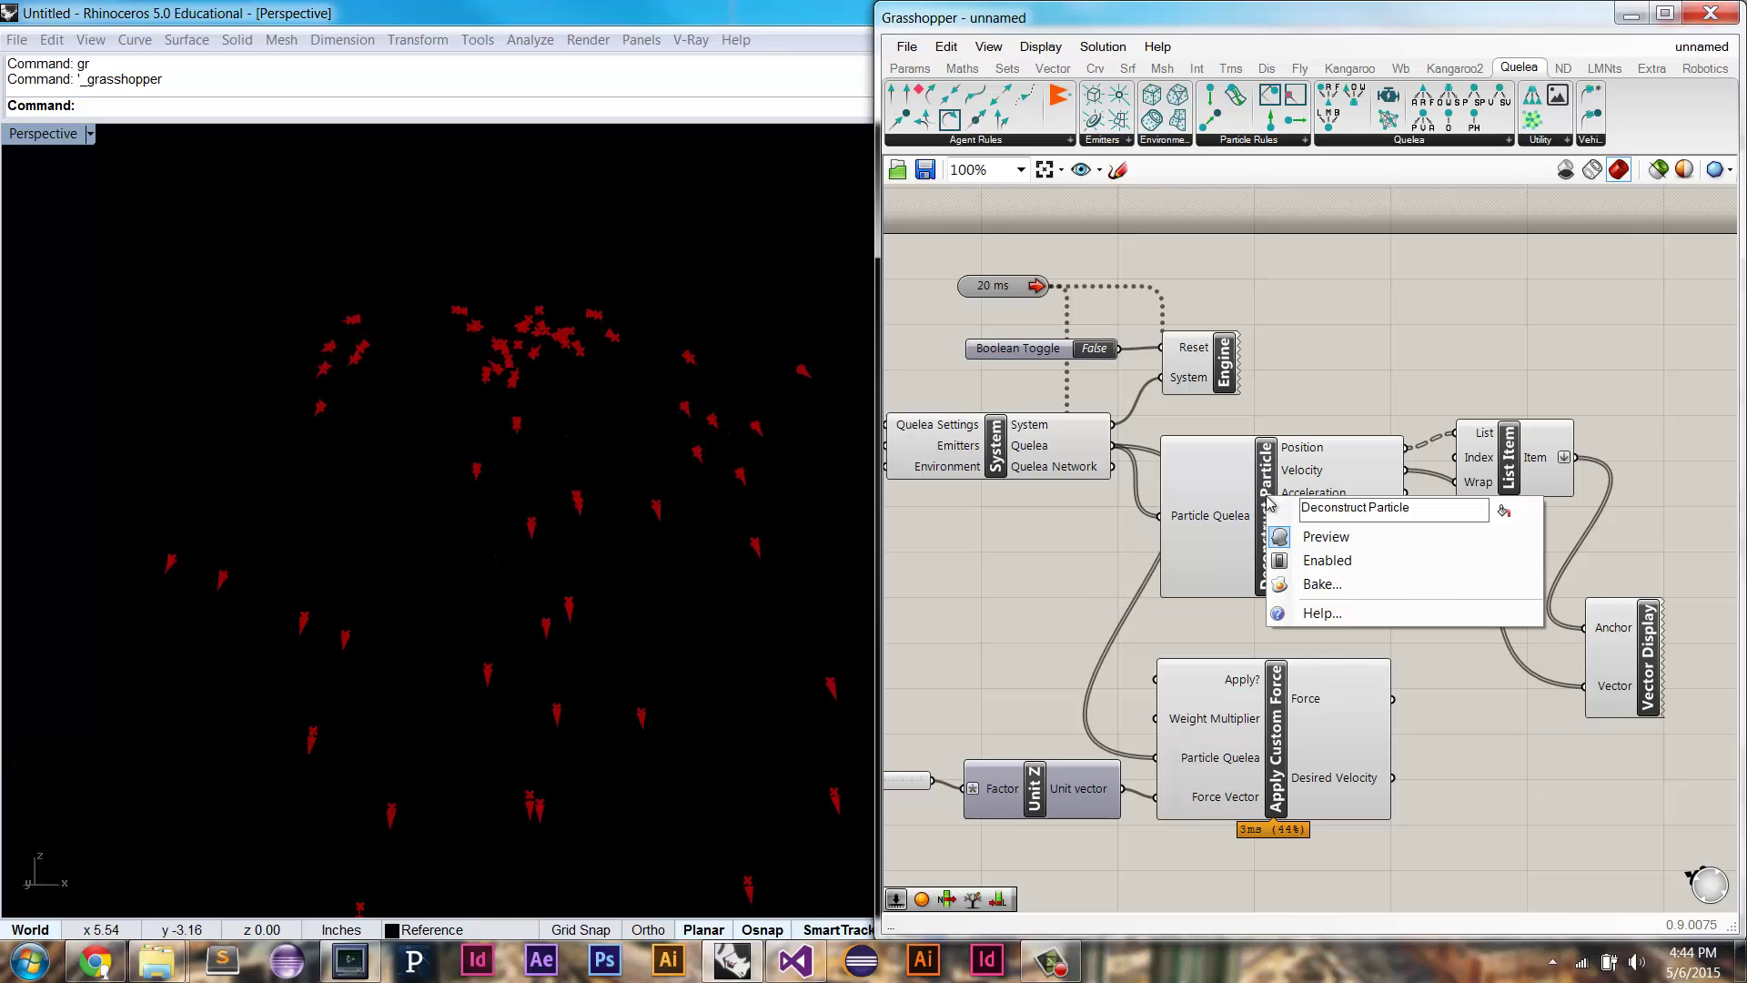
click(1436, 542)
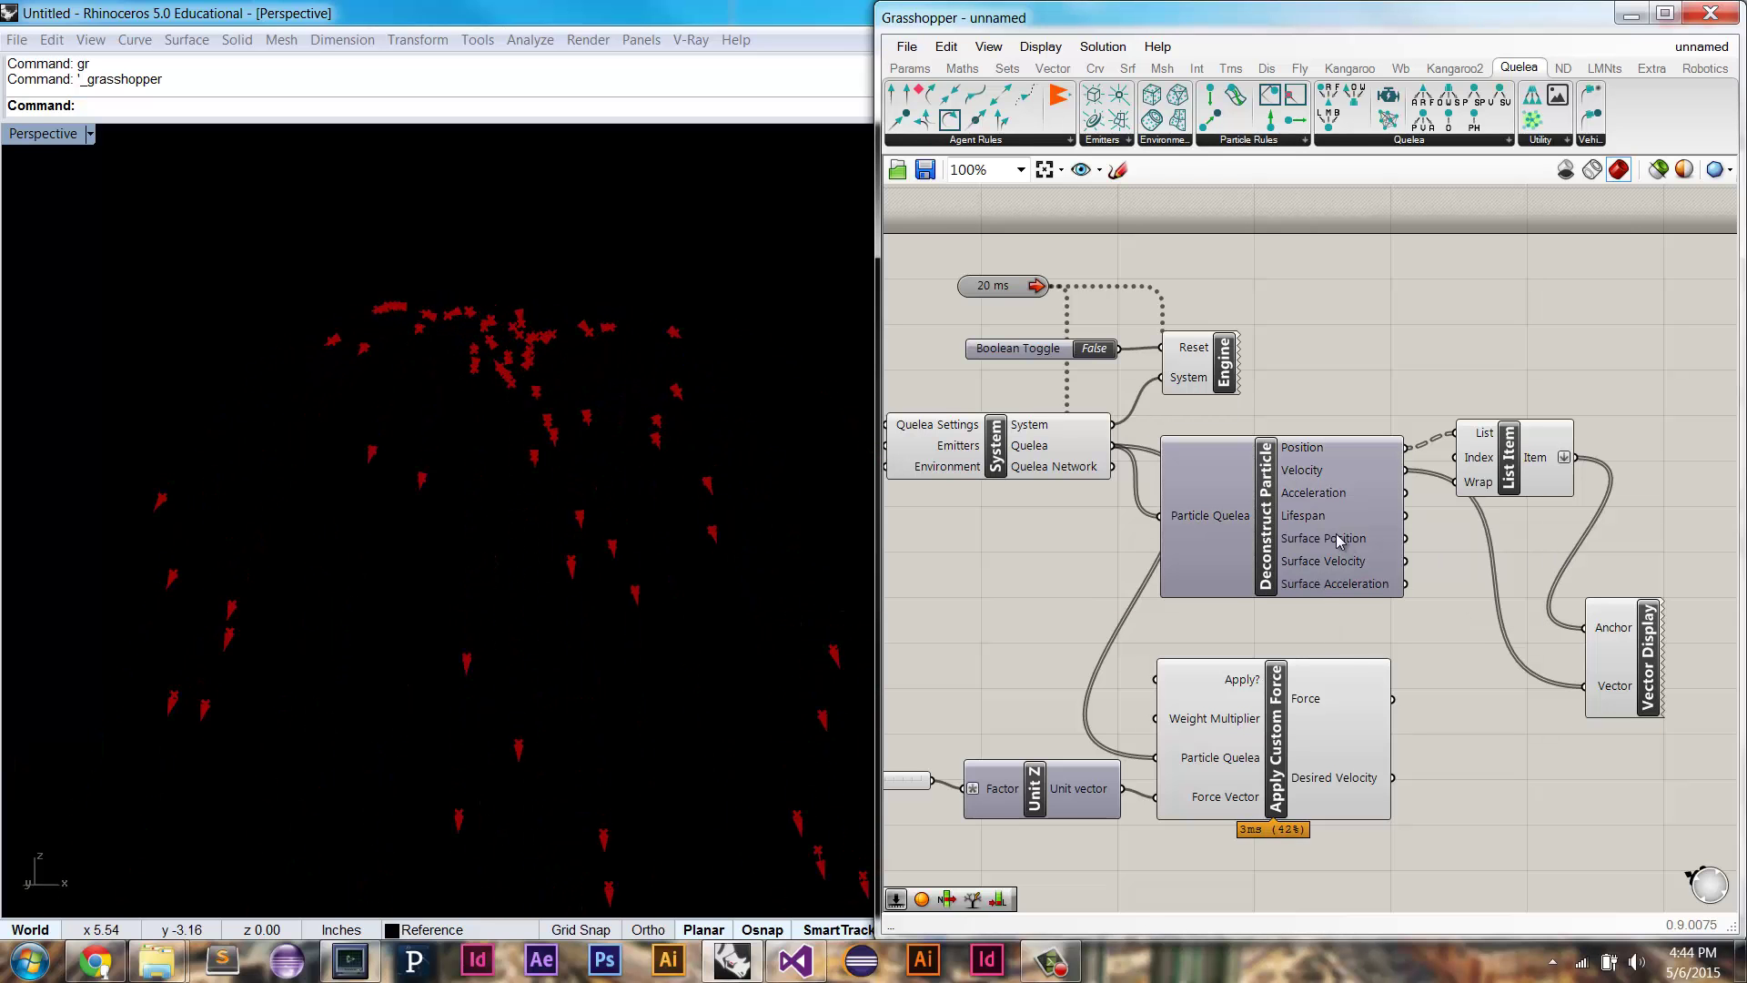
right_click(1479, 451)
click(1547, 482)
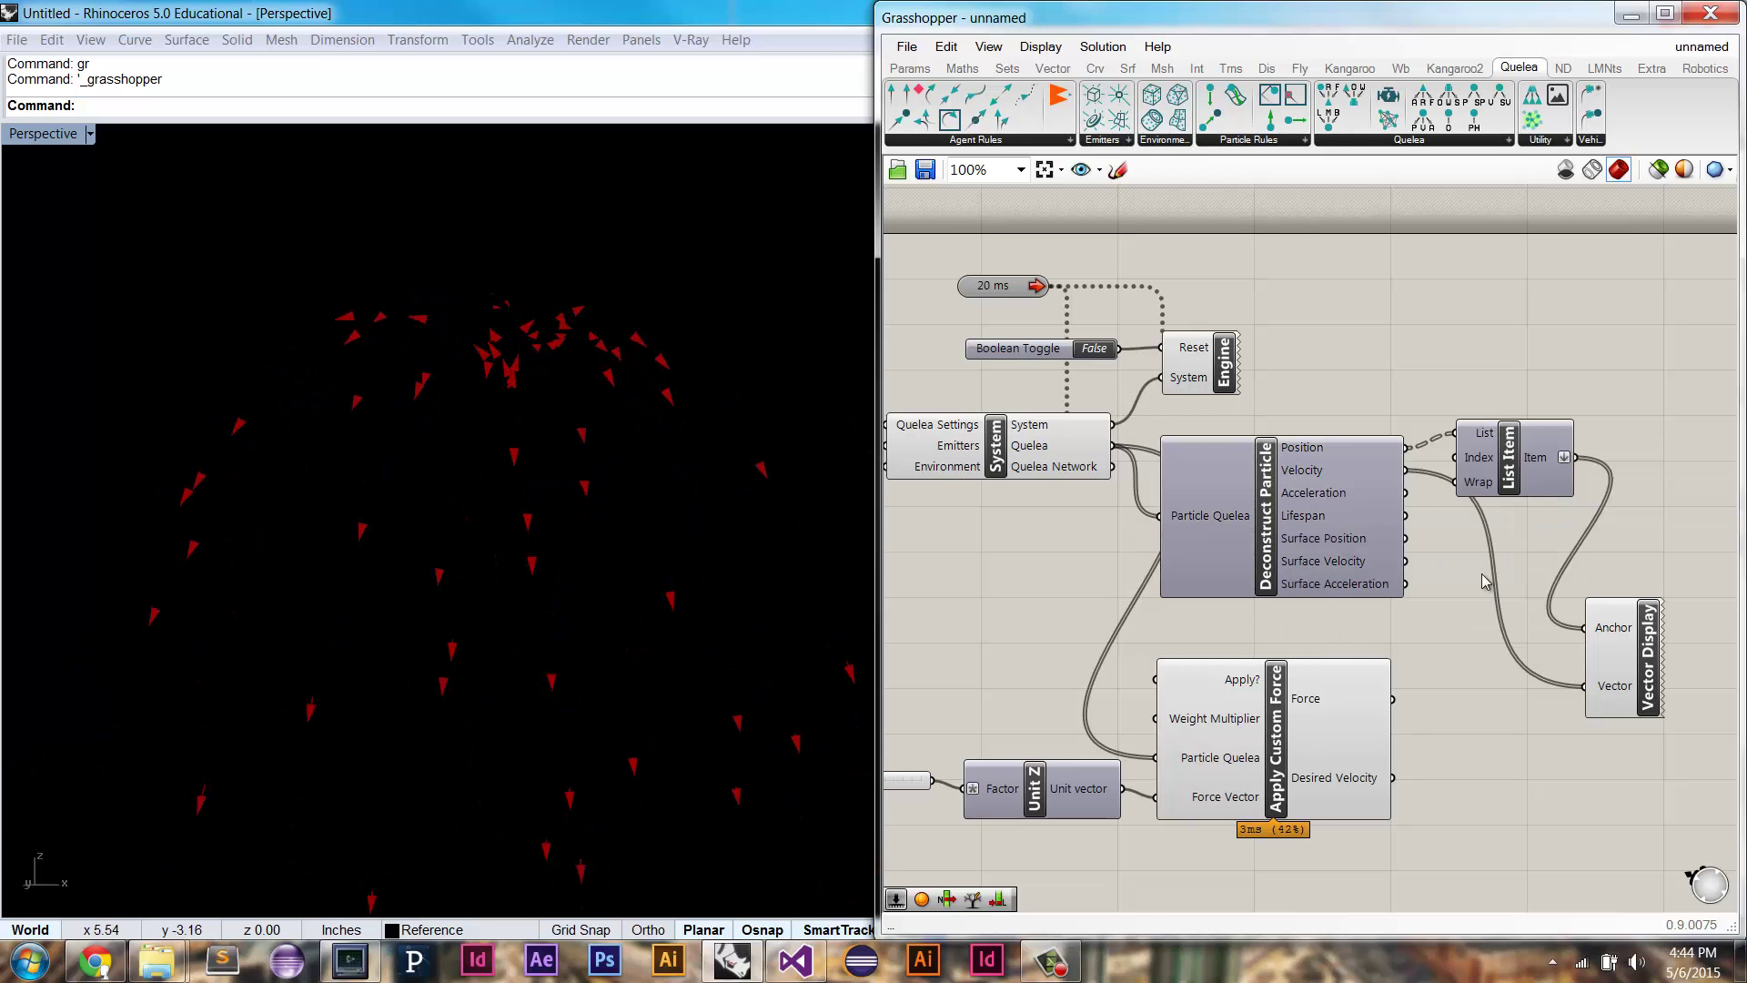
drag(1615, 700, 1641, 613)
click(1581, 647)
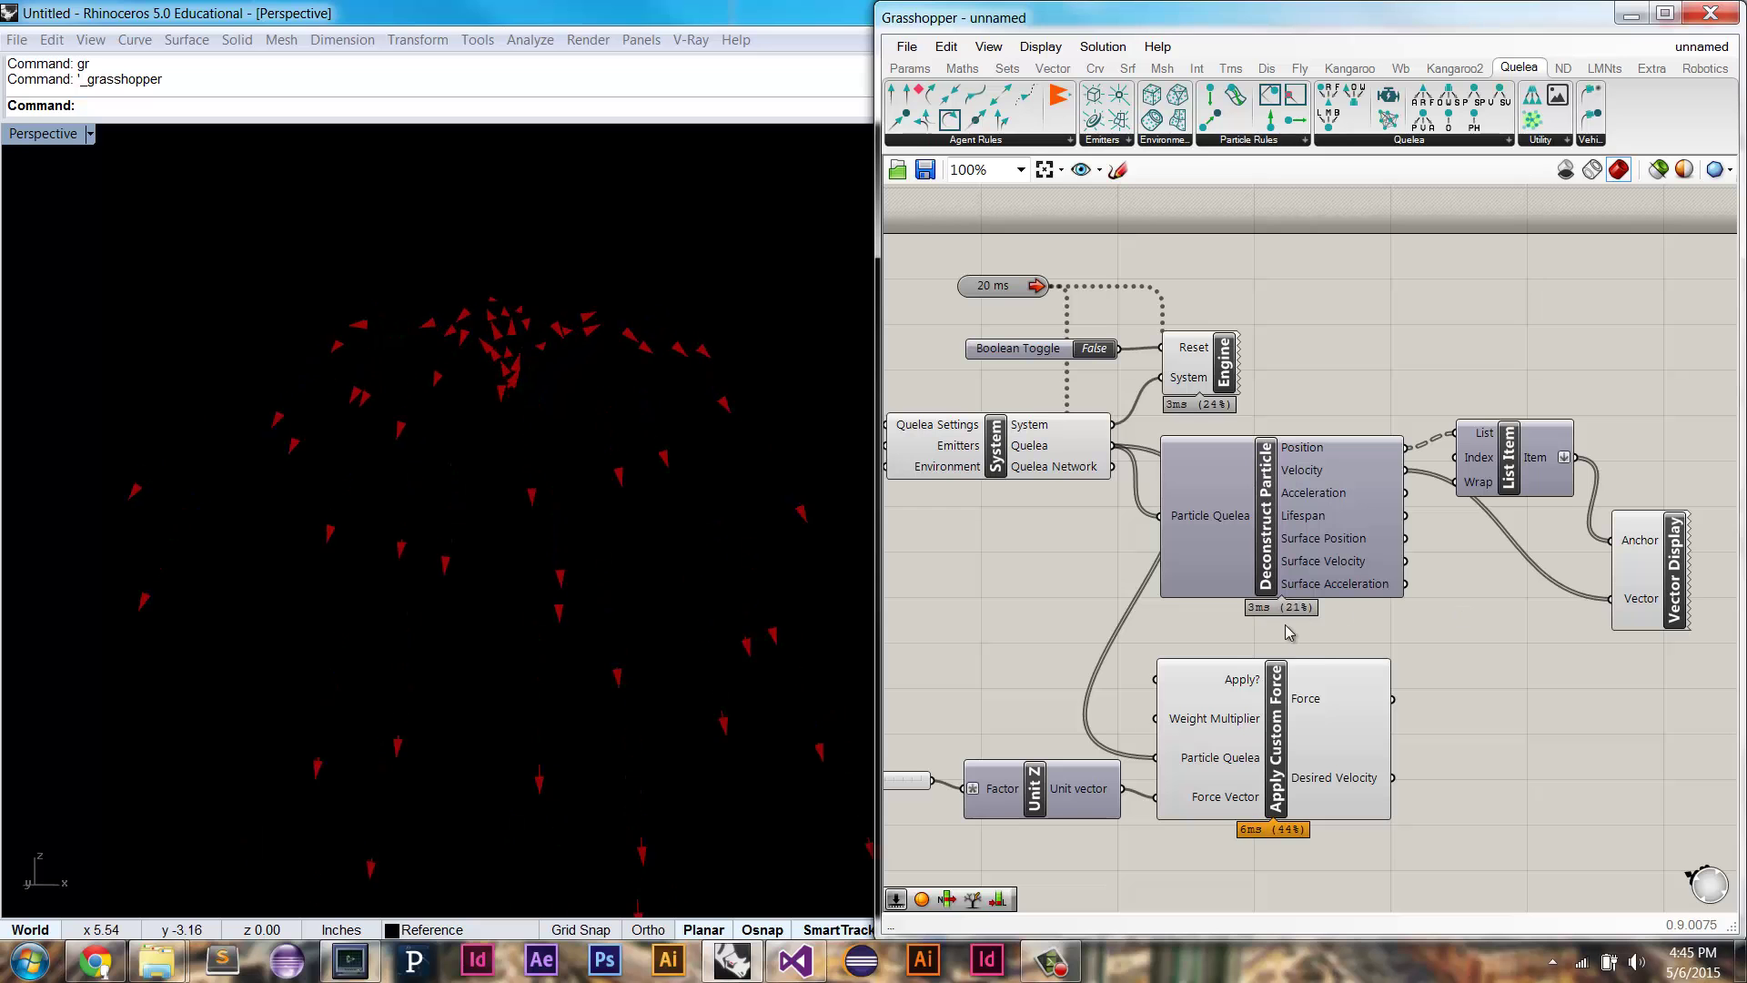
Step: Create a number slider set to 1.0 and wire it into the Weight Multiplier input of Apply Custom Force
mouse_move(1206, 719)
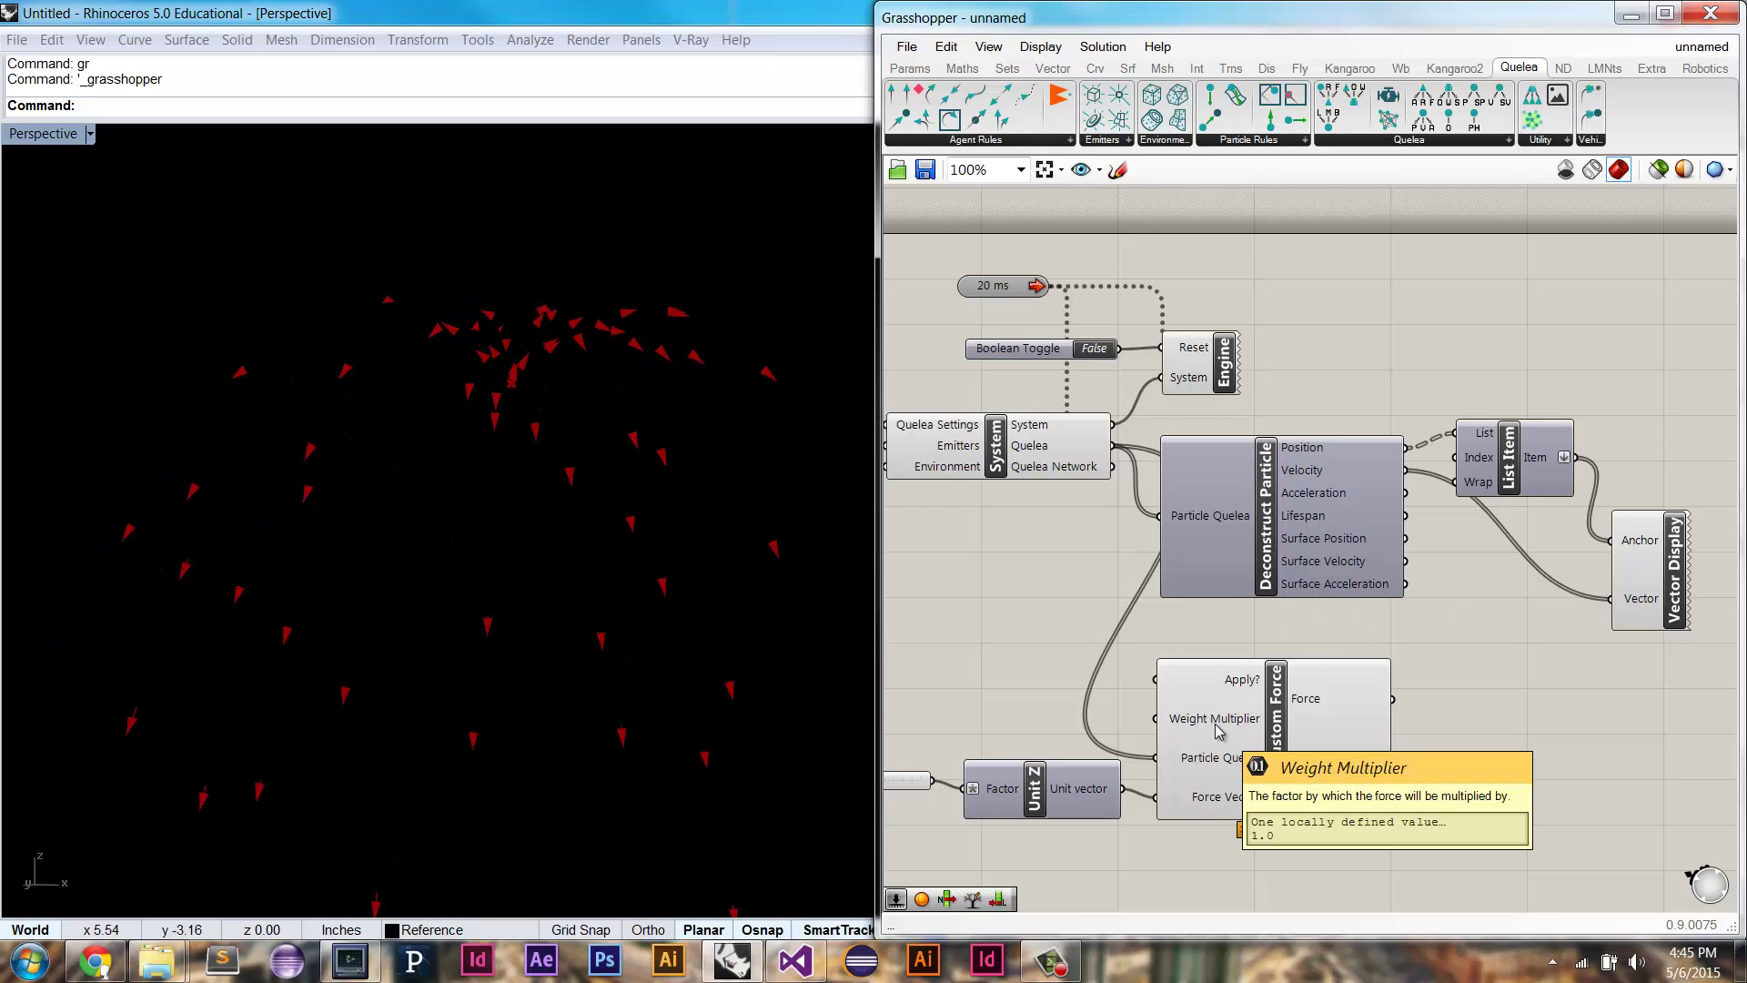
right_drag(1277, 709, 1357, 696)
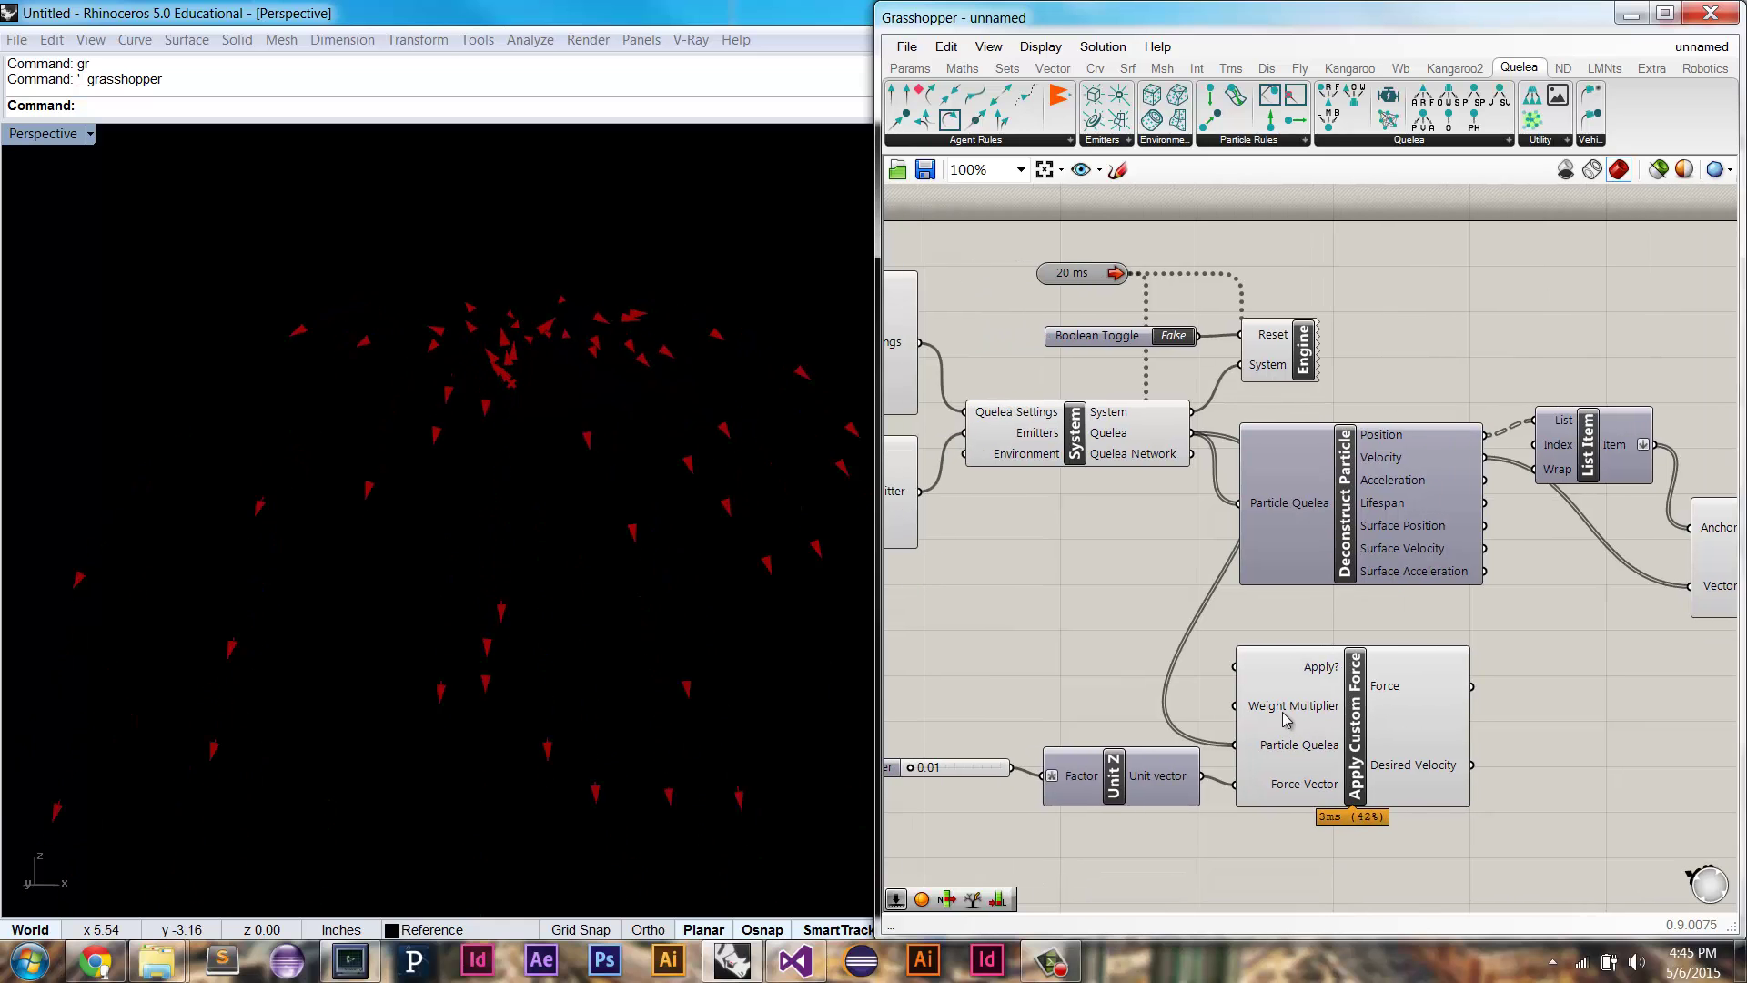
double_click(1083, 701)
text(1.0)
key(Return)
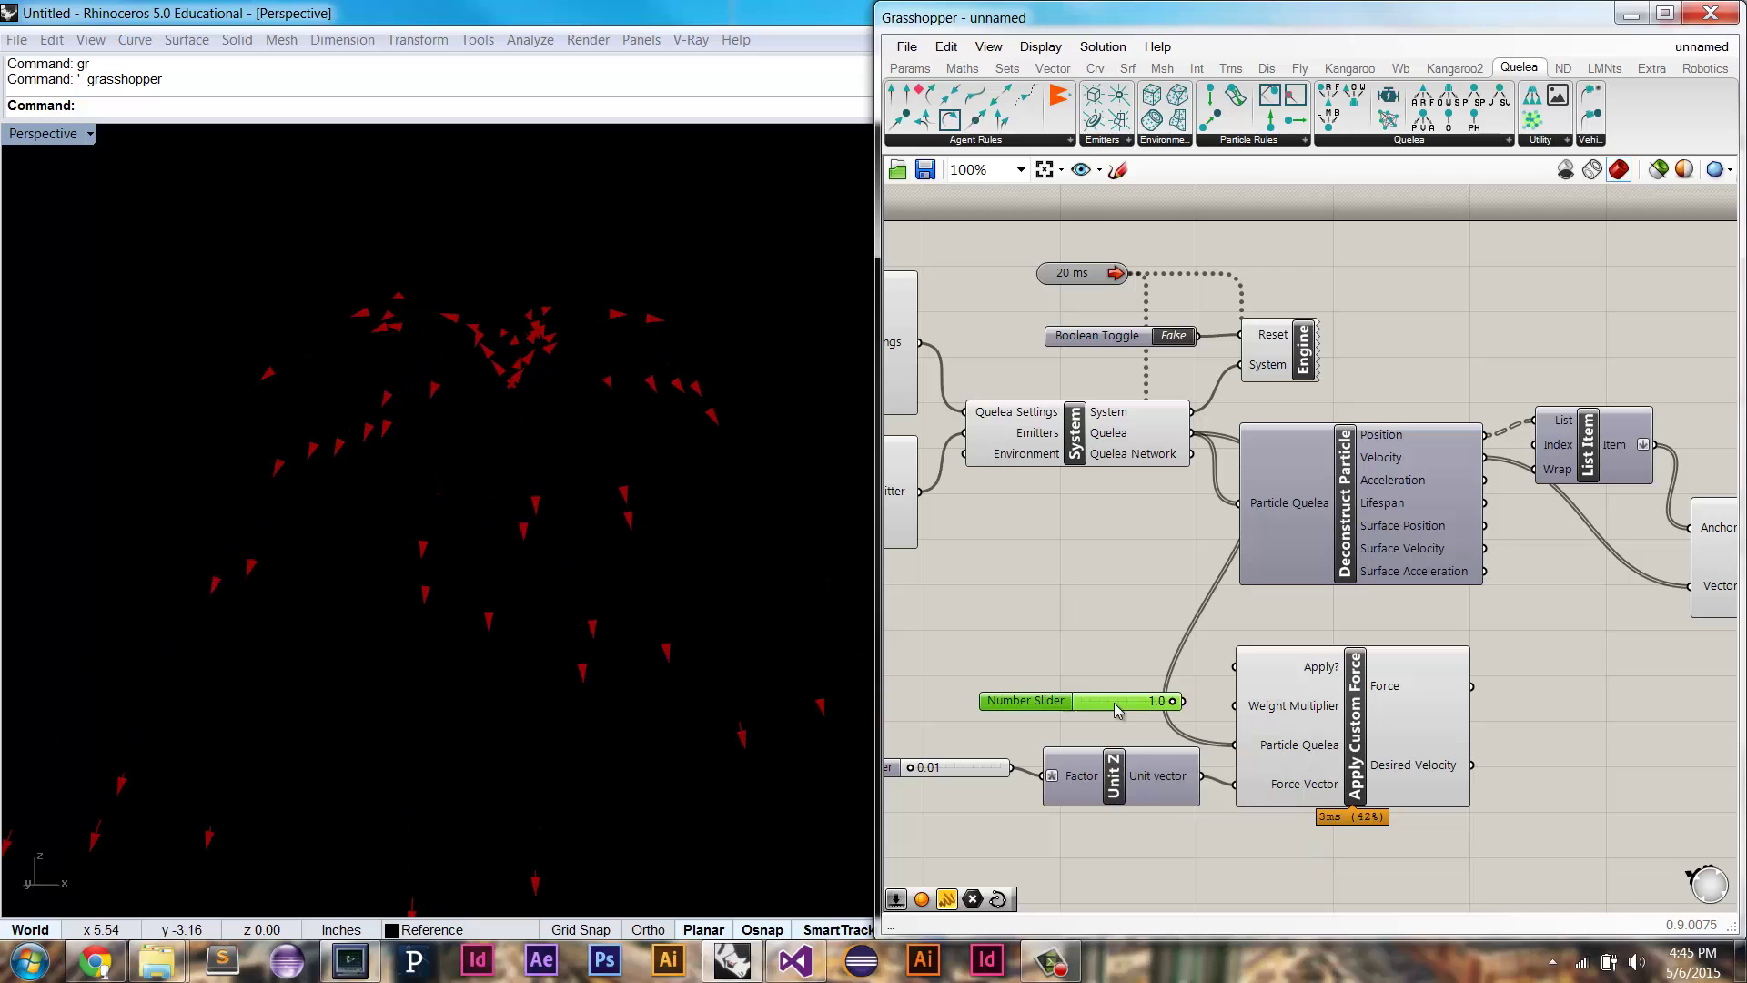
drag(1118, 708, 1252, 719)
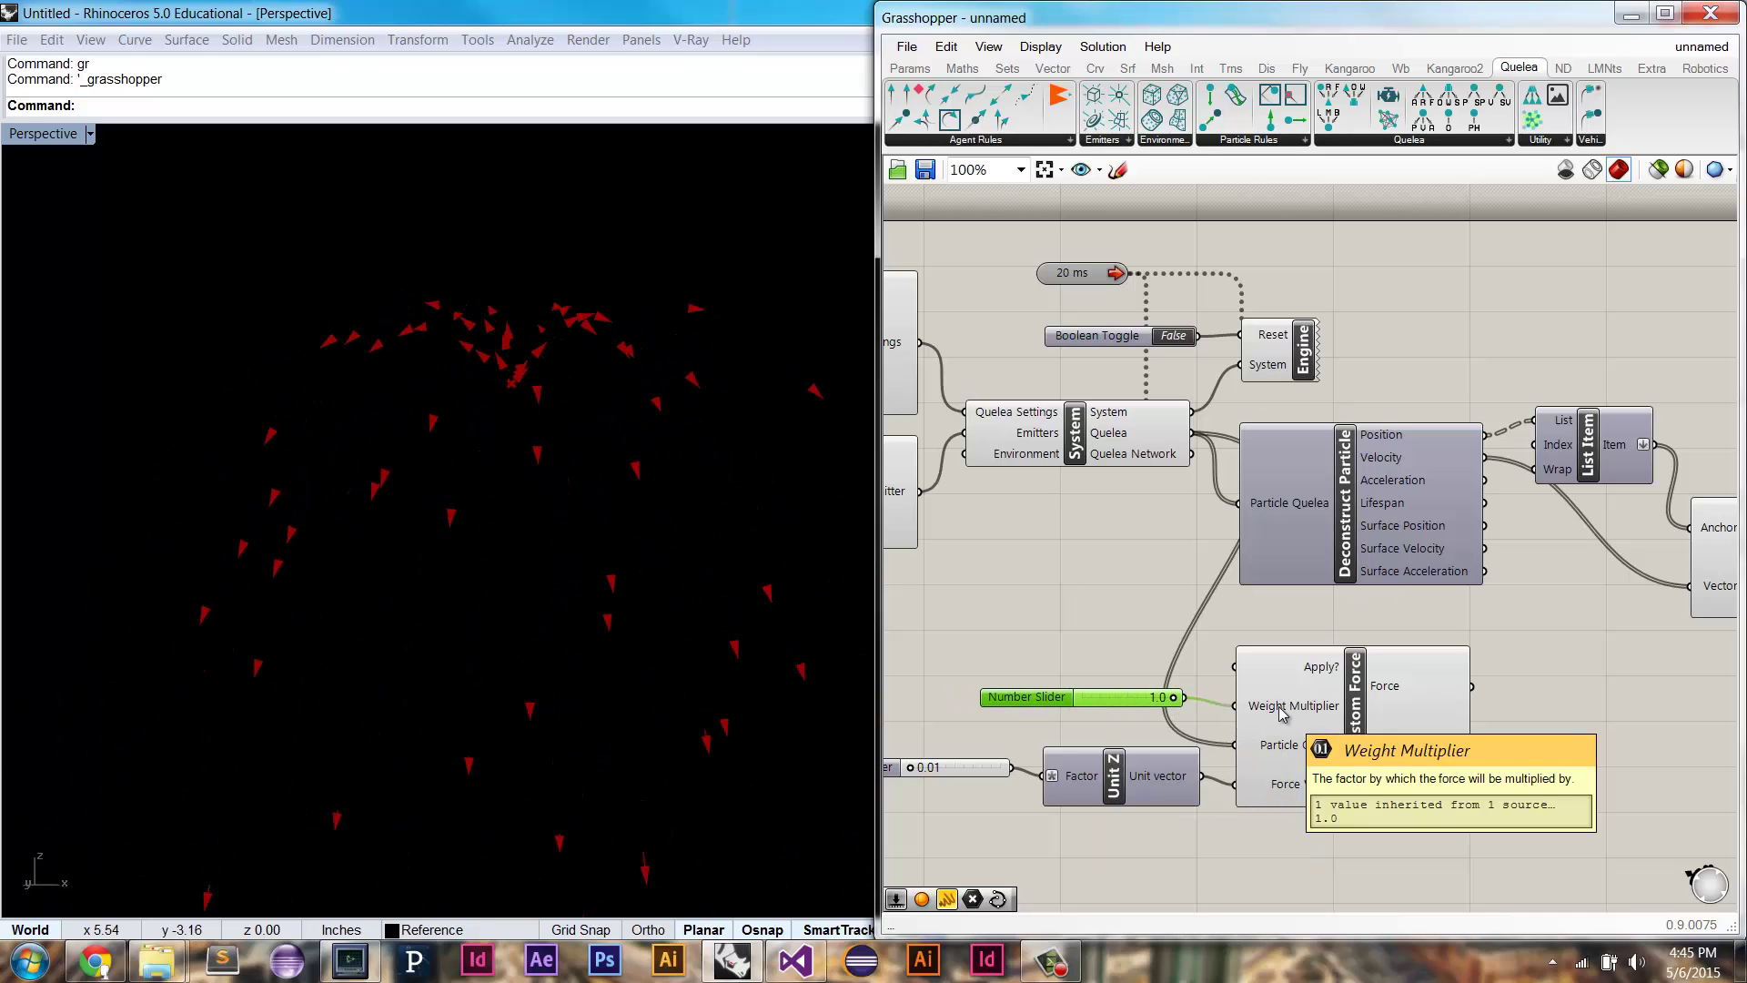
drag(1130, 699, 1131, 704)
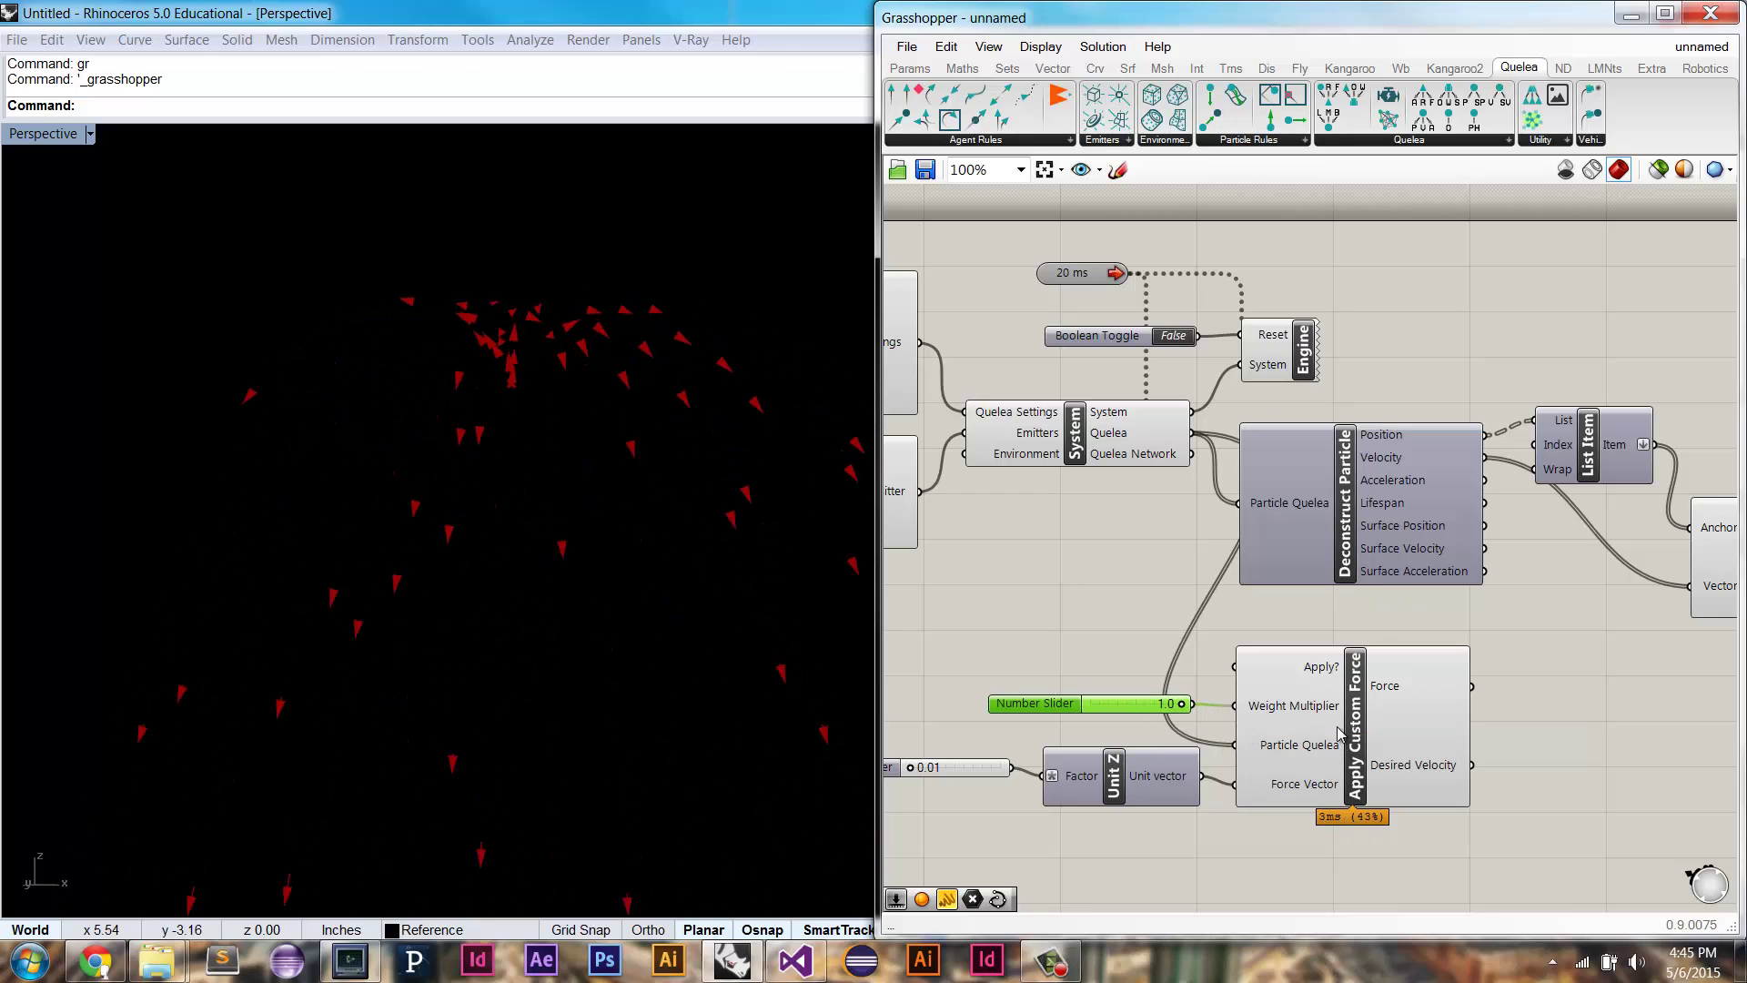
Step: Lower the Weight Multiplier slider to 0.5 and further to 0.0 to test a weaker force
drag(1180, 703, 1141, 711)
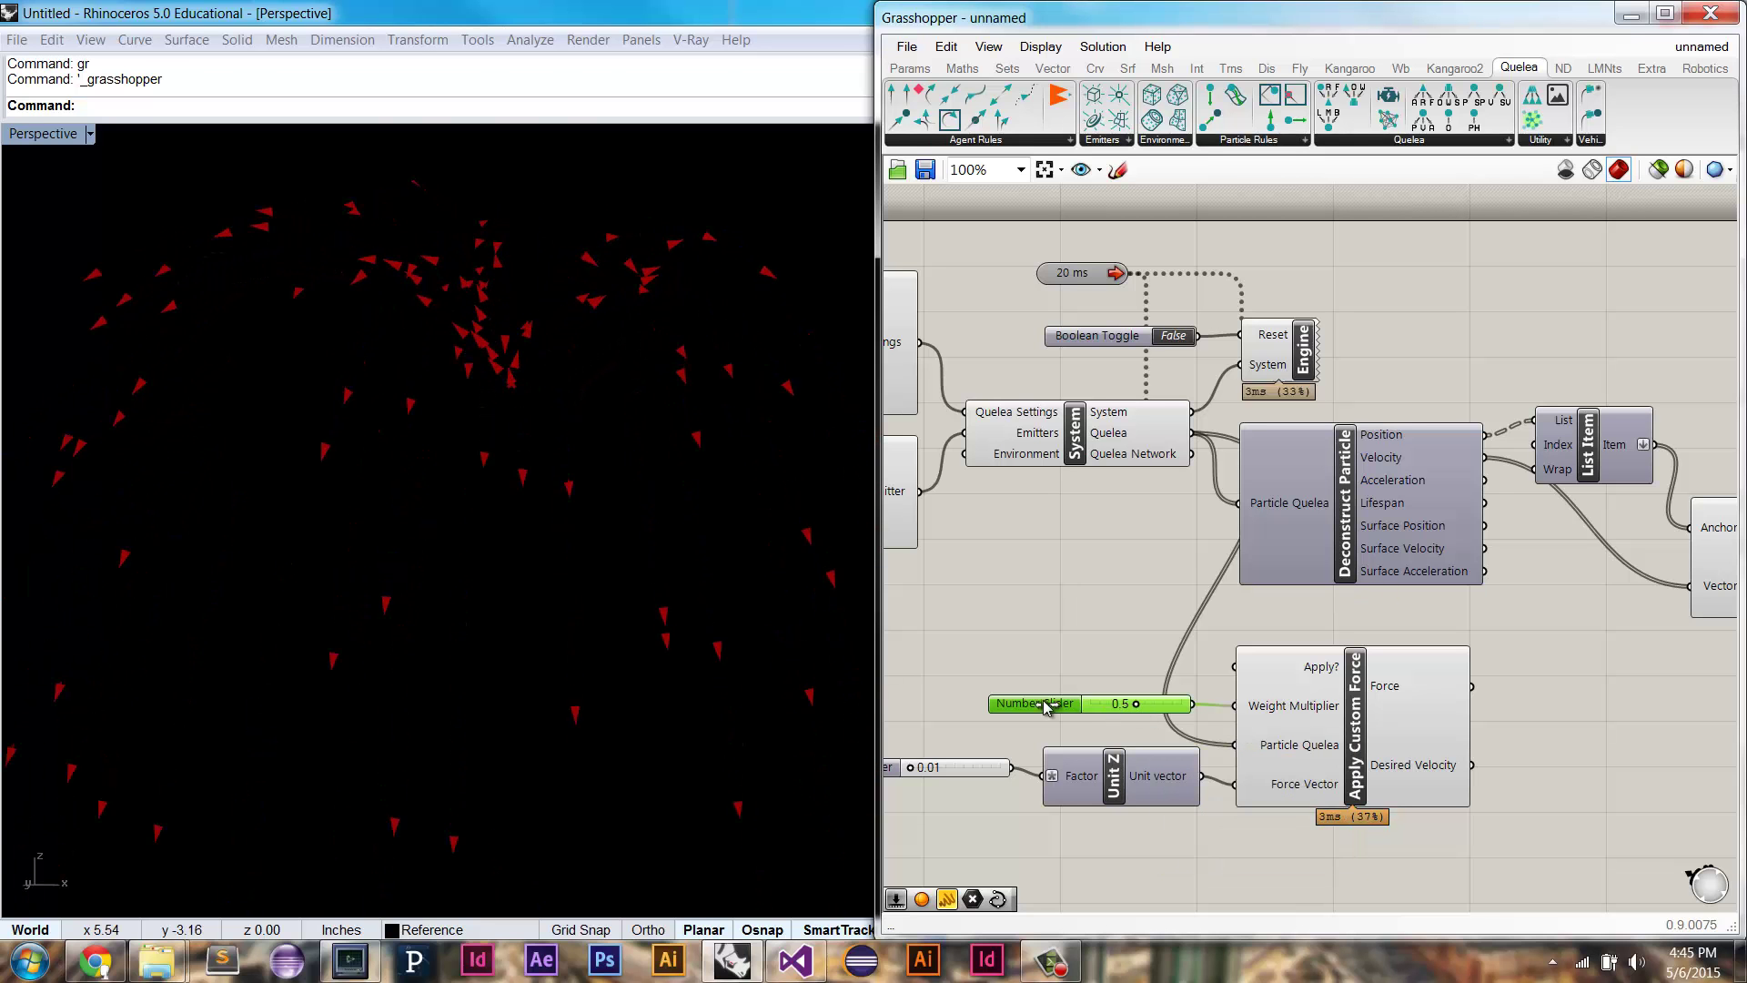
drag(1117, 707, 1095, 707)
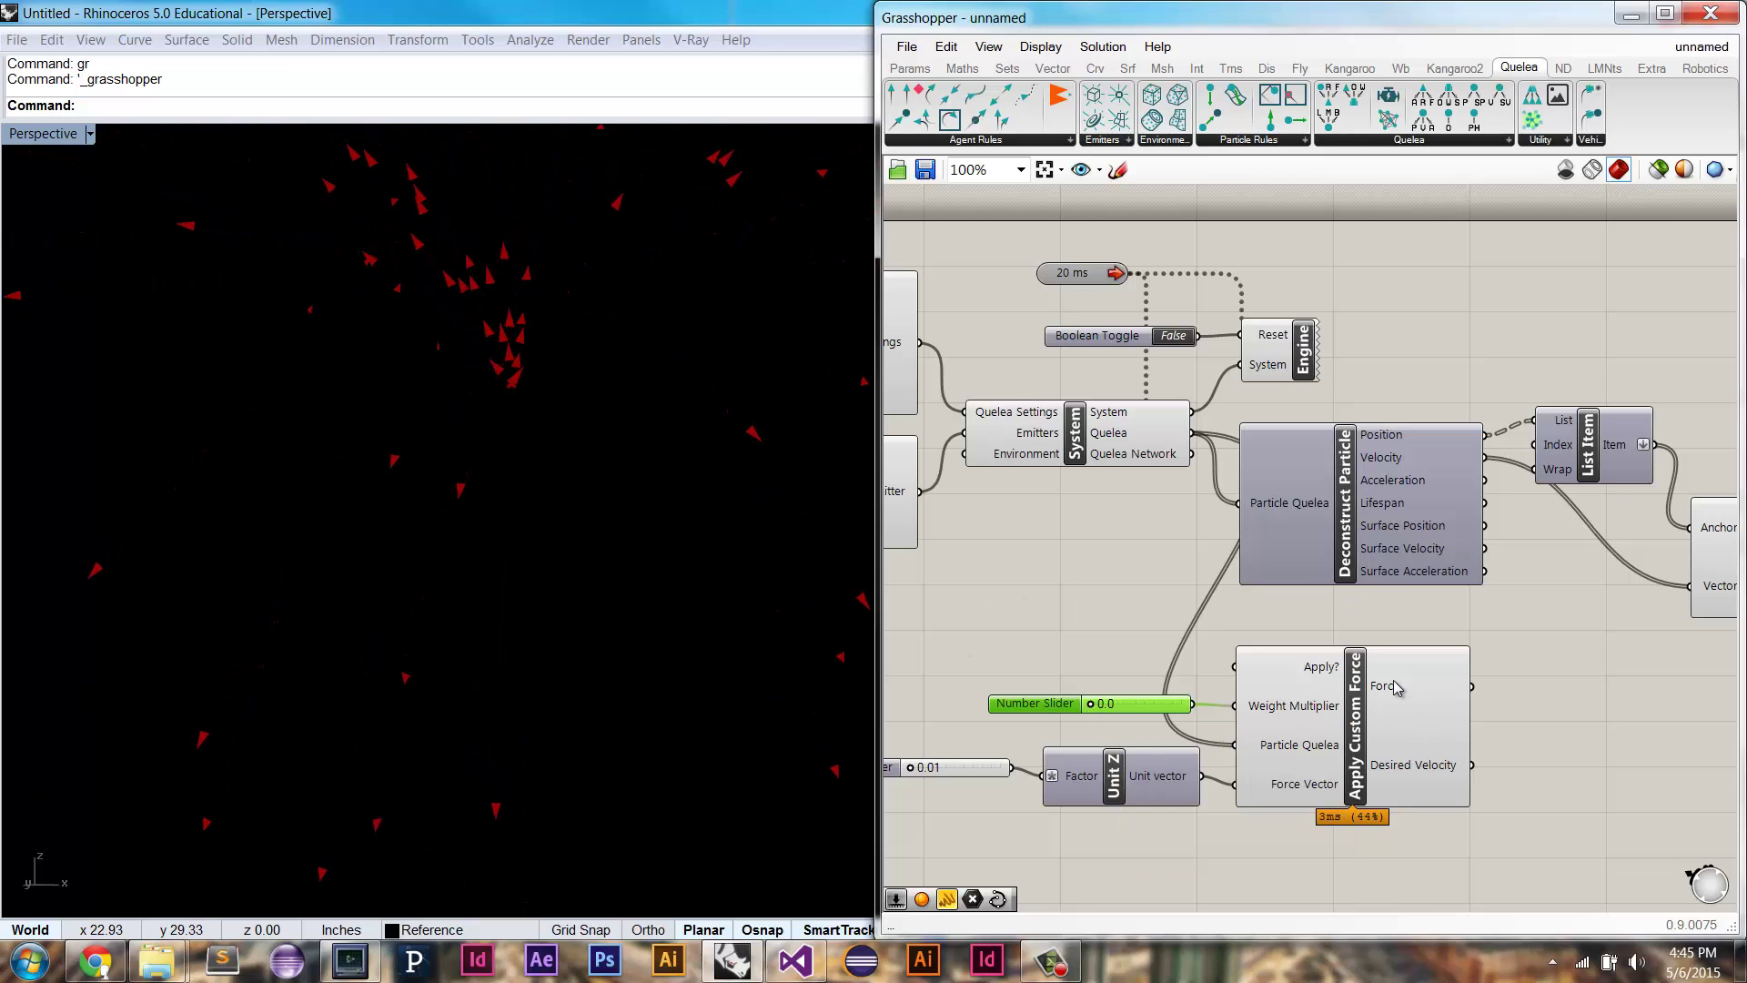
mouse_move(1394, 682)
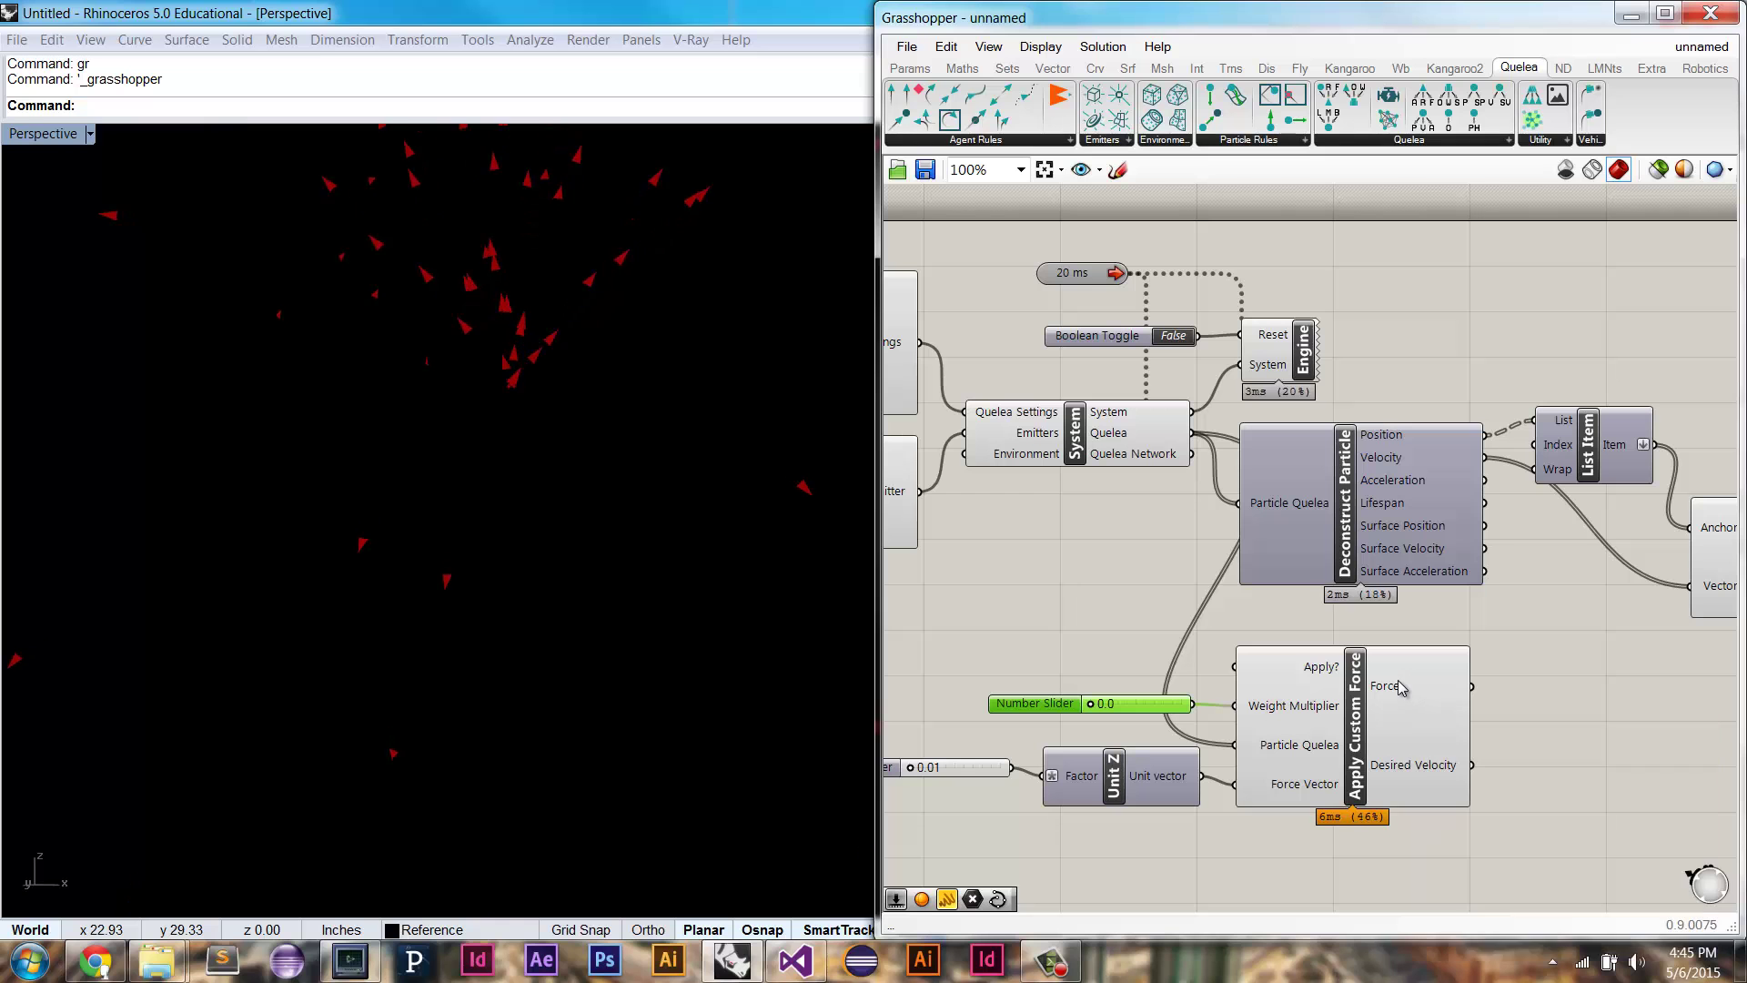
mouse_move(1420, 766)
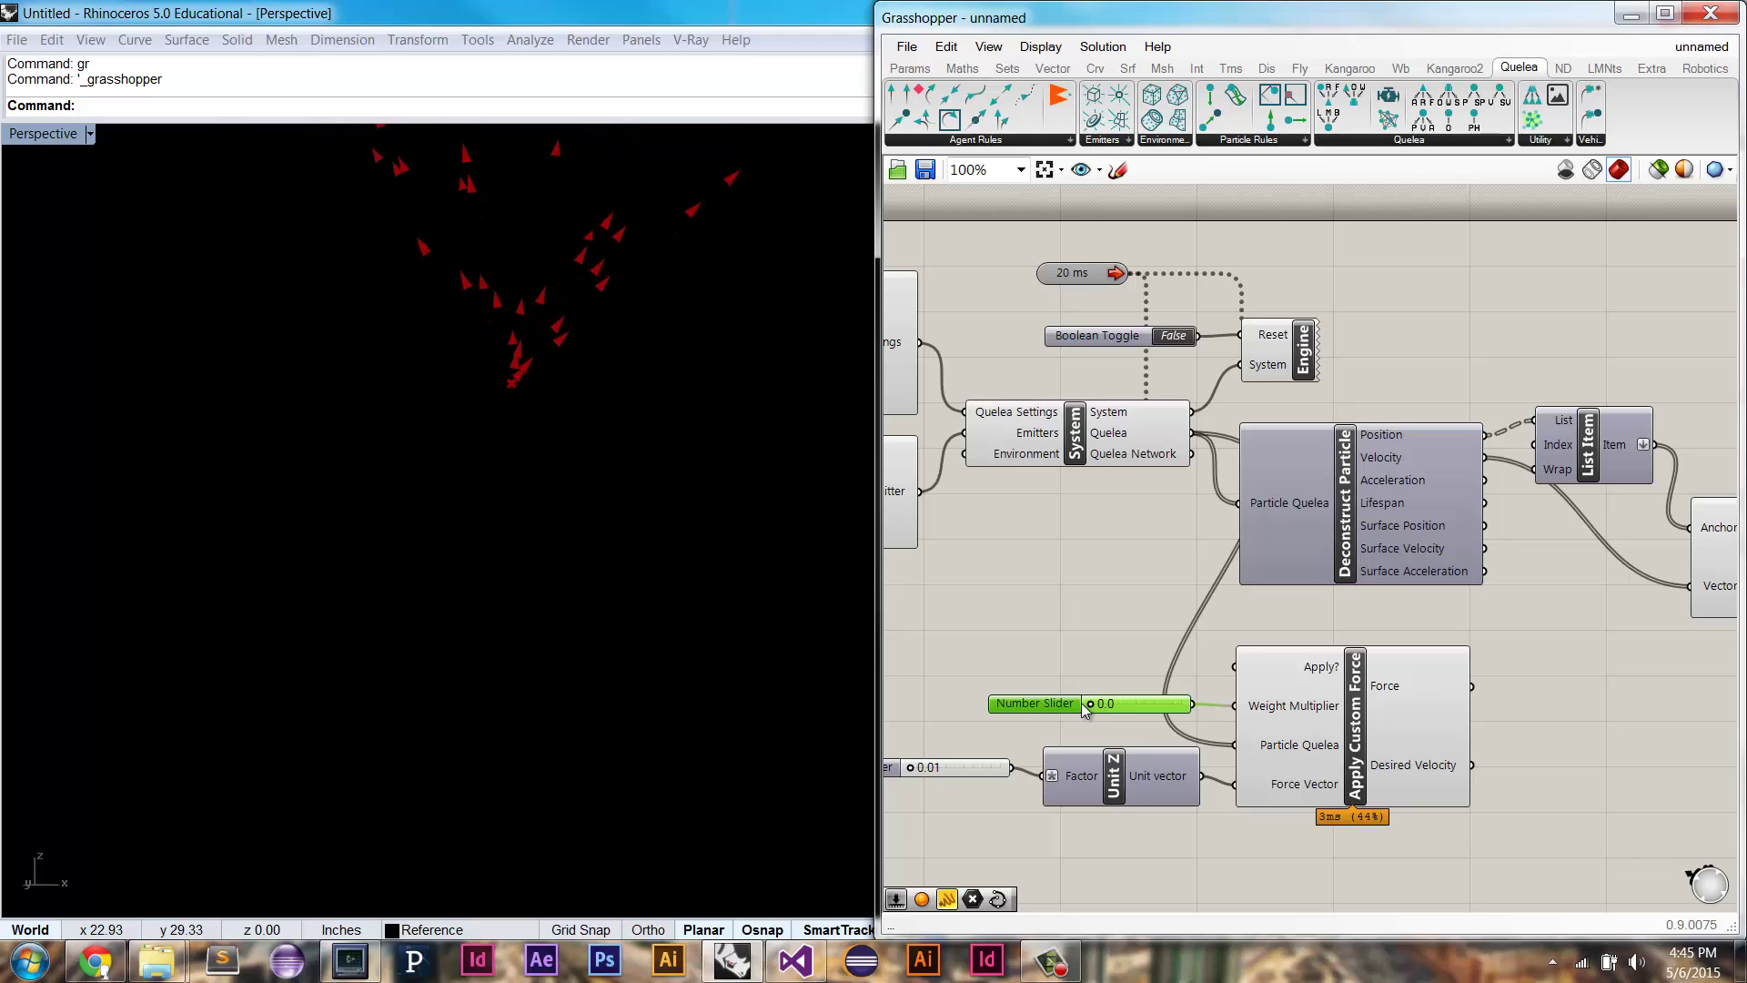
Step: Set the Weight Multiplier slider's minimum to -1.0 and commit the change
right_click(1126, 702)
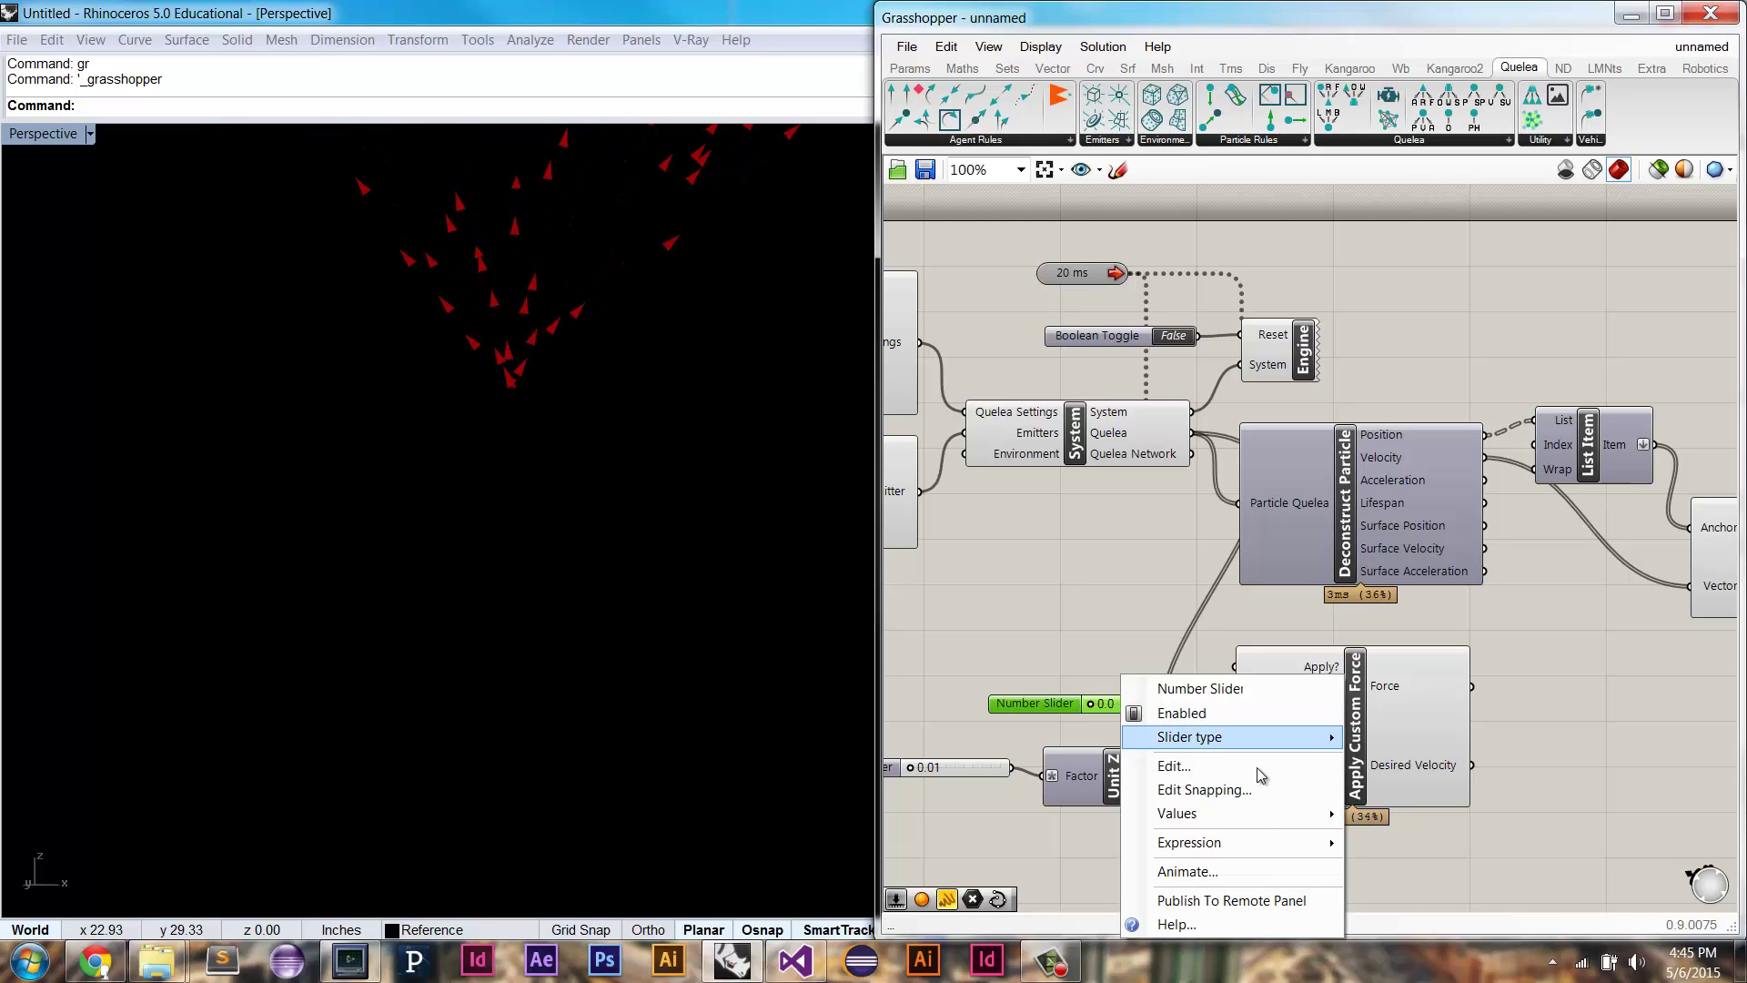
mouse_move(1256, 813)
scroll(1584, 817, down, 1)
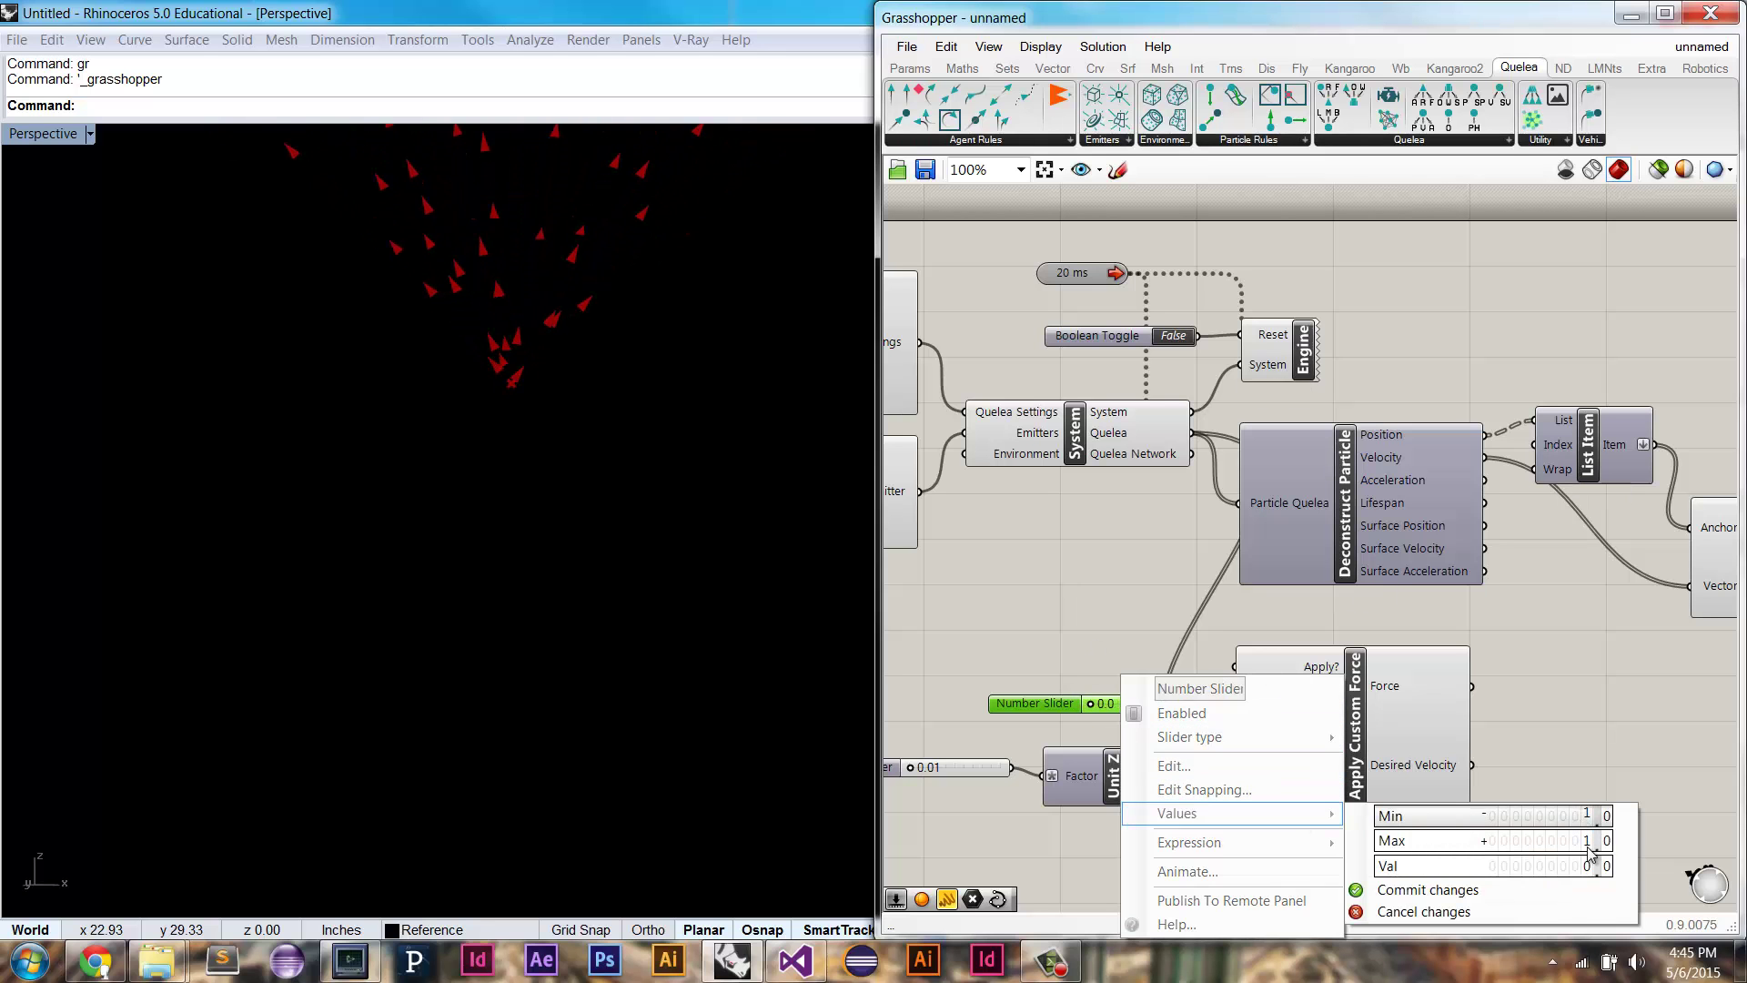
click(1547, 889)
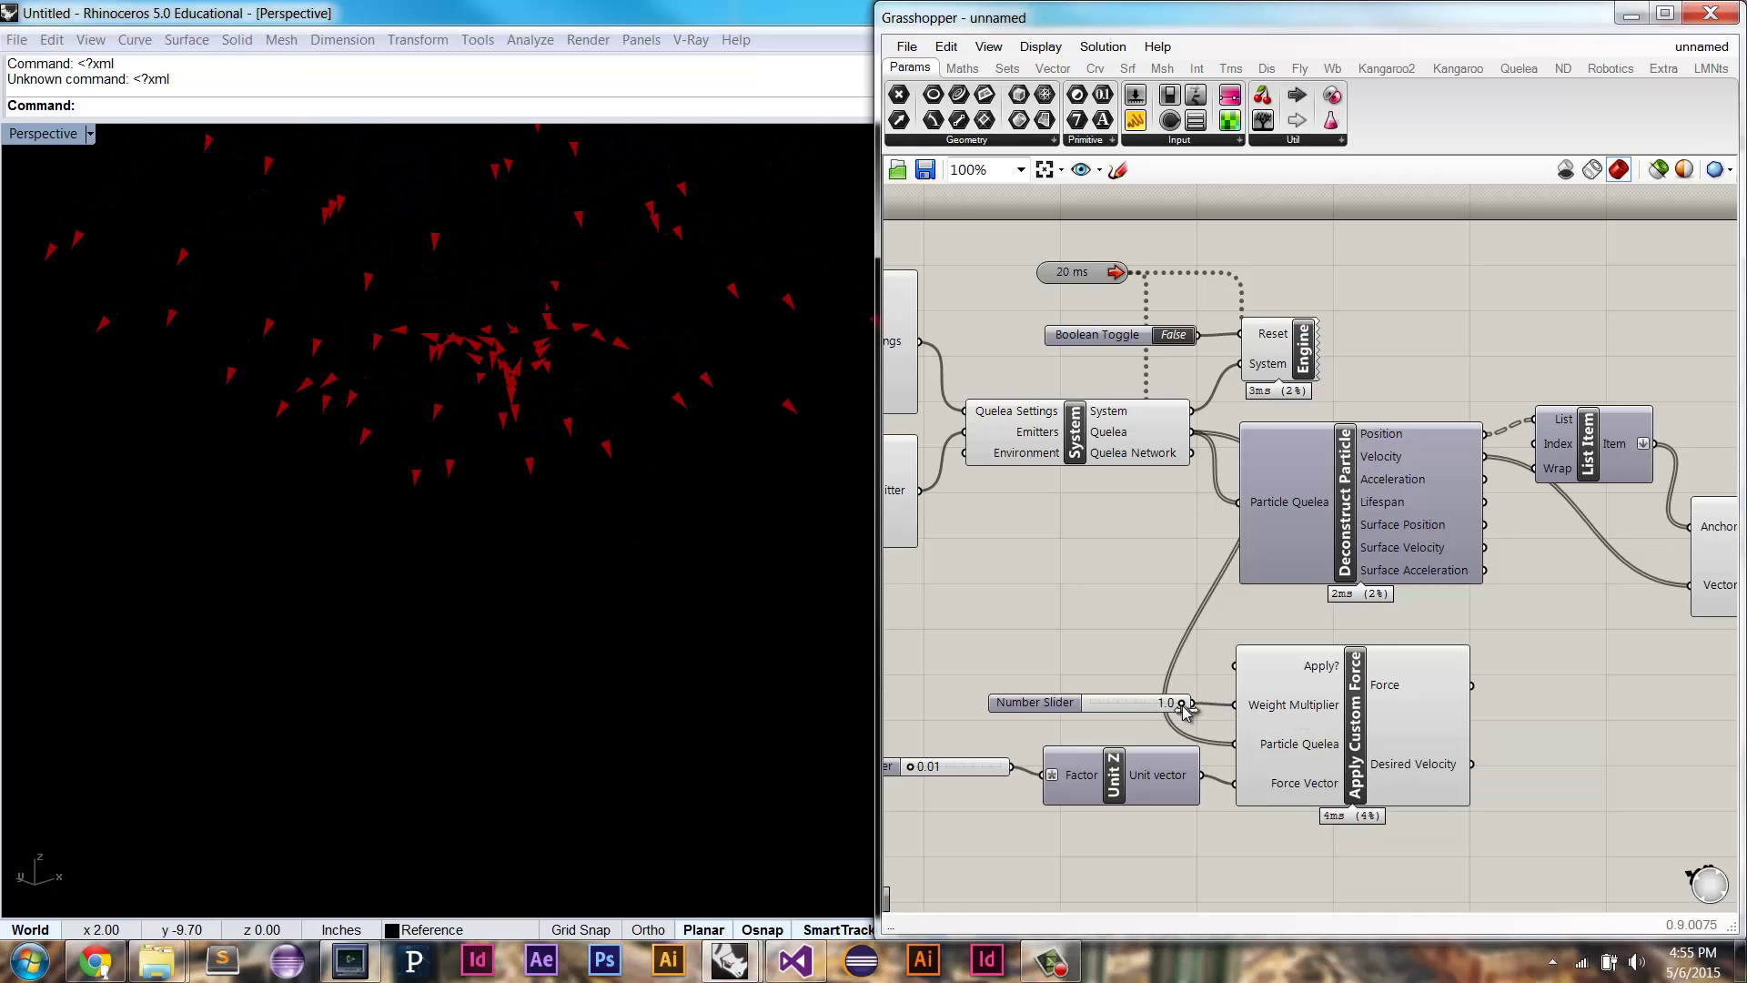
Step: Test the Weight Multiplier slider at -1.0 and 0.0, and finish with it set to 1.0
drag(1181, 702, 1069, 713)
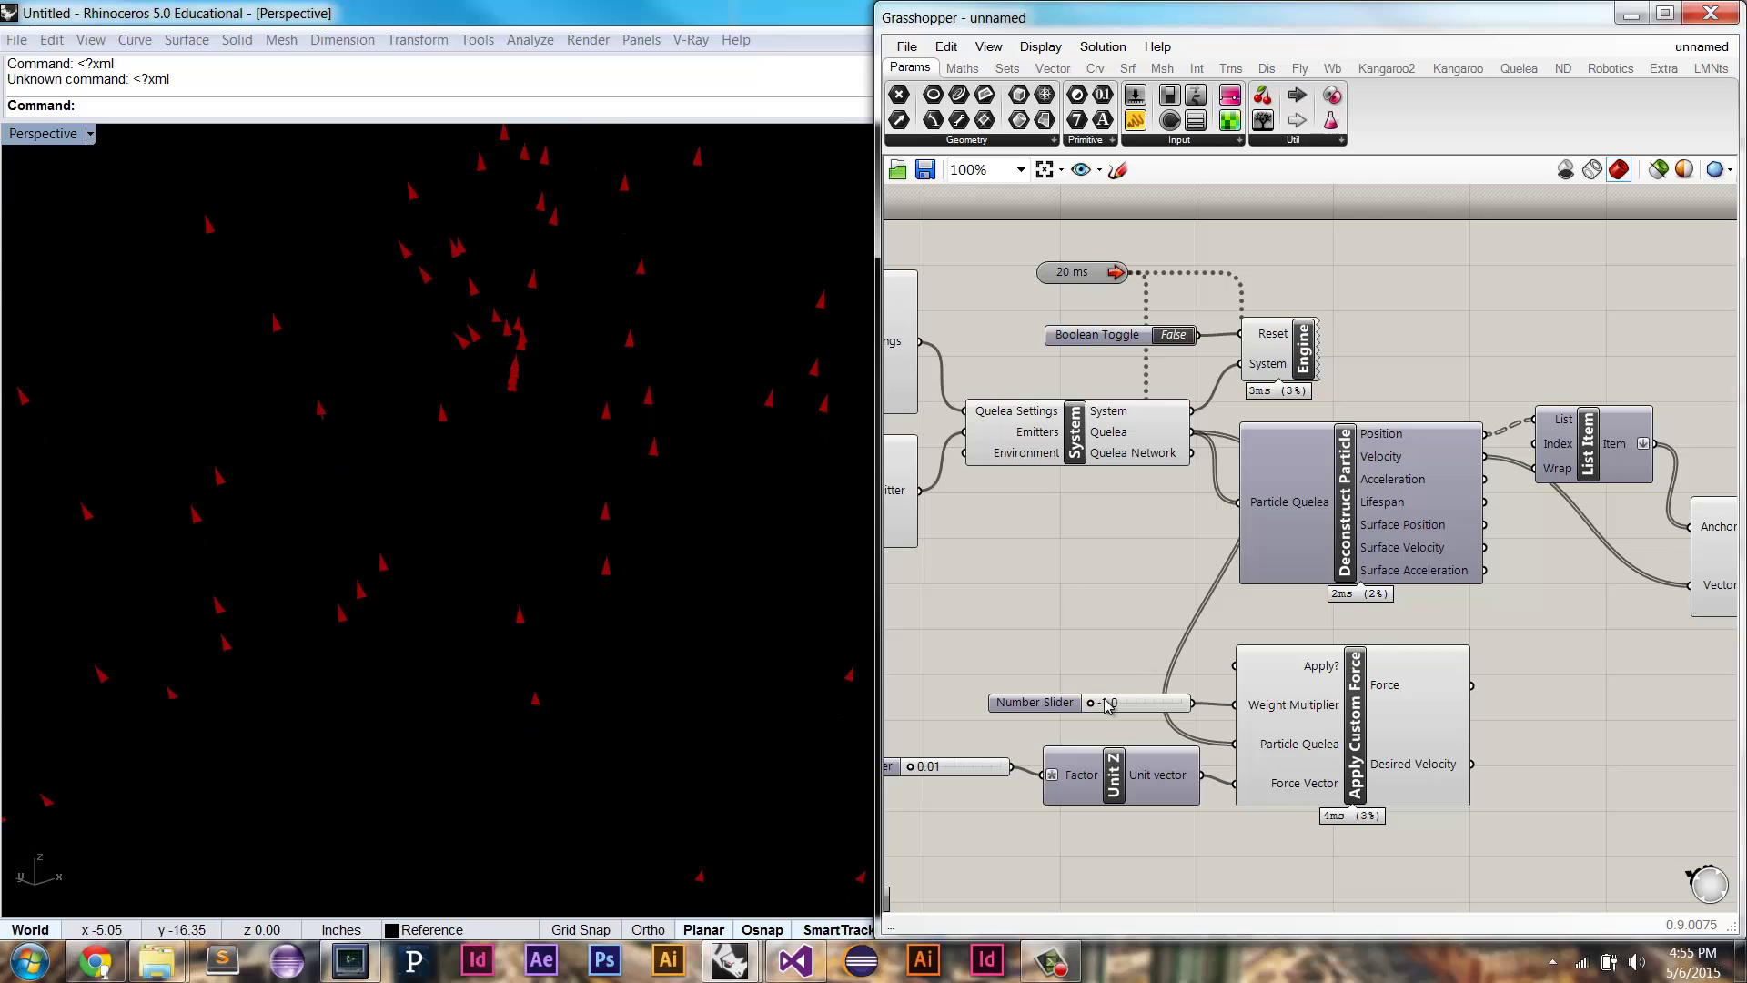
drag(1095, 703, 1125, 708)
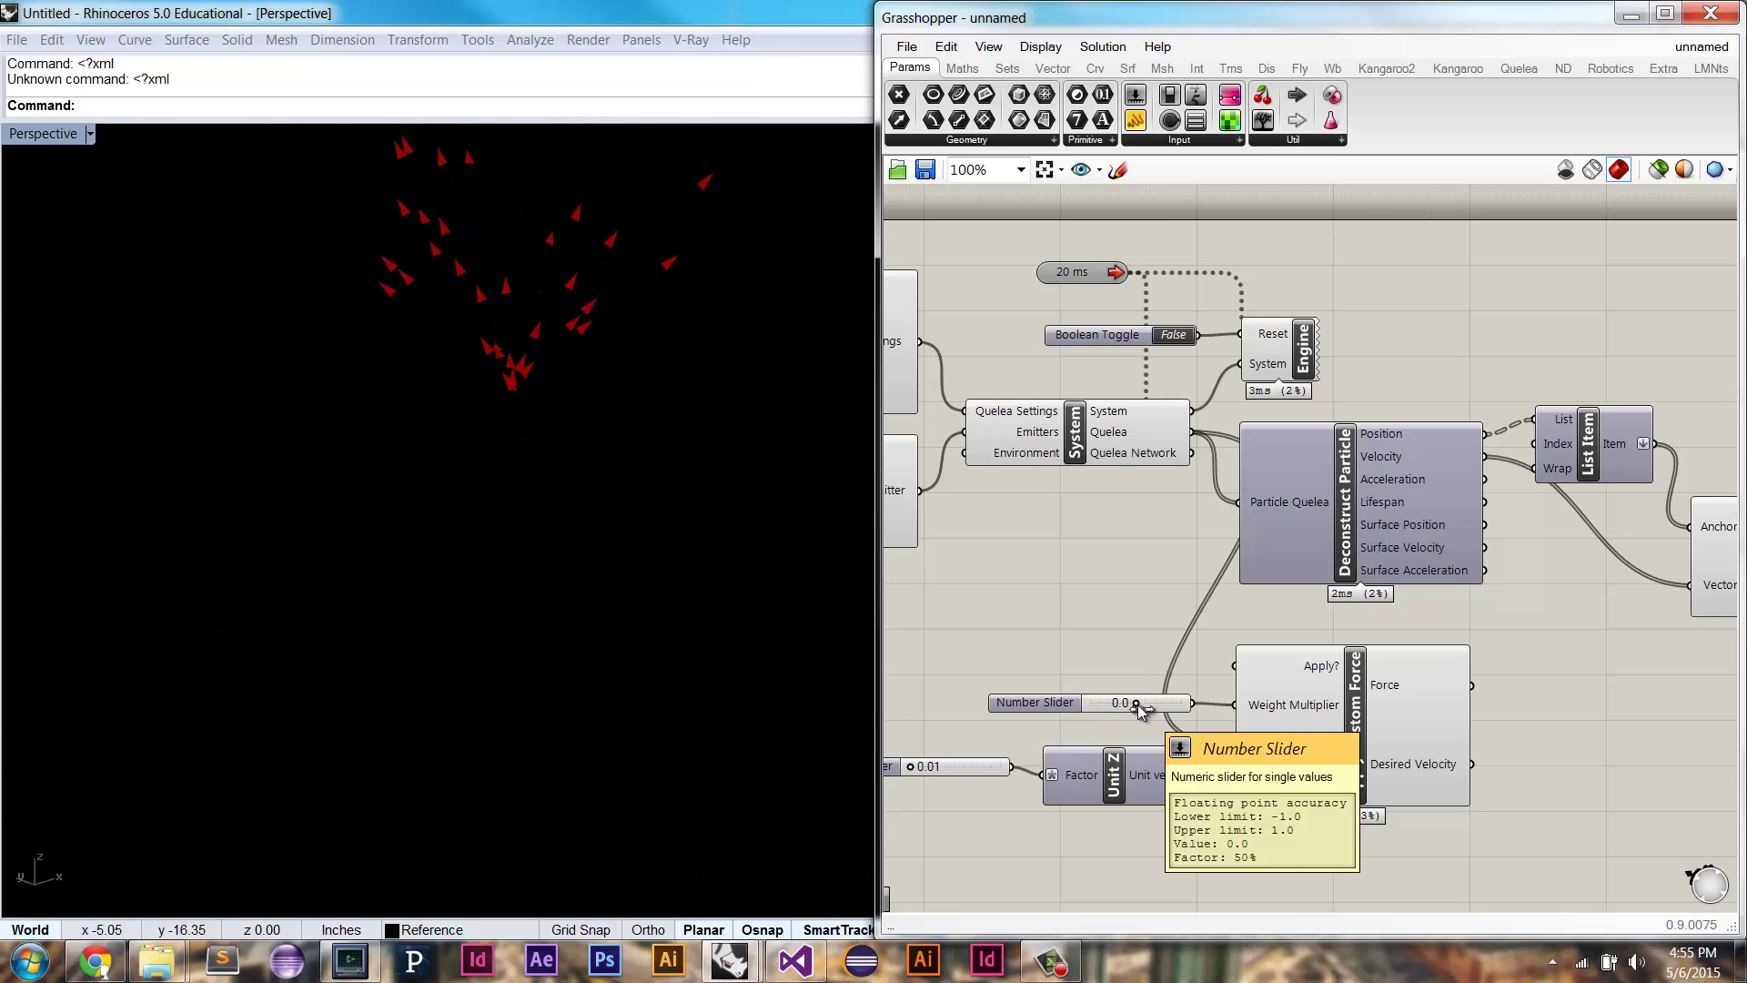
drag(1137, 704, 1042, 710)
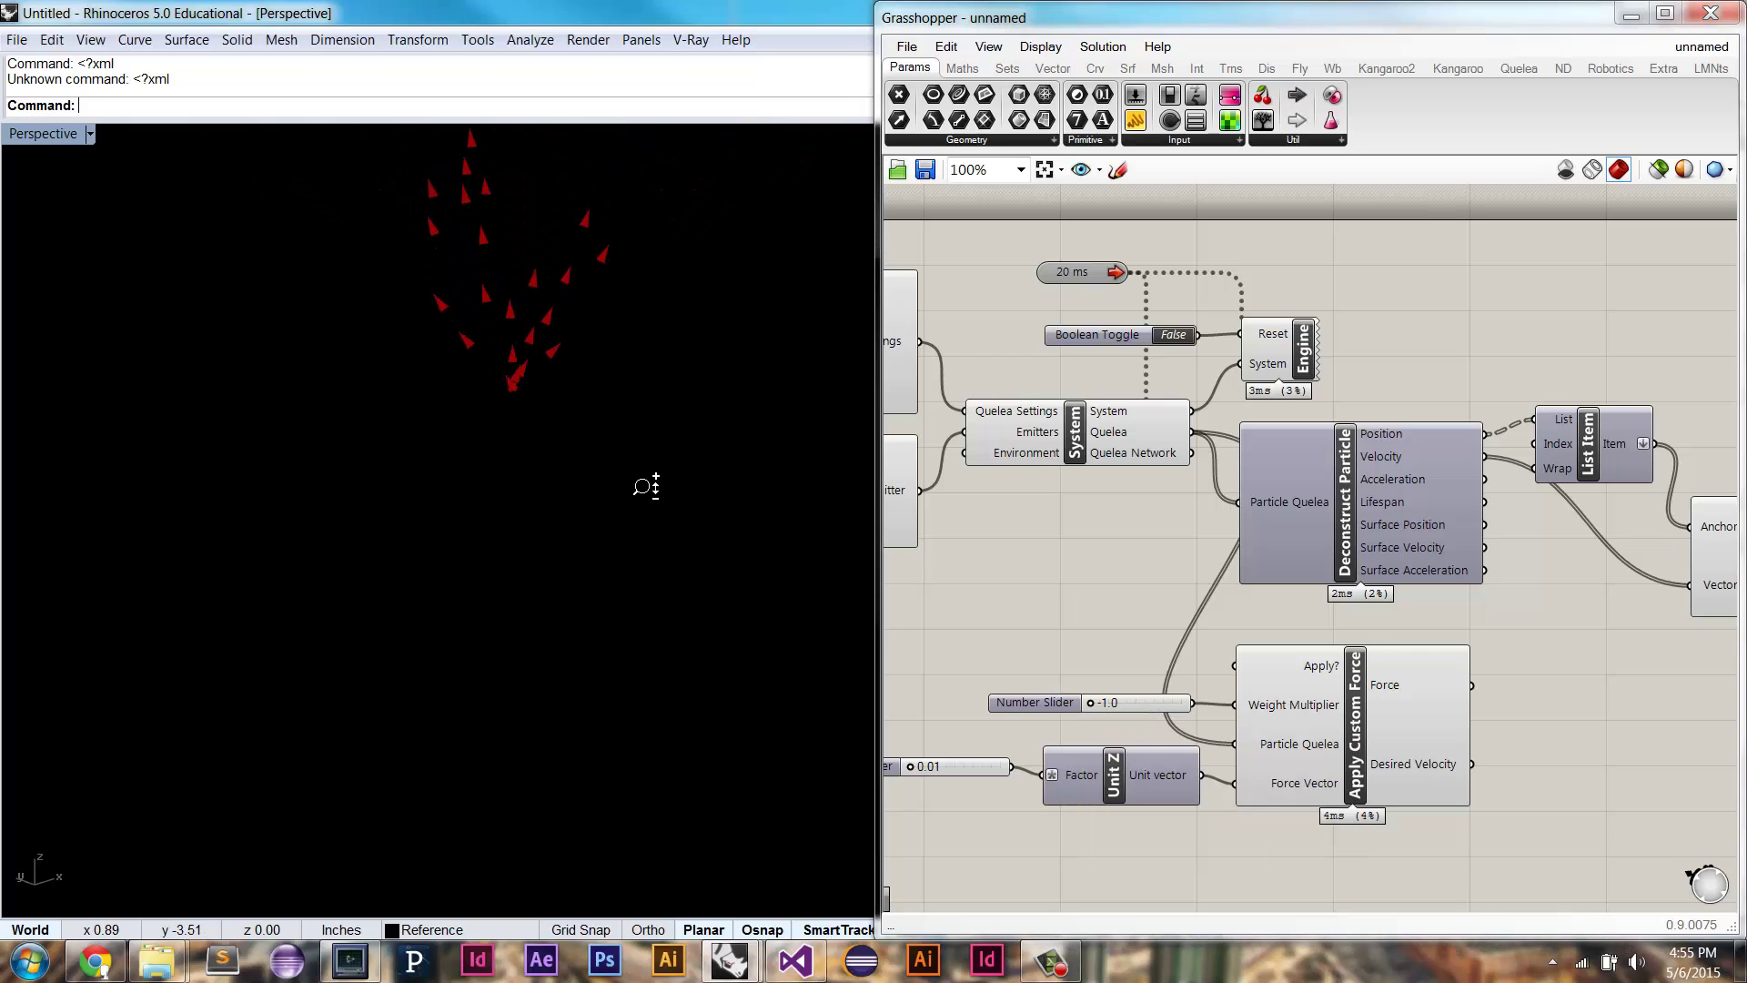
drag(1092, 704, 1141, 714)
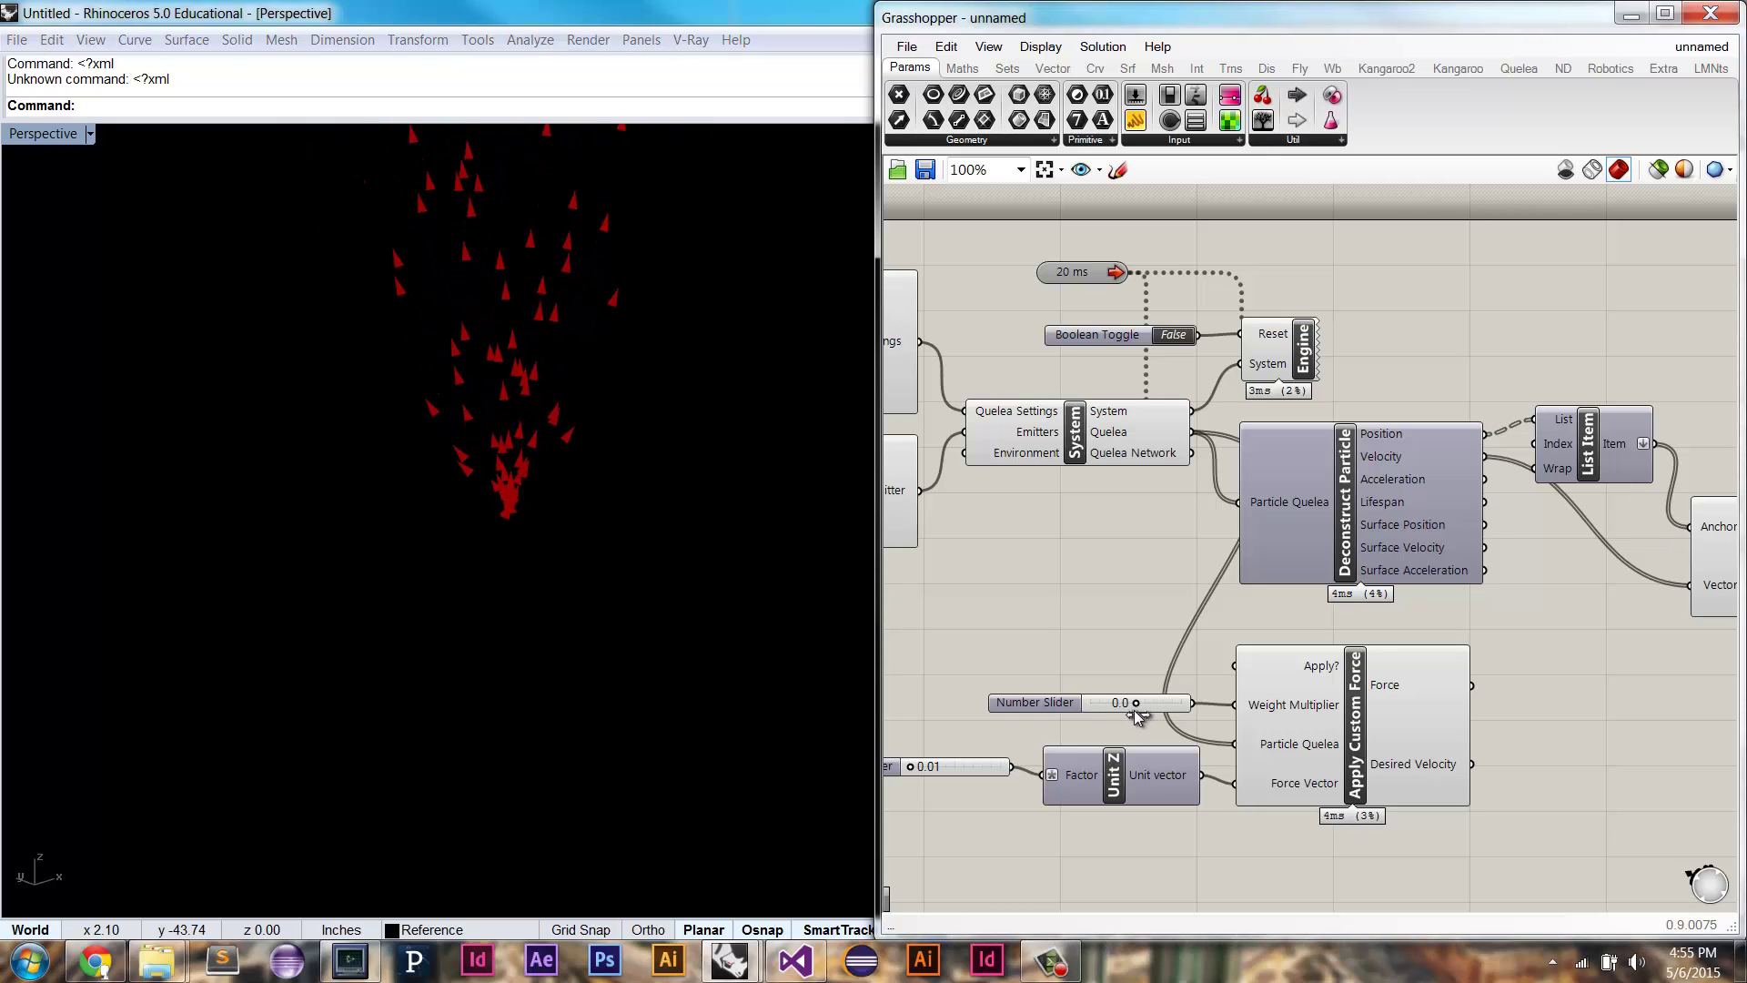
scroll(559, 493, up, 2)
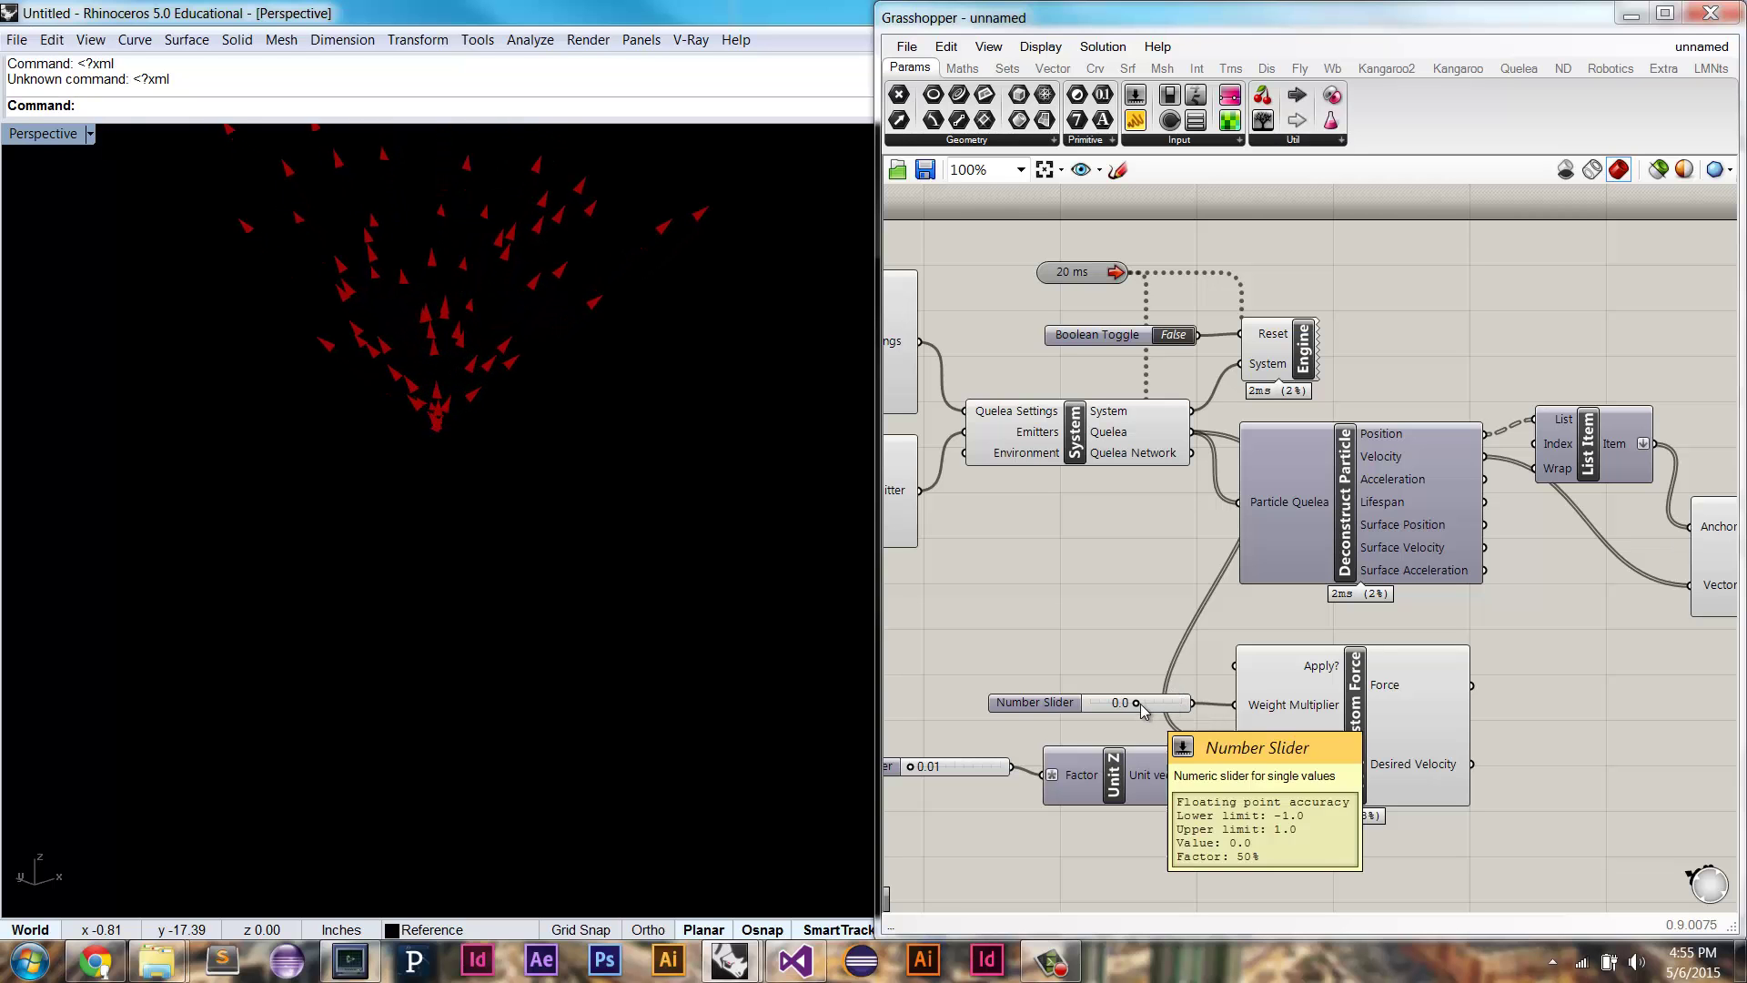
drag(1136, 702, 1182, 703)
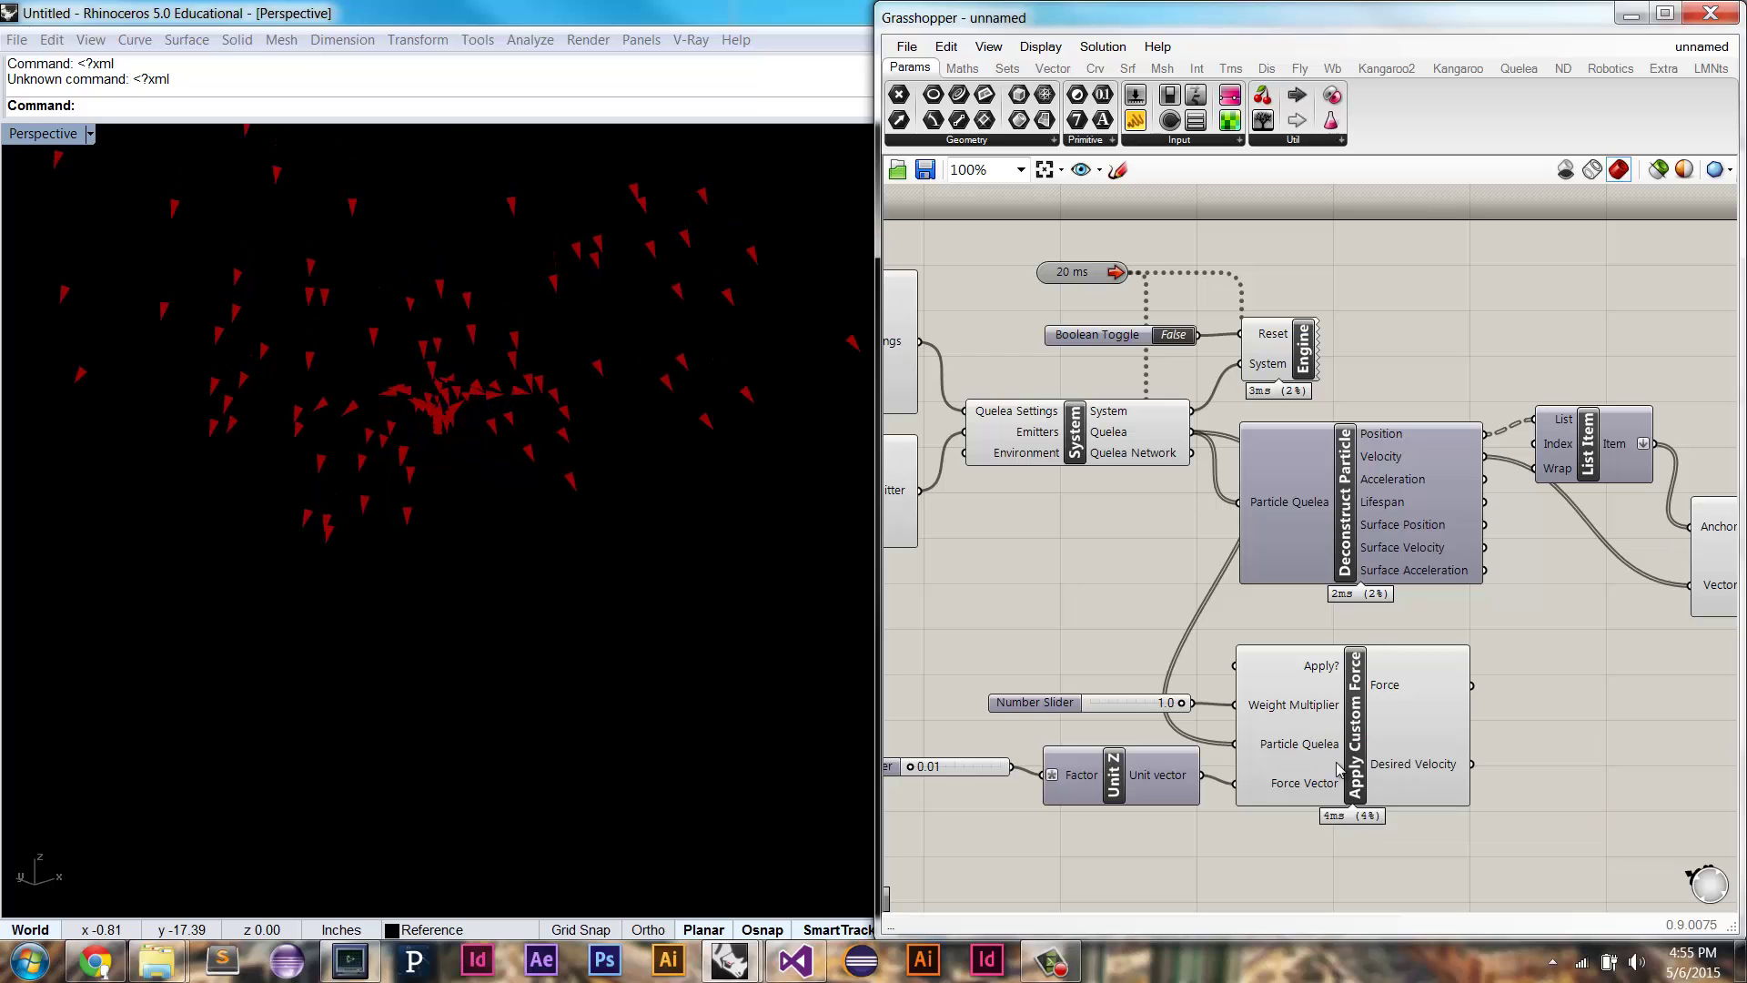
mouse_move(1272, 706)
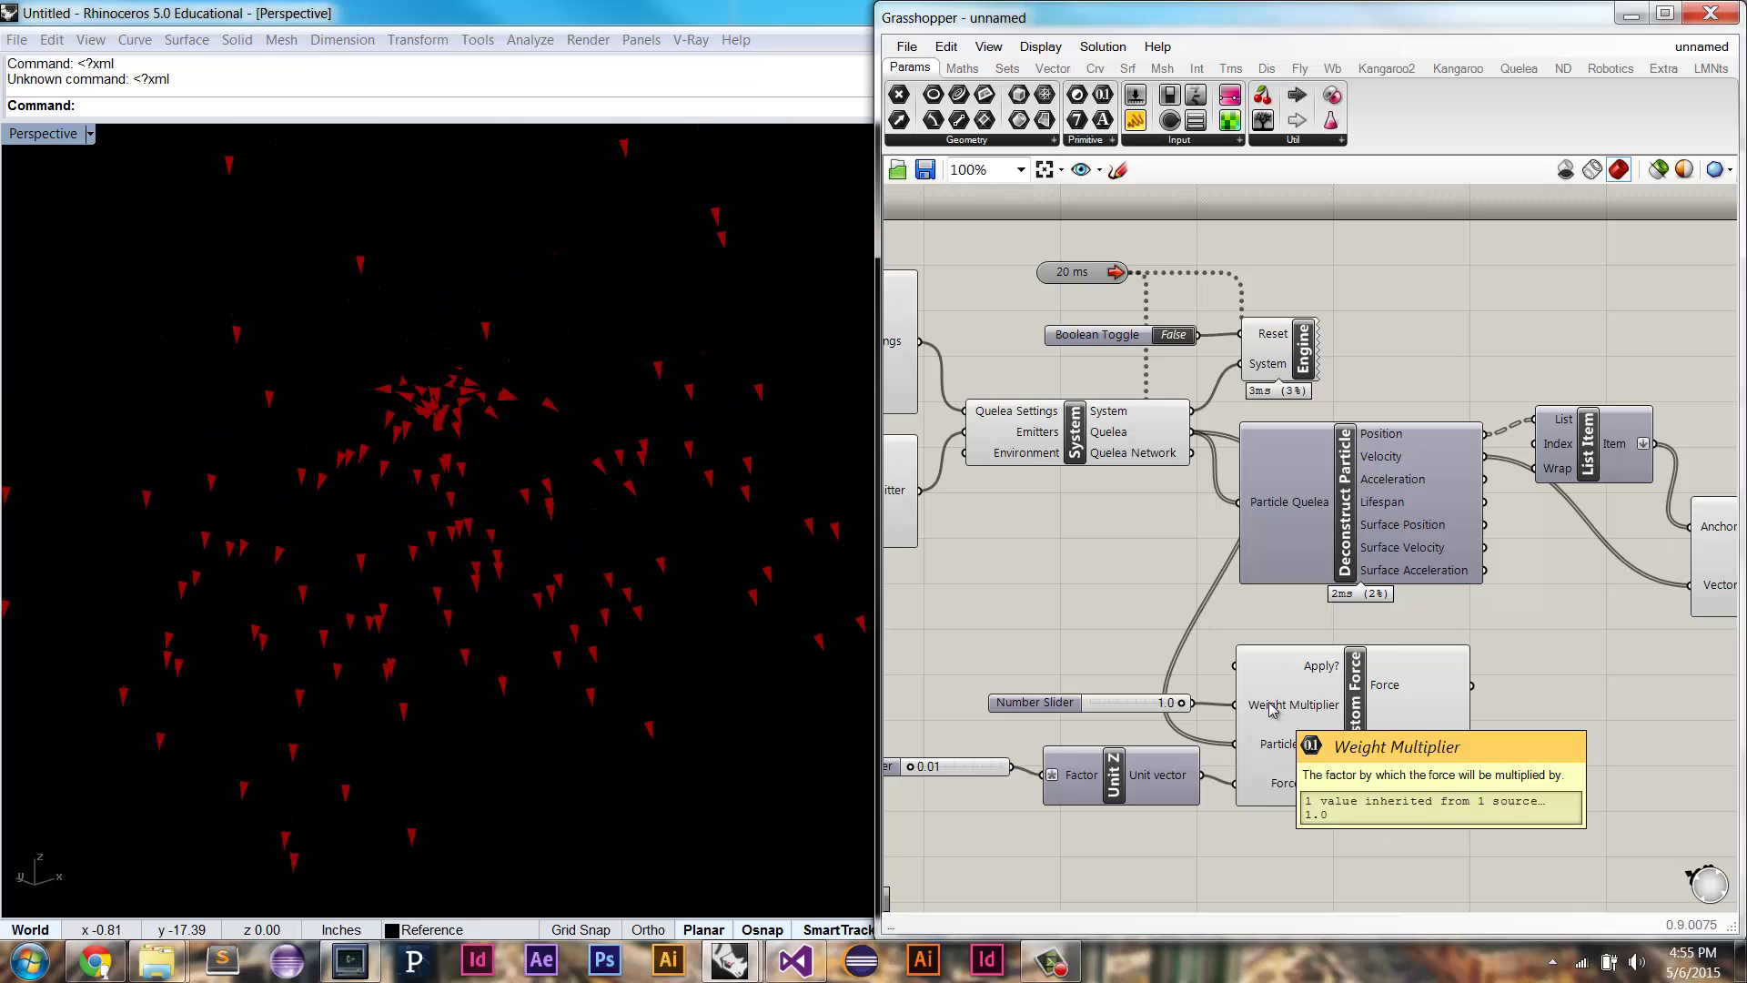
Step: Add a Boolean Toggle wired to Apply Custom Force's Apply? input, set it to True, and turn off flattening on Weight Multiplier
mouse_move(1305, 678)
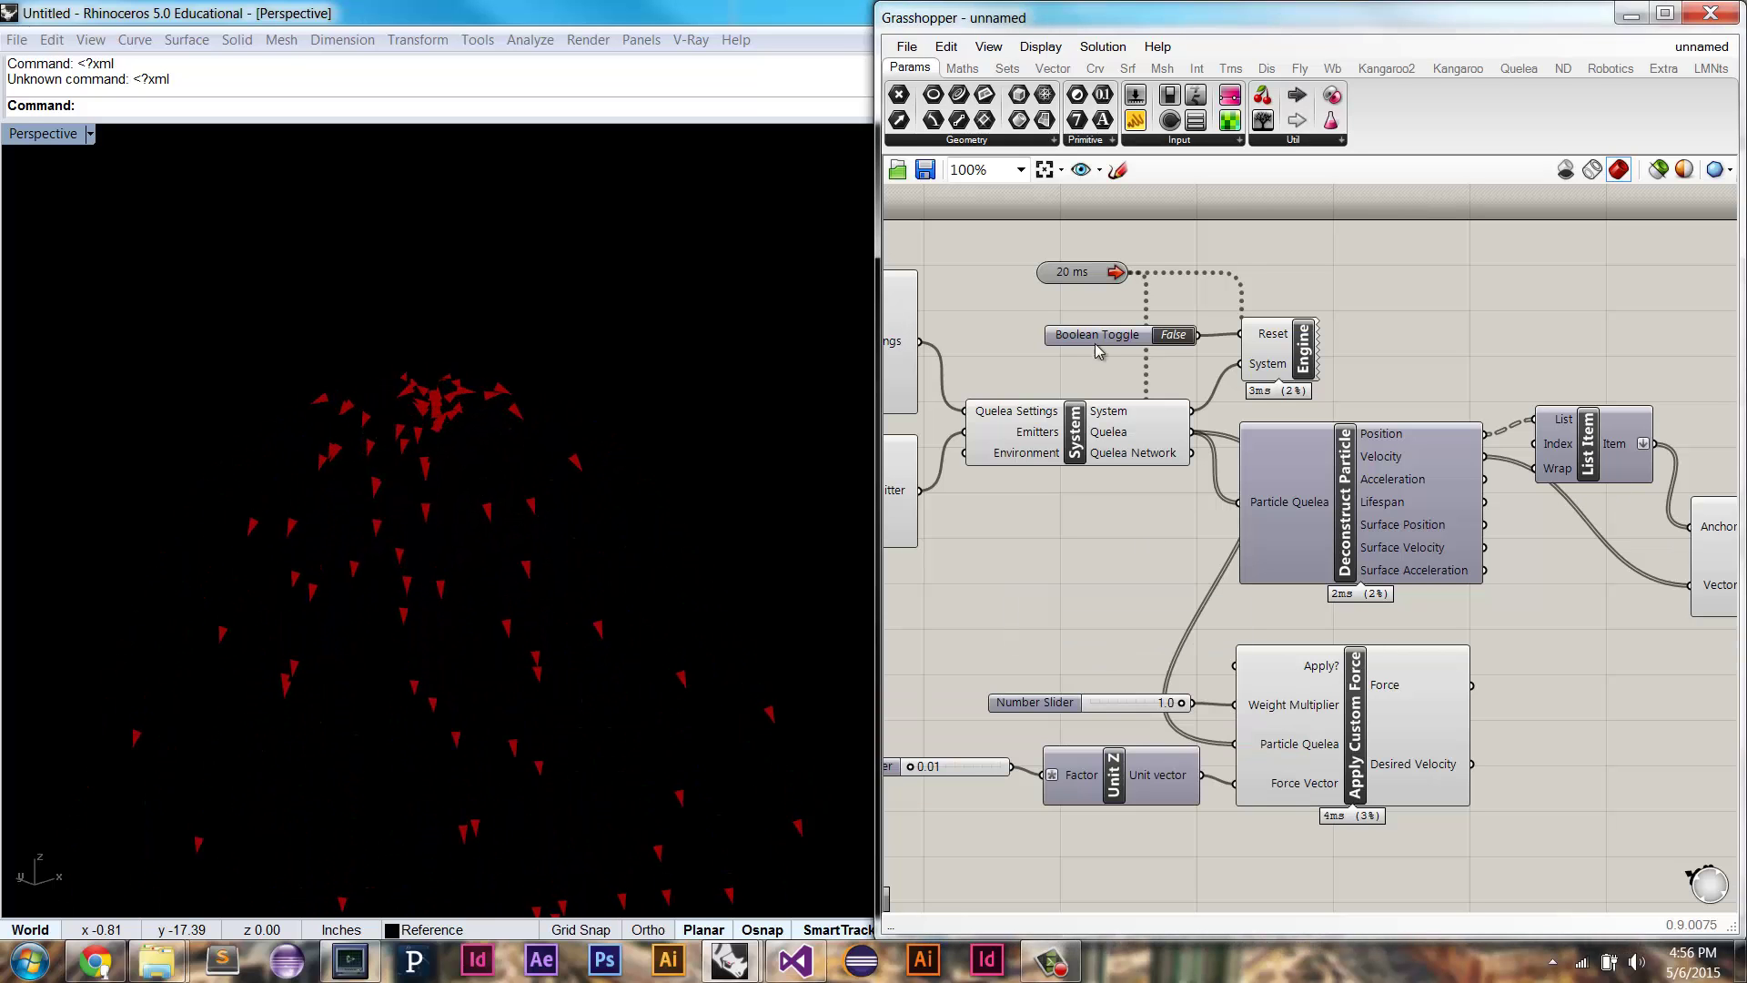
drag(1081, 557, 1077, 620)
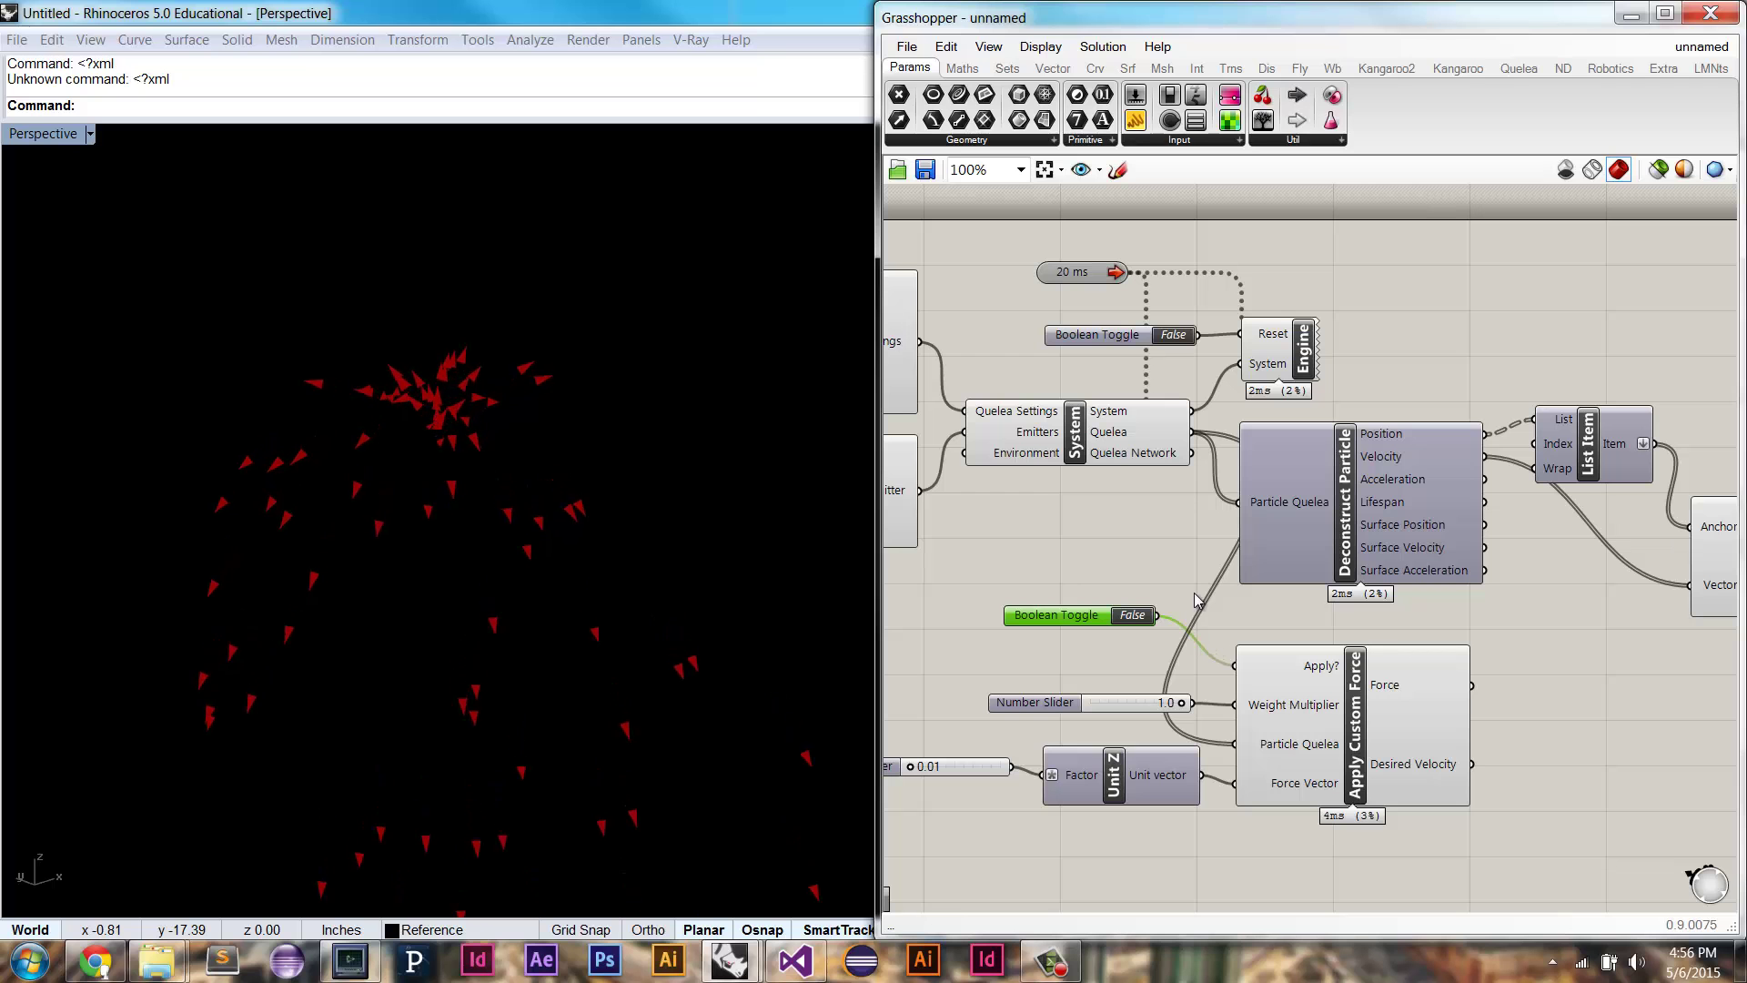
click(1134, 616)
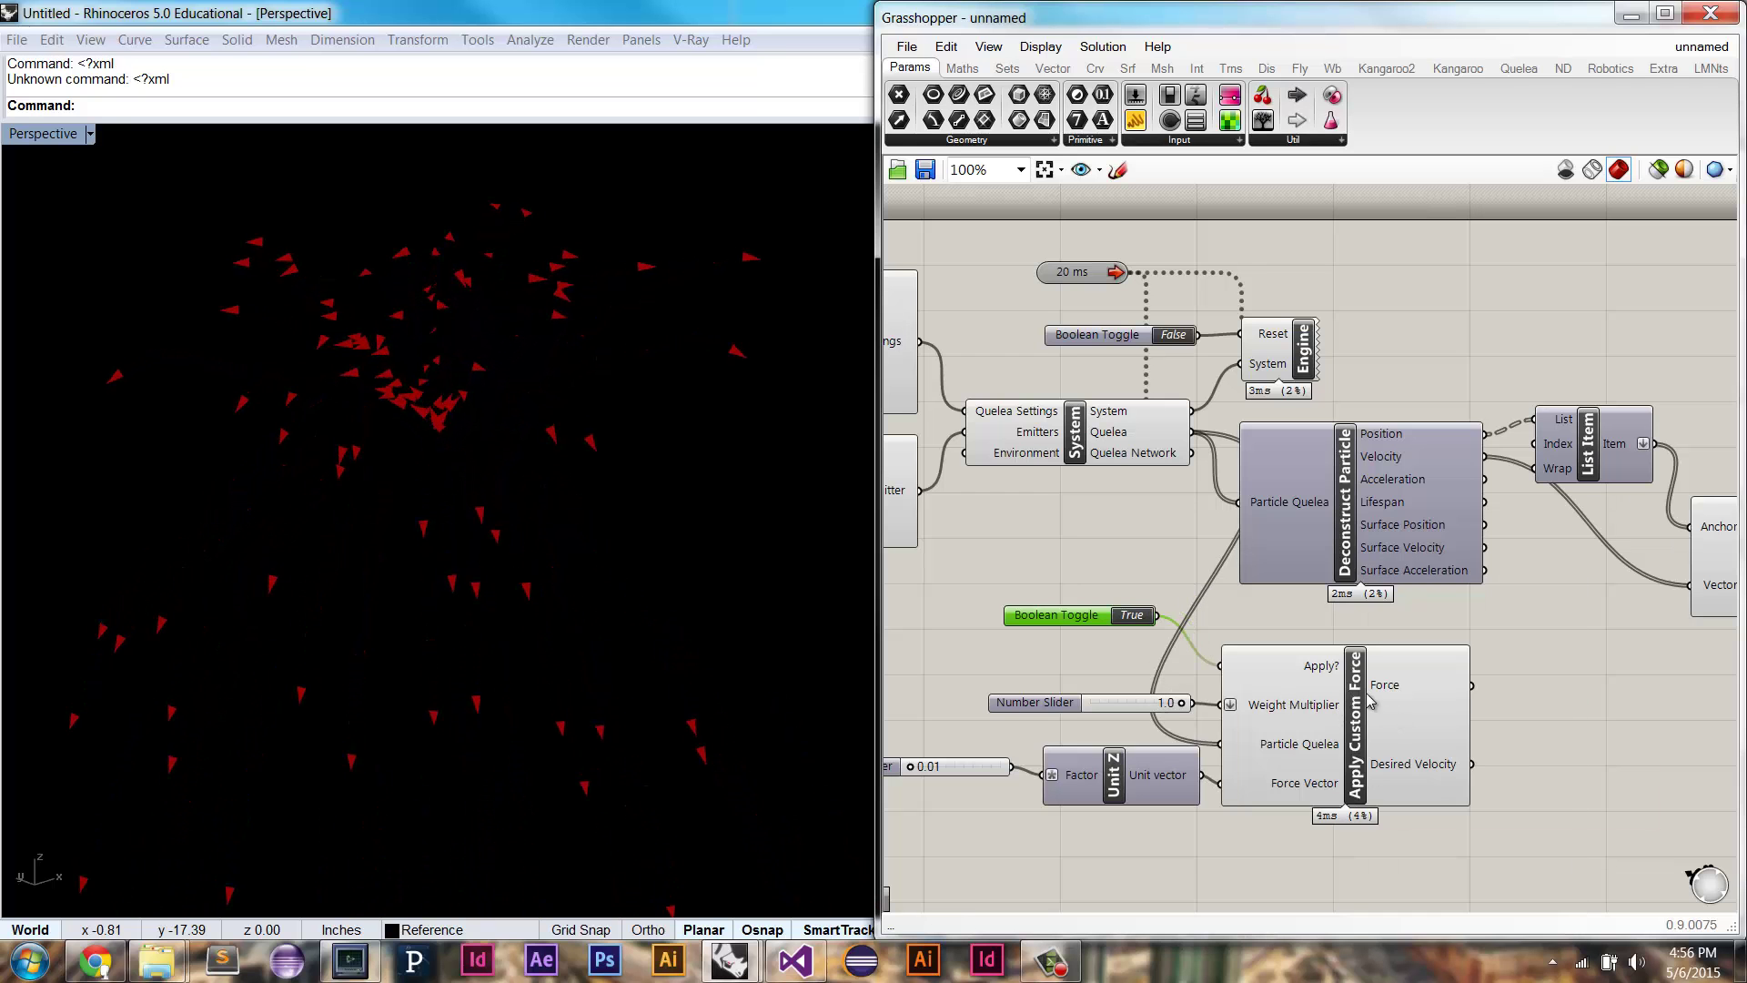
right_click(1337, 705)
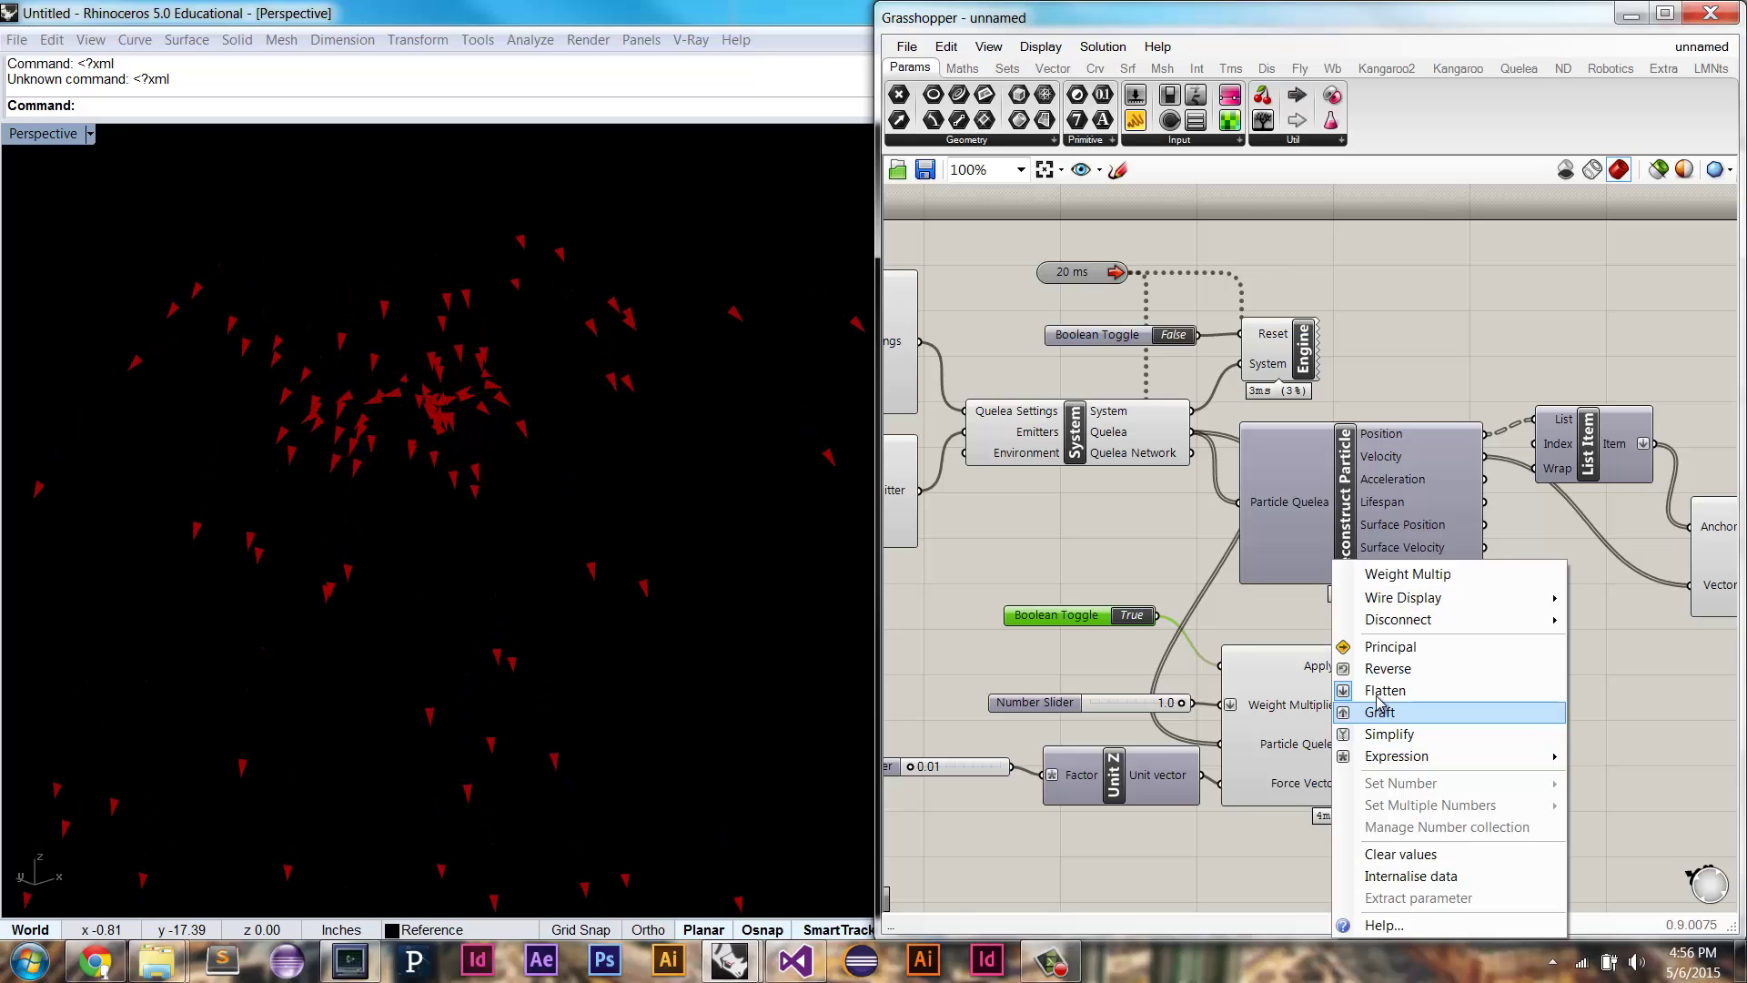
click(1360, 693)
Step: Disable and re-enable the Apply Custom Force component, and switch its Apply? toggle off to compare particle motion
right_click(1359, 703)
click(1401, 756)
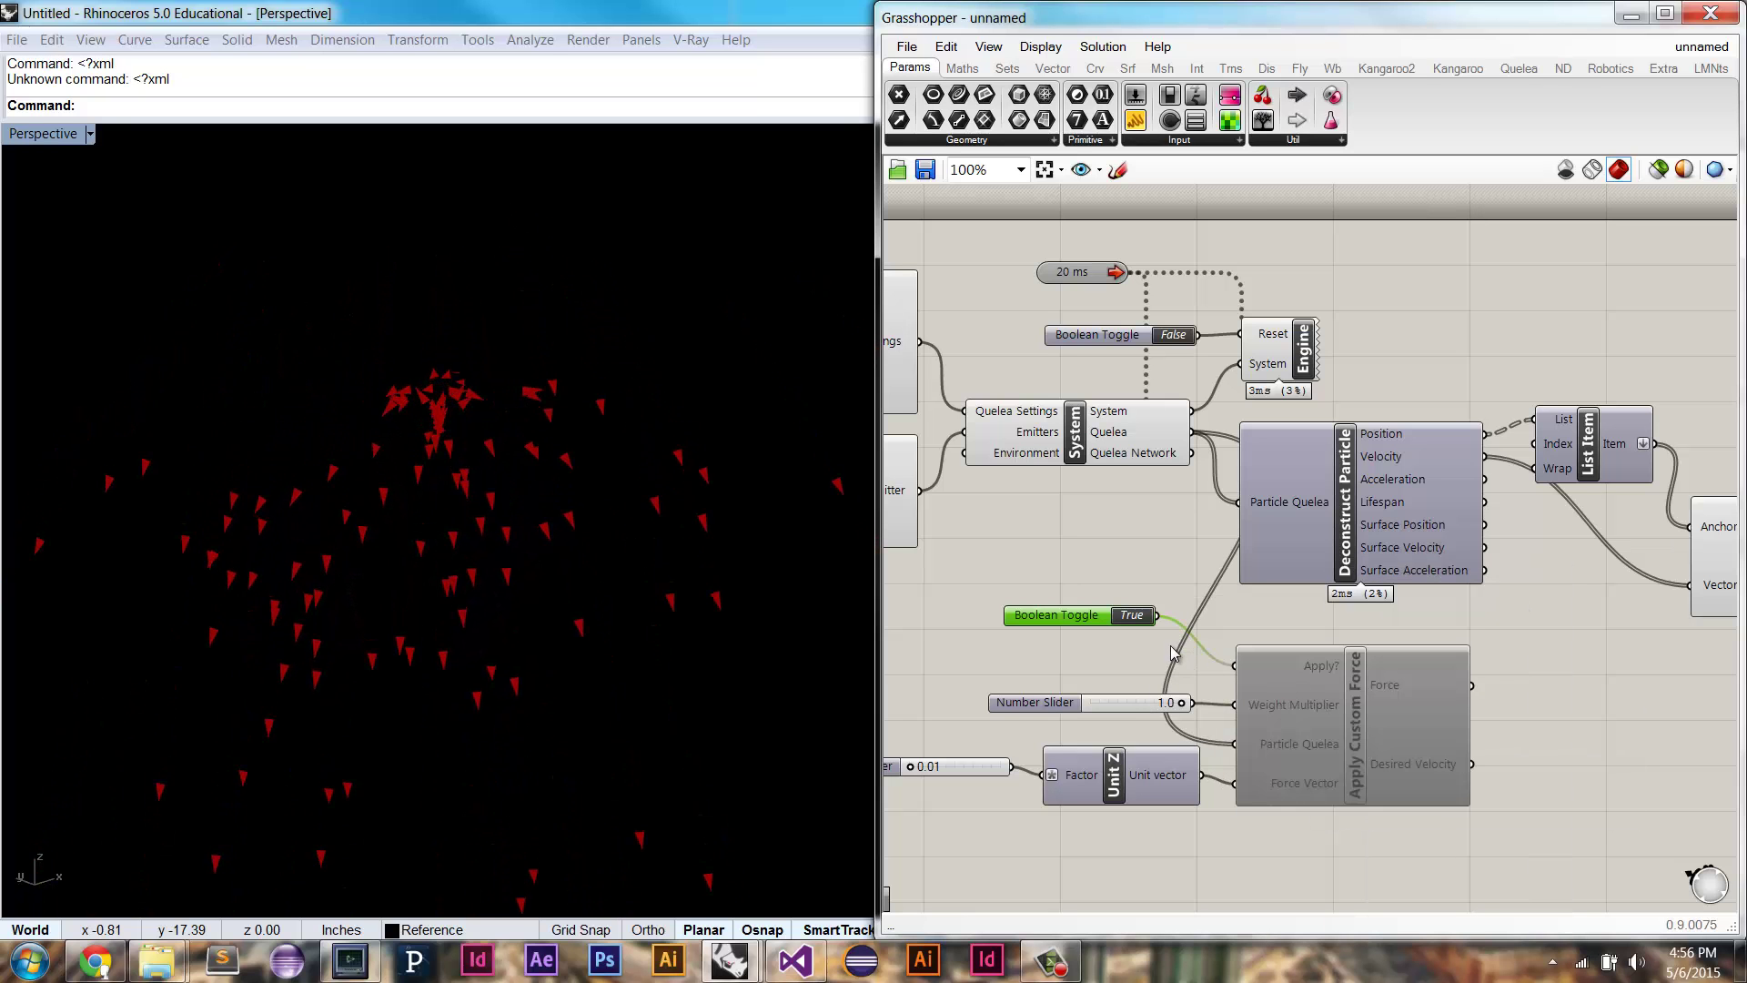
right_click(1358, 701)
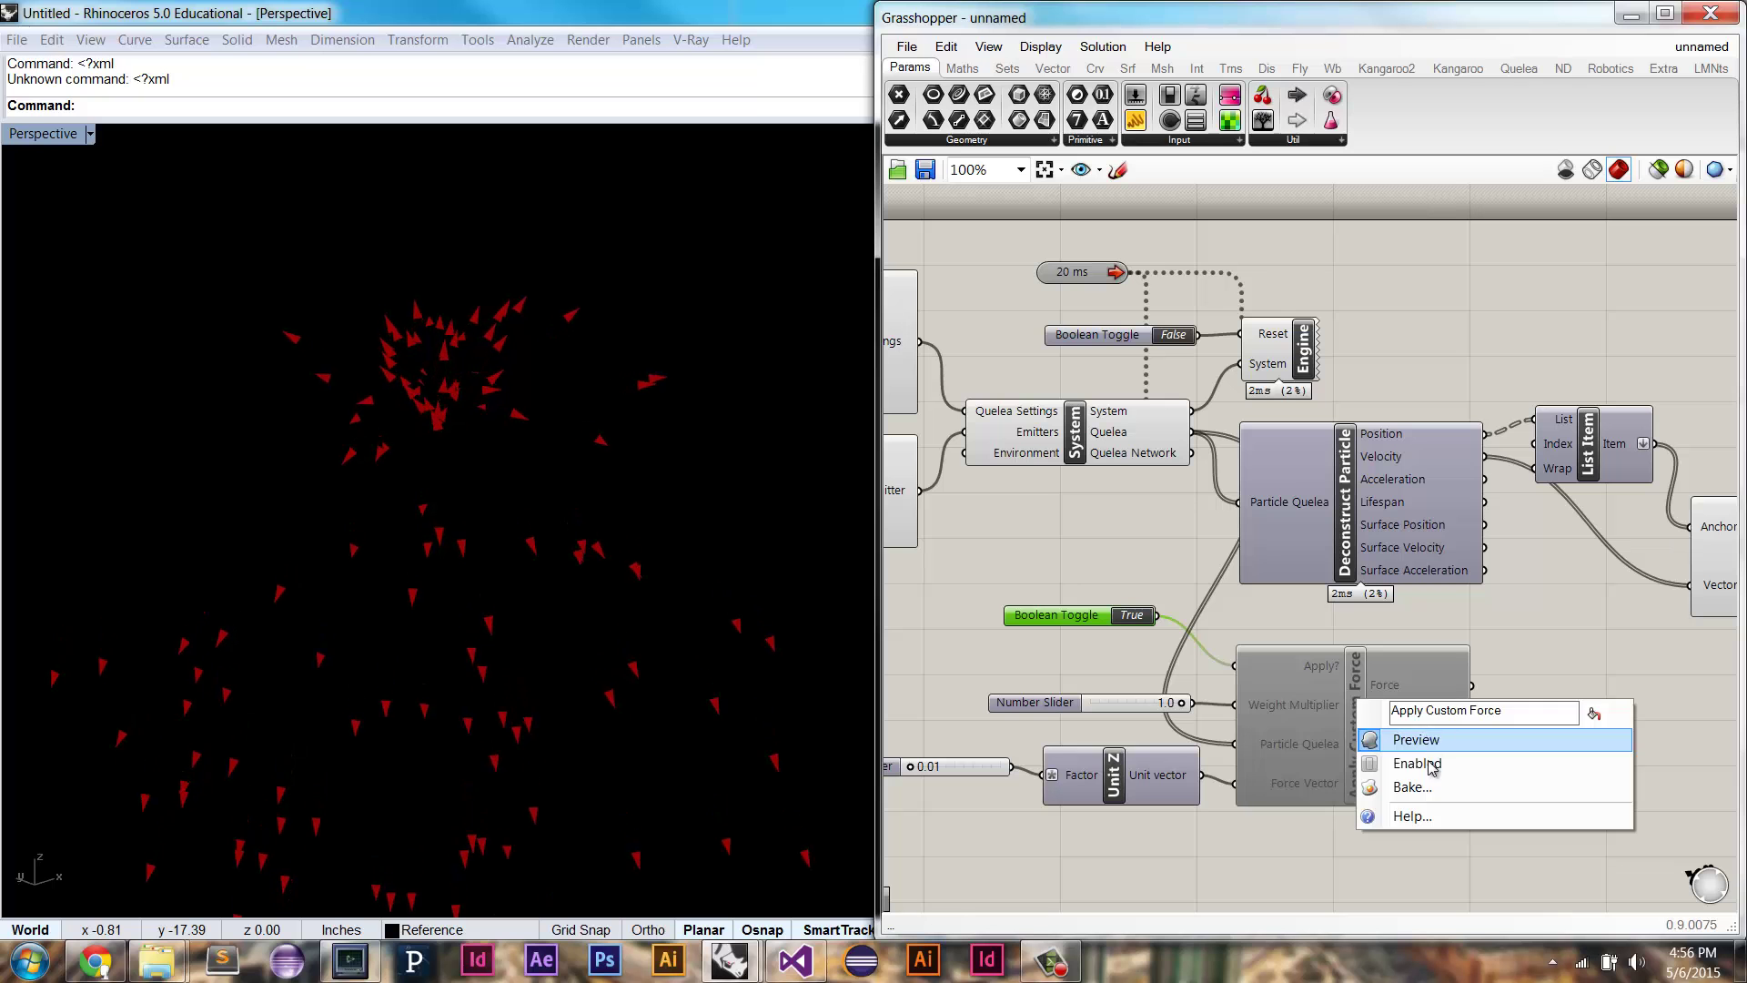
click(1406, 754)
double_click(1133, 615)
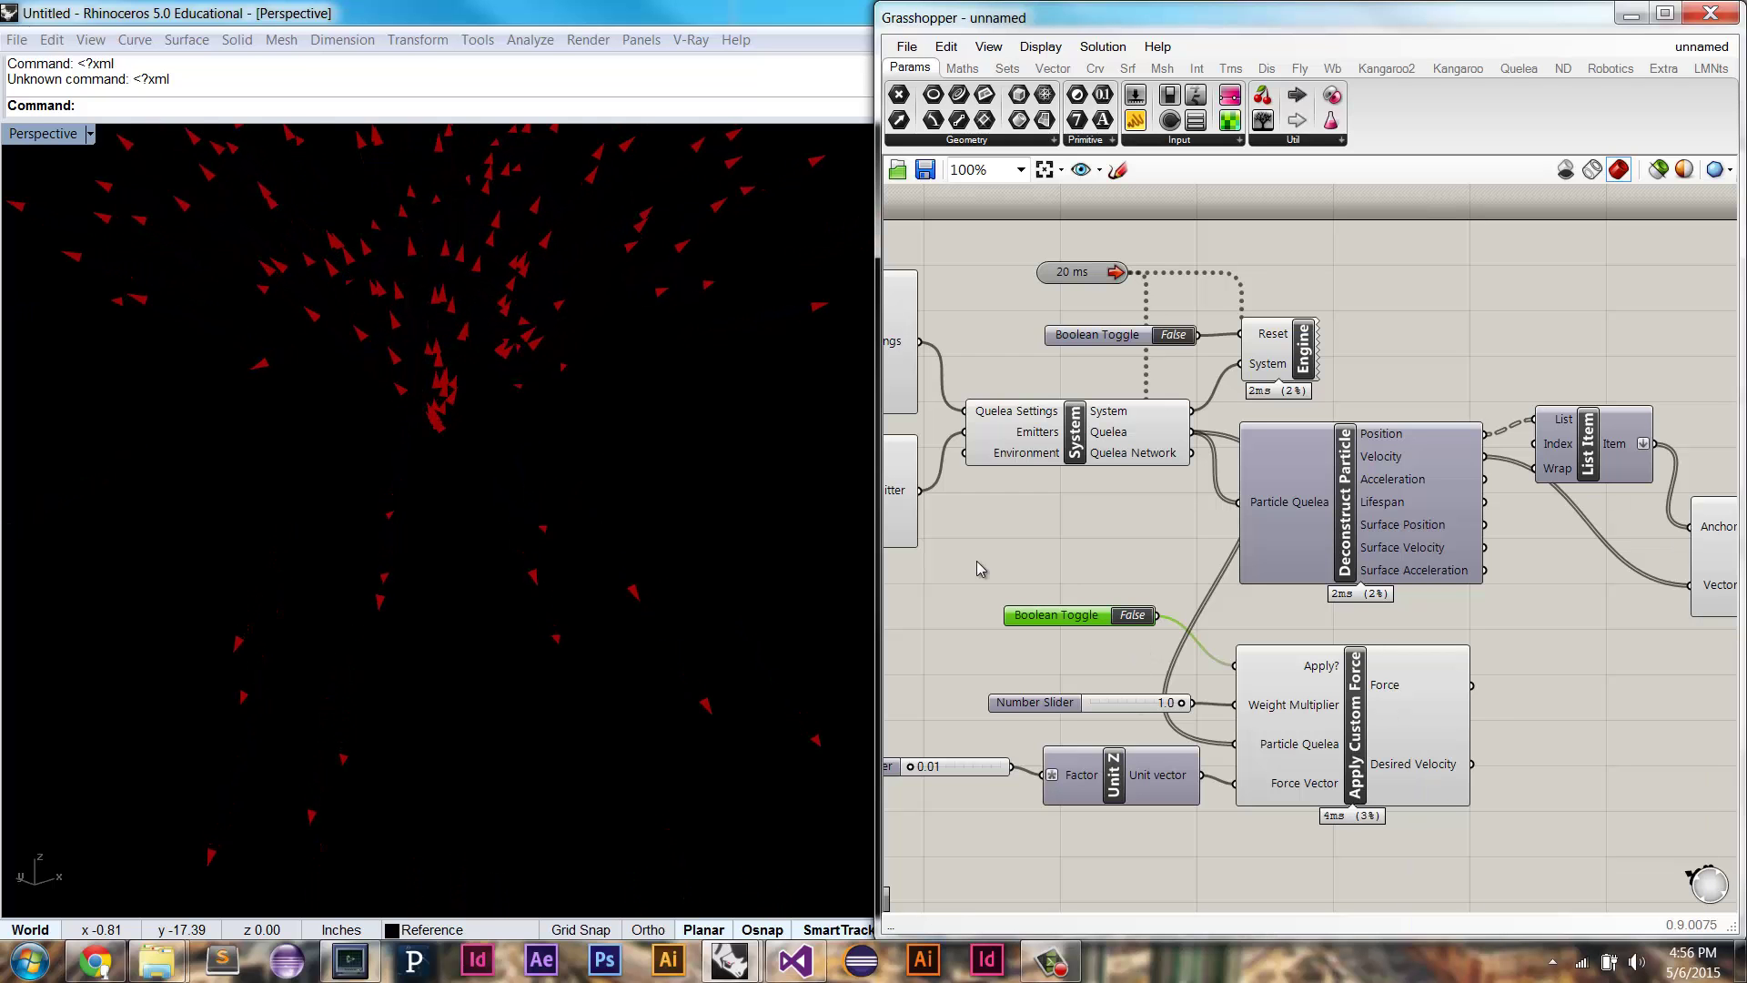
Step: Restore Rhino's four-viewport layout and draw a rectangle around the emitter point in the Front view
right_drag(1128, 655, 1294, 651)
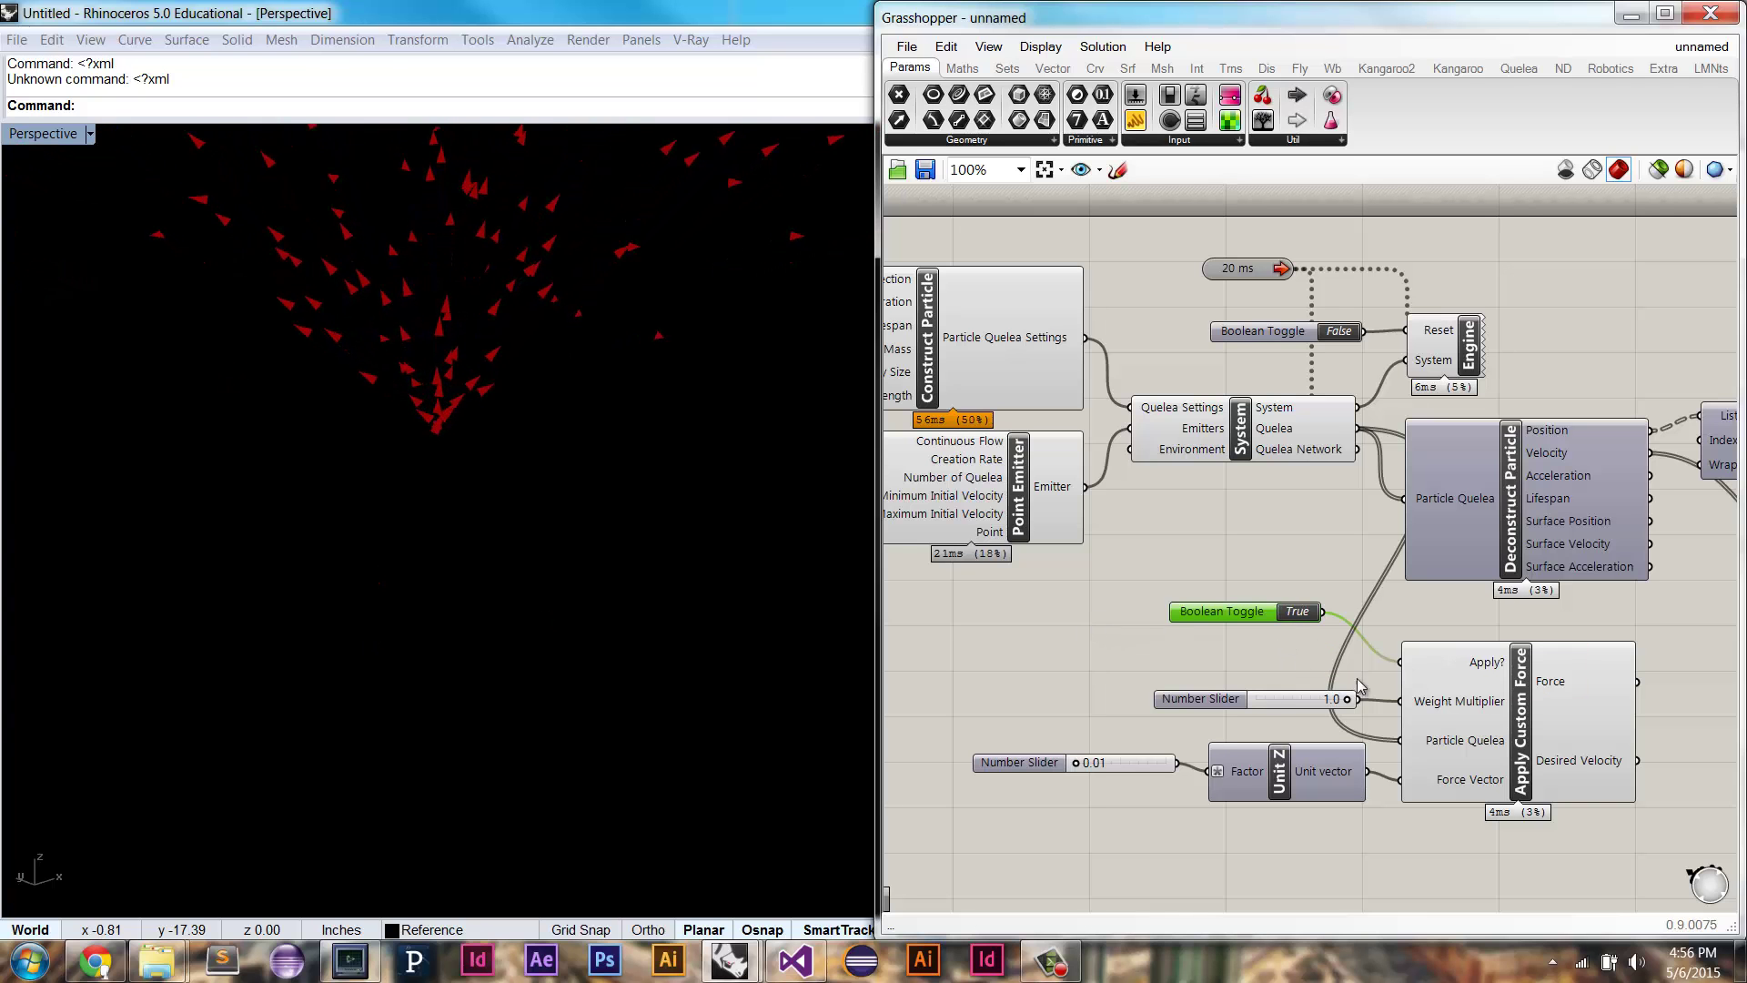
double_click(43, 134)
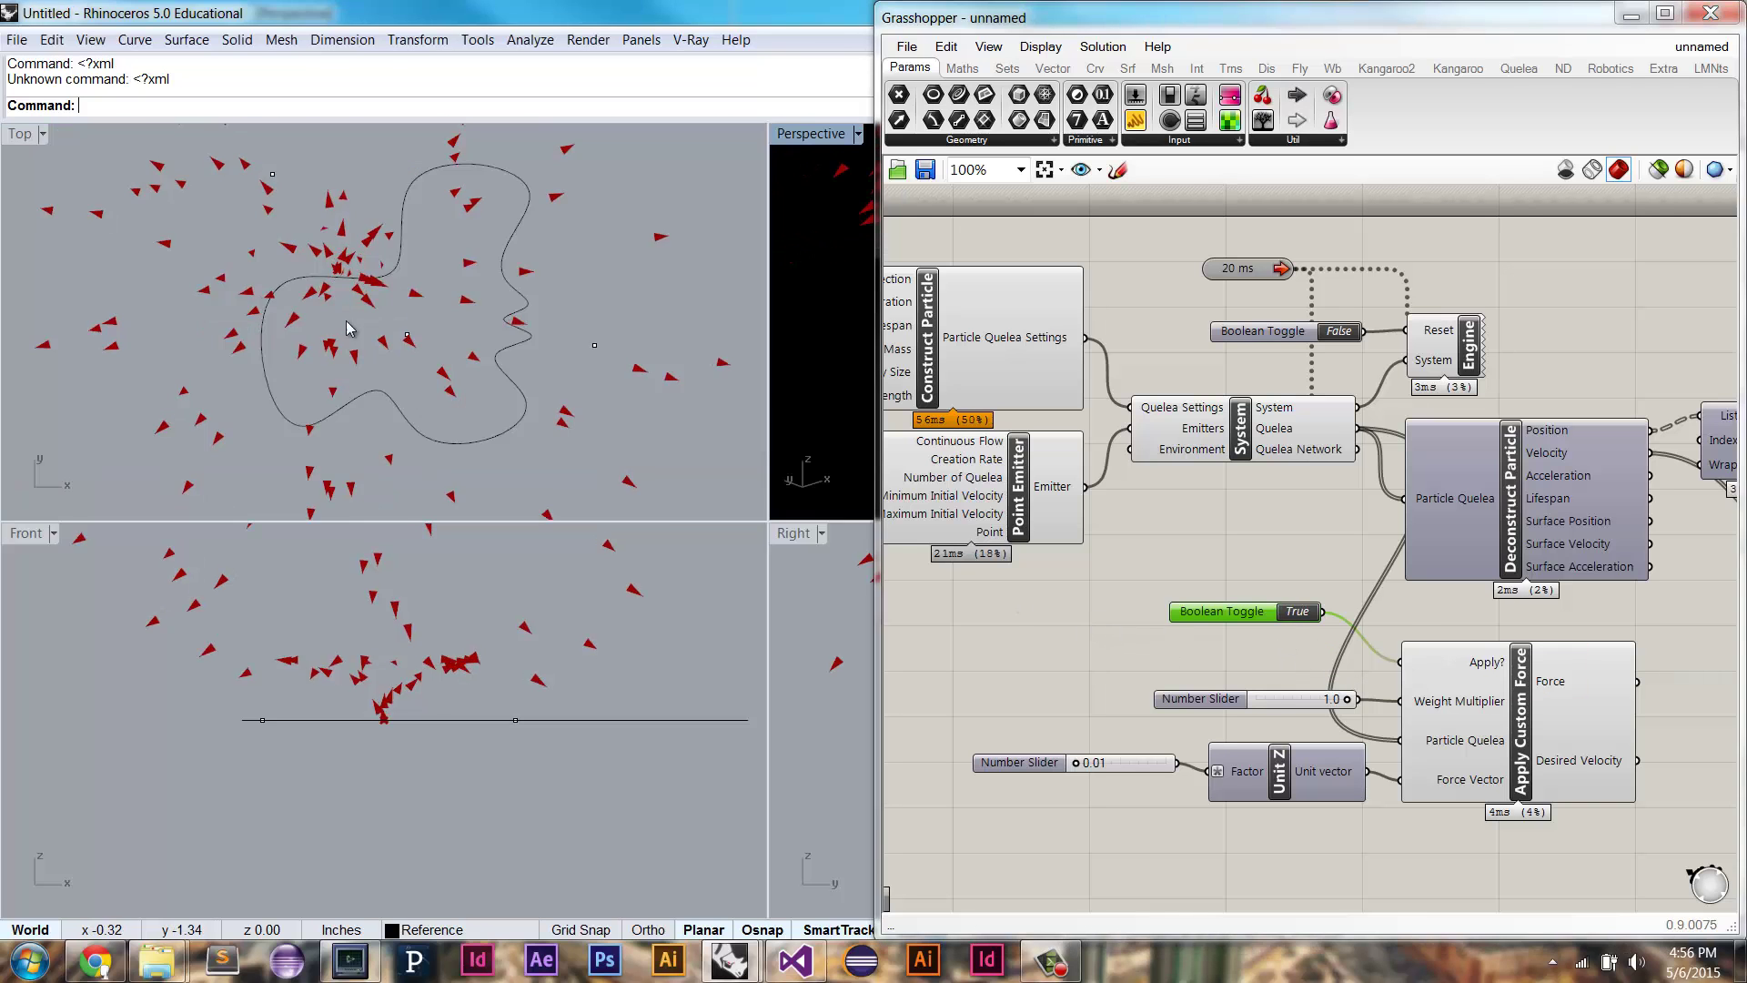
click(428, 704)
scroll(446, 700, up, 1)
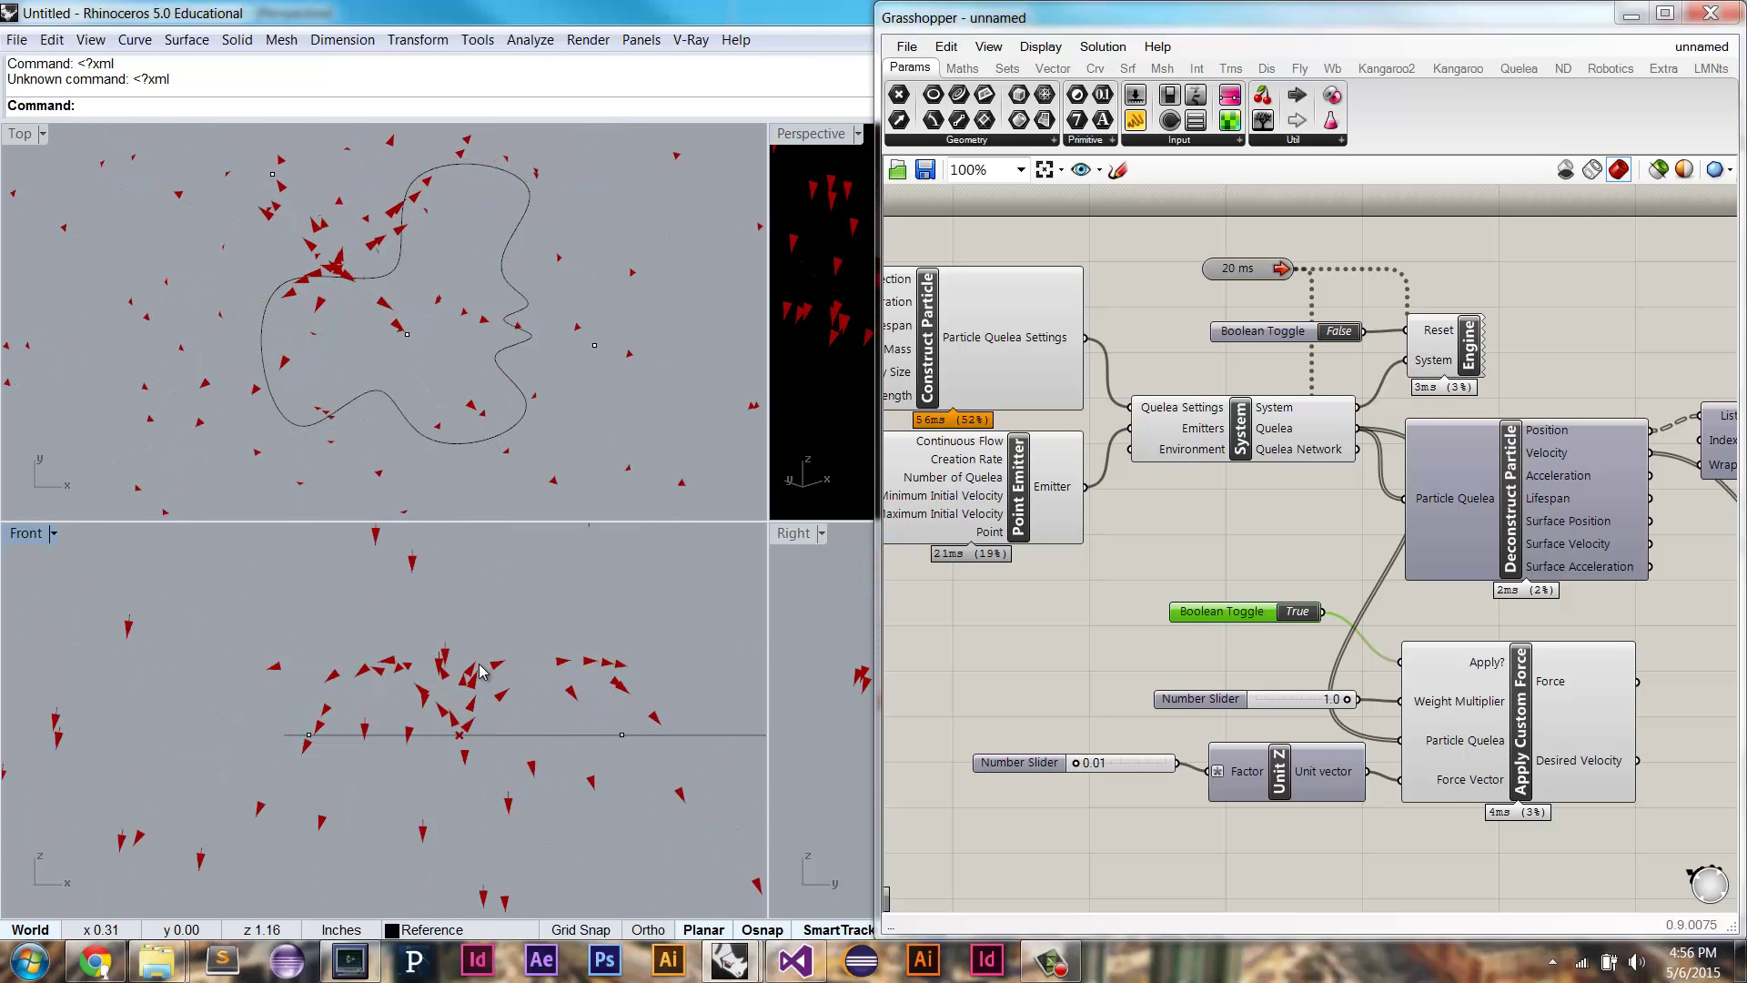
scroll(482, 710, up, 1)
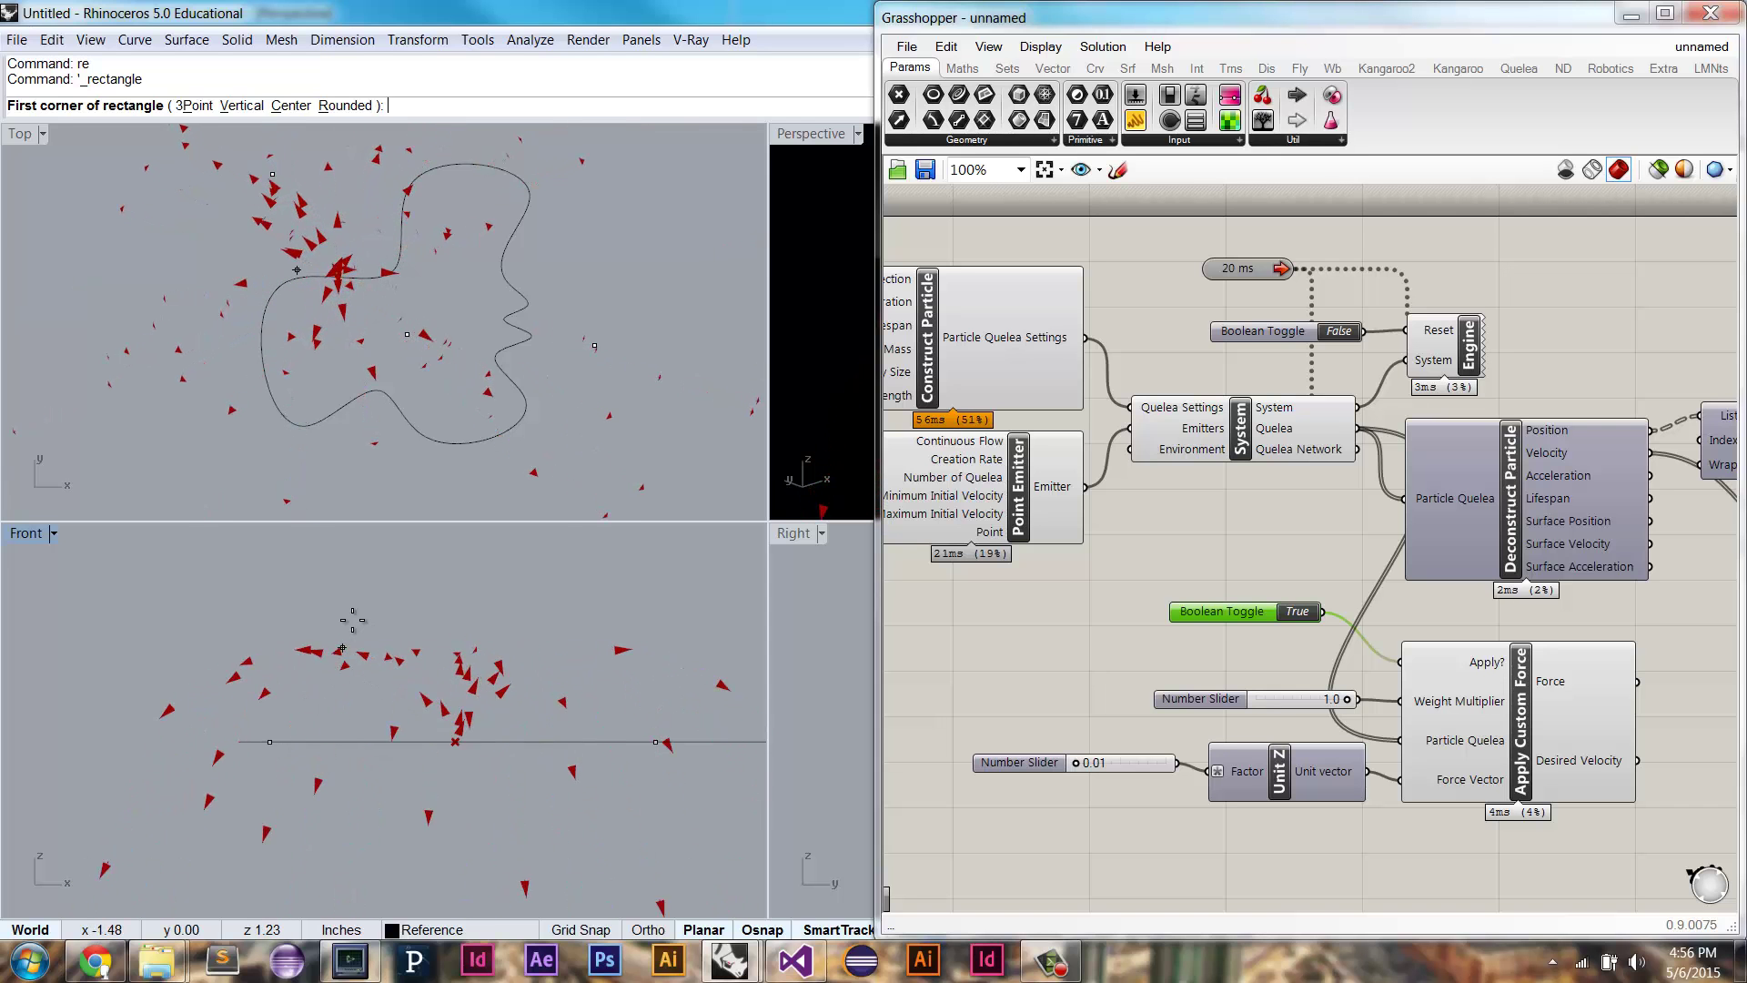
click(588, 819)
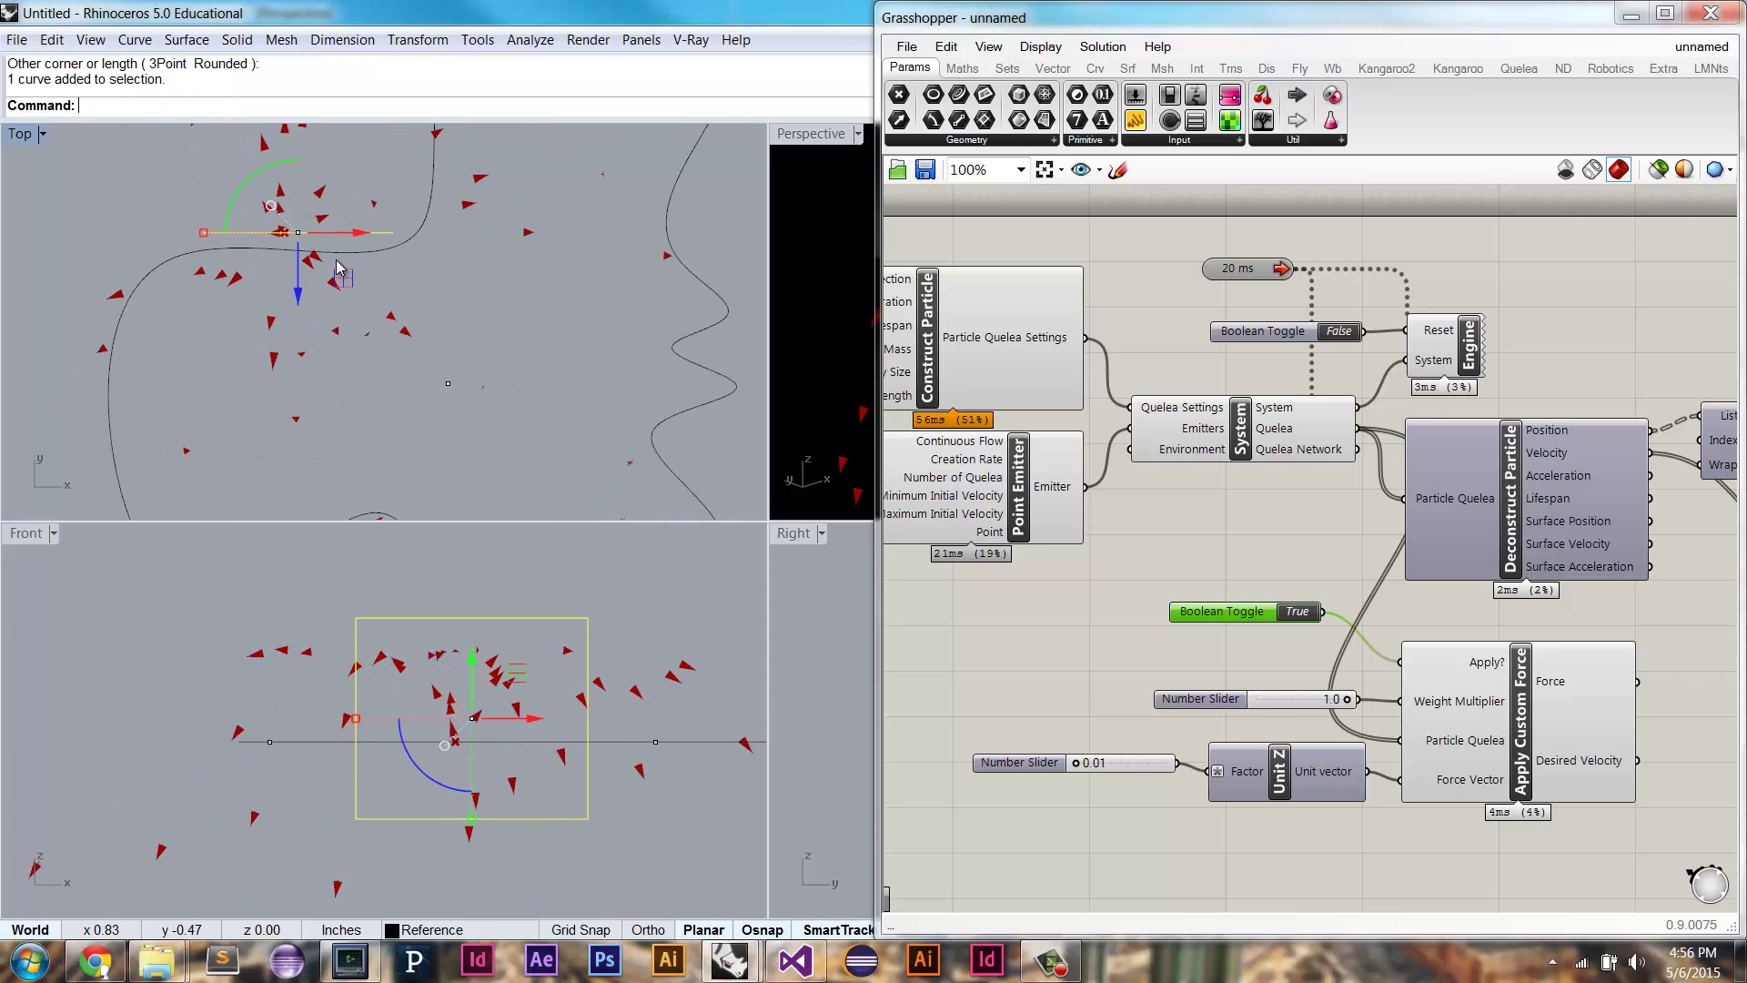
Step: Extrude the rectangle to both sides as a solid box, about 1.30 in each way
text(e)
key(Return)
text(b)
key(Return)
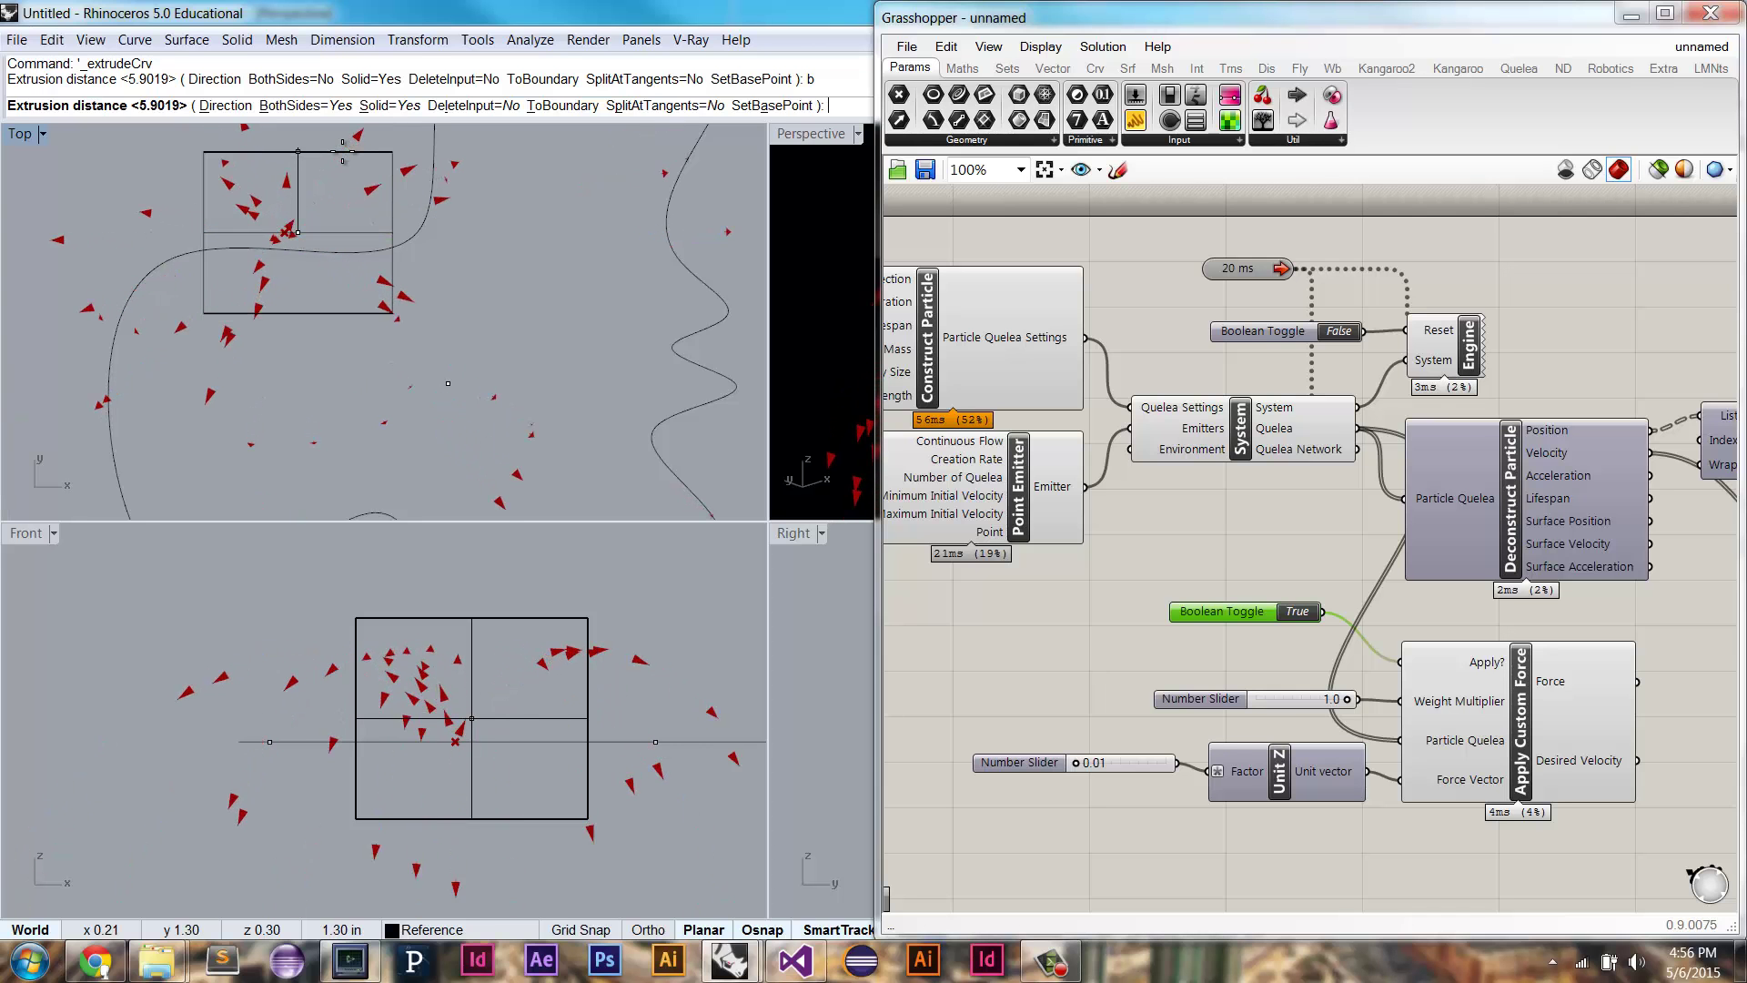
key(Return)
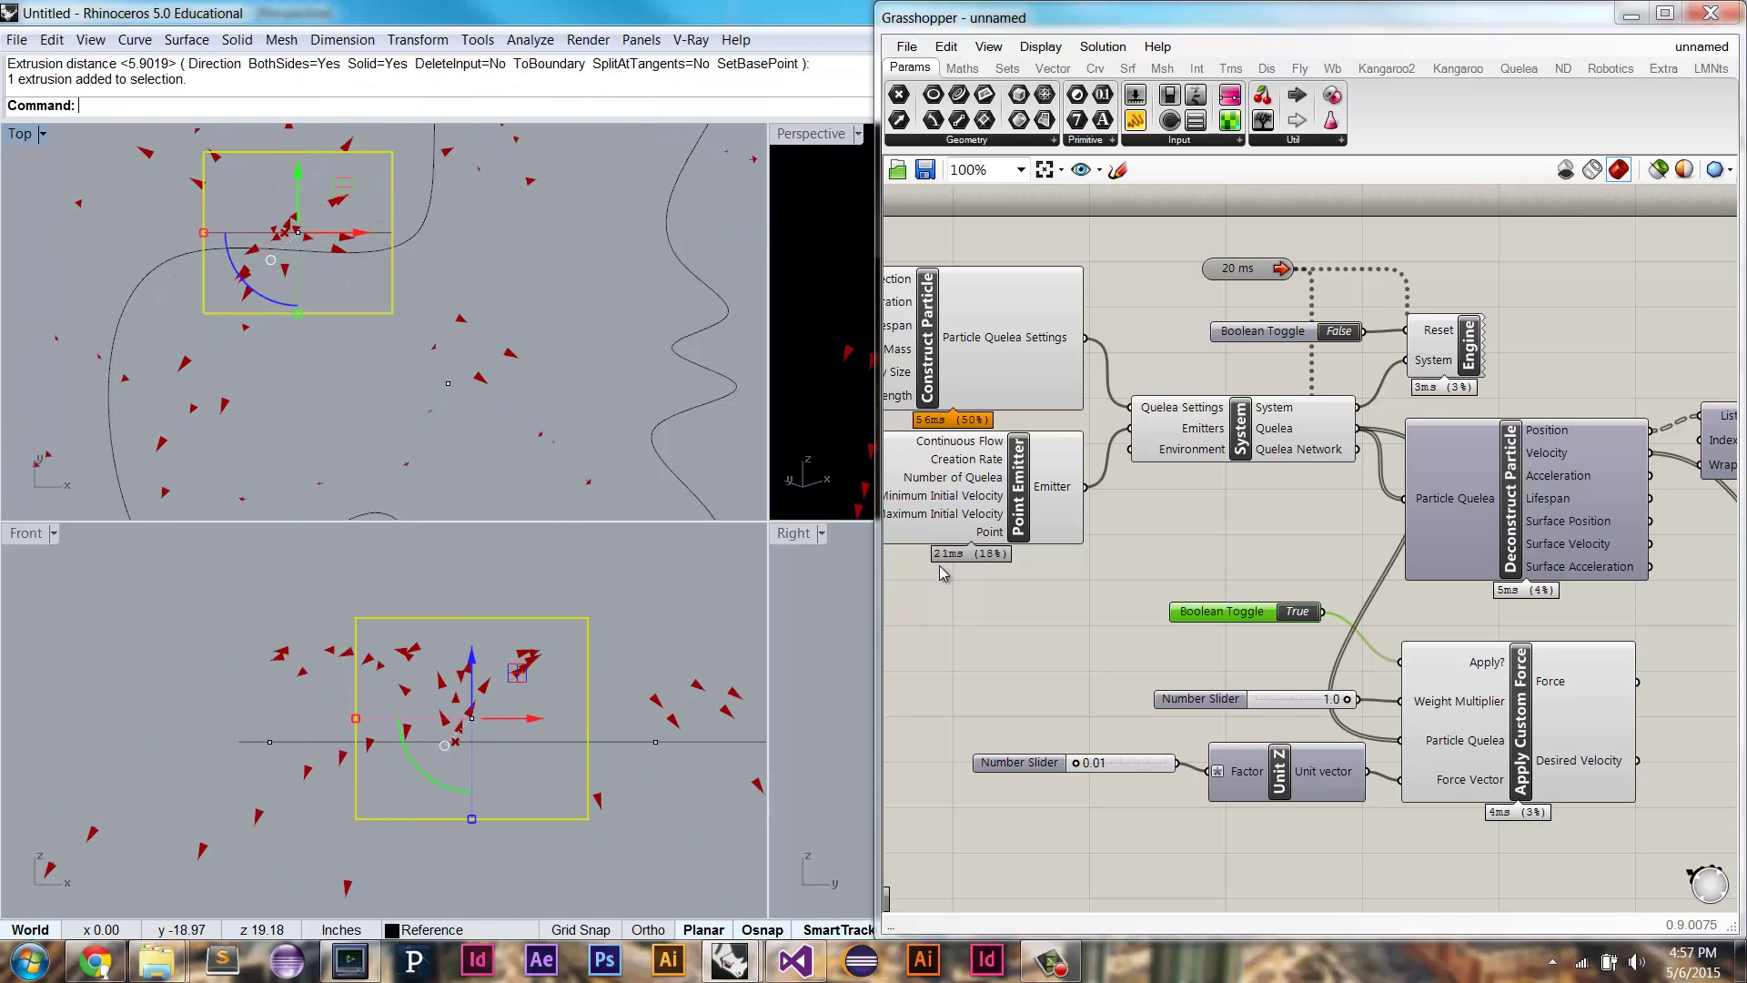
Step: Place a Point In Brep component on the Grasshopper canvas beside the Apply? toggle
double_click(1152, 670)
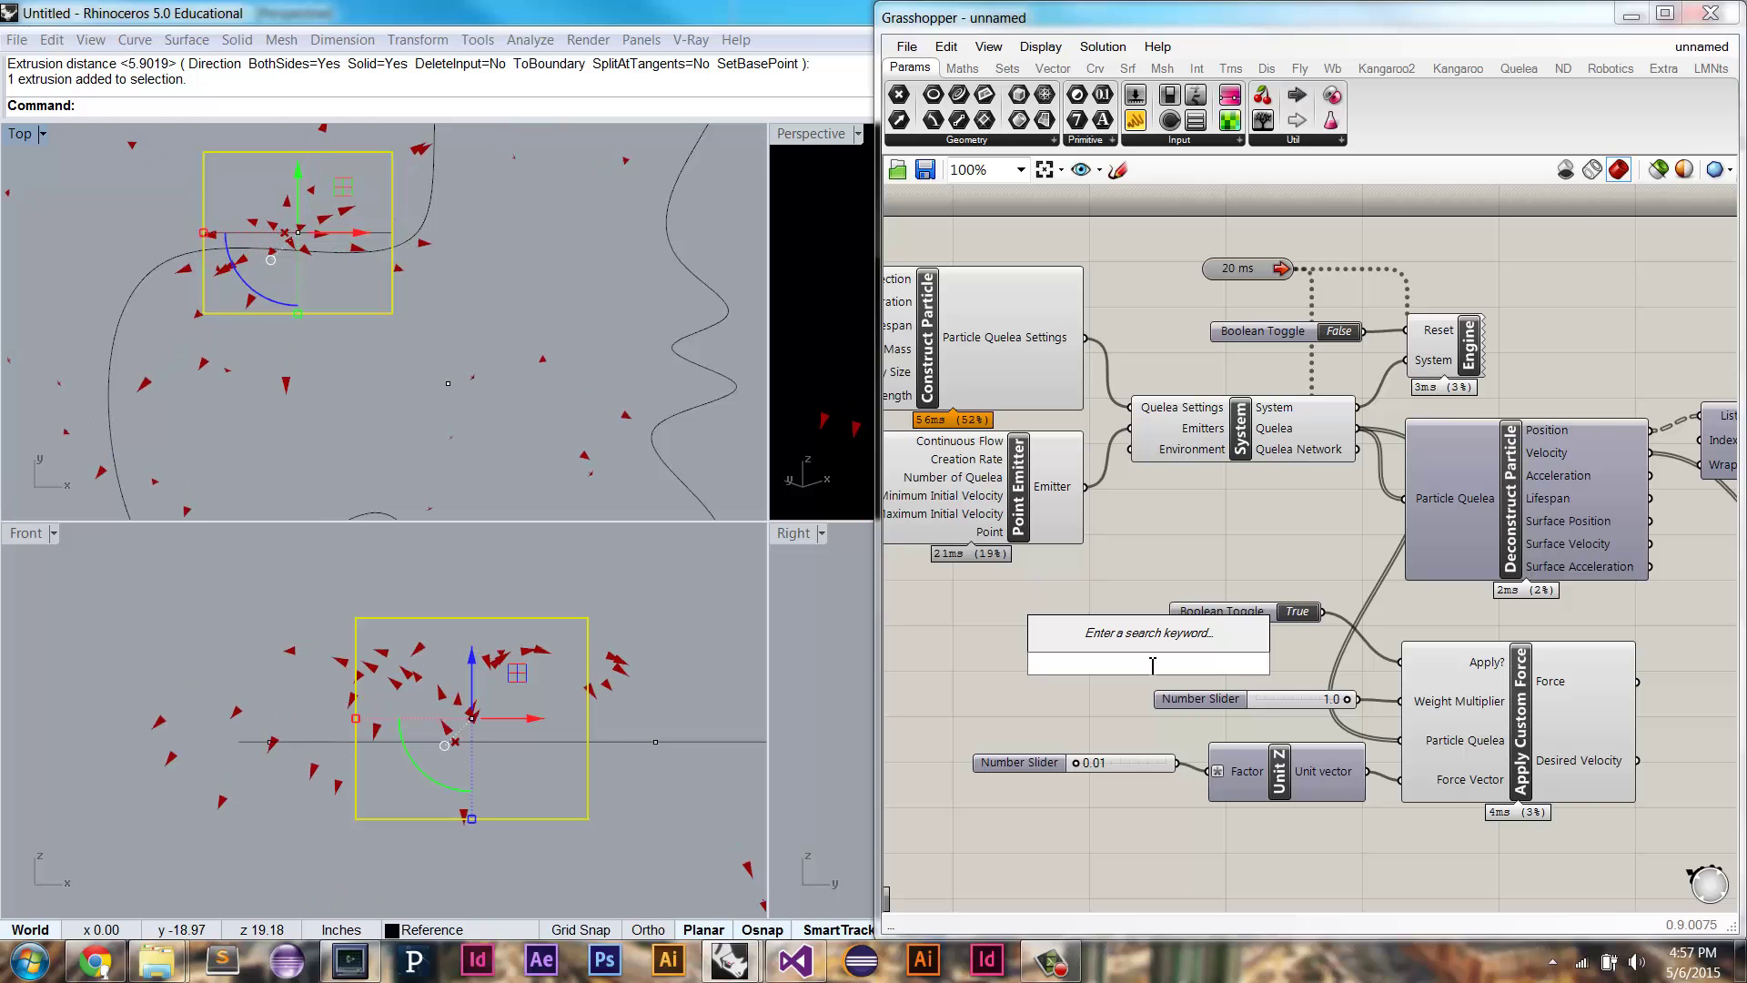
click(1127, 69)
click(965, 139)
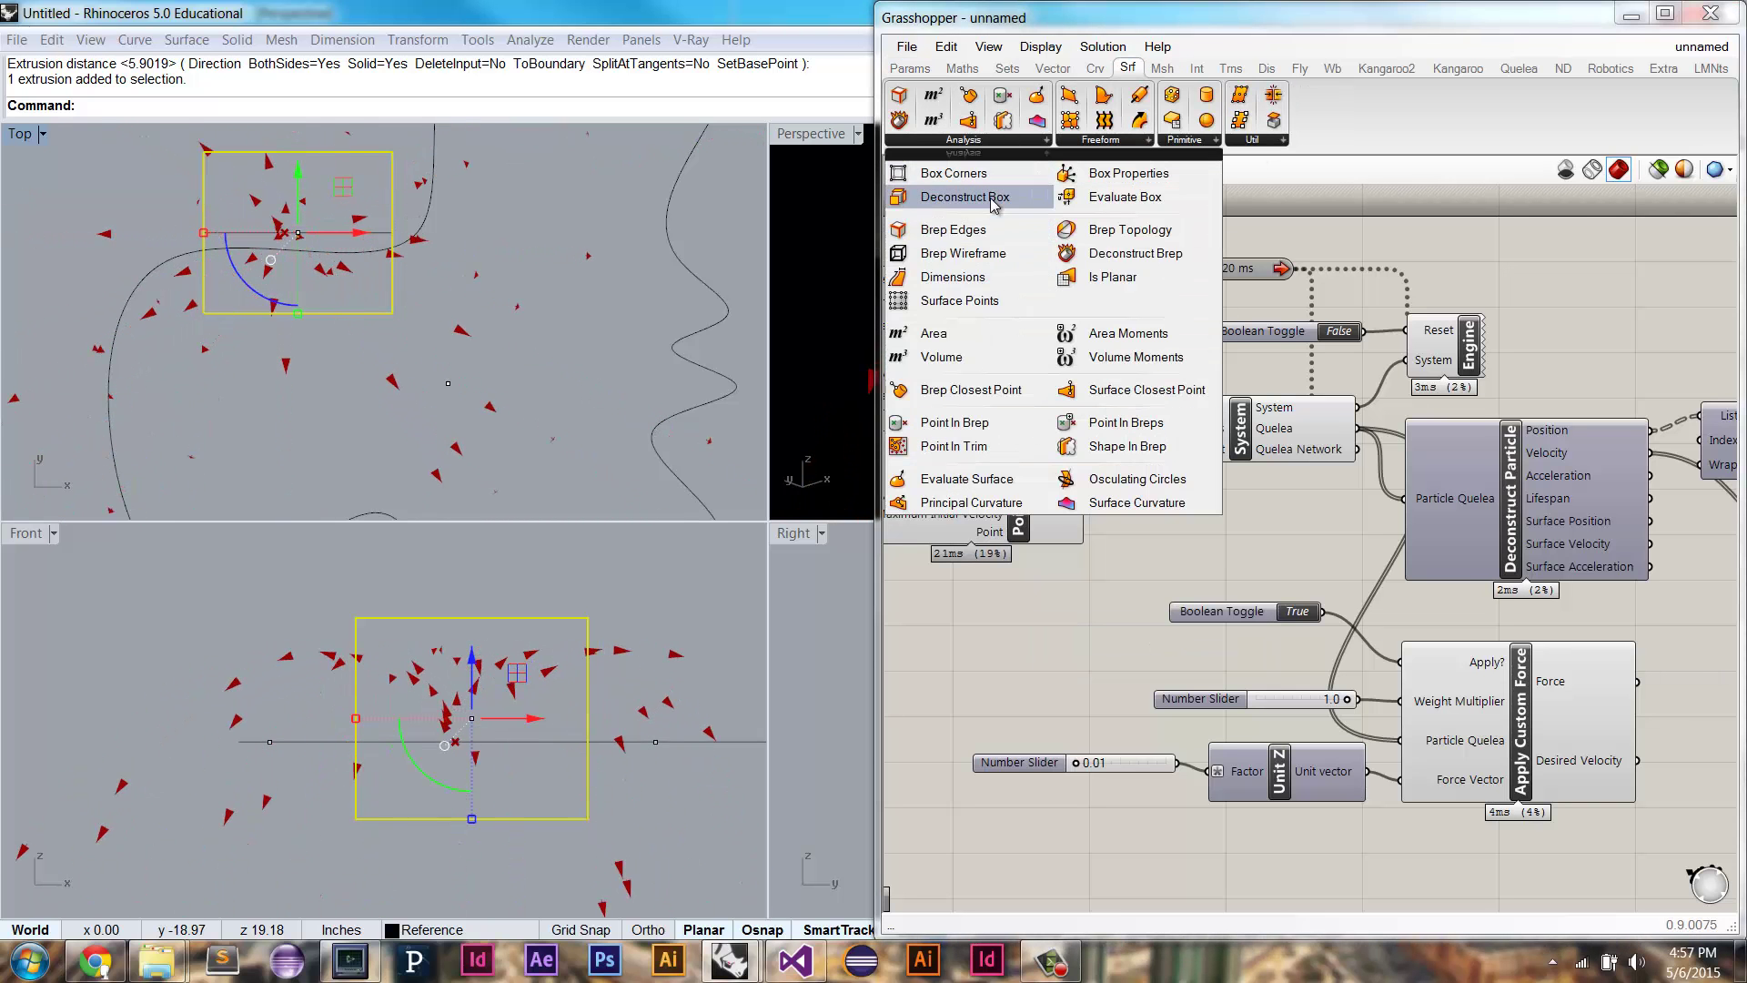
drag(955, 422, 1089, 648)
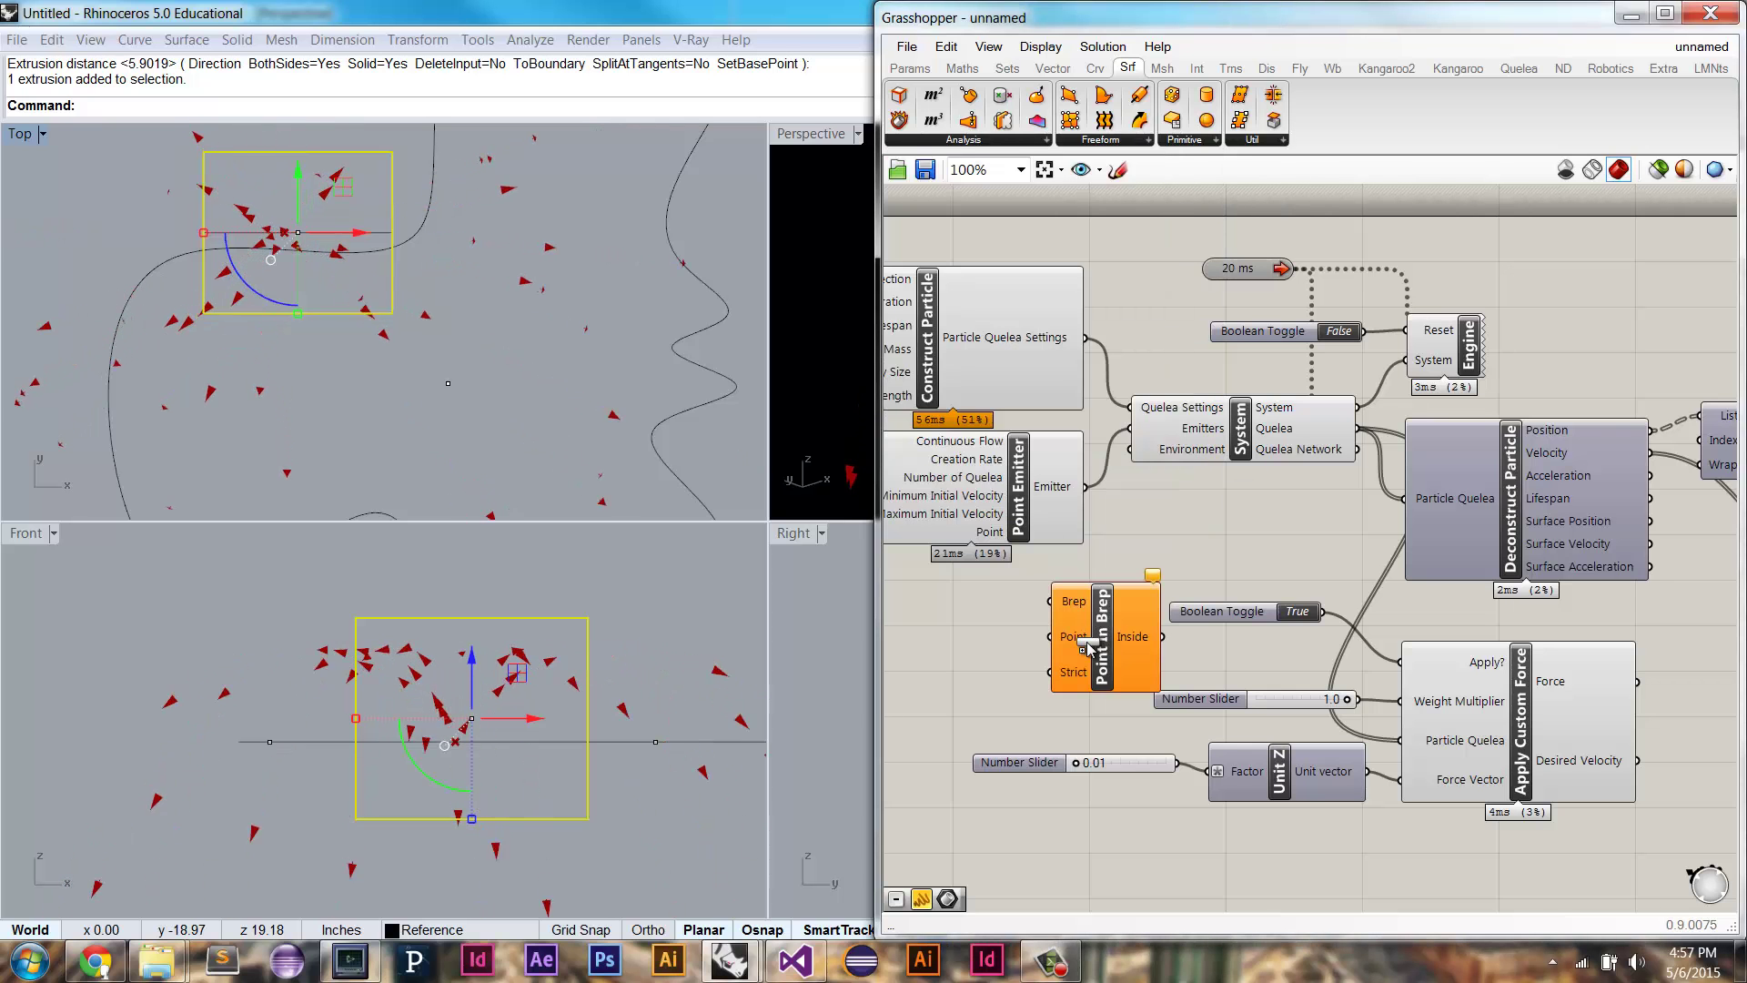
Step: Add a Brep parameter, assign the extruded box to it, and wire it into Point In Brep's Brep input
double_click(998, 628)
text(bre)
click(978, 597)
right_drag(1264, 602, 1202, 598)
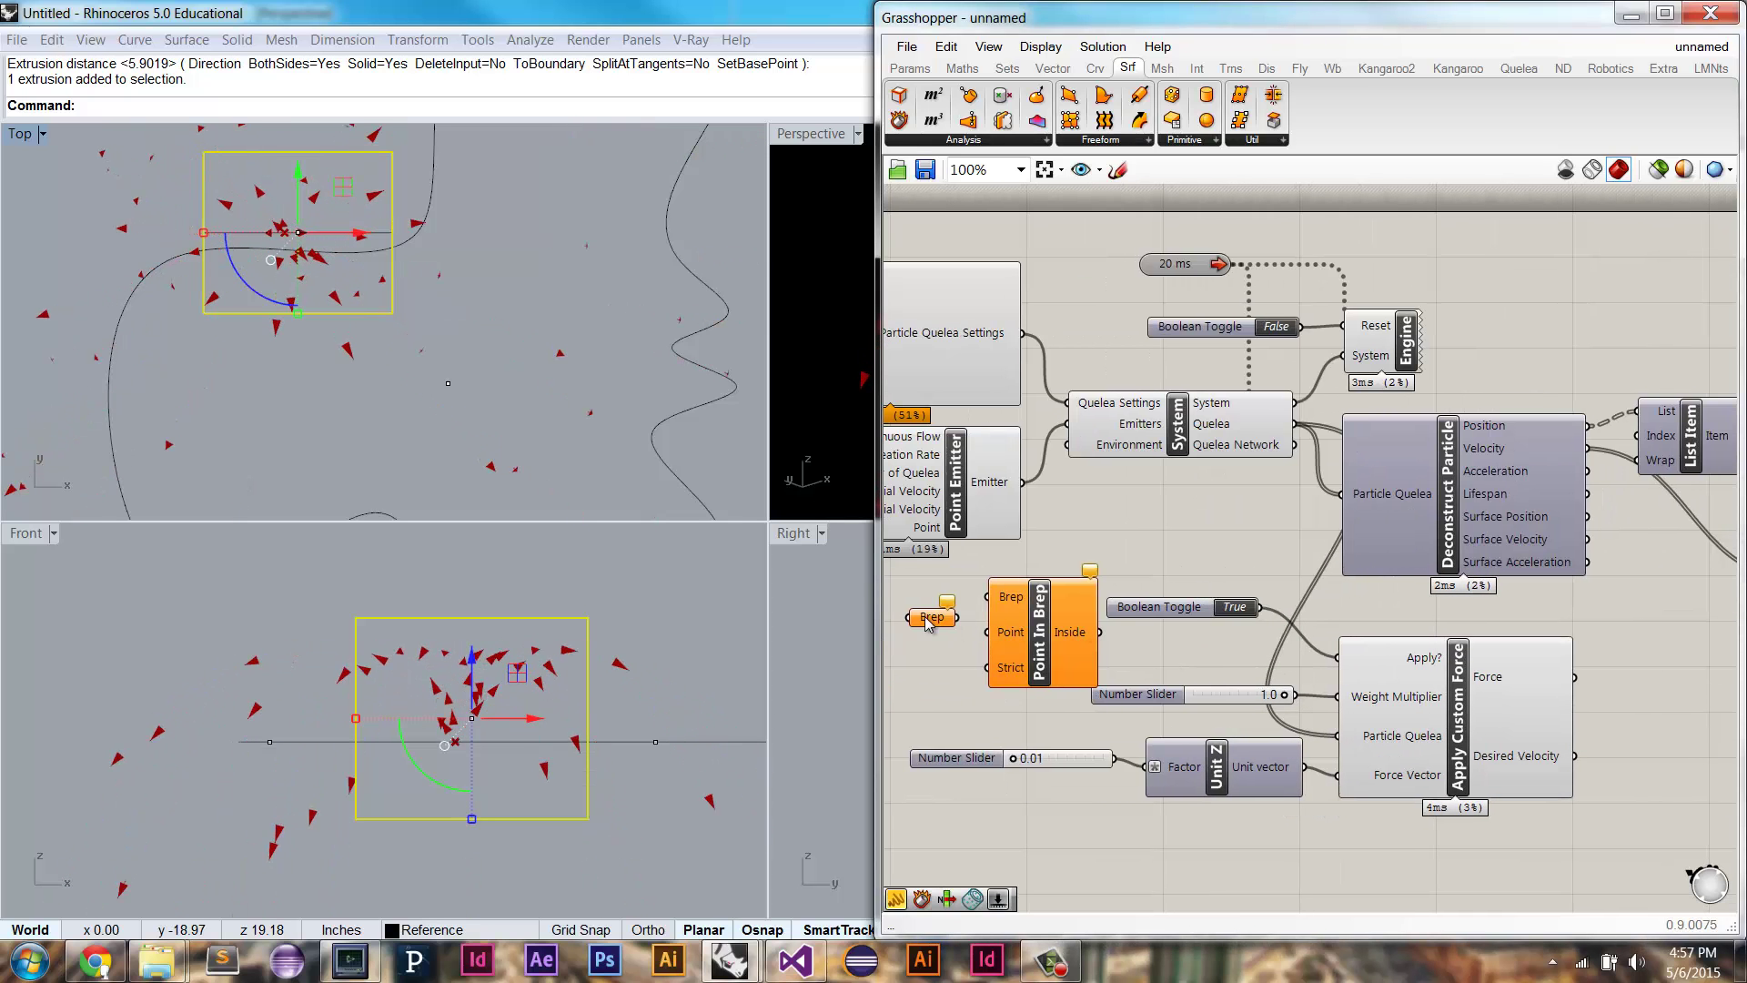
right_click(928, 620)
click(1055, 784)
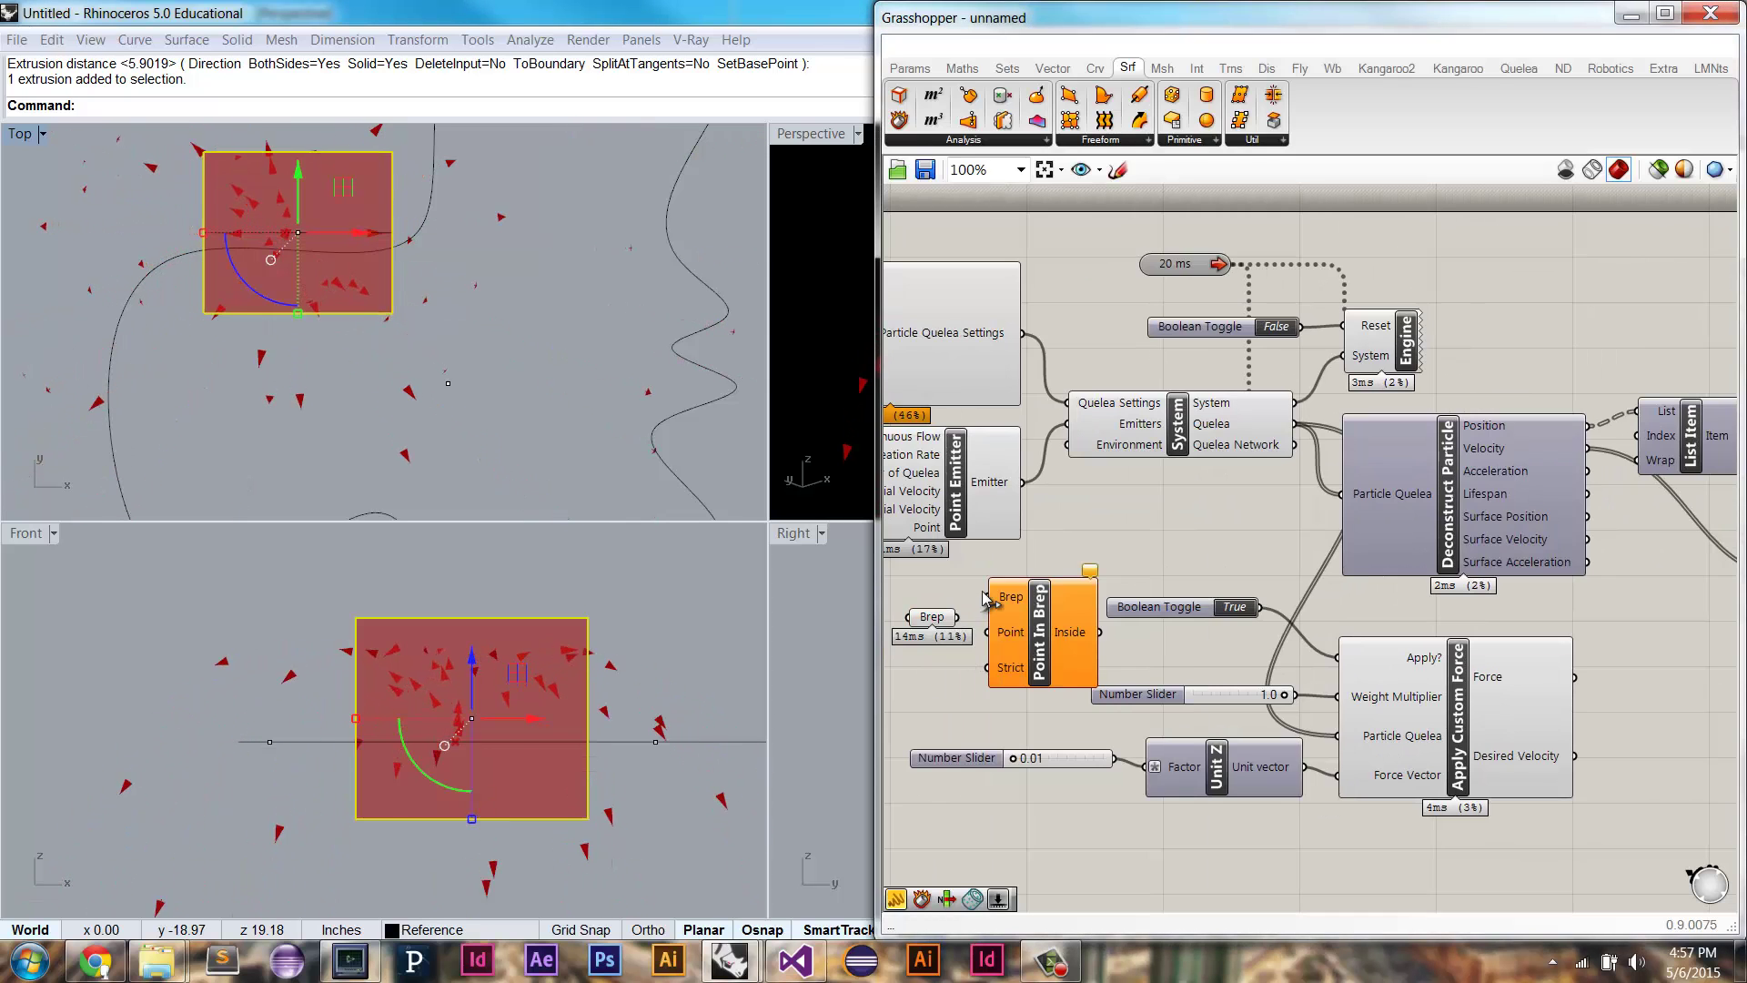
drag(987, 597, 958, 617)
click(1091, 621)
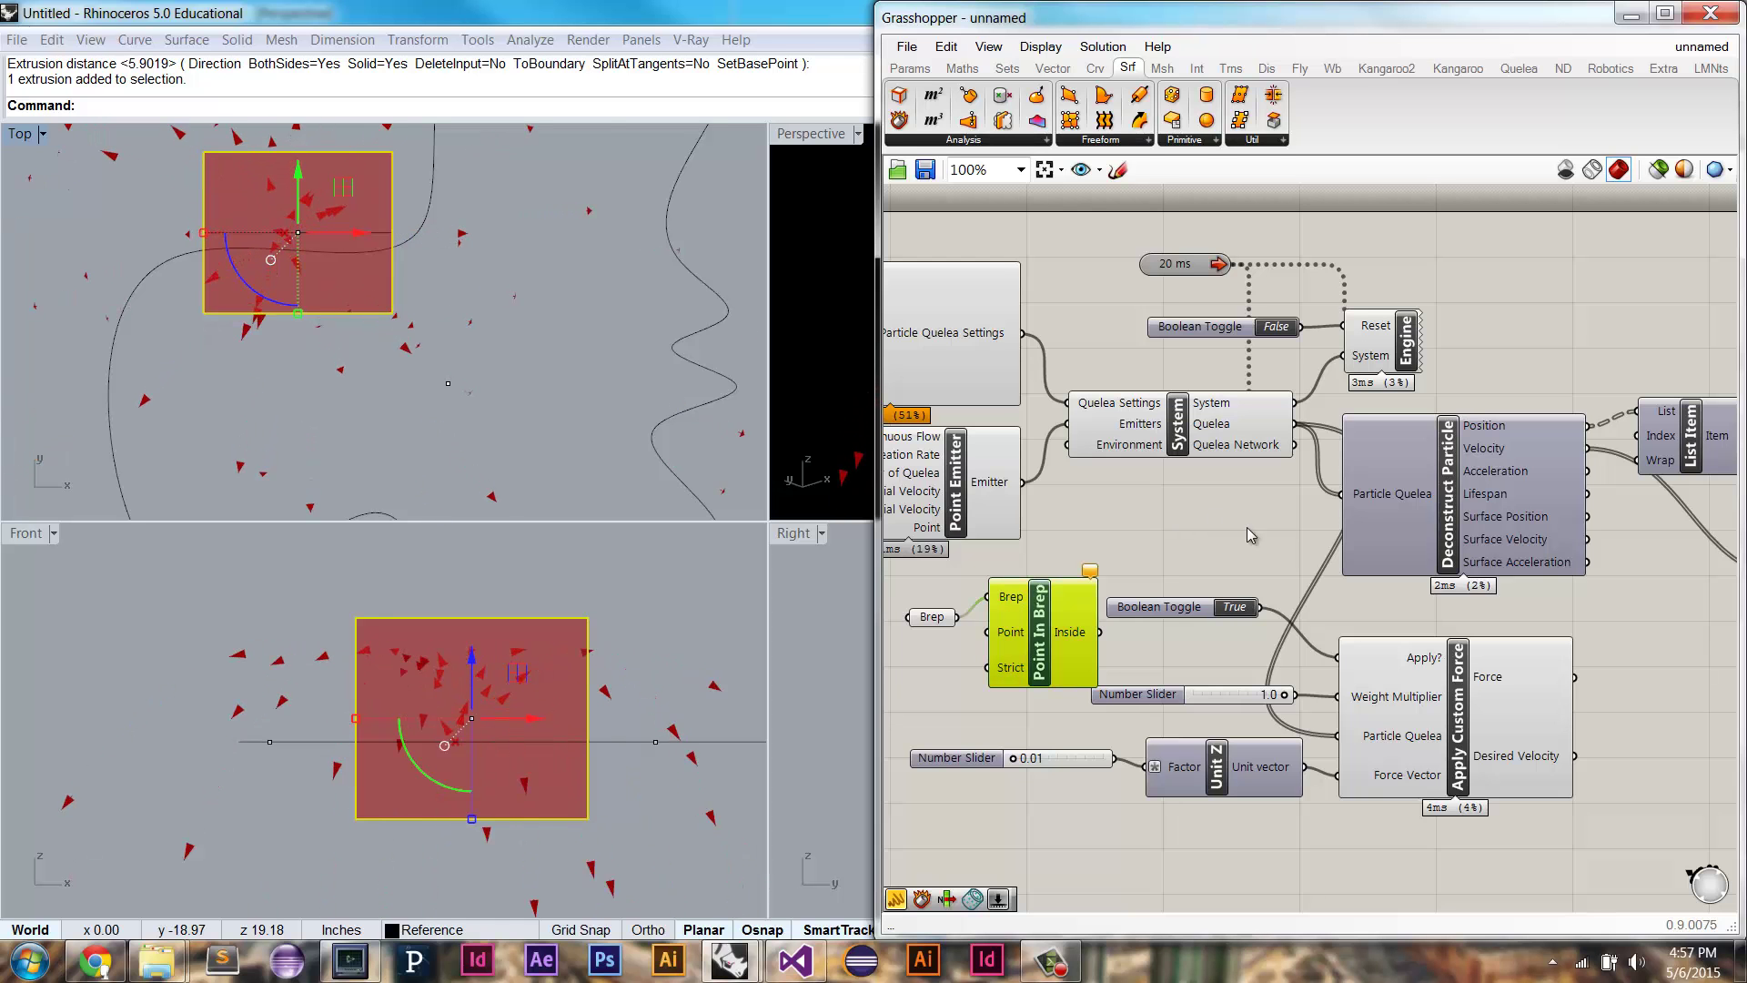
Step: Wire the List Item output carrying the particle positions into the Point input of Point In Brep
right_drag(1652, 457, 1531, 457)
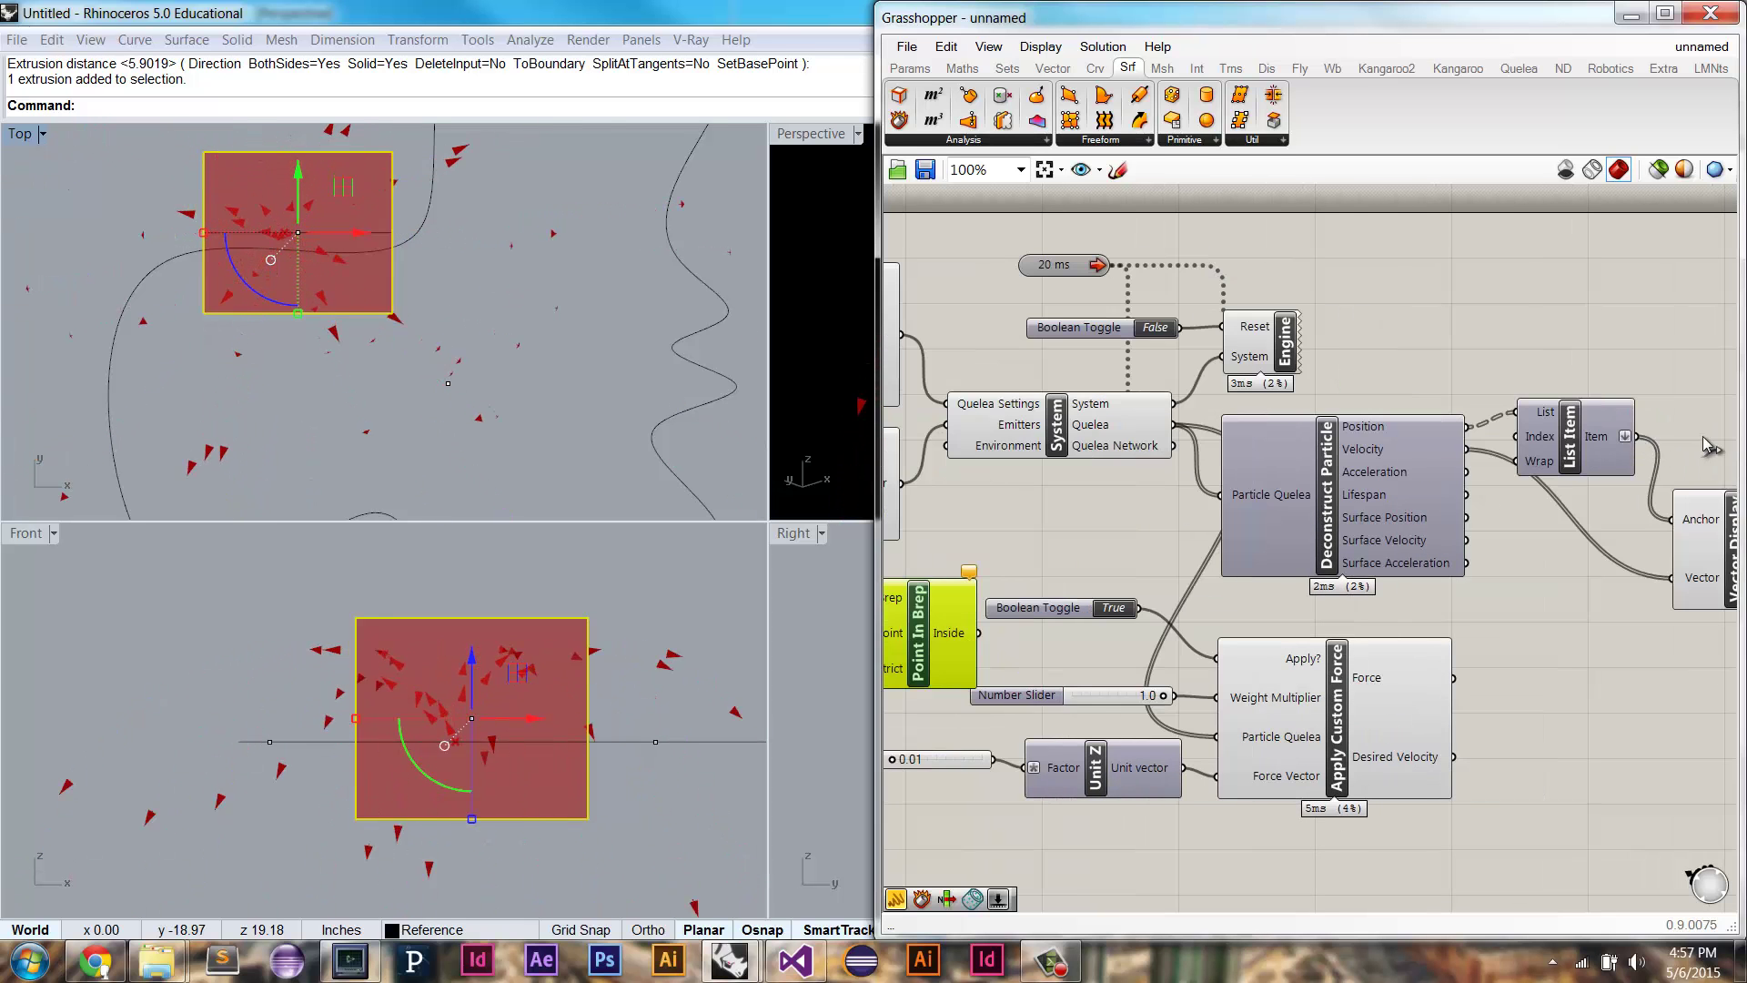
scroll(1708, 446, down, 3)
scroll(1274, 551, up, 3)
drag(1222, 564, 1225, 551)
mouse_move(1321, 552)
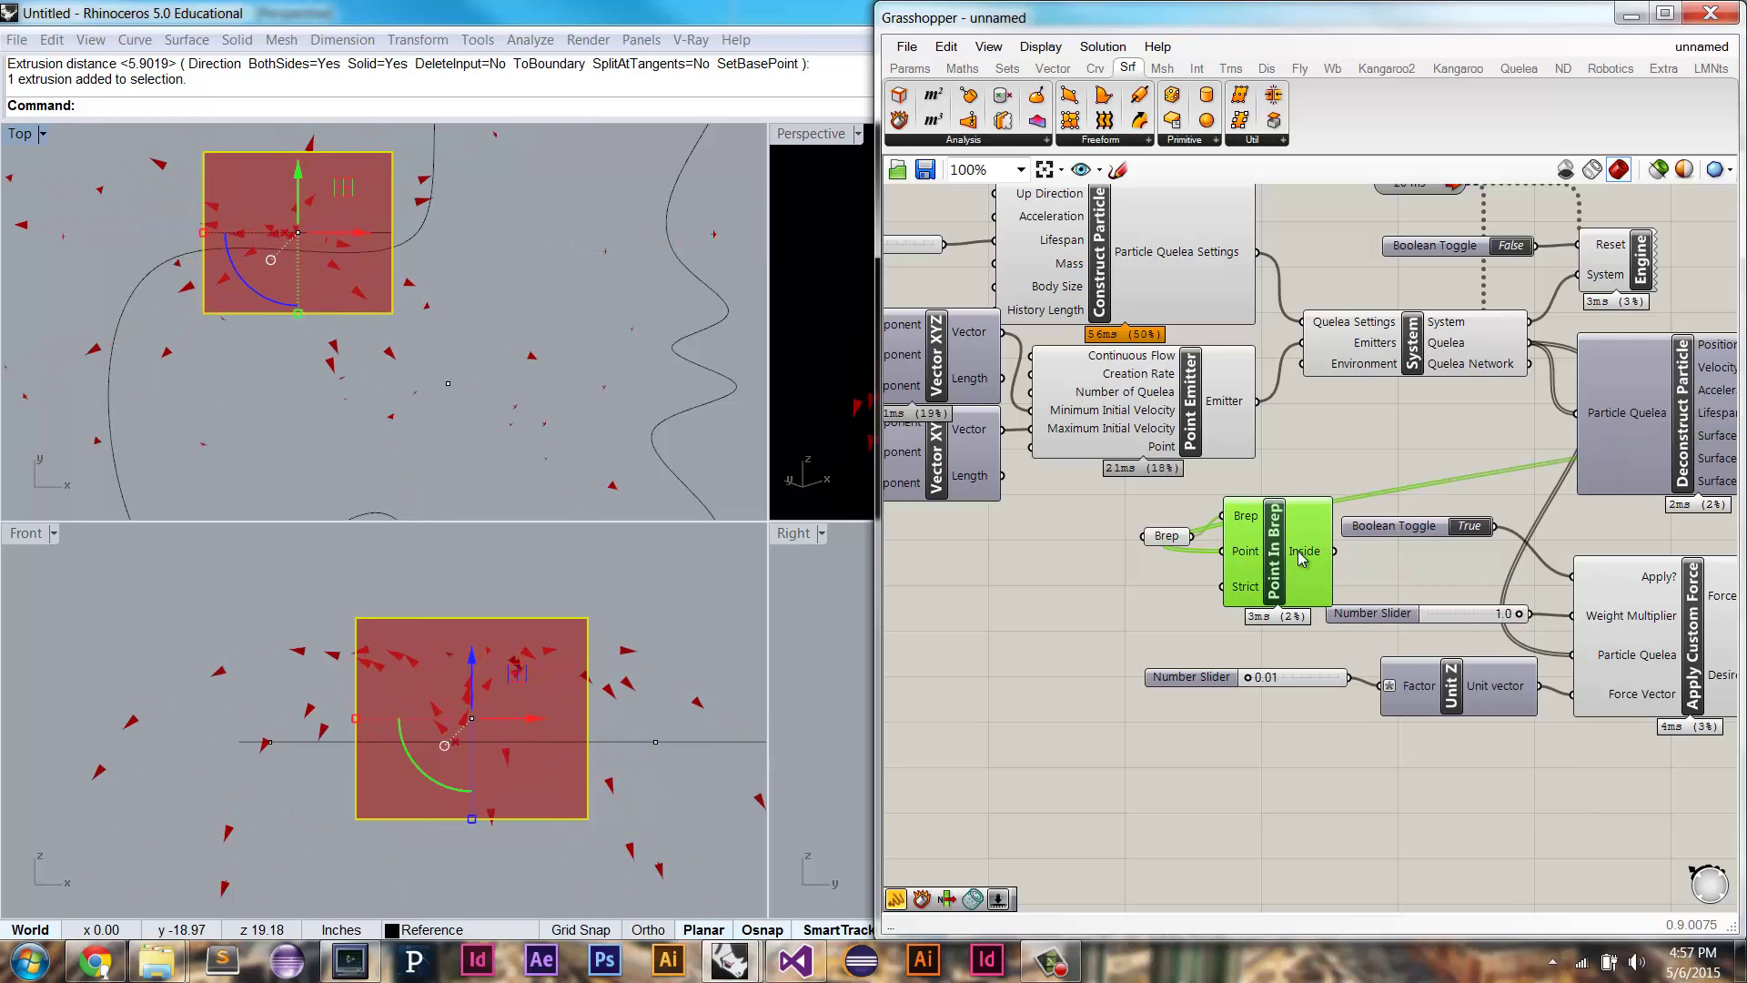
Step: Inspect Point In Brep's Inside values with a temporary Panel, and delete the Panel
click(1131, 614)
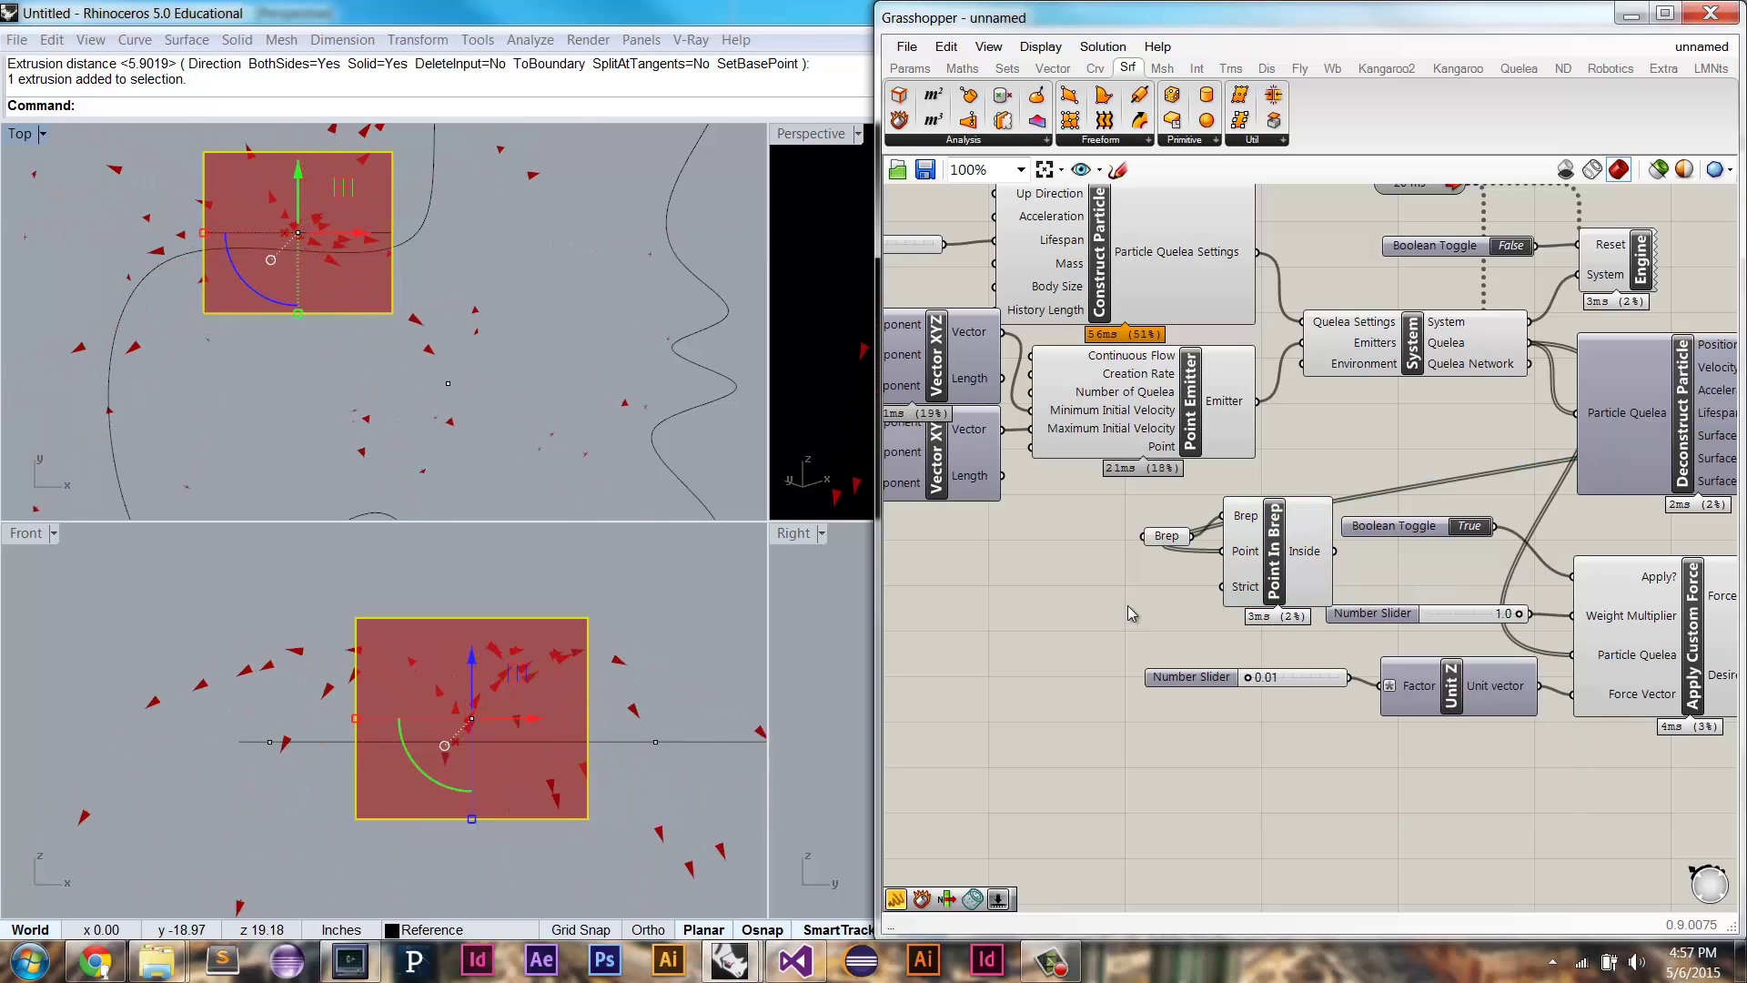
double_click(1132, 614)
text(pane)
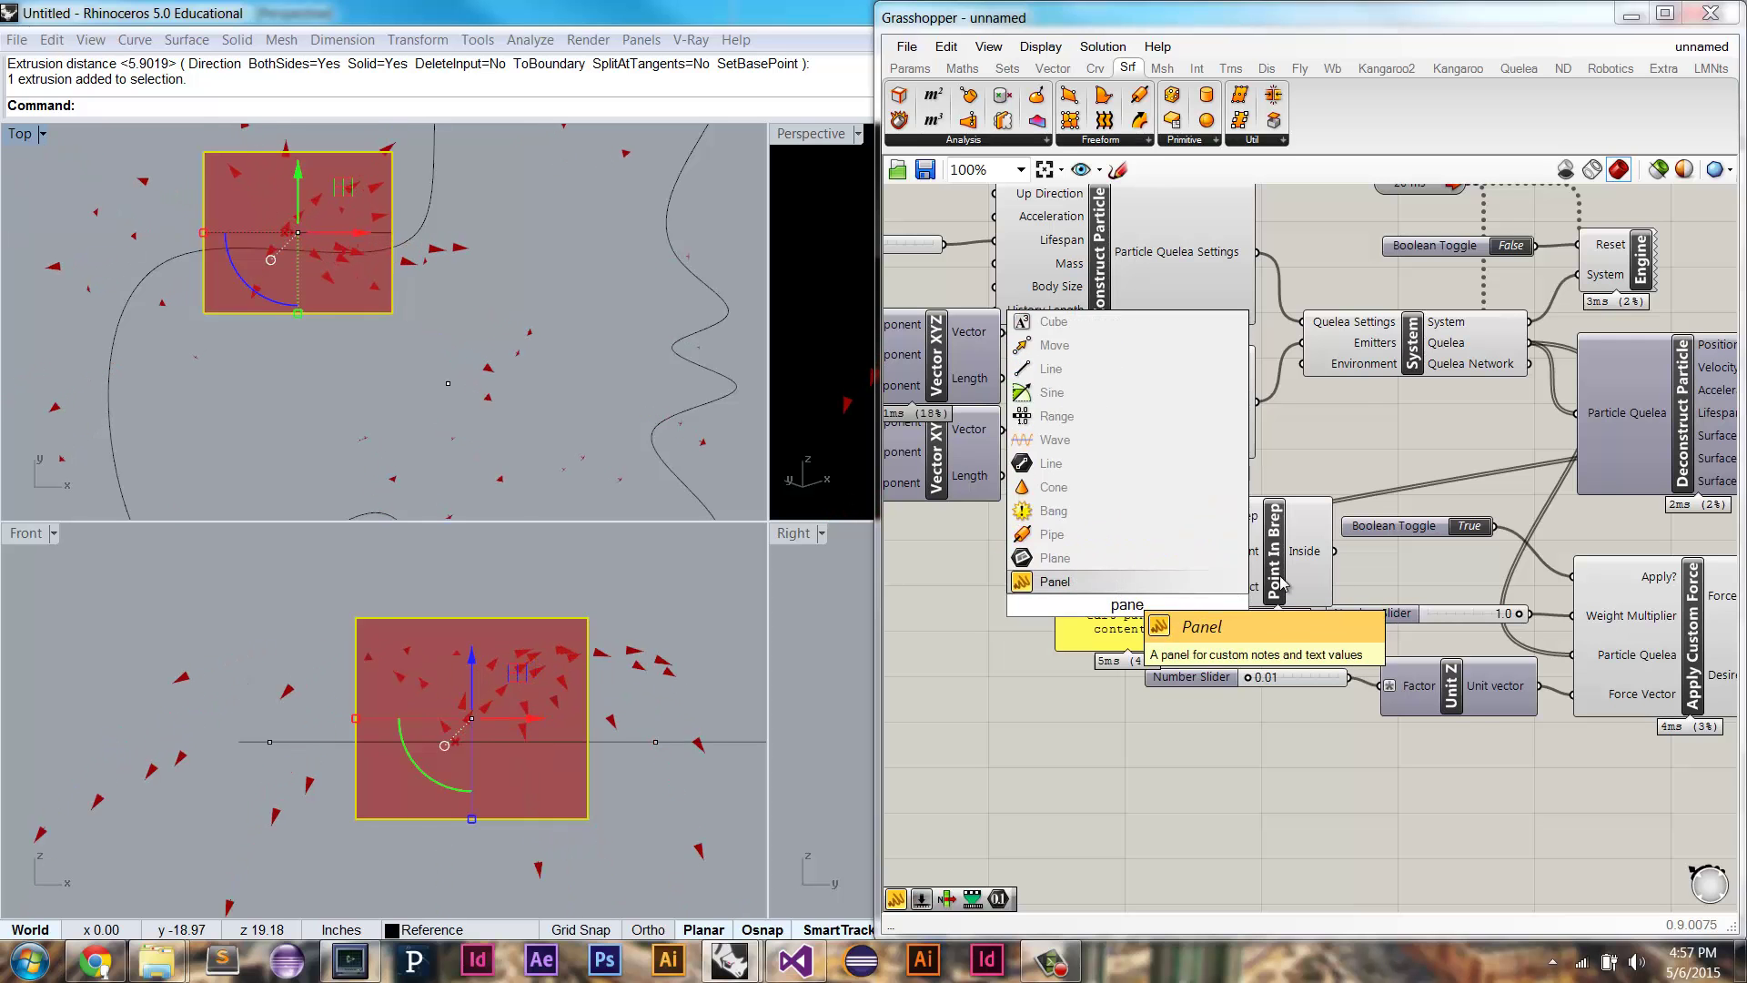
key(Return)
drag(1335, 550, 1112, 861)
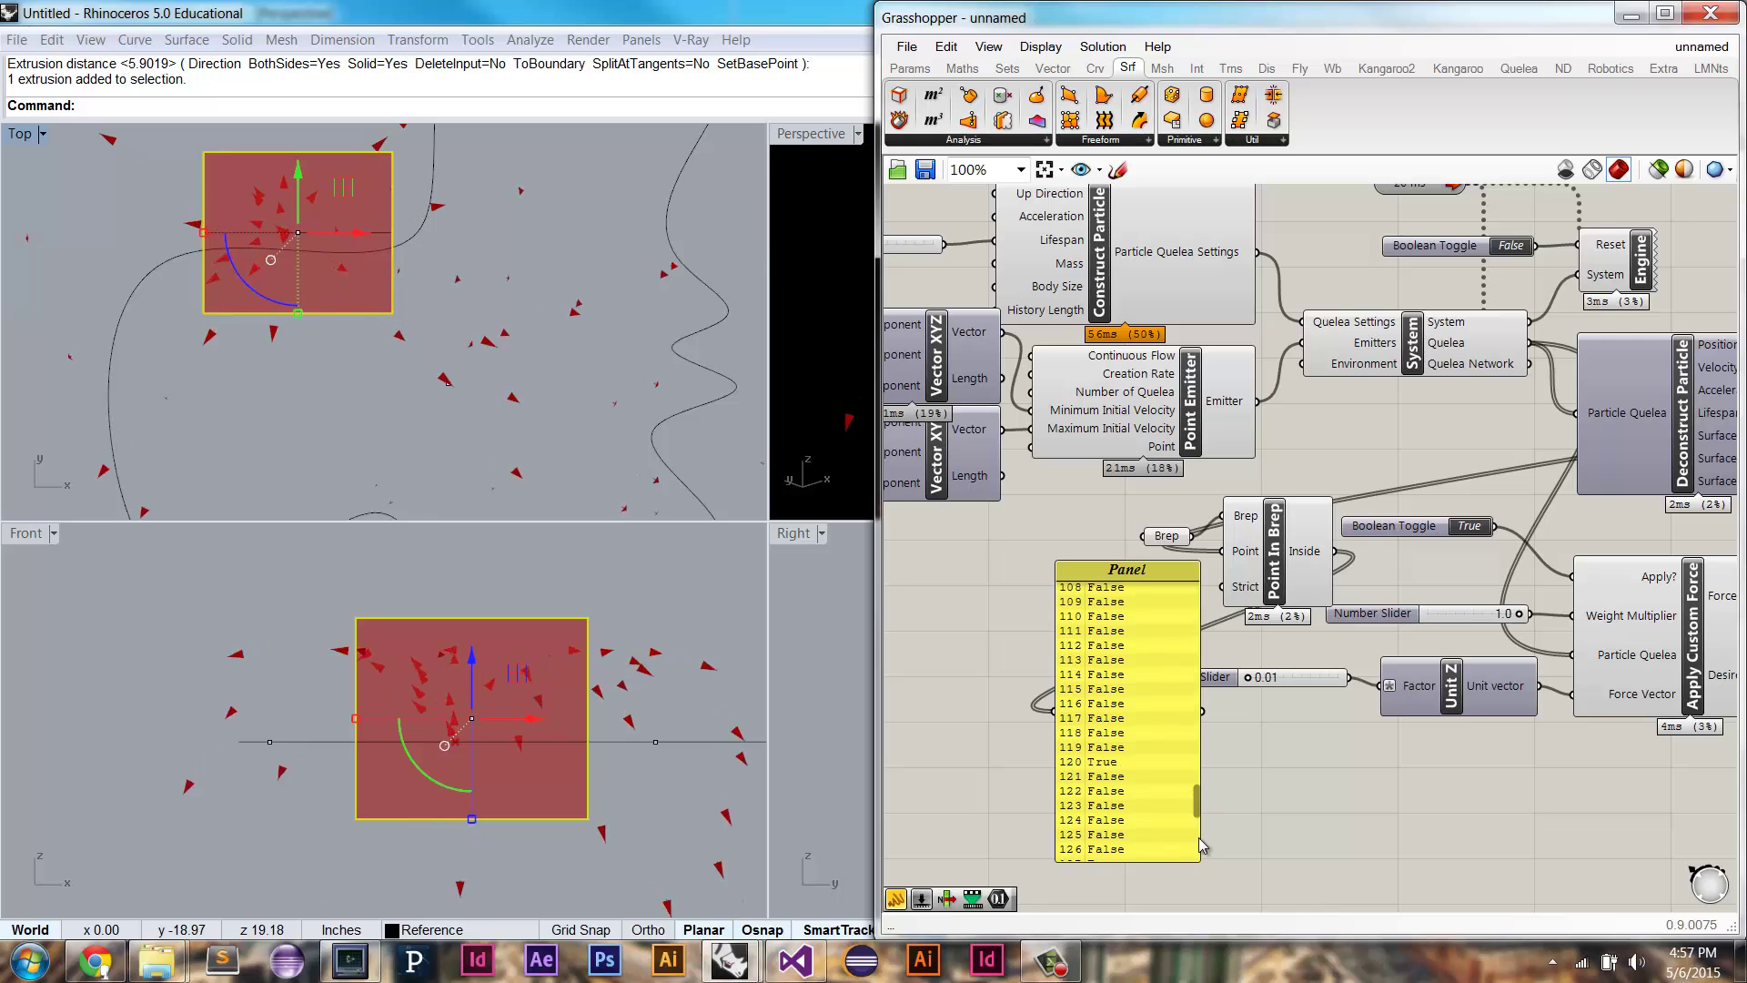
click(1197, 851)
key(Delete)
Step: Wire Point In Brep's Inside output into the Apply? input so the force acts only within the box
right_drag(1307, 633, 1171, 644)
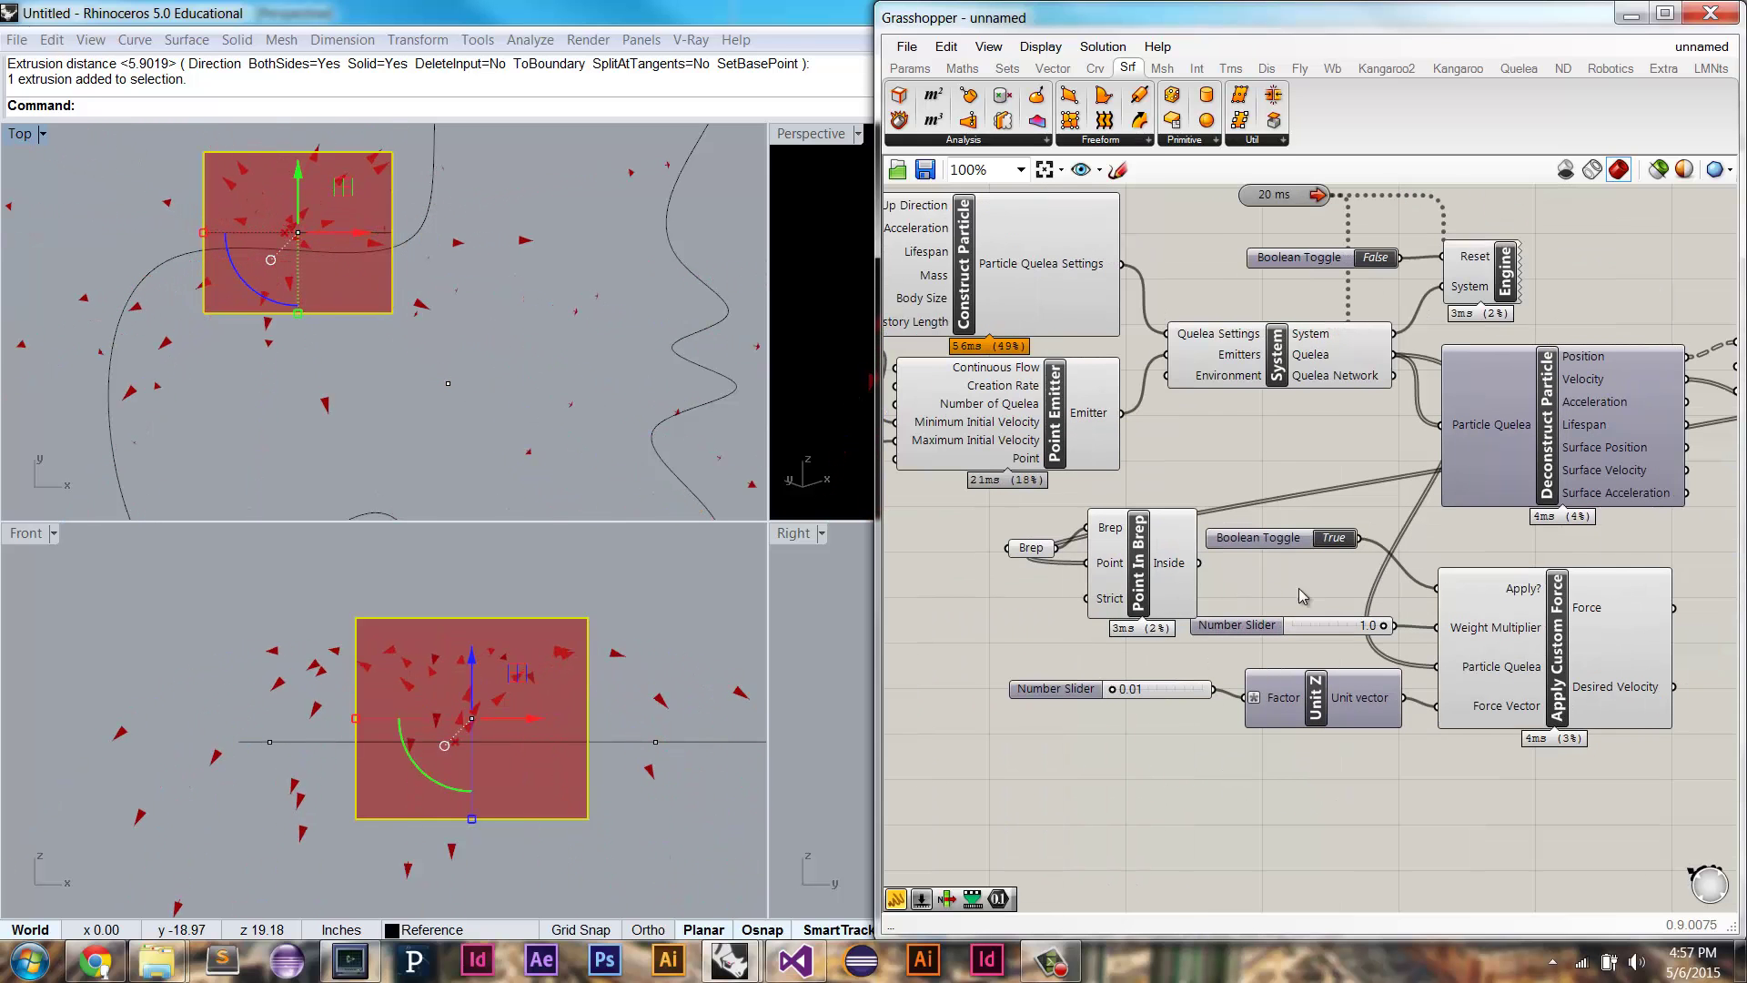
drag(1199, 566, 1436, 589)
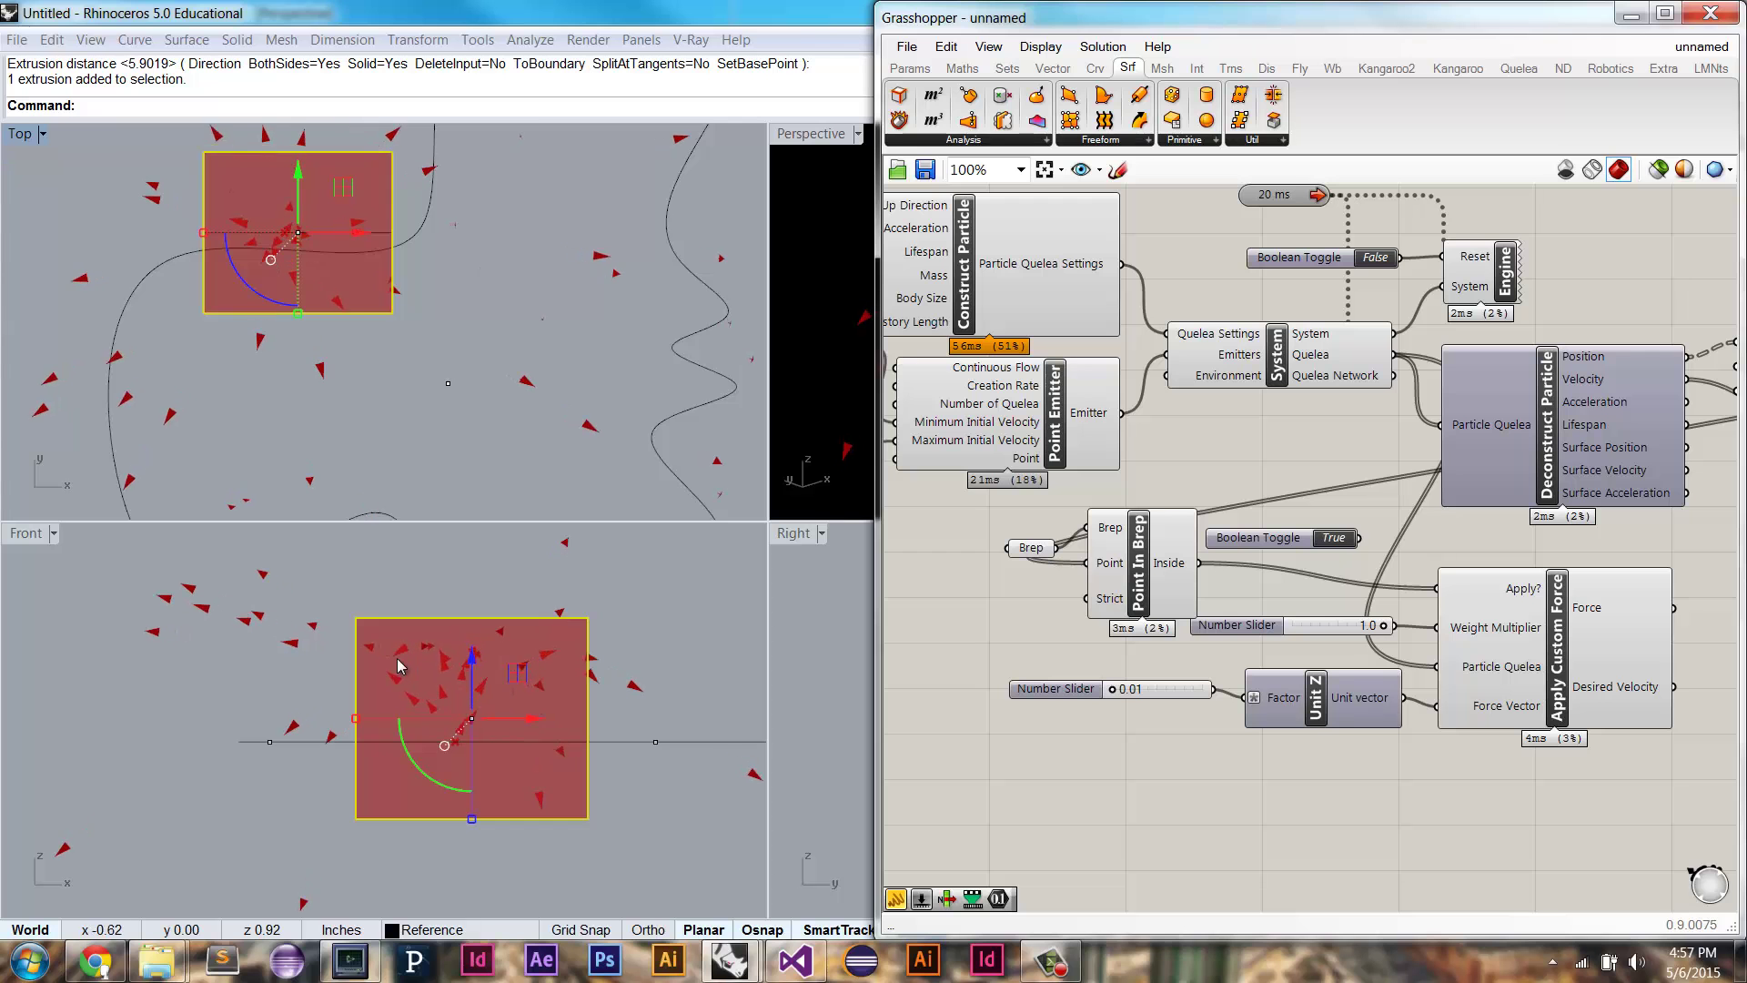
Step: Duplicate the Vector Display component and wire Apply Custom Force's Force output into the copy's Vector input
right_drag(1592, 580, 1277, 615)
key(ctrl+v)
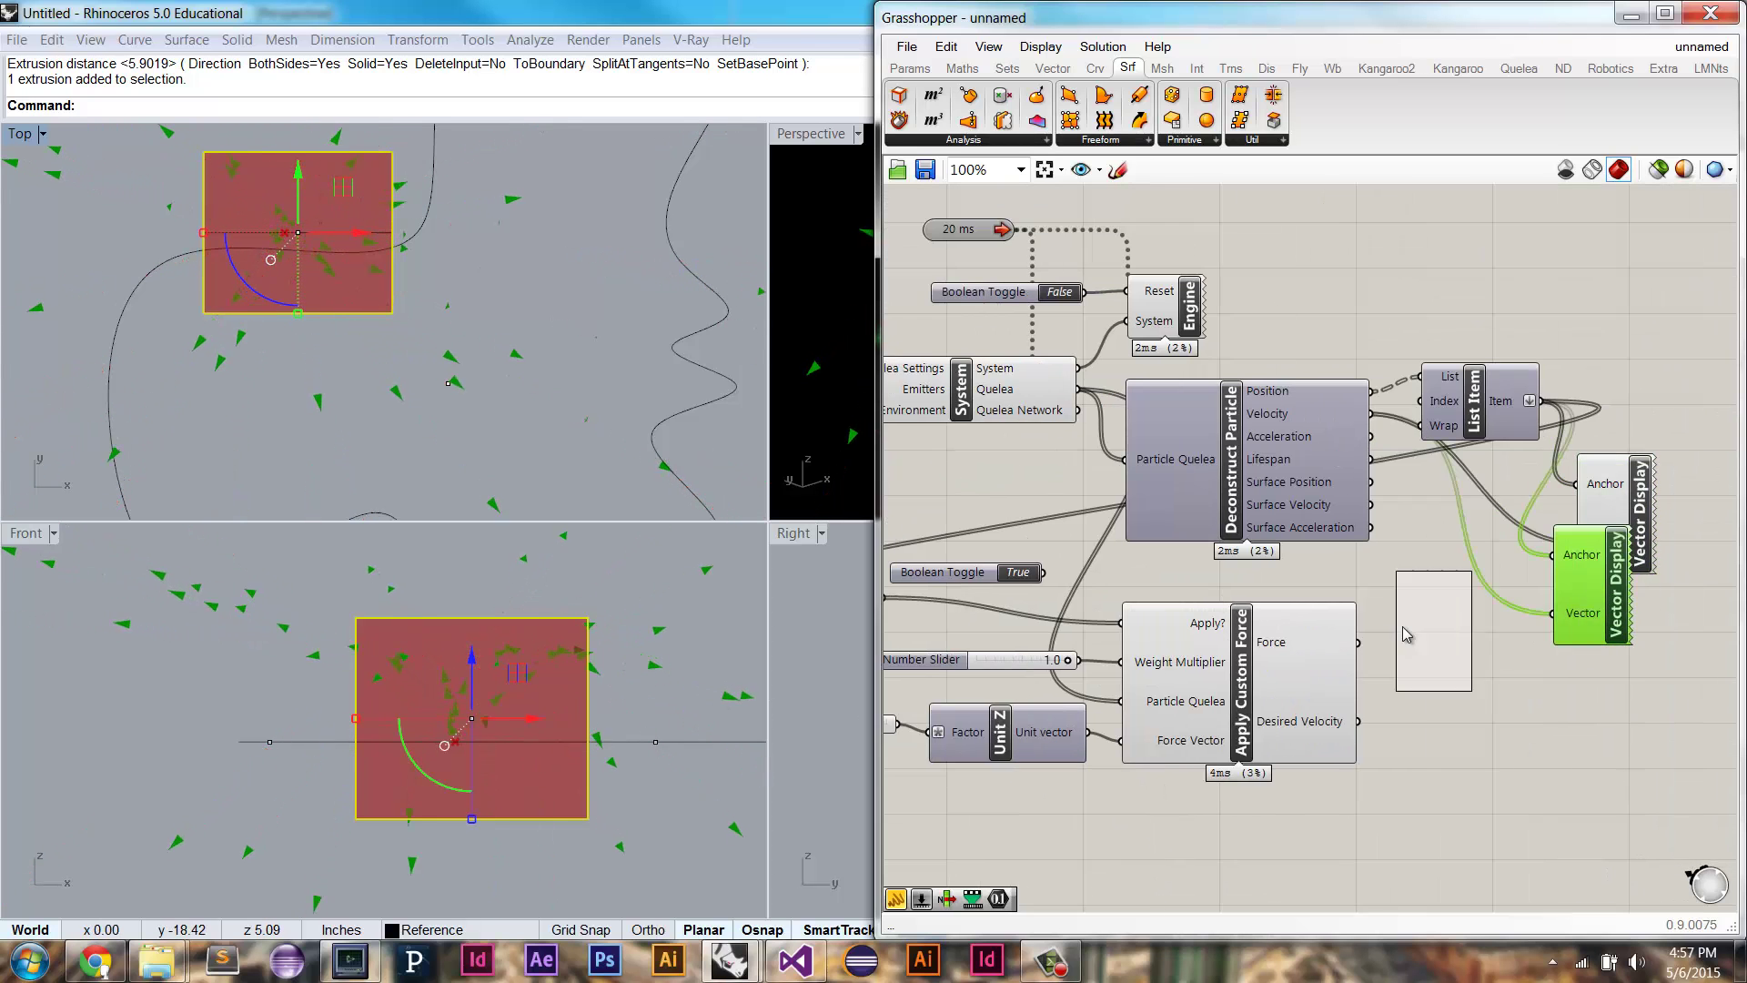
drag(1358, 642, 1544, 637)
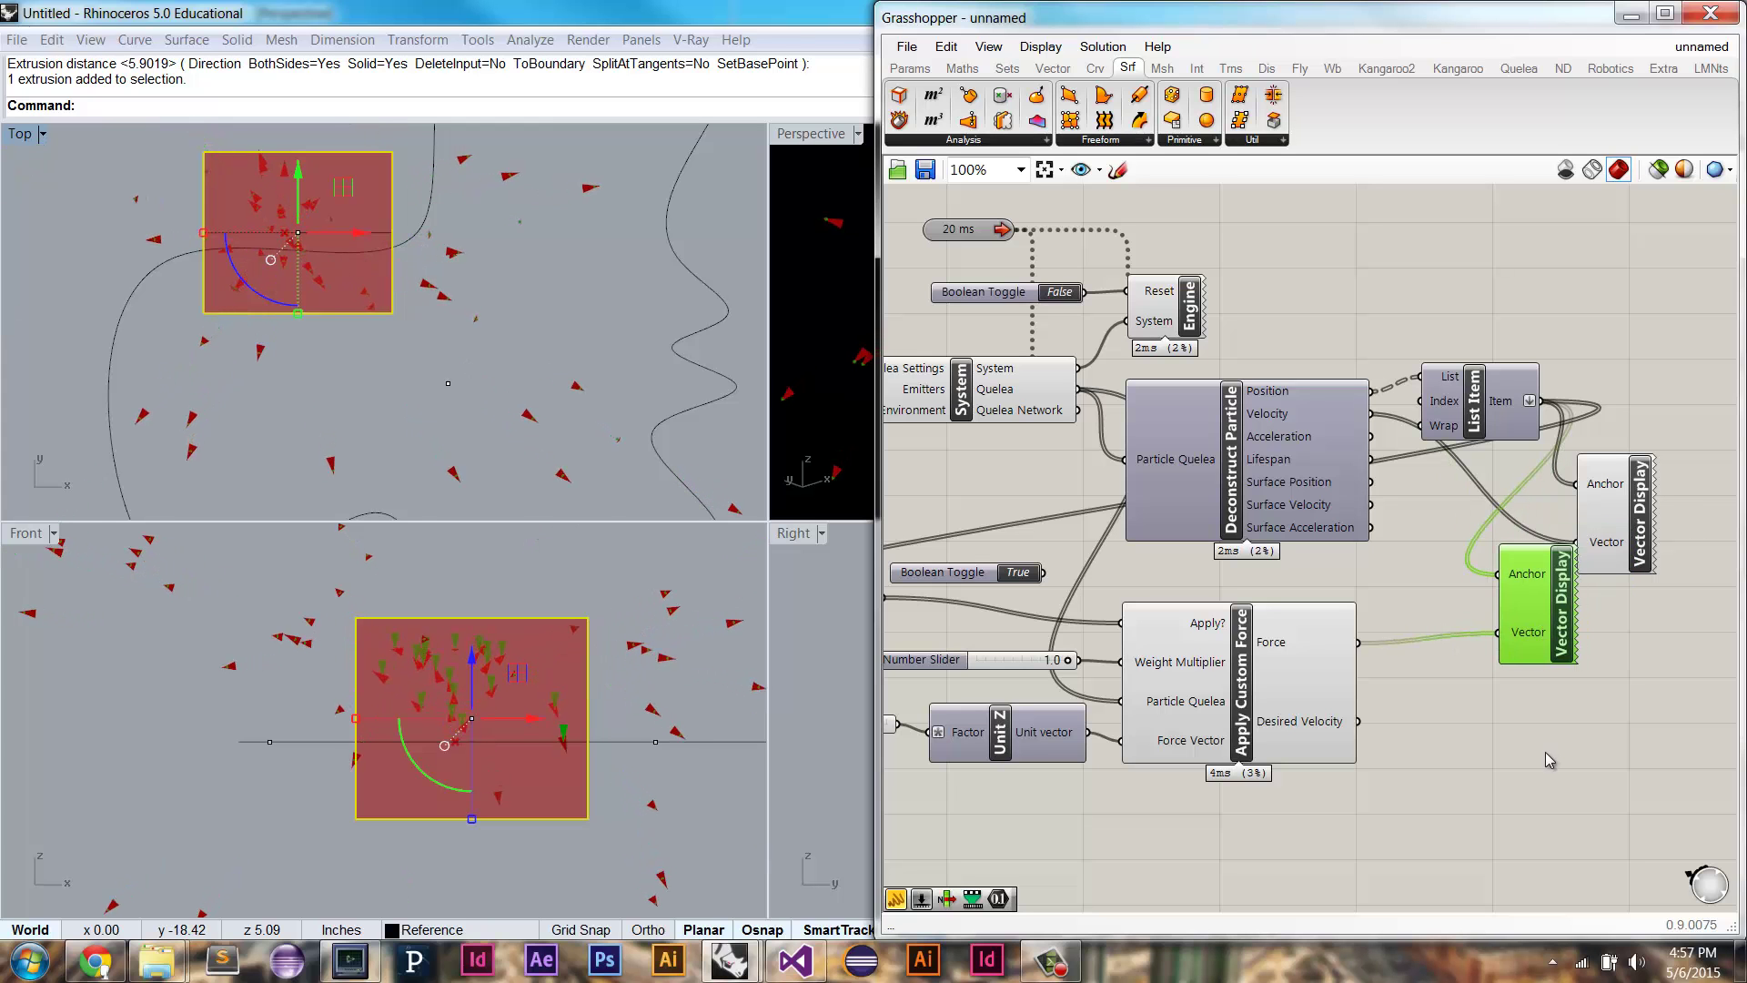
click(1544, 637)
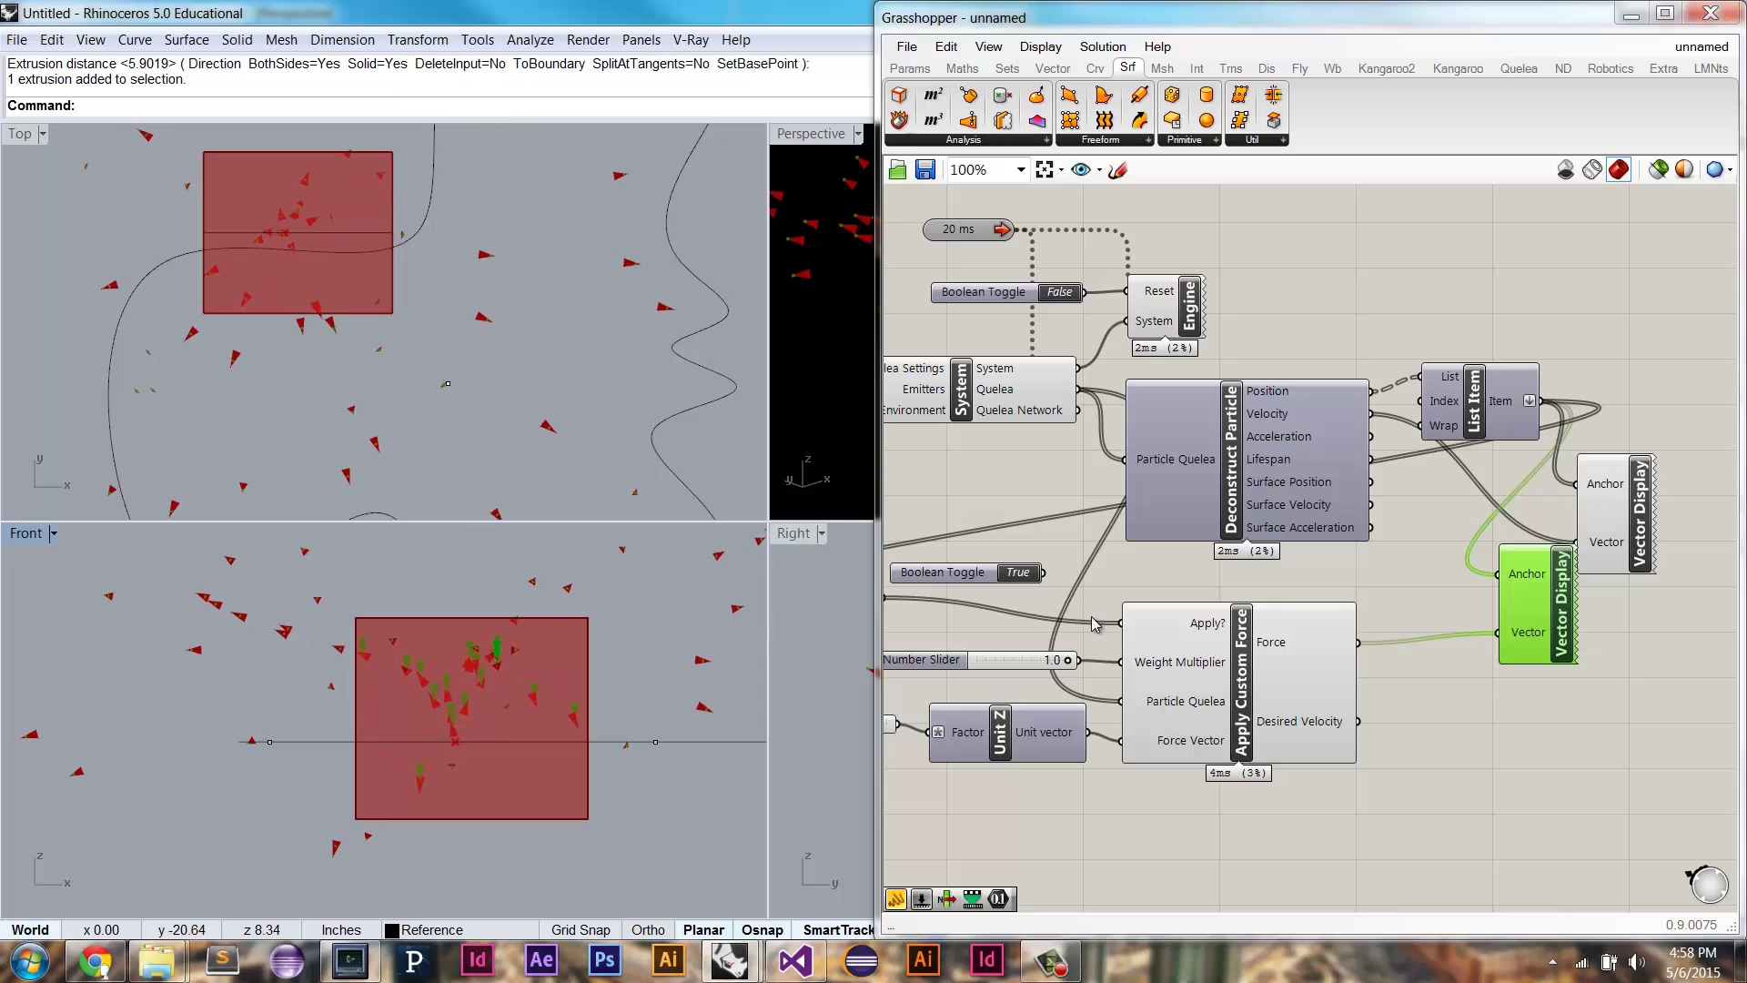
Step: Reconnect the Boolean Toggle to Apply Custom Force's Apply? input and disable the Point In Brep component
drag(1044, 573, 1121, 622)
right_drag(1071, 614, 1293, 630)
click(1047, 605)
right_click(1048, 602)
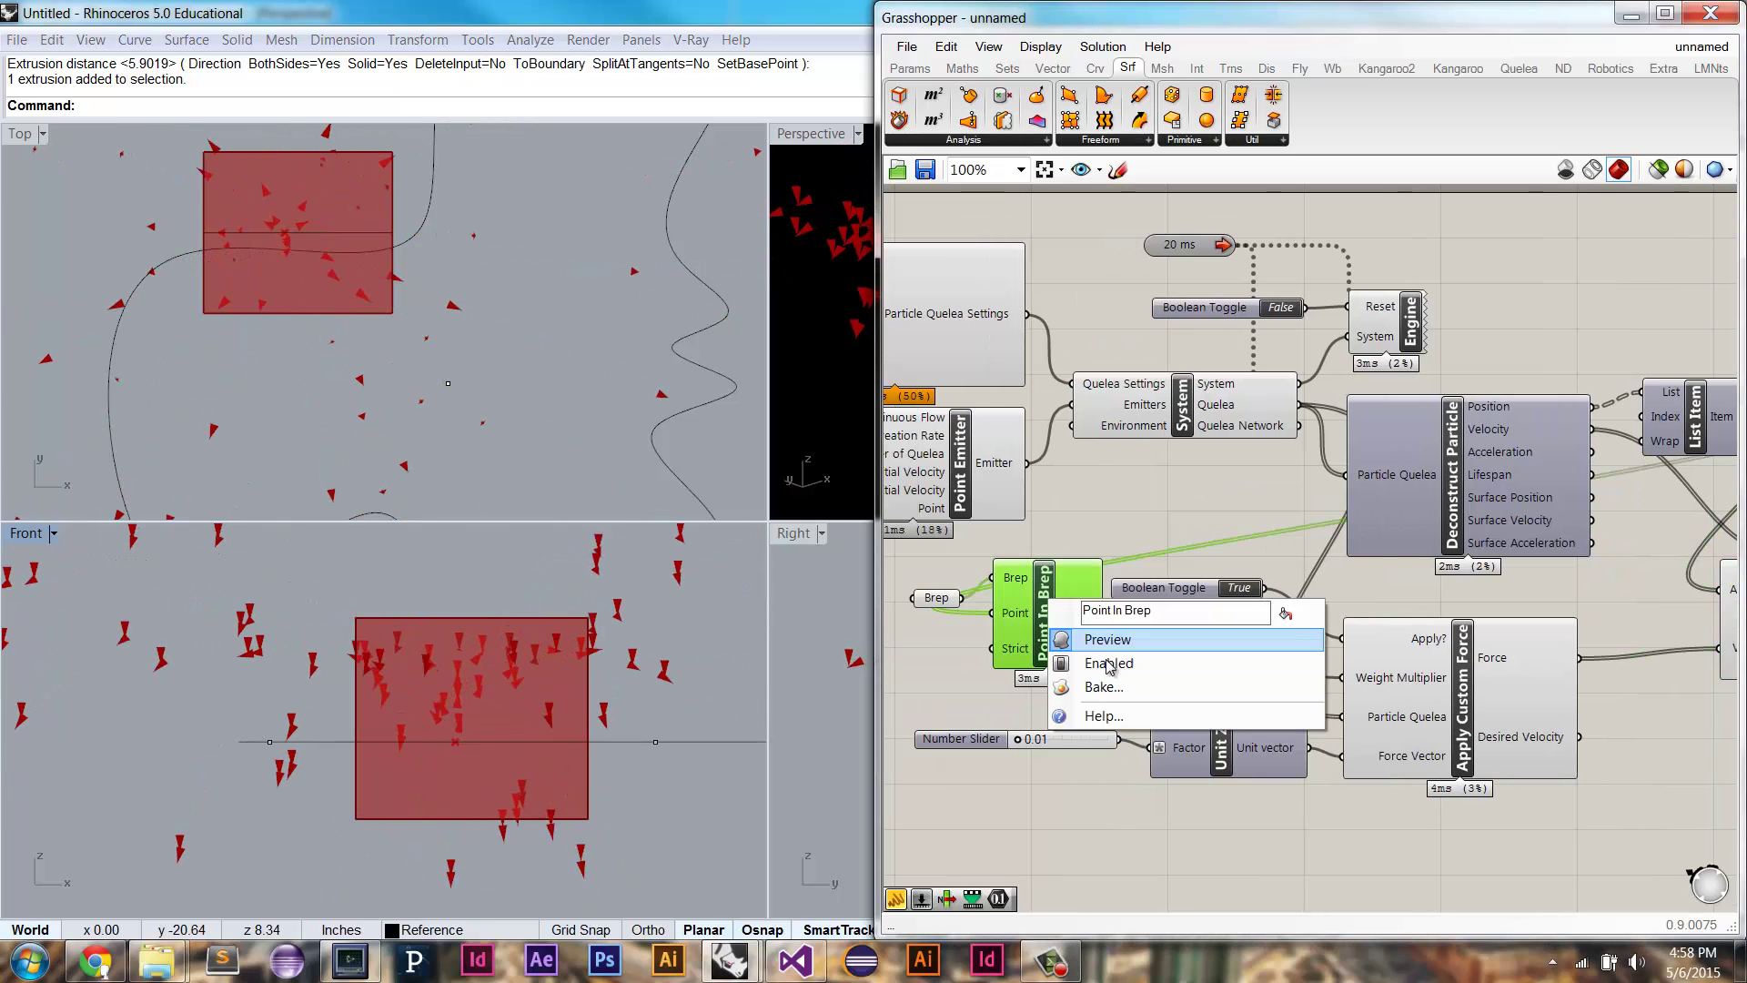
click(1109, 664)
Step: Move the duplicated Vector Display component slightly lower on the canvas and deselect it
right_drag(1721, 647, 1500, 640)
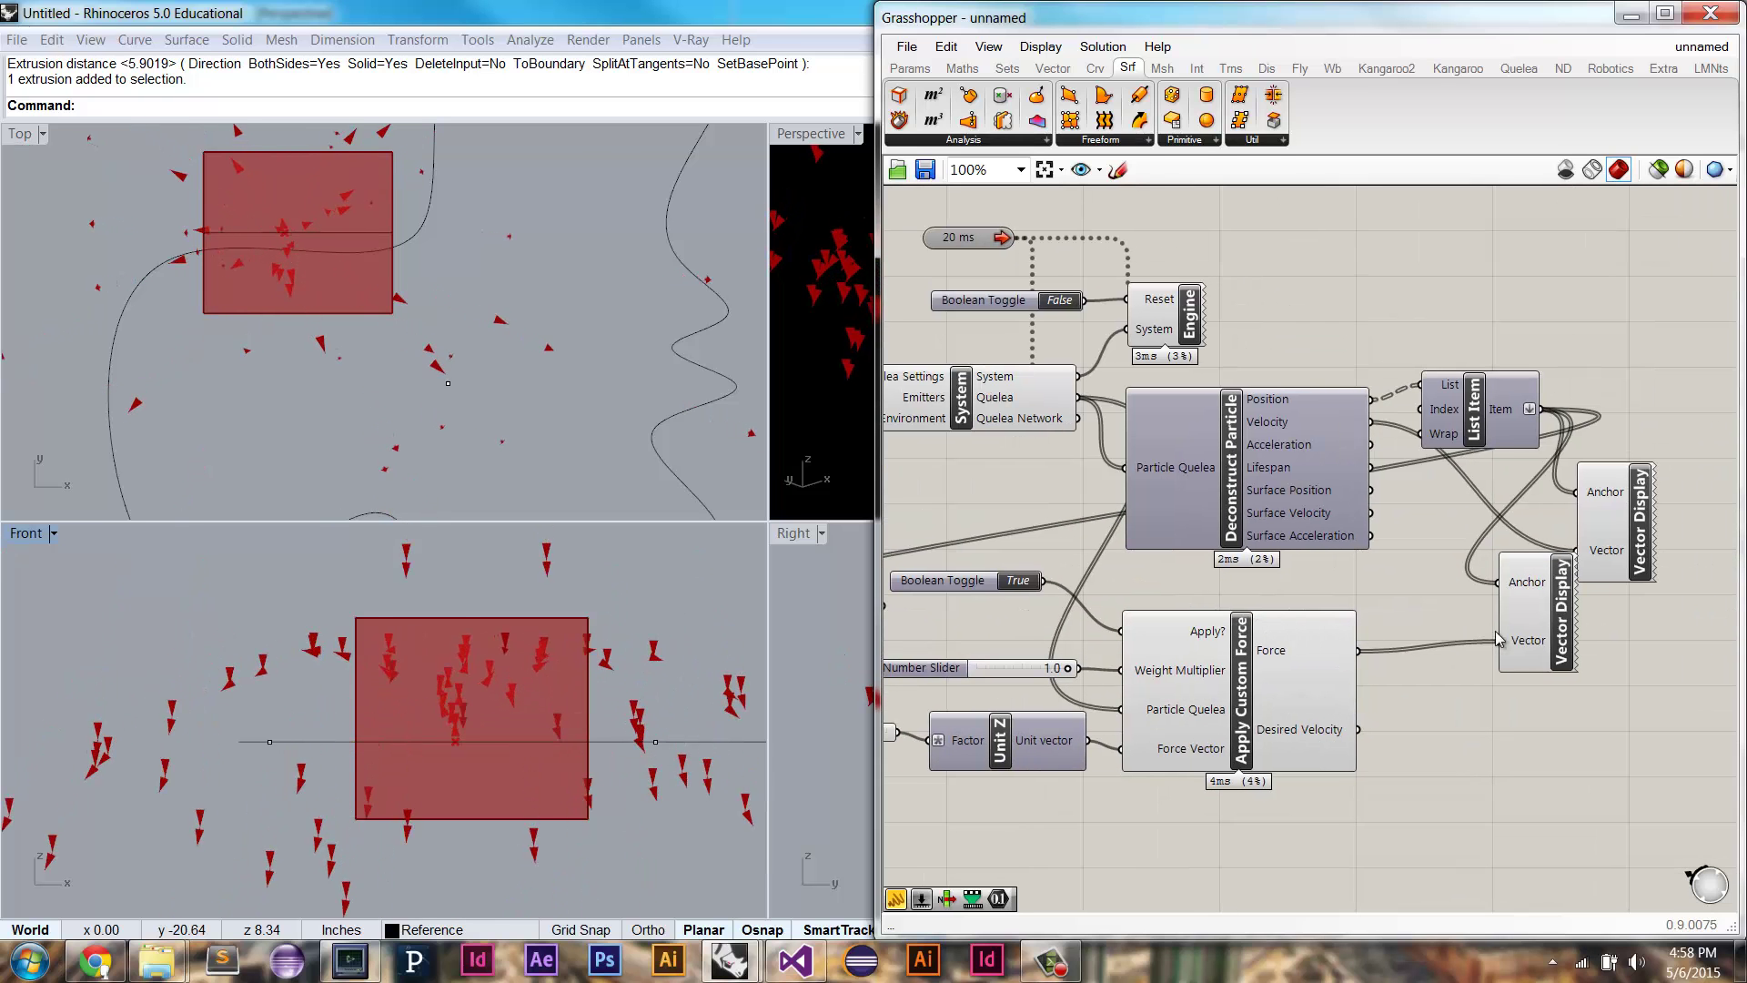
click(1502, 639)
right_click(1515, 639)
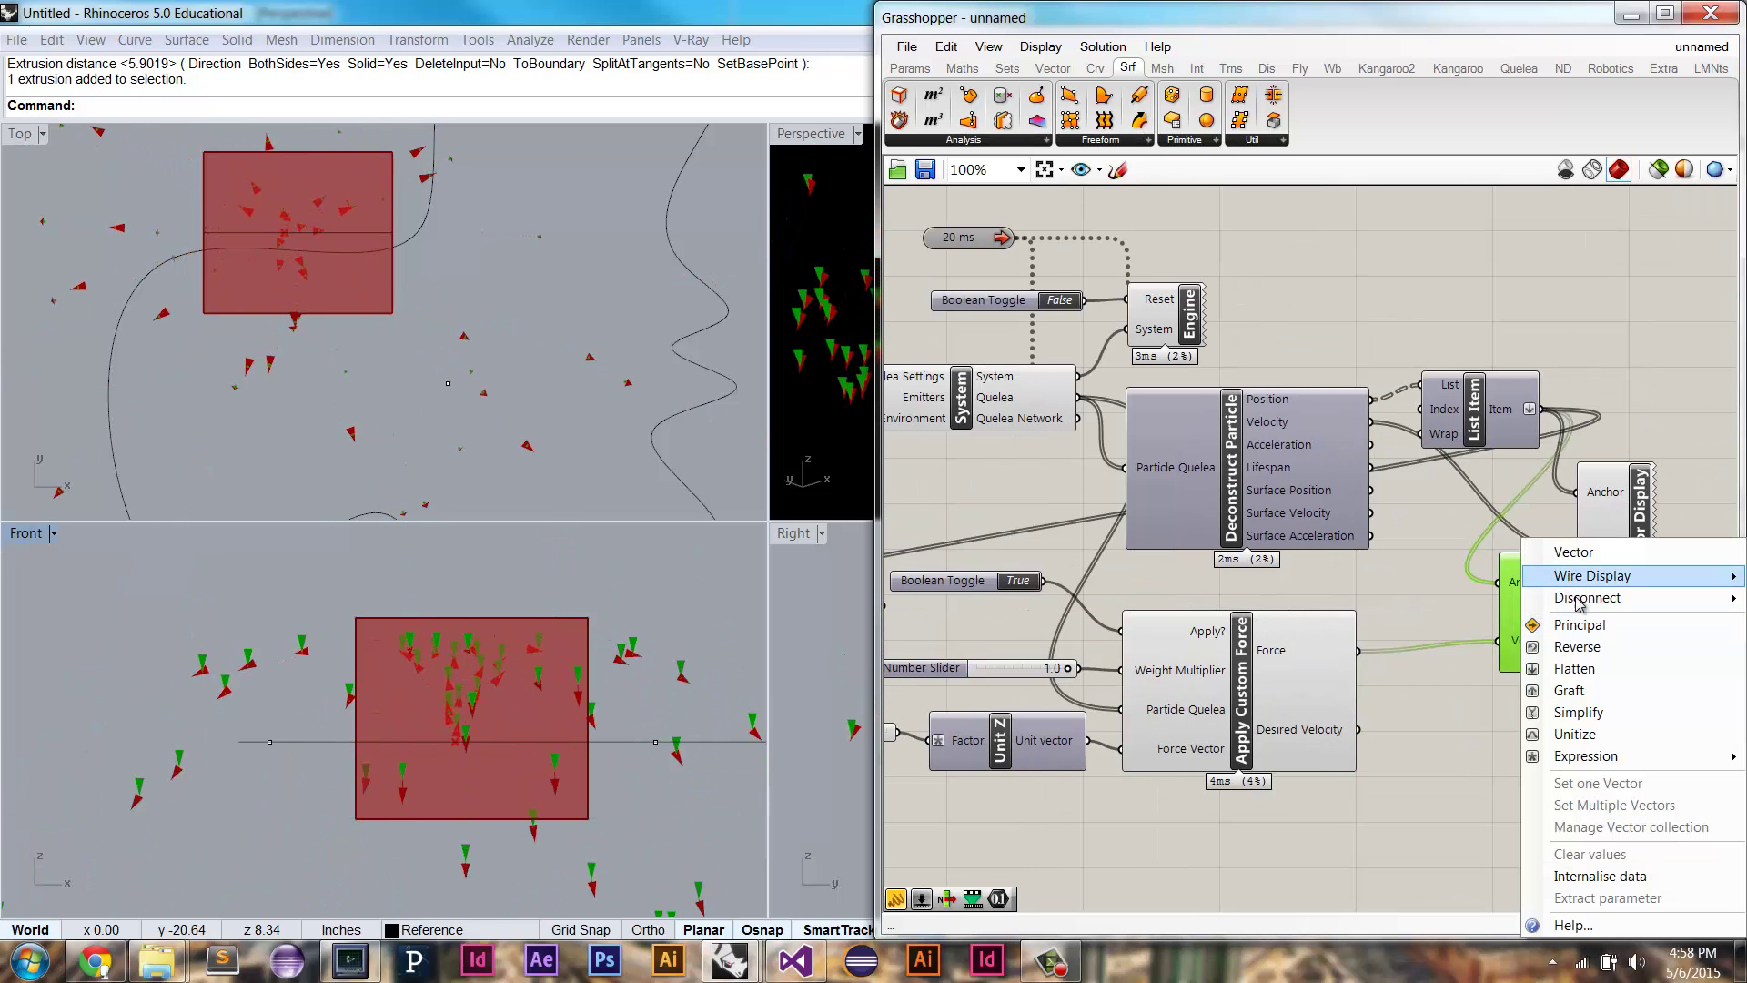
click(1456, 610)
right_click(1529, 603)
click(1591, 625)
drag(1561, 591, 1561, 625)
click(1420, 820)
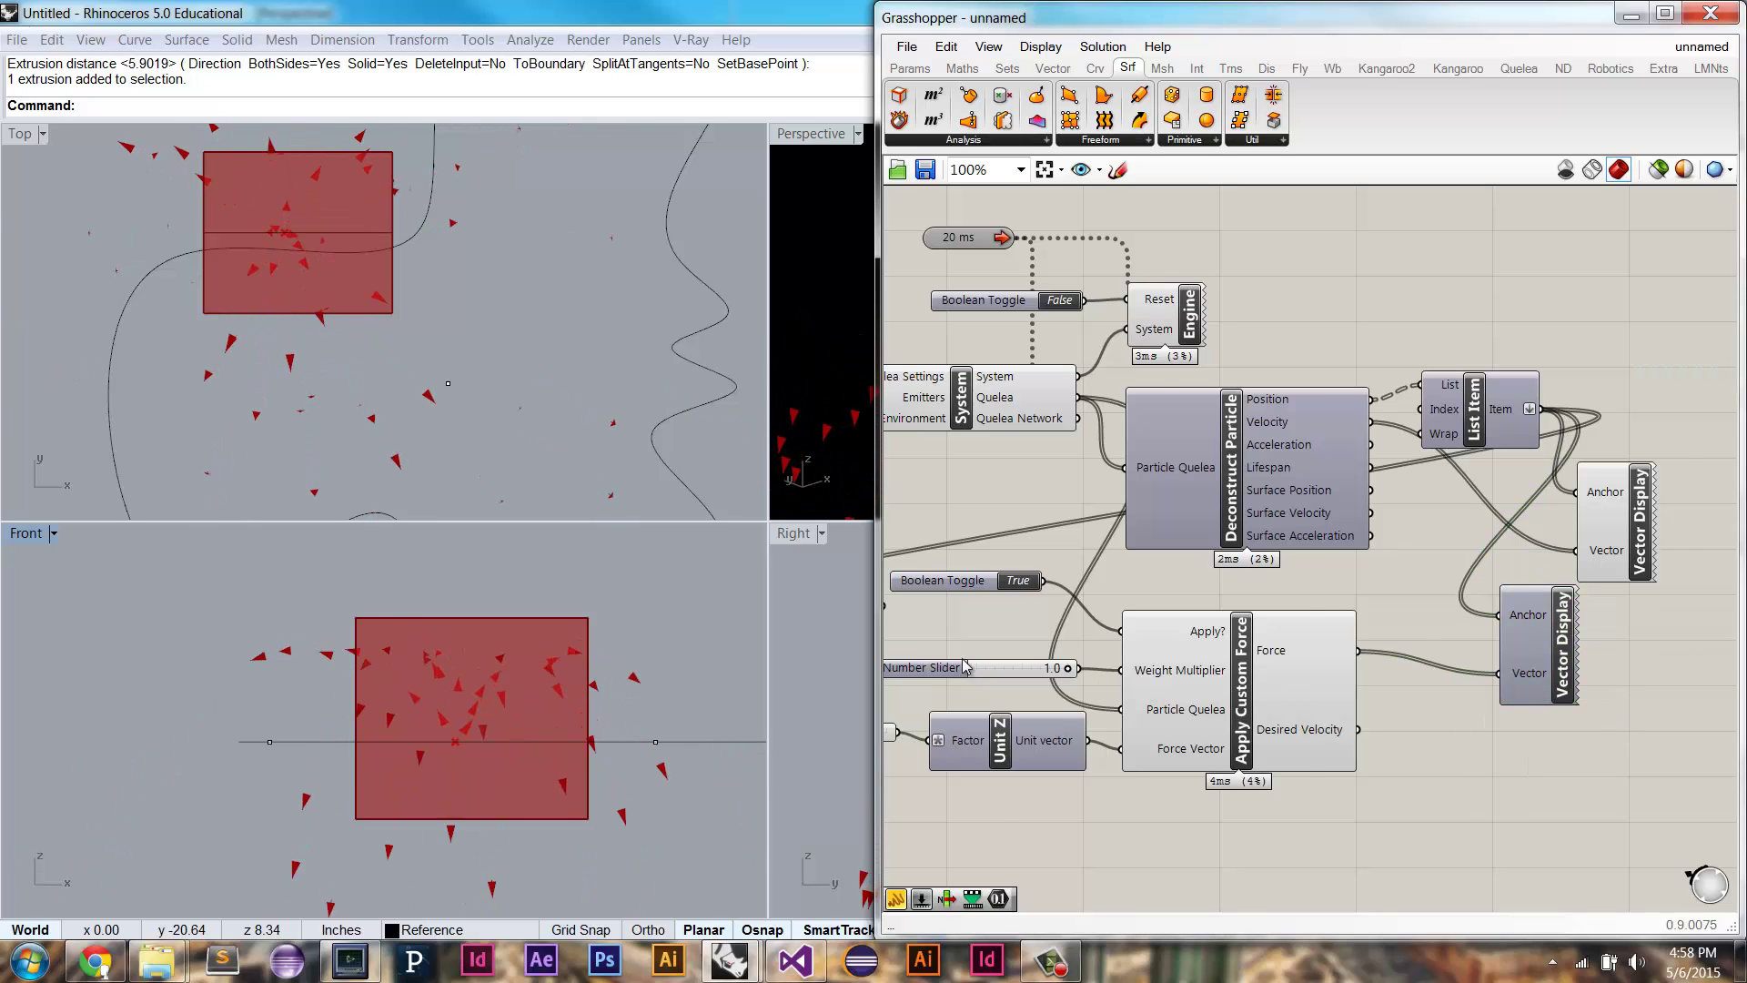
Step: Delete the red extruded box from the Rhino model
right_drag(966, 666, 1155, 673)
click(358, 281)
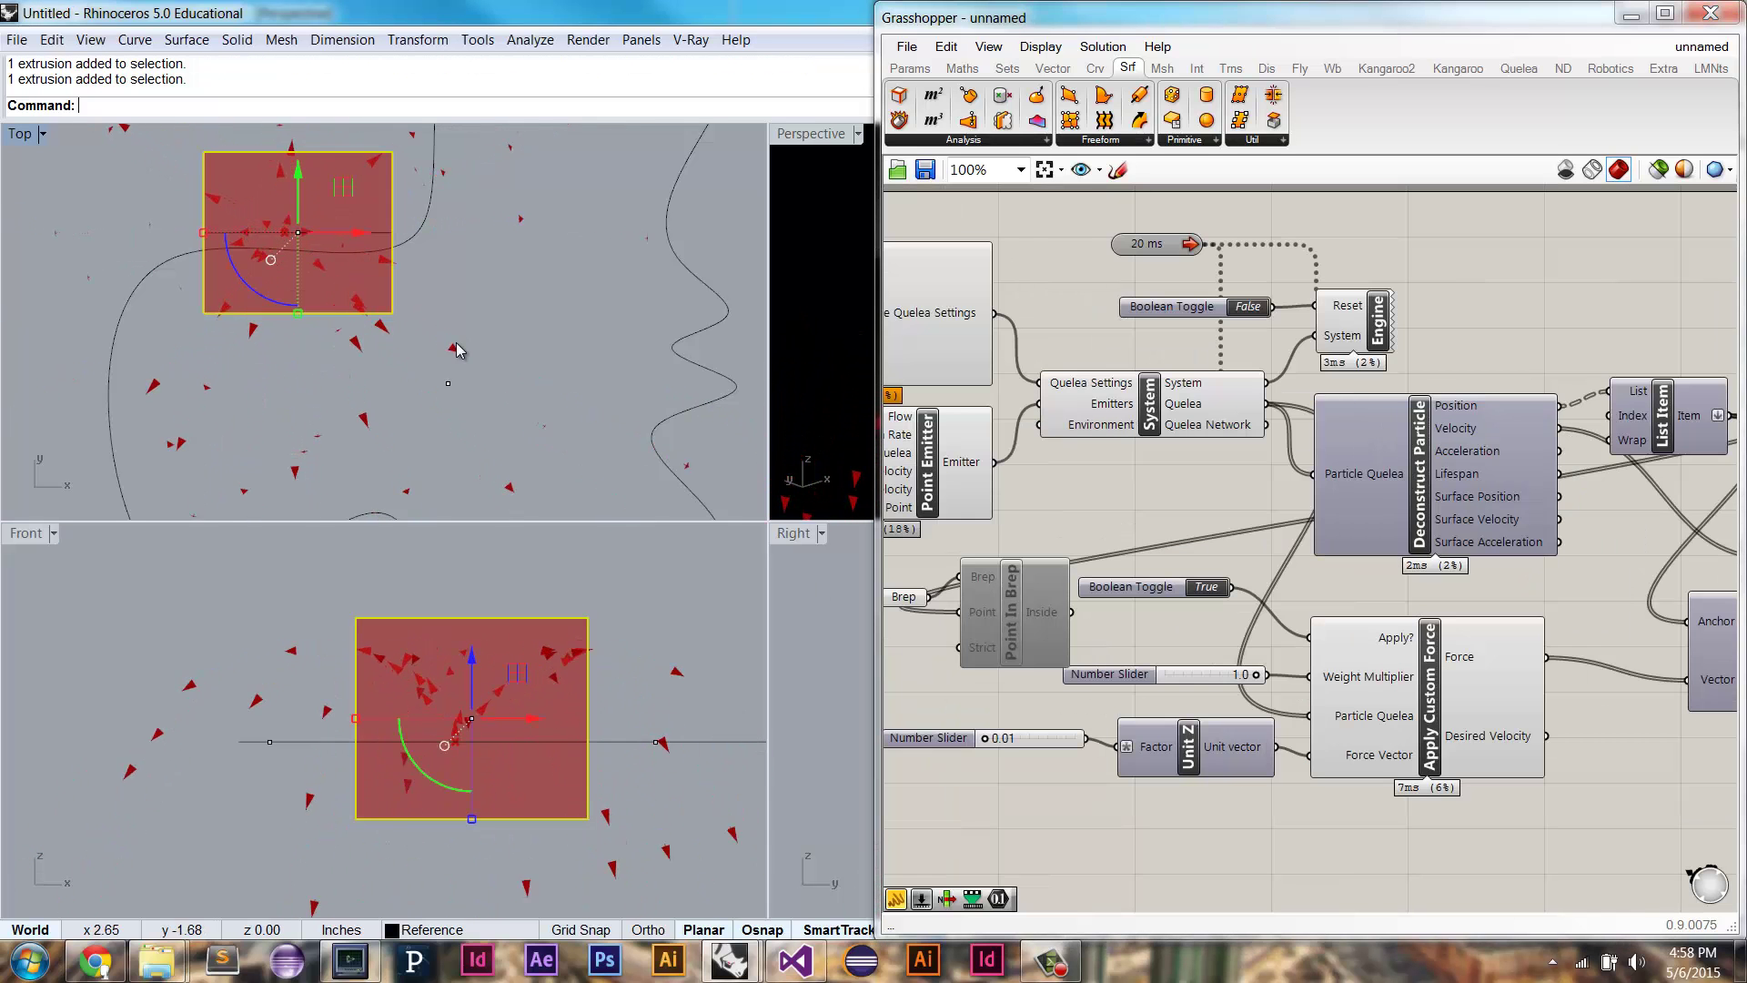
key(Delete)
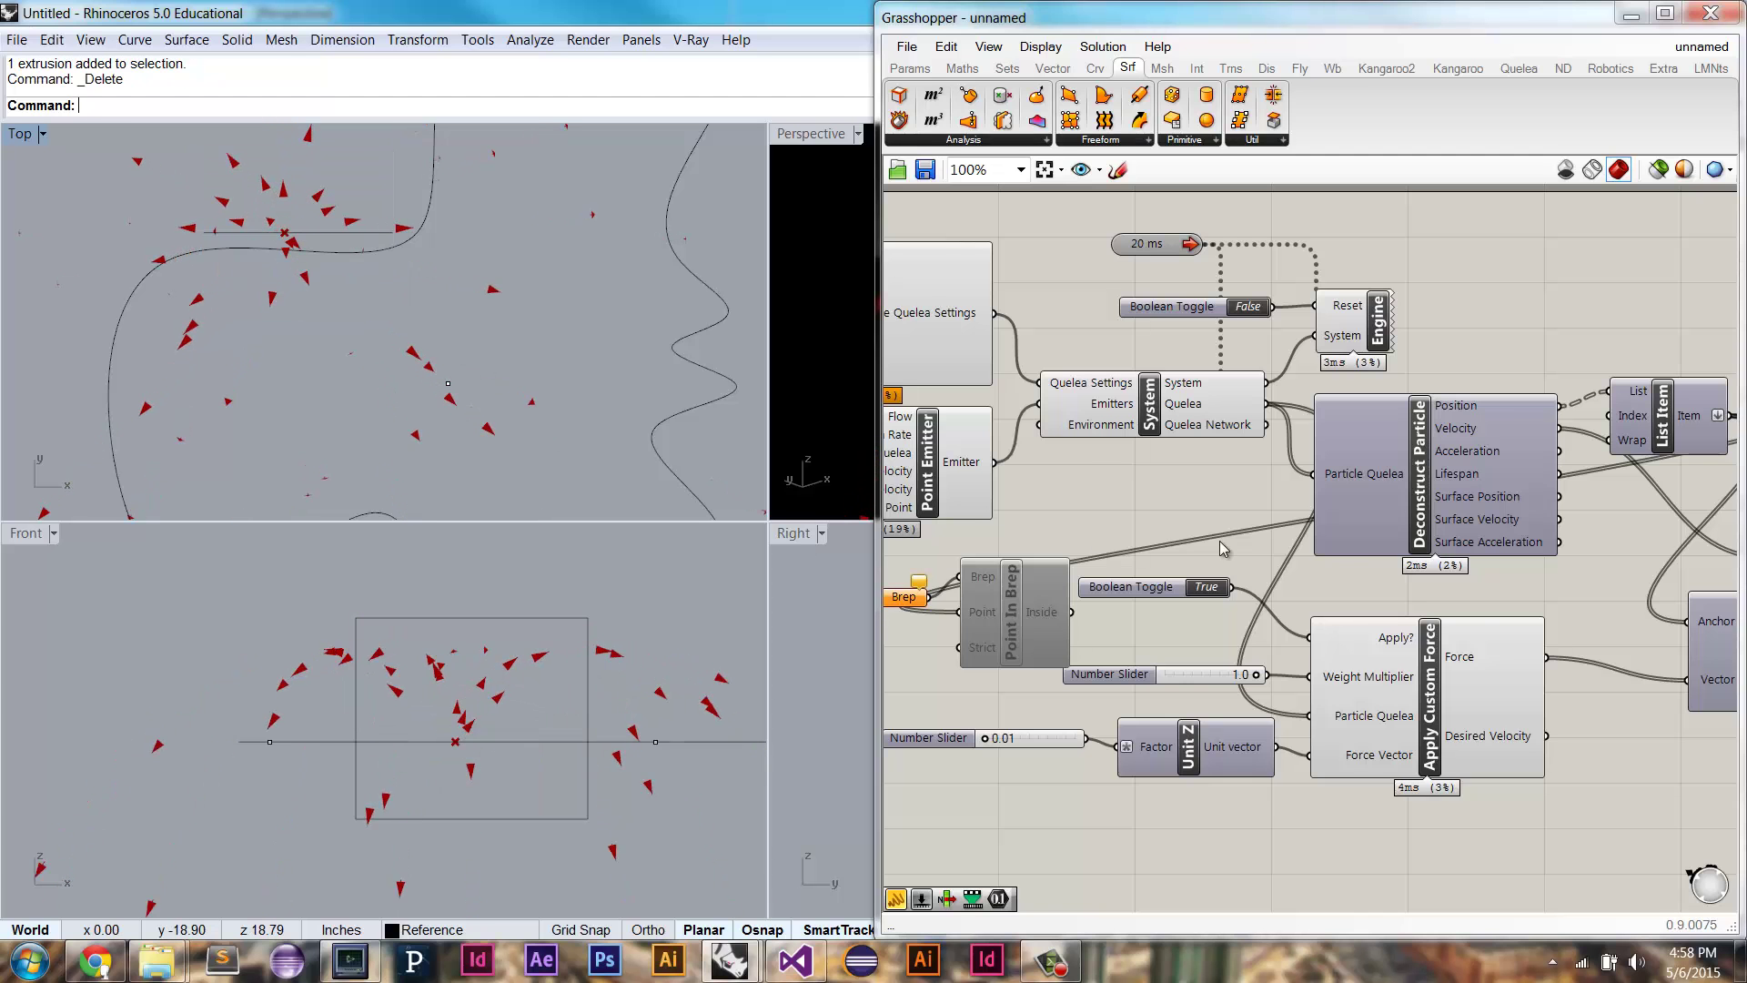
Step: Move the two Vector XYZ components away from Point Emitter and slightly lower, then deselect them
right_drag(1044, 425, 1480, 499)
drag(1136, 682, 1107, 499)
drag(1099, 518, 1021, 535)
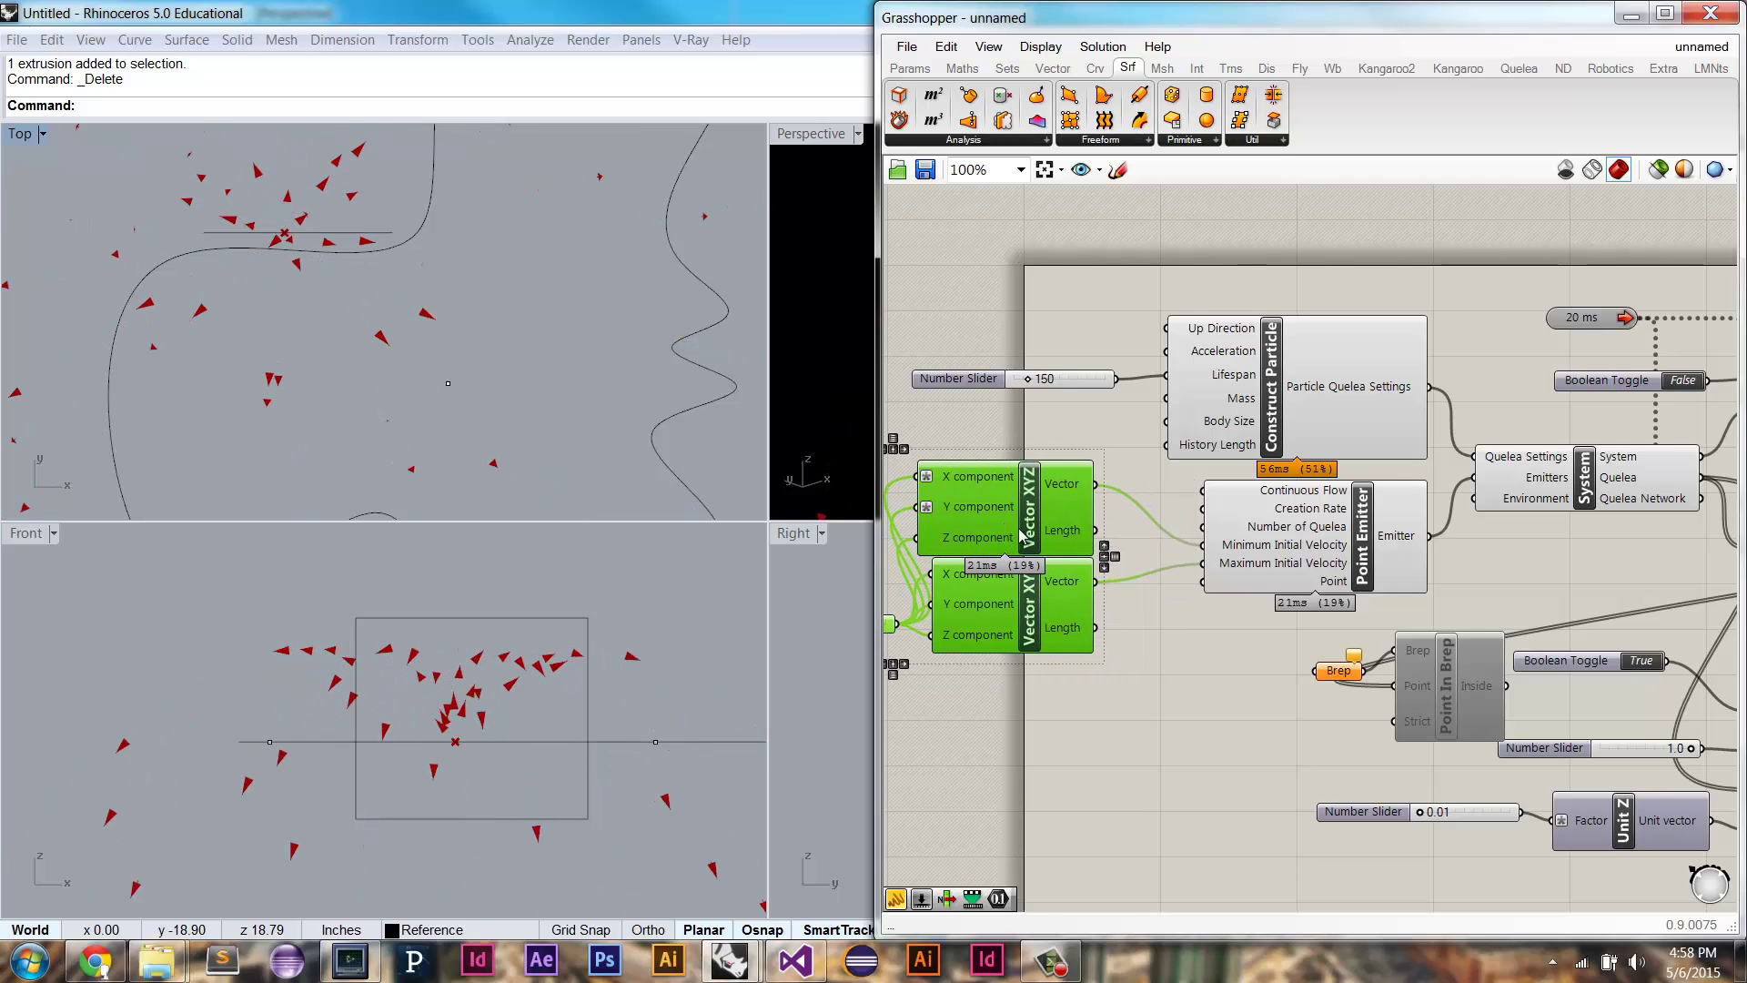
scroll(1211, 549, up, 2)
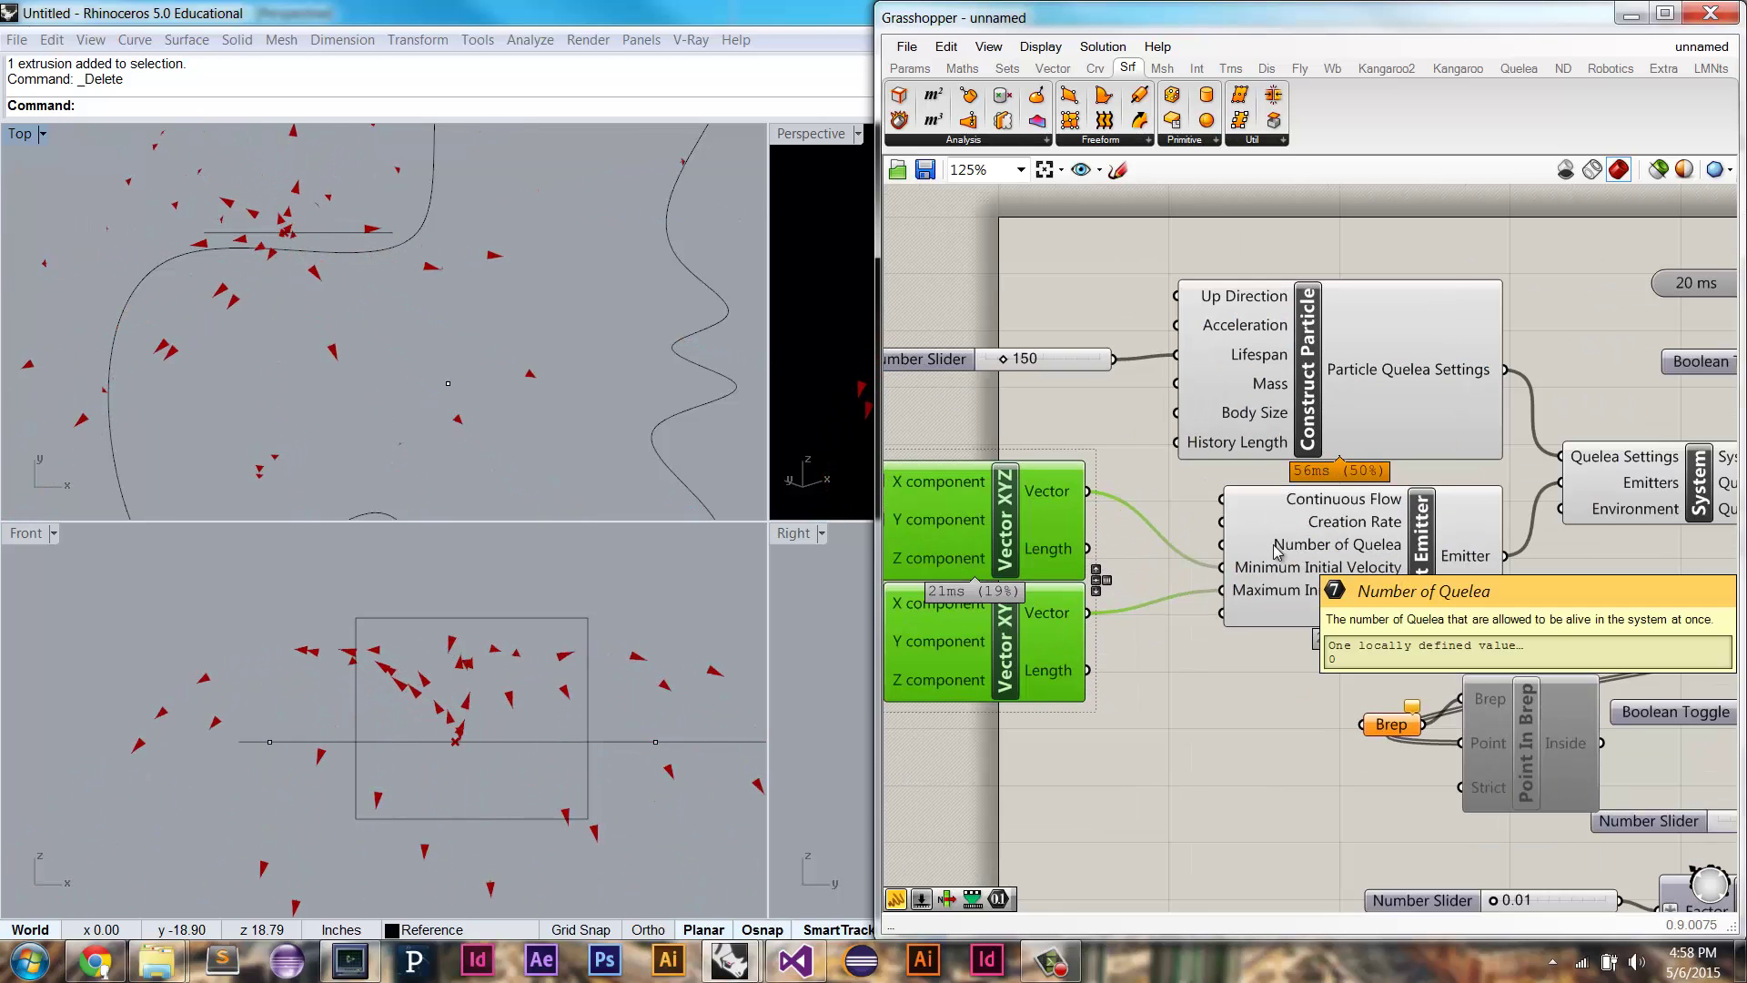
drag(1053, 507, 1049, 555)
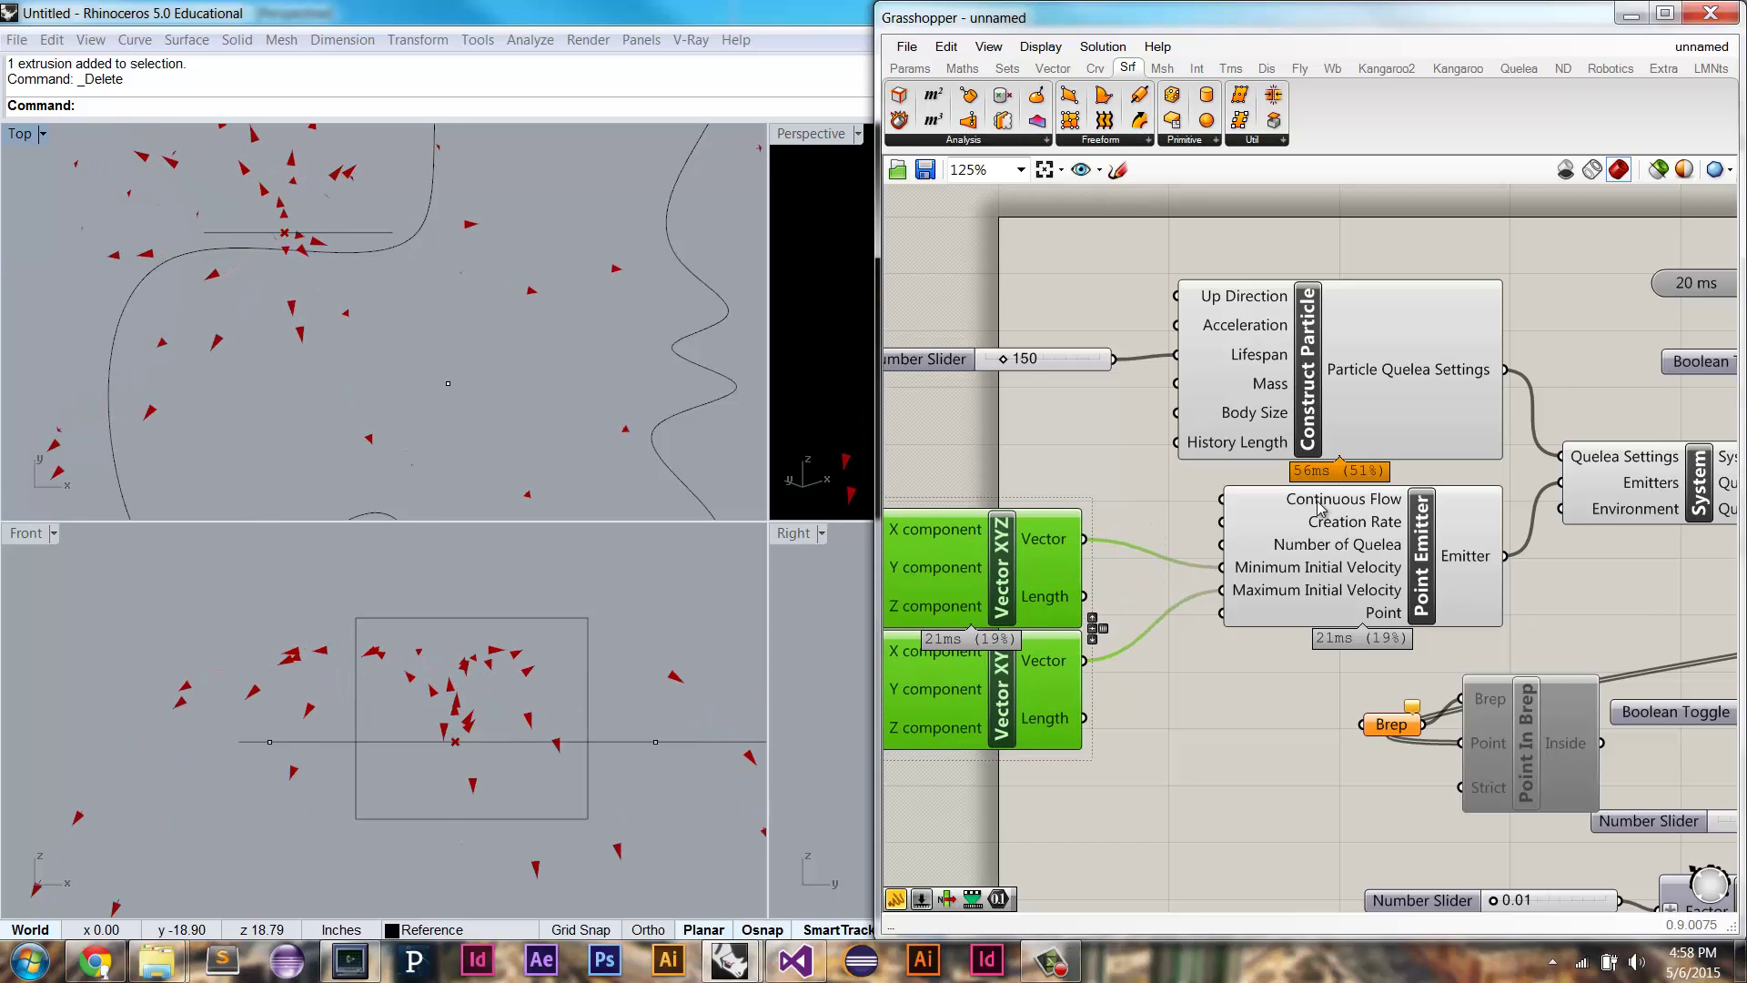
click(1096, 464)
double_click(1094, 462)
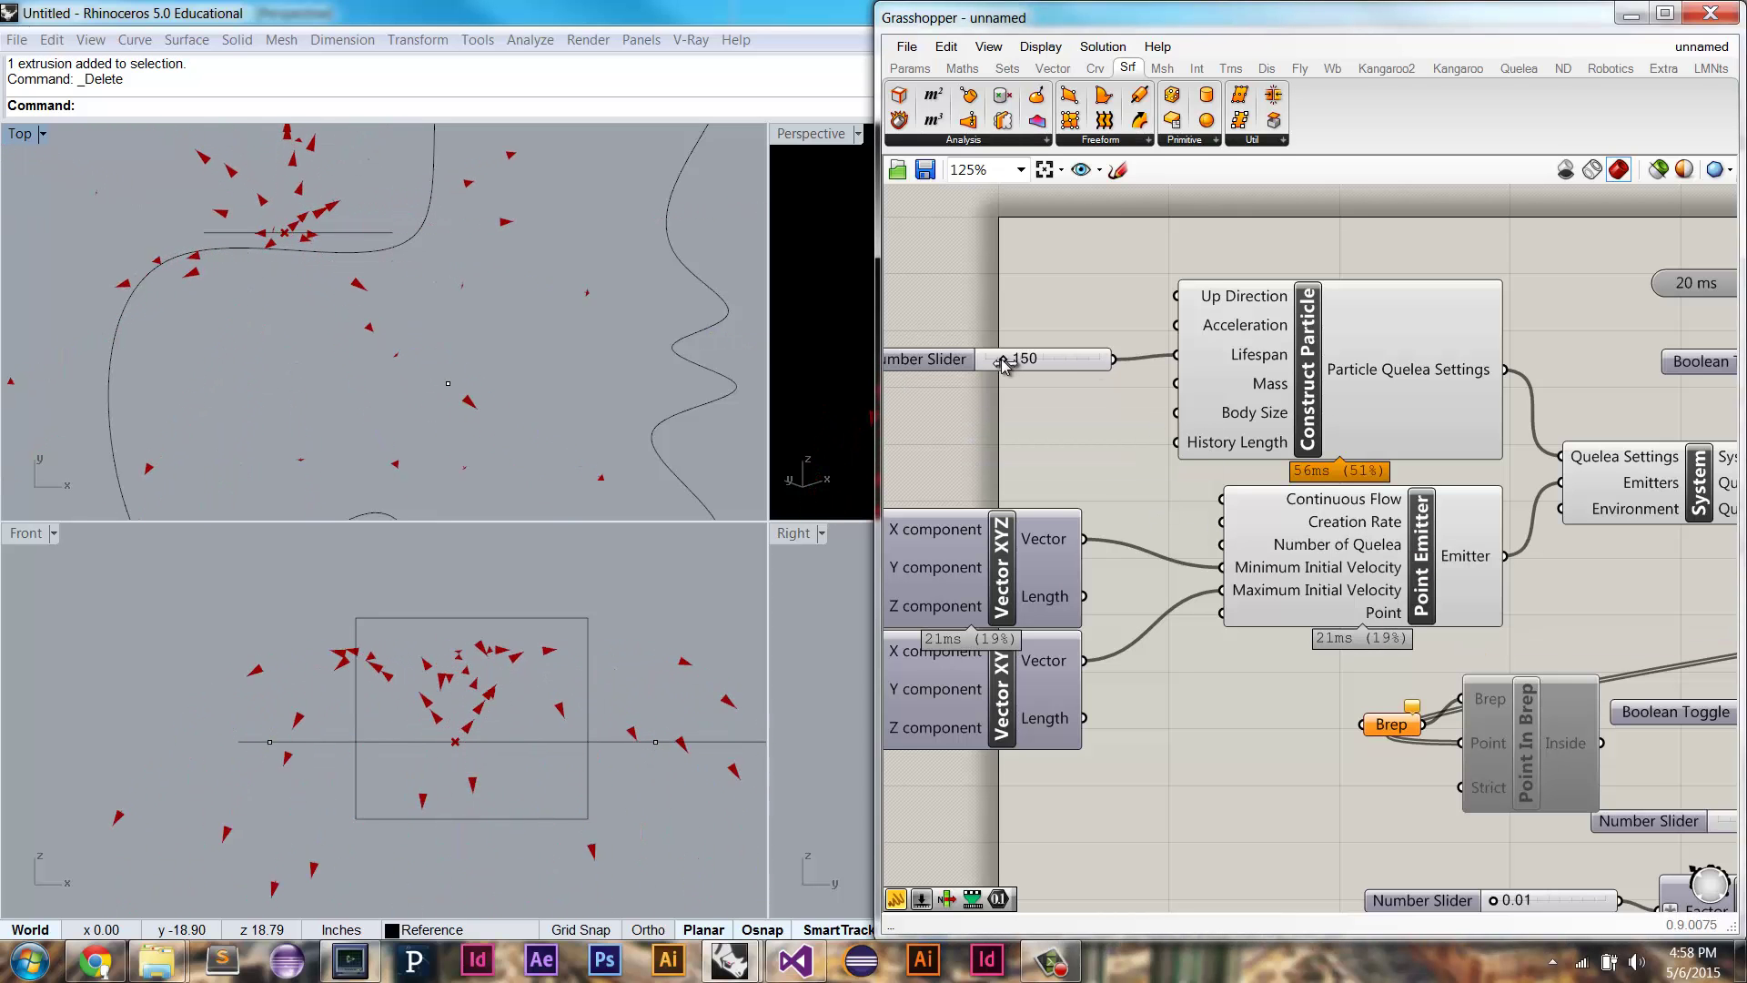
Step: Lower the Lifespan slider feeding Construct Particle to 46
drag(1004, 364, 999, 365)
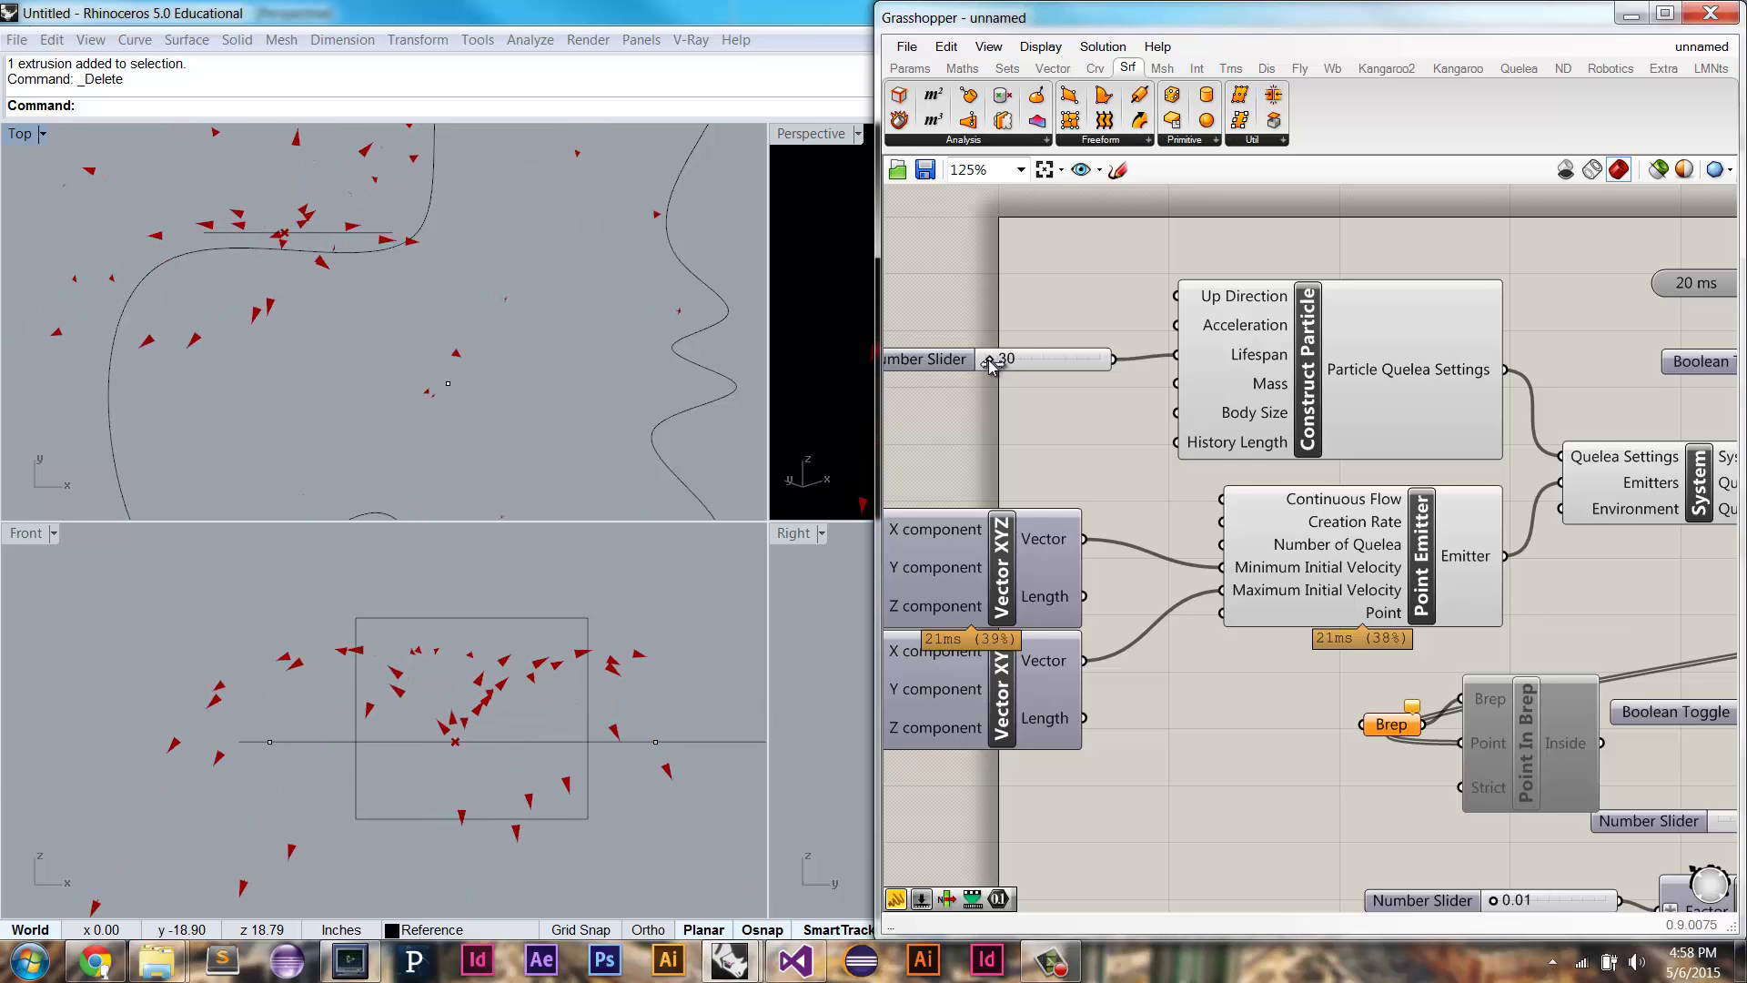
right_drag(1245, 446, 1356, 491)
click(1647, 364)
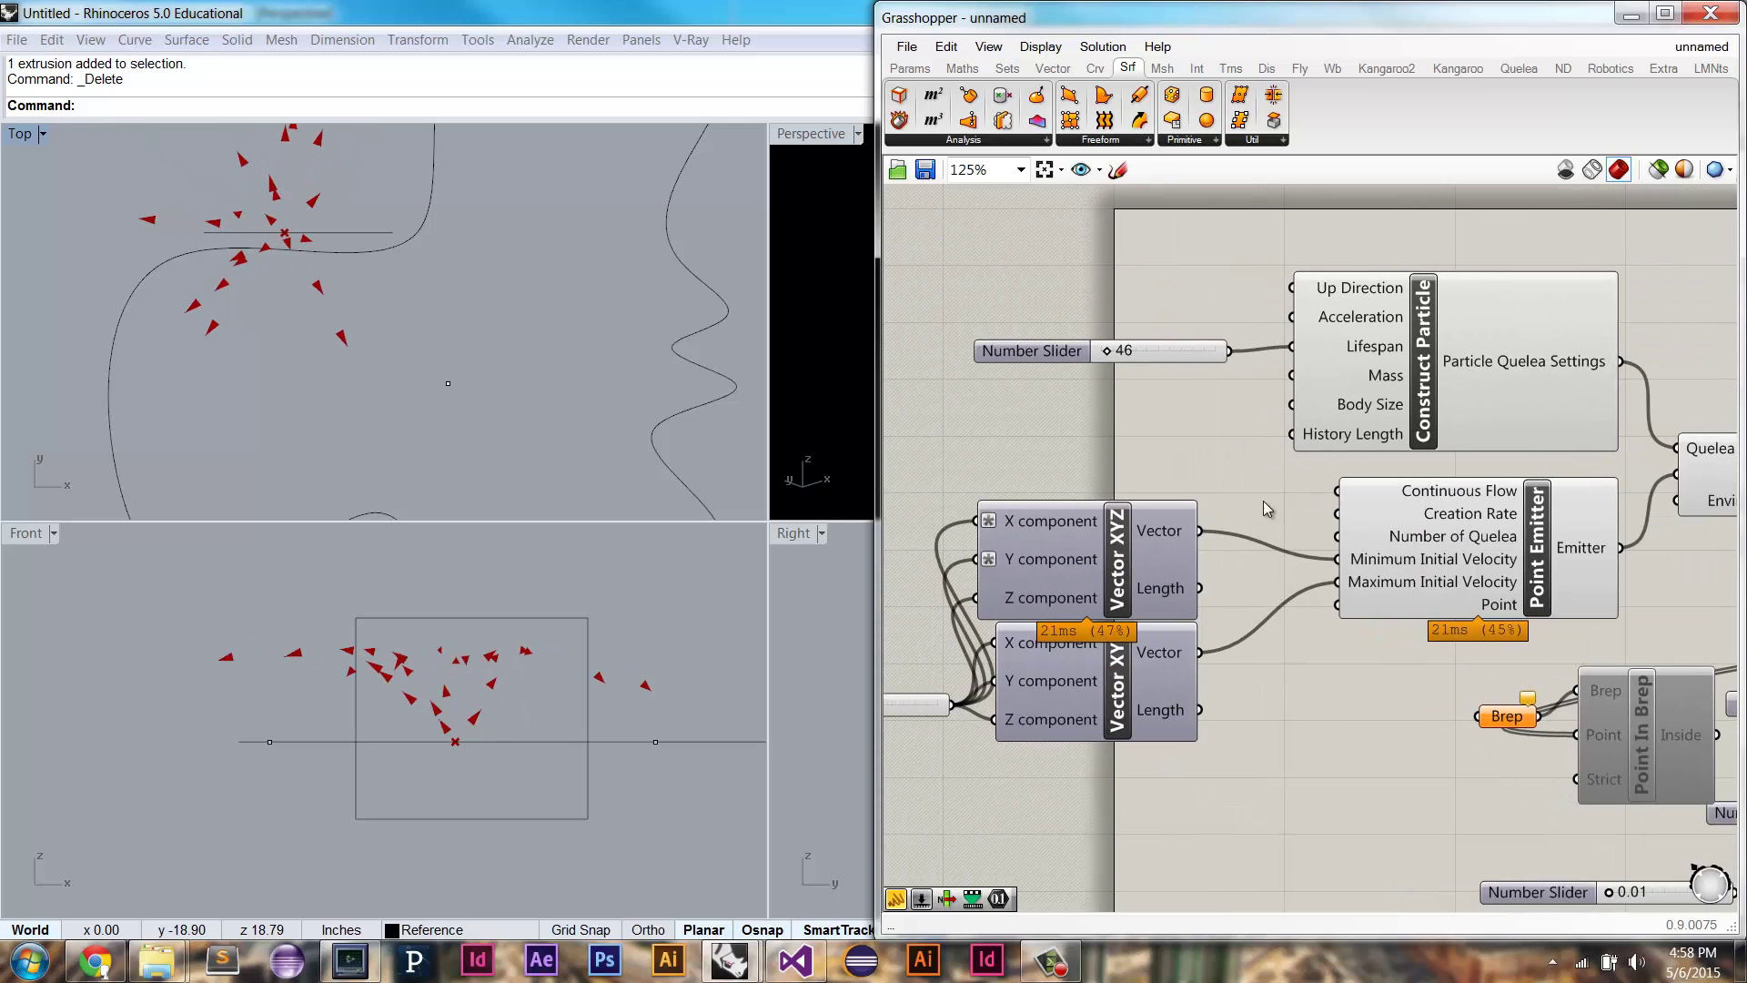
Step: Add a number slider, wire it into Point Emitter's Creation Rate input and set it to 1
mouse_move(1444, 521)
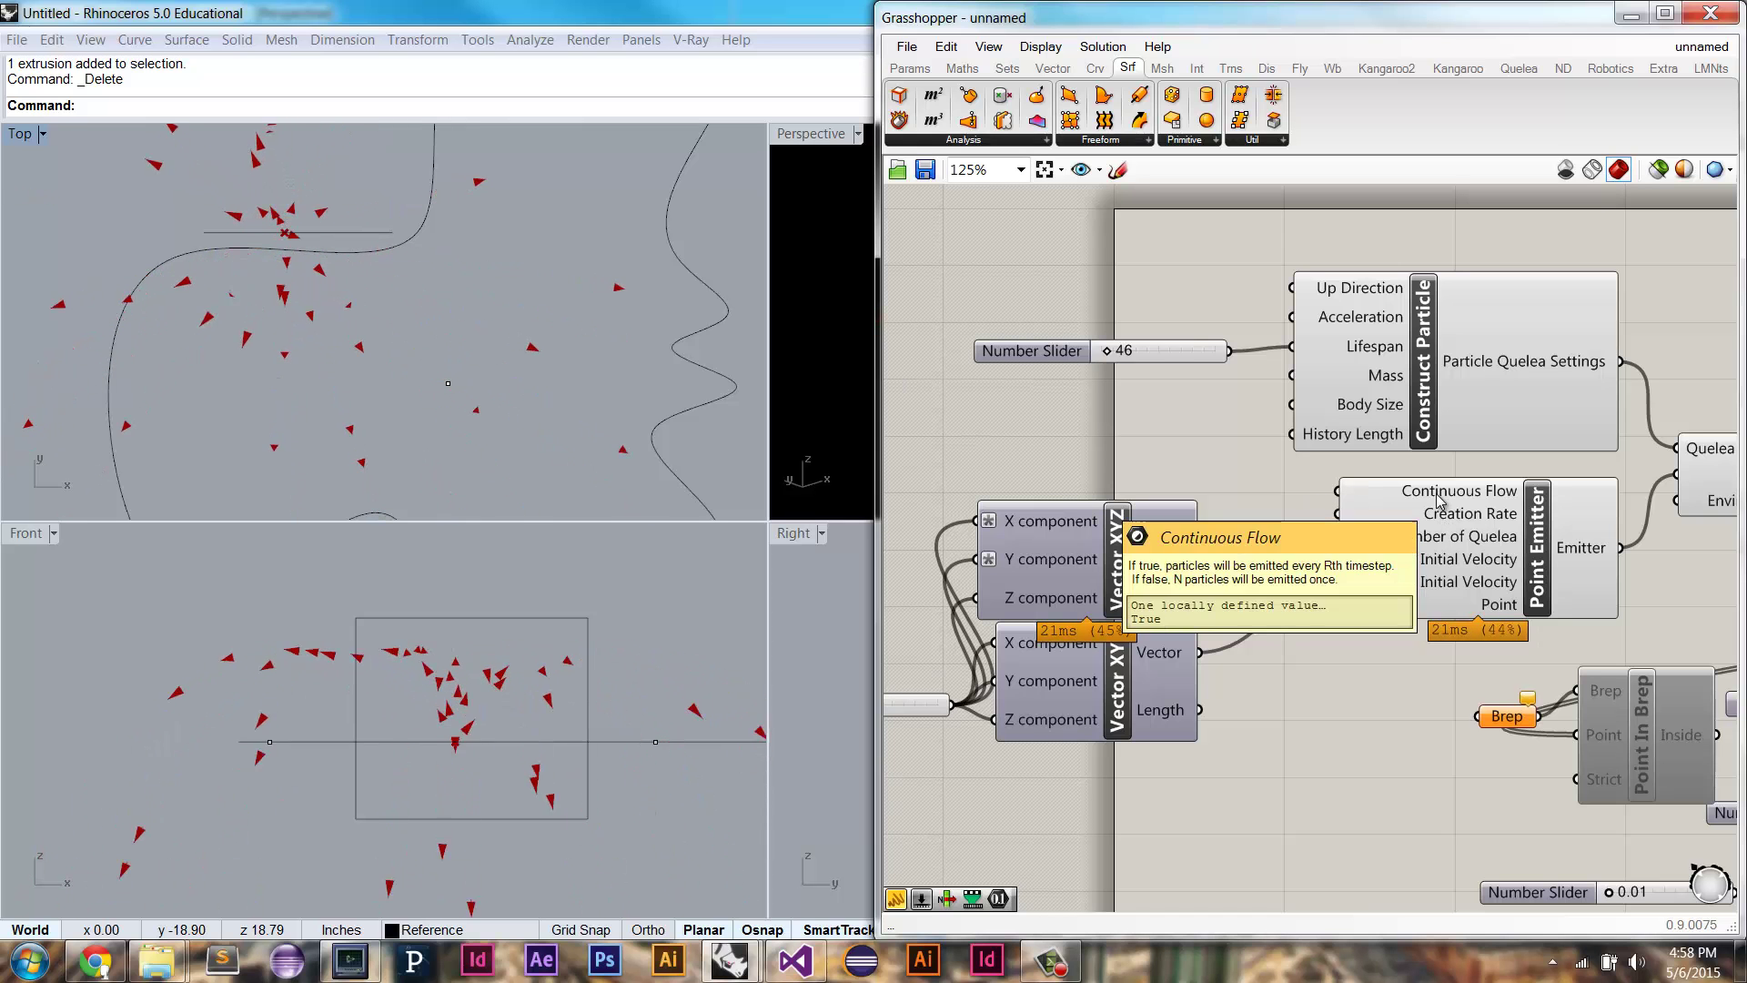
double_click(1224, 482)
text(5)
key(Return)
drag(1302, 487, 1228, 480)
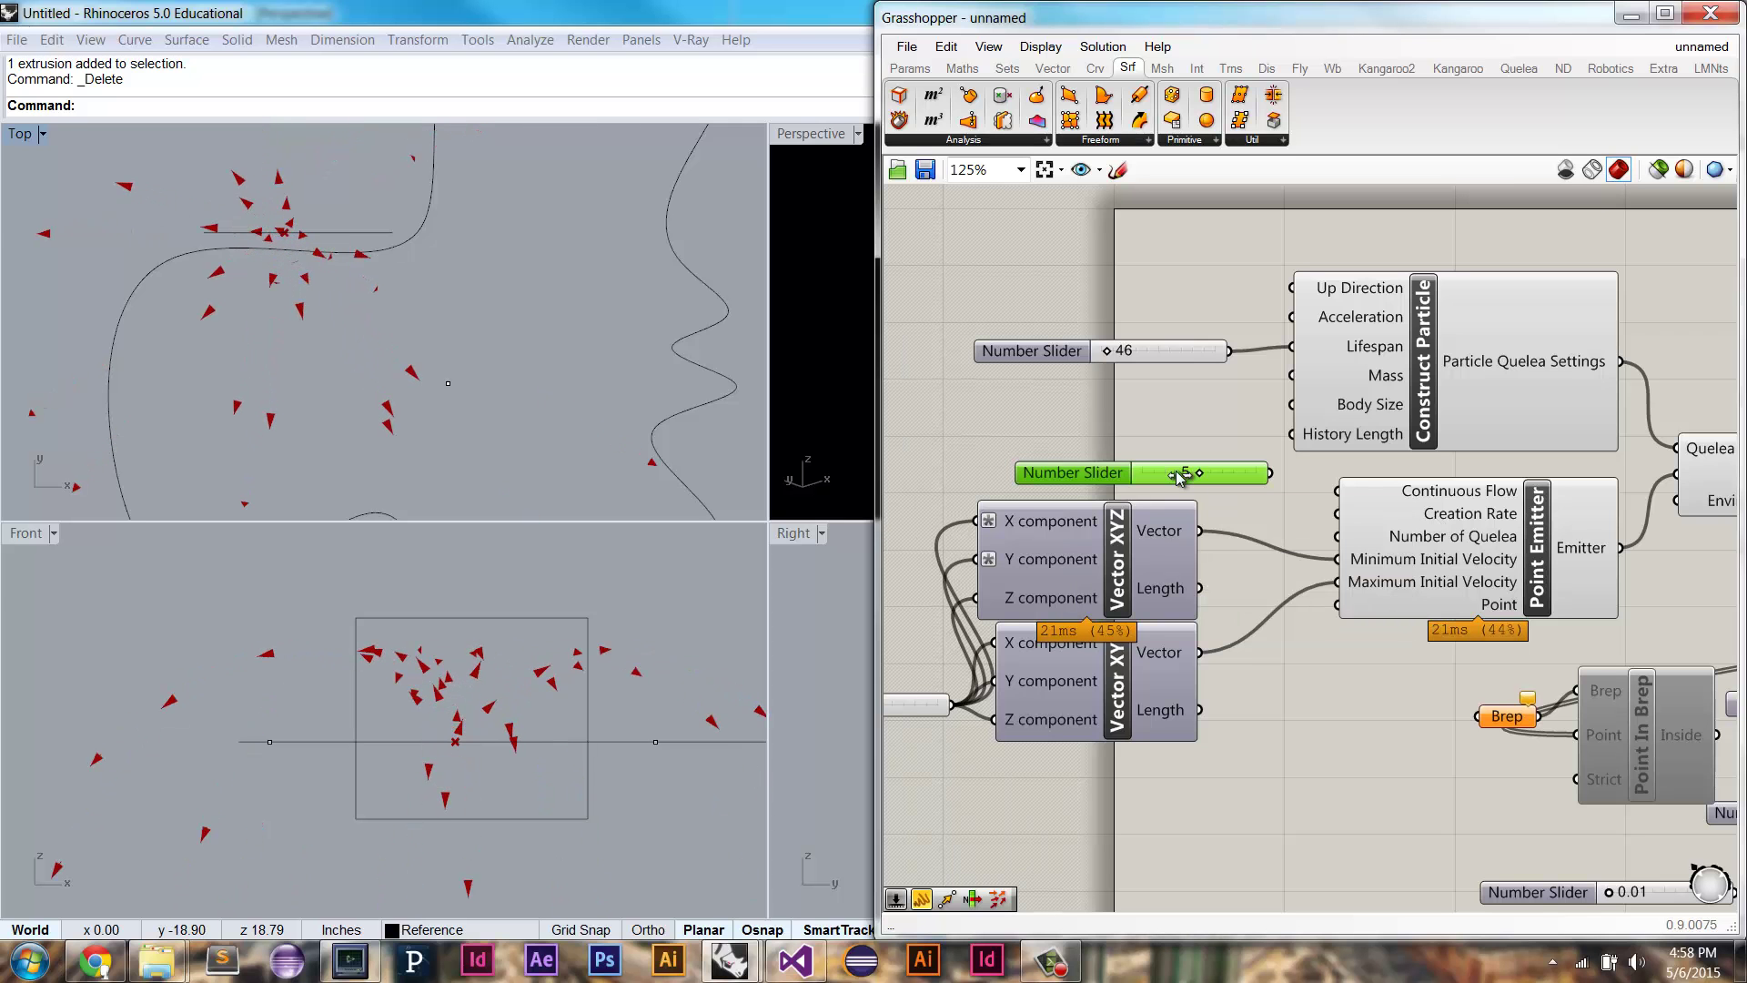
drag(1272, 474, 1337, 513)
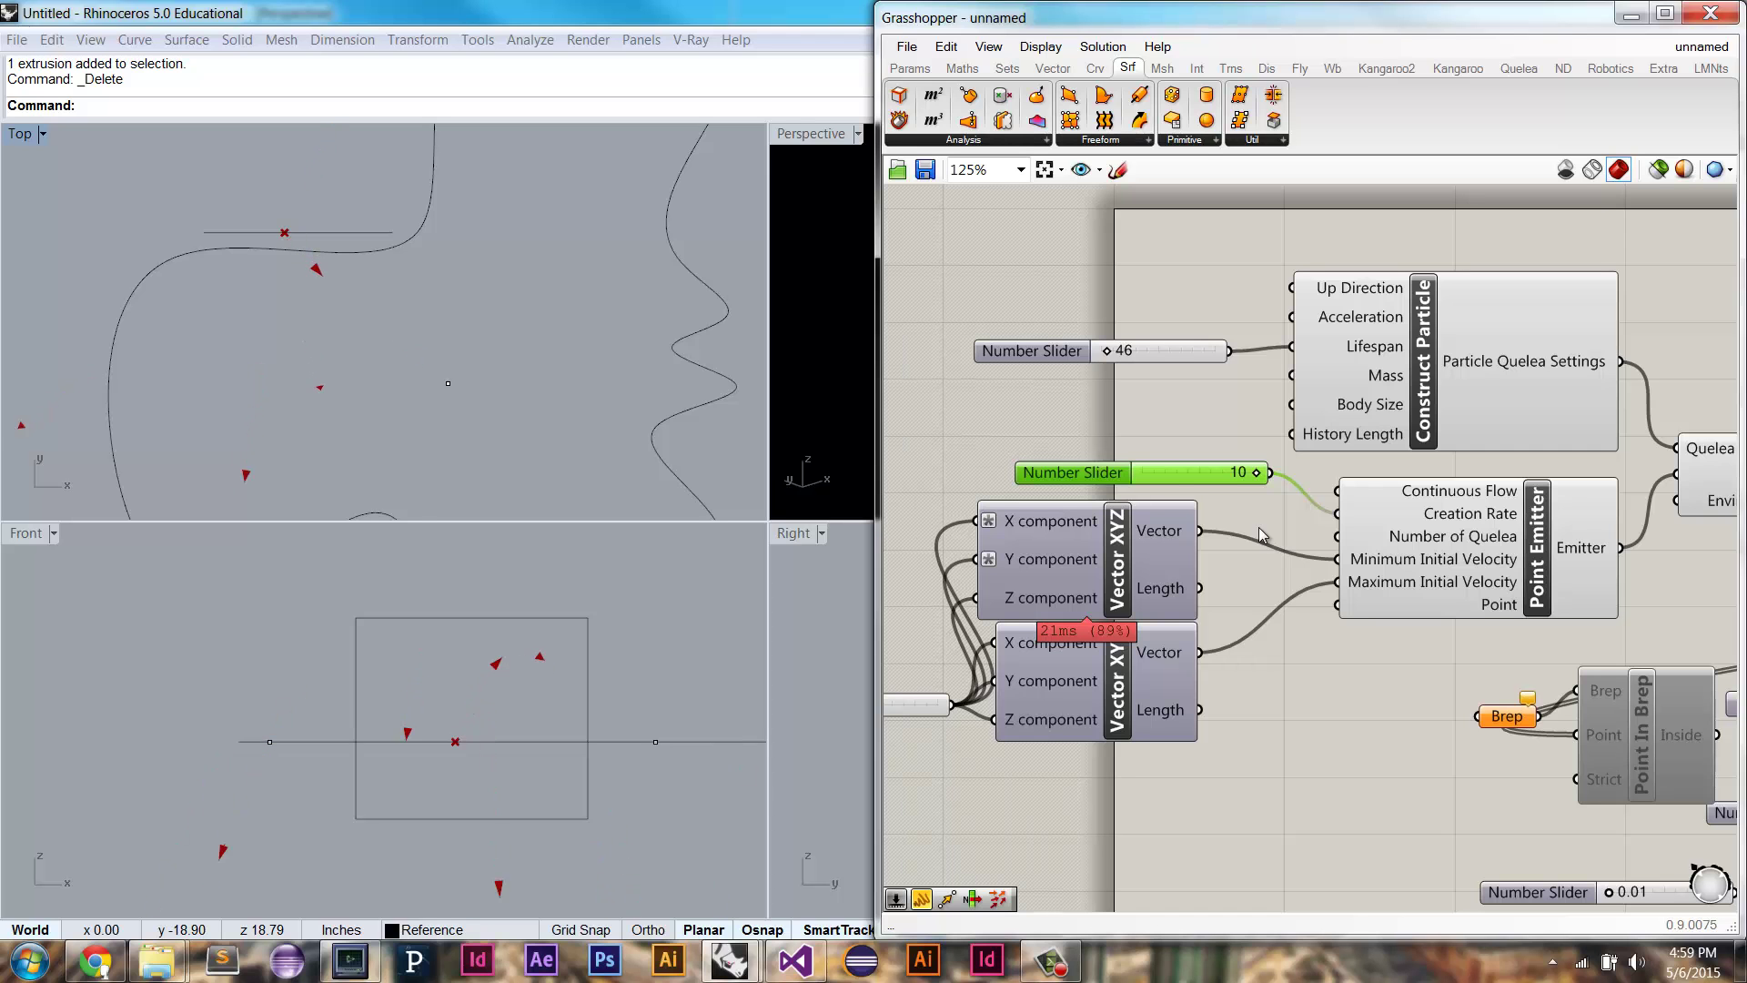
drag(1178, 482, 1158, 482)
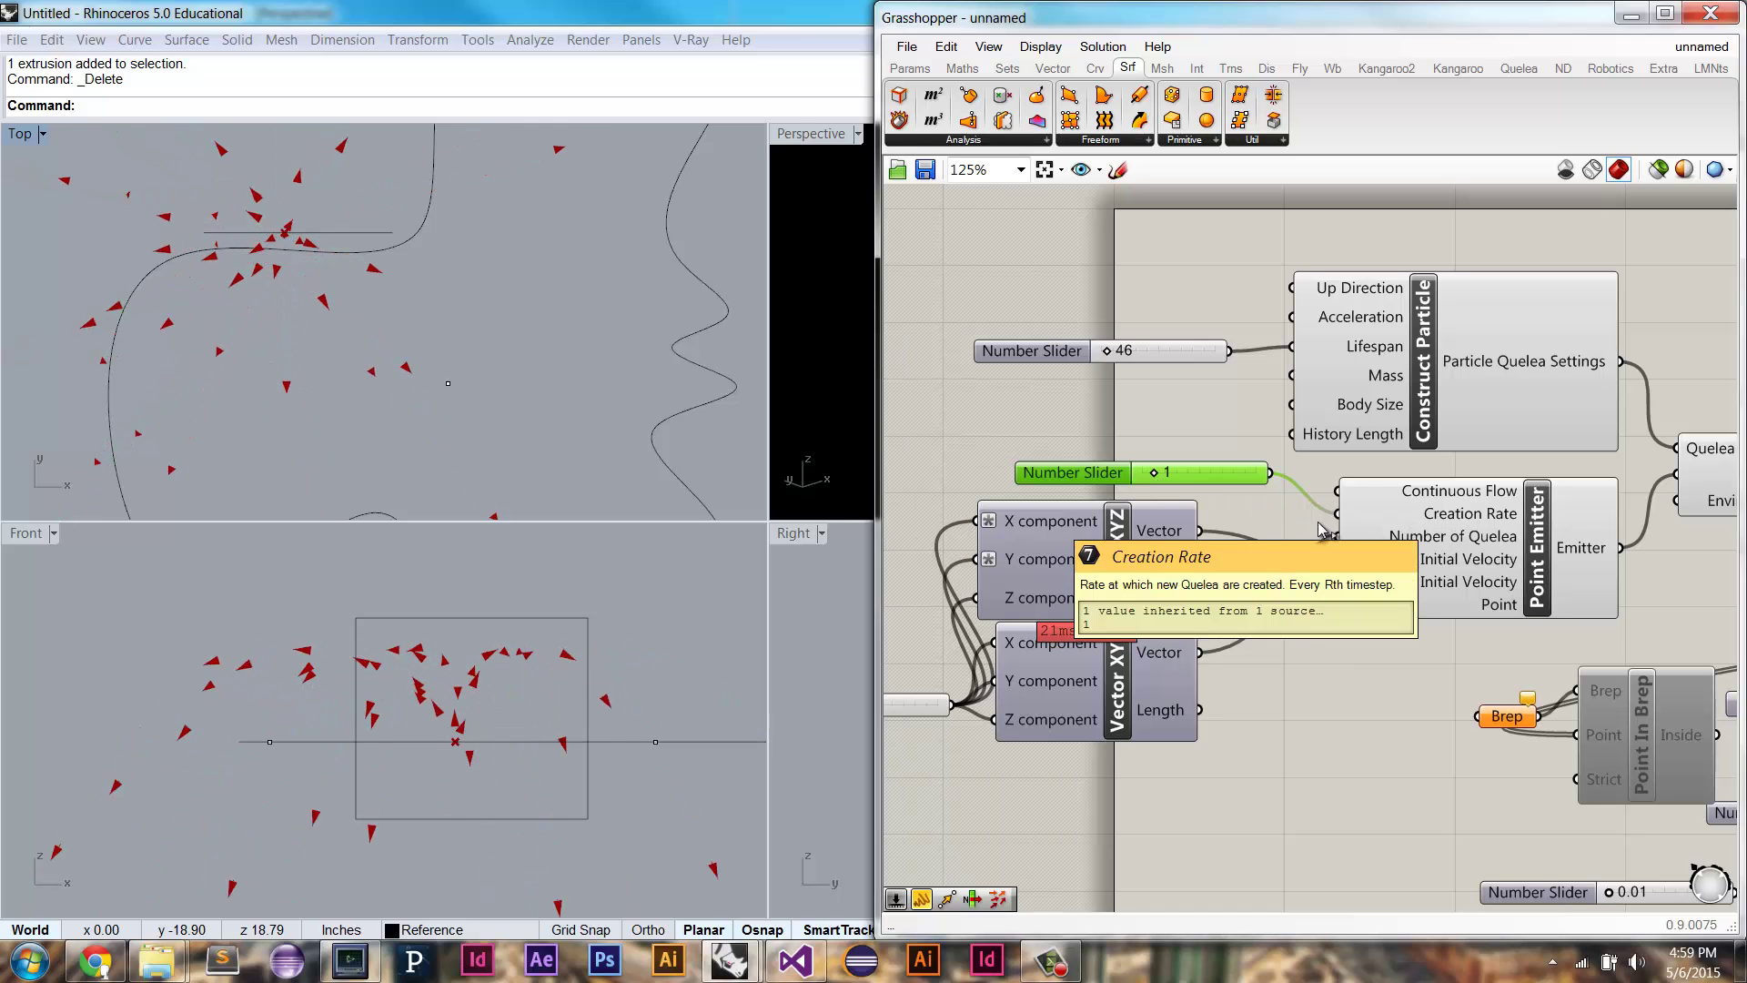
Step: Move the two Vector XYZ components lower and line the Creation Rate slider up with its input
drag(1203, 806, 942, 569)
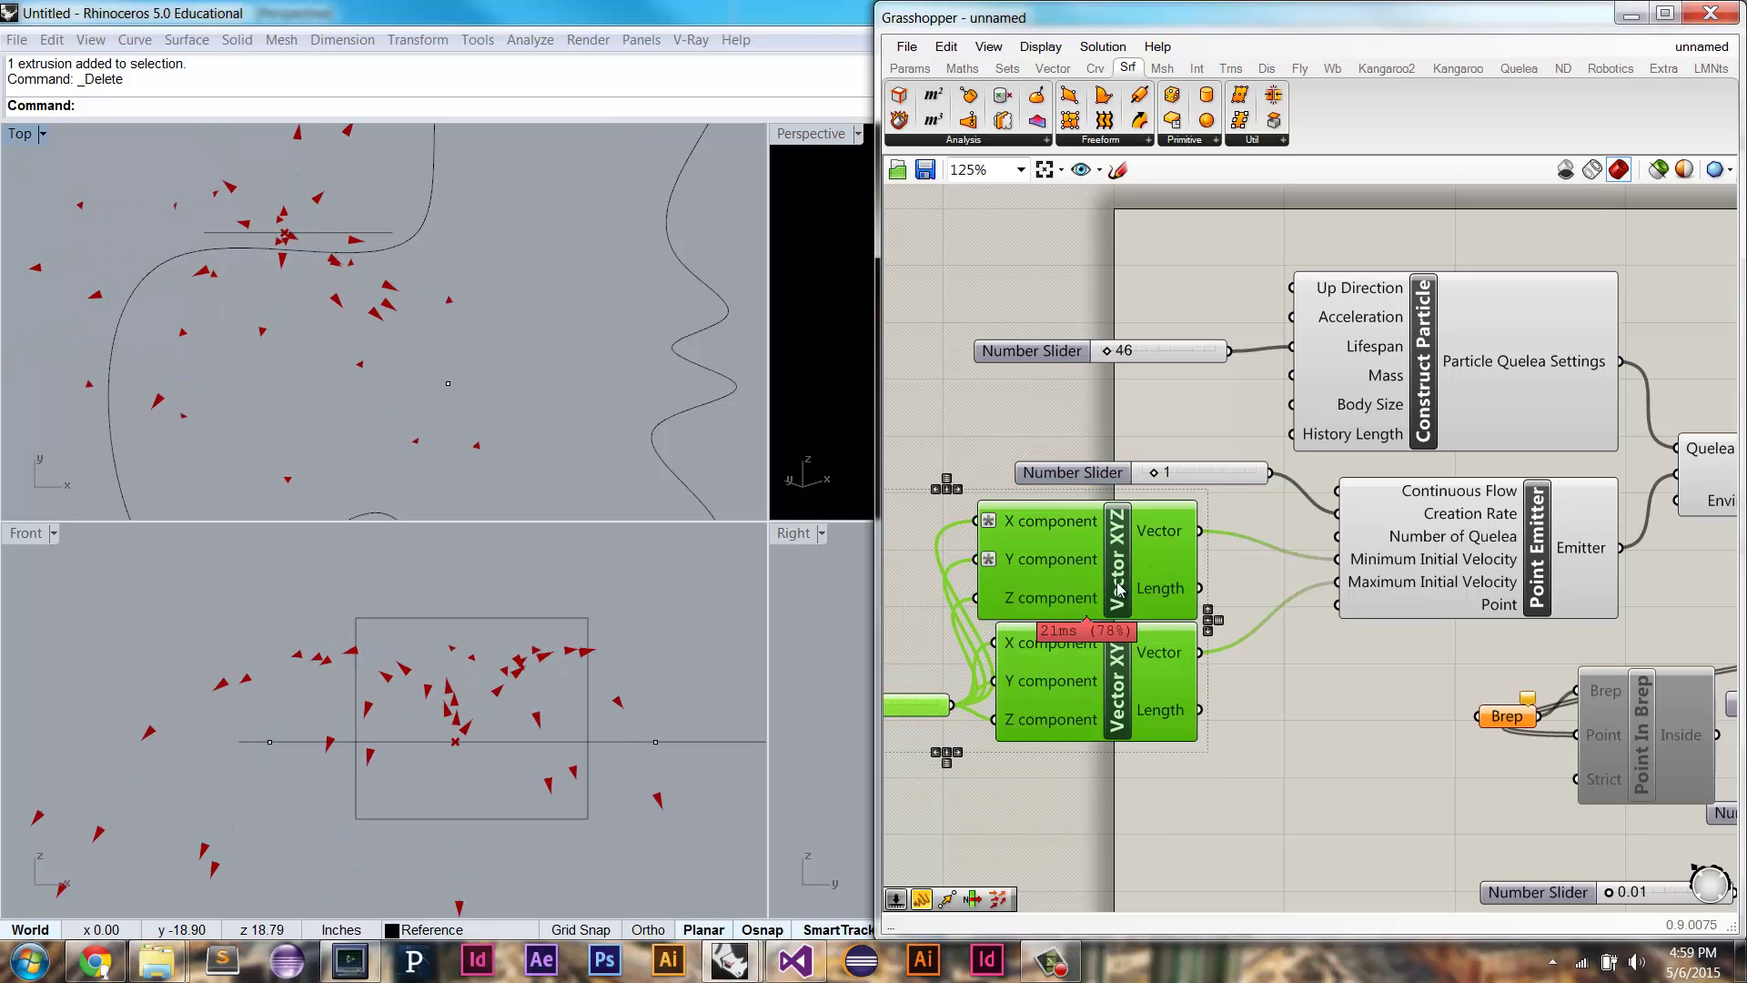
drag(1117, 589, 1113, 626)
drag(1249, 477, 1245, 516)
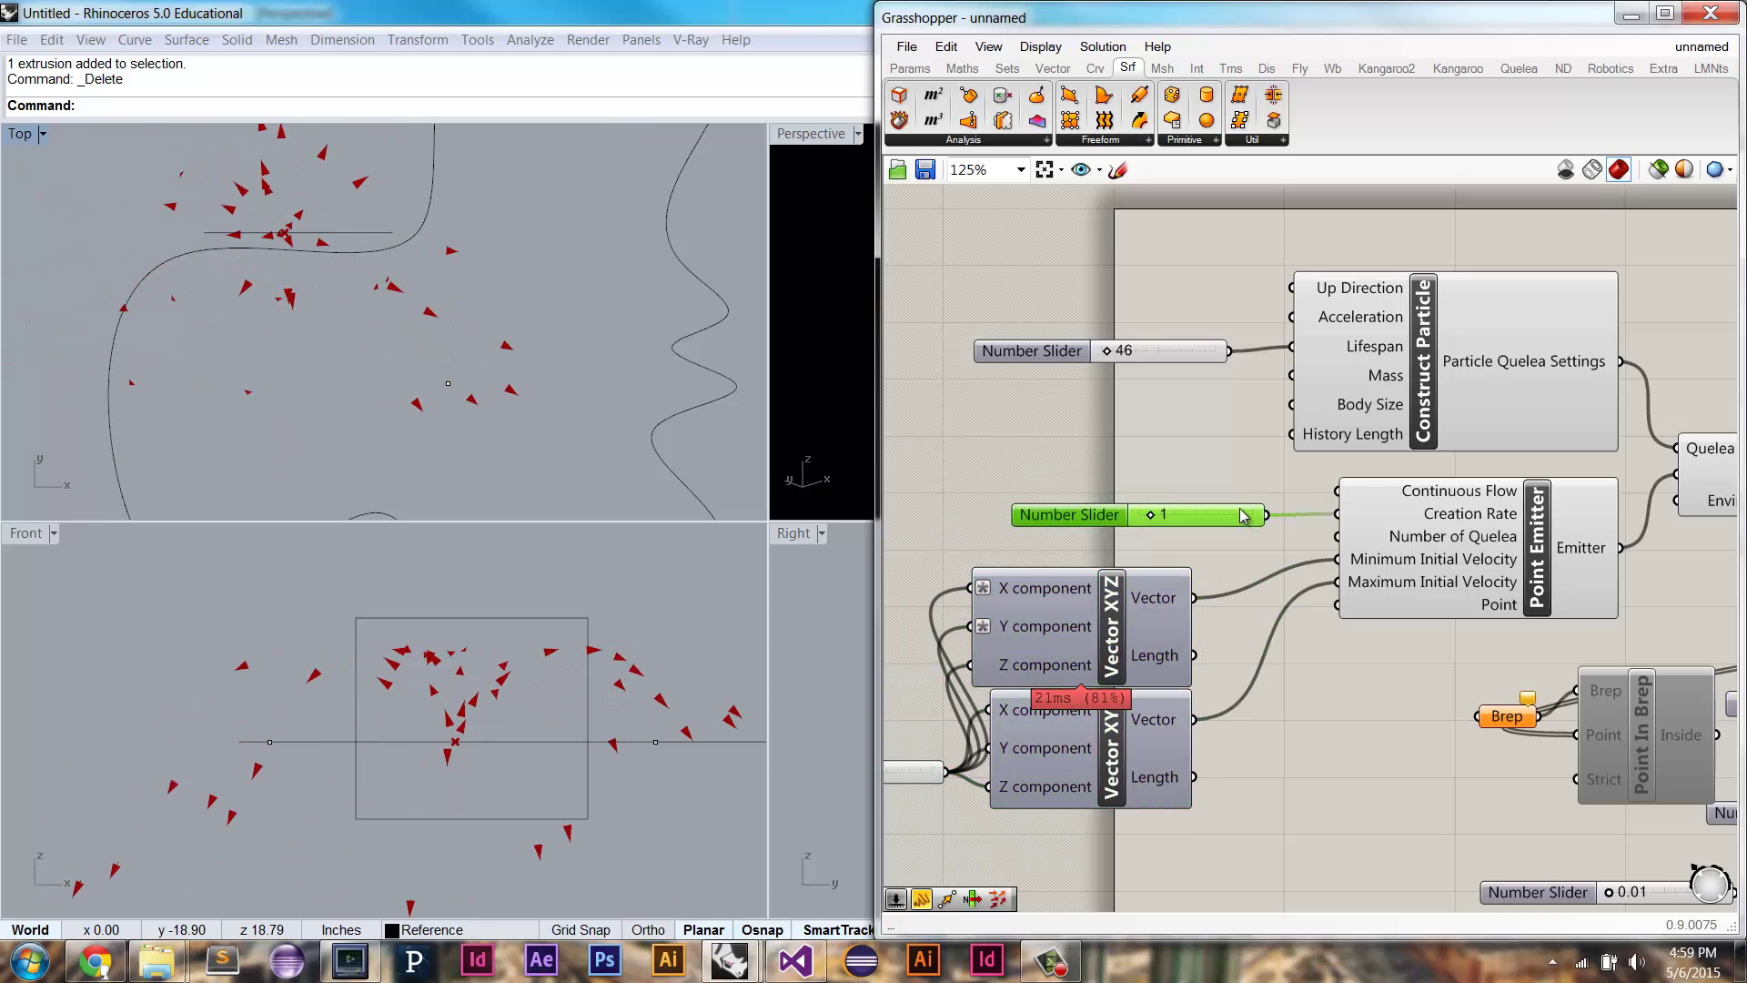
Step: Add a Boolean Toggle set to False and wire it into Point Emitter's Continuous Flow input
click(1217, 474)
double_click(1216, 473)
text(boo)
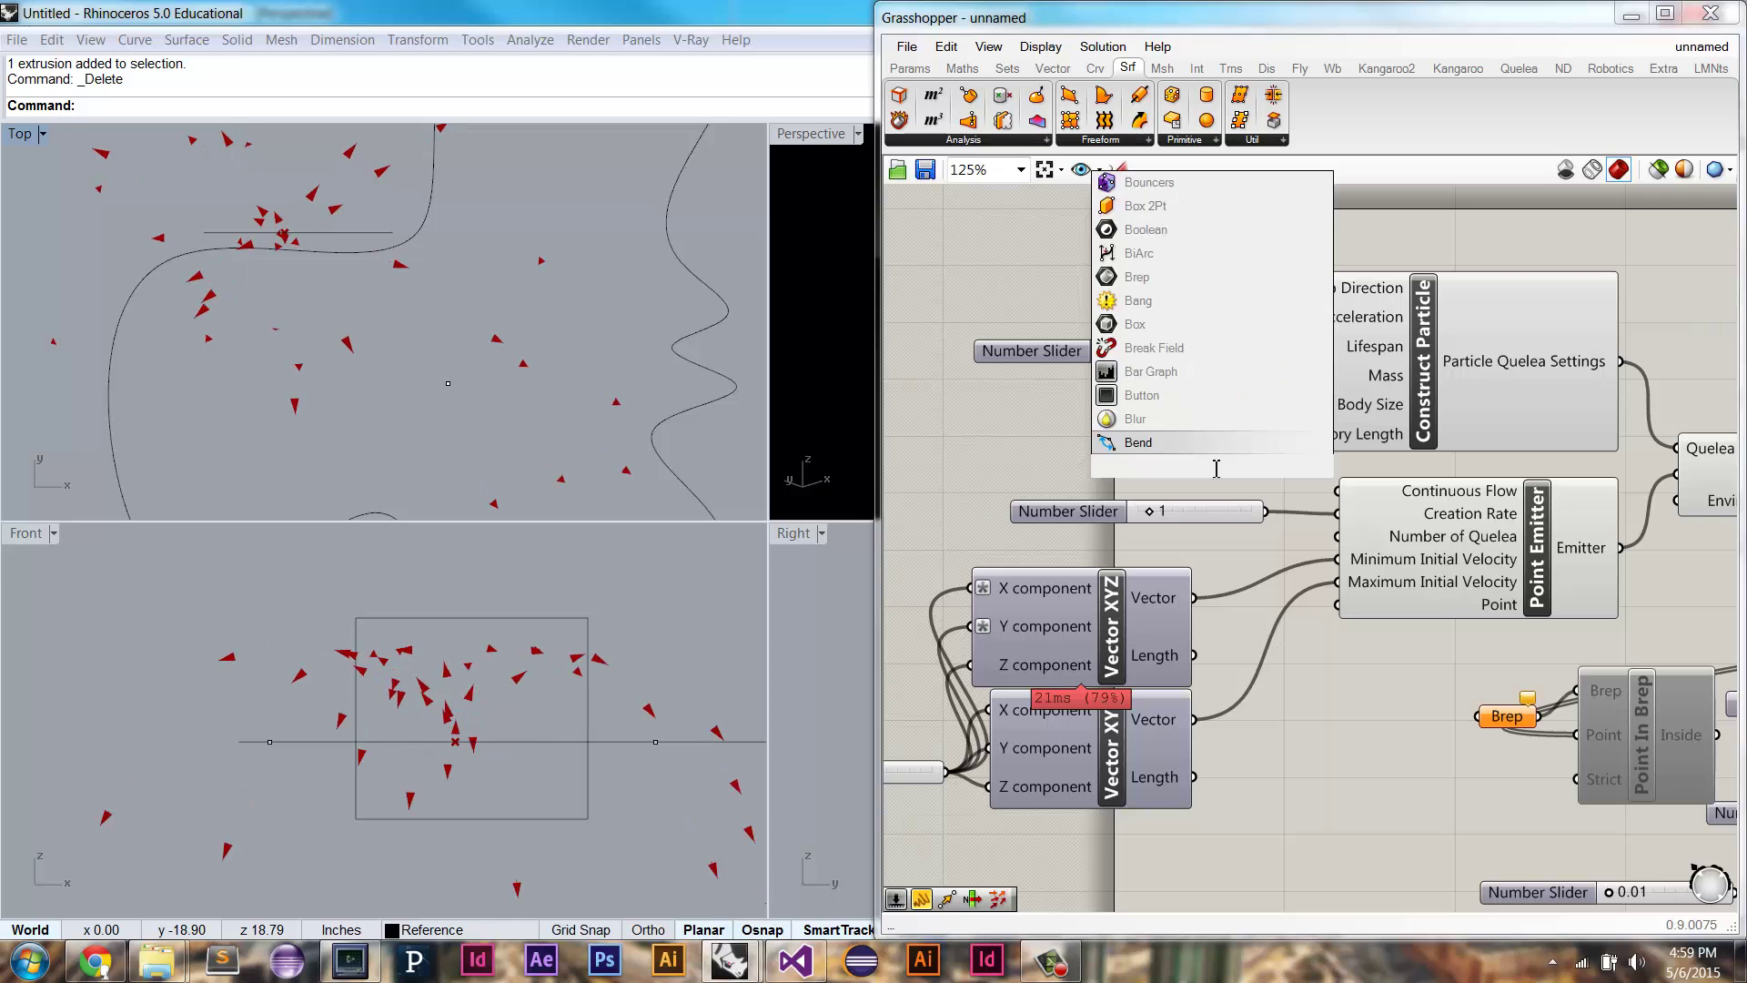
click(1166, 419)
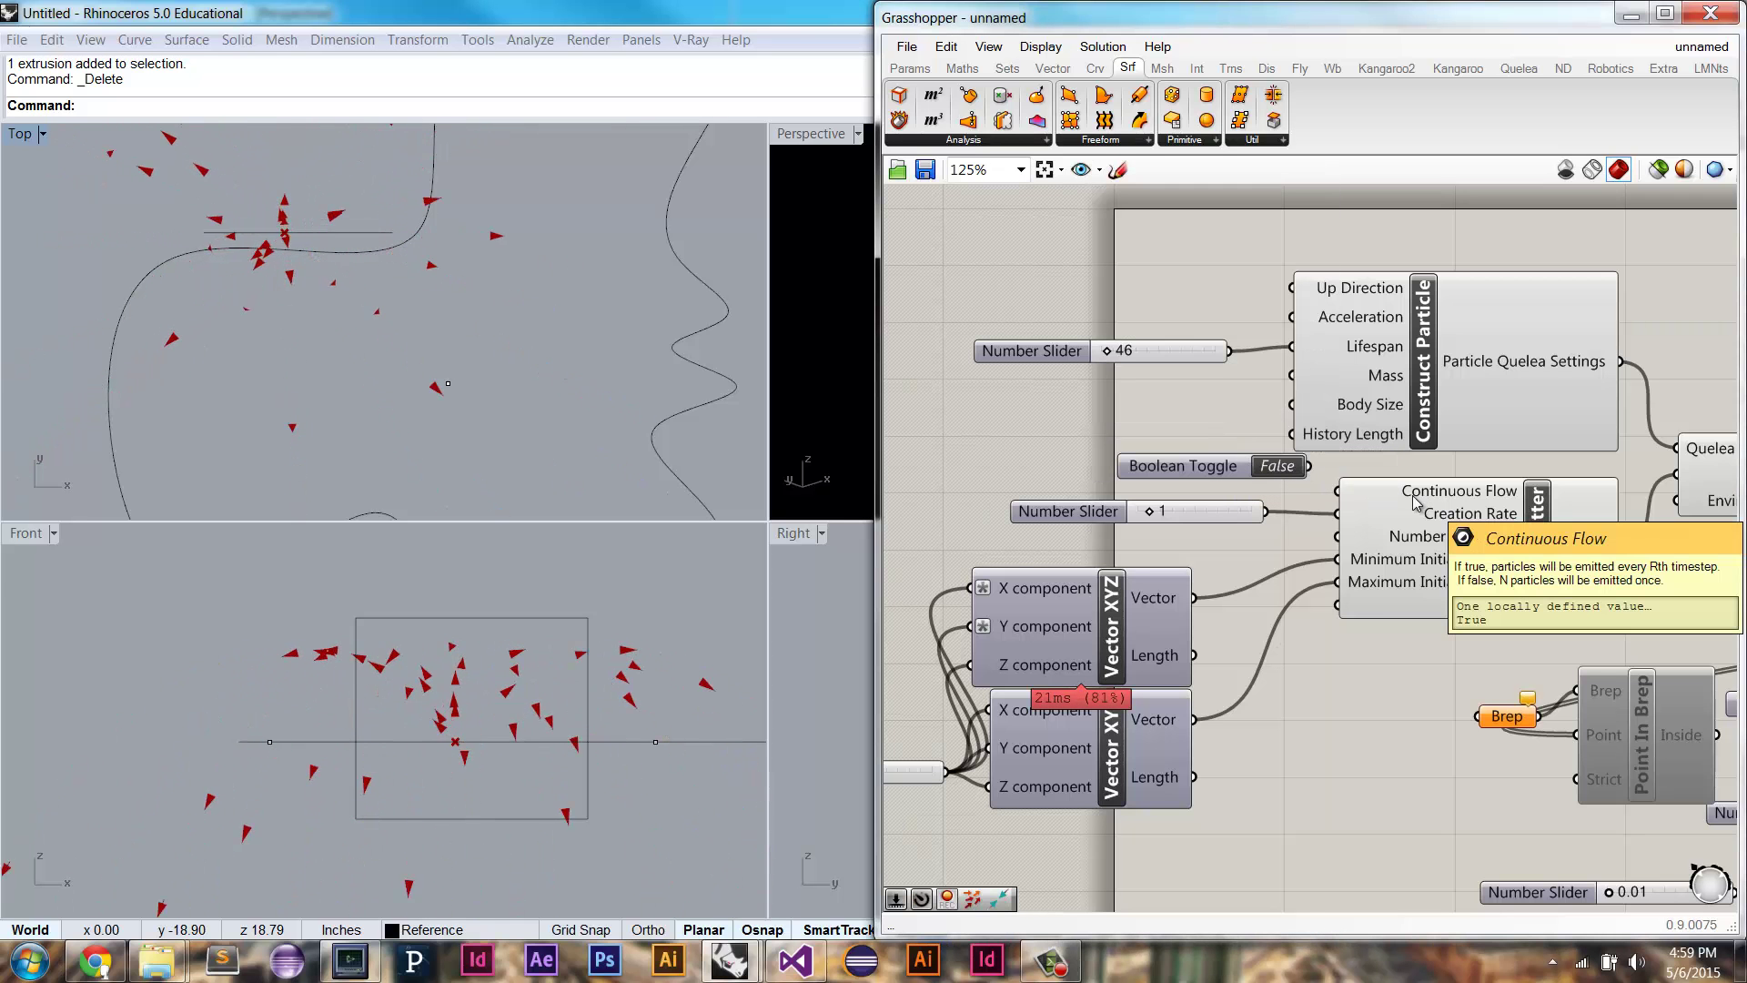
drag(1183, 466, 1168, 467)
drag(1296, 468, 1337, 490)
mouse_move(1380, 512)
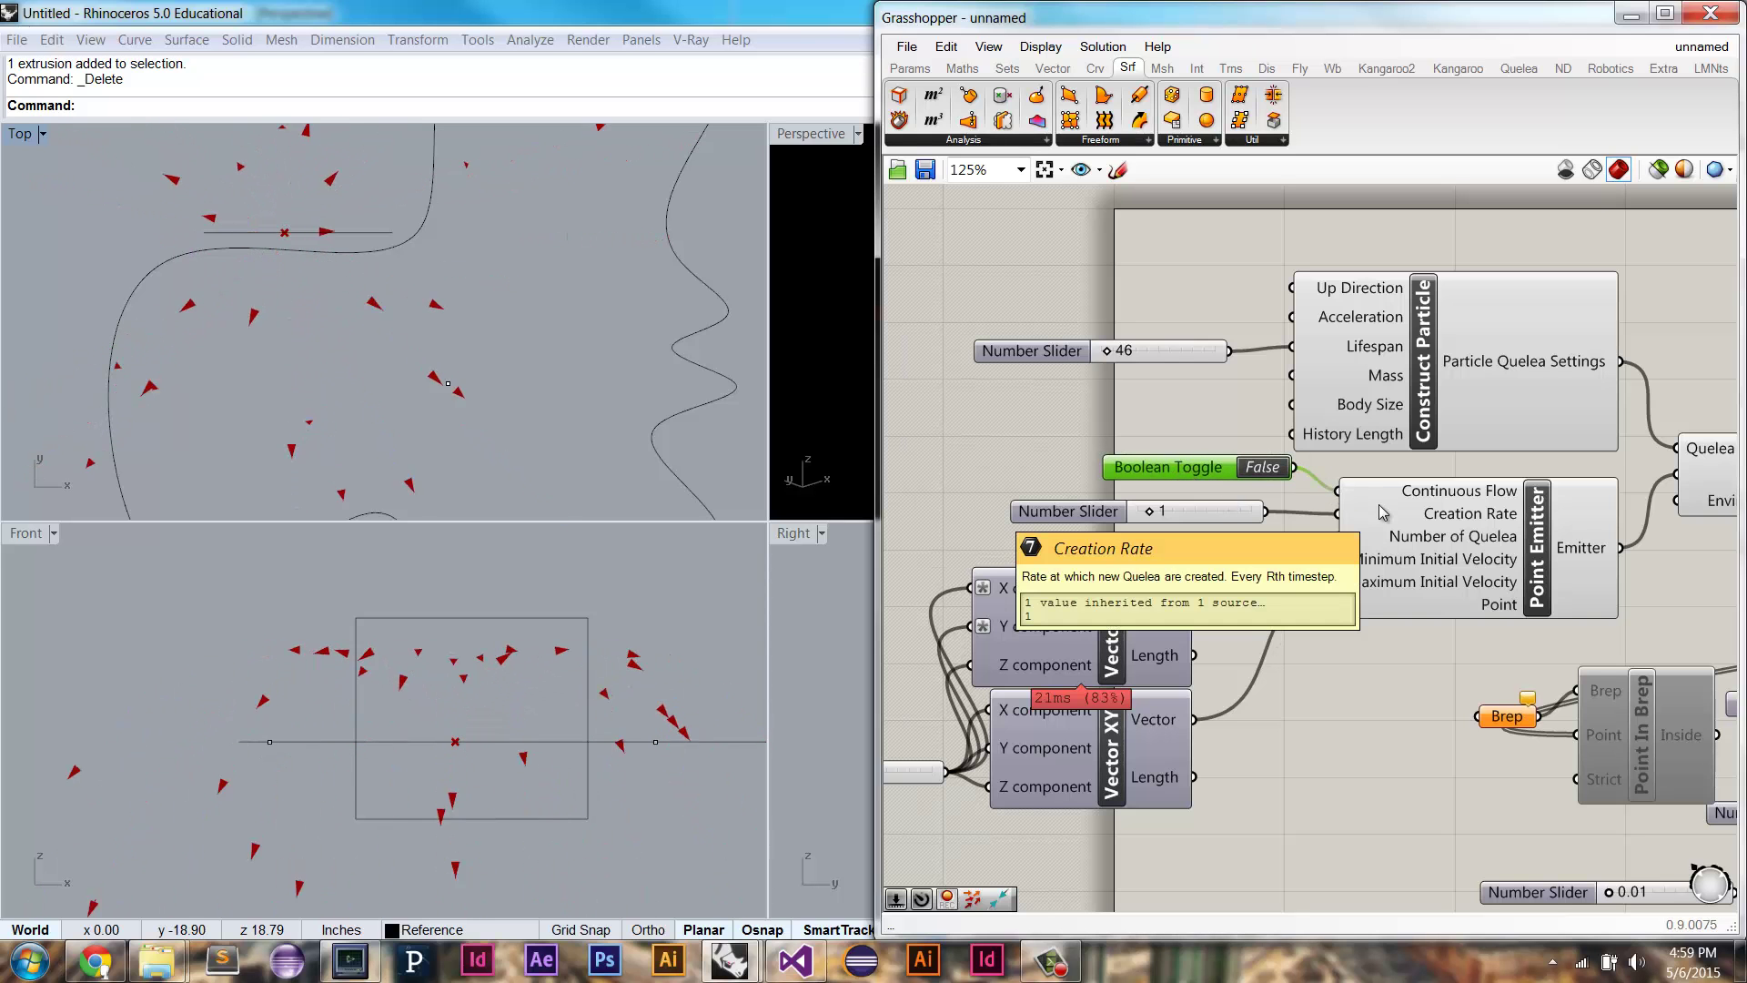
Step: Move the two Vector XYZ components lower and add a number slider for Point Emitter's Number of Quelea input
right_drag(1446, 501, 1350, 518)
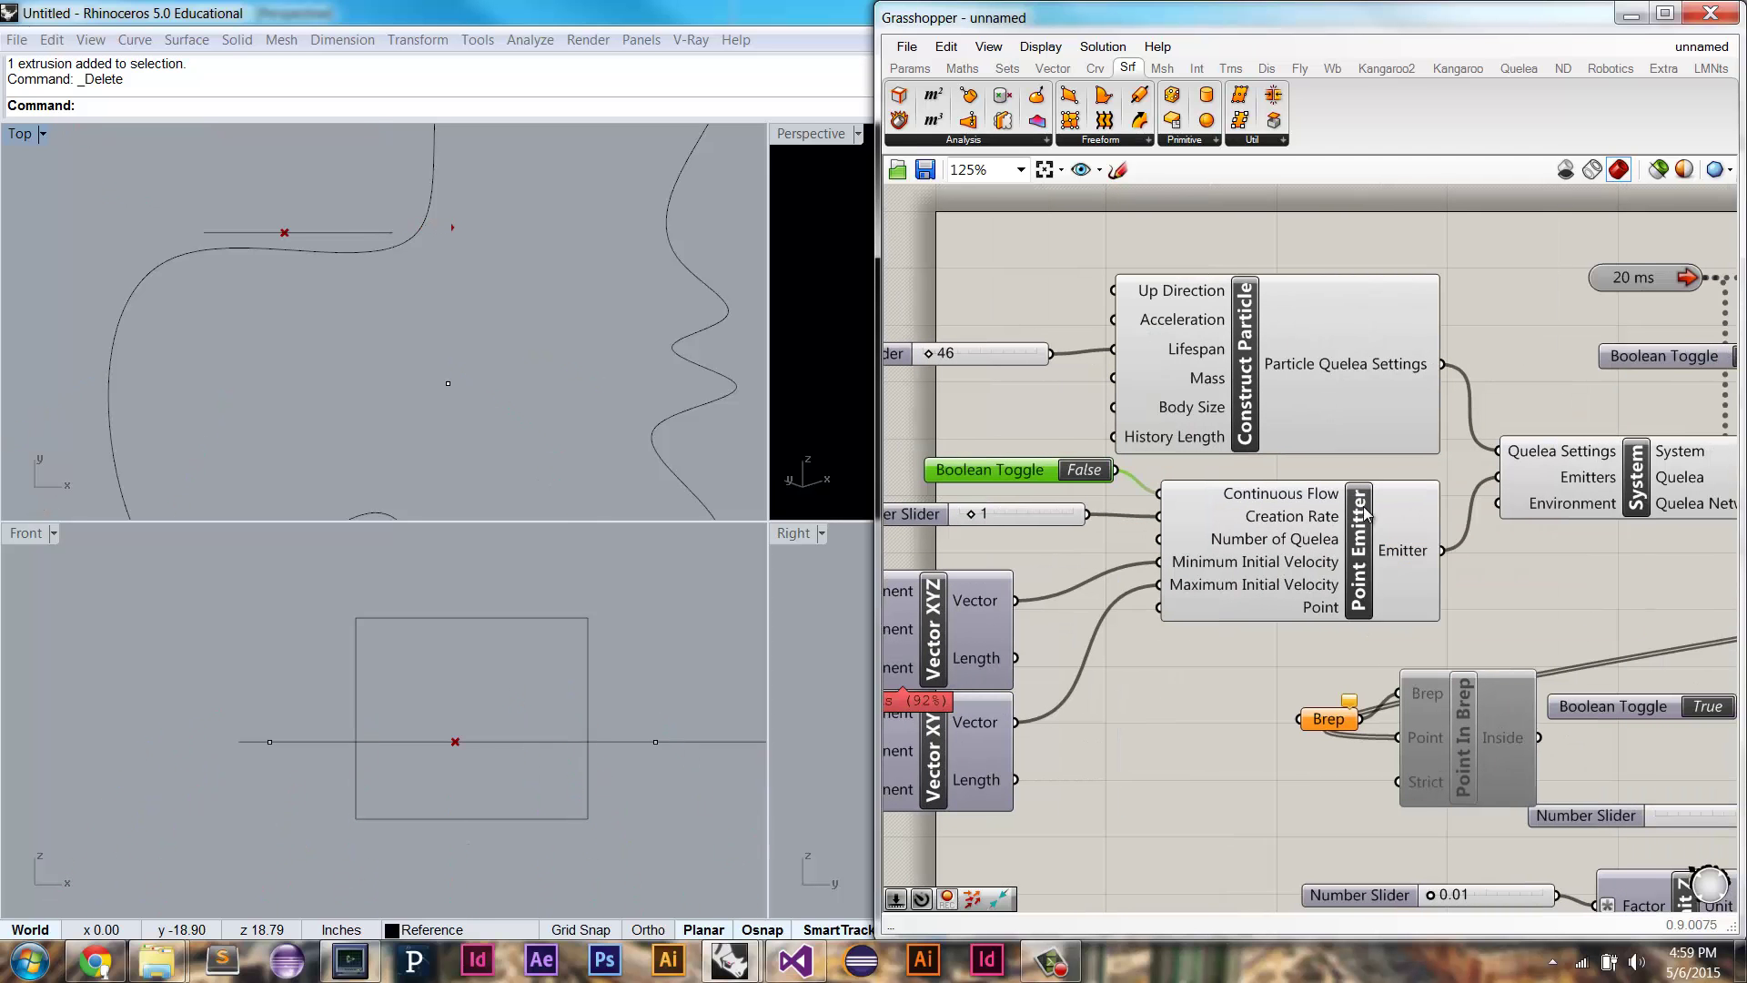
right_drag(1441, 503, 1270, 504)
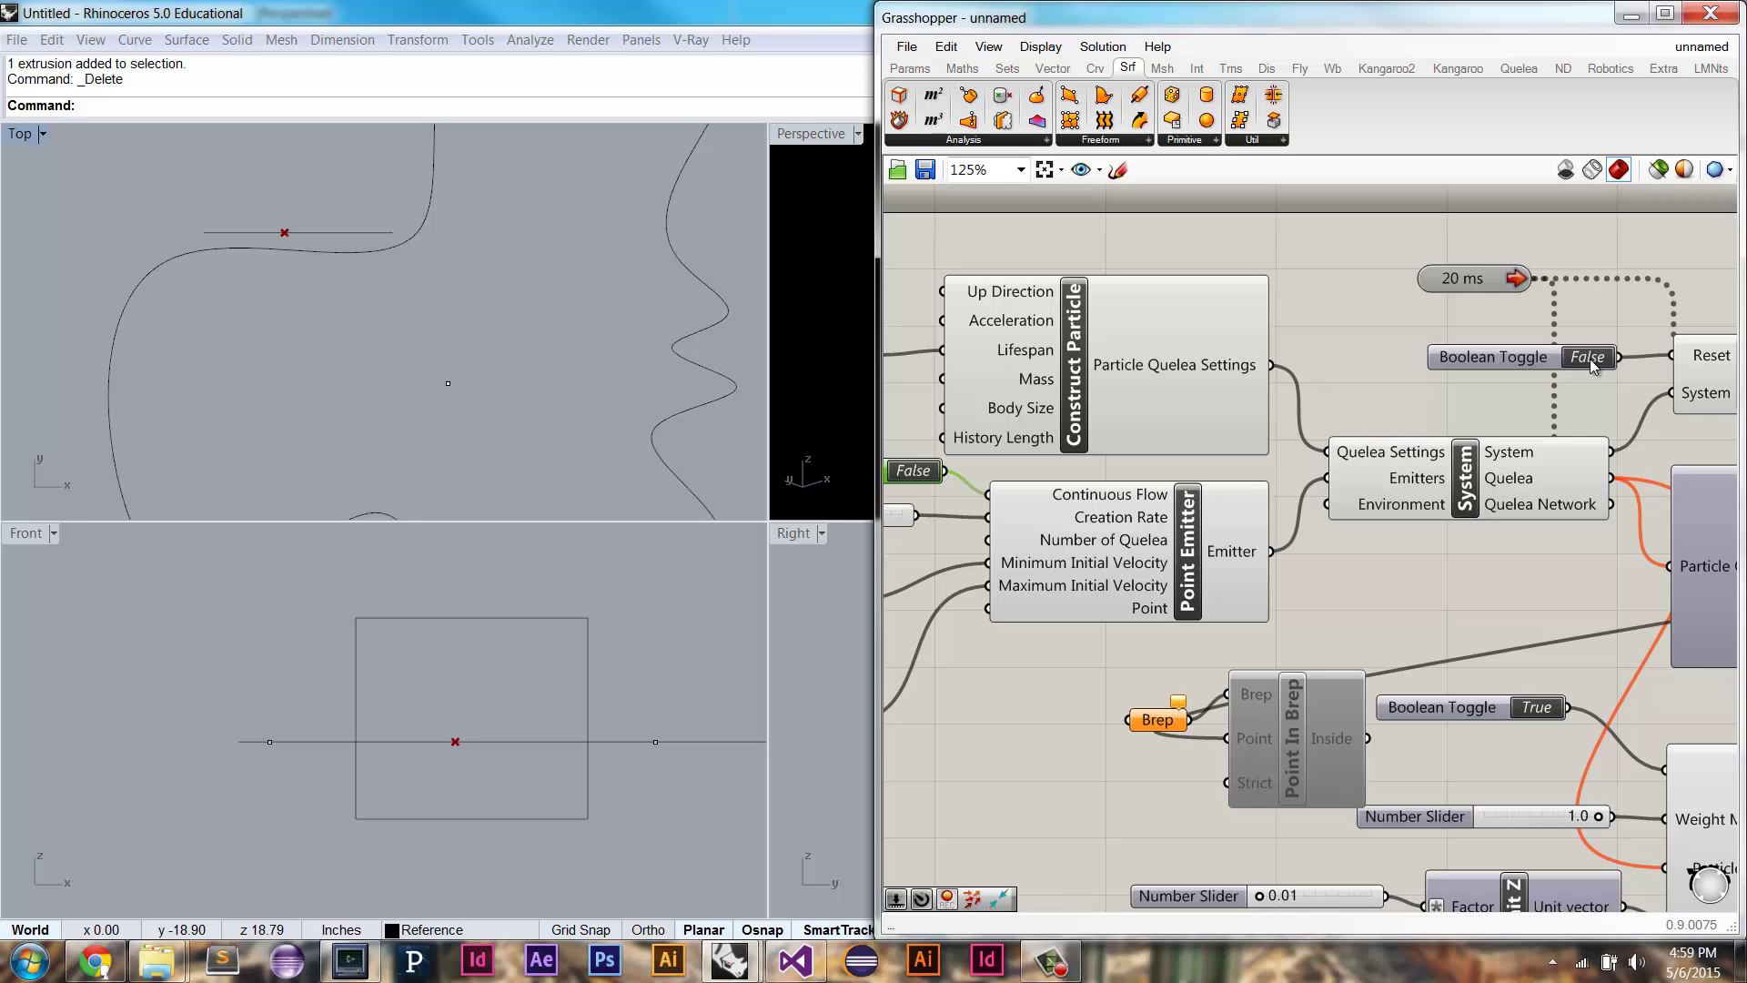
mouse_move(1129, 551)
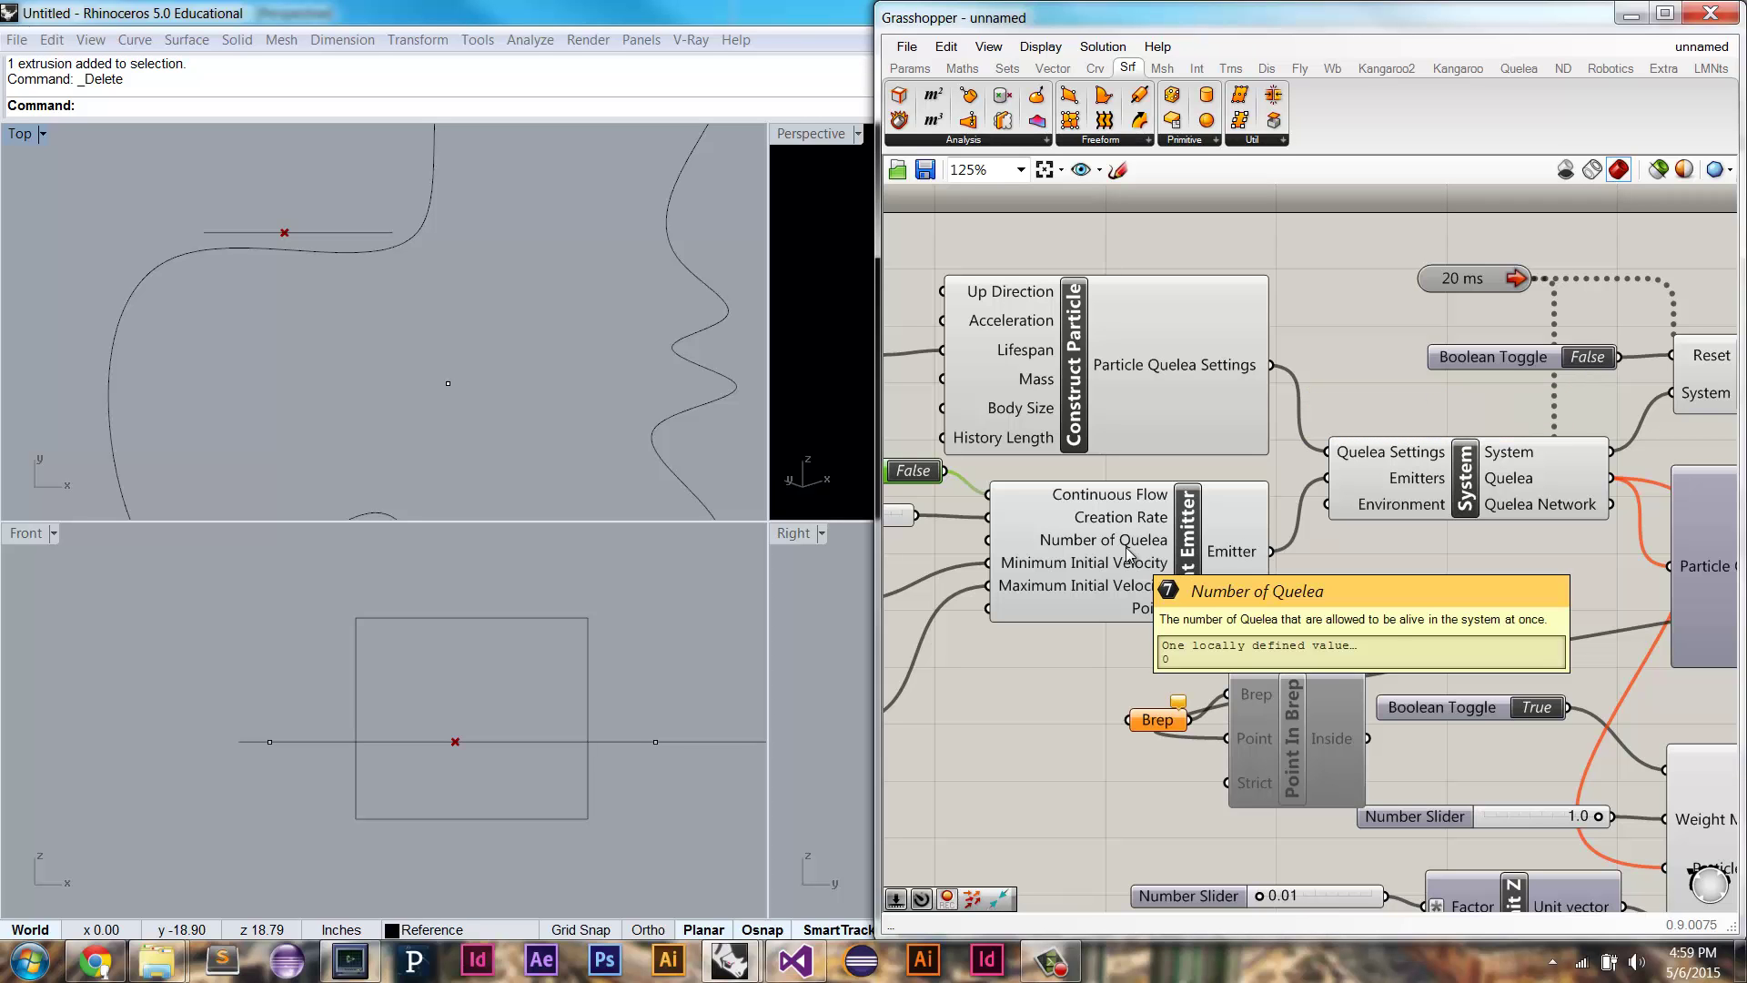
right_drag(1234, 510, 1305, 659)
drag(1182, 618, 1257, 637)
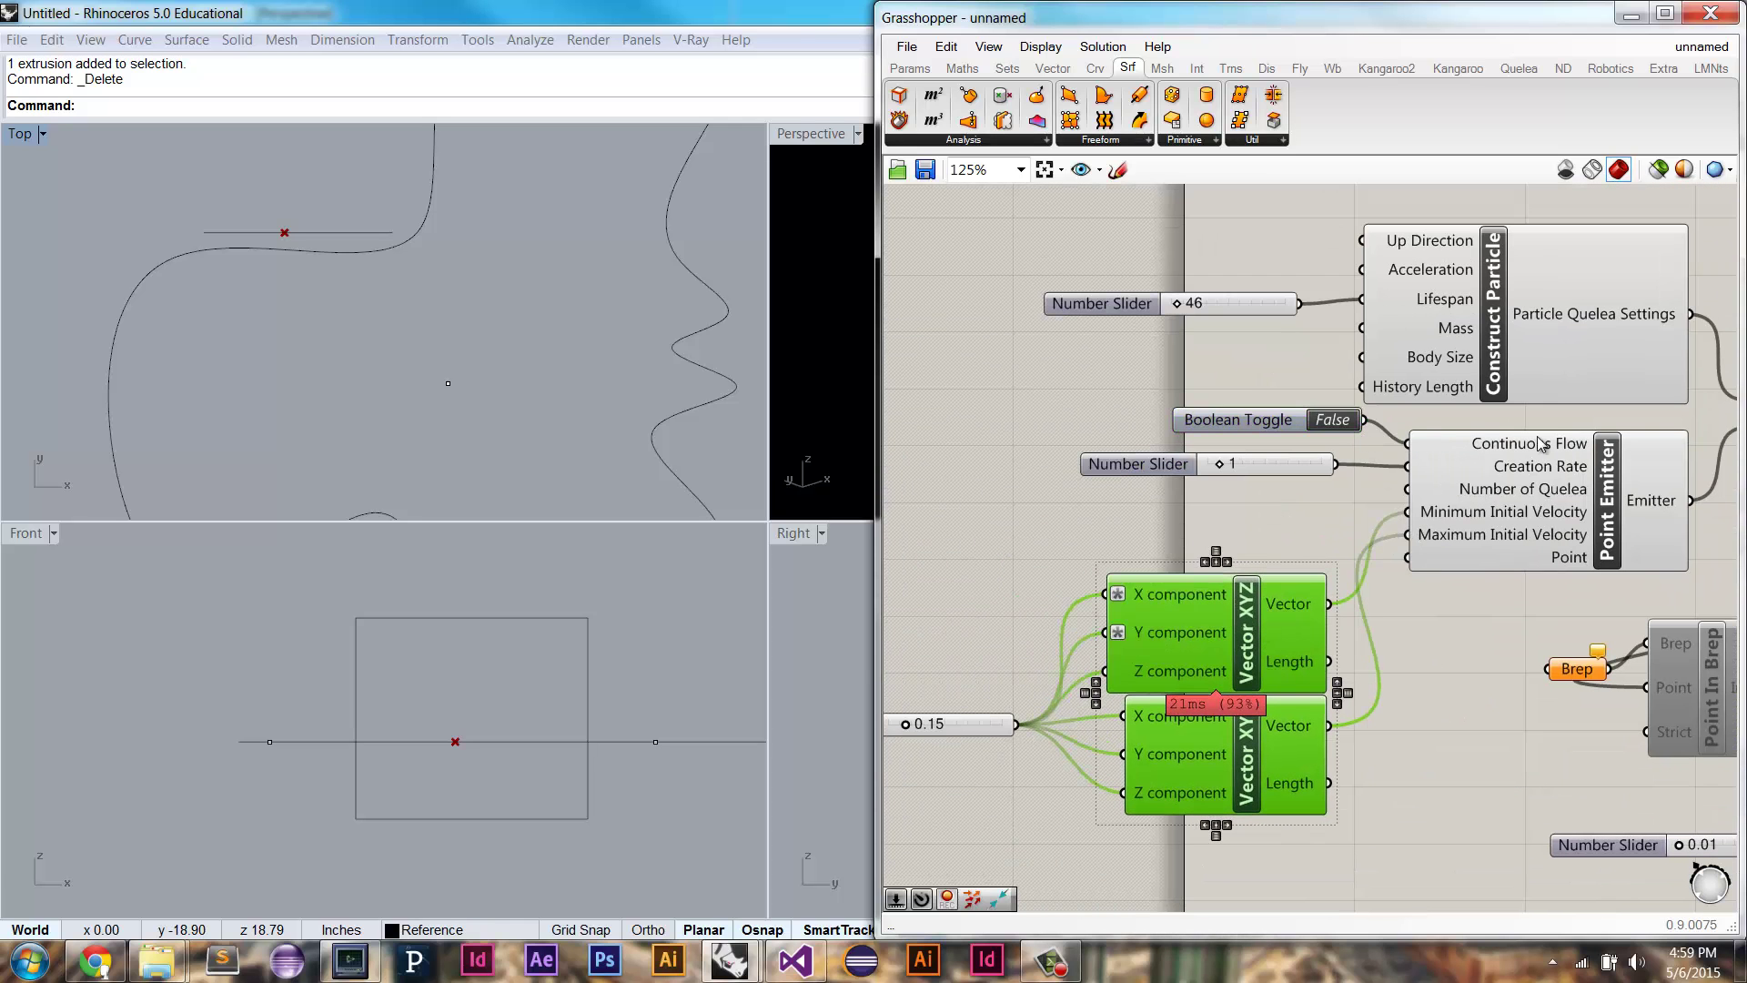
double_click(1153, 503)
key(Return)
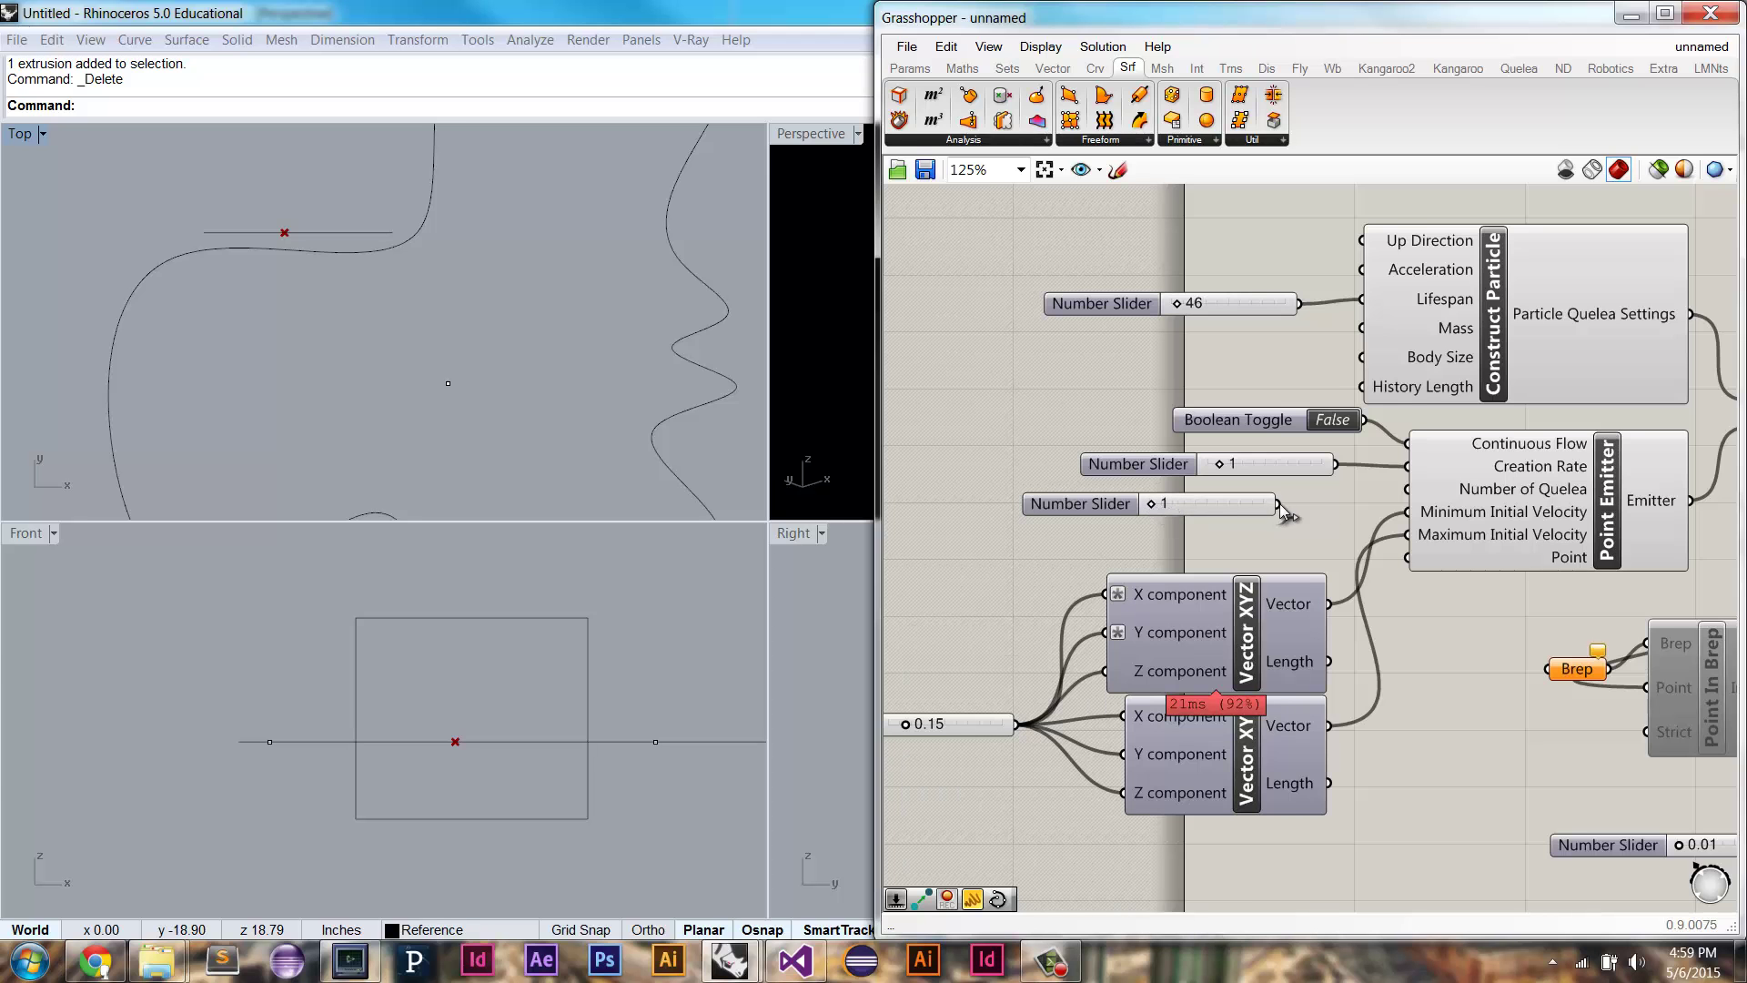
Step: Raise the Number of Quelea slider to 100 and restart the simulation with the Engine's Reset toggle
right_drag(1459, 501, 1151, 504)
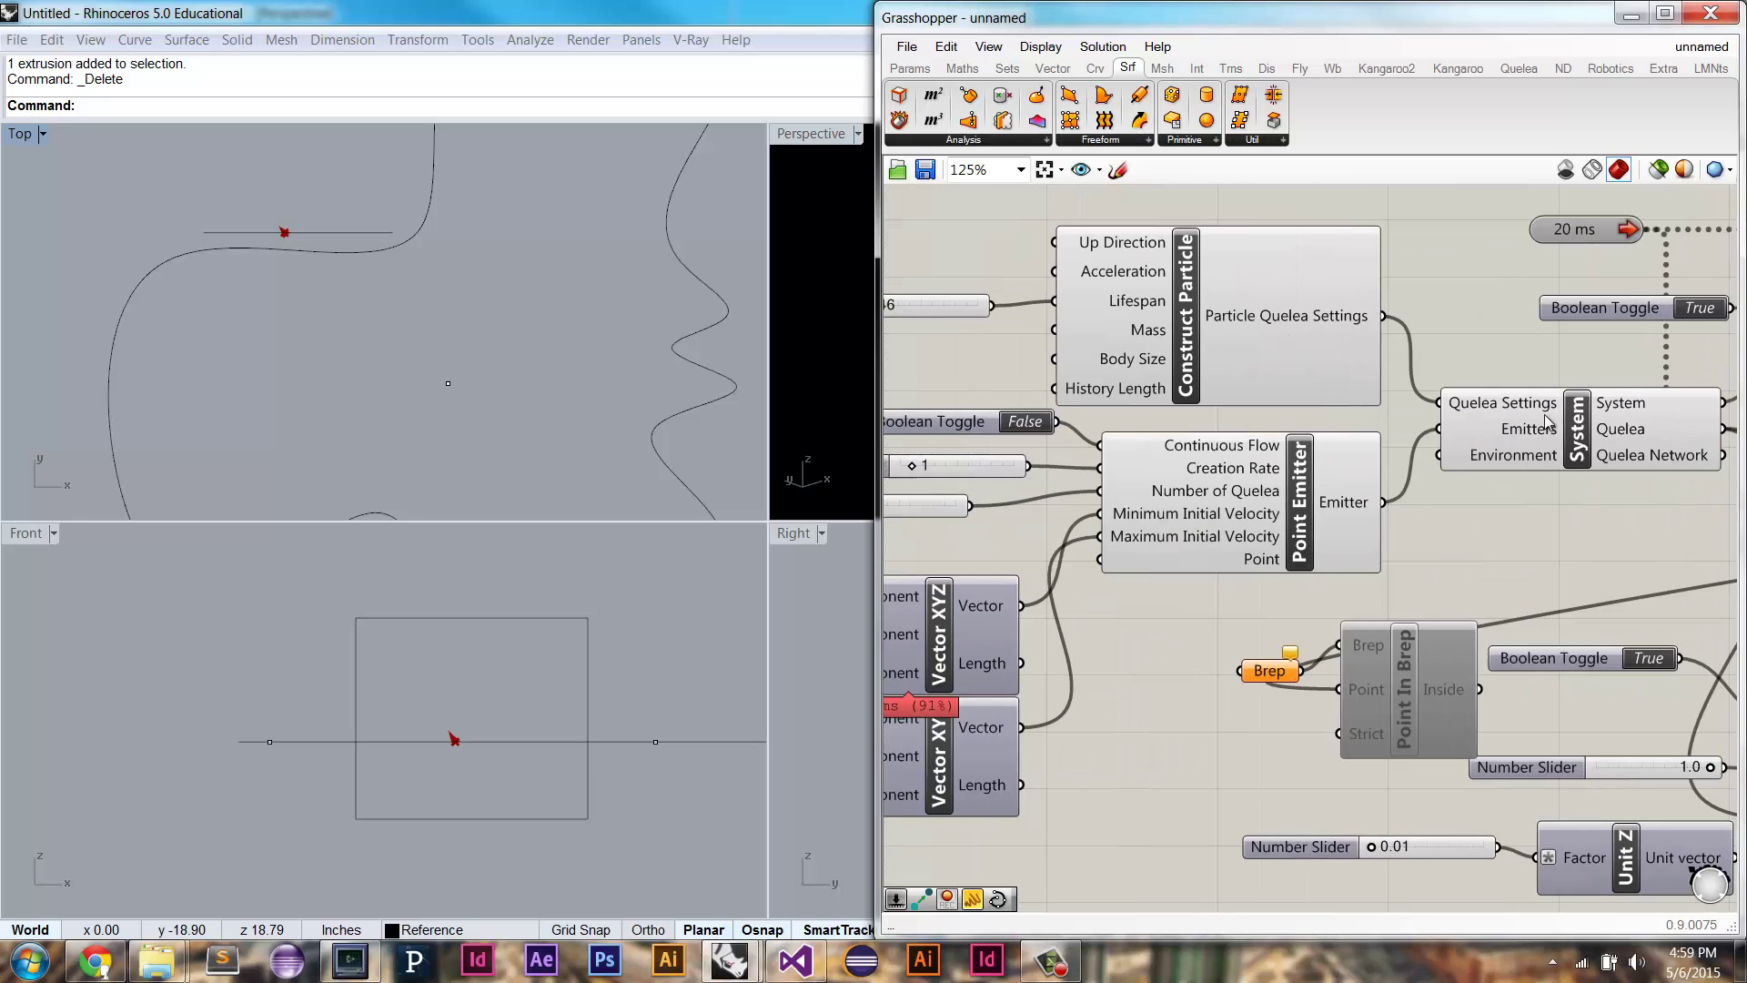
double_click(1698, 310)
double_click(1698, 309)
right_drag(1149, 492, 997, 525)
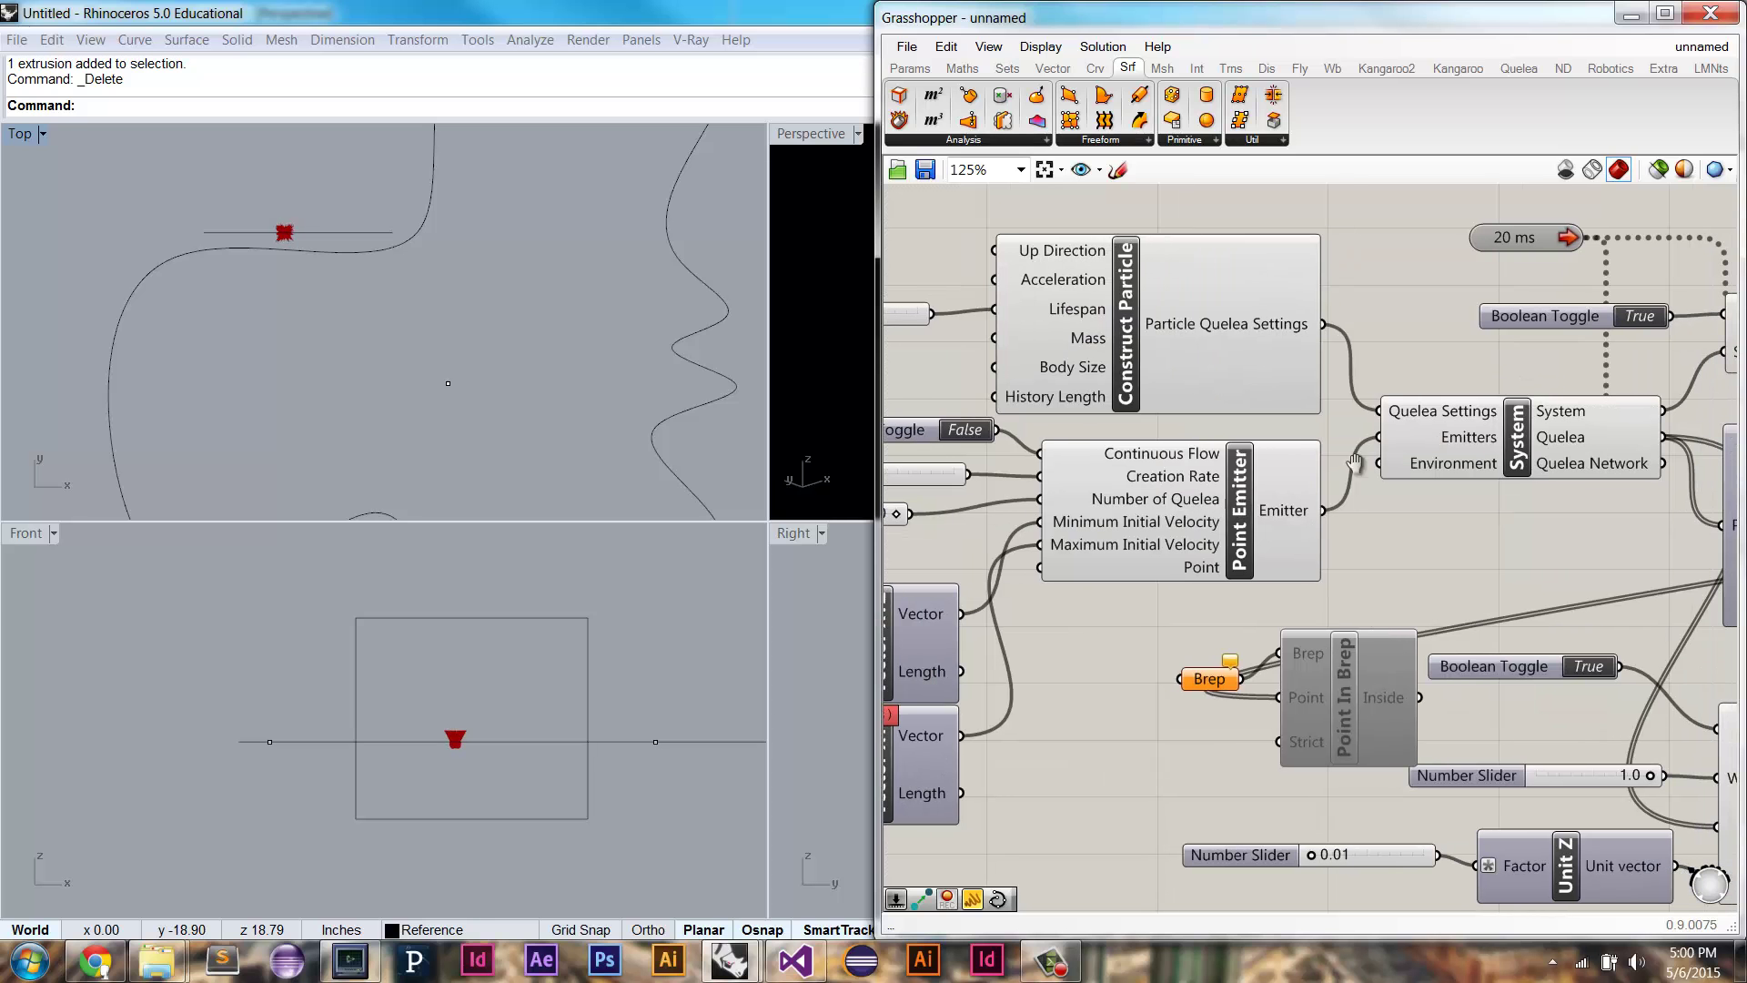
double_click(1646, 316)
Step: Set Continuous Flow to True and Number of Quelea to 0, and restart the simulation by switching the Engine's Reset to False
right_drag(1037, 482, 1083, 469)
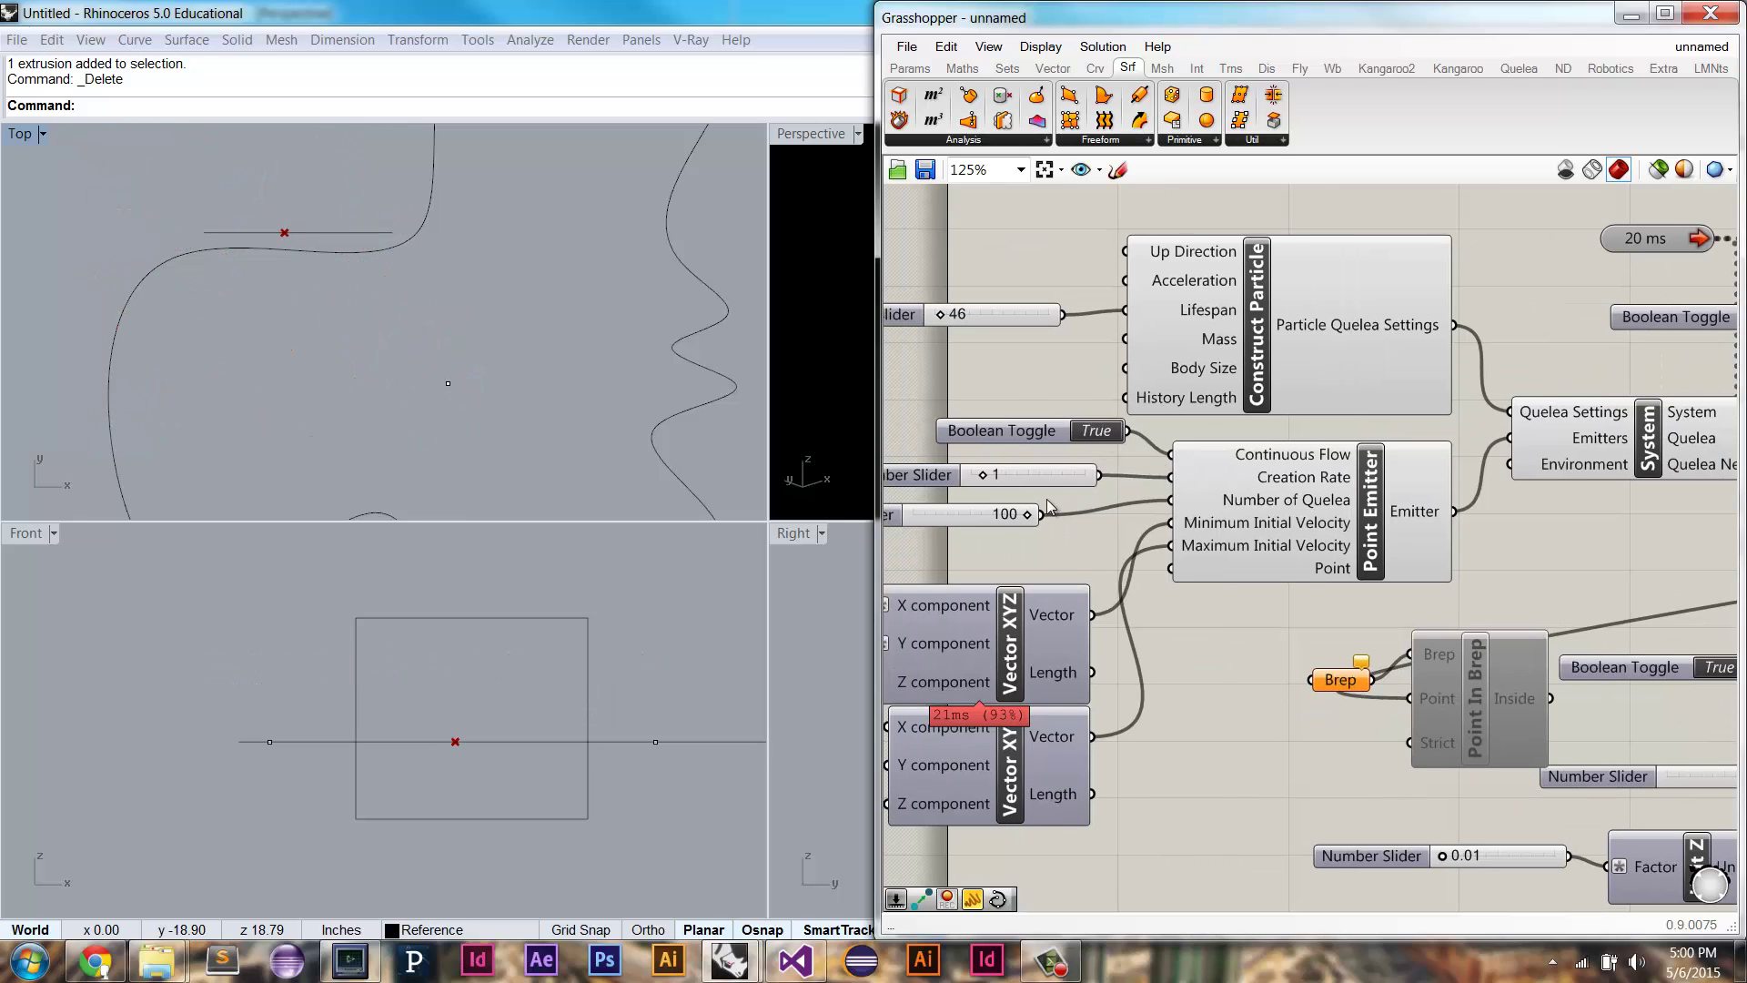
right_drag(1029, 520, 1129, 526)
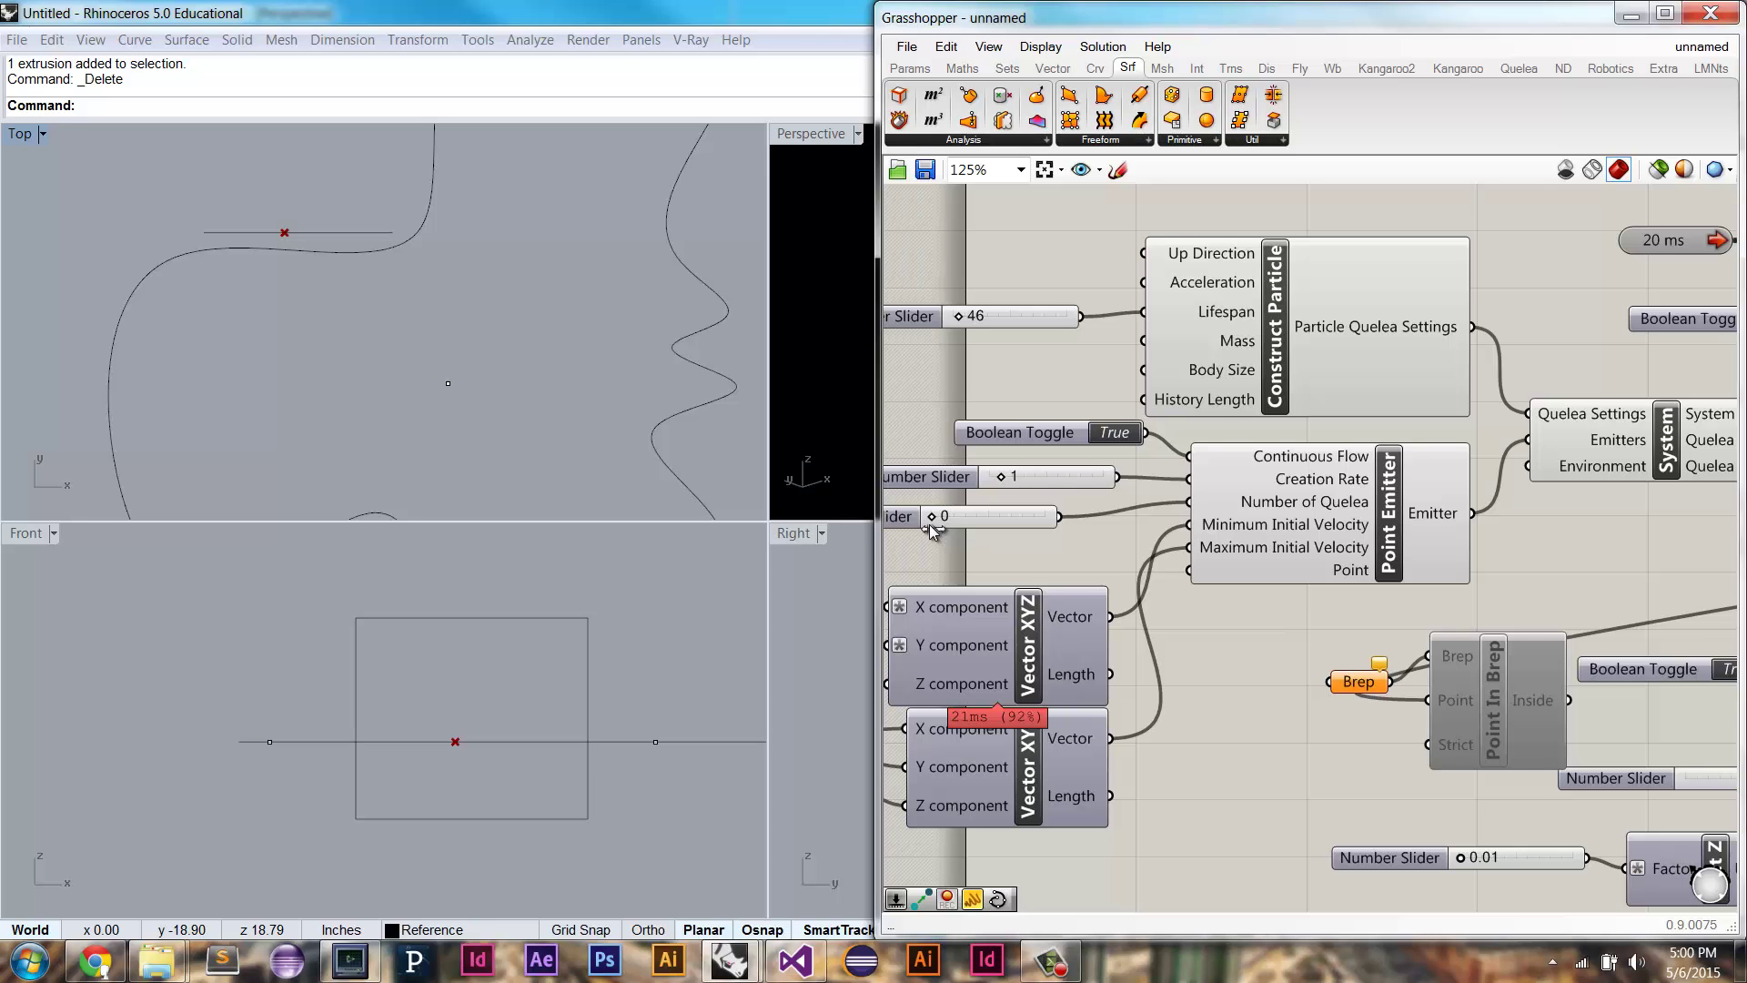
right_drag(930, 525, 799, 541)
click(1655, 335)
right_drag(1162, 529, 1354, 519)
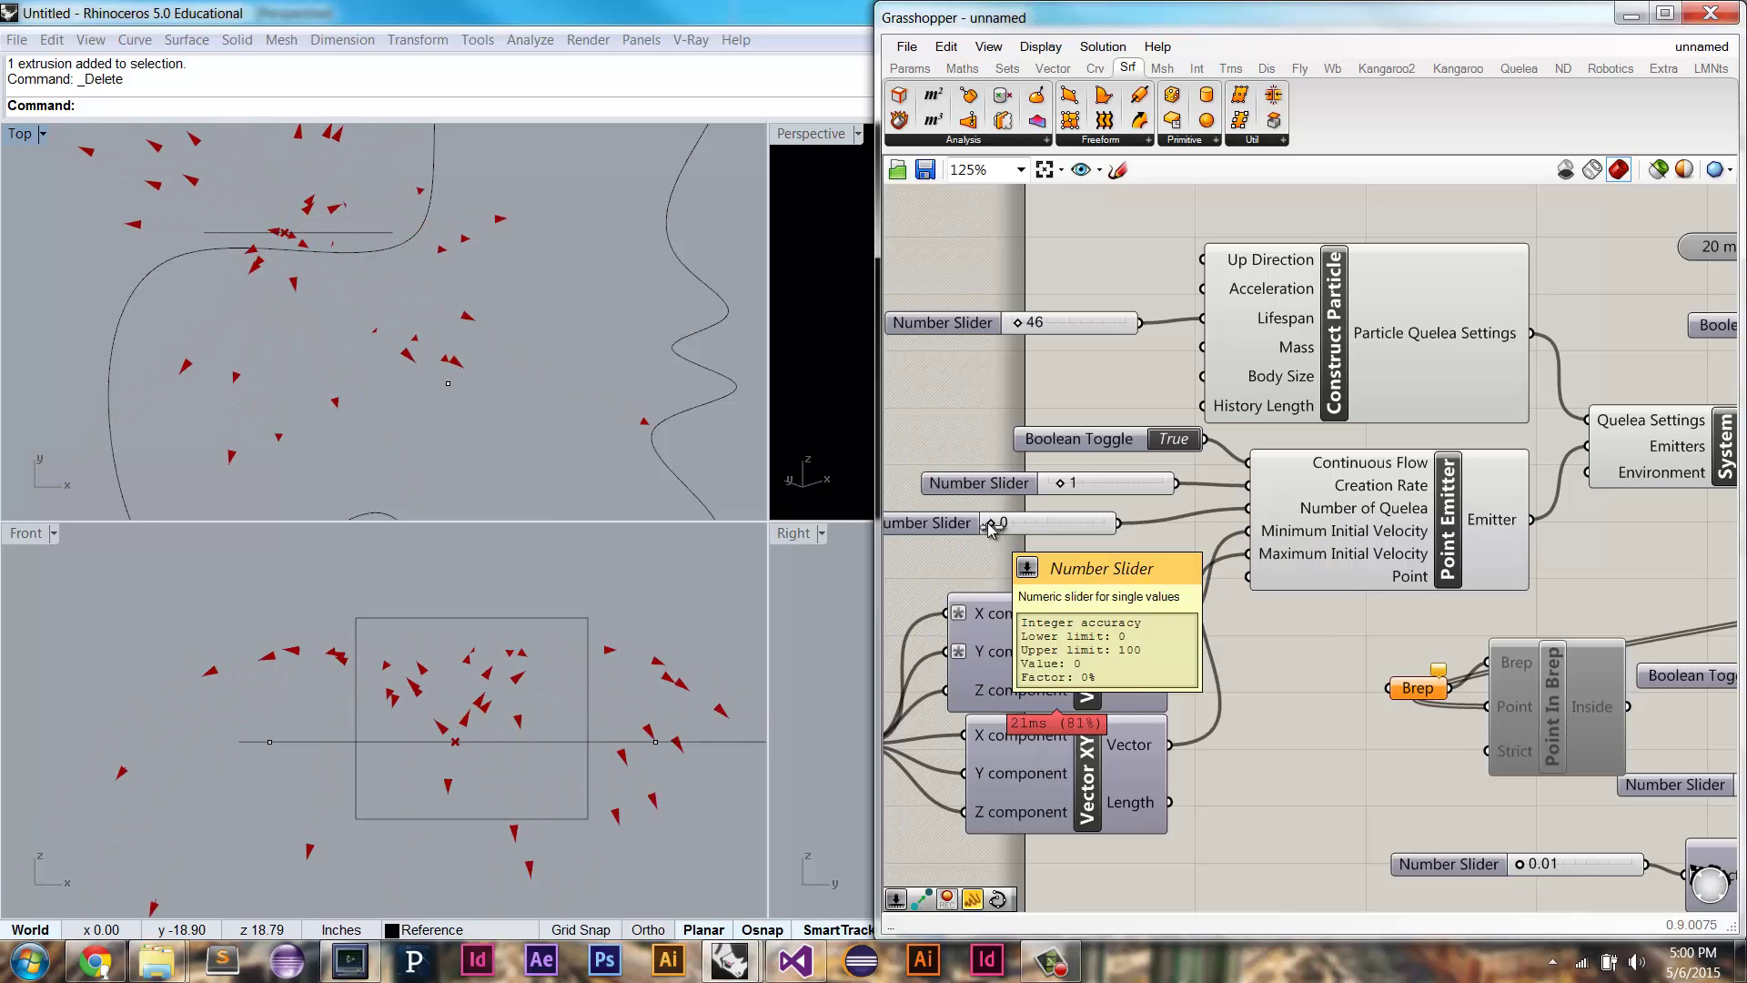
Step: Limit the Number of Quelea to 1, set the Lifespan slider to 14, and change the Number of Quelea slider to 9
drag(991, 530, 993, 530)
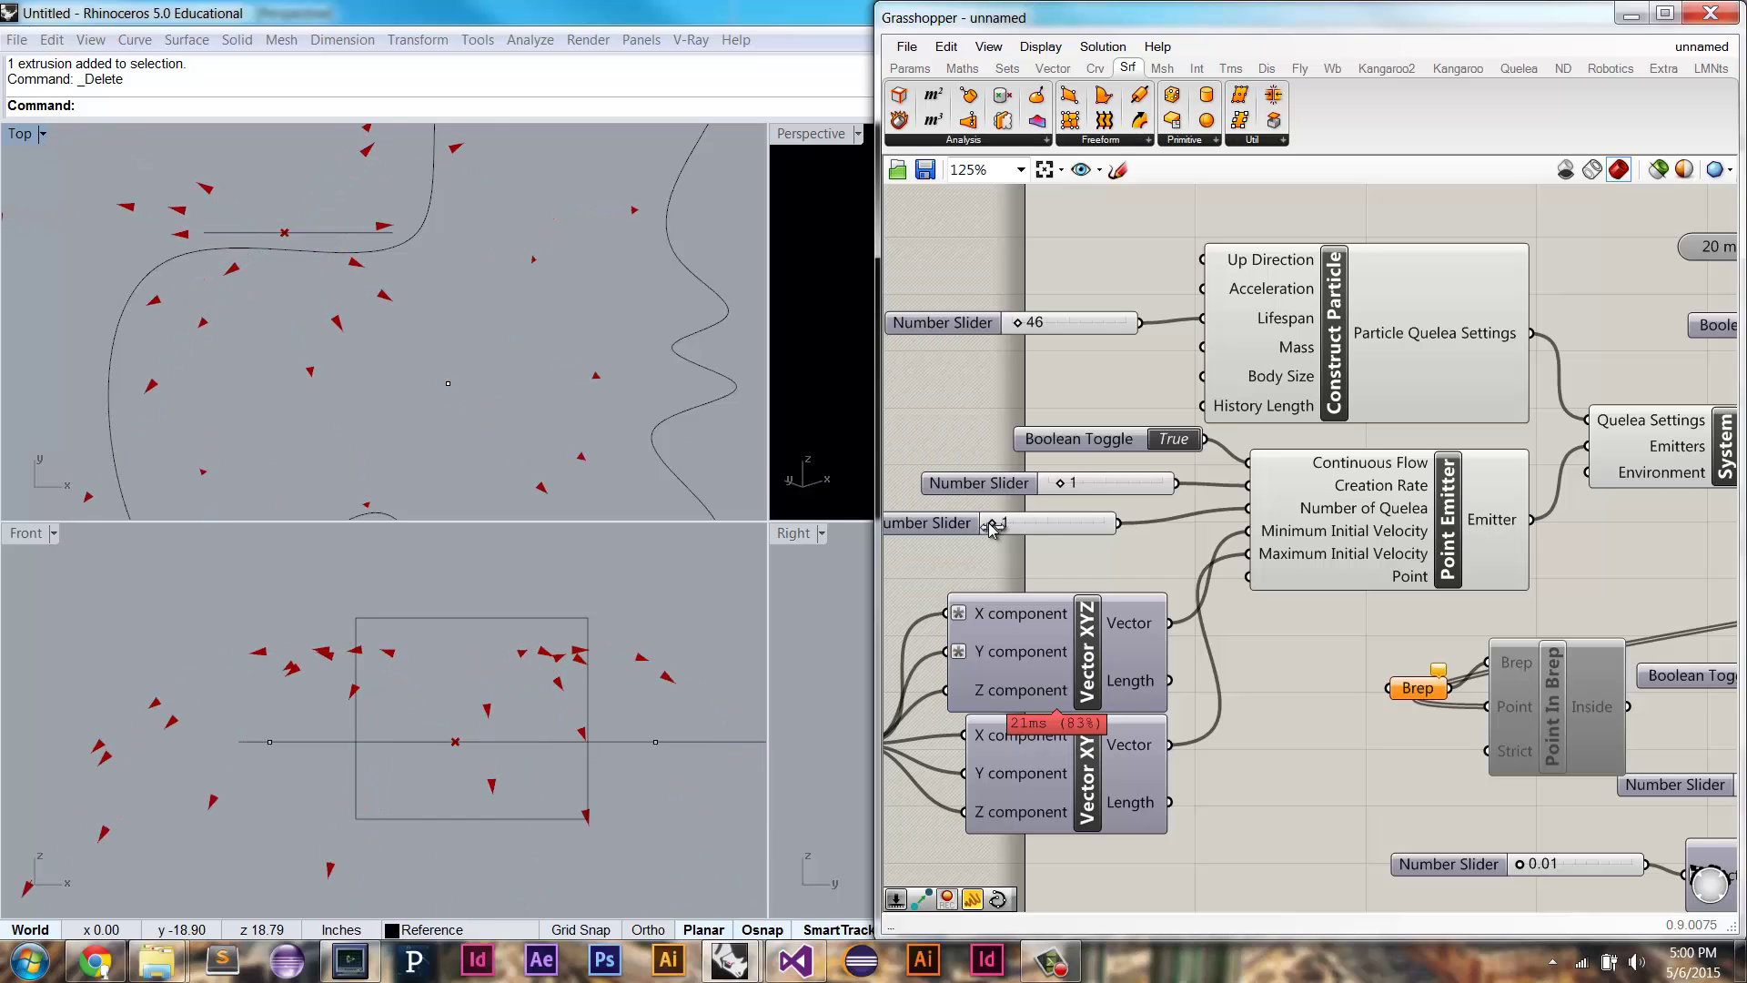
right_drag(1437, 369, 1258, 372)
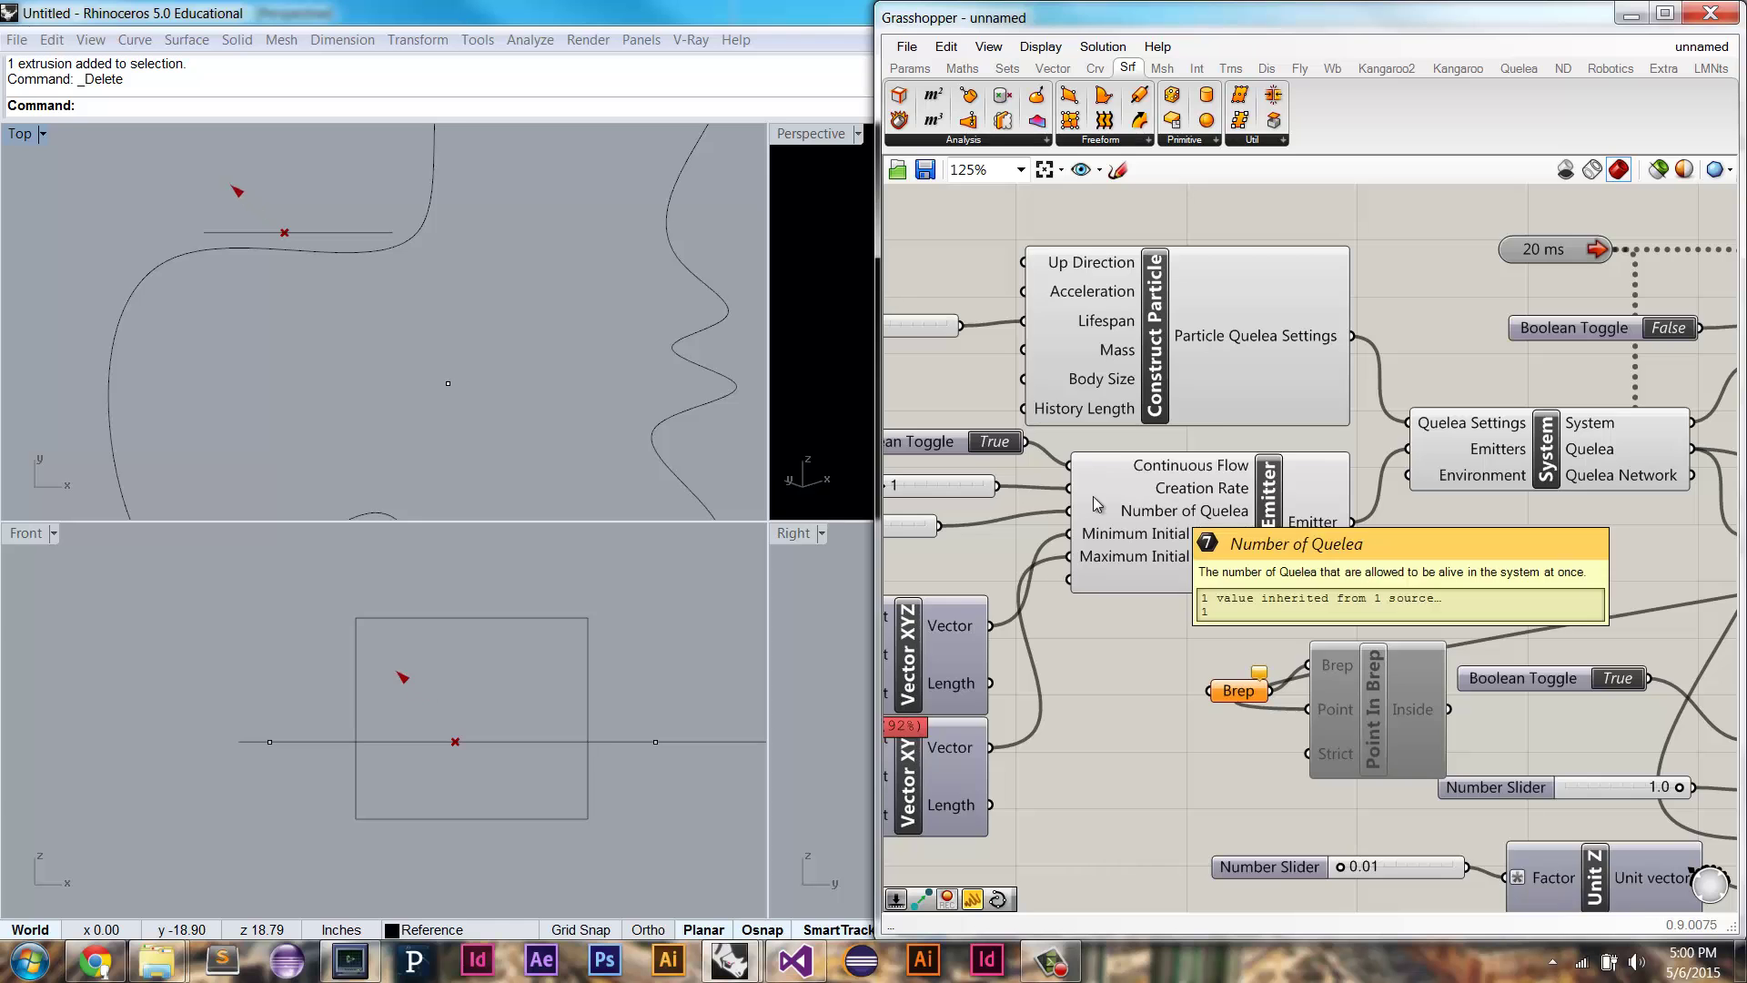
right_drag(902, 392, 1092, 401)
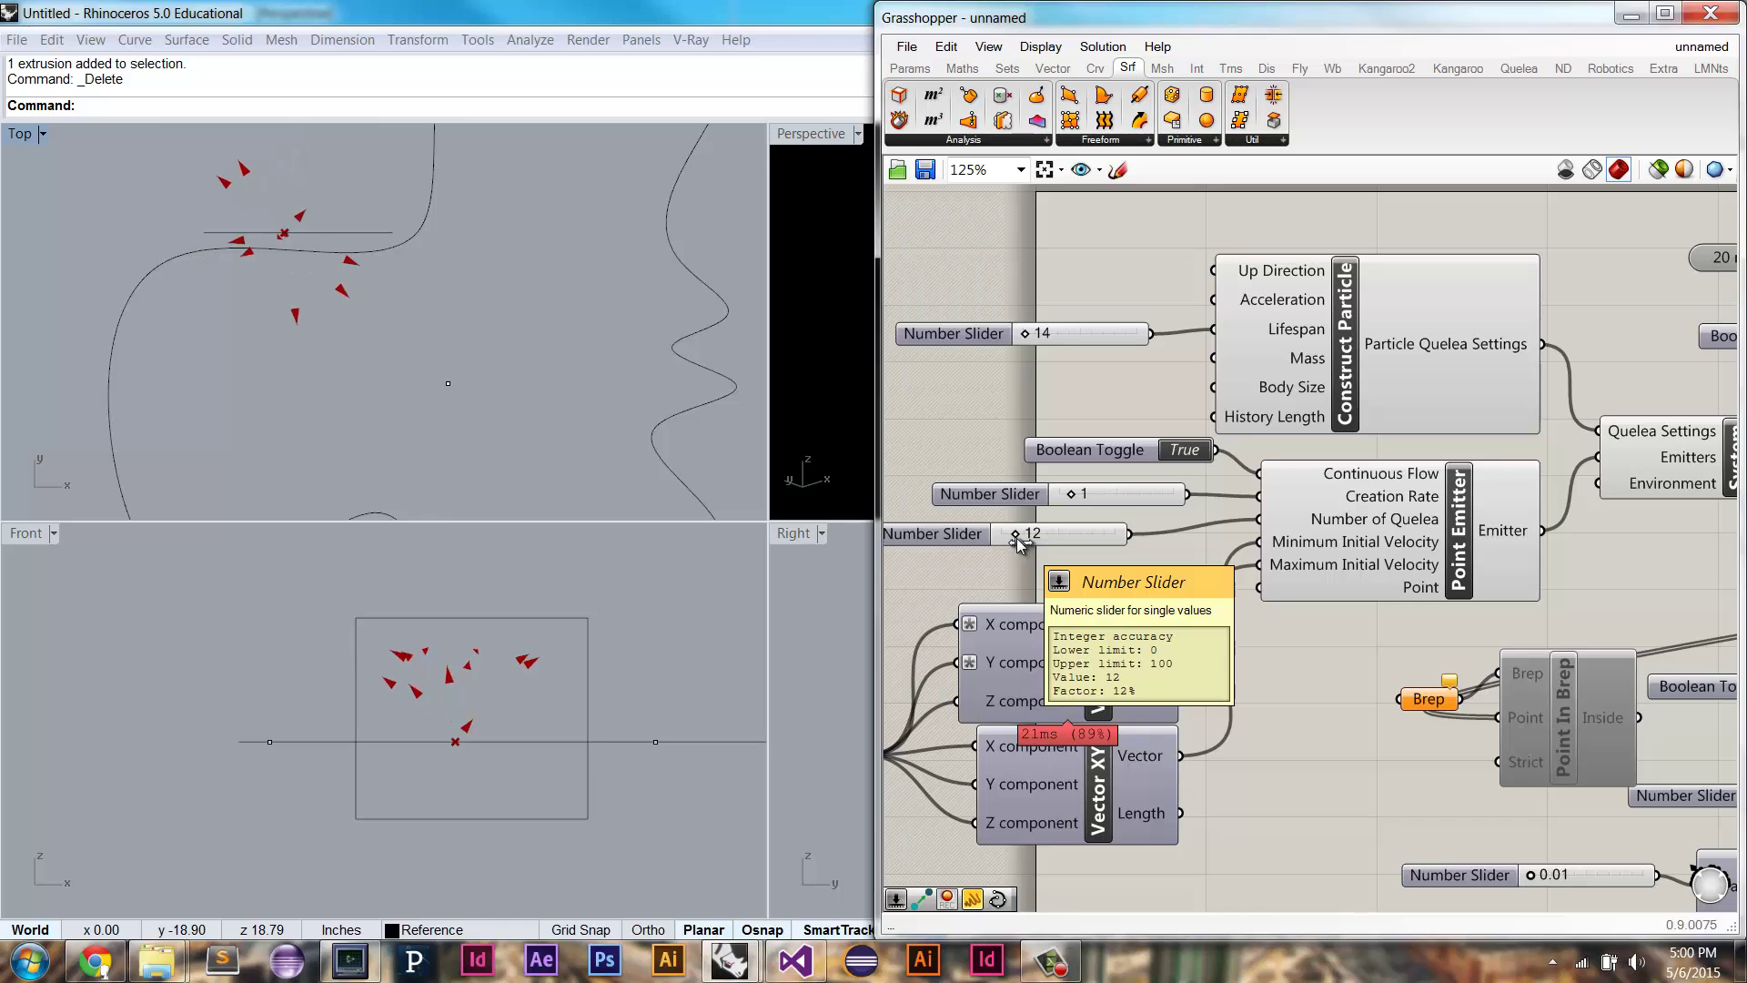
drag(1018, 543, 1015, 543)
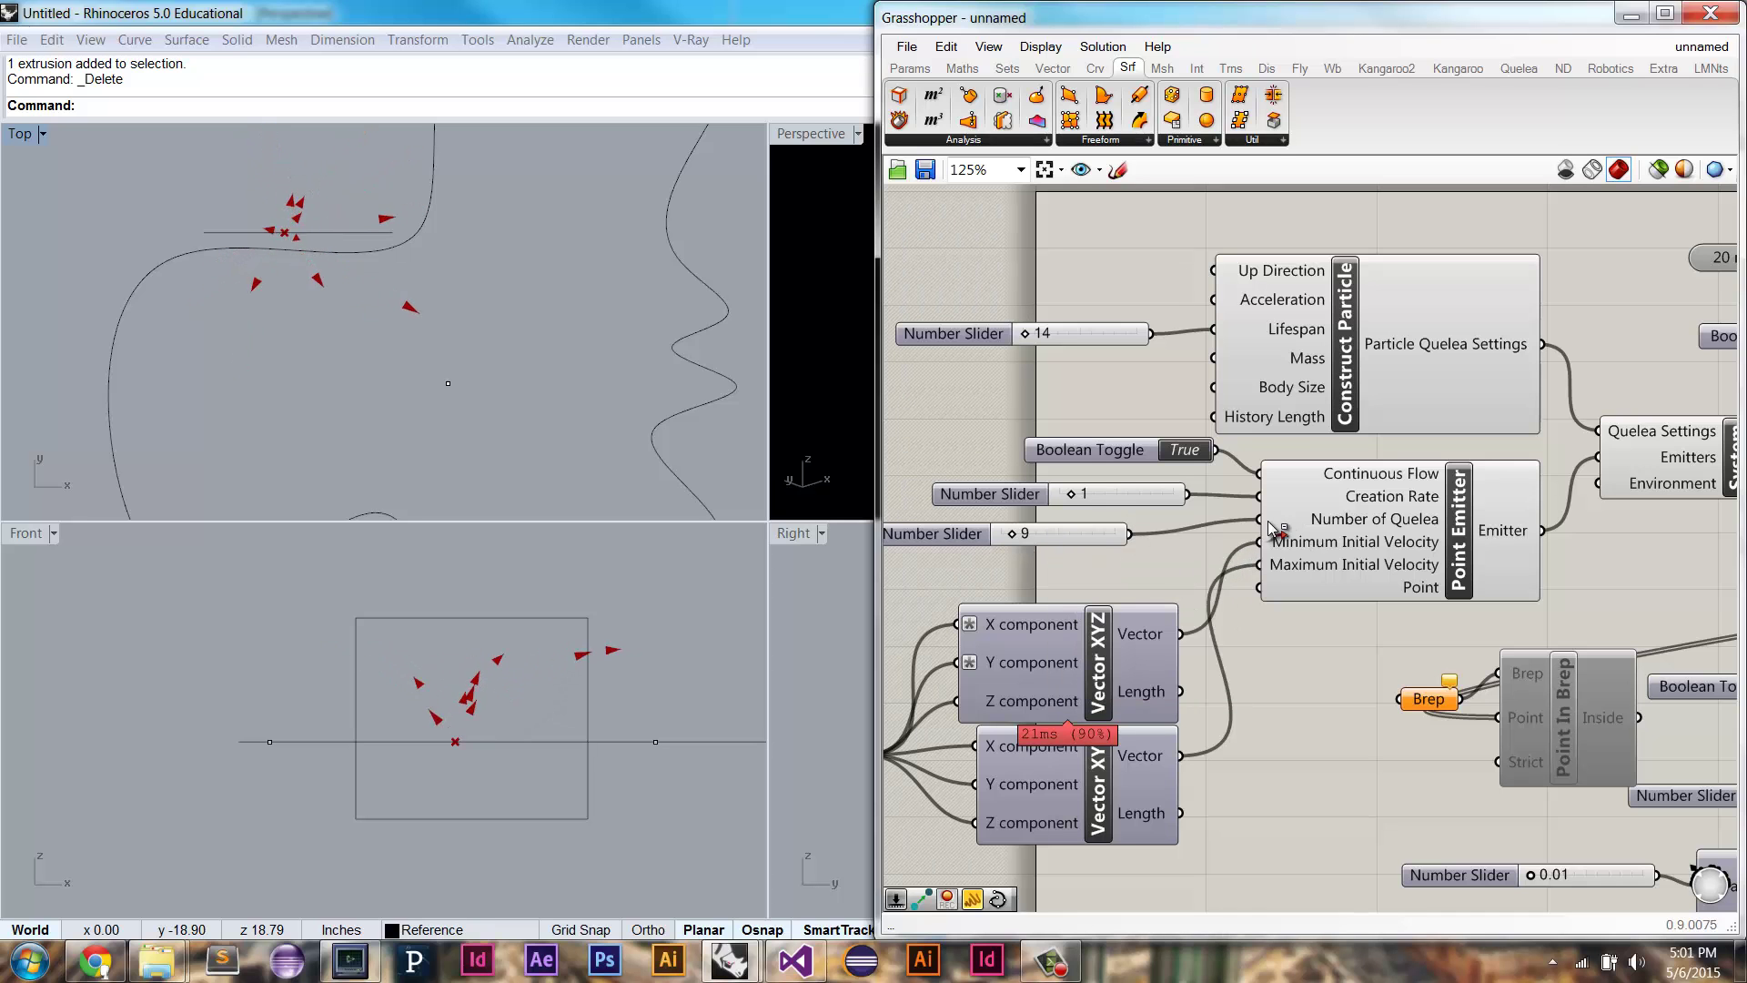
Step: Delete the Number of Quelea slider and move the Lifespan slider slightly closer to Construct Particle
click(1106, 537)
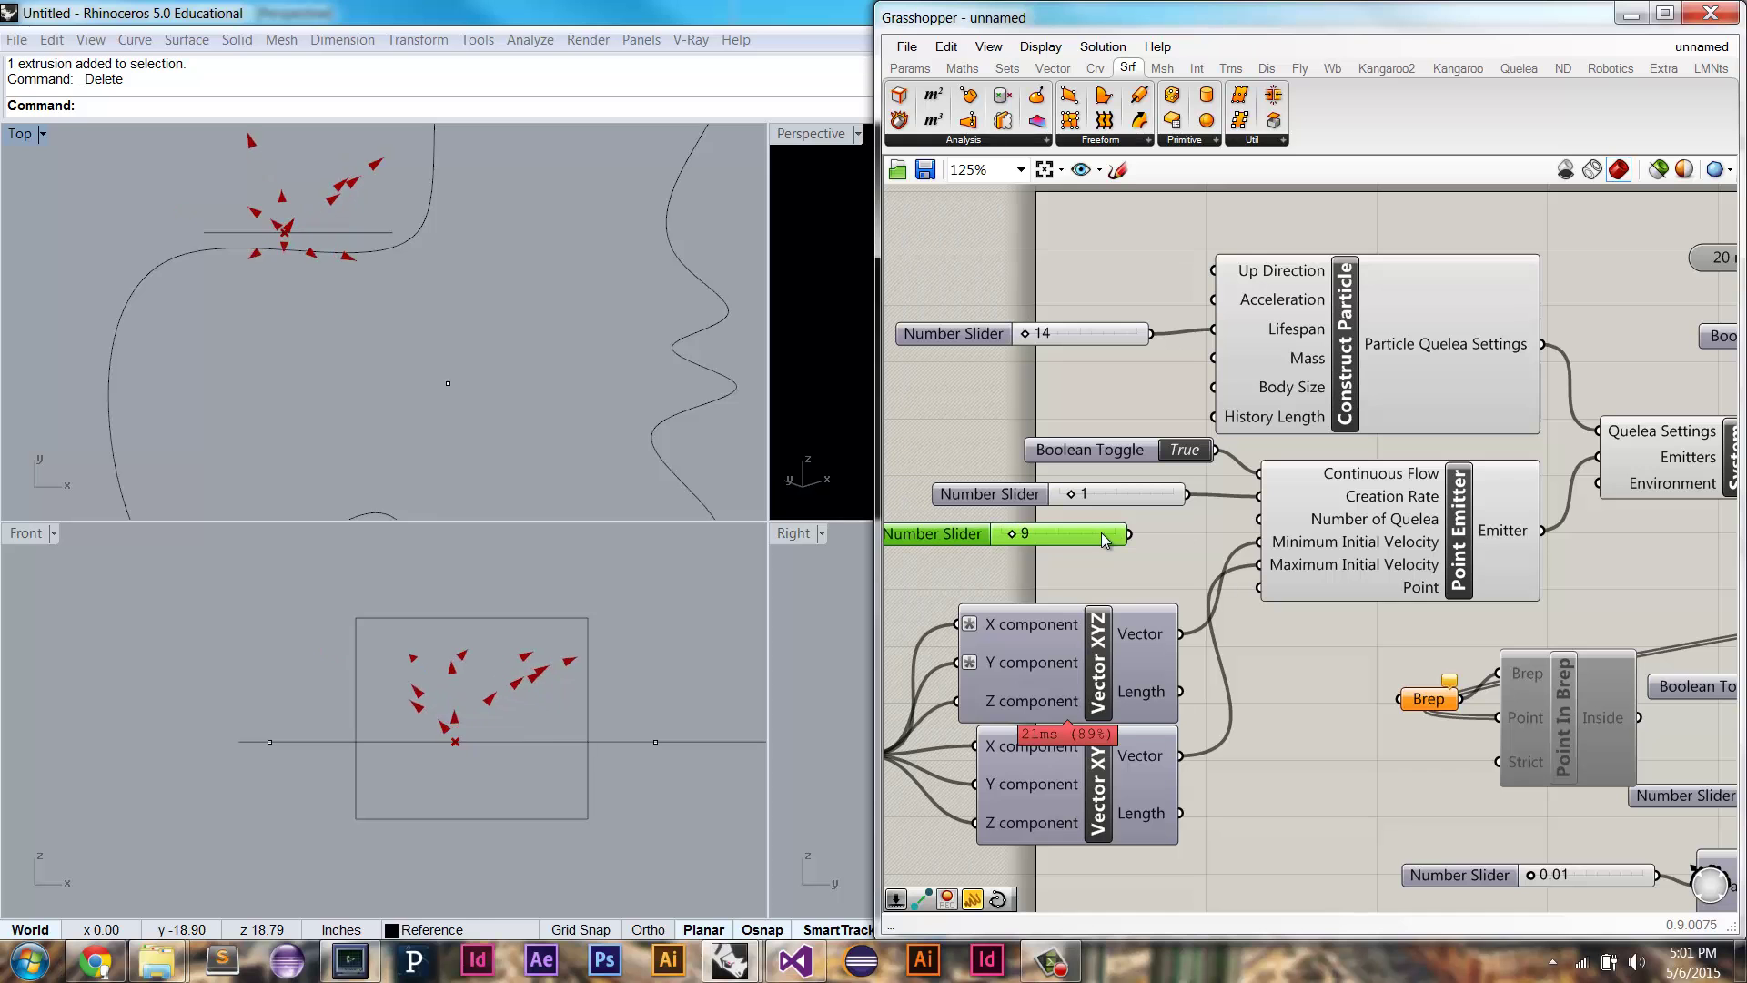
key(Delete)
right_drag(1225, 497, 1238, 564)
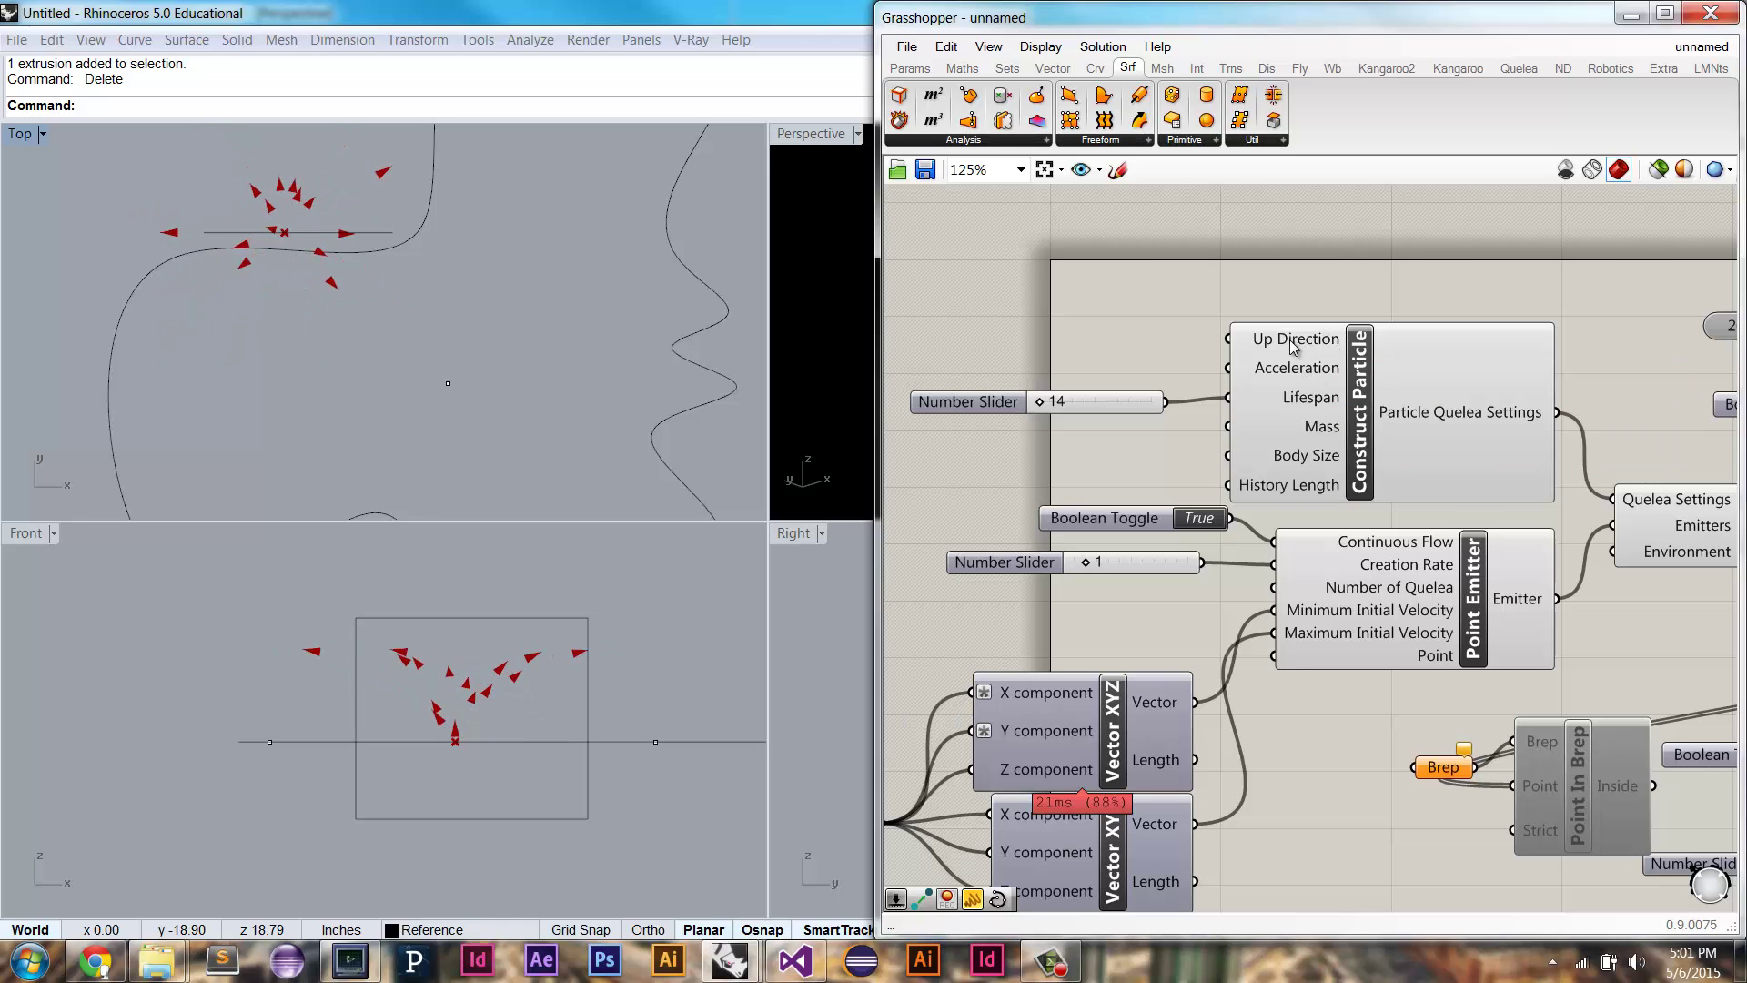
drag(1141, 392, 1161, 384)
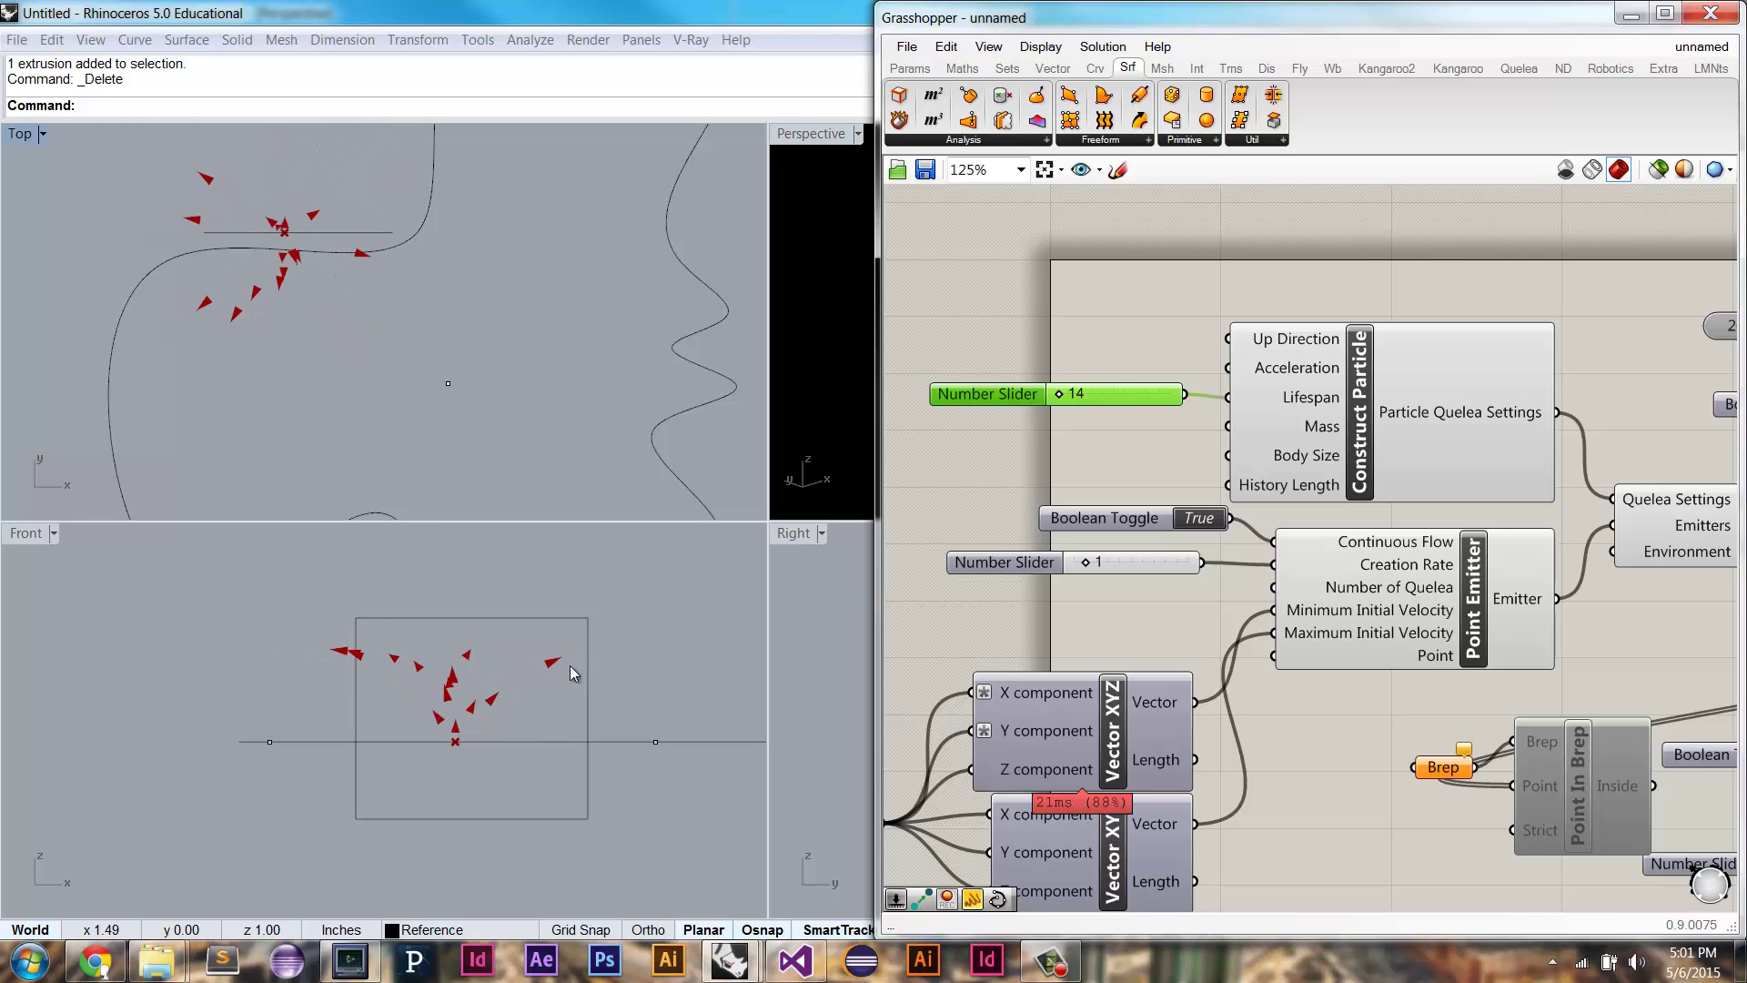
mouse_move(1305, 375)
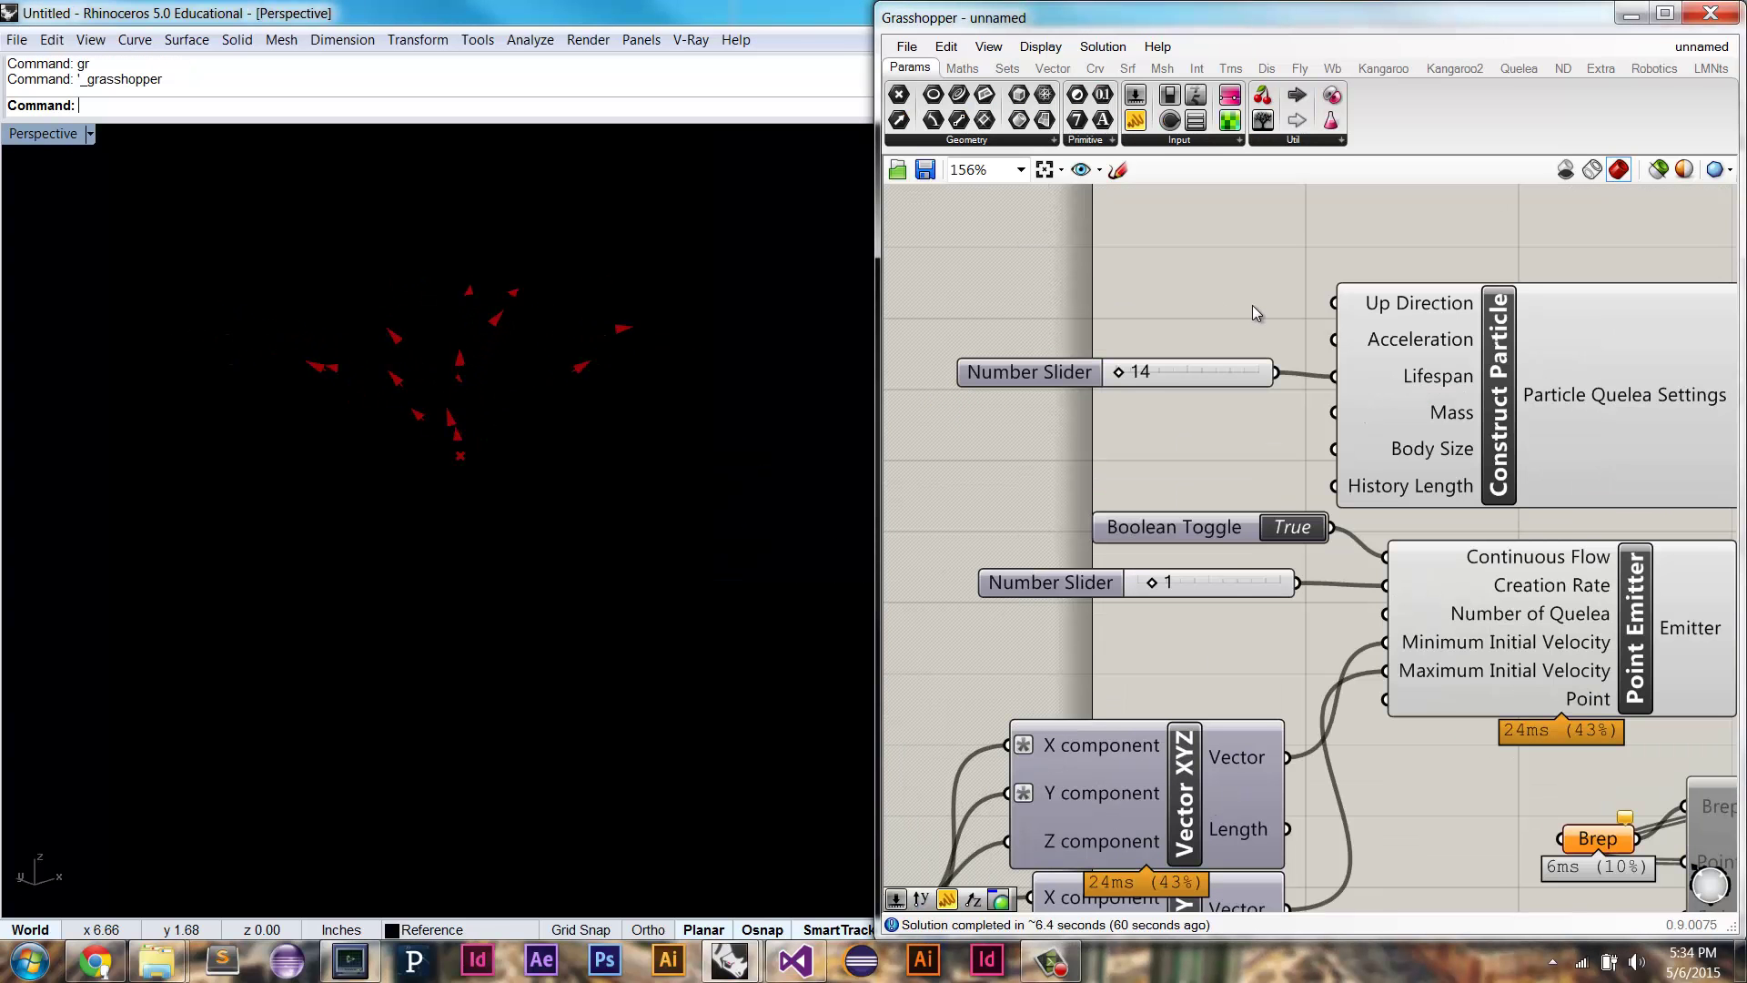
Step: Add a Unit X vector above the Lifespan slider and connect it to Construct Particle's Acceleration input
mouse_move(1399, 348)
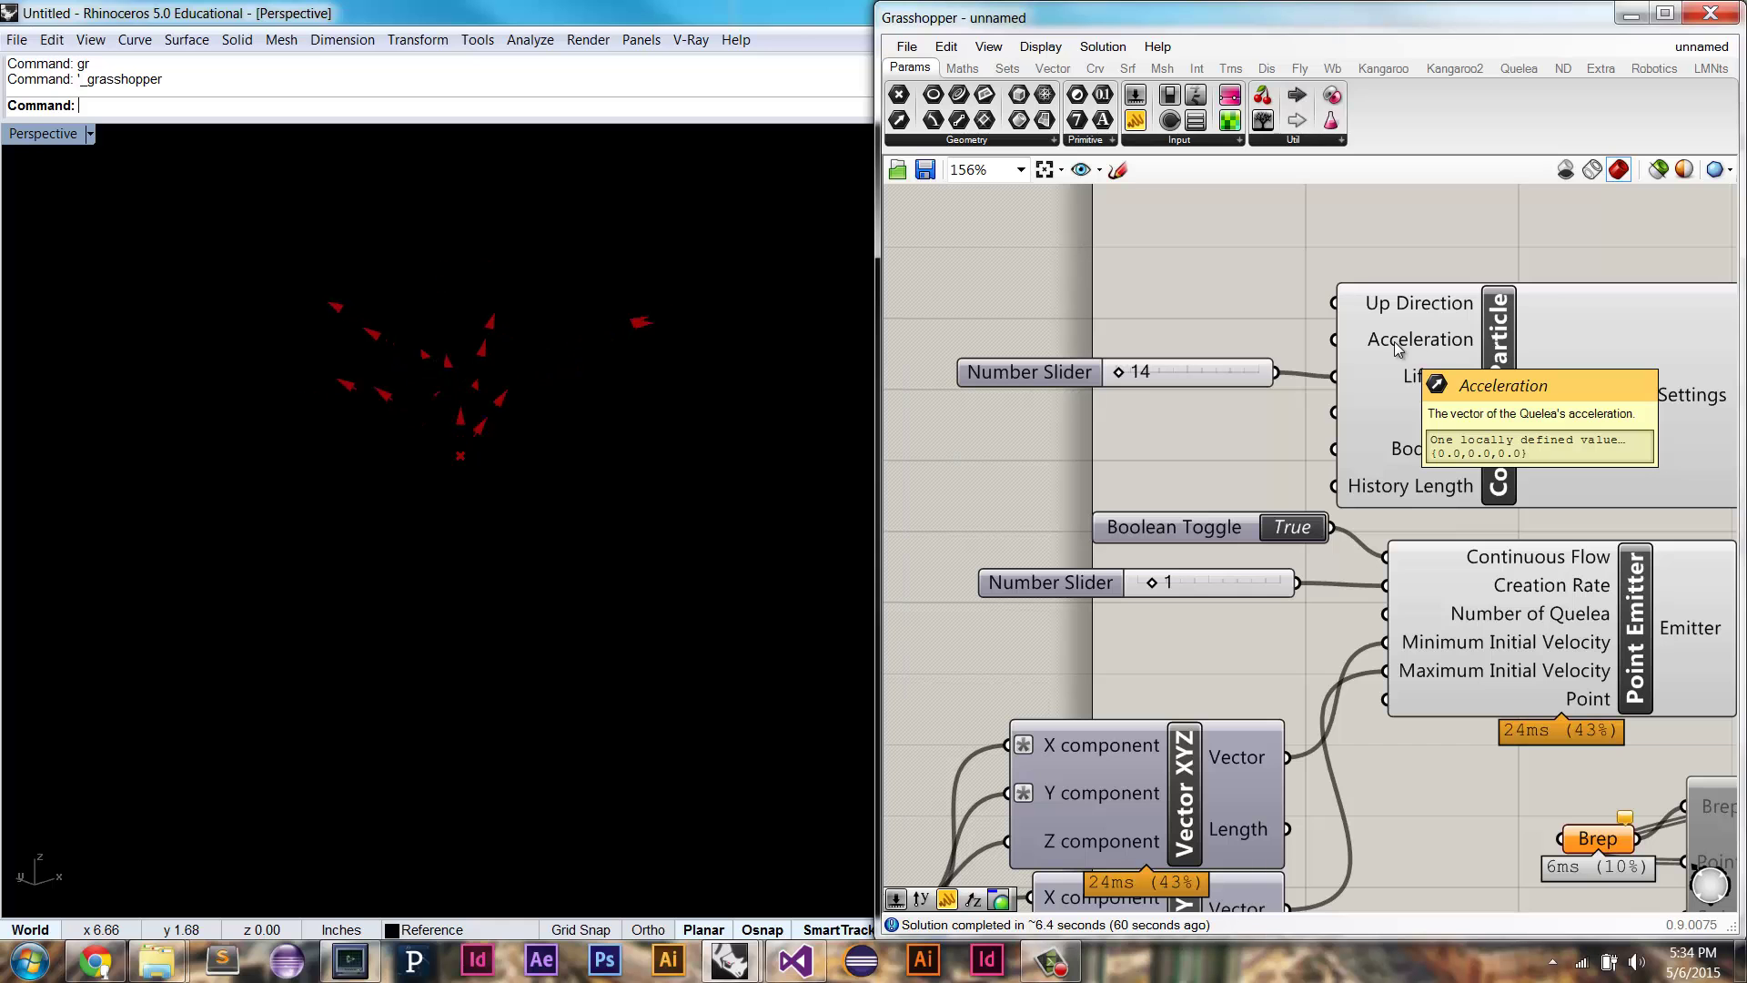
double_click(1130, 308)
text(unit)
click(1121, 288)
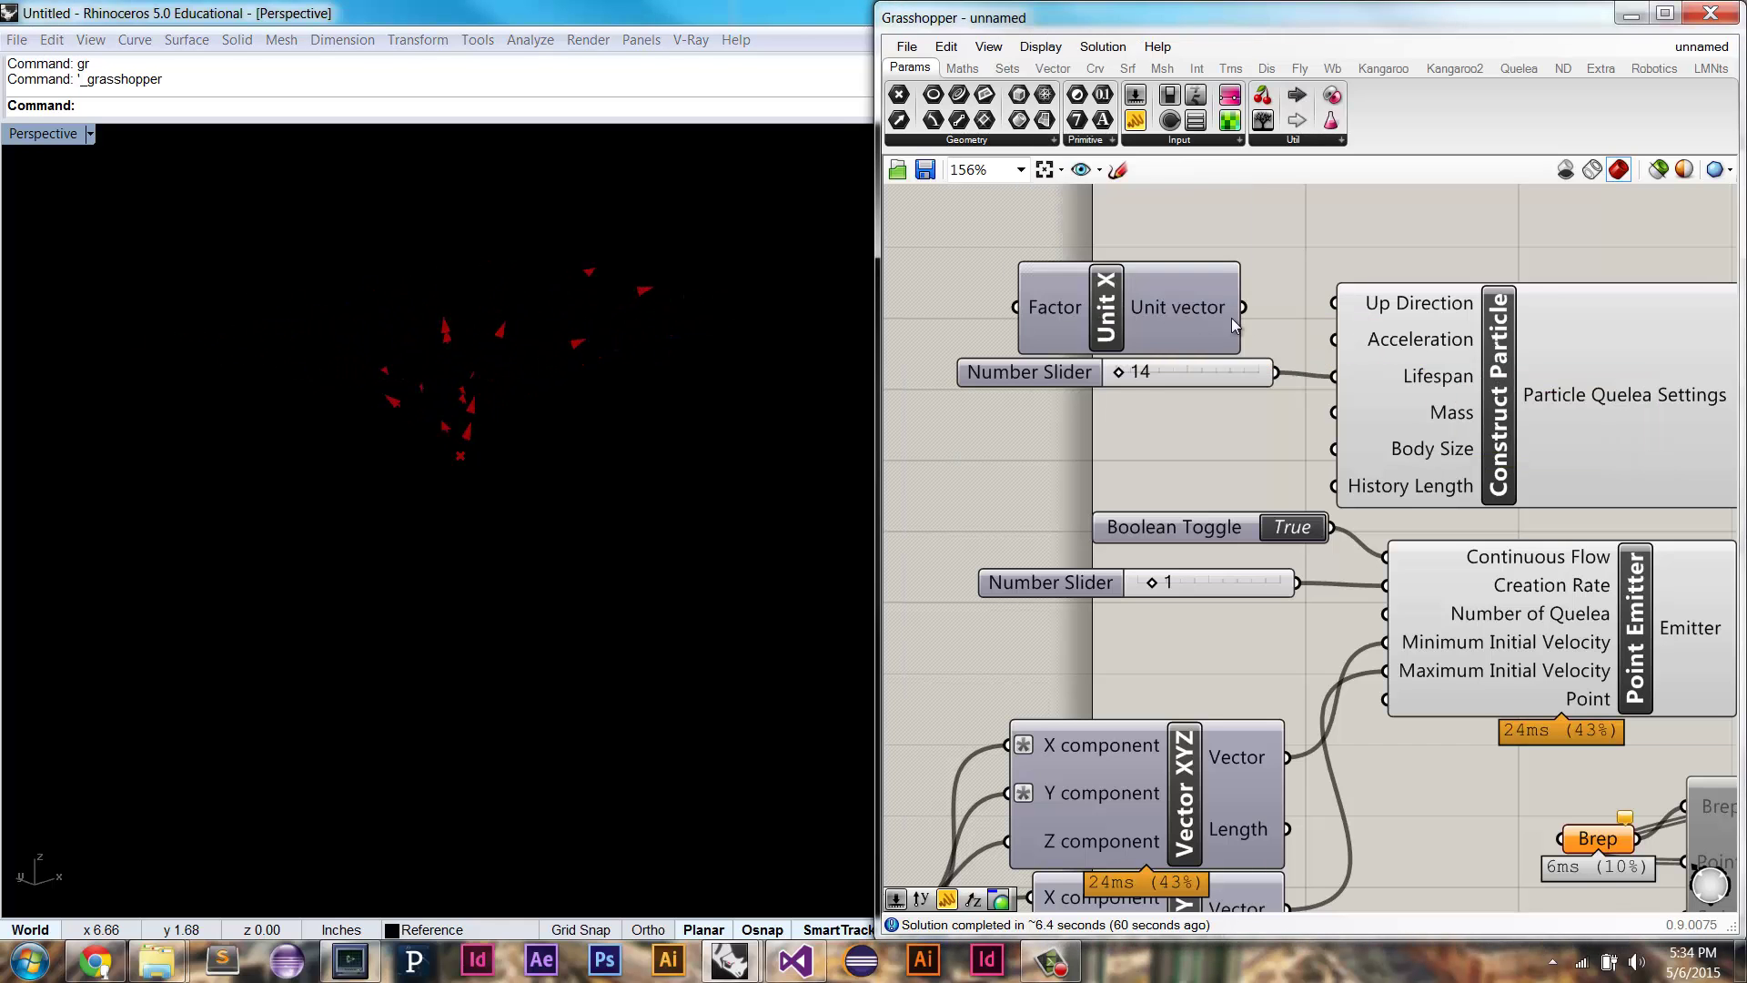
drag(1244, 306, 1333, 340)
drag(1163, 322, 1184, 312)
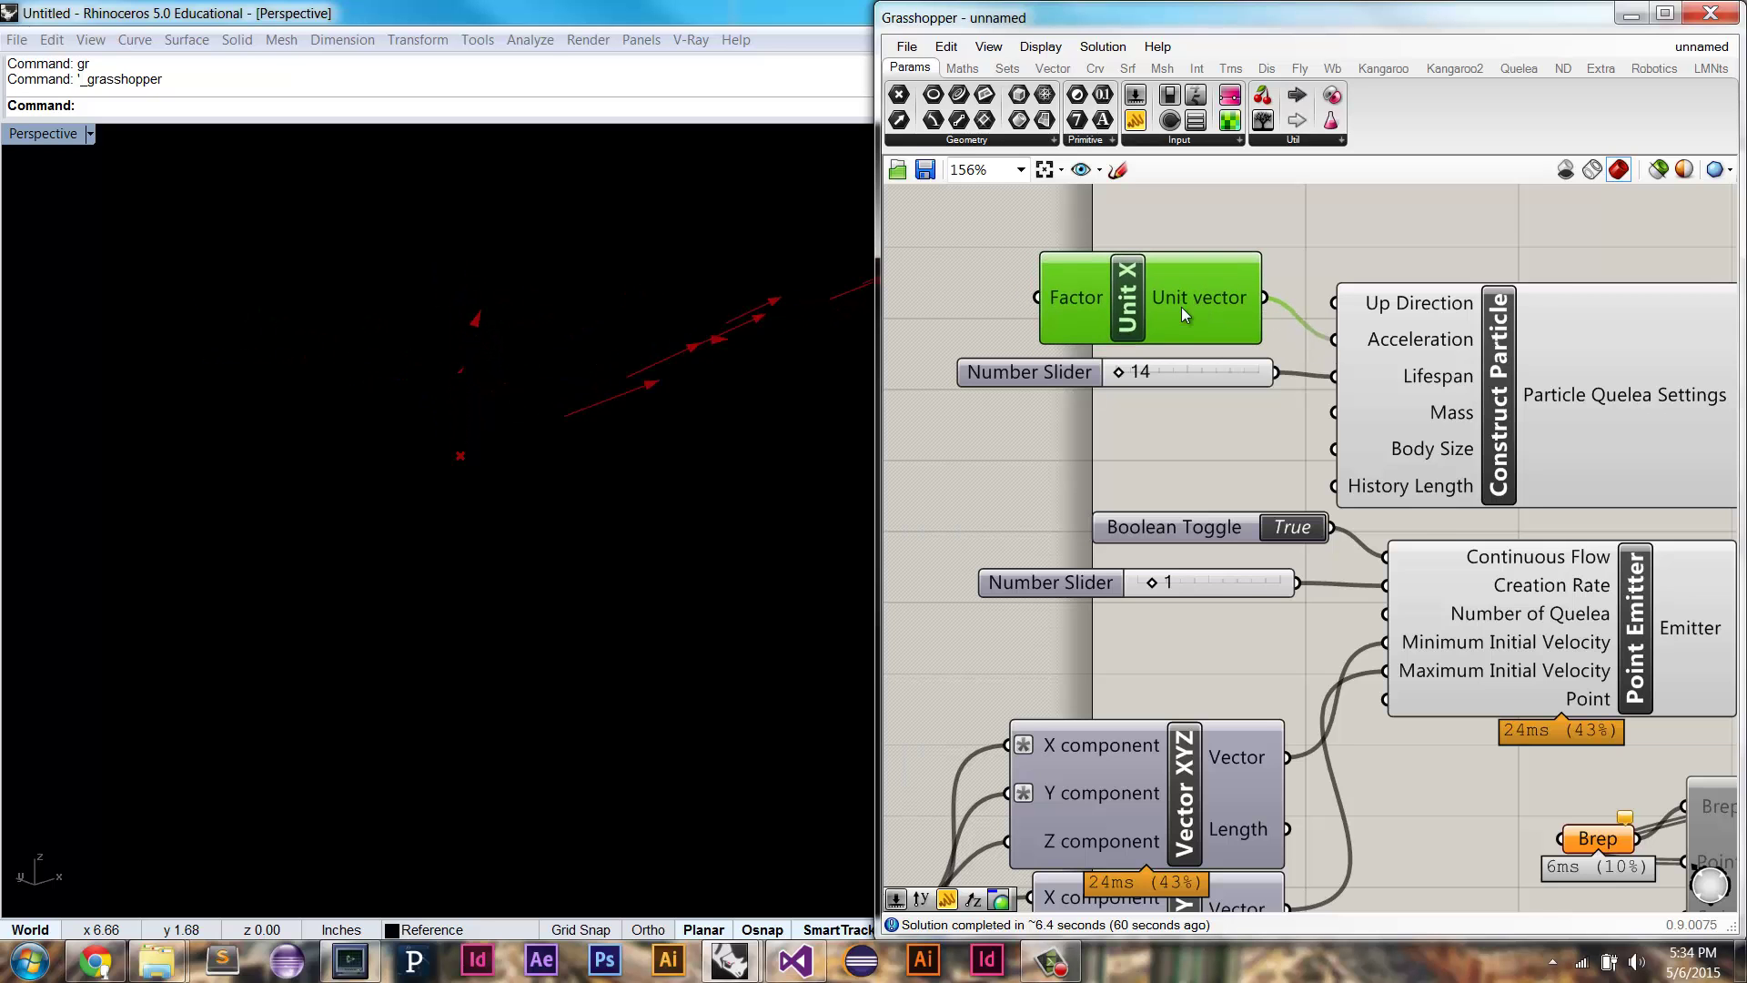
Step: Connect a new 0.015 number slider to Unit X's Factor input and raise it to 0.100
right_drag(882, 303, 1052, 311)
double_click(1052, 312)
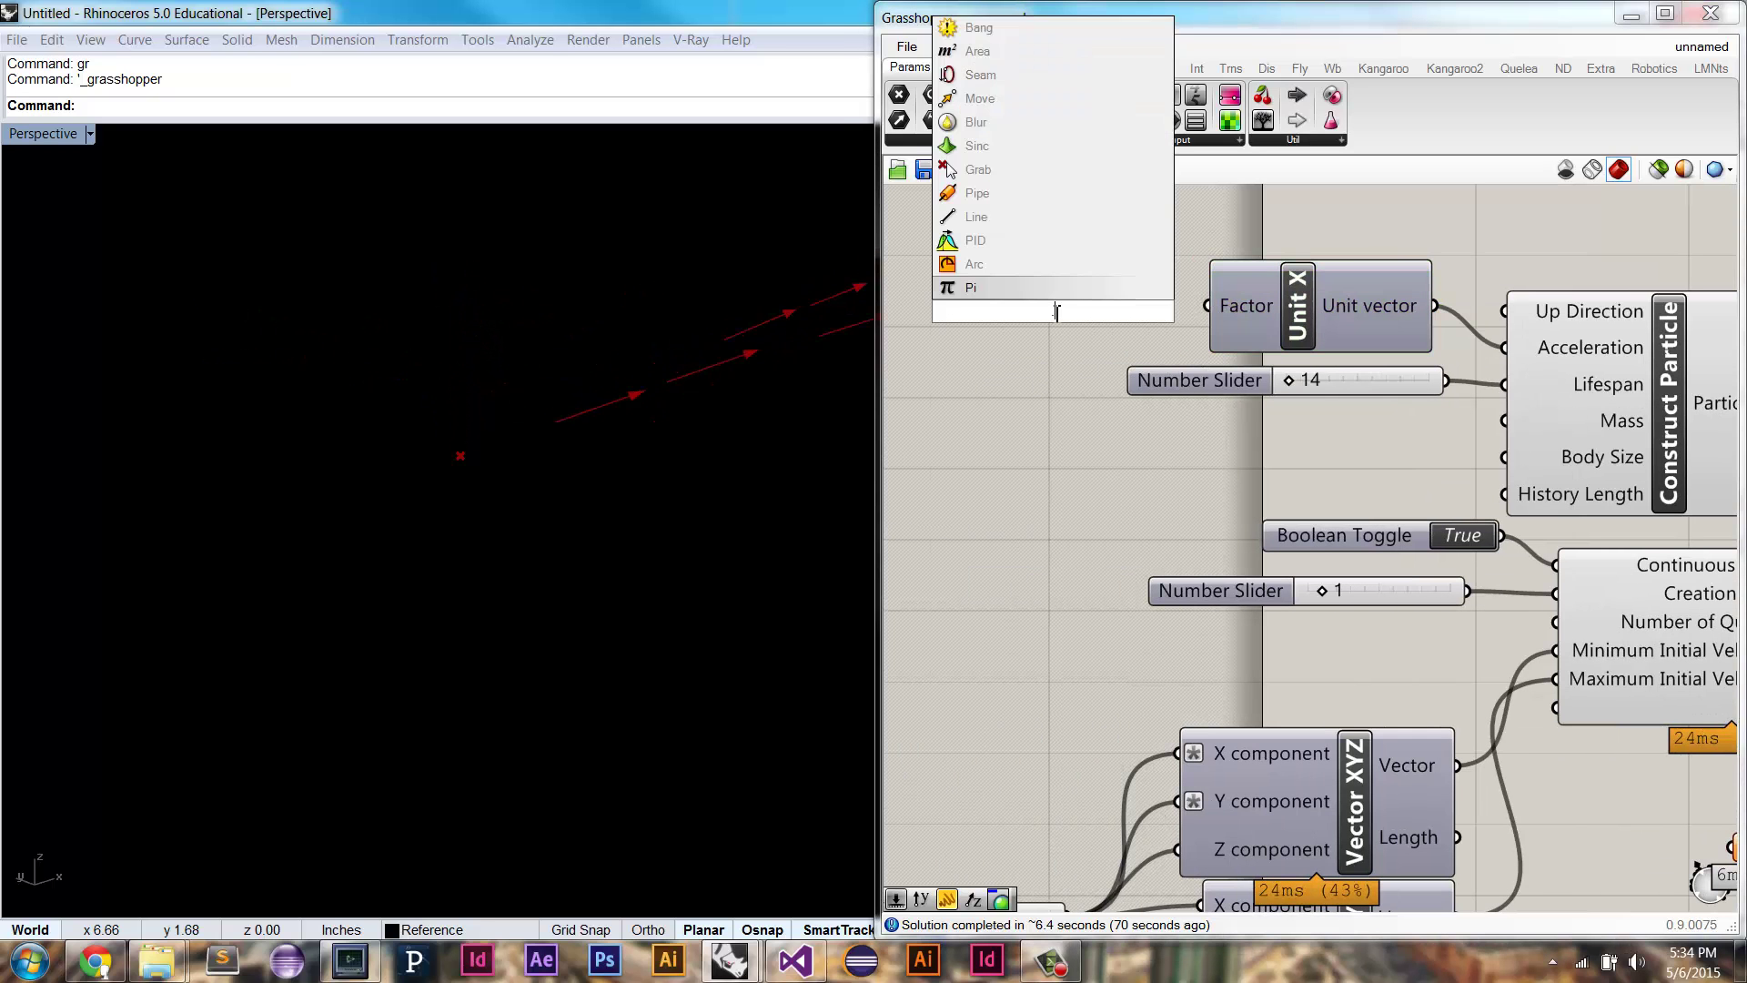
text(0)
text(.015)
key(Return)
drag(1076, 312, 1055, 311)
drag(1203, 314, 1121, 308)
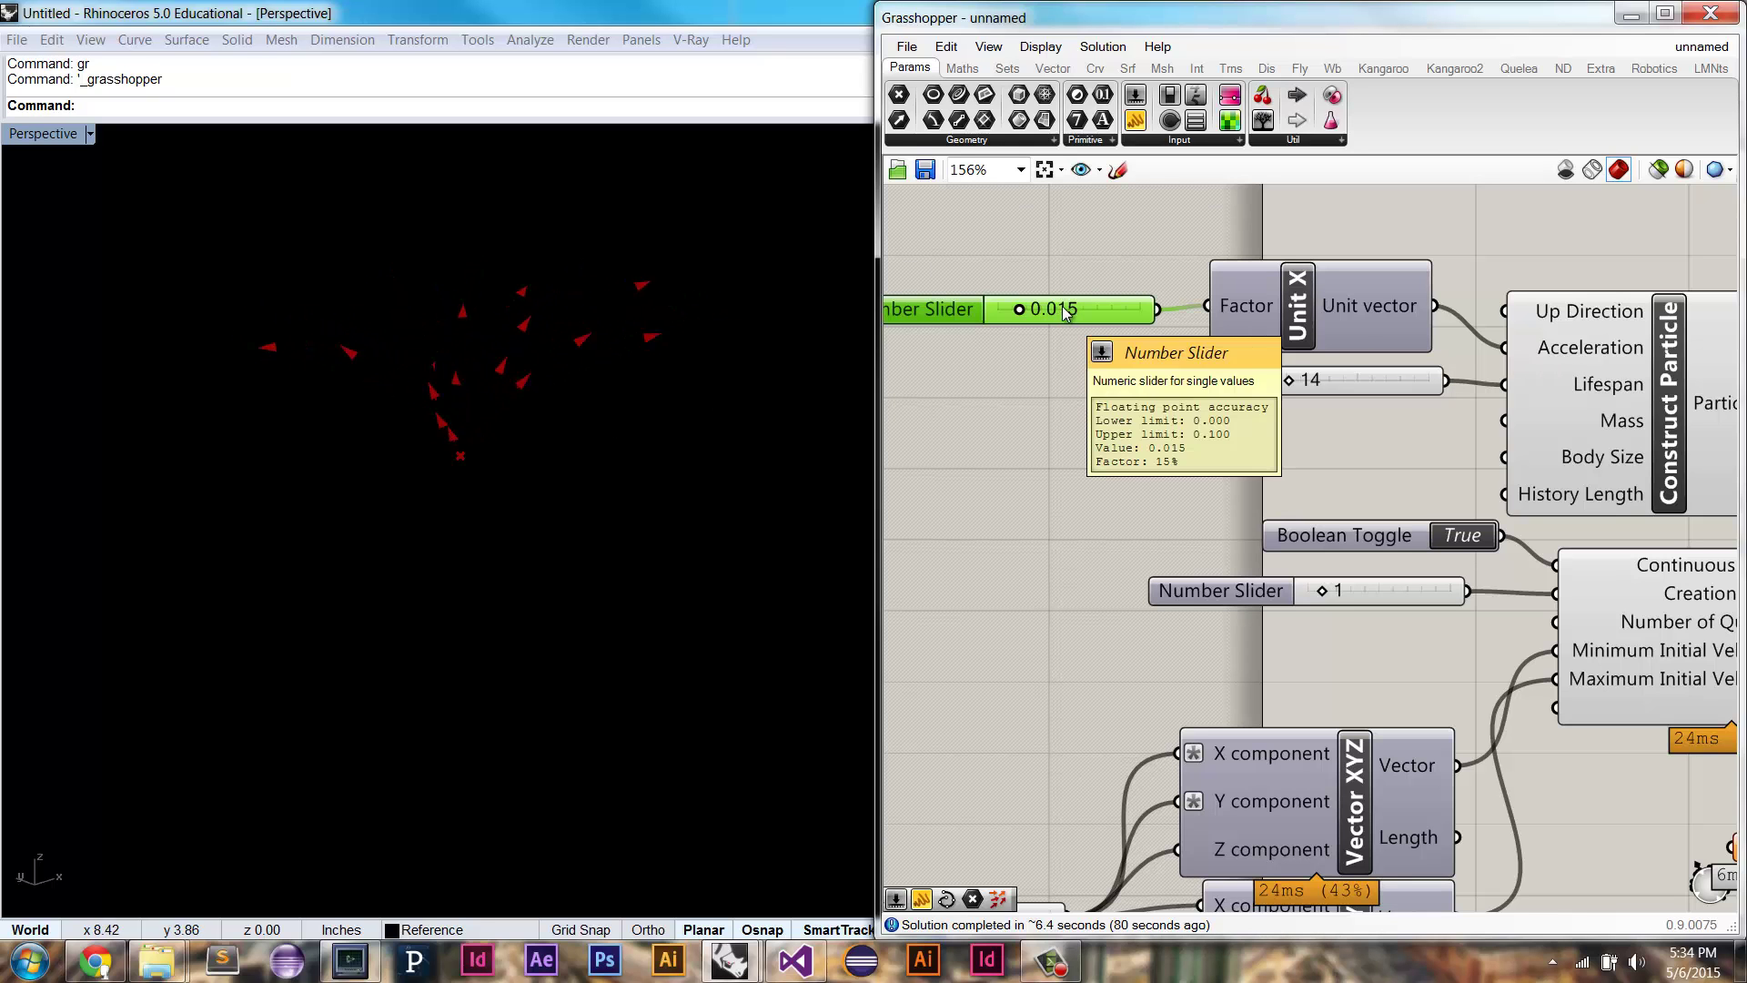
drag(1020, 309, 1272, 320)
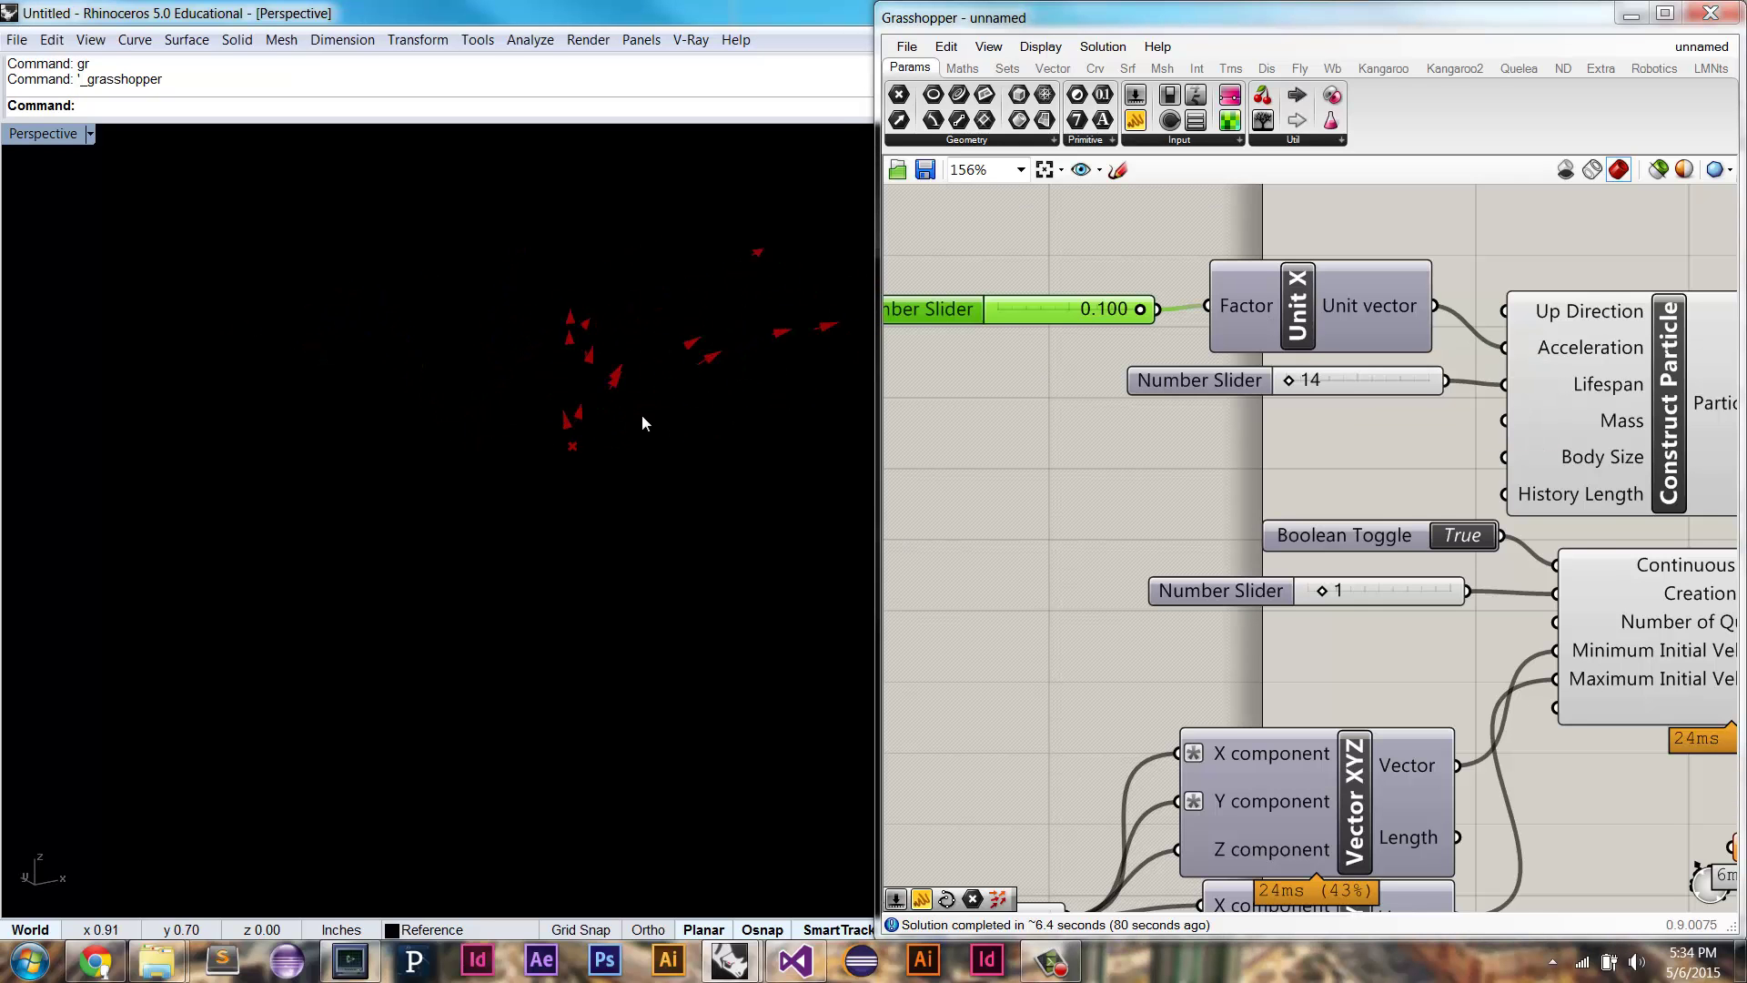
Step: Delete the Unit X vector and its number slider from the Acceleration input
right_drag(1503, 347, 1439, 352)
drag(1060, 232, 1396, 340)
key(Delete)
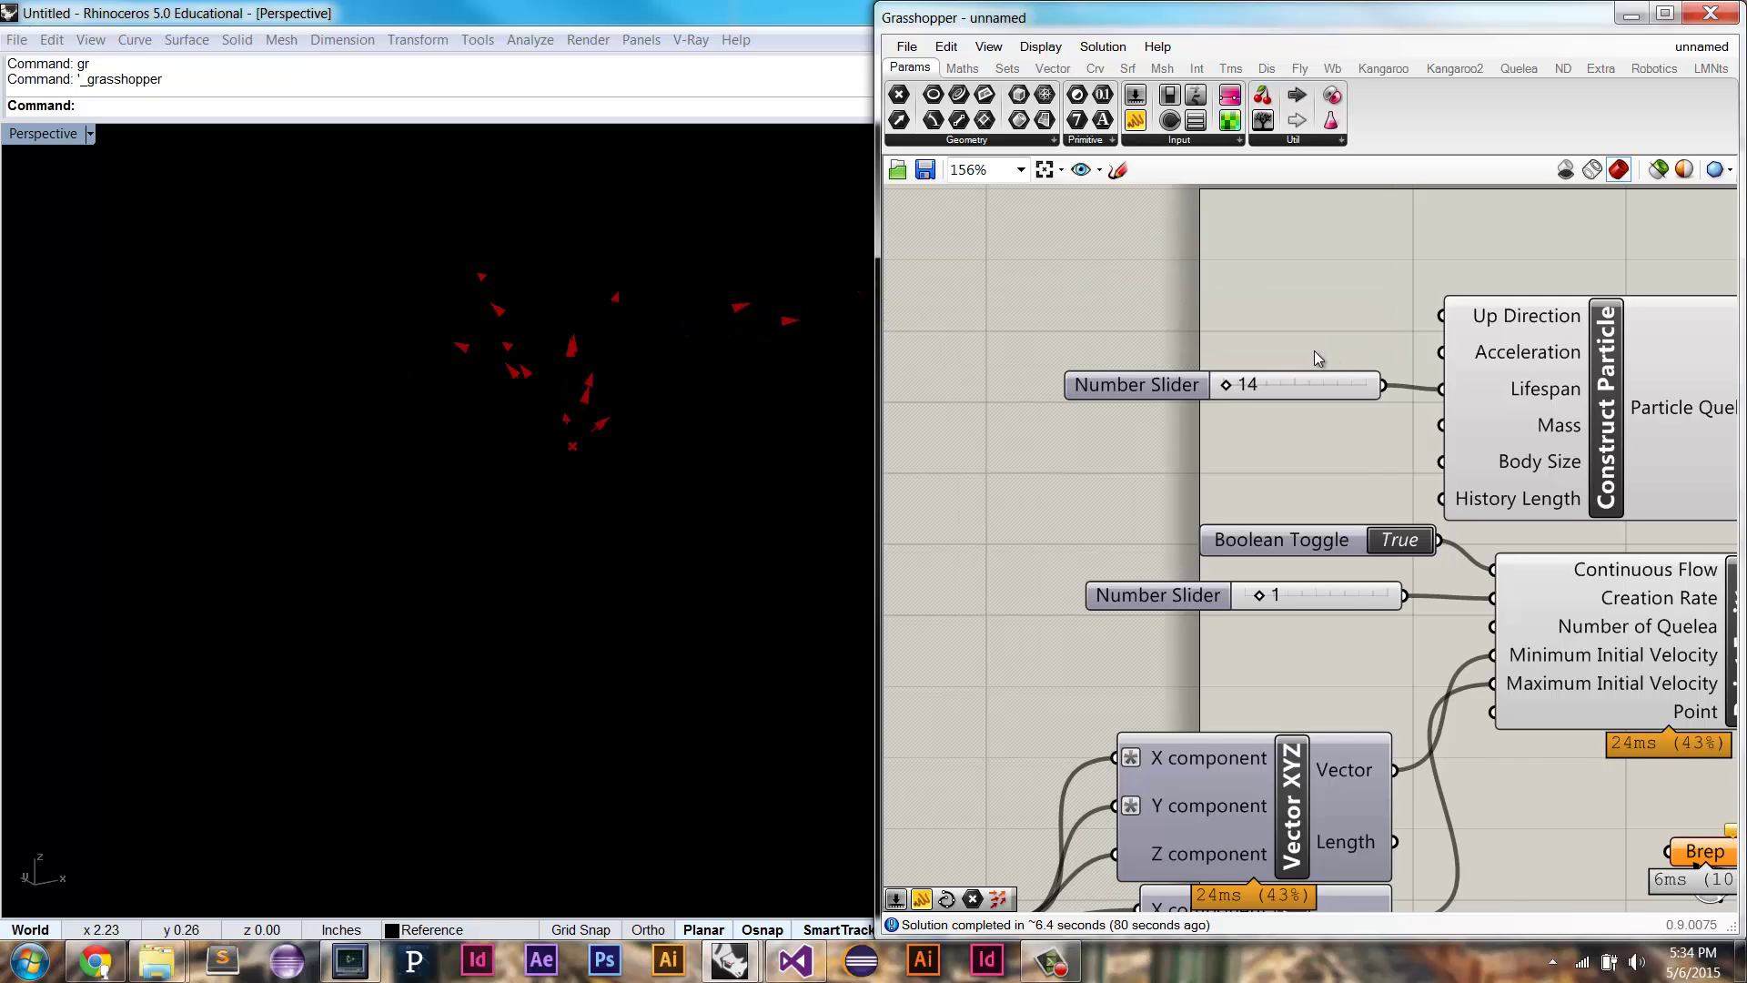
Step: Try the Lifespan slider at 84 and 7, then leave it at 26
right_drag(1314, 351, 1191, 355)
mouse_move(1132, 386)
mouse_down()
mouse_move(1106, 387)
mouse_move(1172, 389)
mouse_move(1118, 389)
mouse_up()
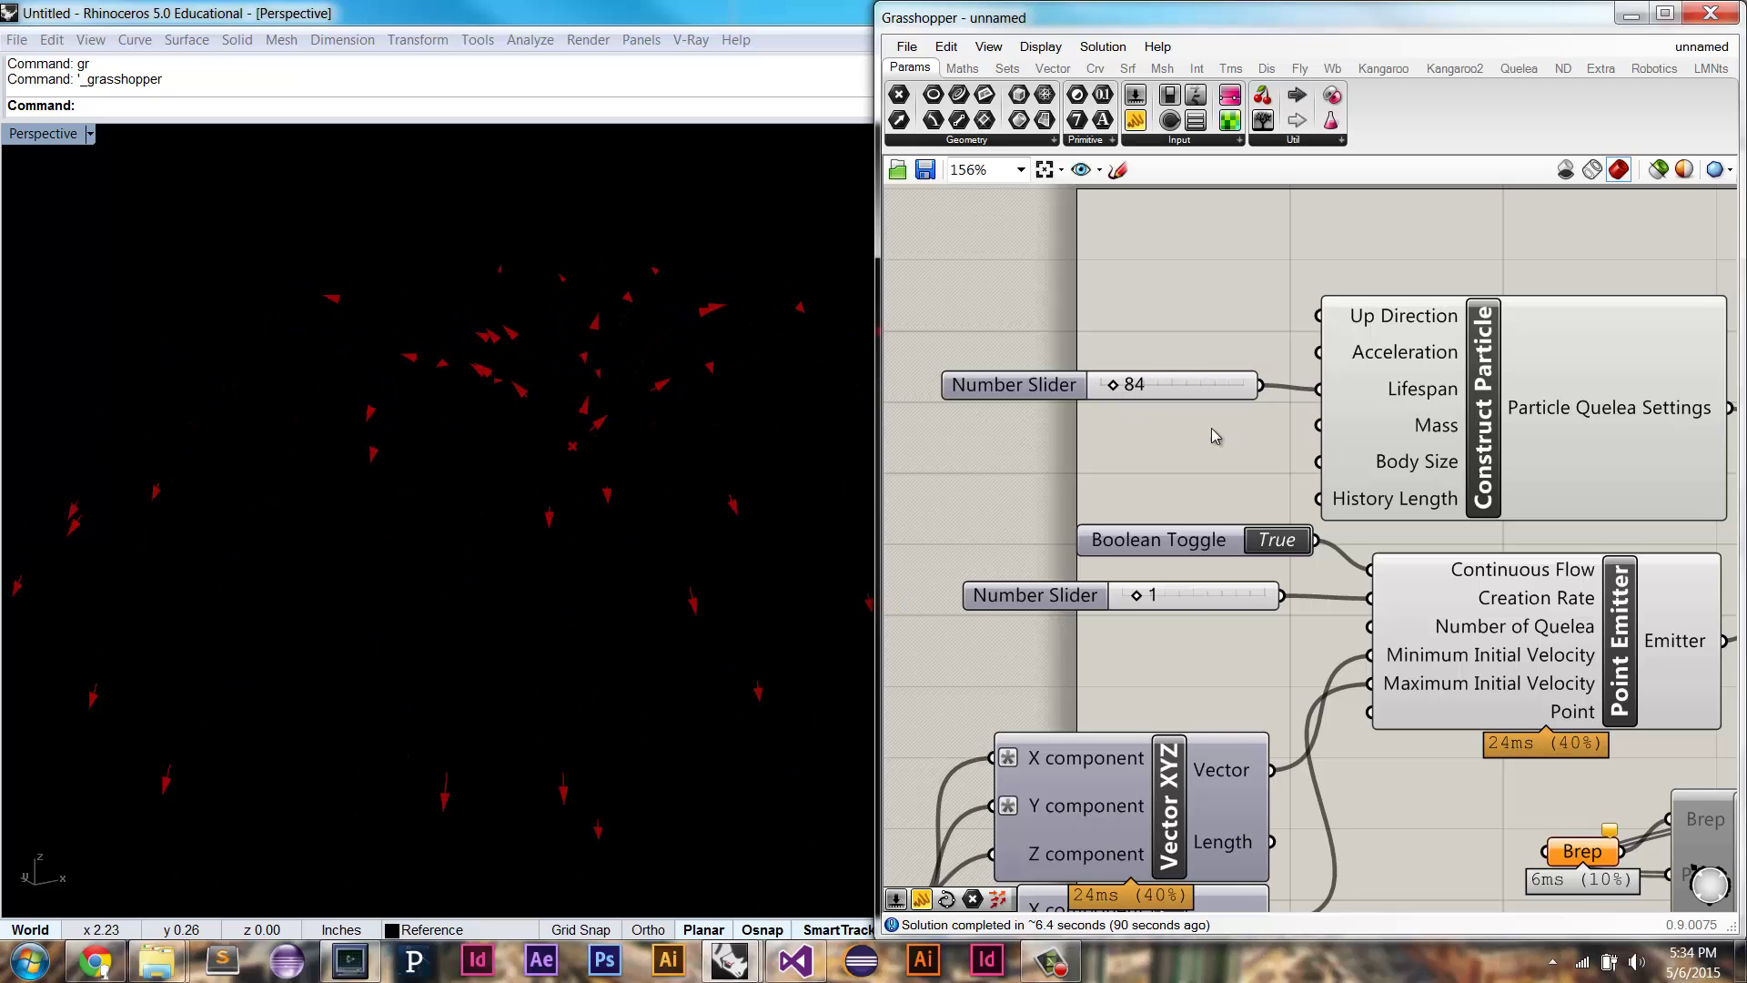
right_drag(1210, 428, 1156, 424)
drag(1060, 386, 1054, 387)
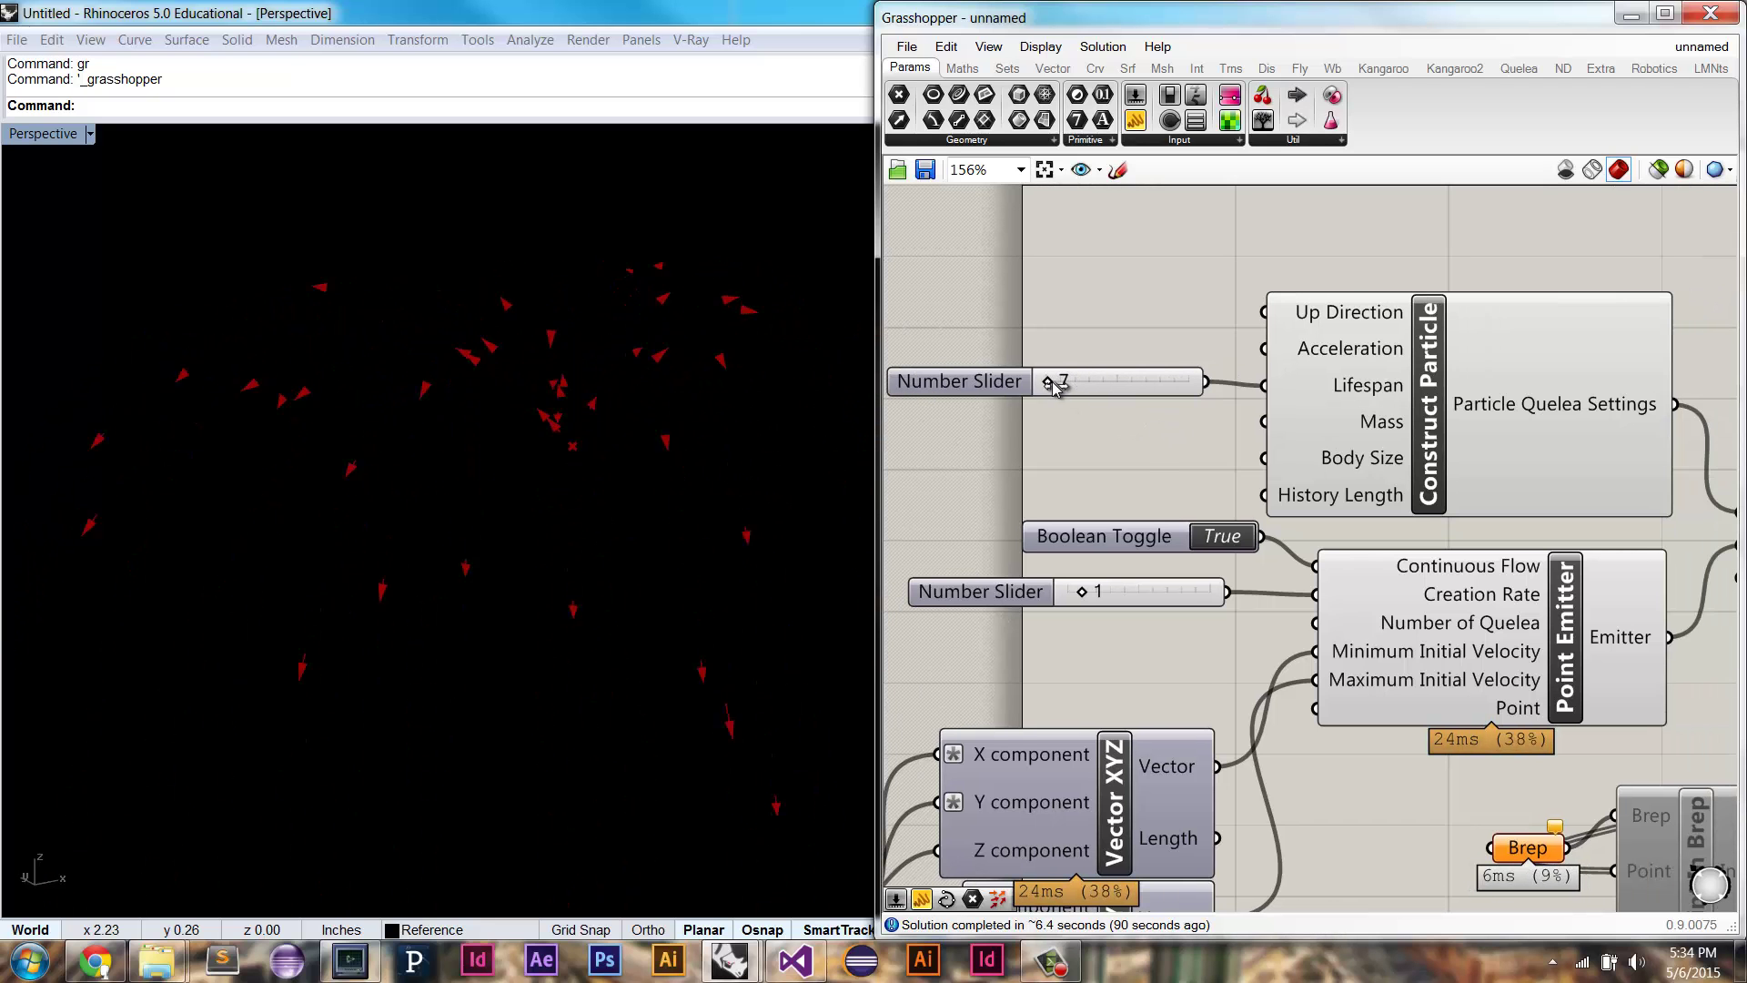
Step: Add a number slider with the value 10 and connect it to Construct Particle's Mass input
mouse_move(1372, 423)
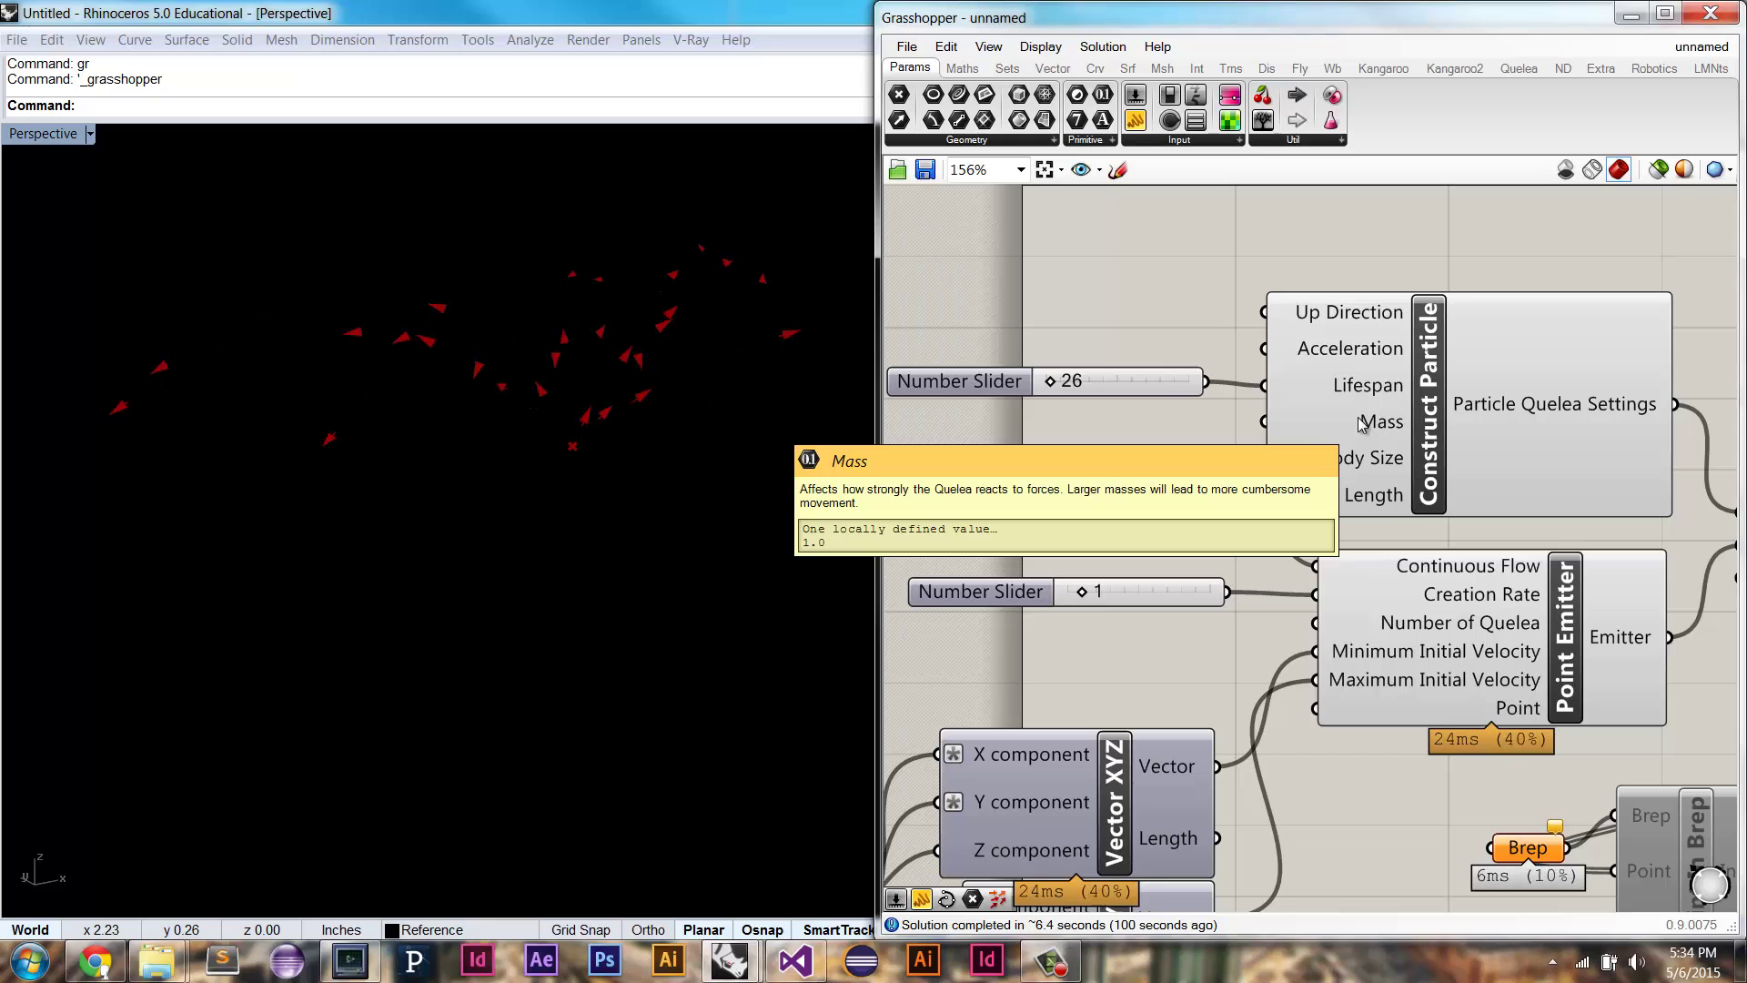
double_click(1043, 439)
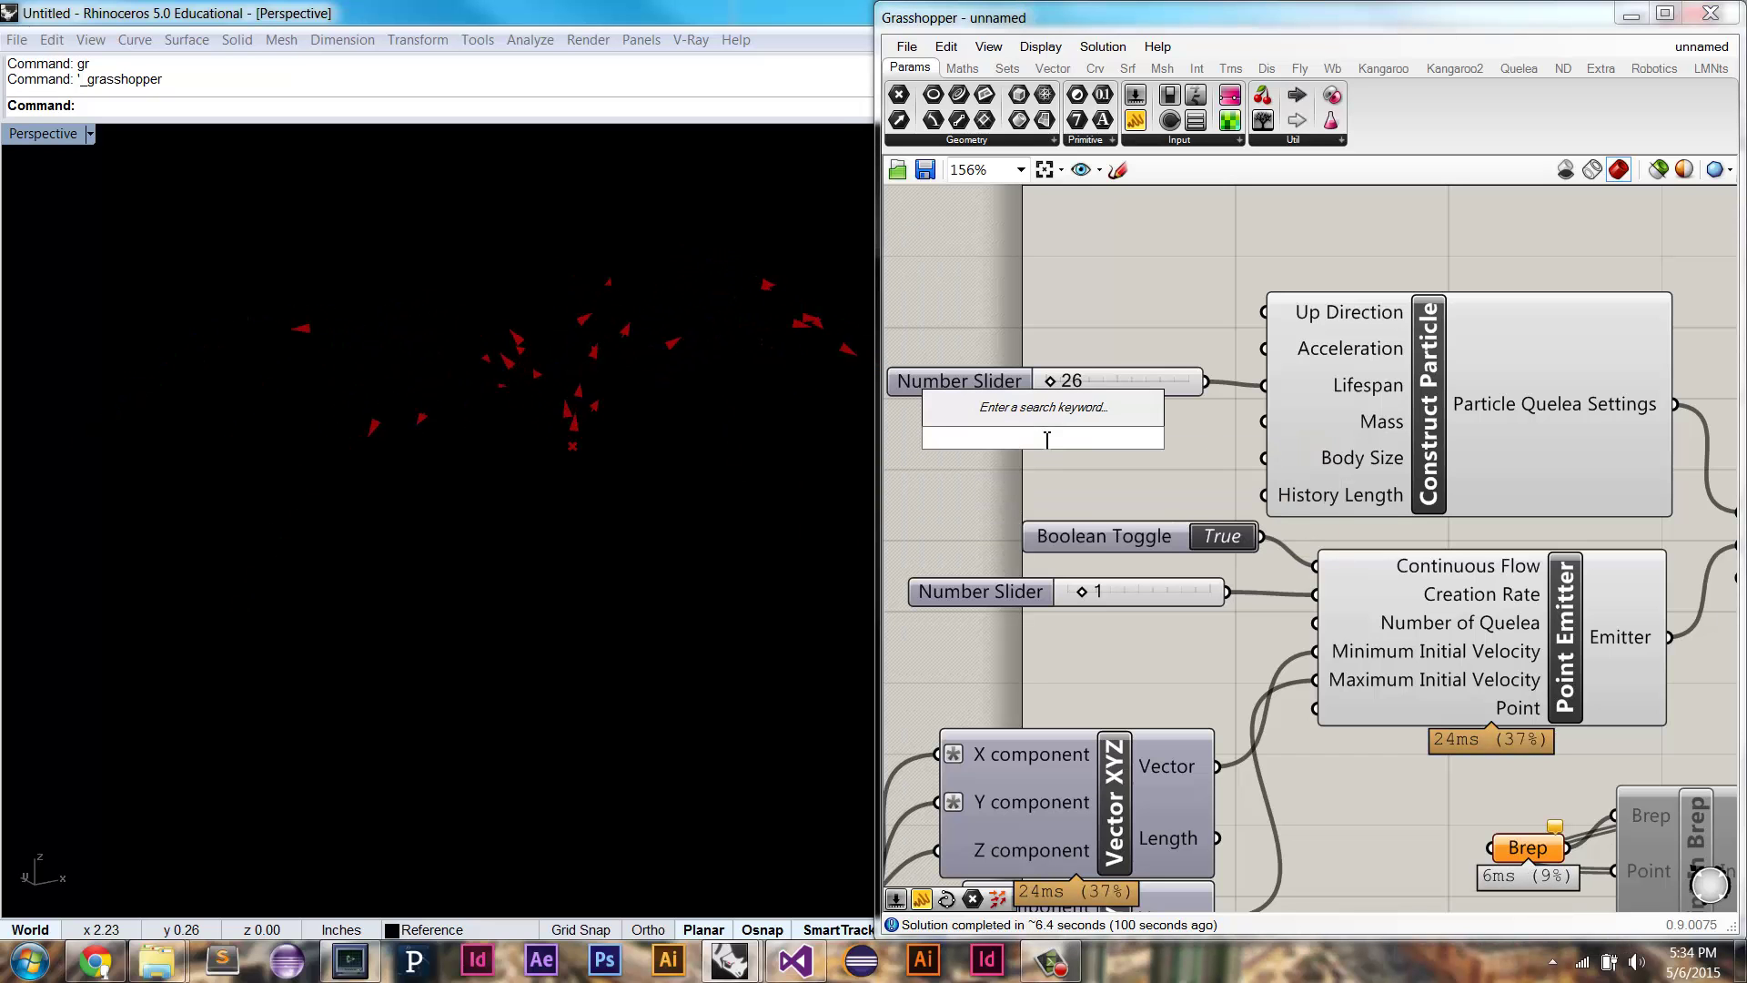
text(10)
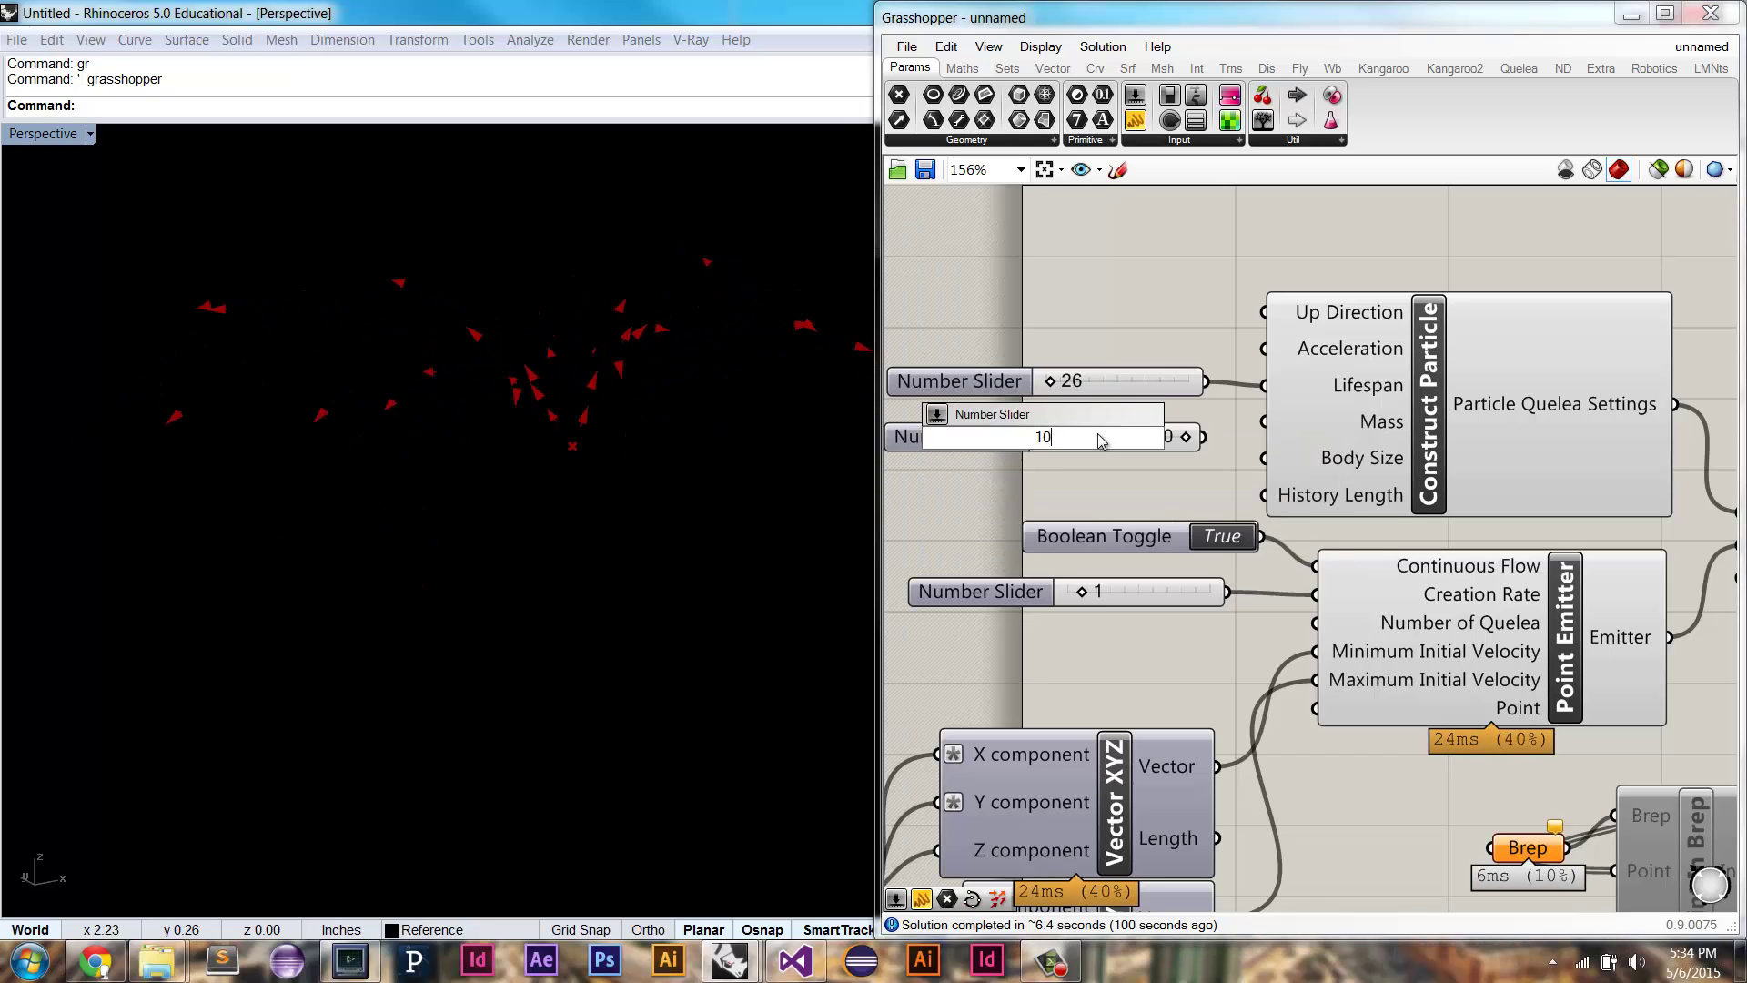
key(Return)
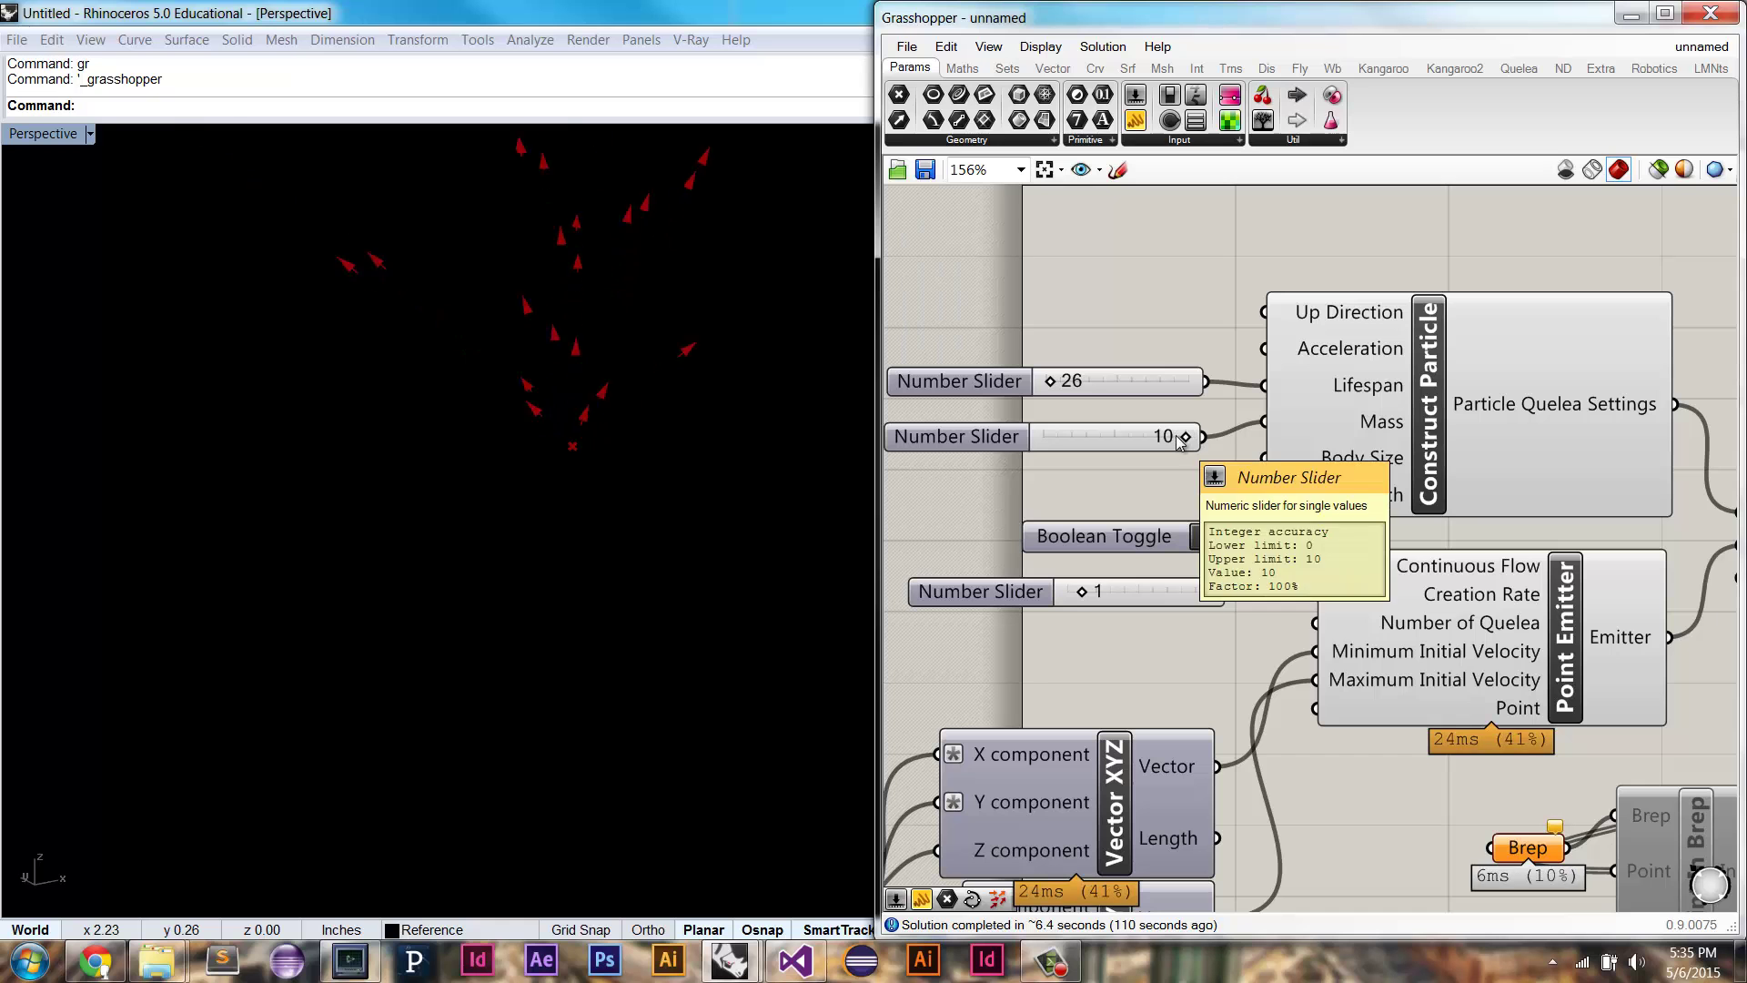
Step: Compare Mass slider values of 2 and 1, leave it at 2, and raise the Lifespan slider to 109
drag(1180, 440, 1073, 440)
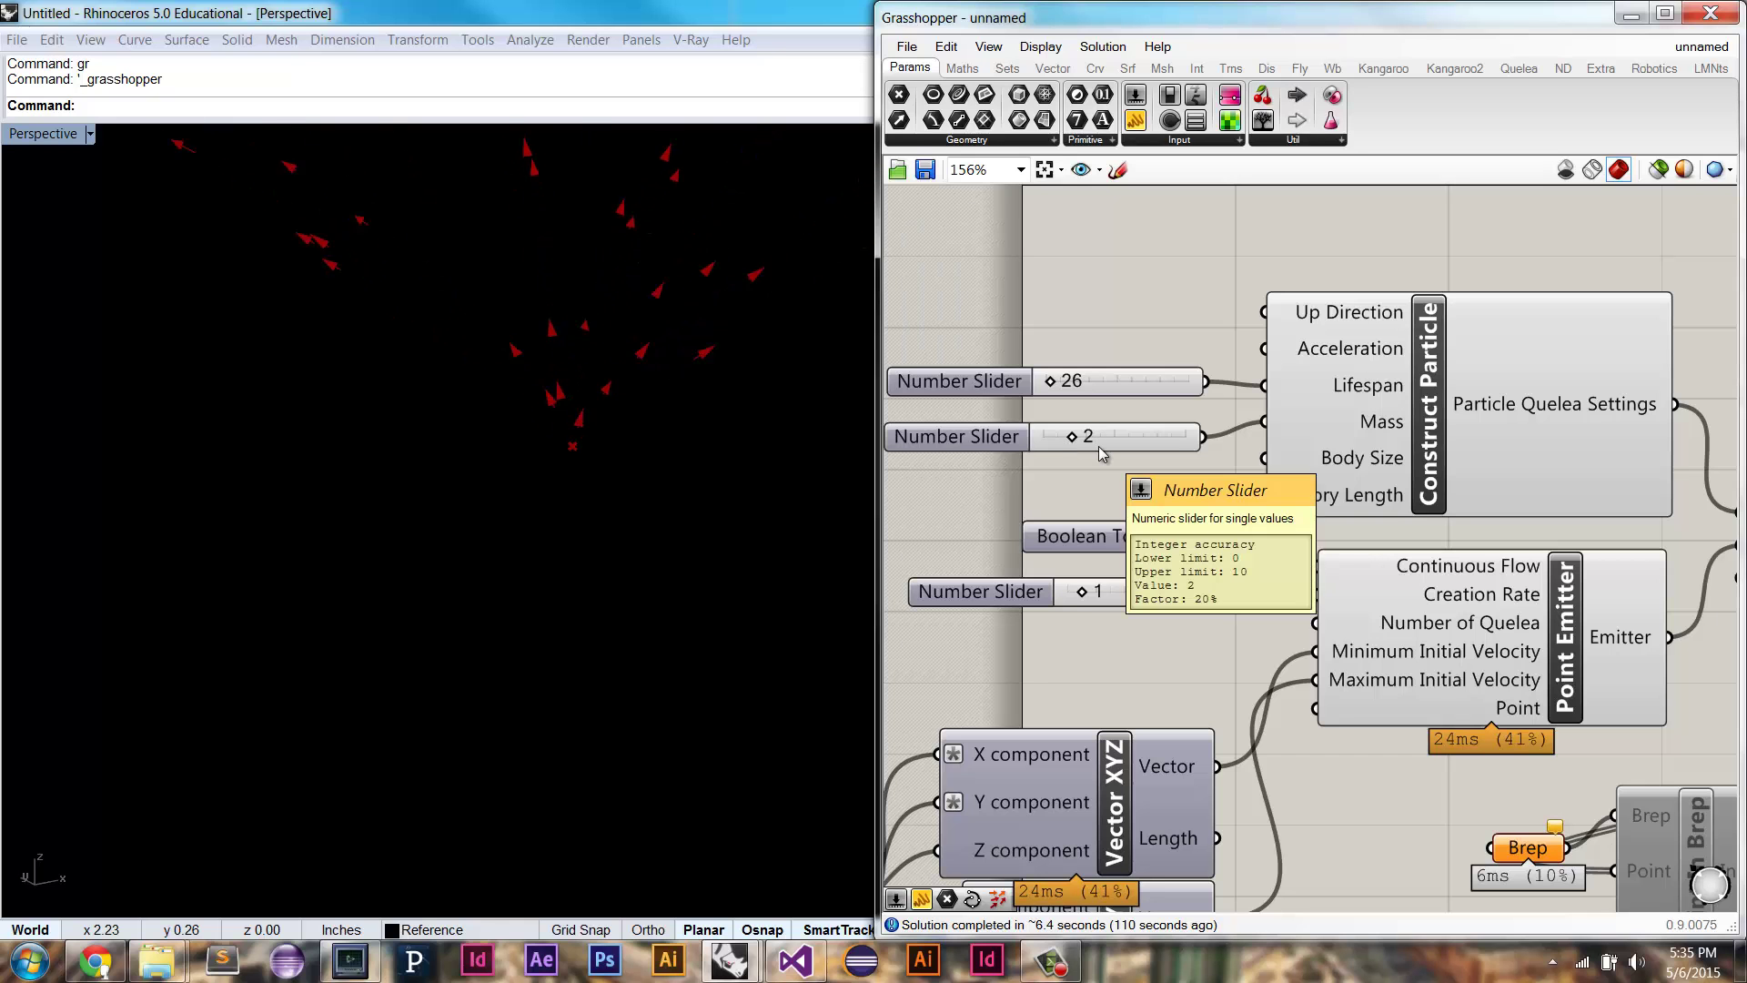
drag(1072, 439, 1059, 434)
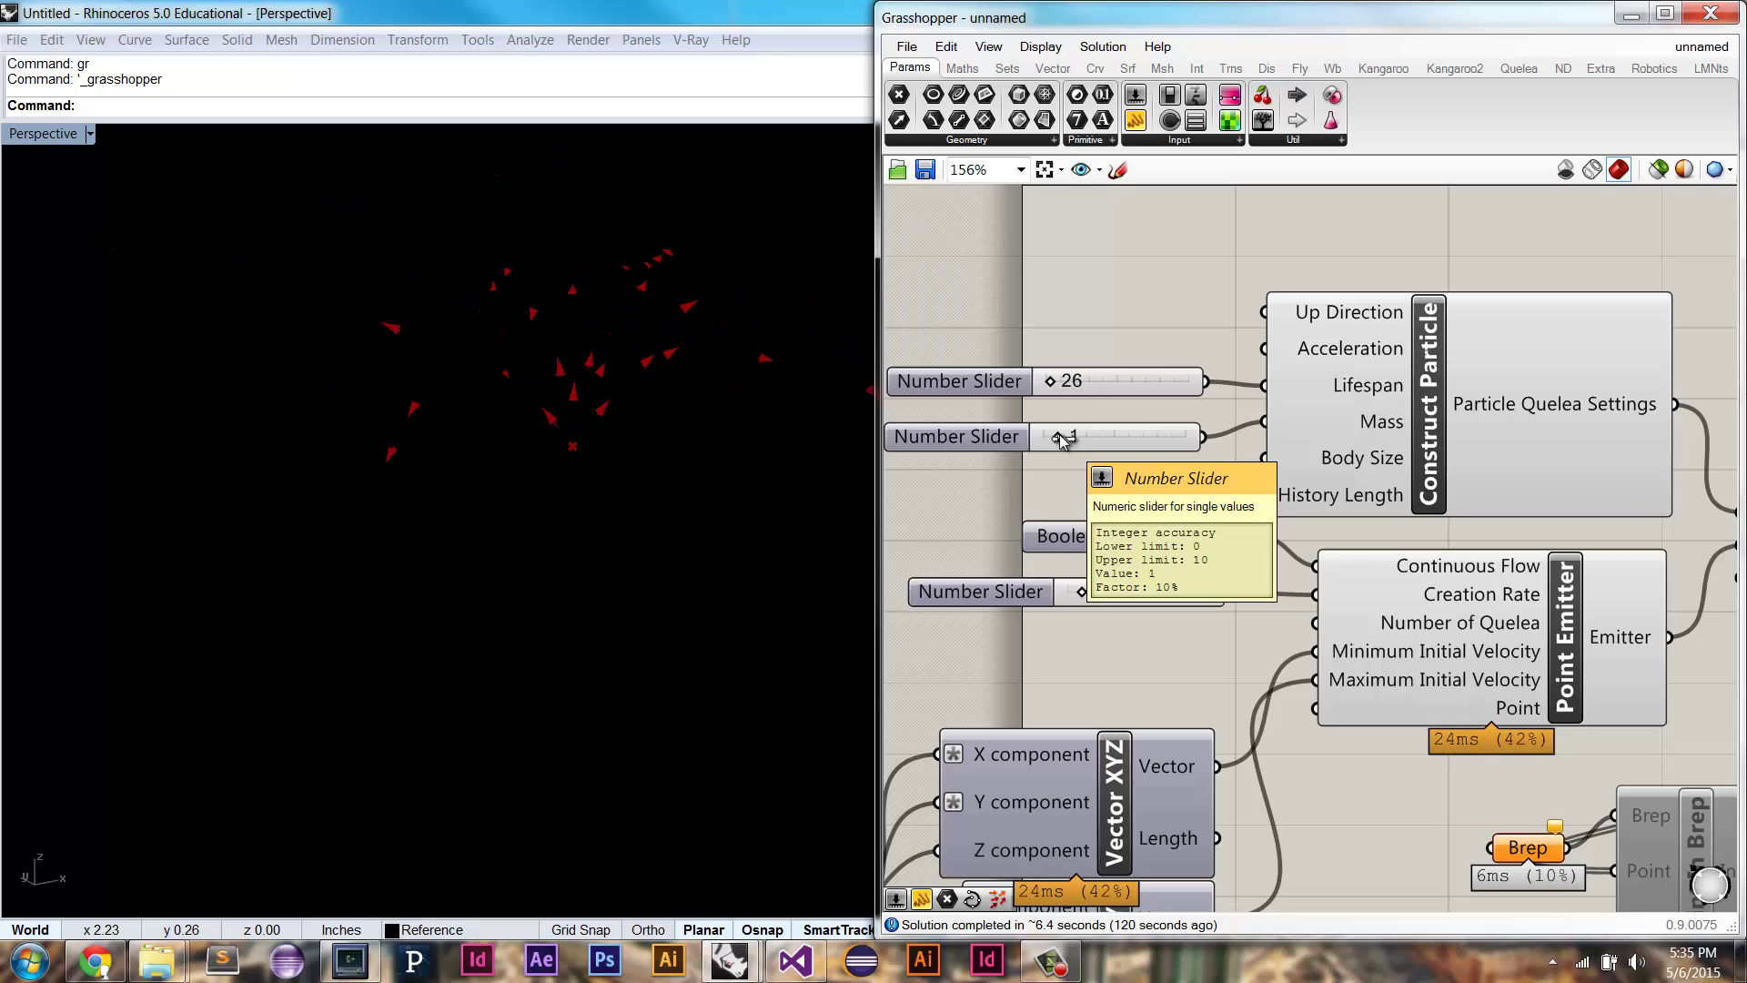
drag(1059, 434, 1072, 437)
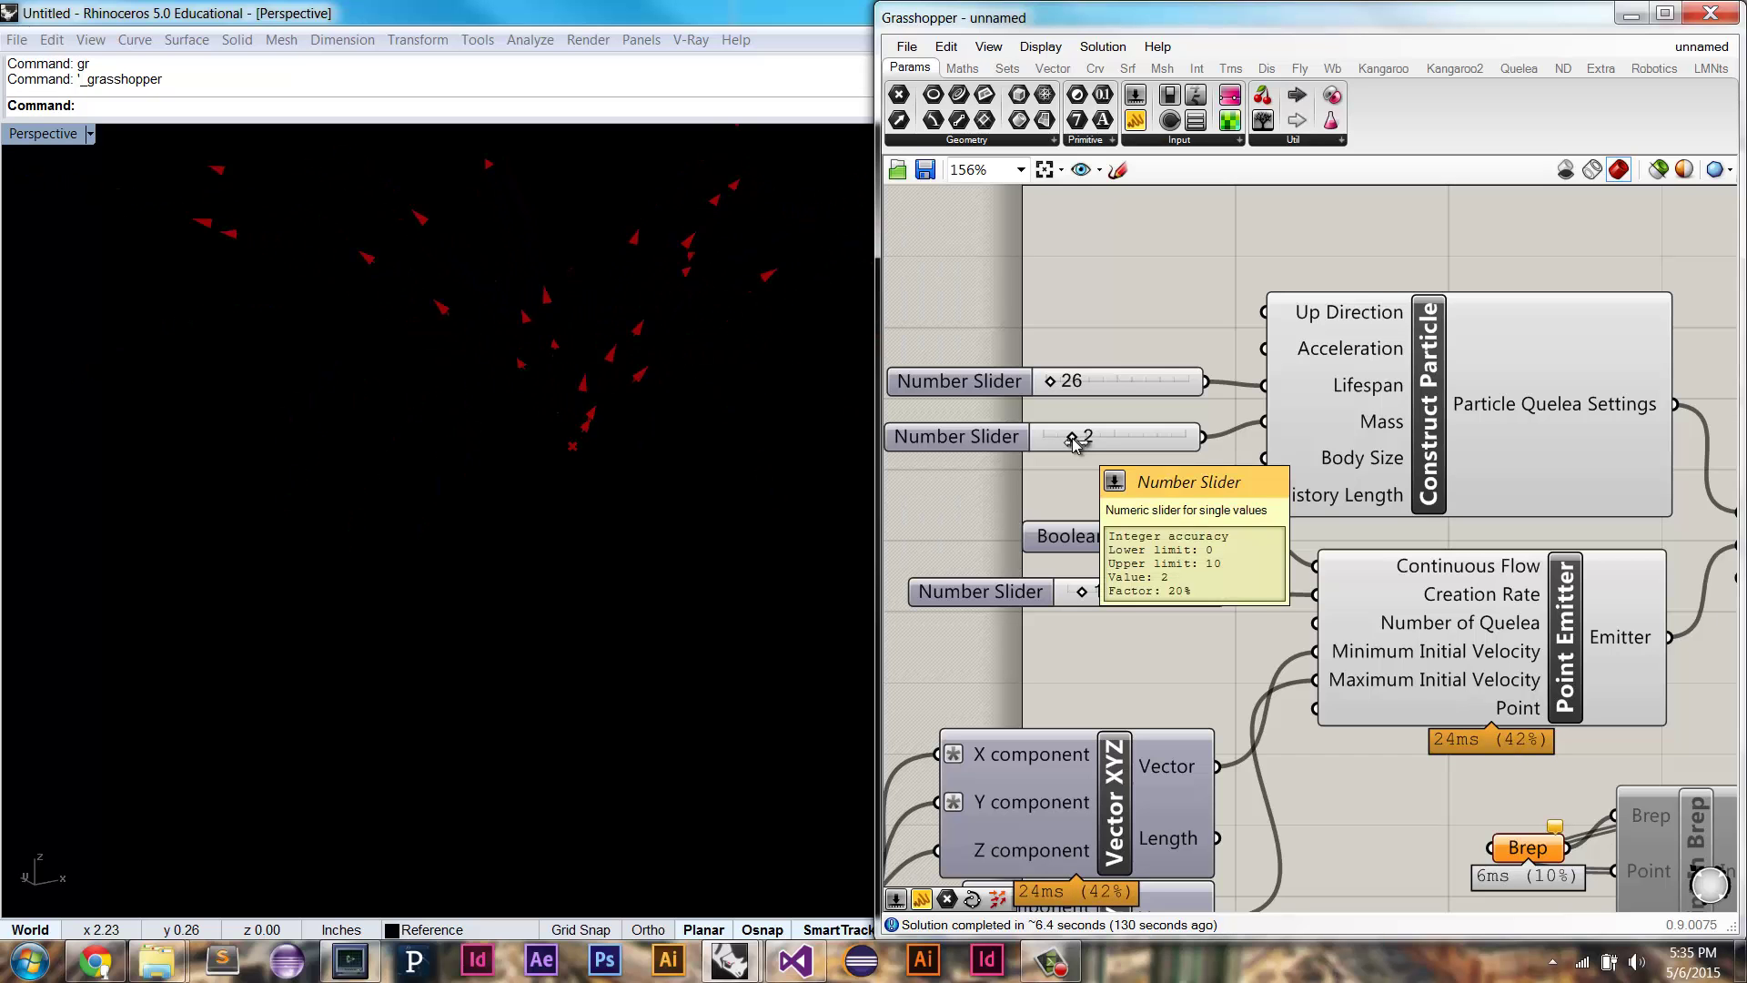
drag(1052, 382, 1065, 384)
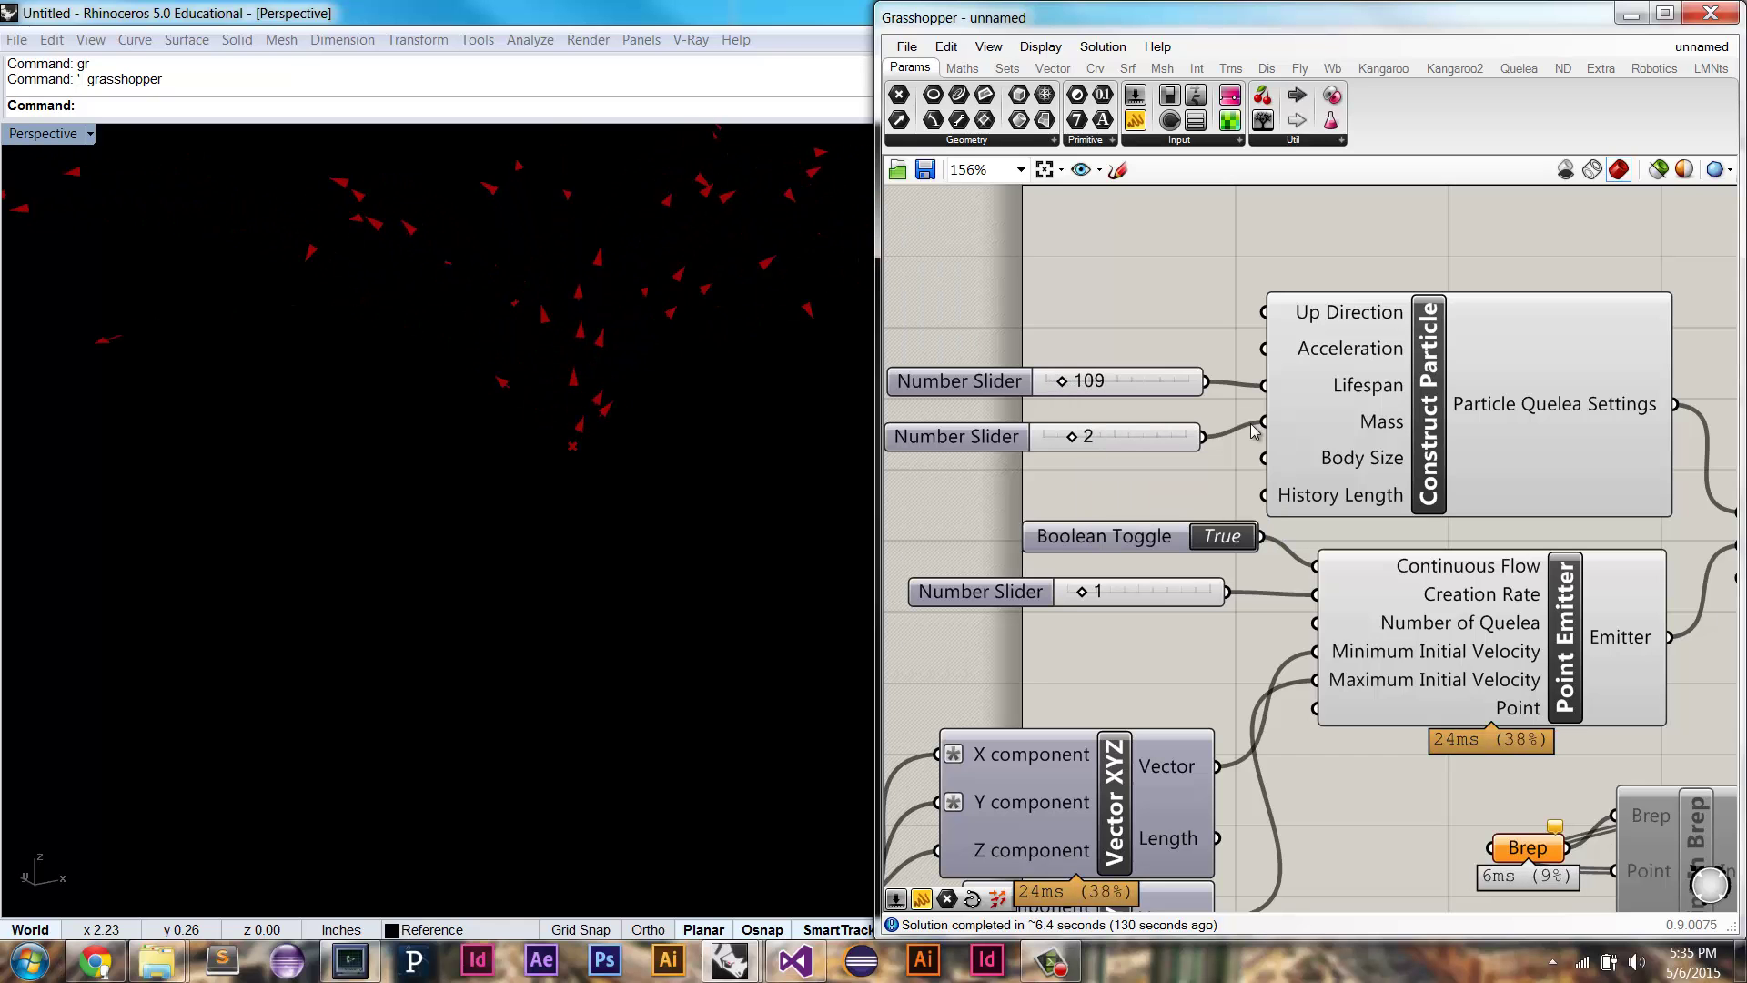
Step: Delete the Mass slider and lower the Lifespan slider to 71
click(1194, 426)
key(Delete)
drag(1076, 385, 1067, 387)
mouse_move(1335, 461)
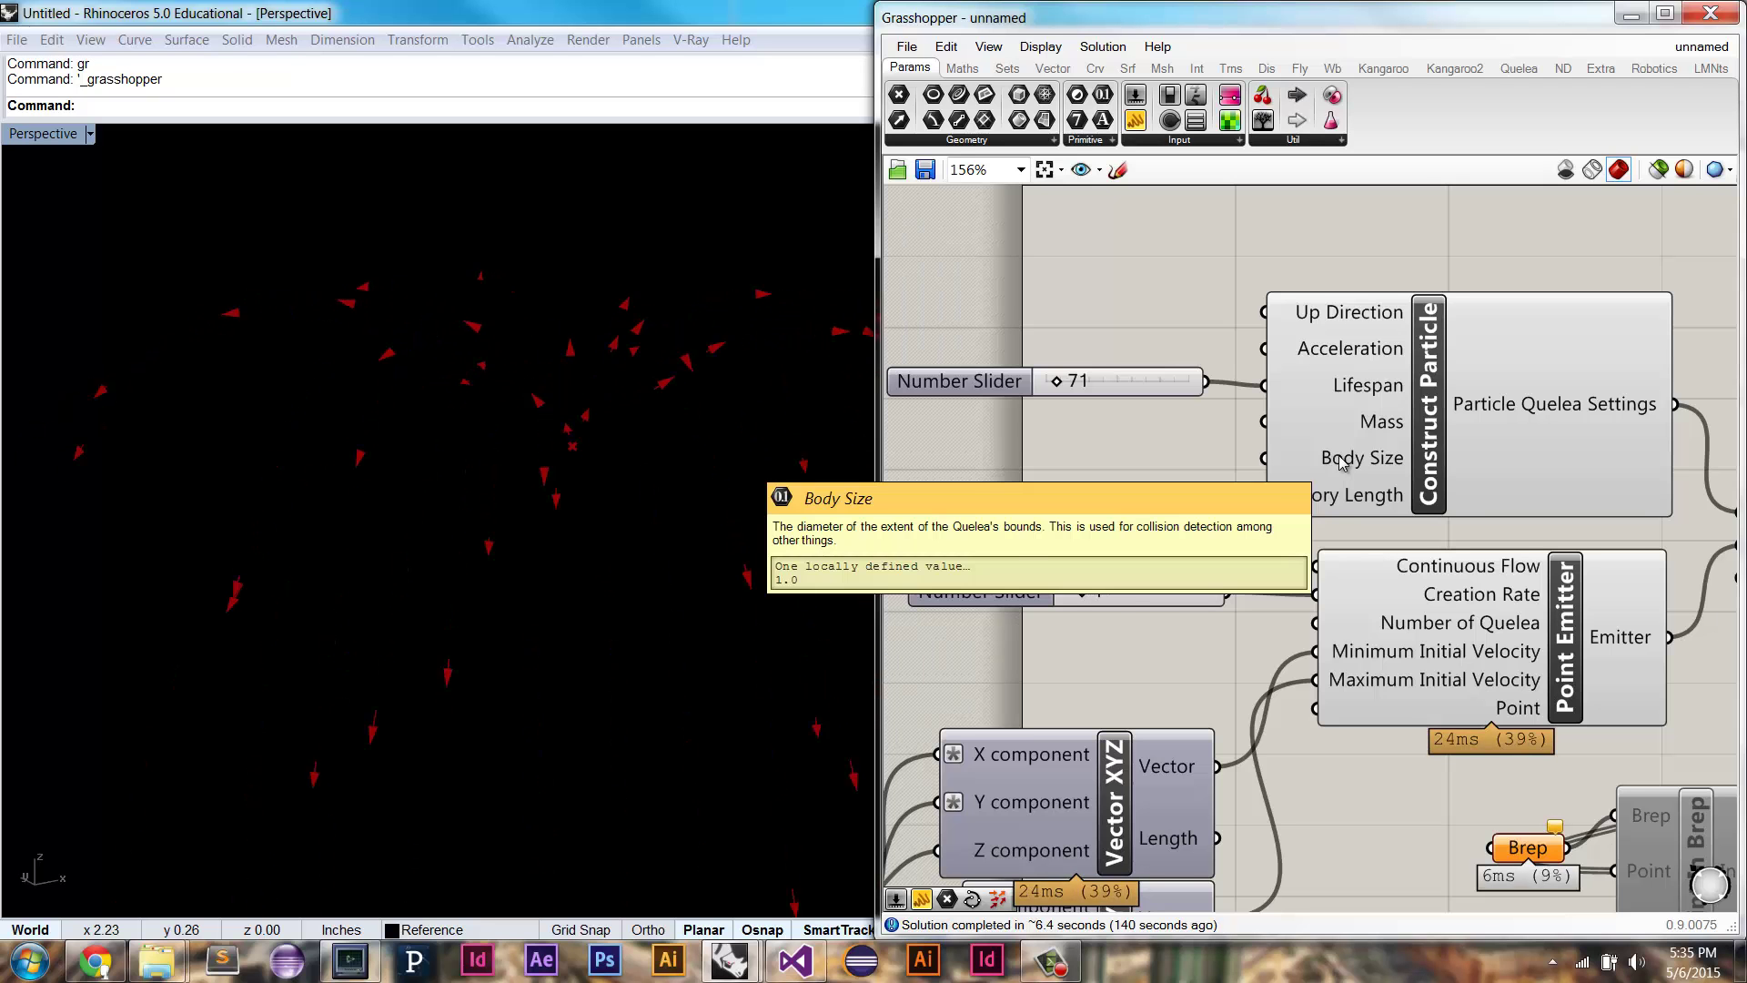
Step: Delete the Brep parameter and the Point In Brep component below the Point Emitter
right_drag(1471, 545, 1390, 484)
scroll(1390, 484, down, 3)
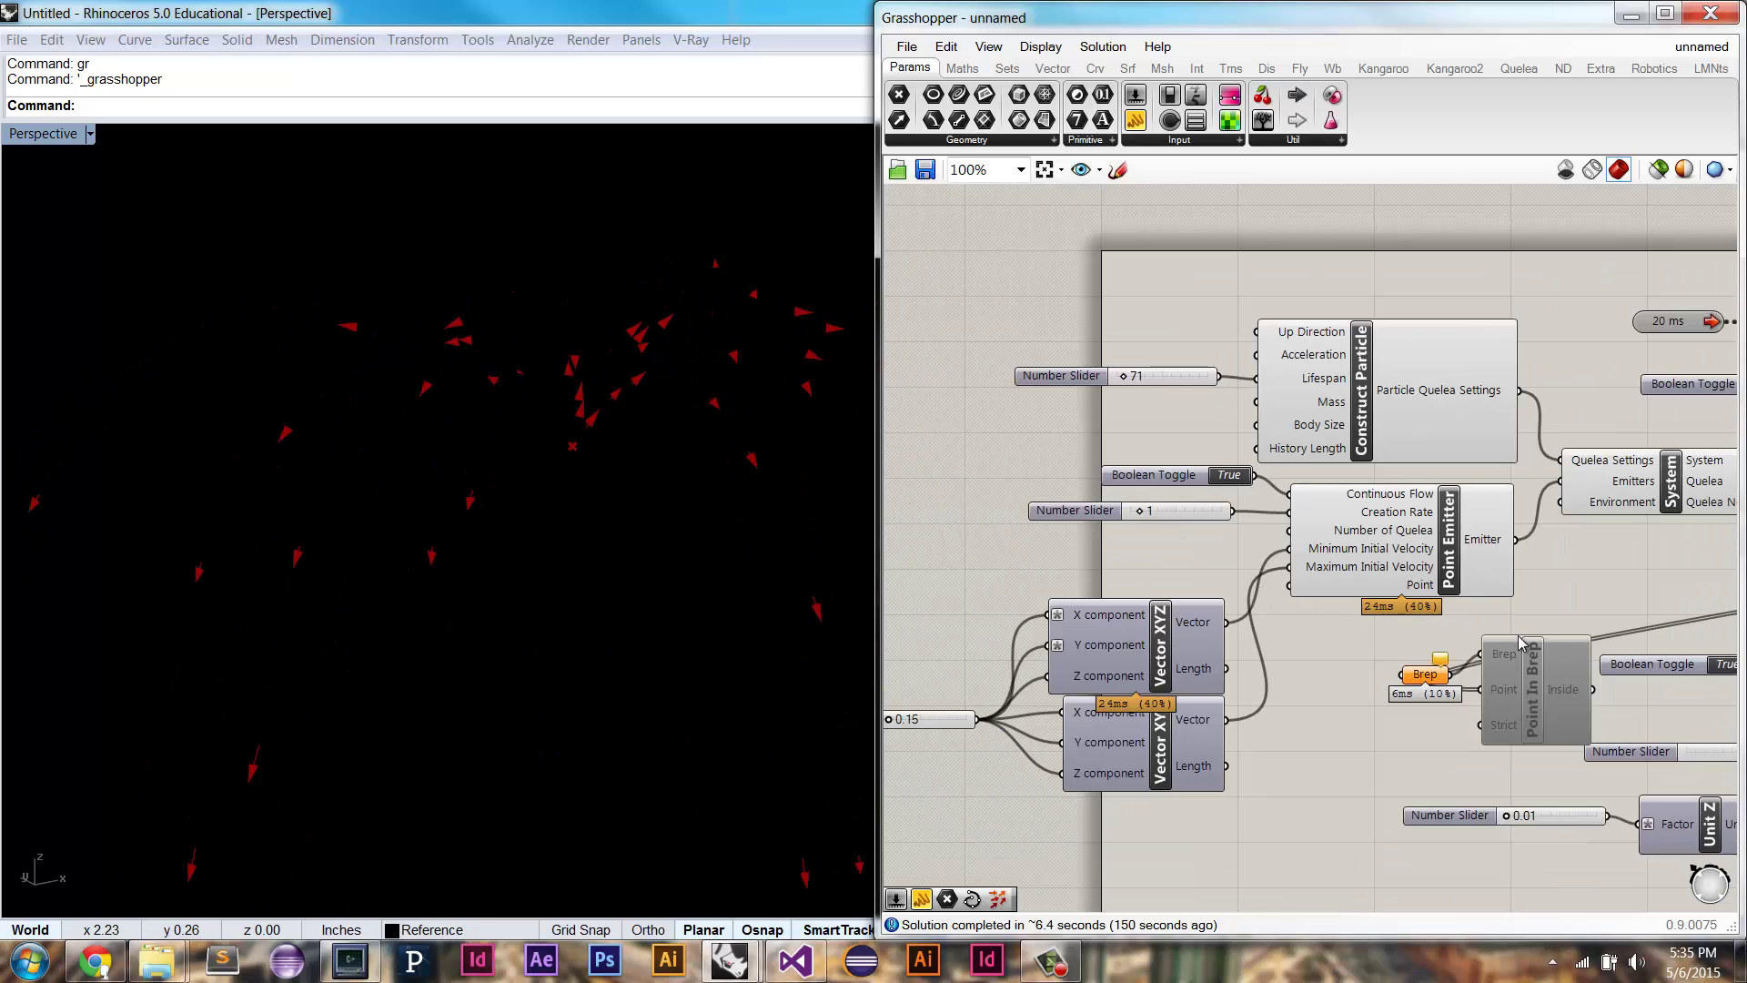
drag(1547, 763, 1420, 652)
key(Delete)
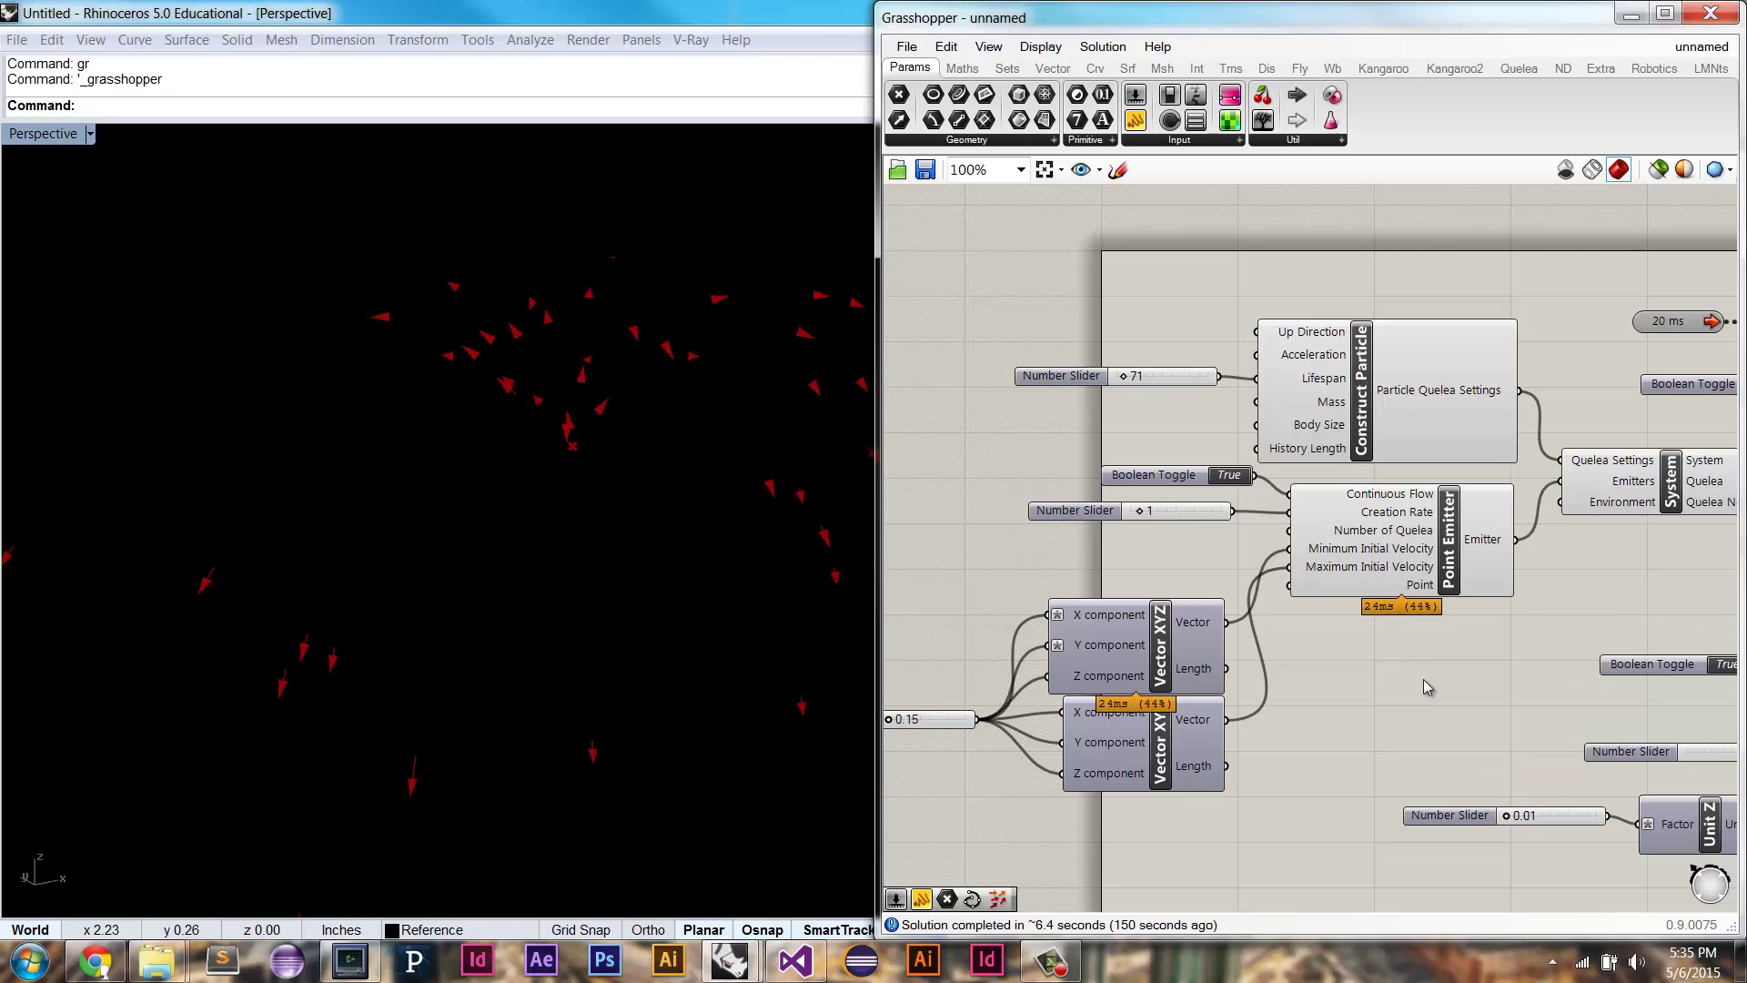
double_click(1399, 689)
text(box)
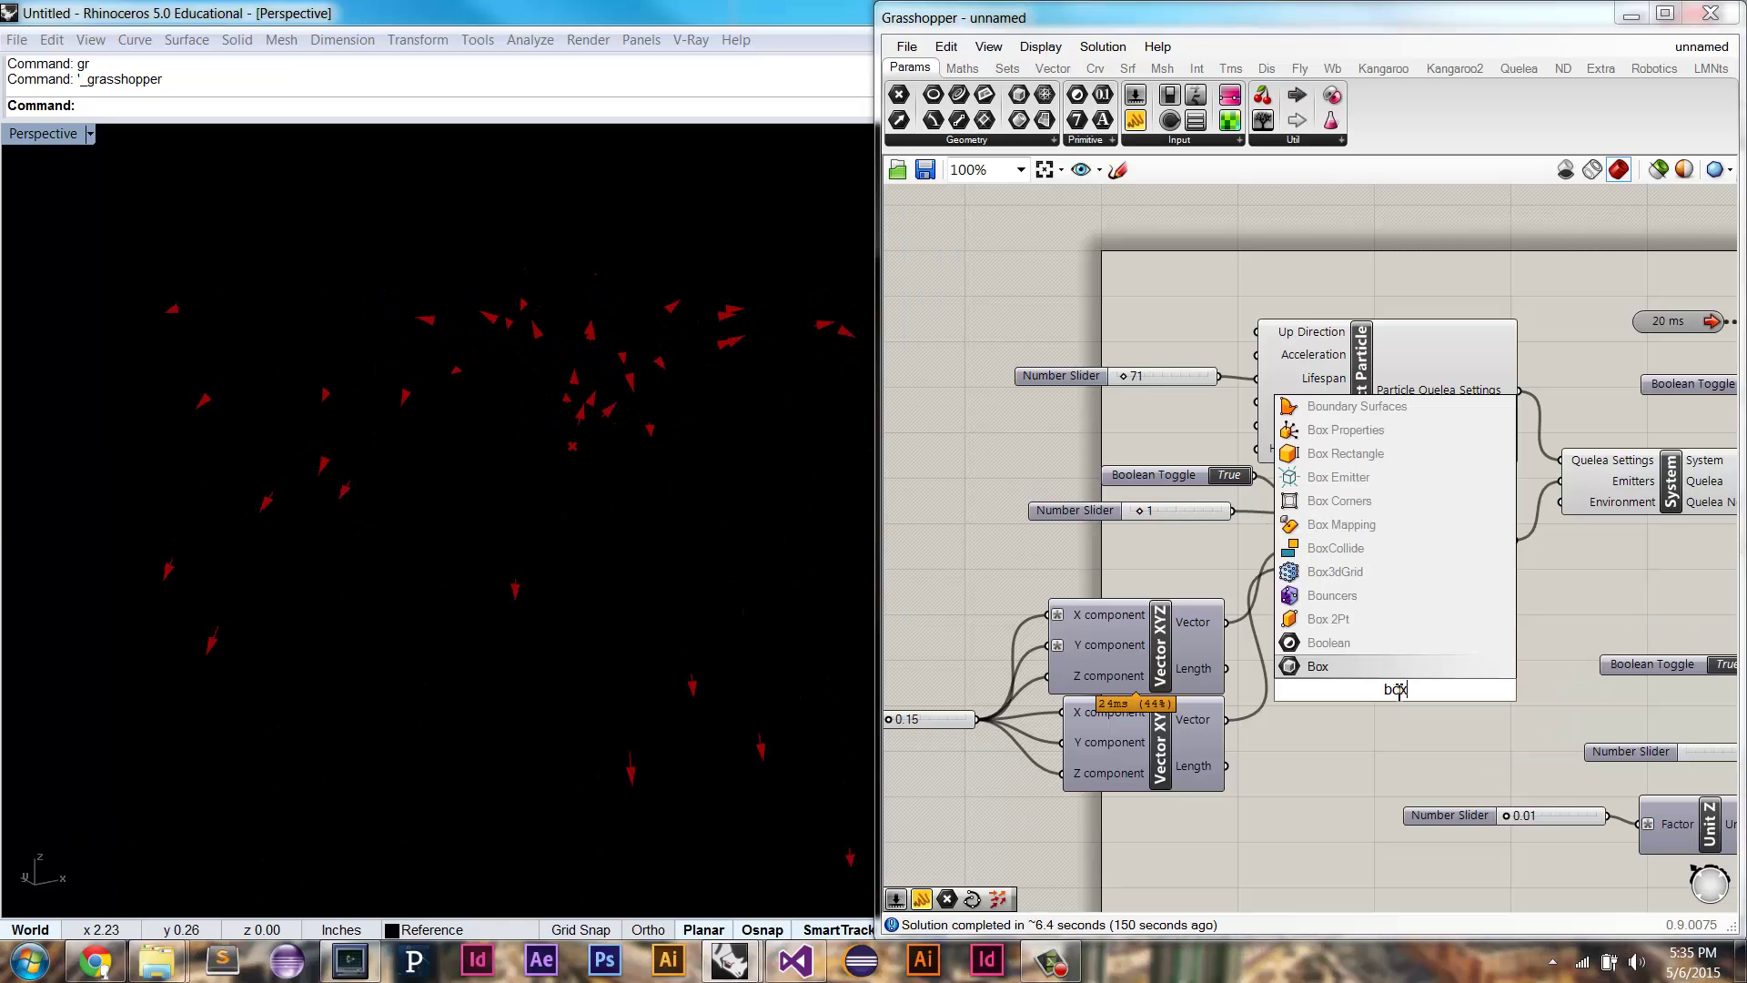
text( env)
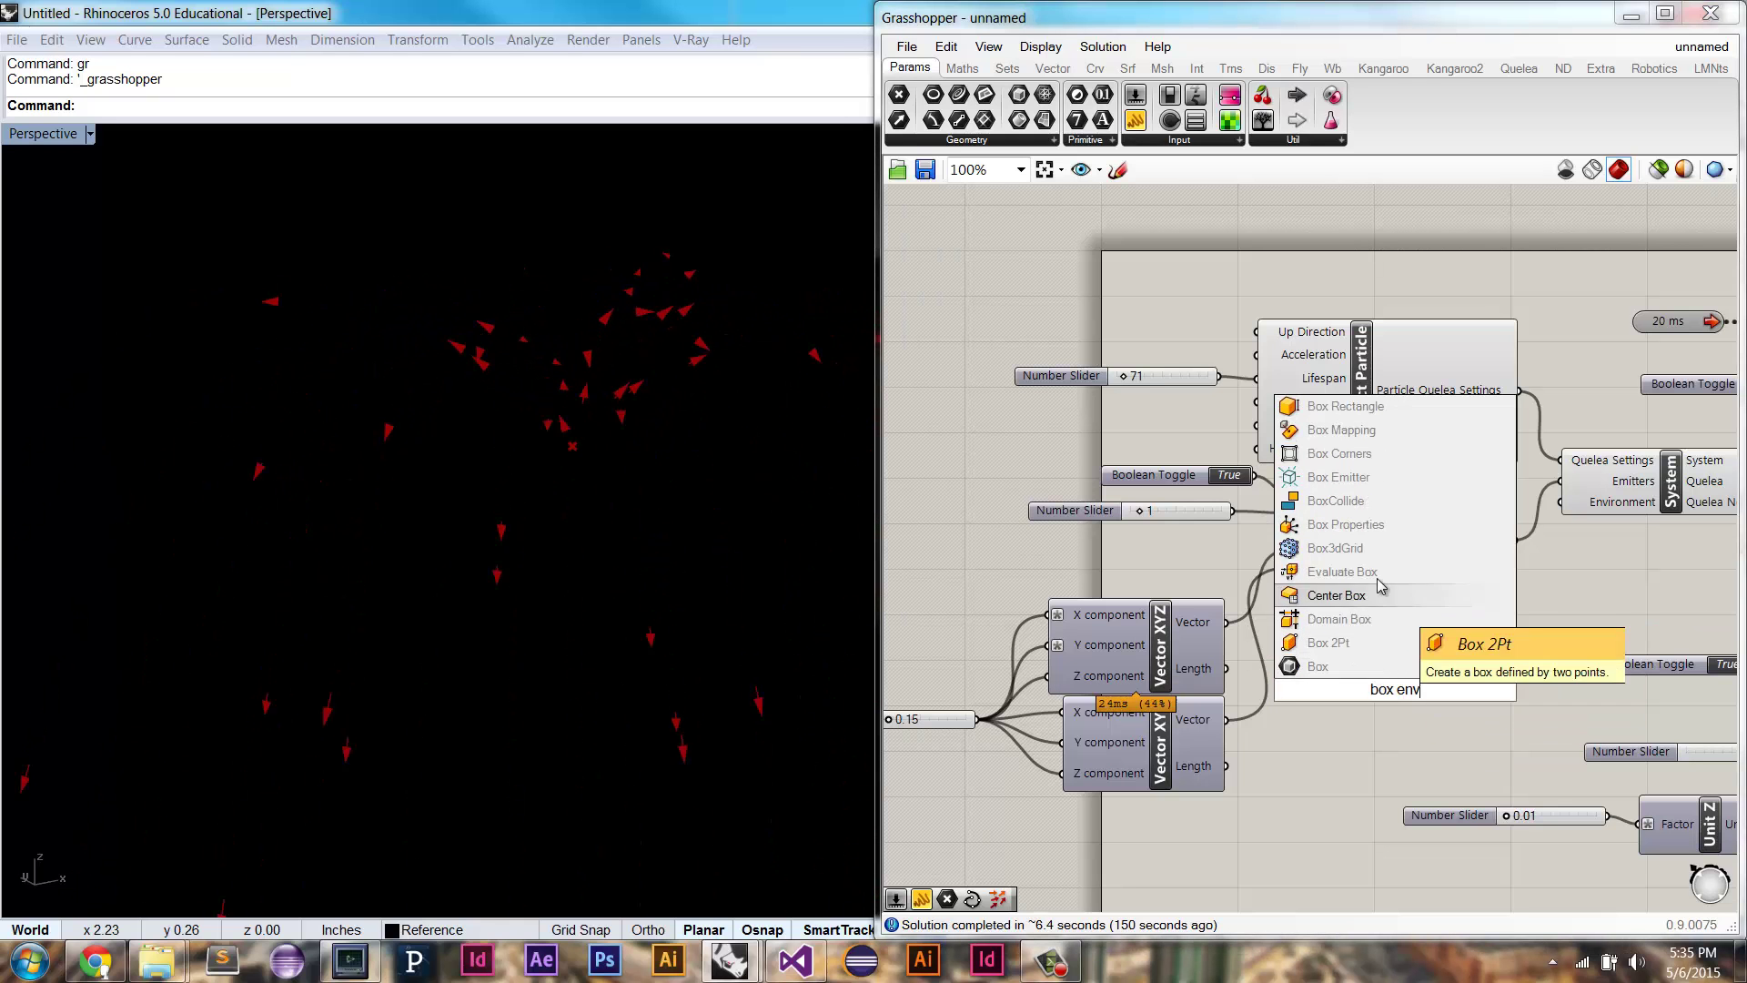
click(1408, 477)
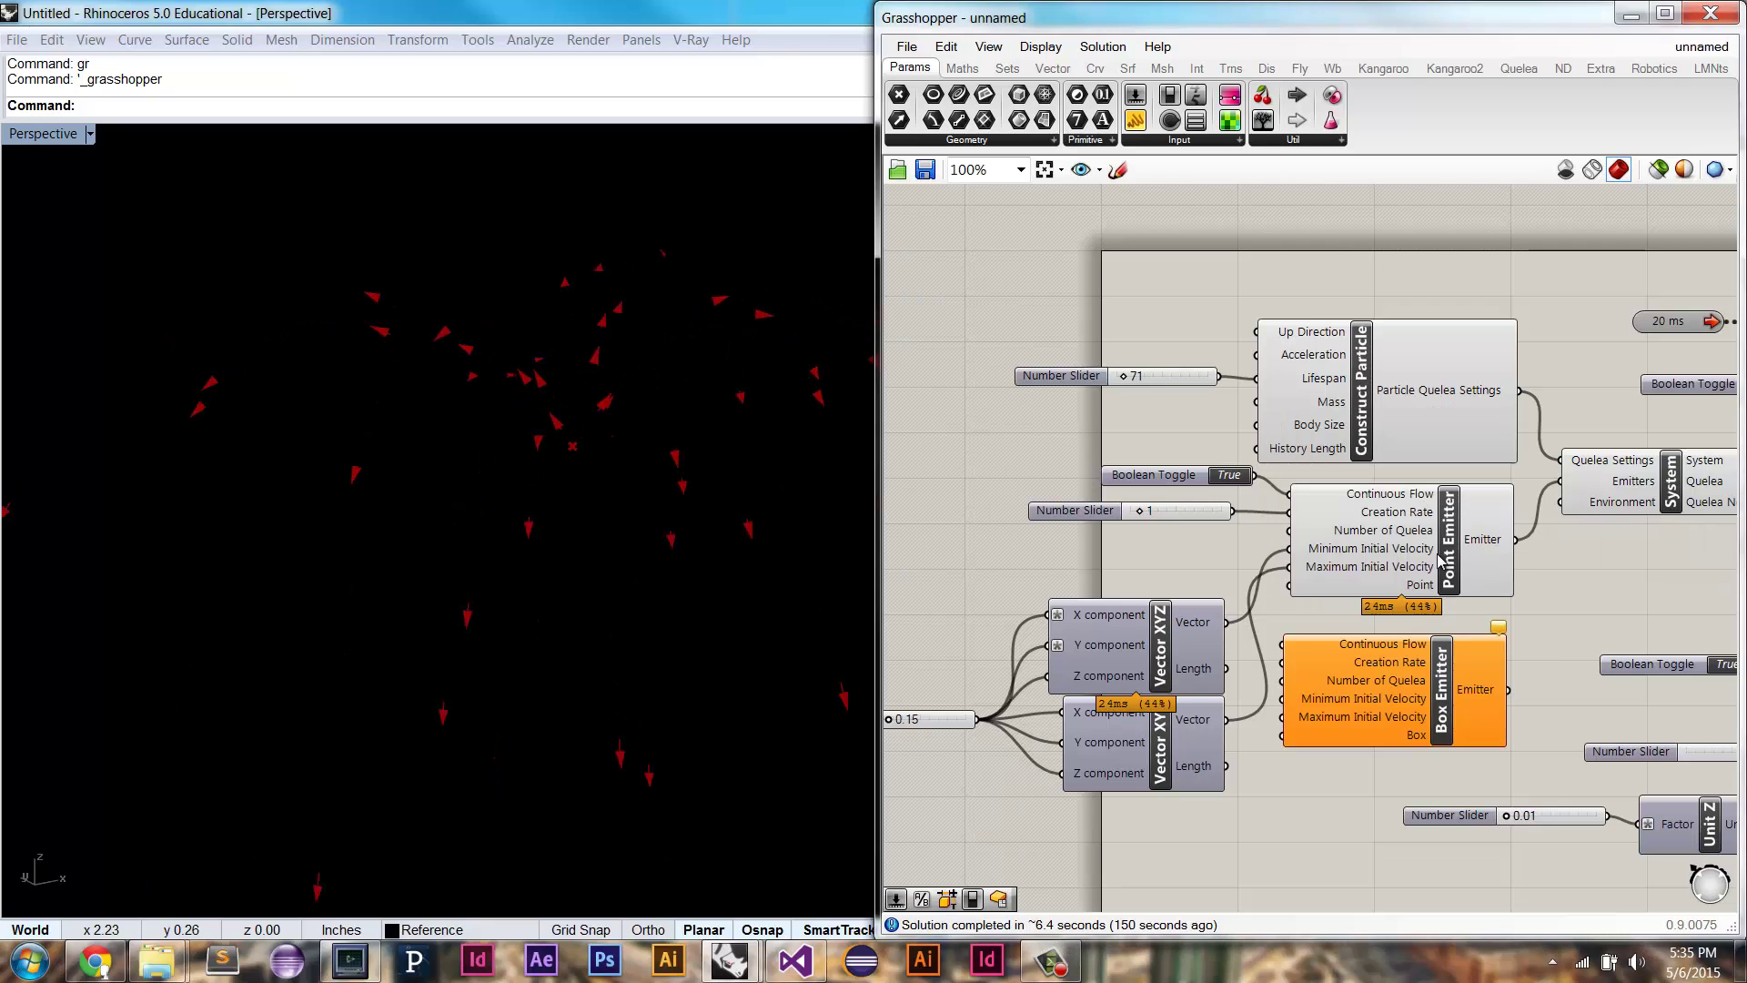
Step: Add an Axis Aligned Box Environment component and place it in the free space below the Unit Z slider
double_click(1451, 687)
text(environ)
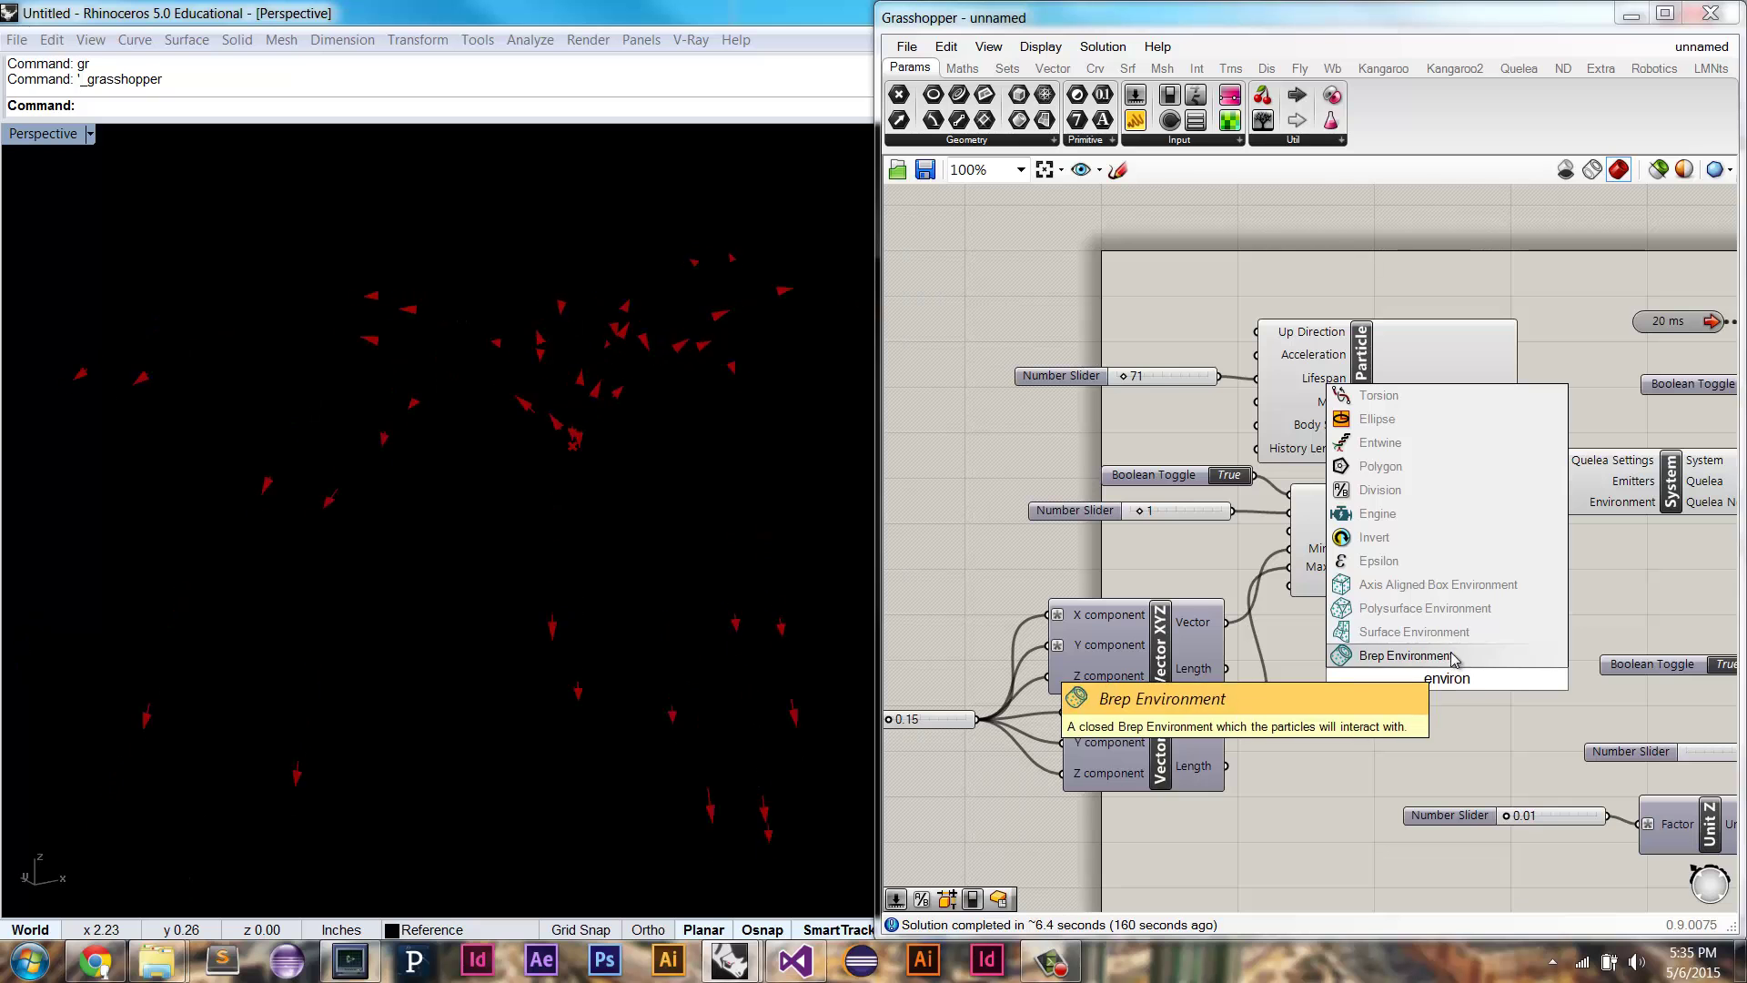
click(1449, 585)
right_drag(1450, 701, 1380, 646)
drag(1380, 646, 1352, 817)
right_drag(1259, 839, 1297, 763)
drag(1354, 635, 1408, 724)
right_drag(1409, 723, 1408, 628)
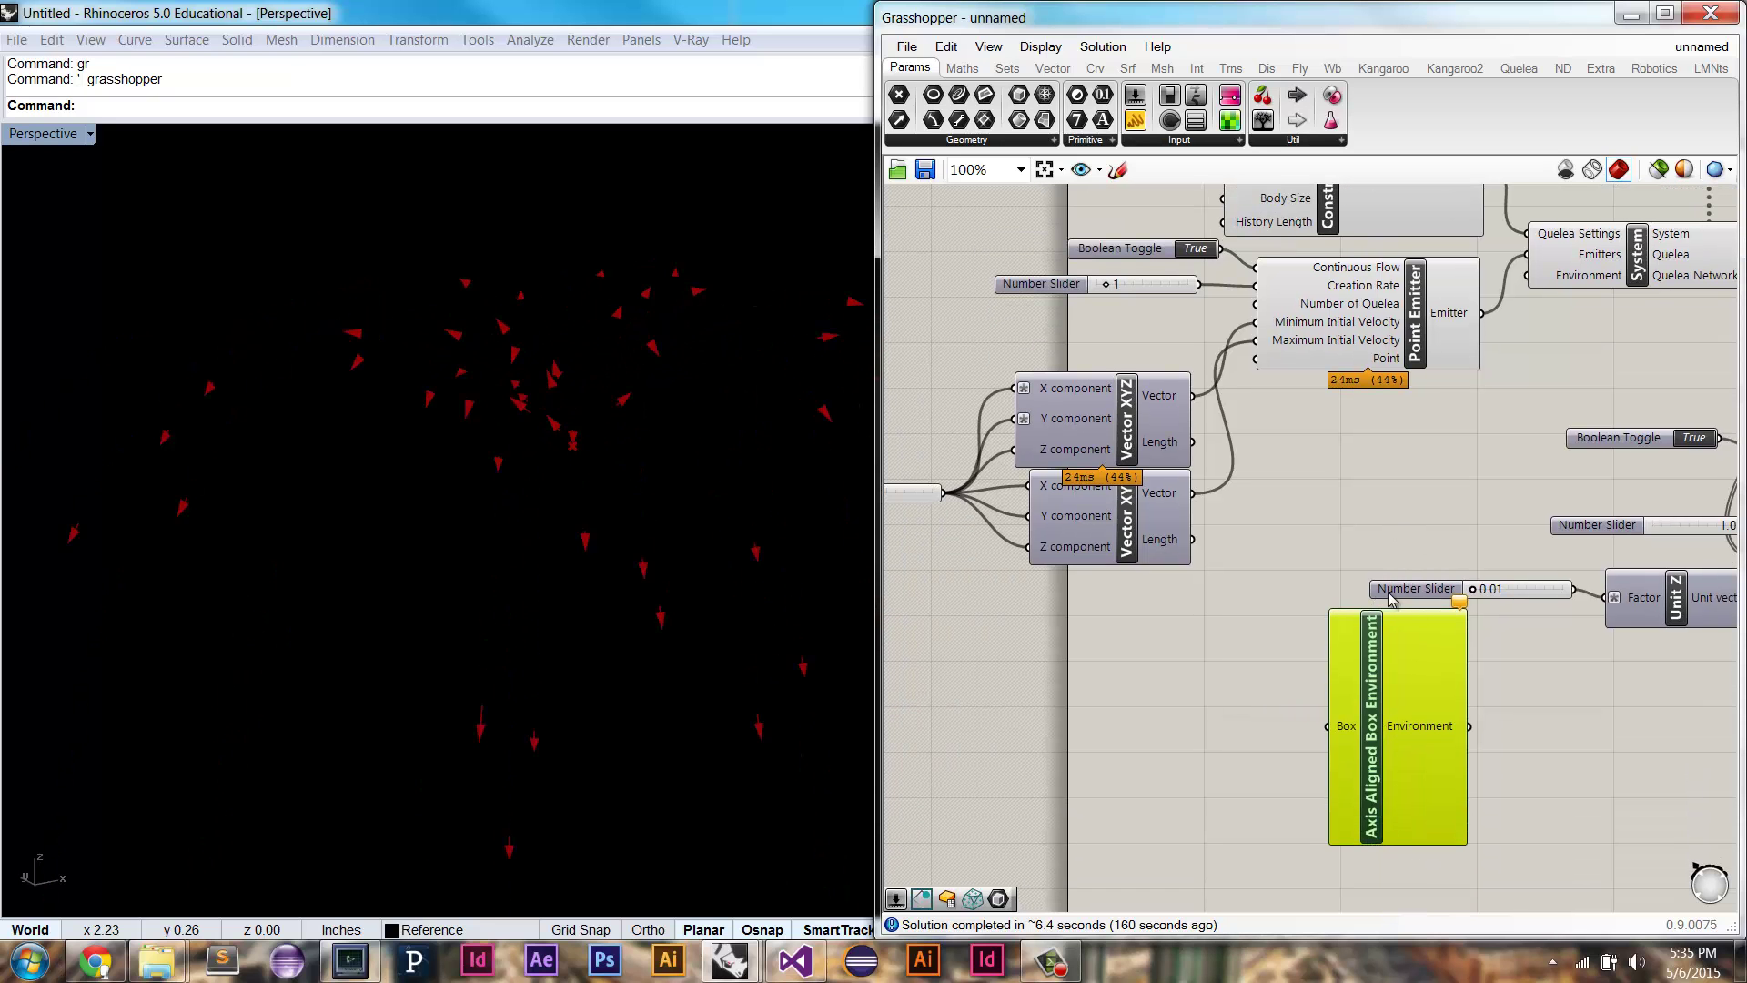
Step: Add a Center Box, connect it to the Axis Aligned Box Environment, and connect that environment to the System's Environment input
double_click(1252, 723)
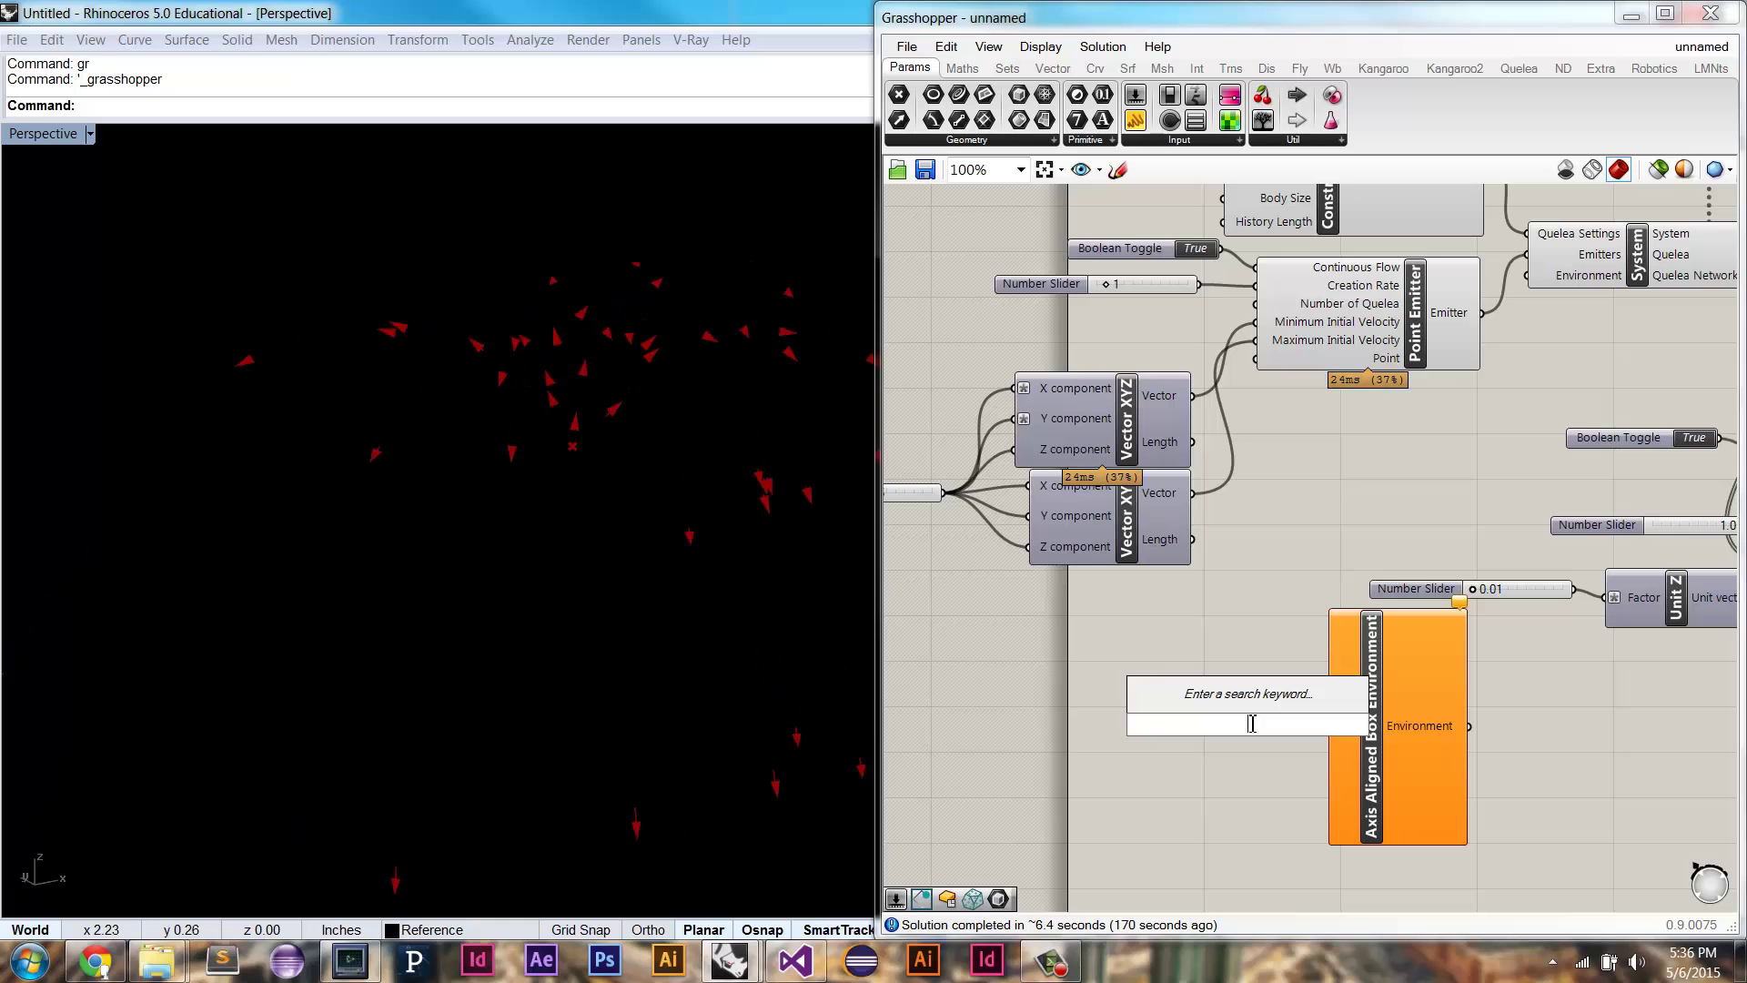
text(box)
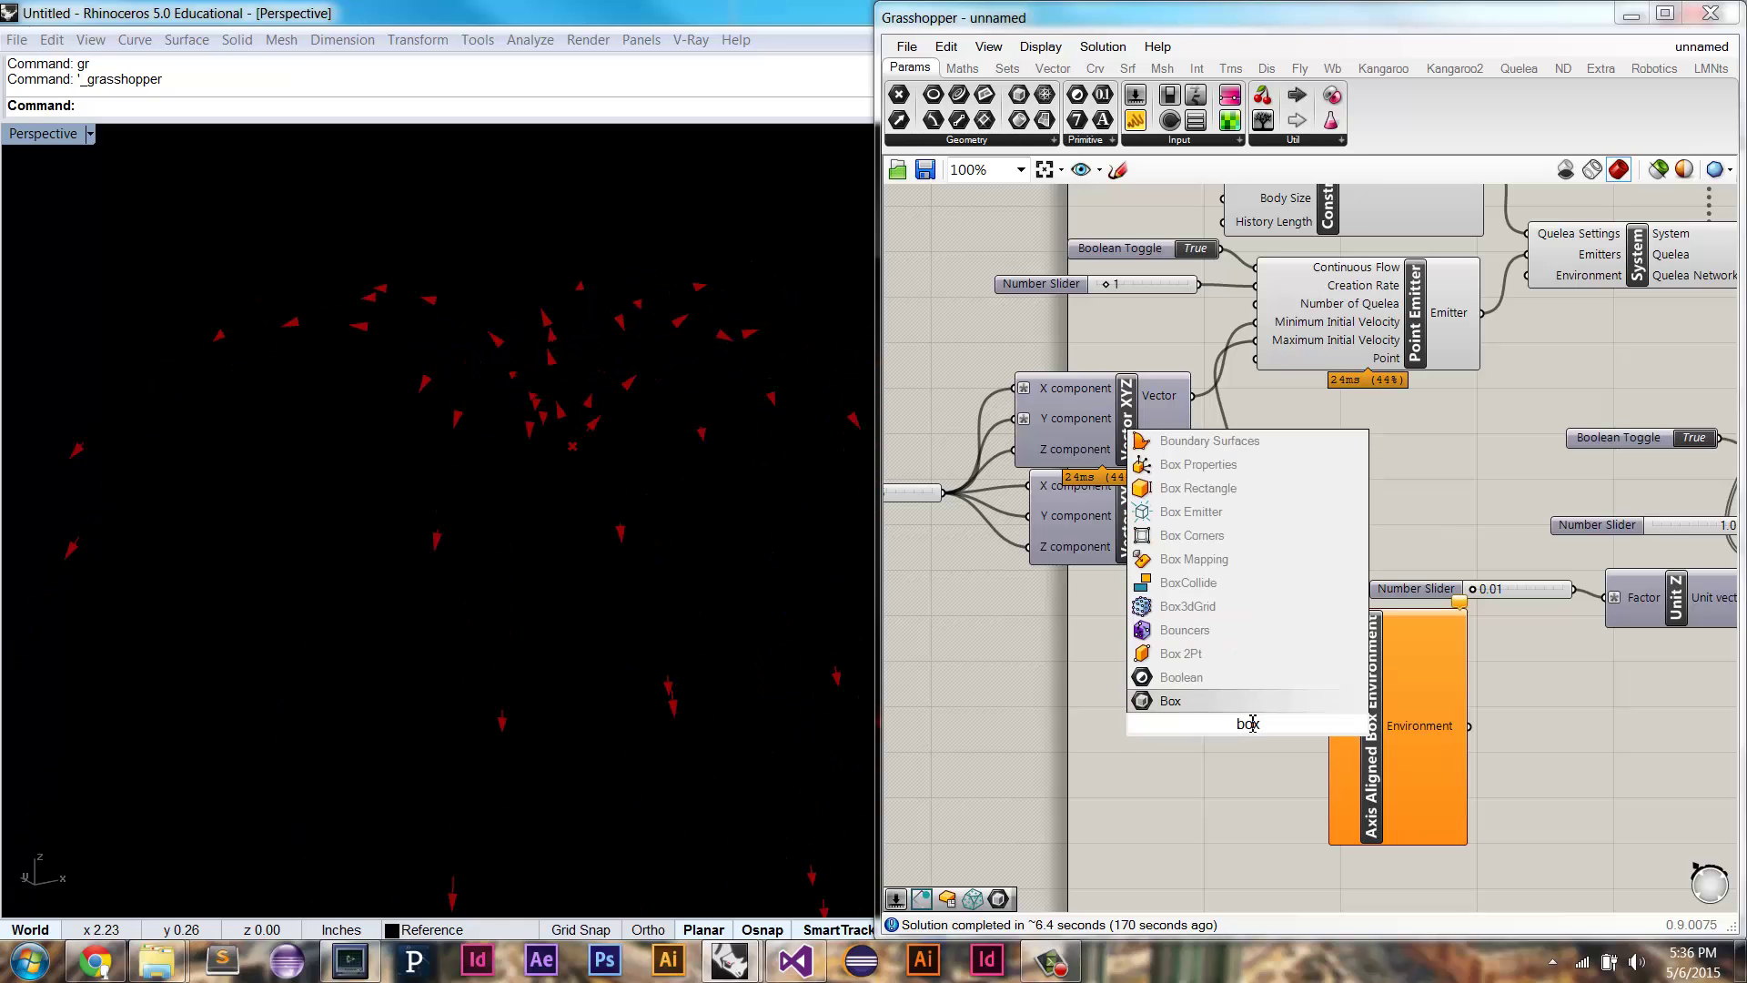
click(1257, 653)
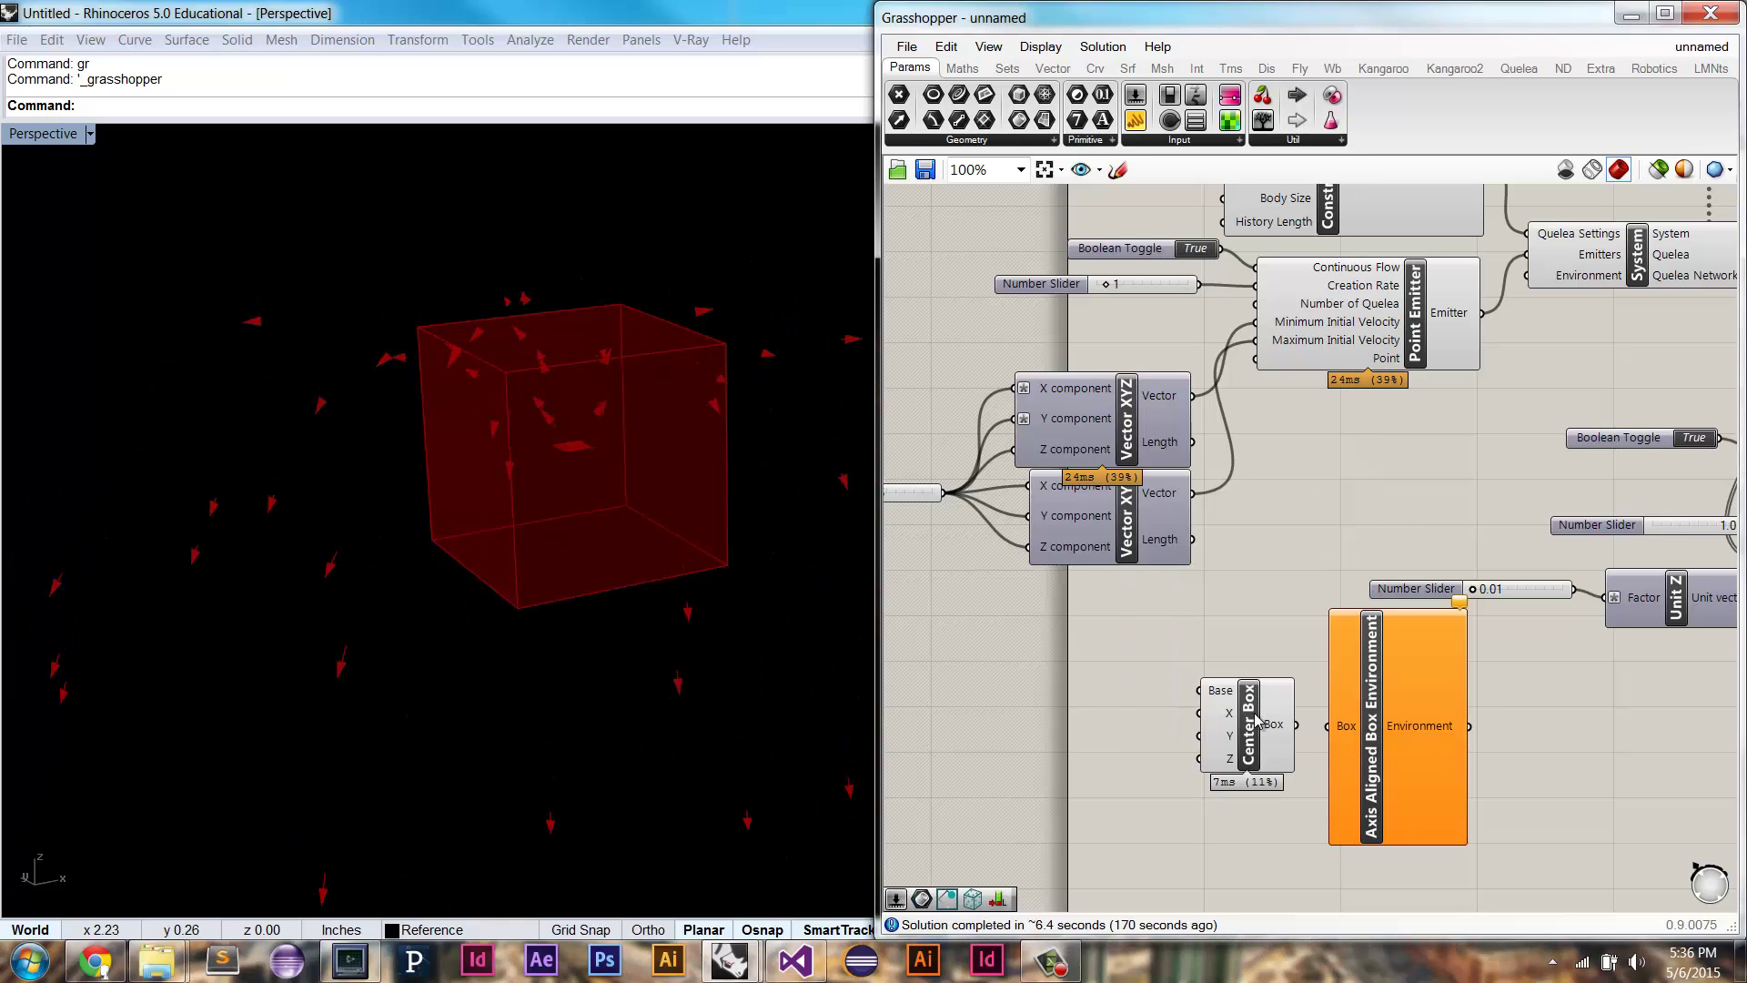
drag(1272, 722, 1327, 725)
drag(1469, 725, 1527, 274)
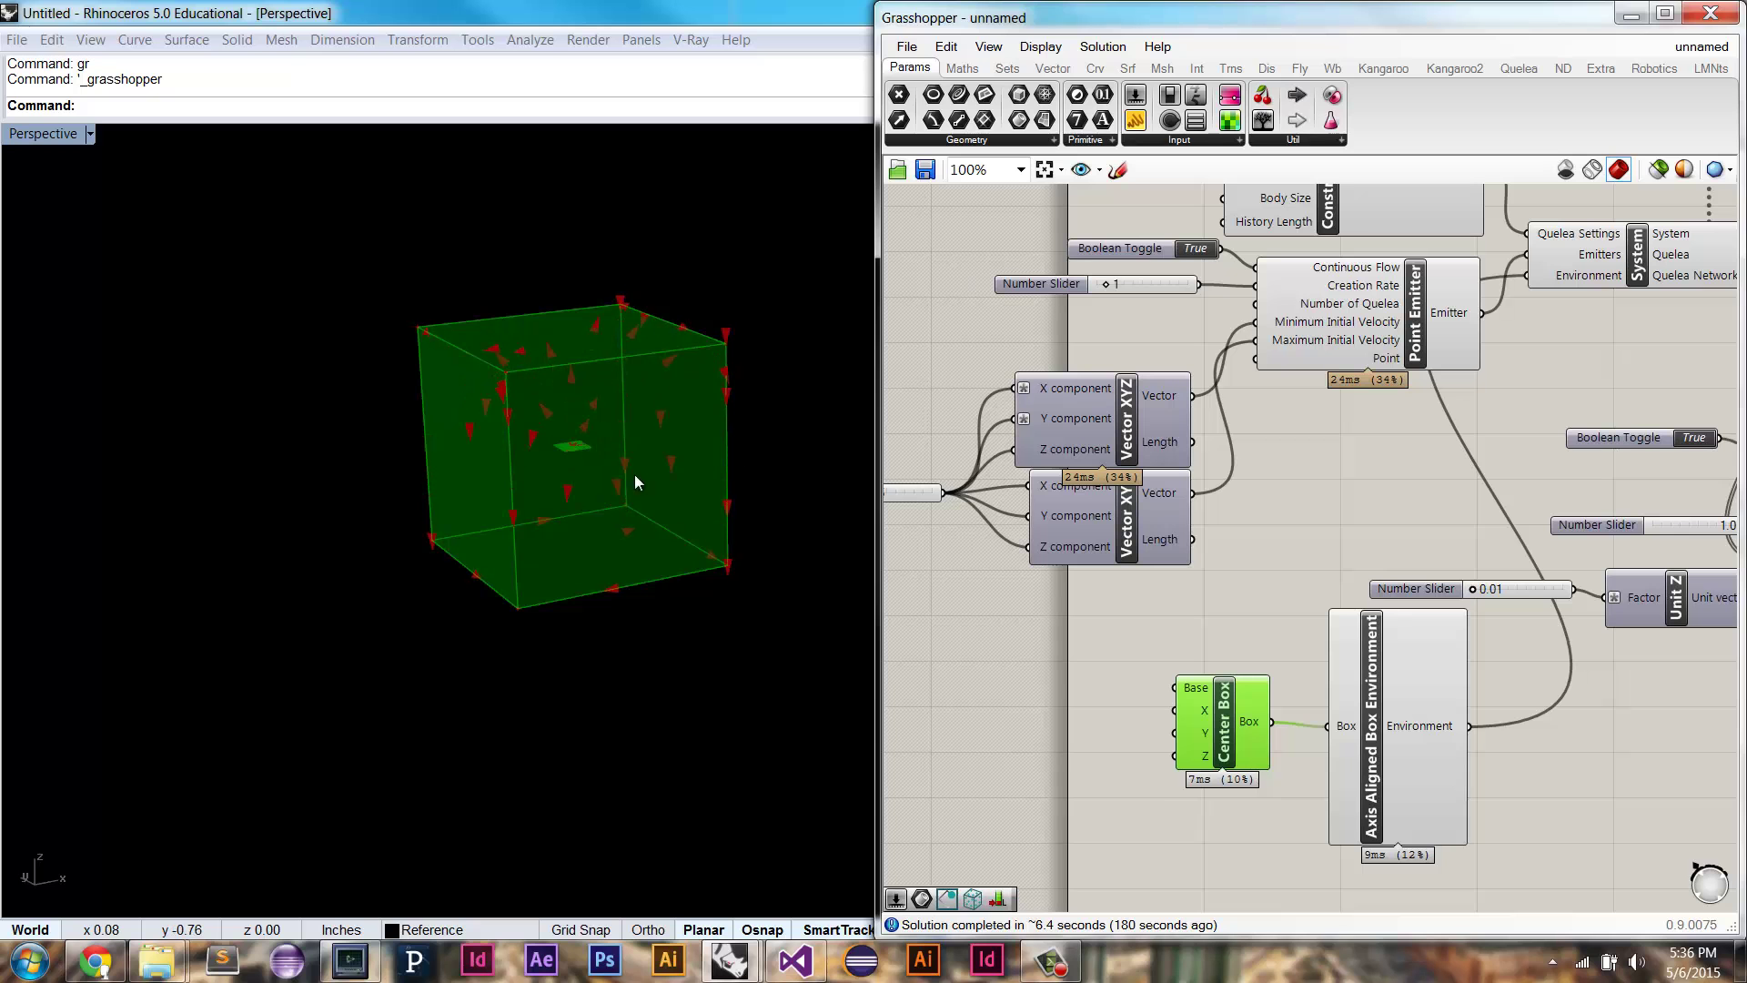
scroll(678, 437, up, 5)
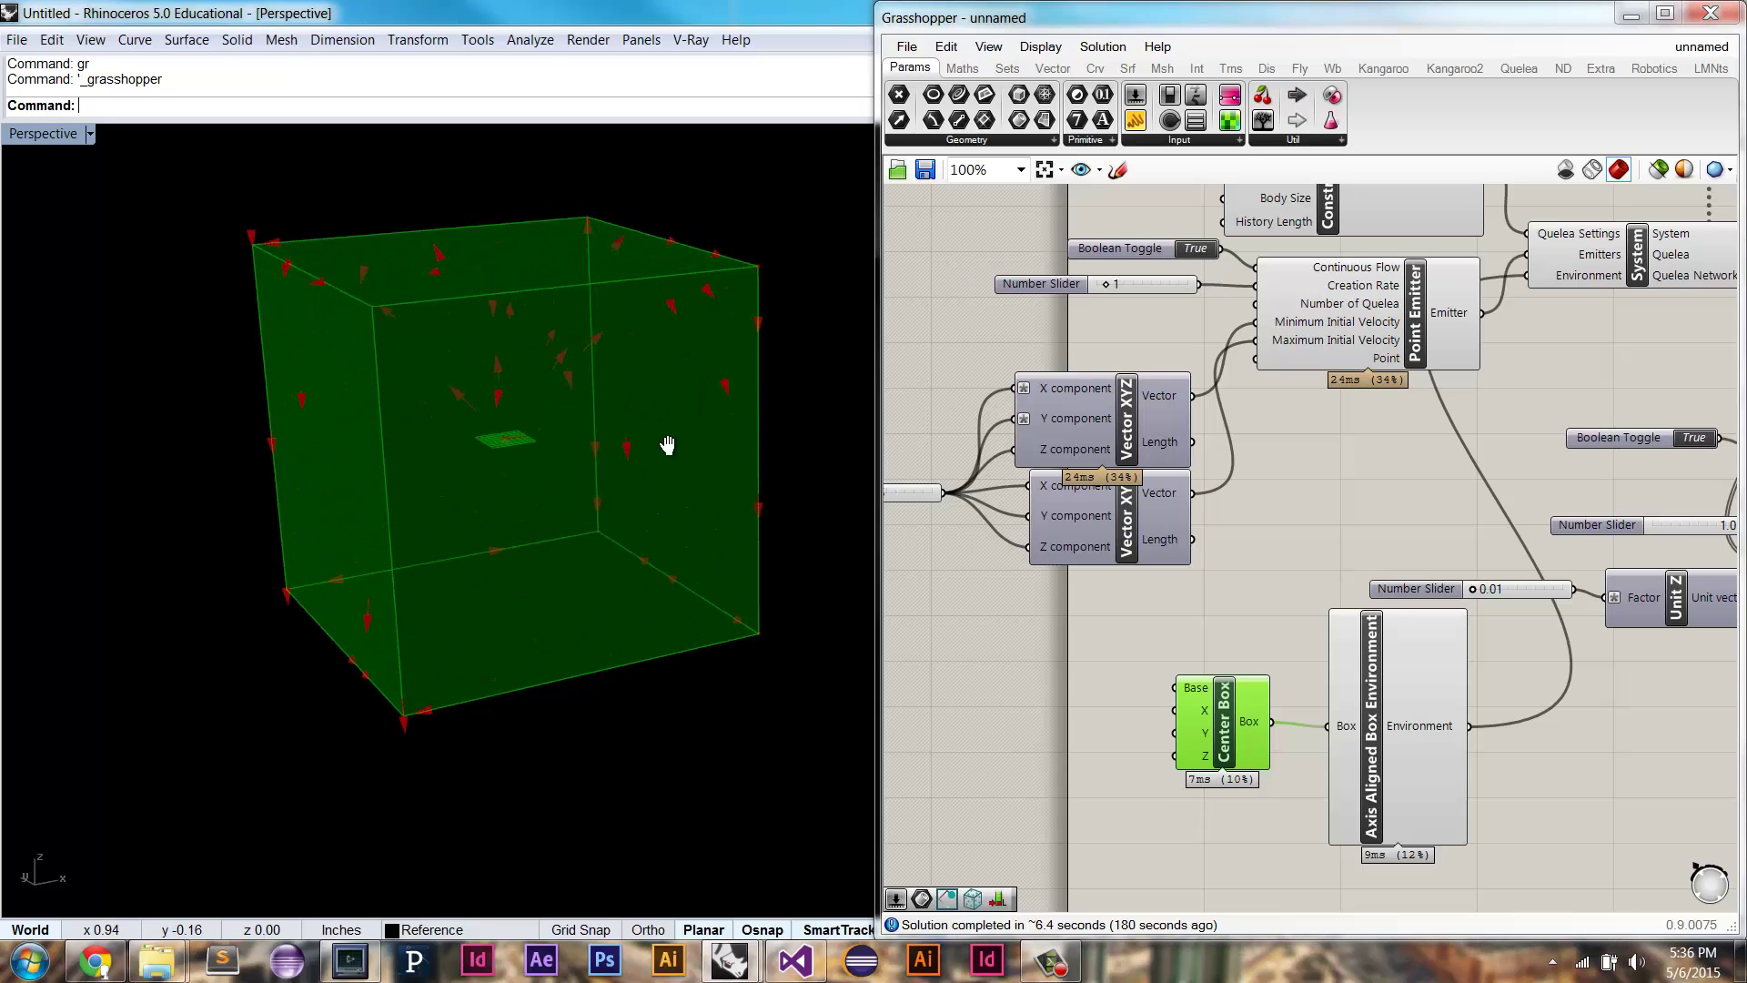
click(1435, 492)
mouse_move(646, 540)
right_down()
mouse_move(663, 538)
mouse_move(597, 554)
mouse_move(741, 518)
mouse_move(603, 567)
mouse_move(627, 529)
right_up()
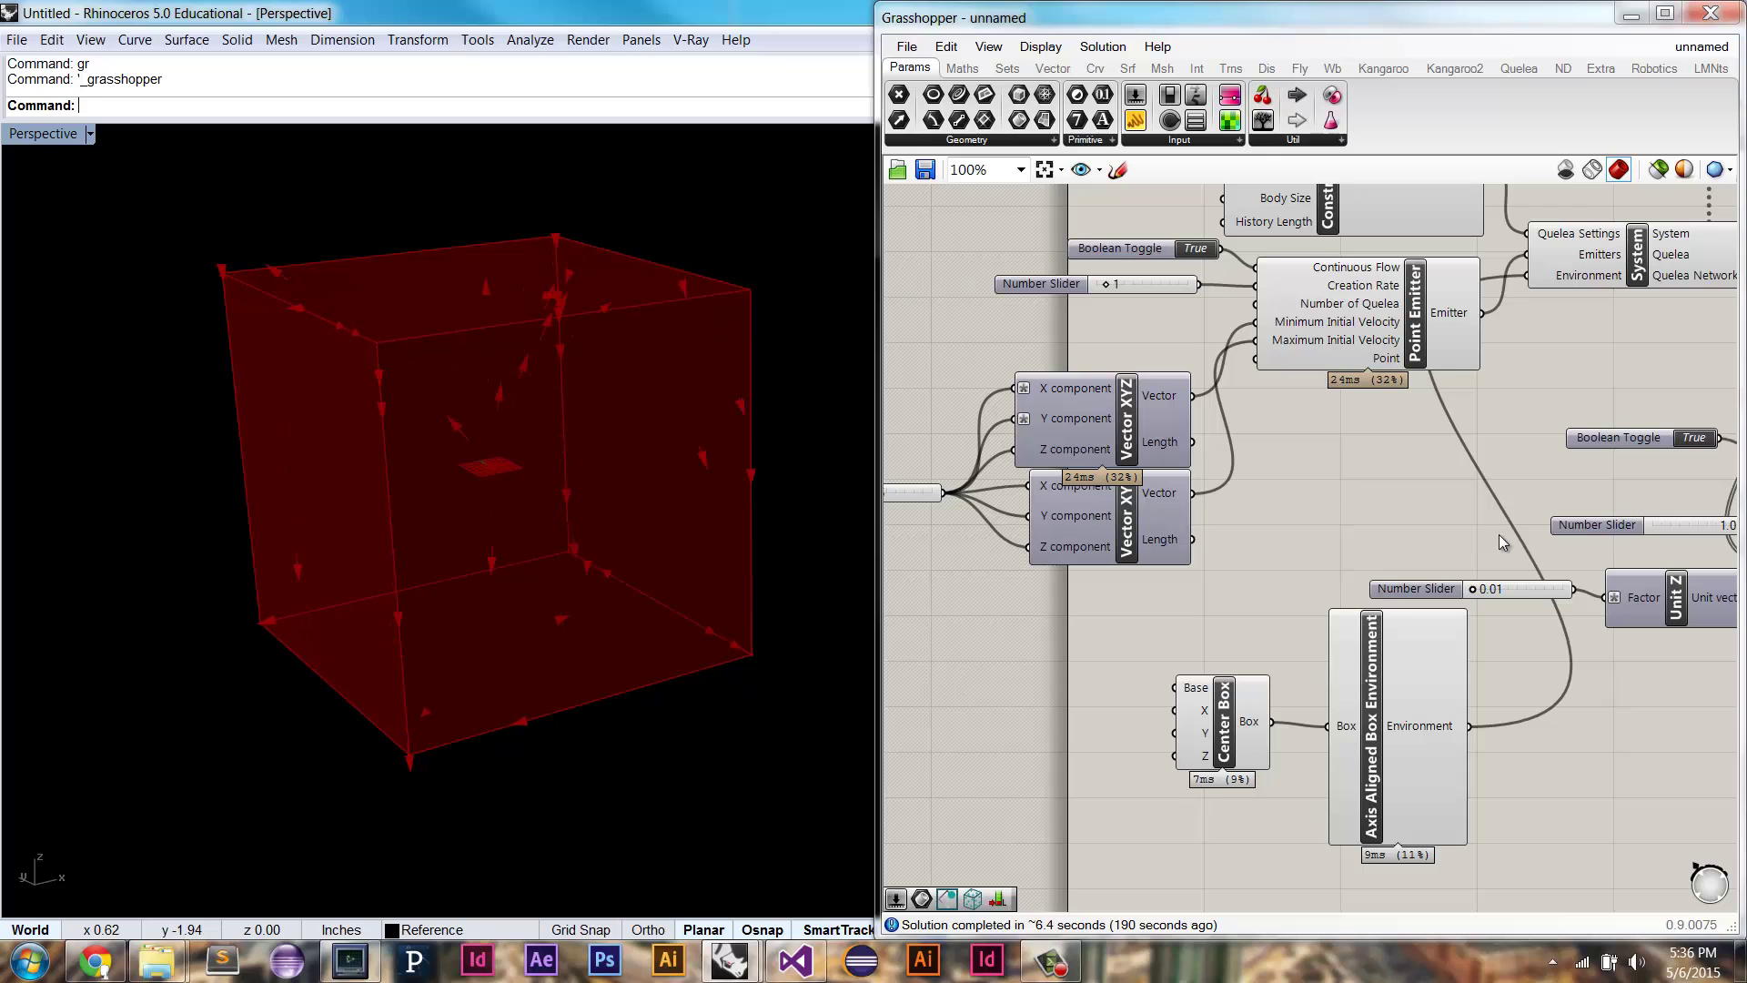
Step: Add a Bounce Contain Behavior component below Apply Custom Force and connect the System's Quelea and the Axis Aligned Box Environment to it
right_drag(1431, 514, 1129, 475)
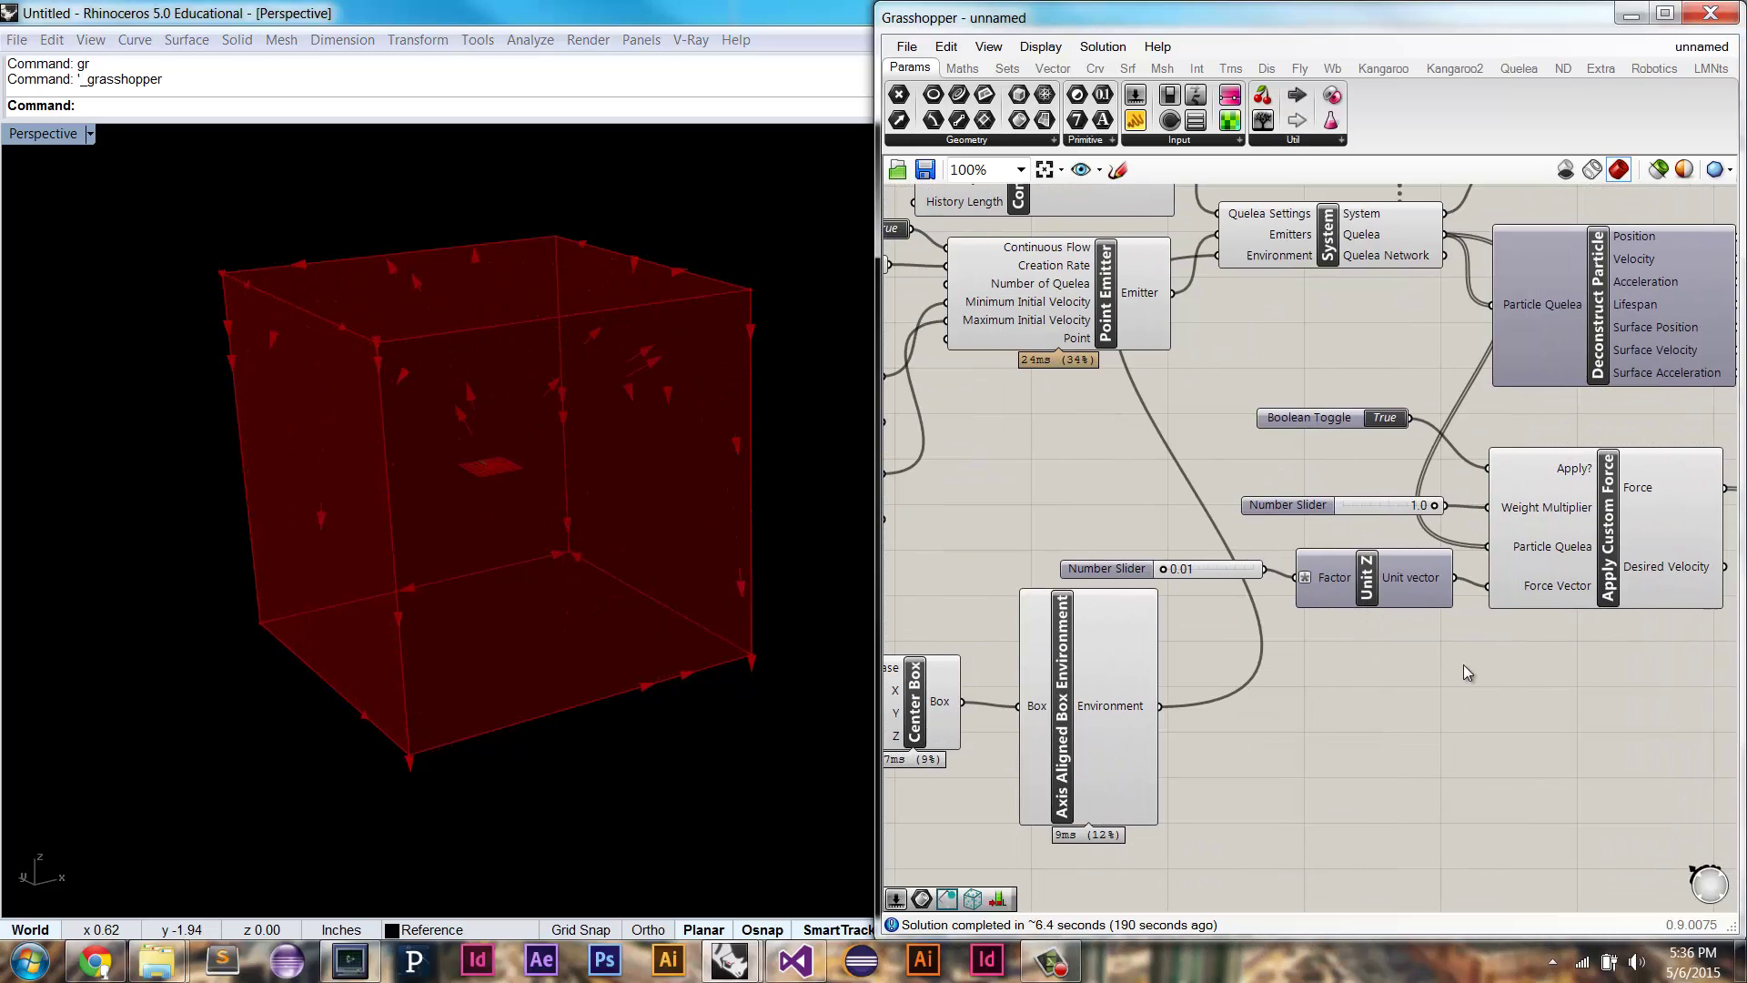
right_drag(1486, 637, 1425, 644)
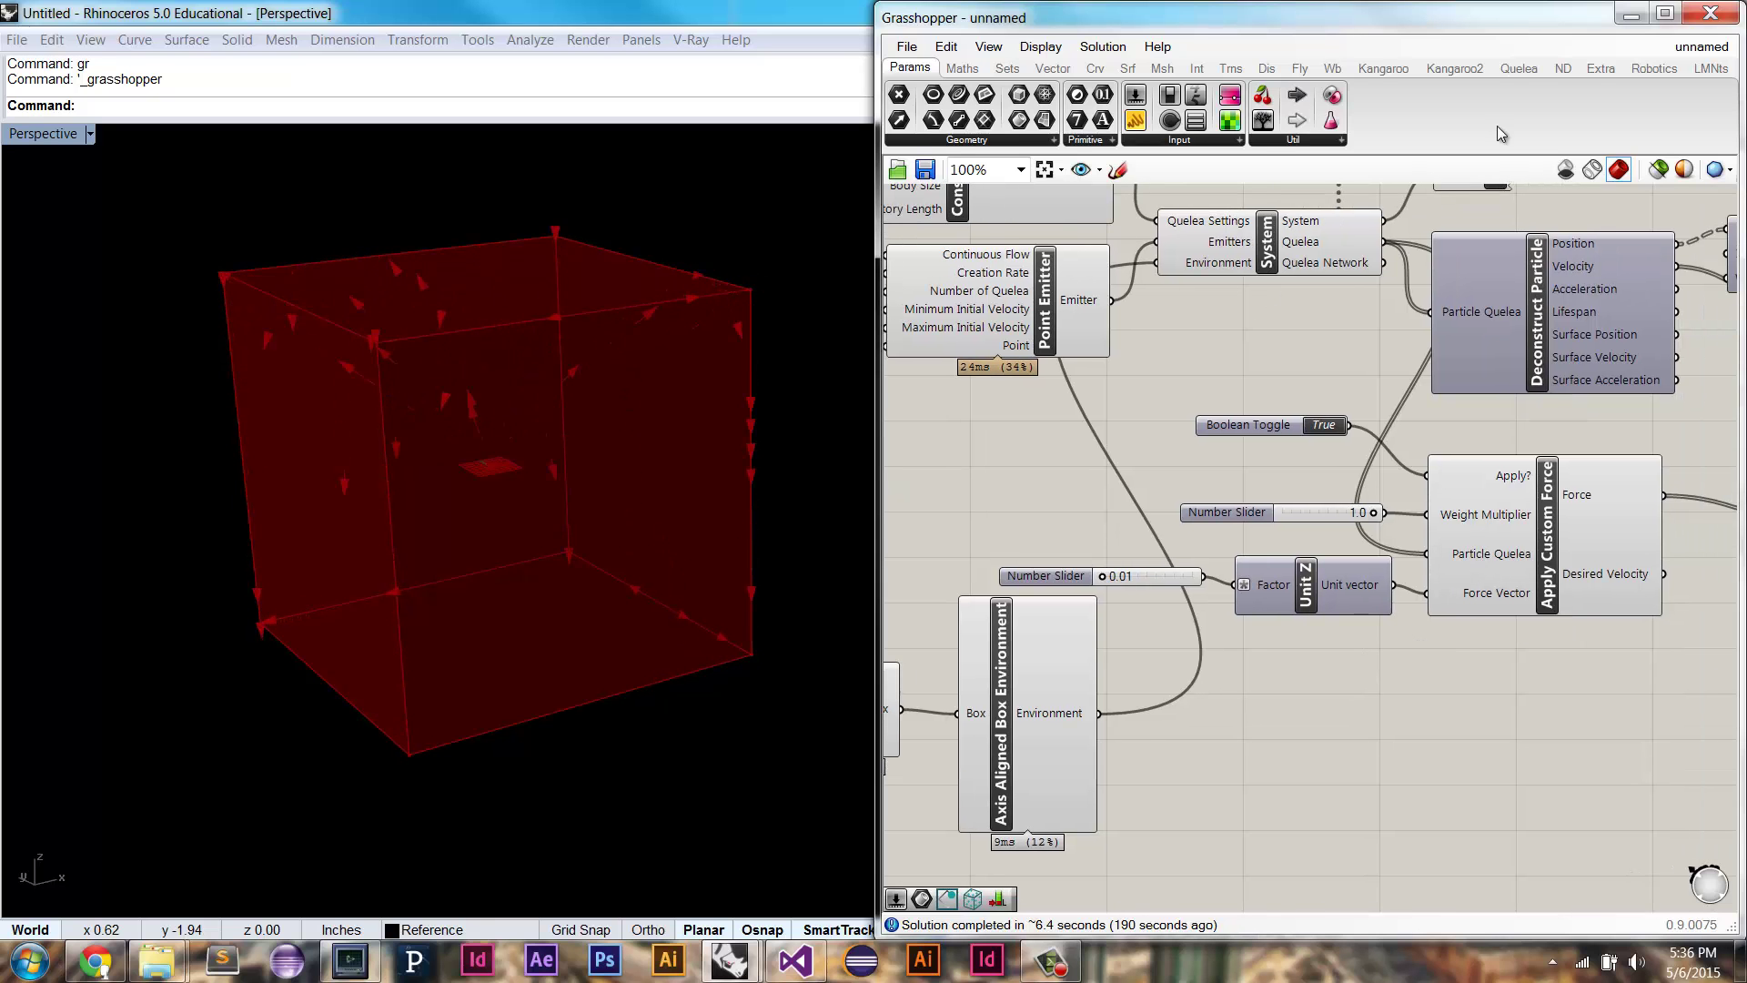
click(1518, 70)
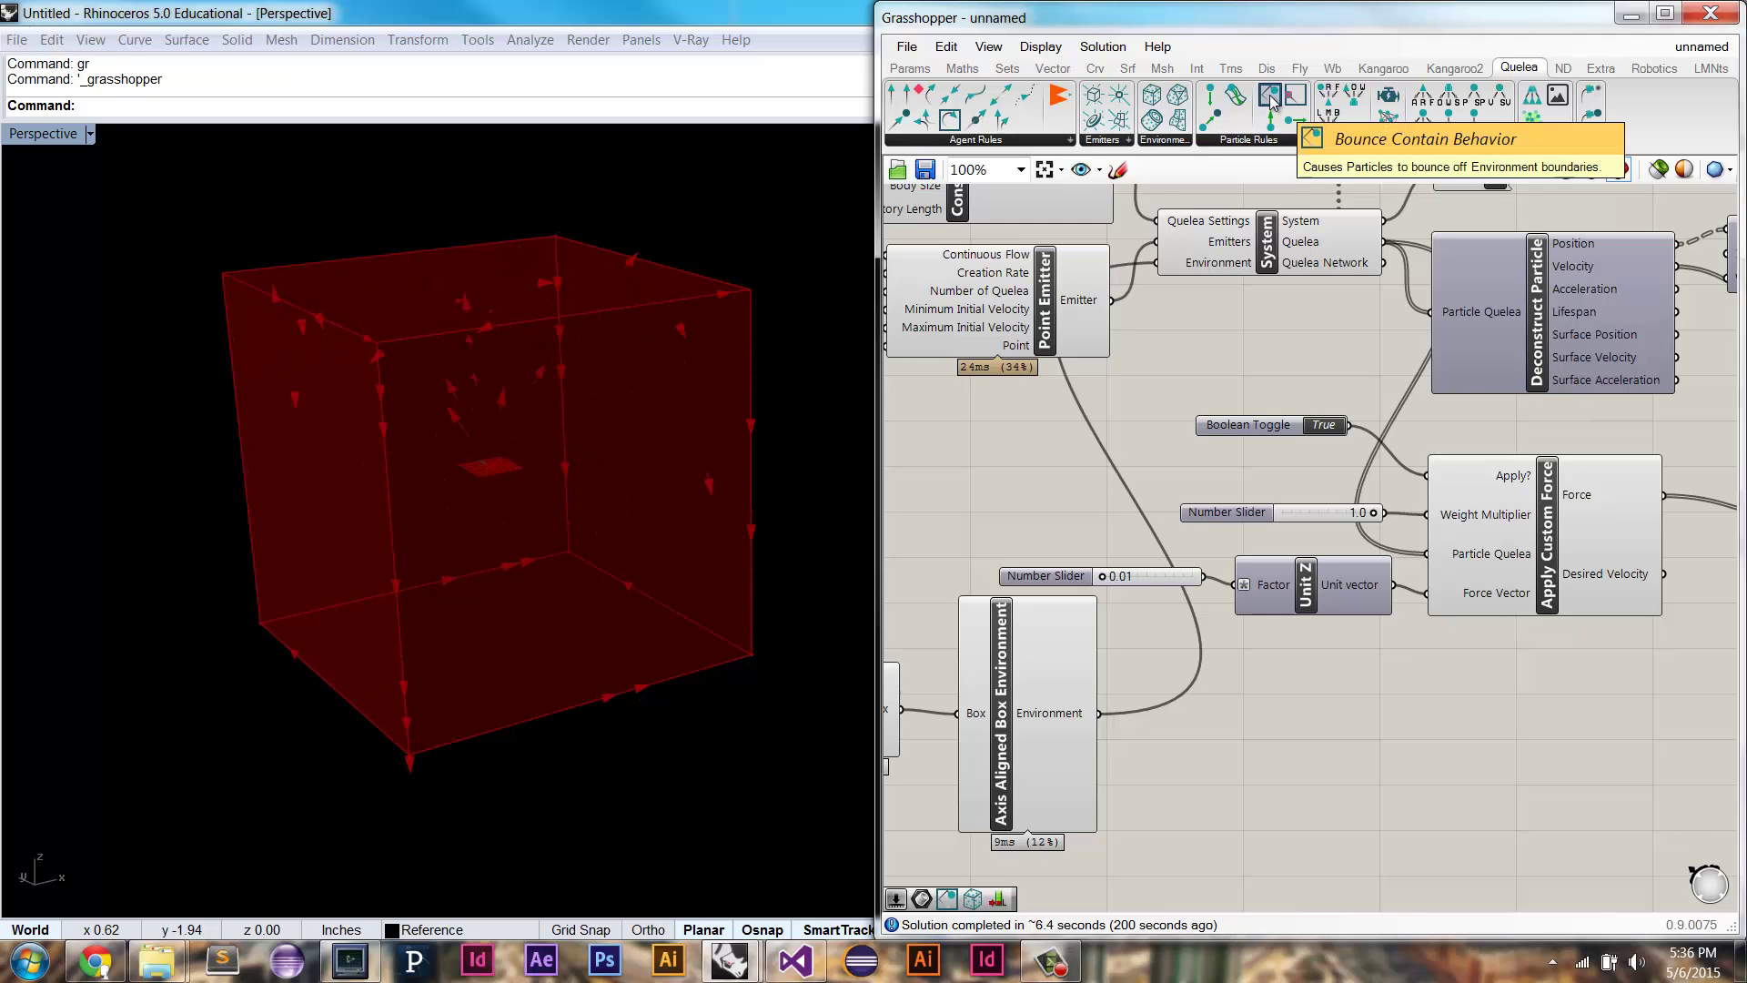
drag(1271, 96, 1399, 346)
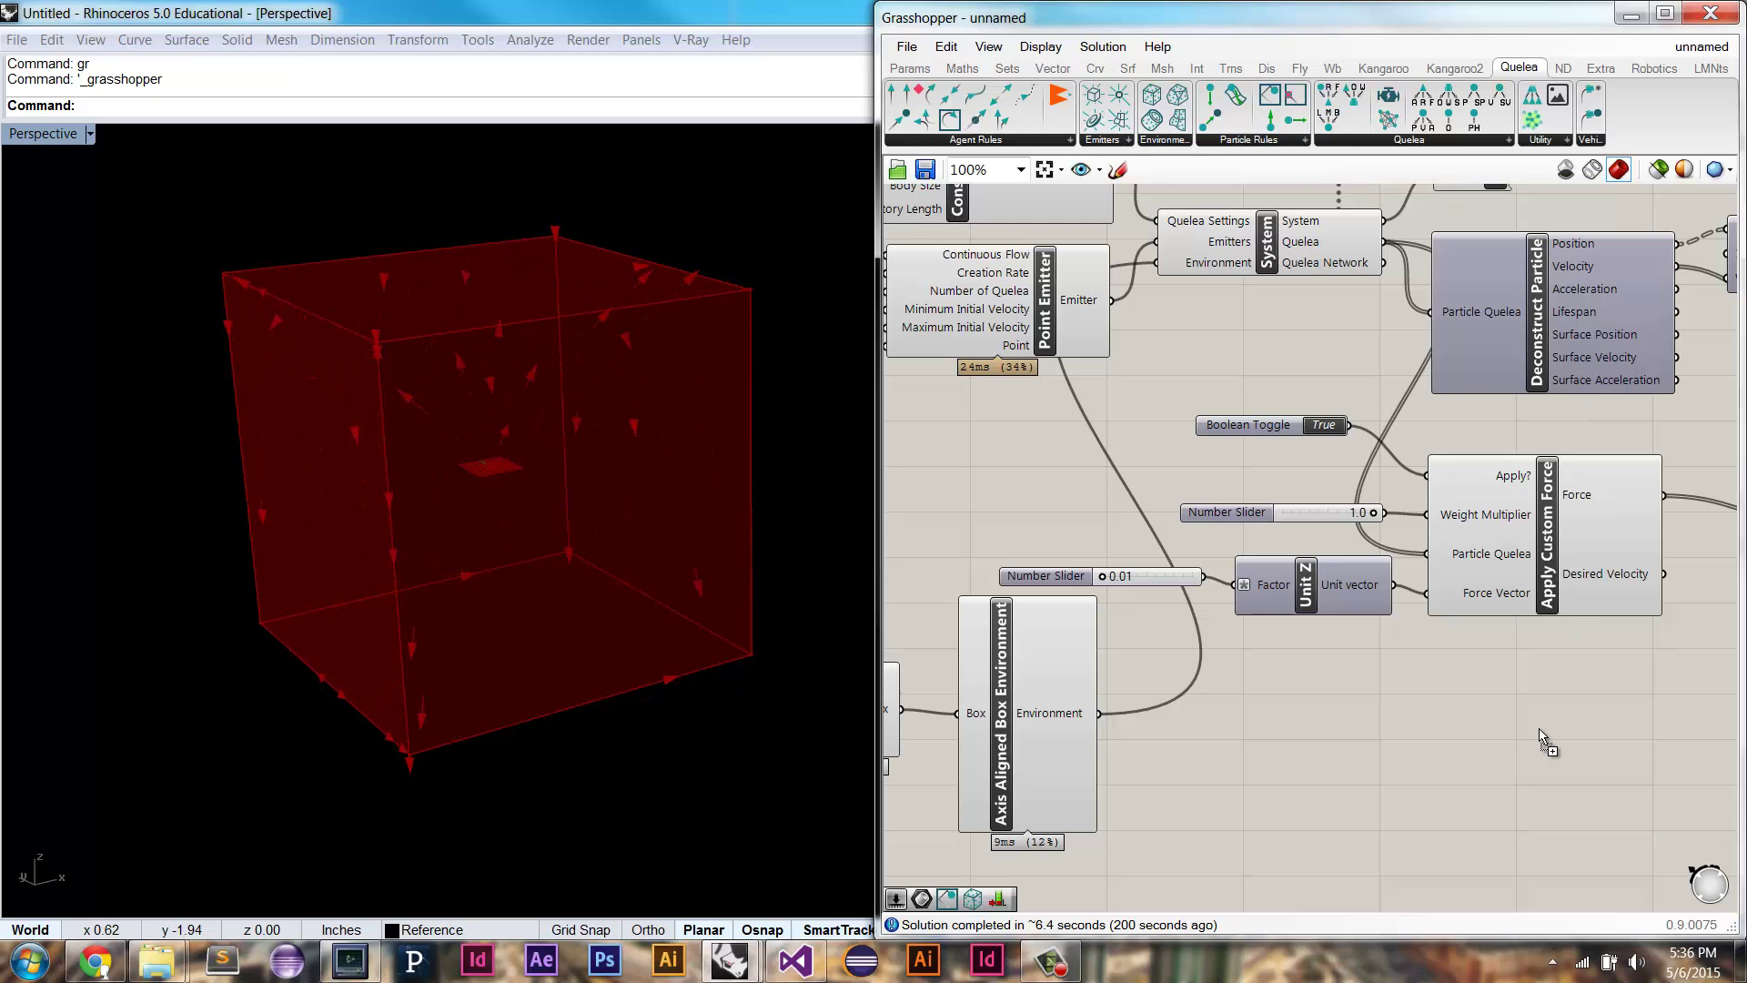
drag(1545, 741, 1545, 742)
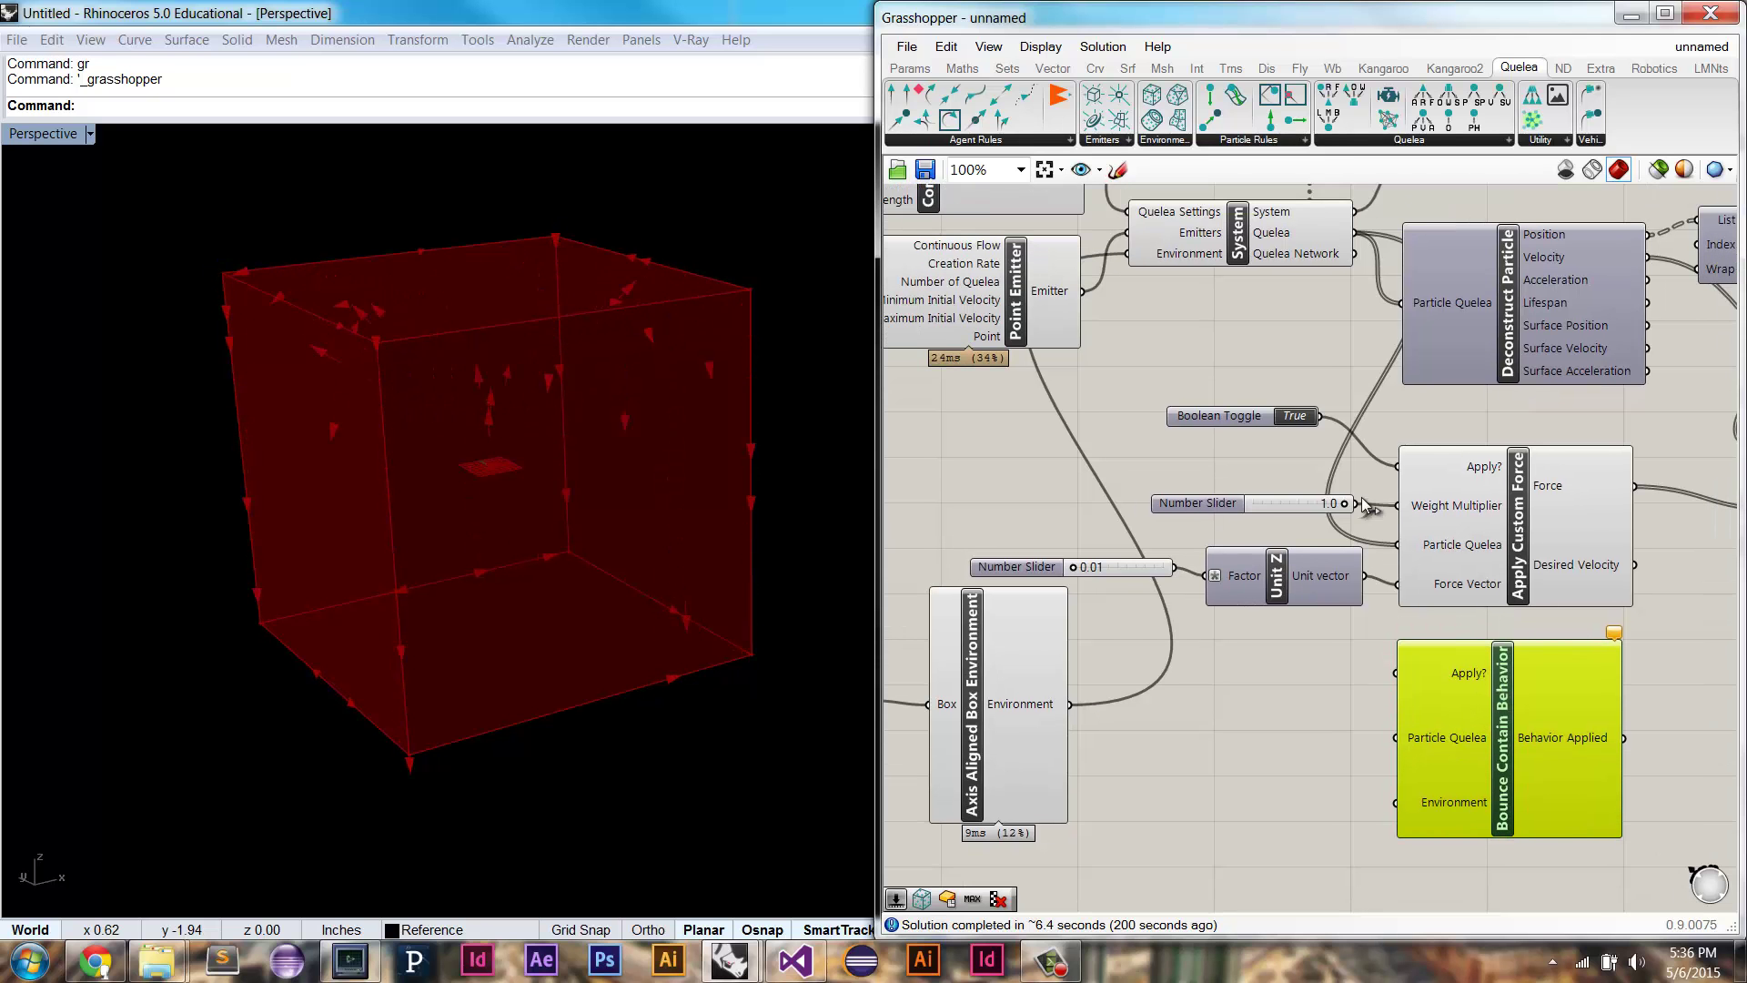
drag(1384, 619, 1387, 735)
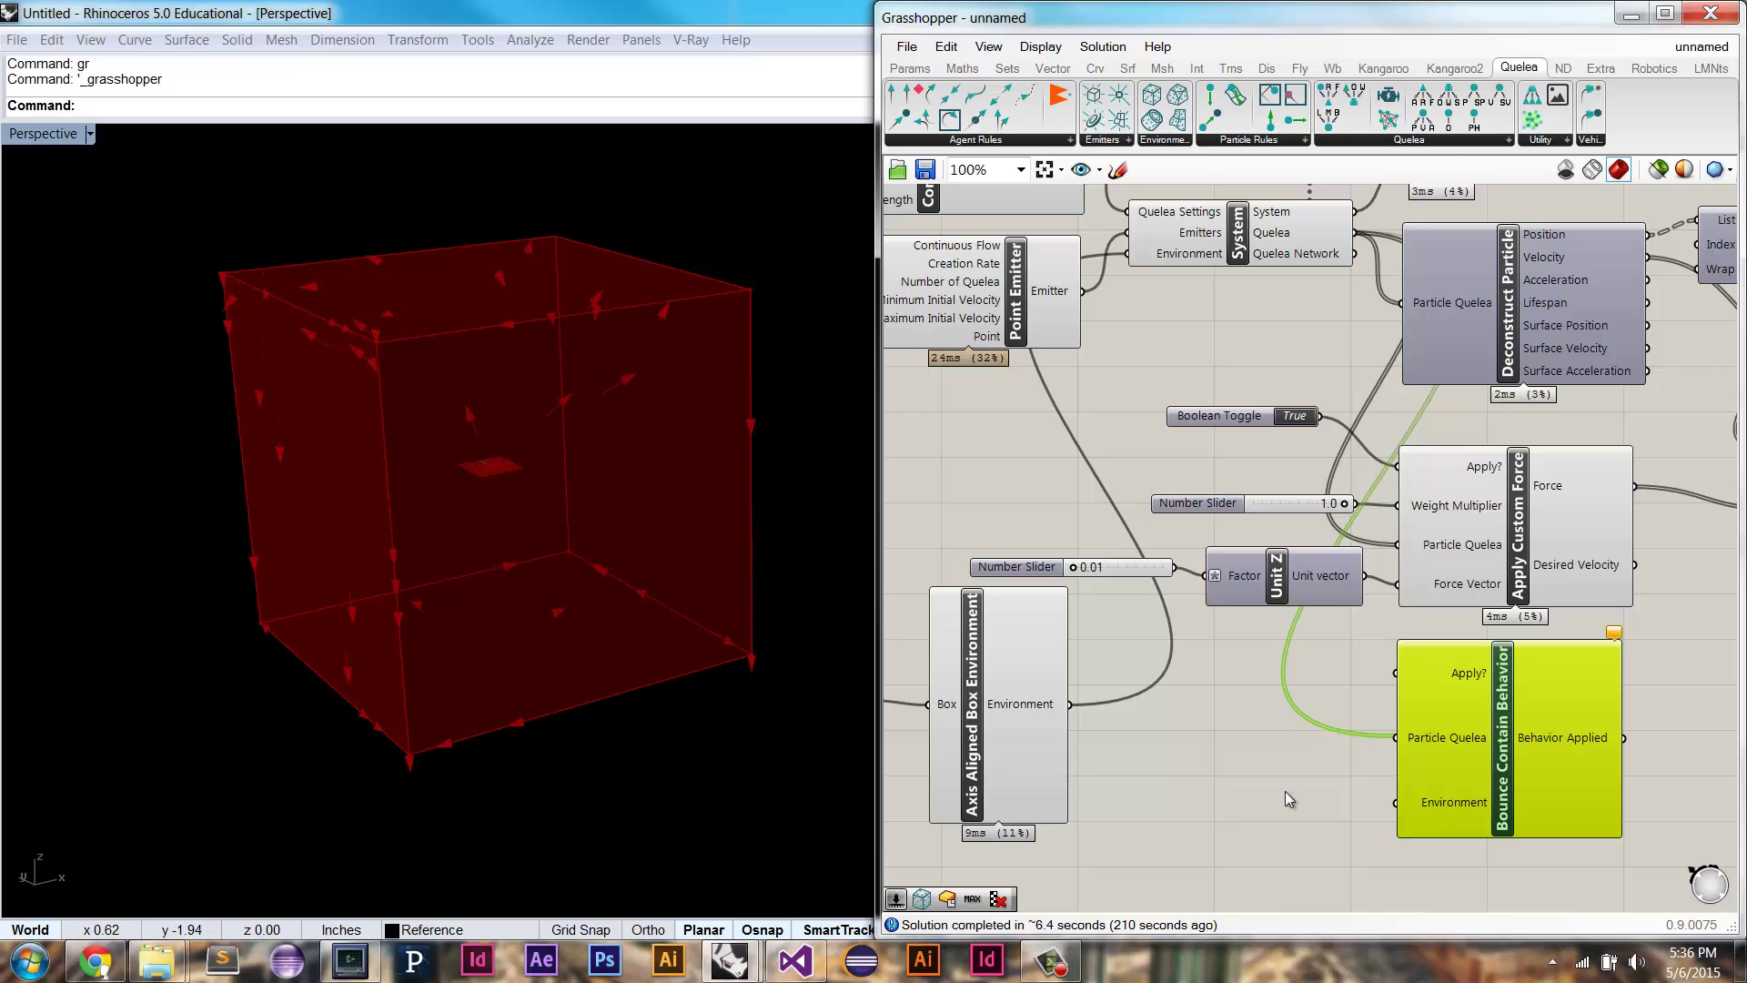
drag(1365, 805, 1398, 807)
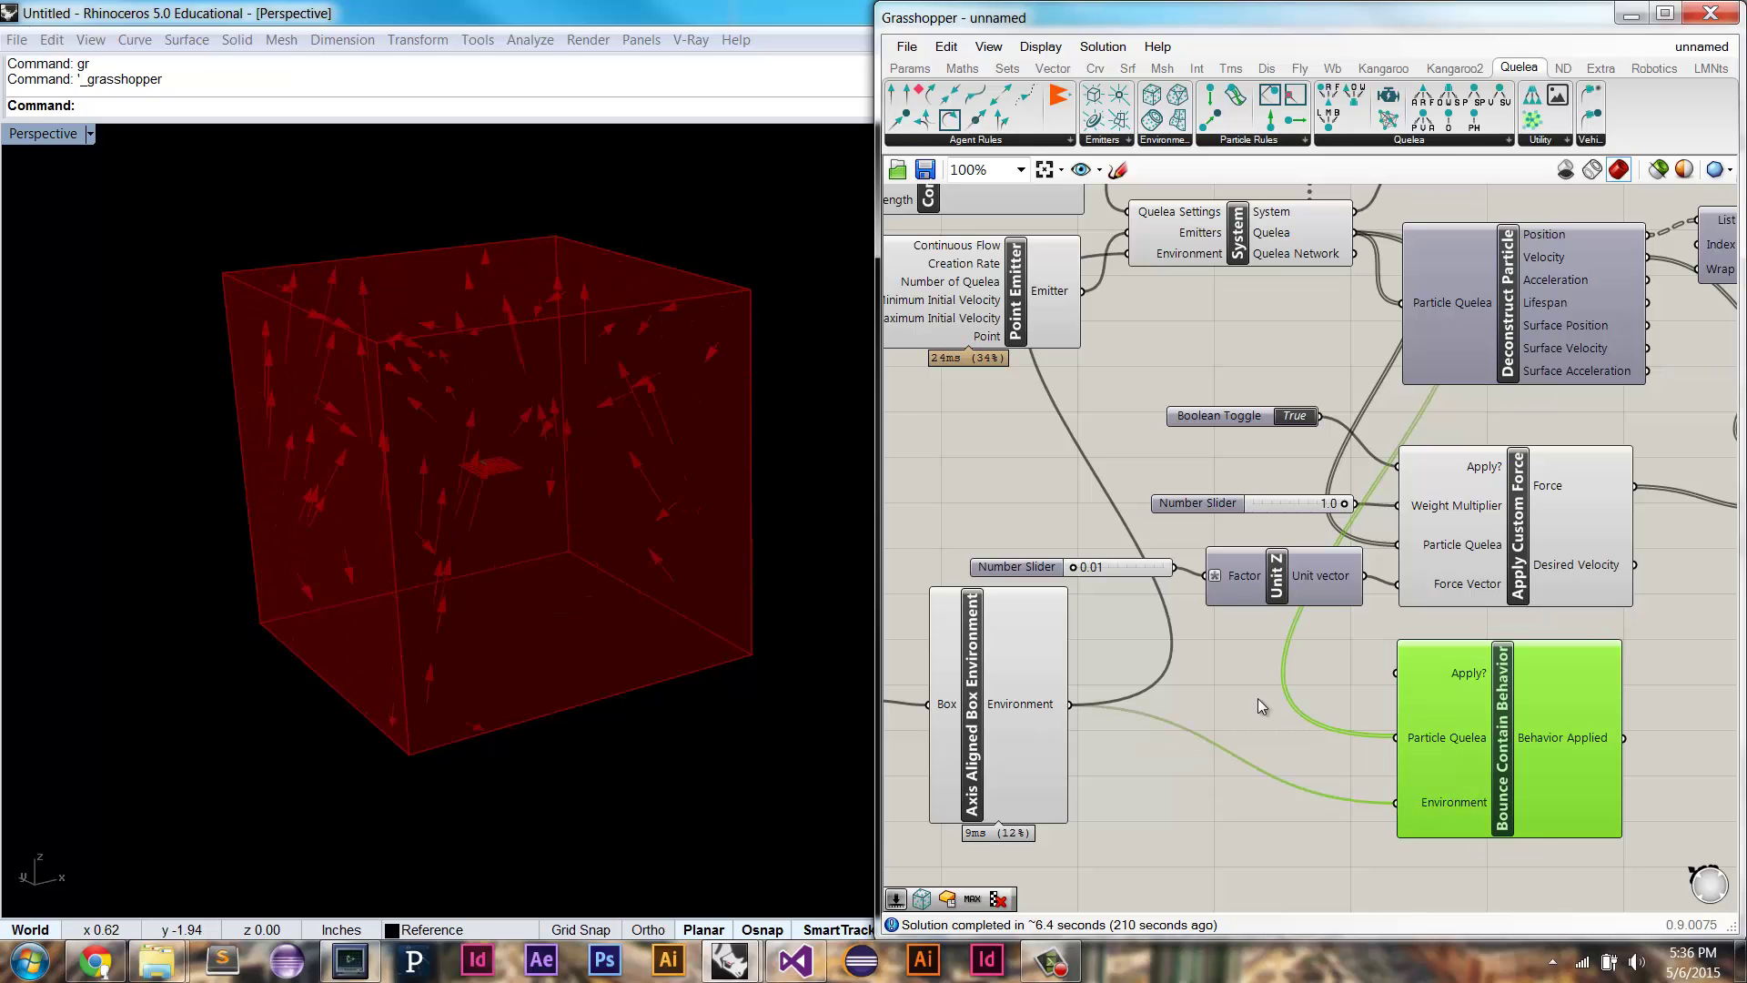
Step: Add a number slider of 5 and connect it to the X, Y and Z inputs of the Center Box
right_drag(1227, 543, 1619, 720)
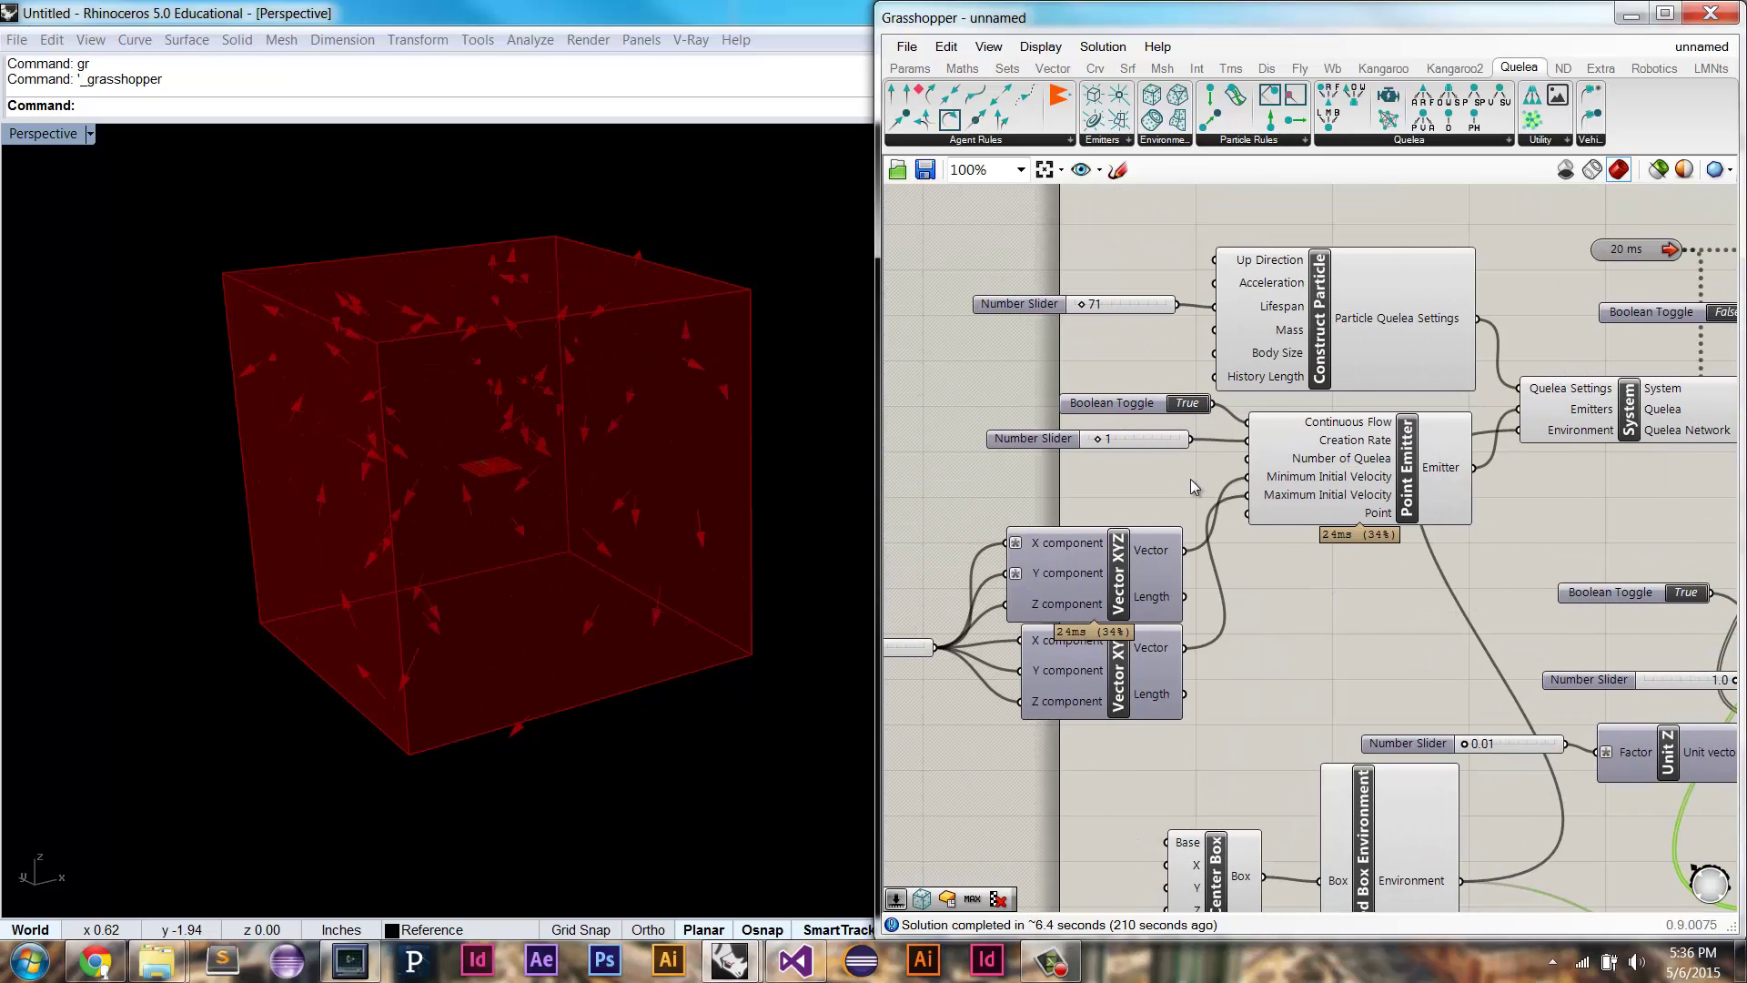
right_drag(1059, 878, 1205, 745)
double_click(1205, 742)
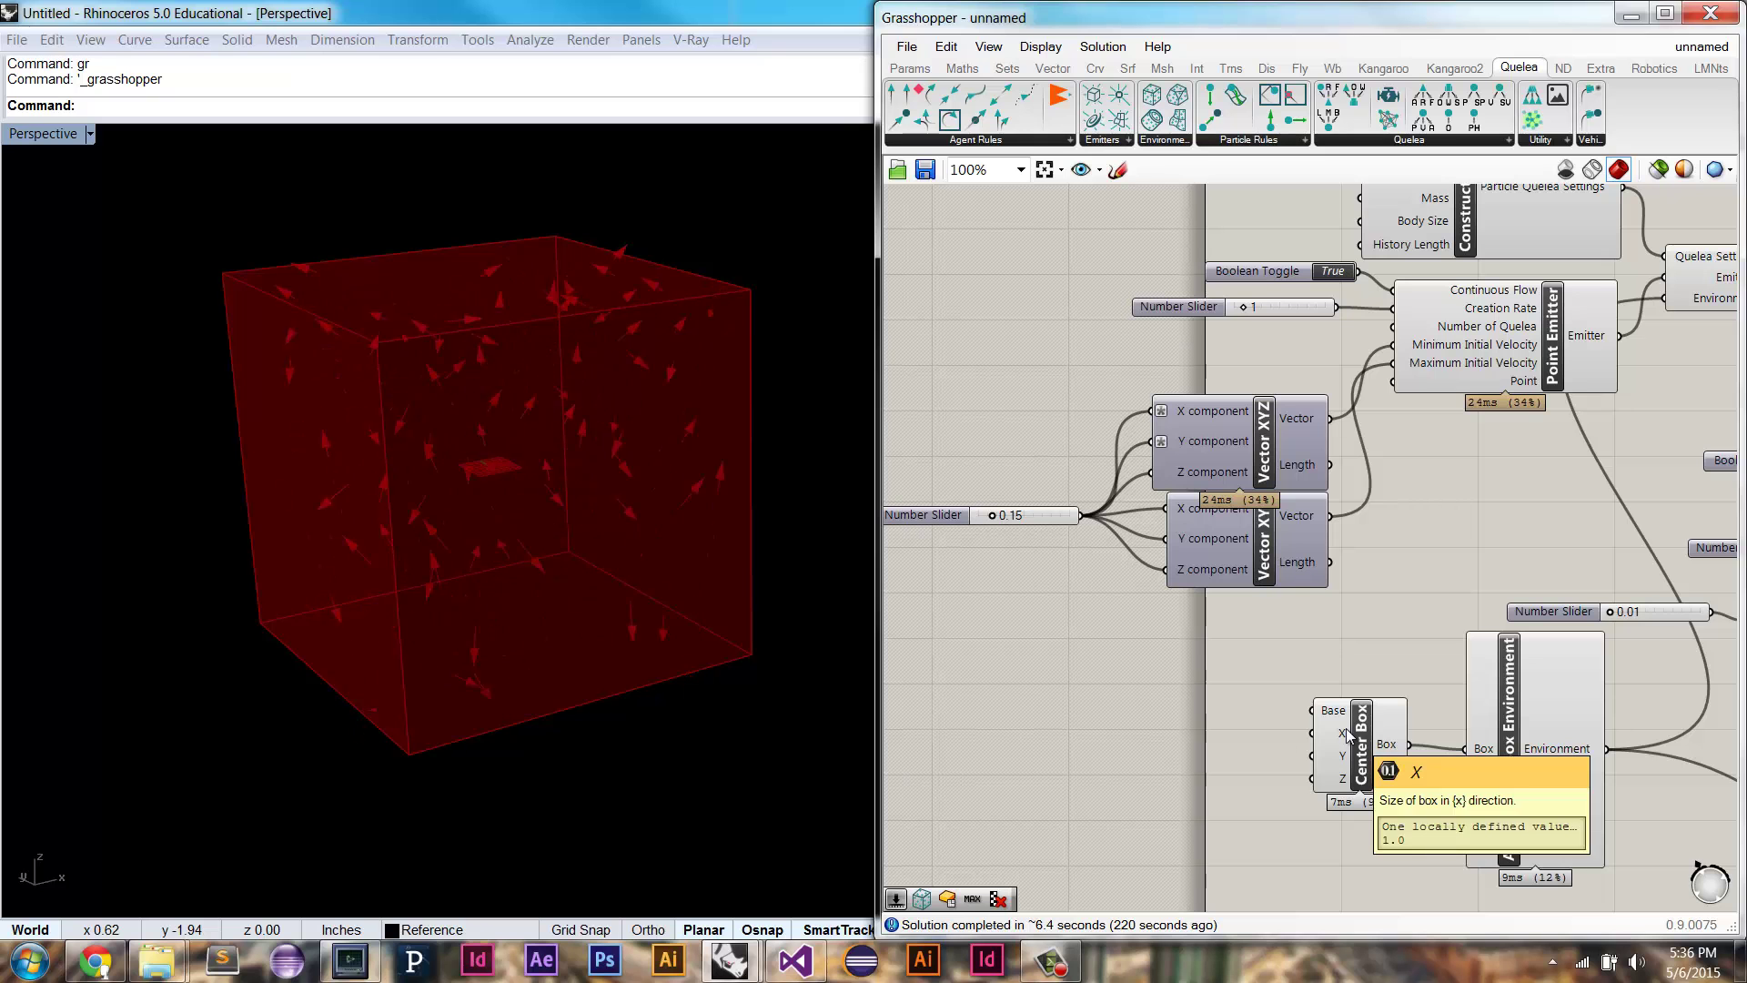
double_click(1160, 734)
text(5)
key(Return)
drag(1261, 736, 1311, 755)
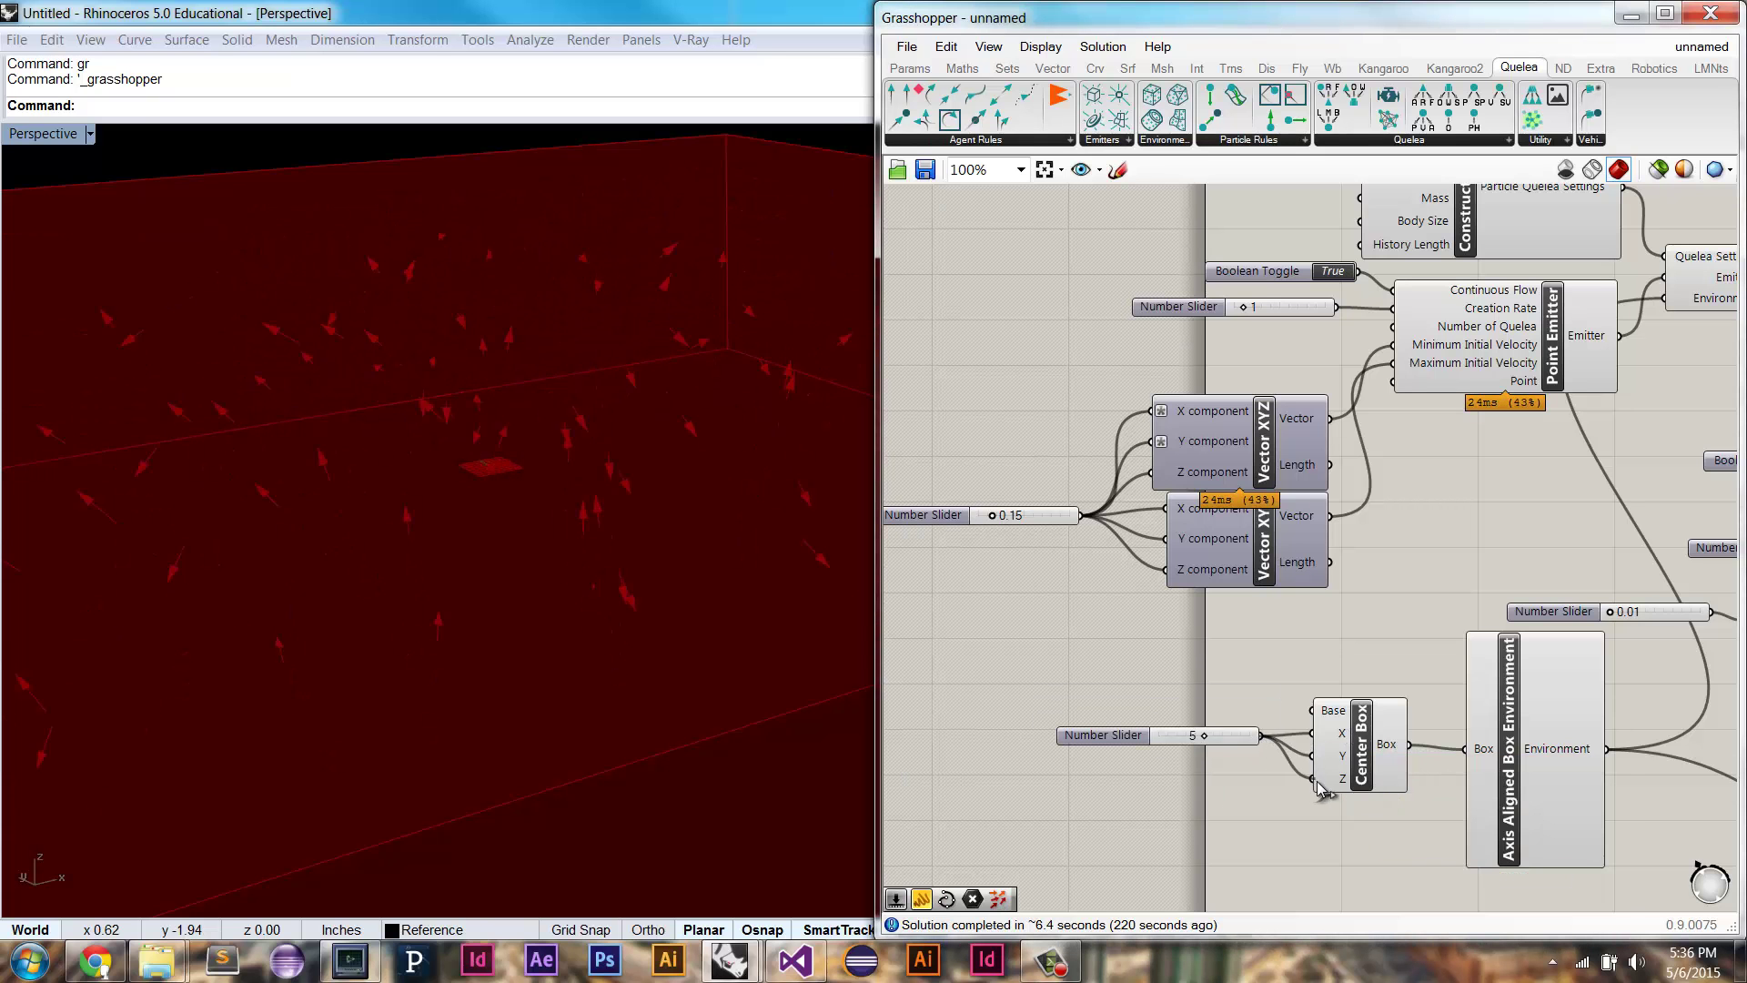
right_drag(652, 590, 613, 544)
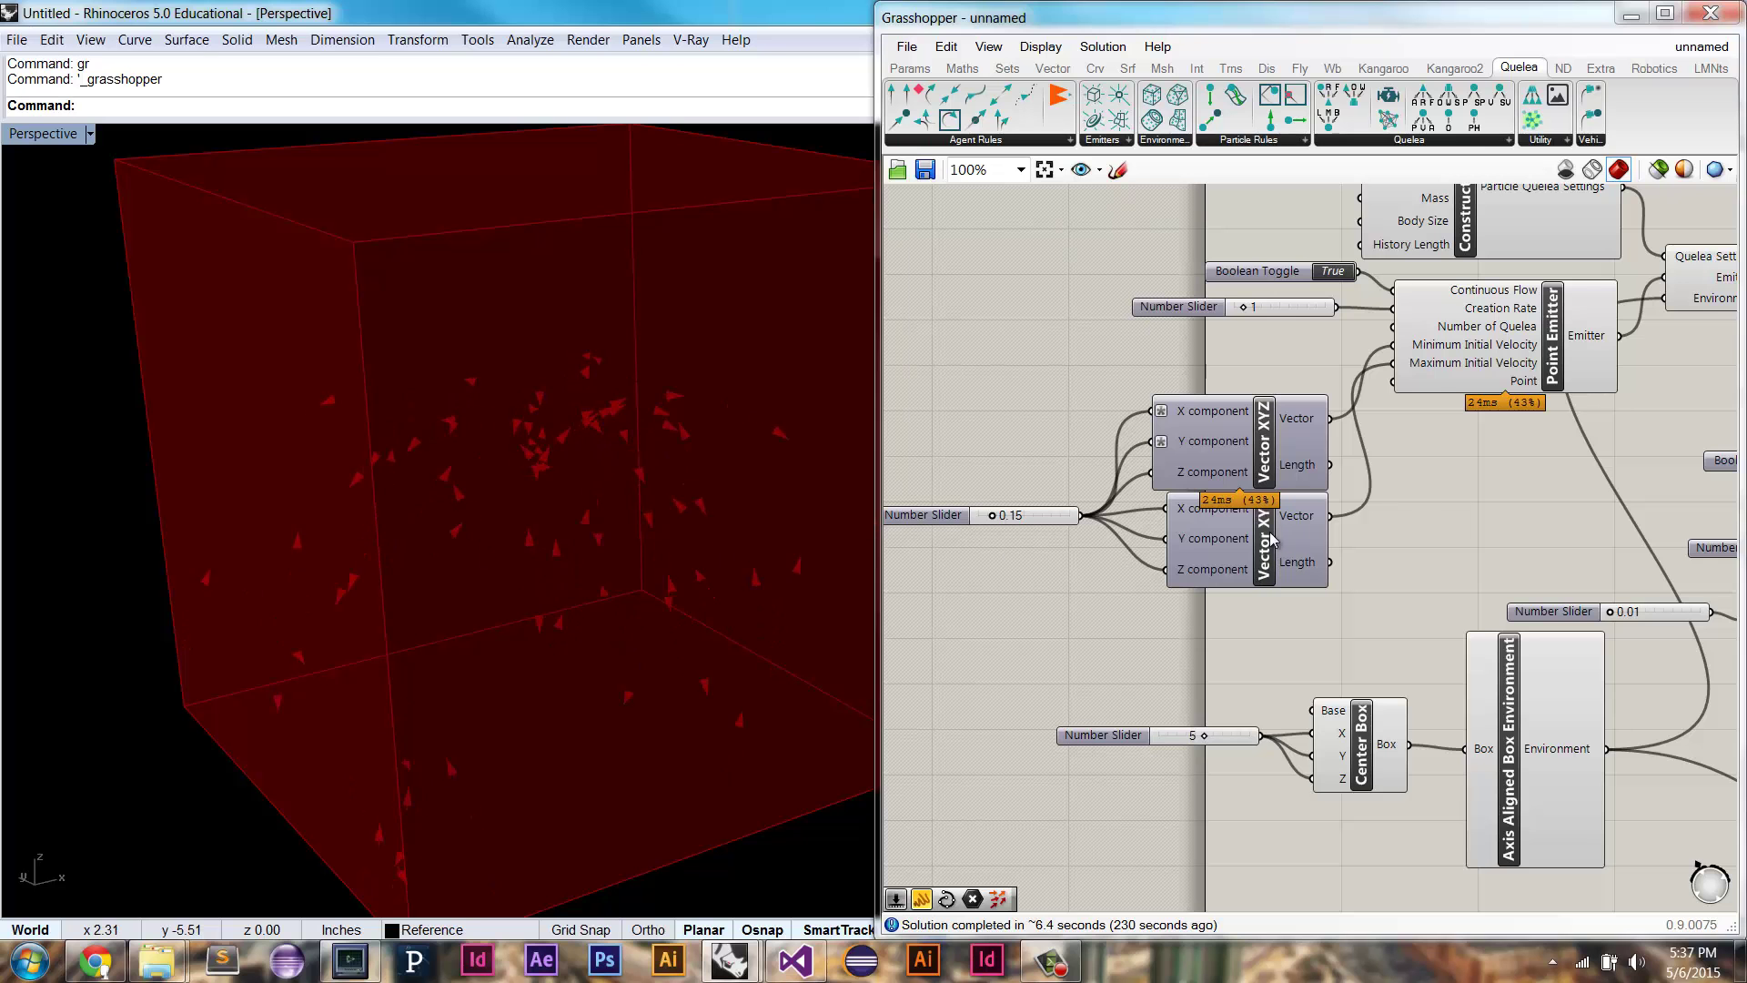
Step: Add a Sphere component, place it above the List Item component, and connect the List Item output to its Base
scroll(1346, 471, up, 3)
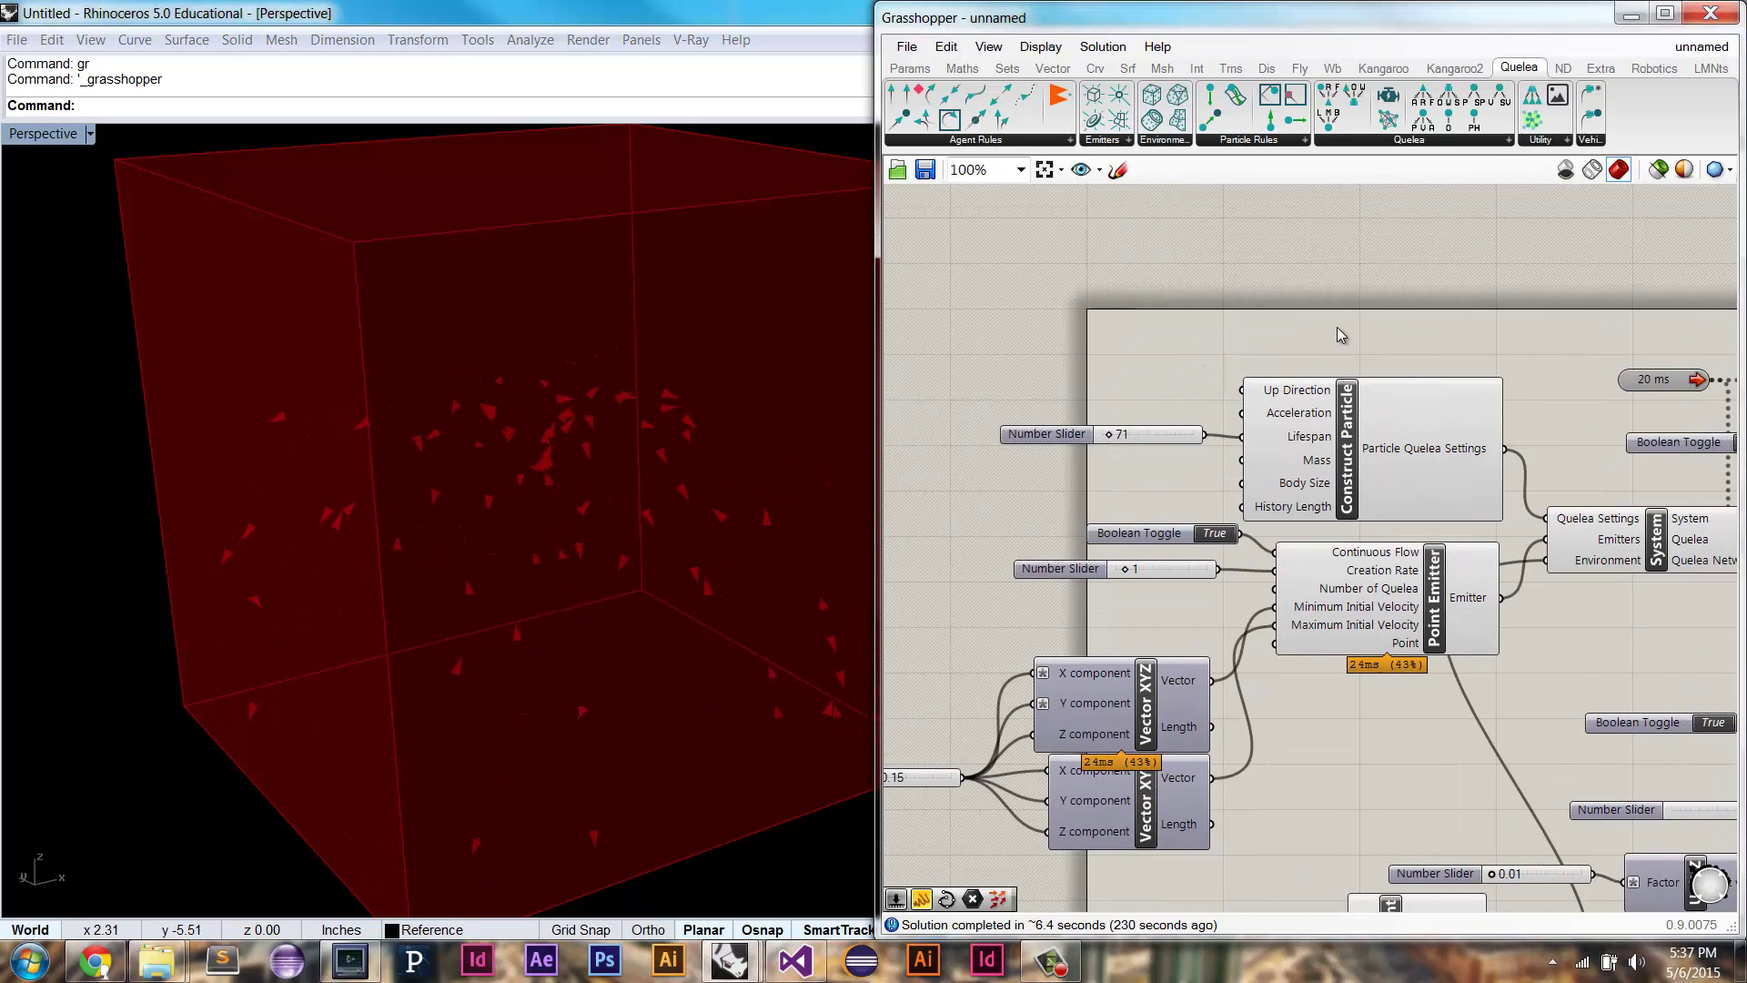
double_click(1337, 327)
text(sphere)
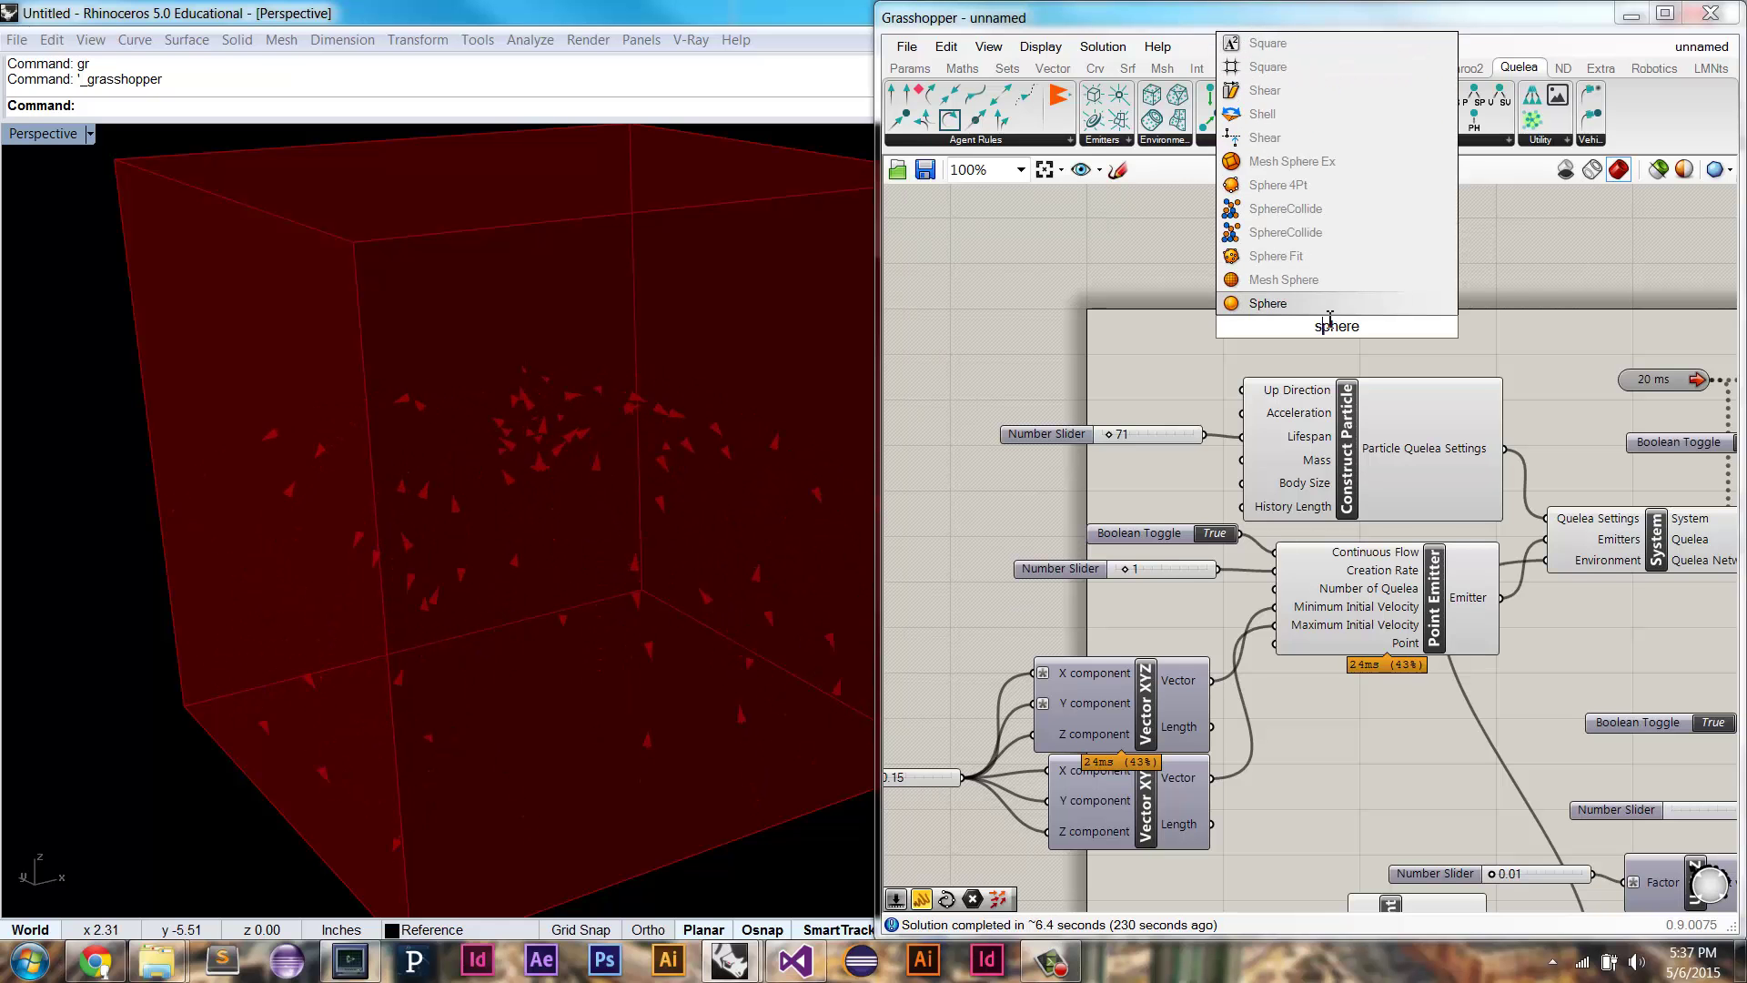
key(Return)
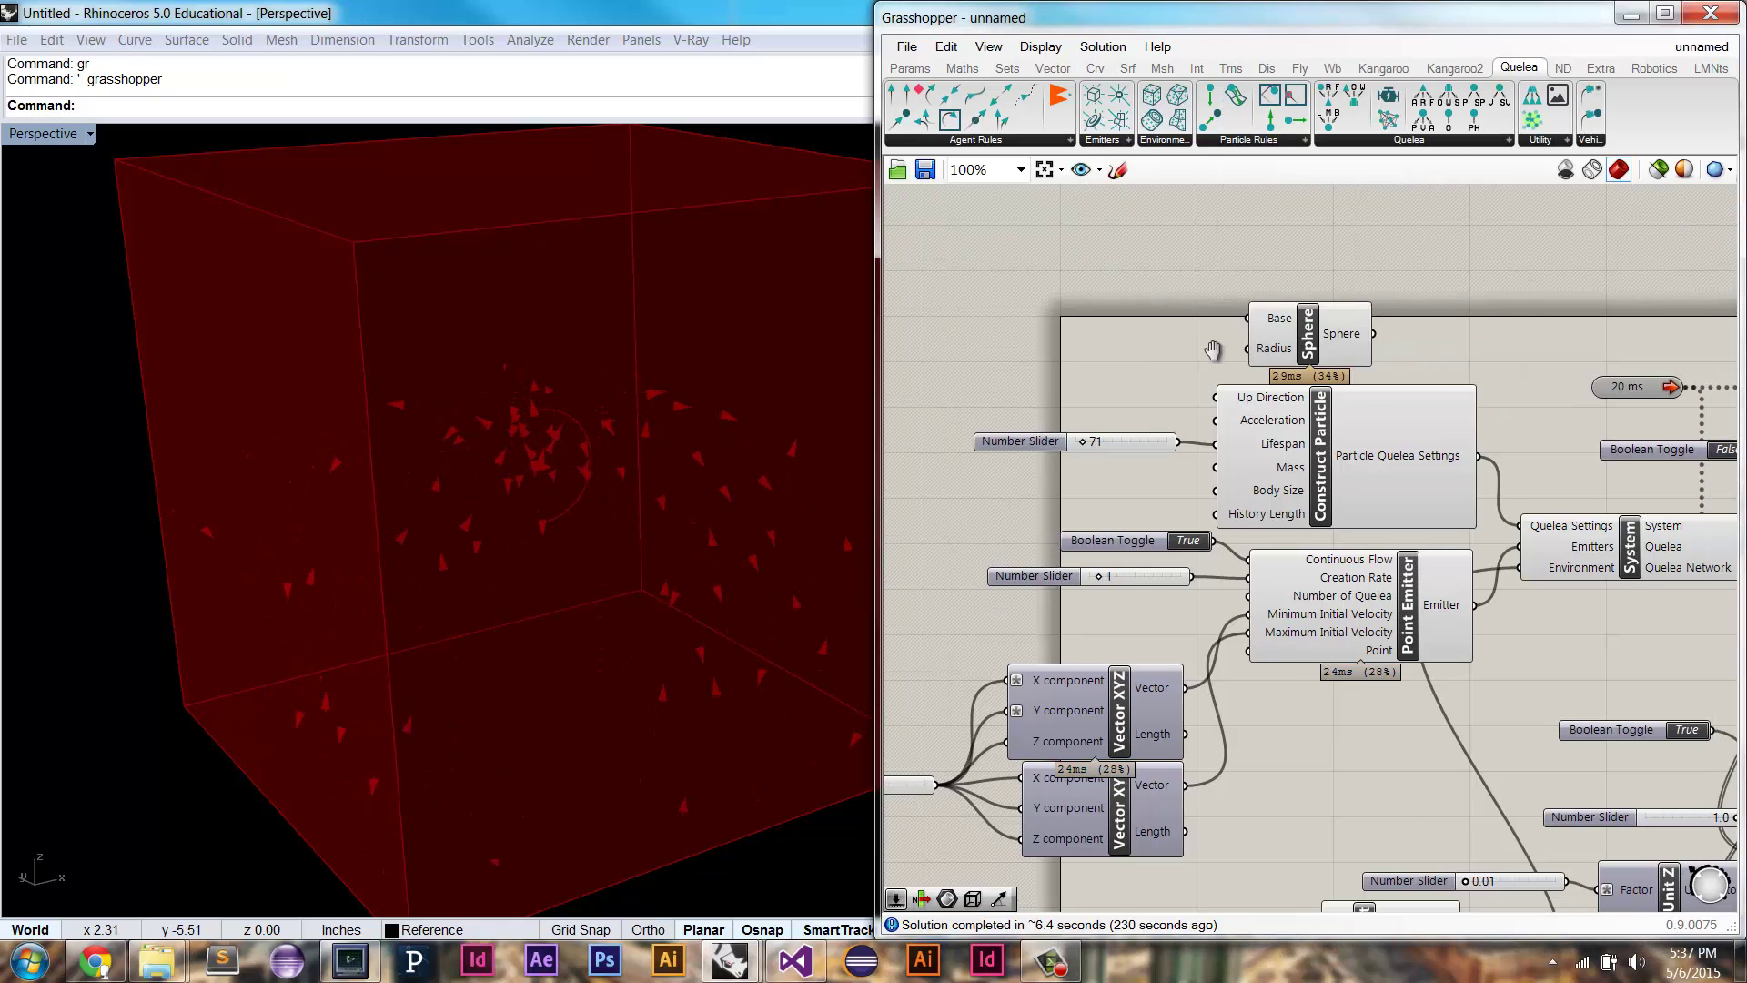
right_drag(1564, 335, 1152, 346)
drag(1119, 333, 1456, 405)
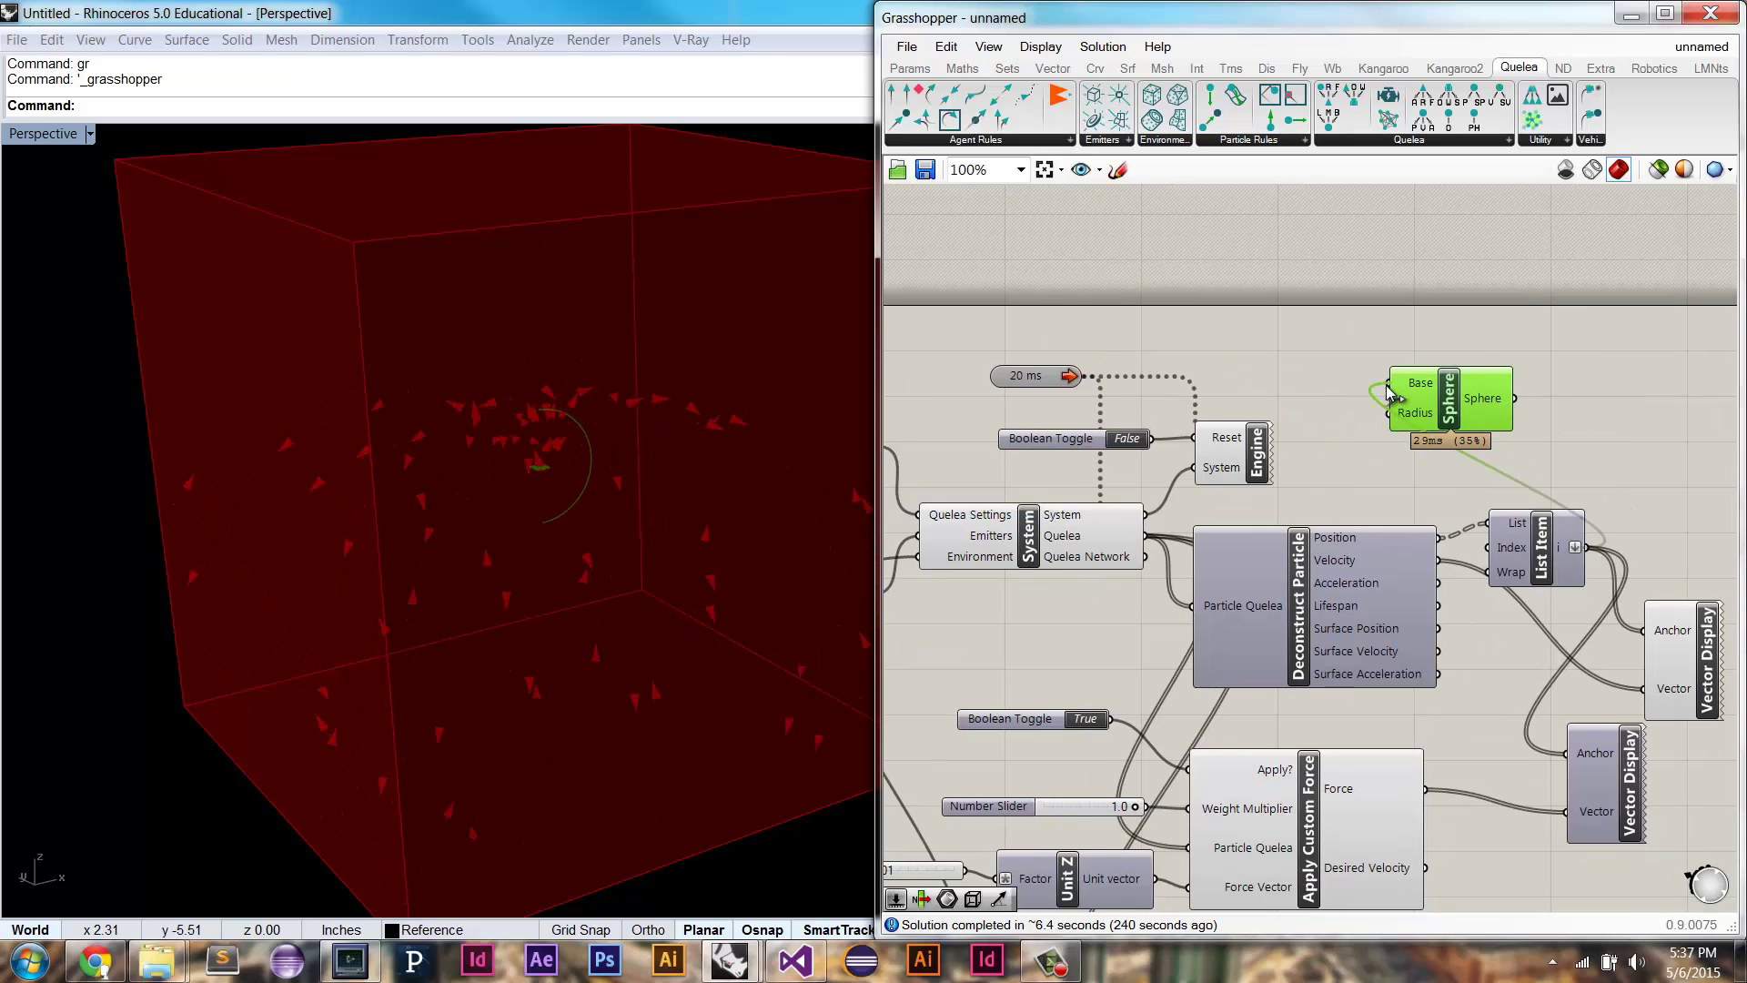
Step: Add a number slider of 1.0 and connect it to Construct Particle's Body Size and the Sphere's Radius
right_drag(1030, 486, 1380, 452)
right_drag(901, 496, 1086, 457)
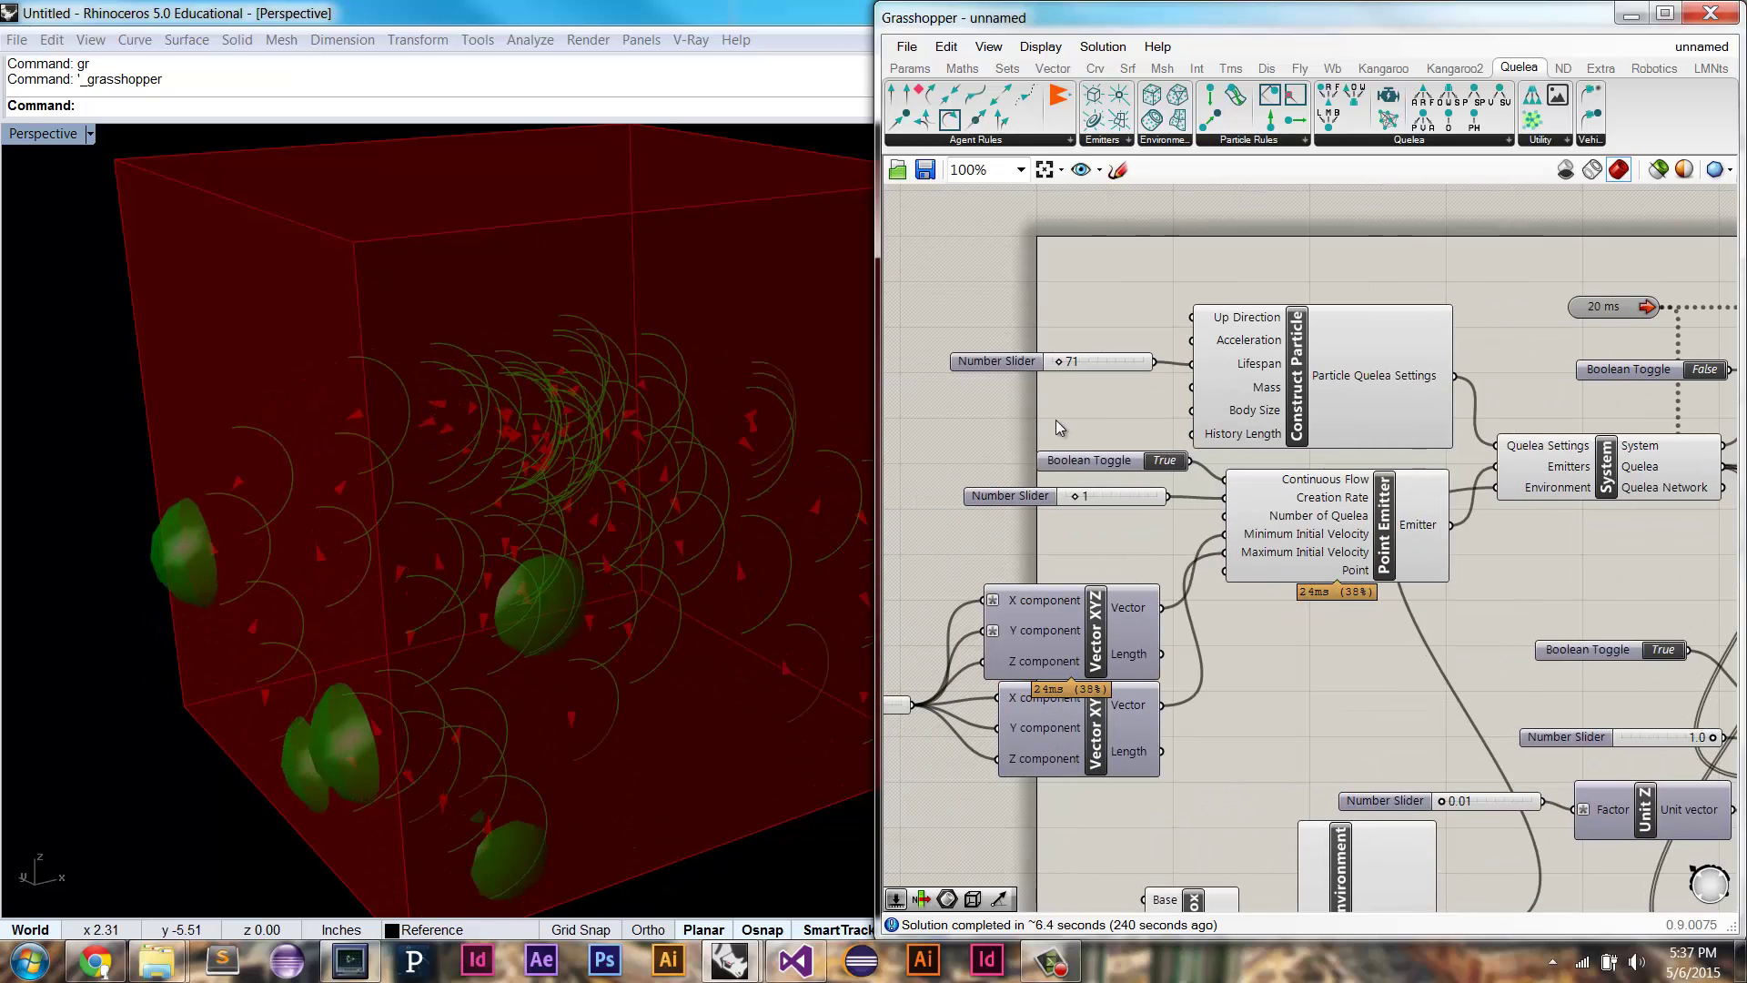
double_click(1058, 418)
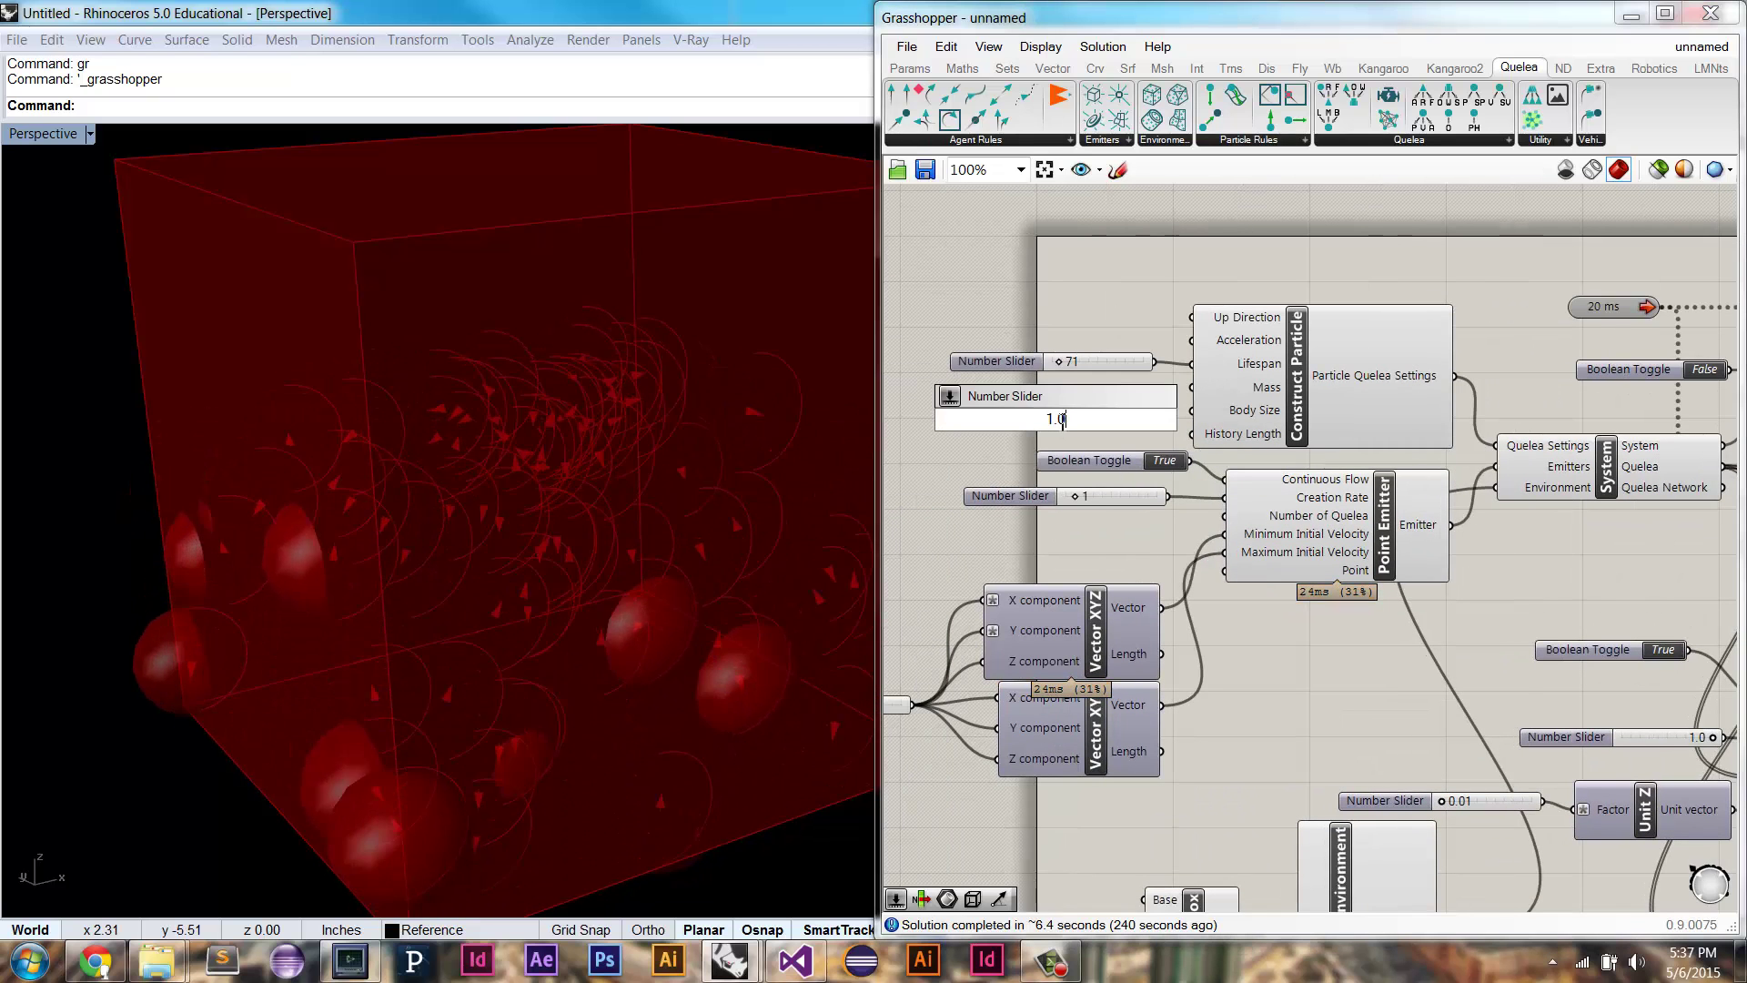
key(Return)
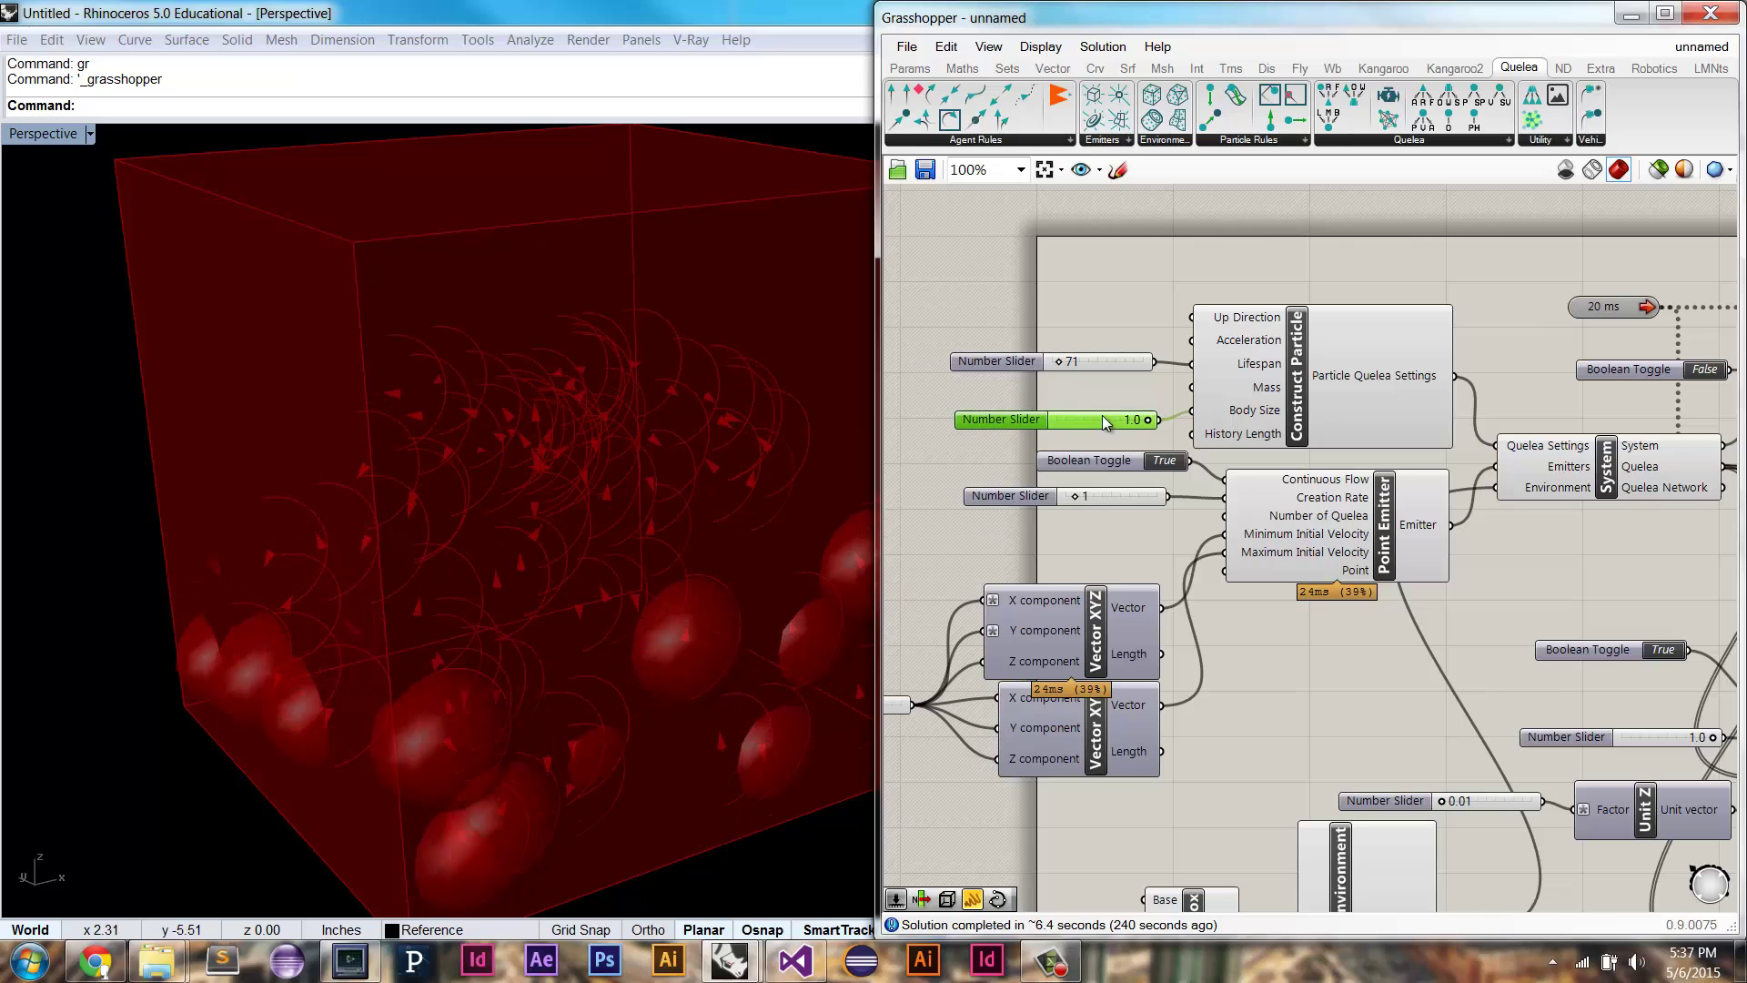
scroll(1149, 437, down, 5)
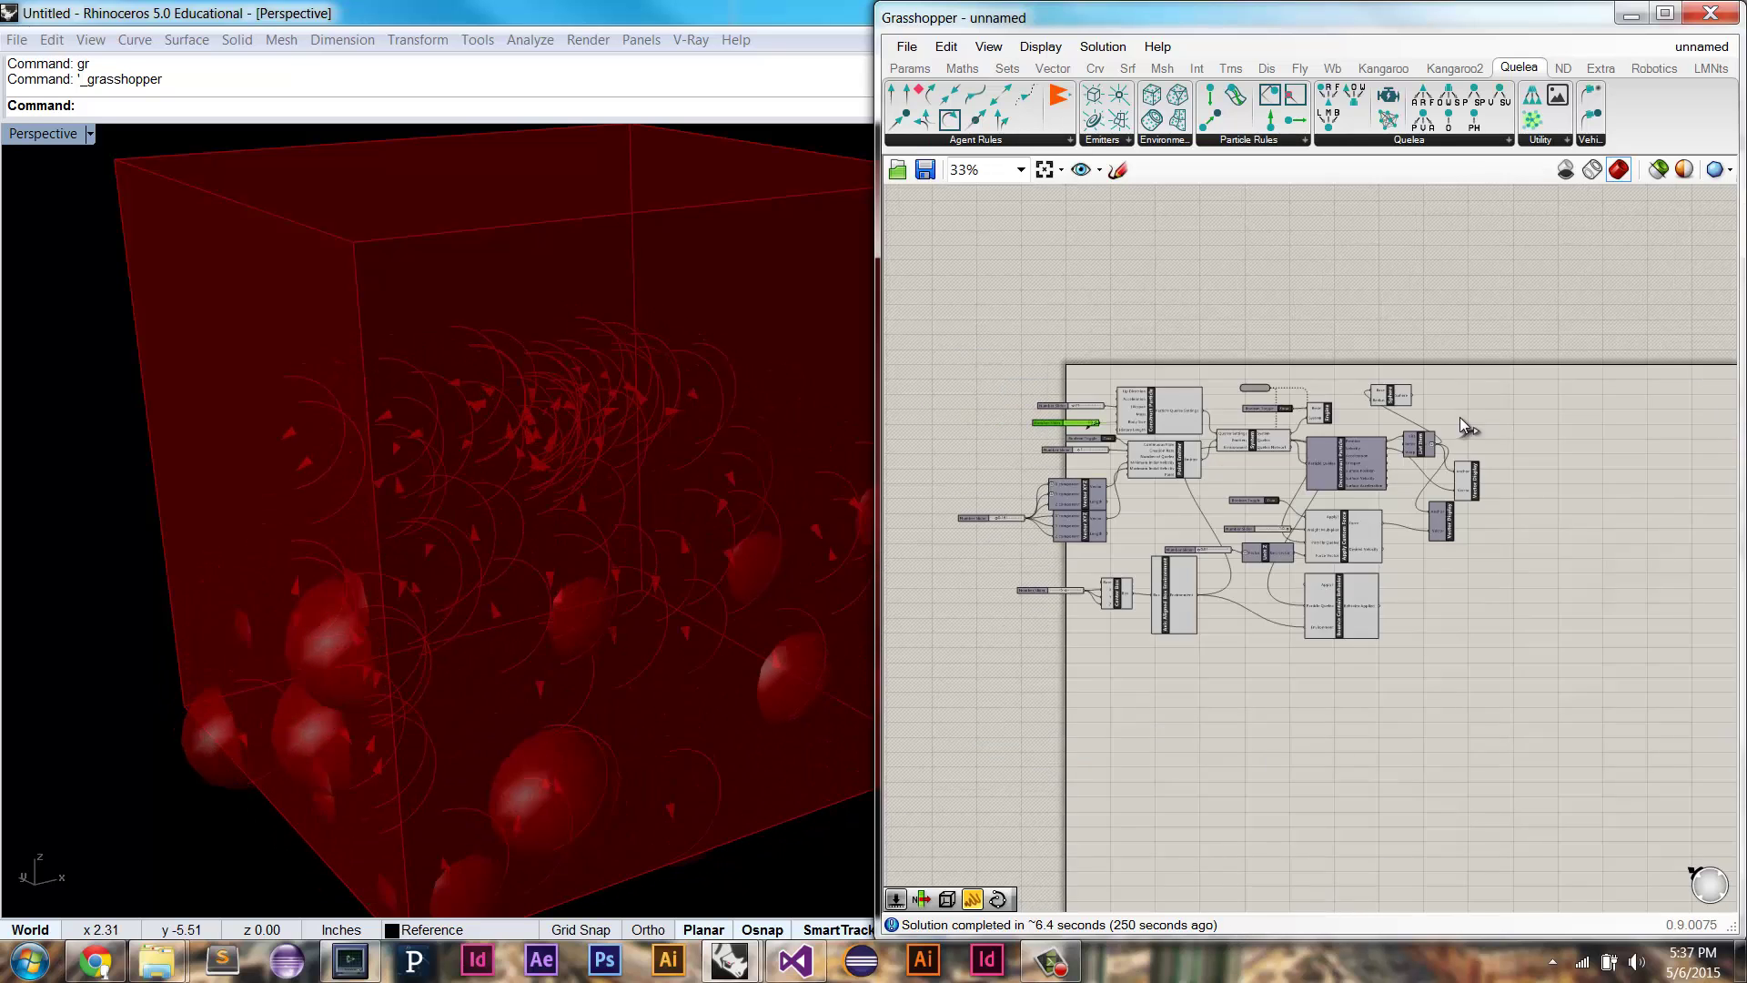
scroll(1460, 417, up, 5)
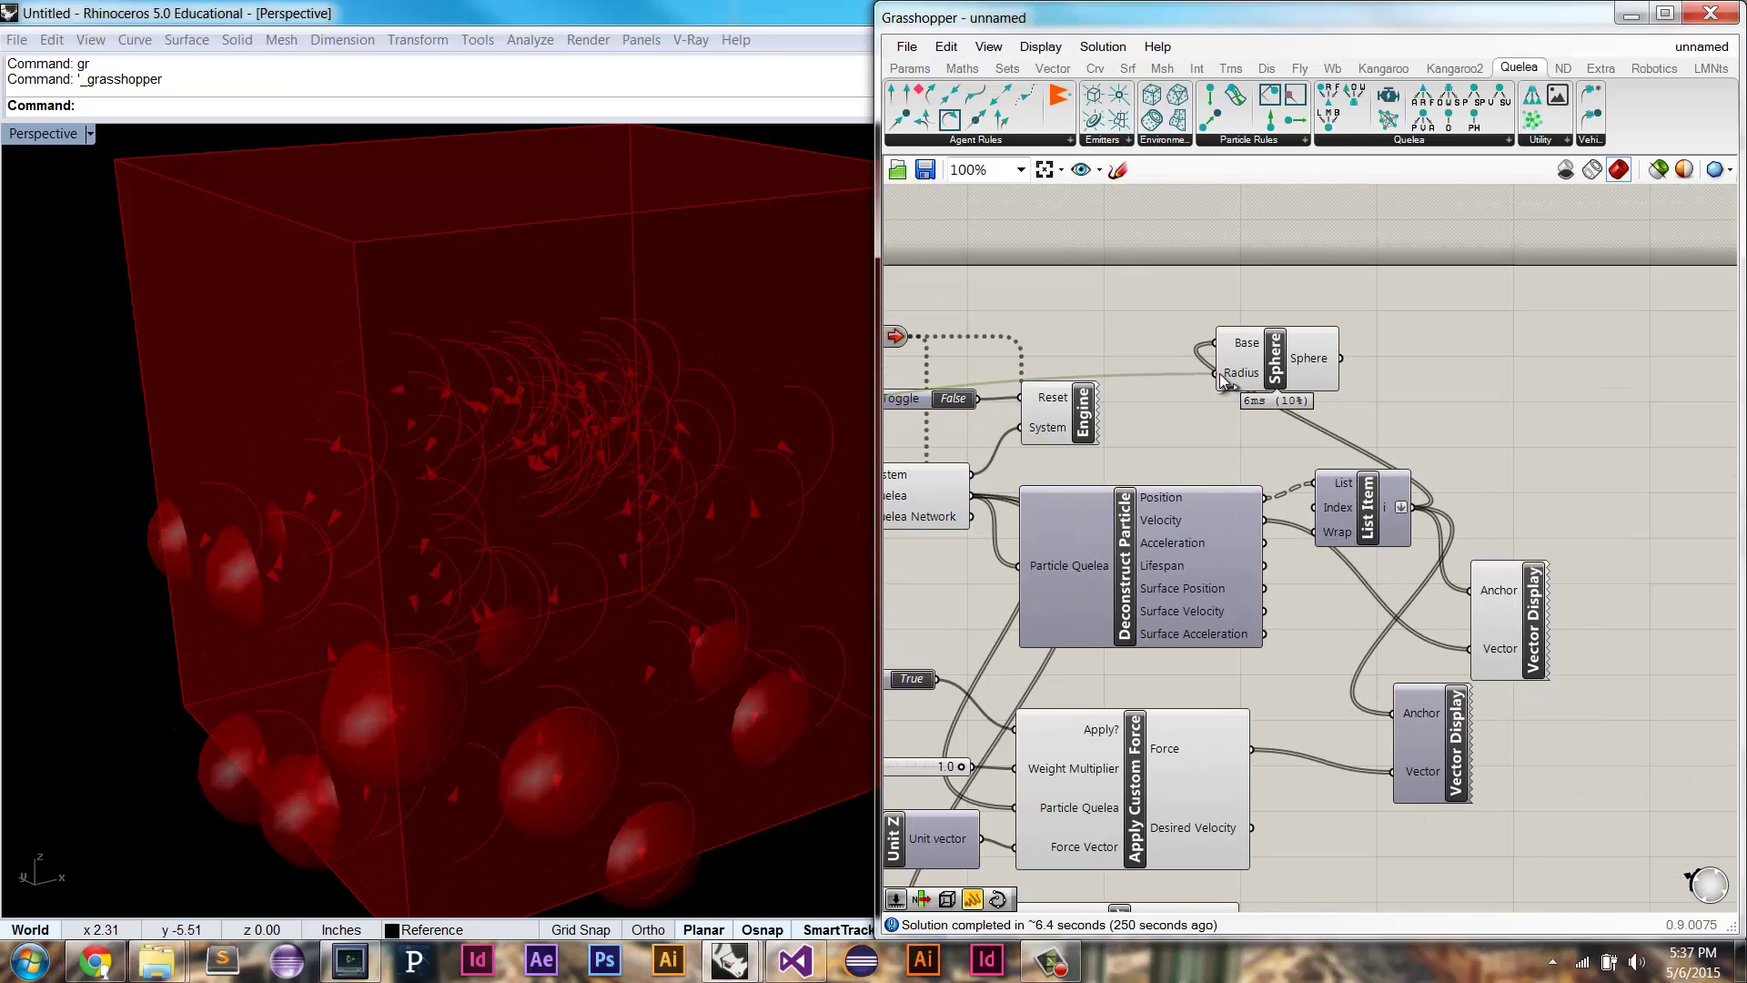
Step: Apply the expression x/2 to the Sphere's Radius input
right_click(1239, 373)
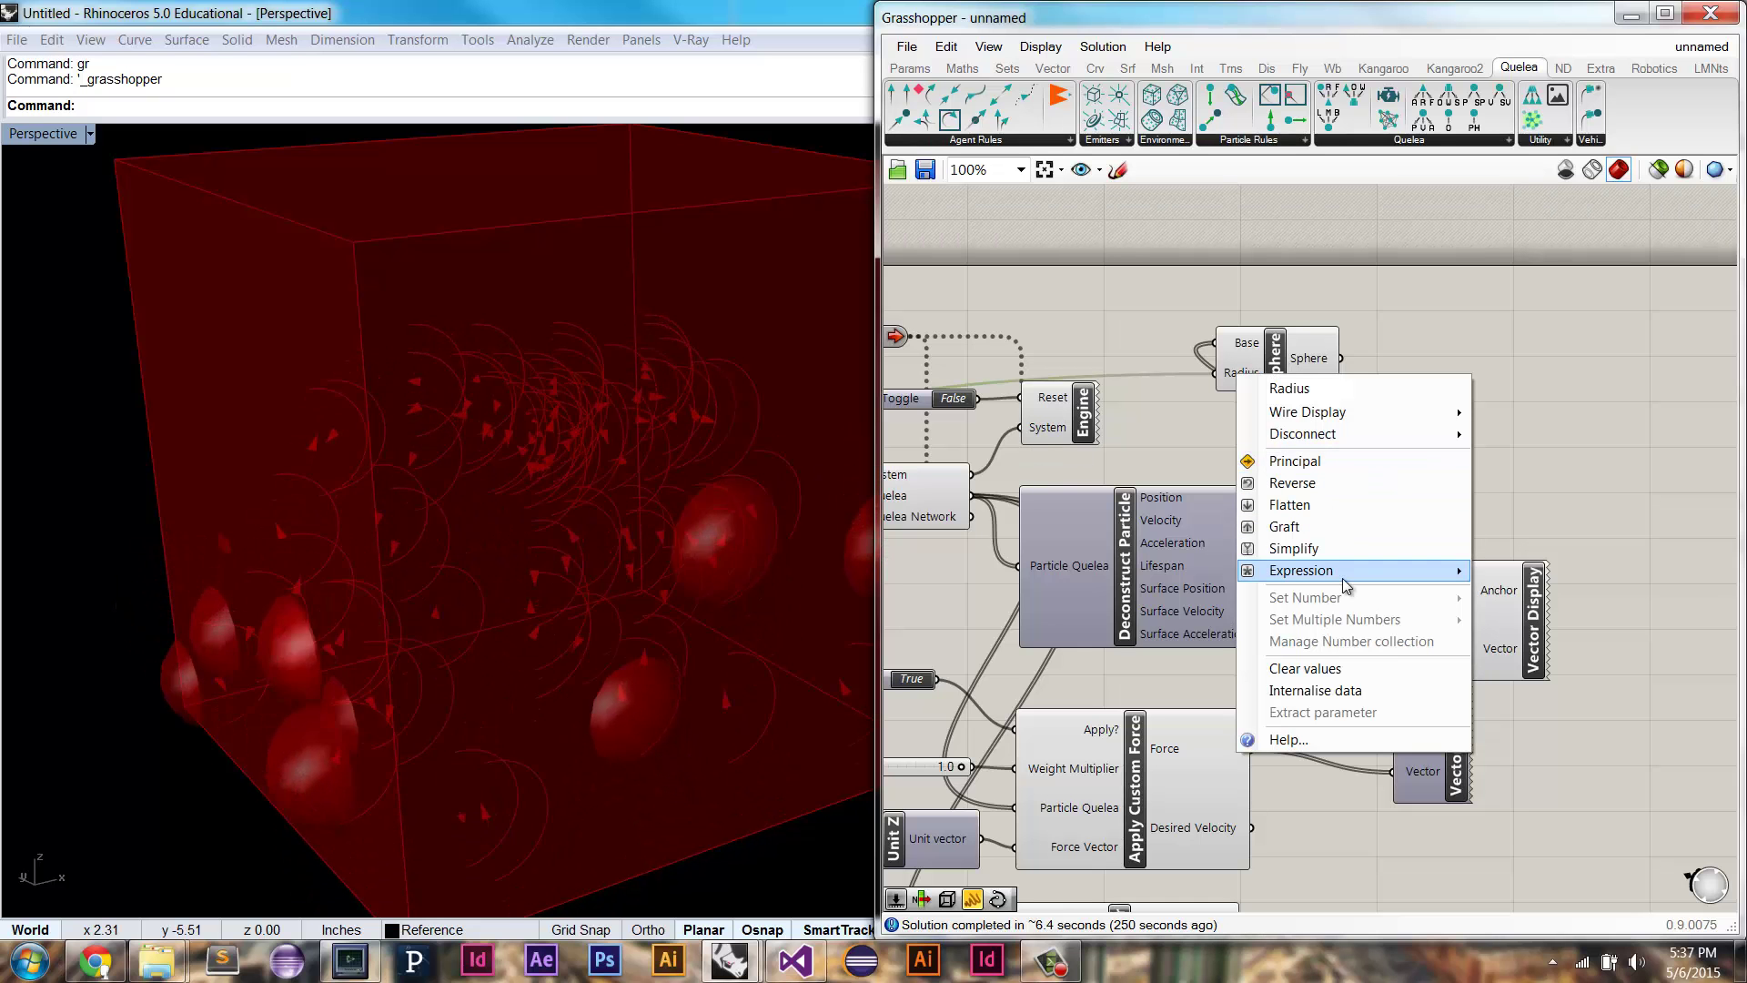
mouse_move(1356, 571)
click(1581, 597)
text(x/2)
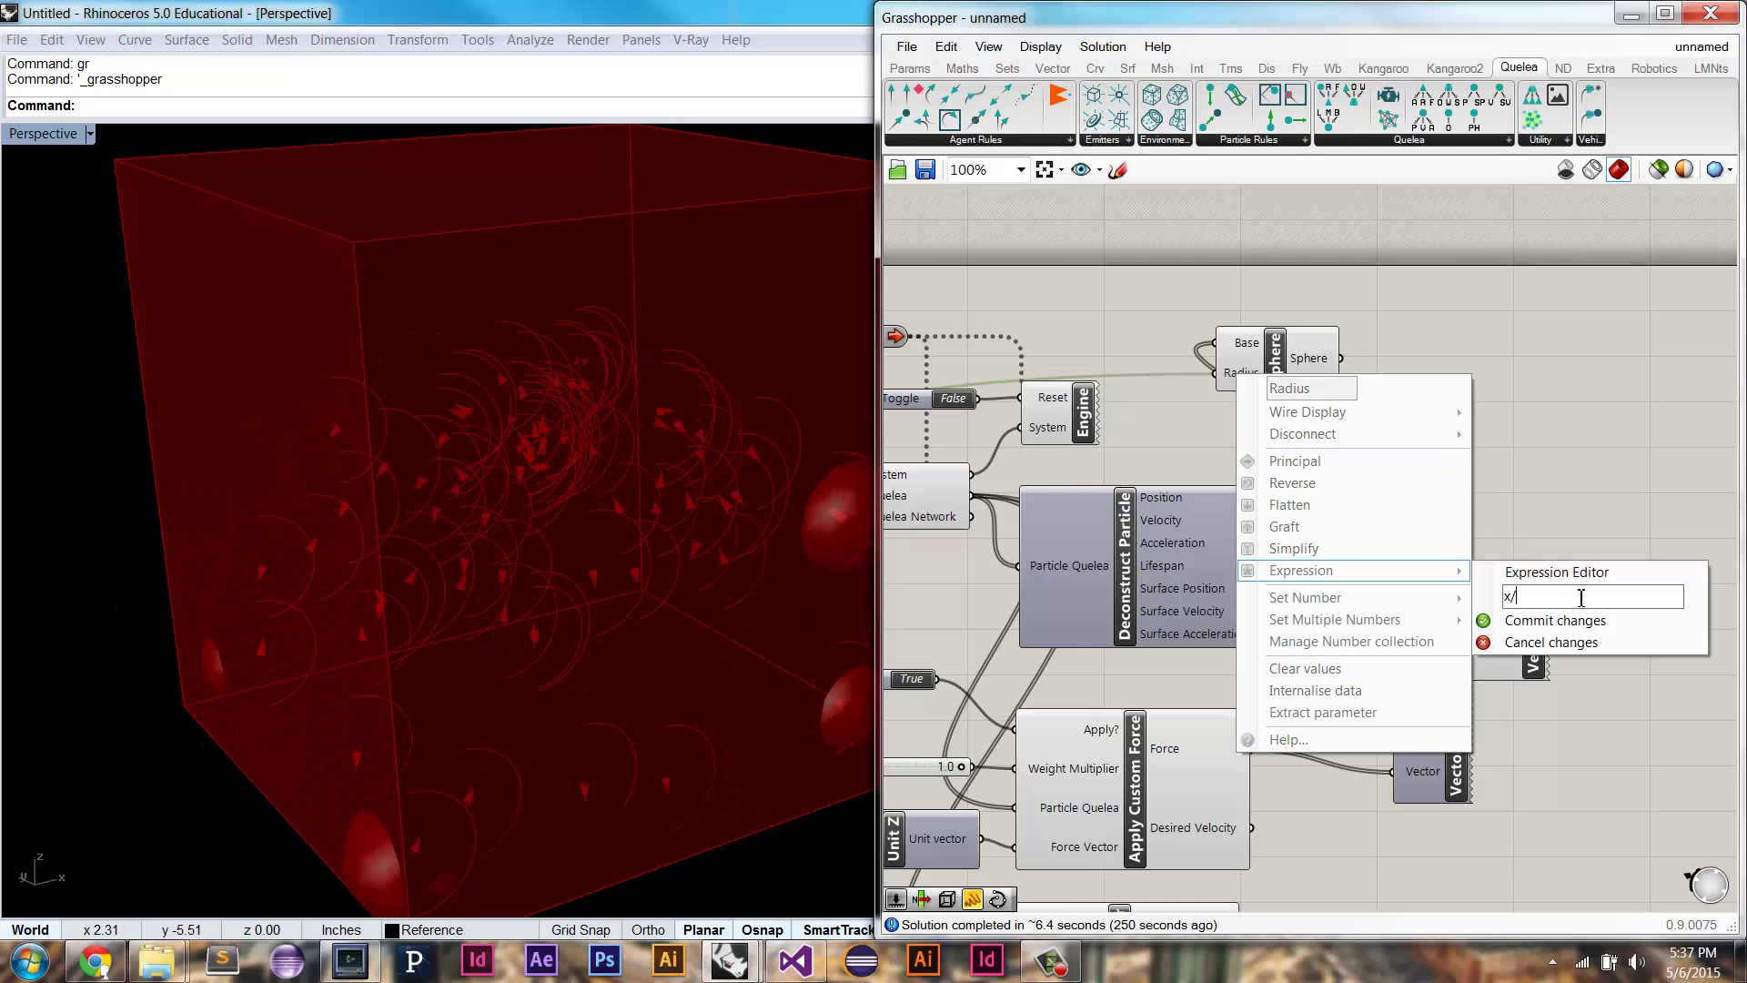
click(1576, 623)
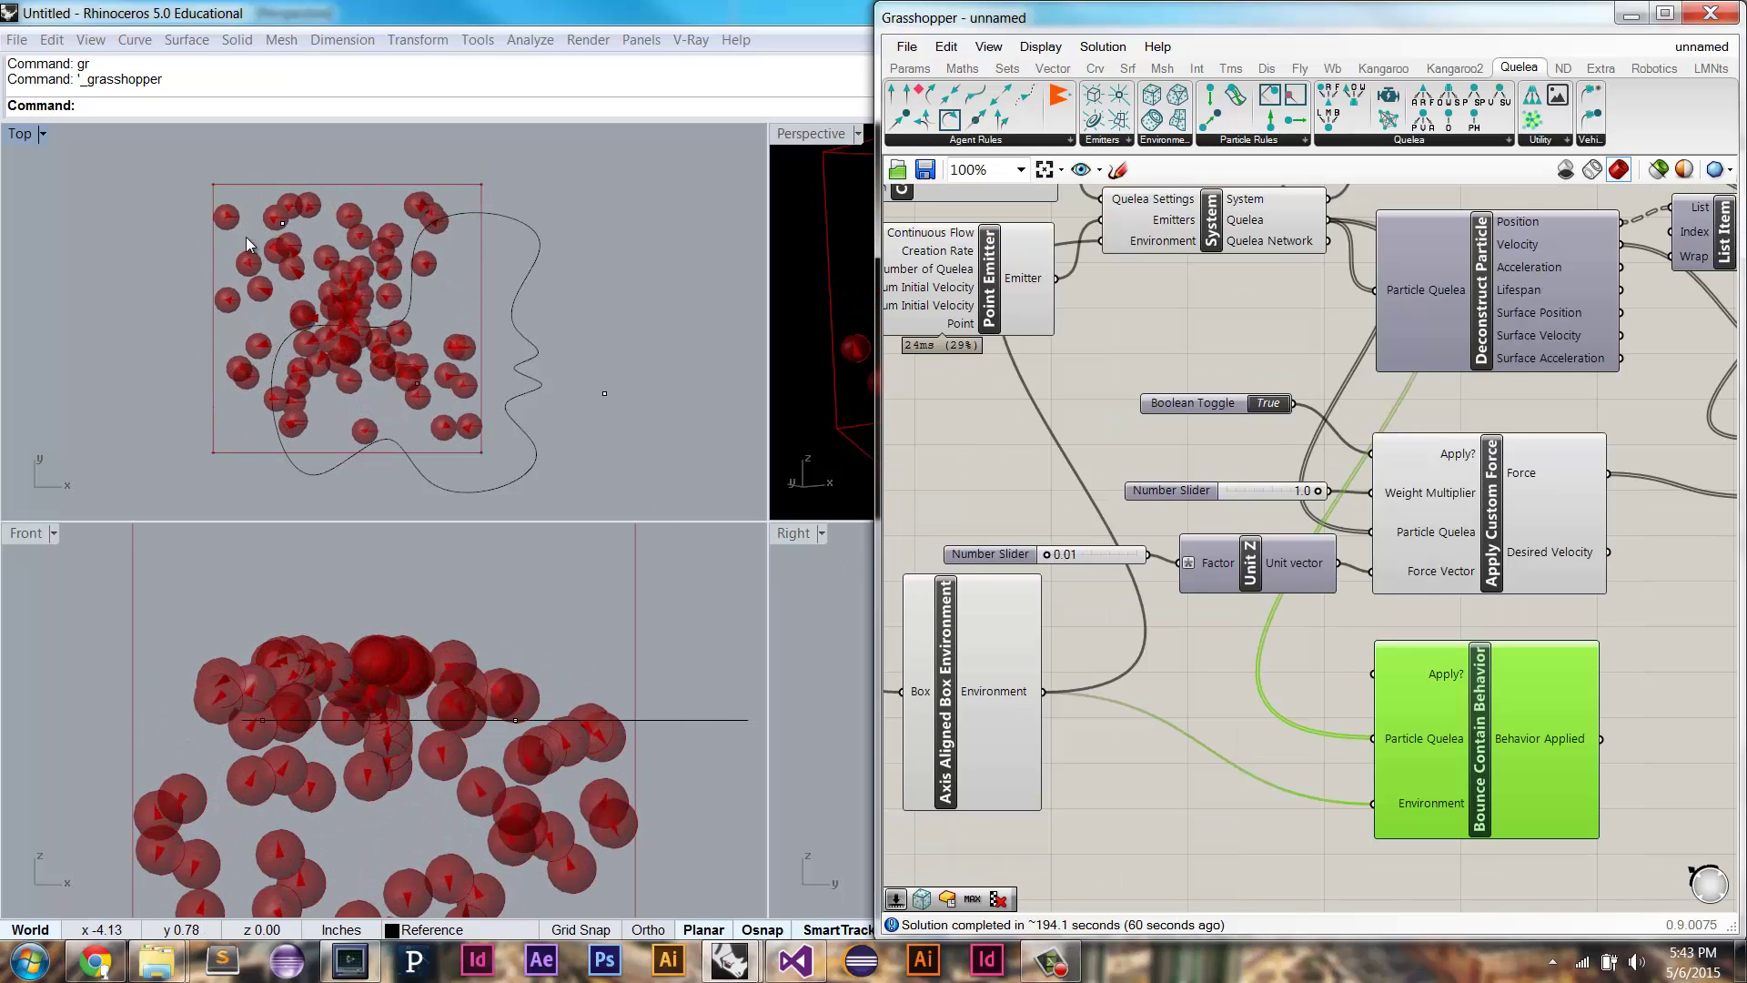
Step: Lower the Body Size slider to 0.5 and examine the particles inside the box in the Top view
right_drag(1098, 337, 1369, 515)
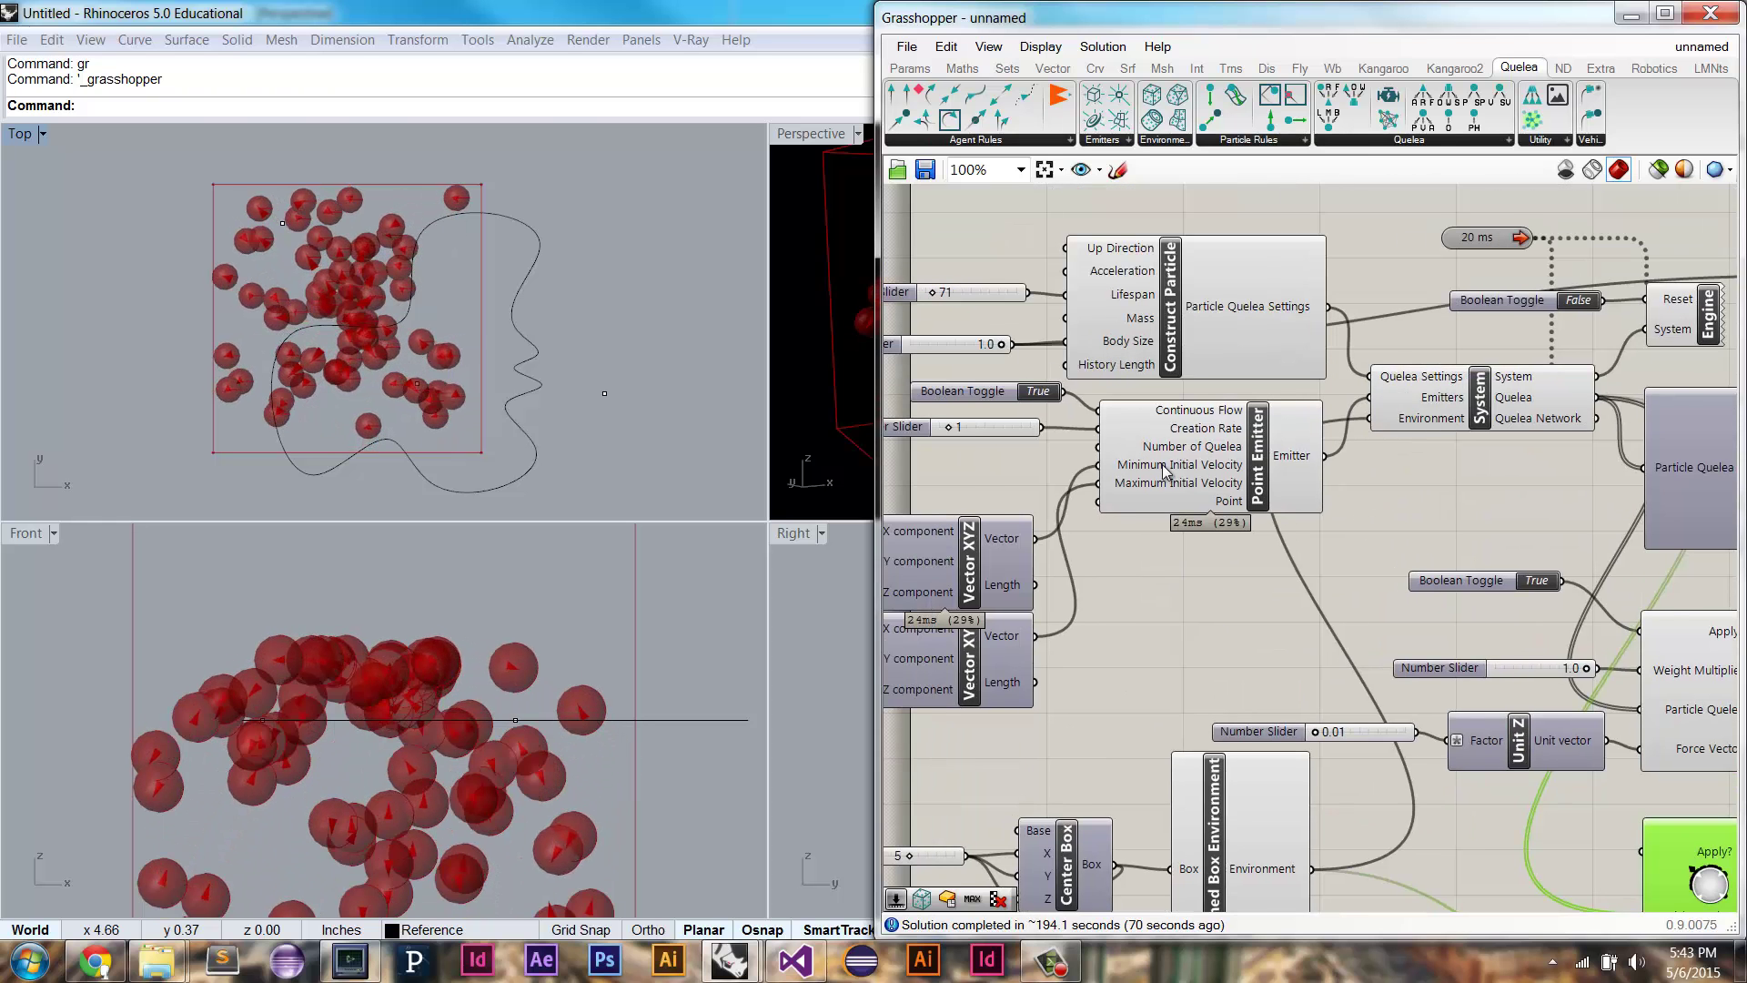
right_drag(1129, 455, 1190, 489)
drag(1046, 379, 1021, 380)
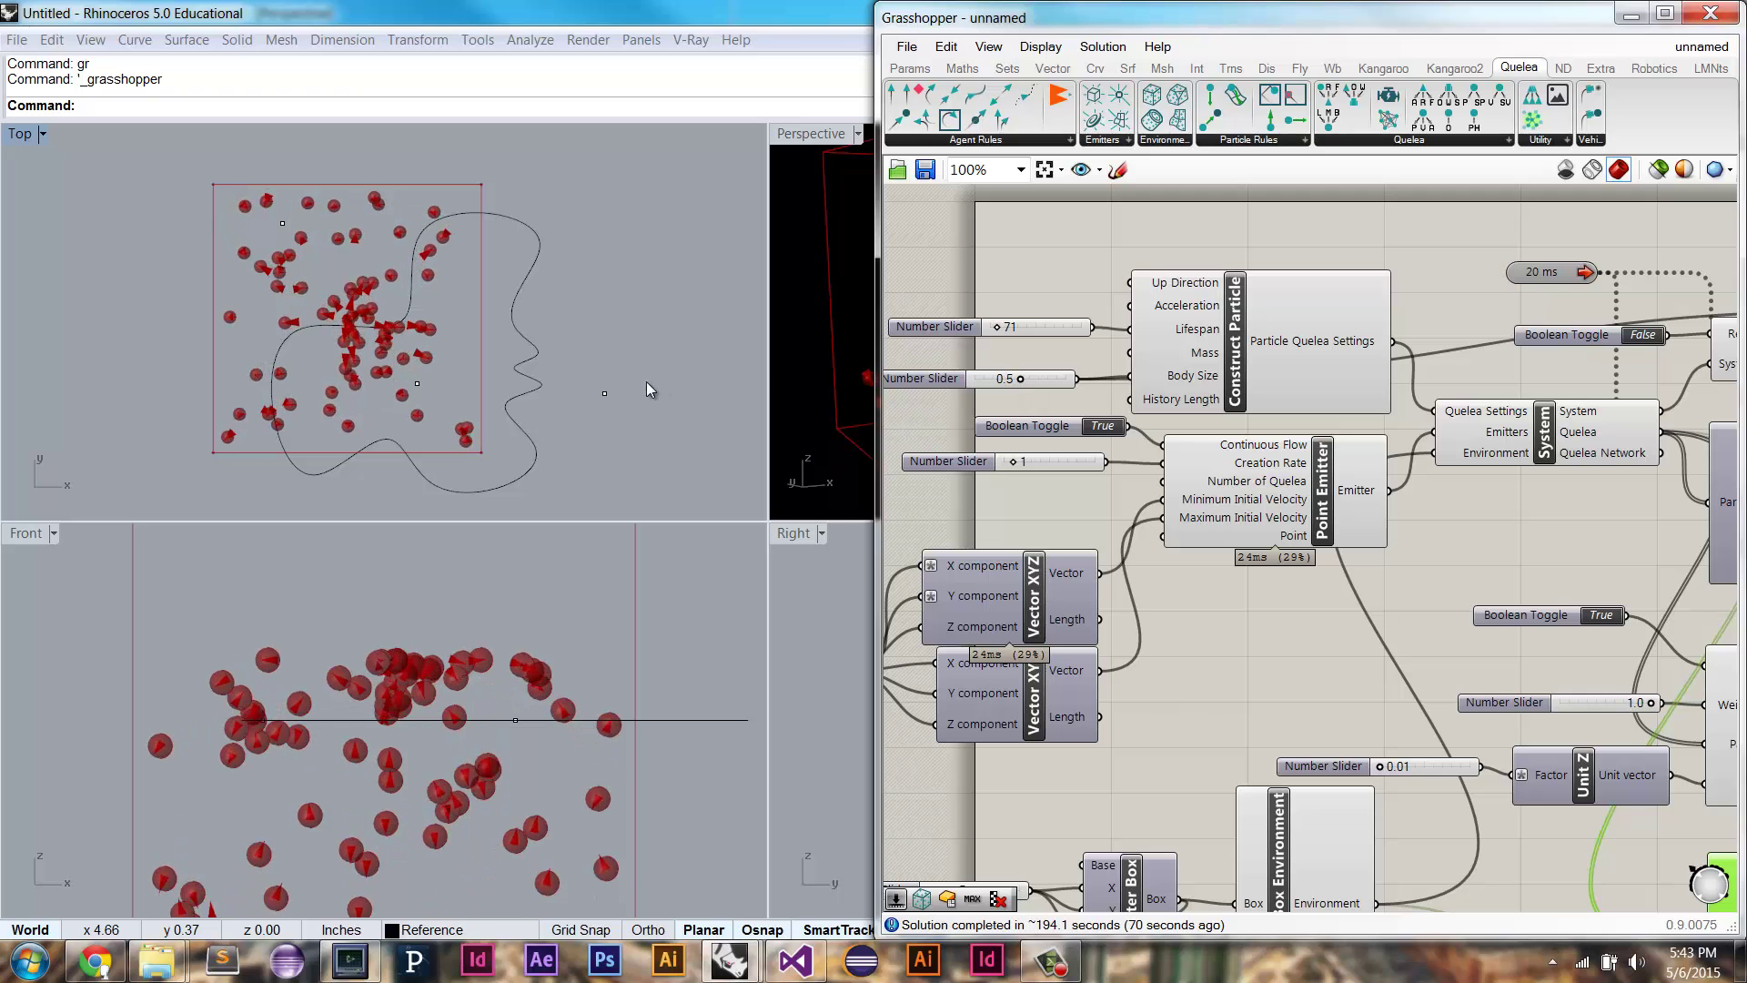
right_drag(457, 336, 477, 363)
scroll(276, 358, up, 2)
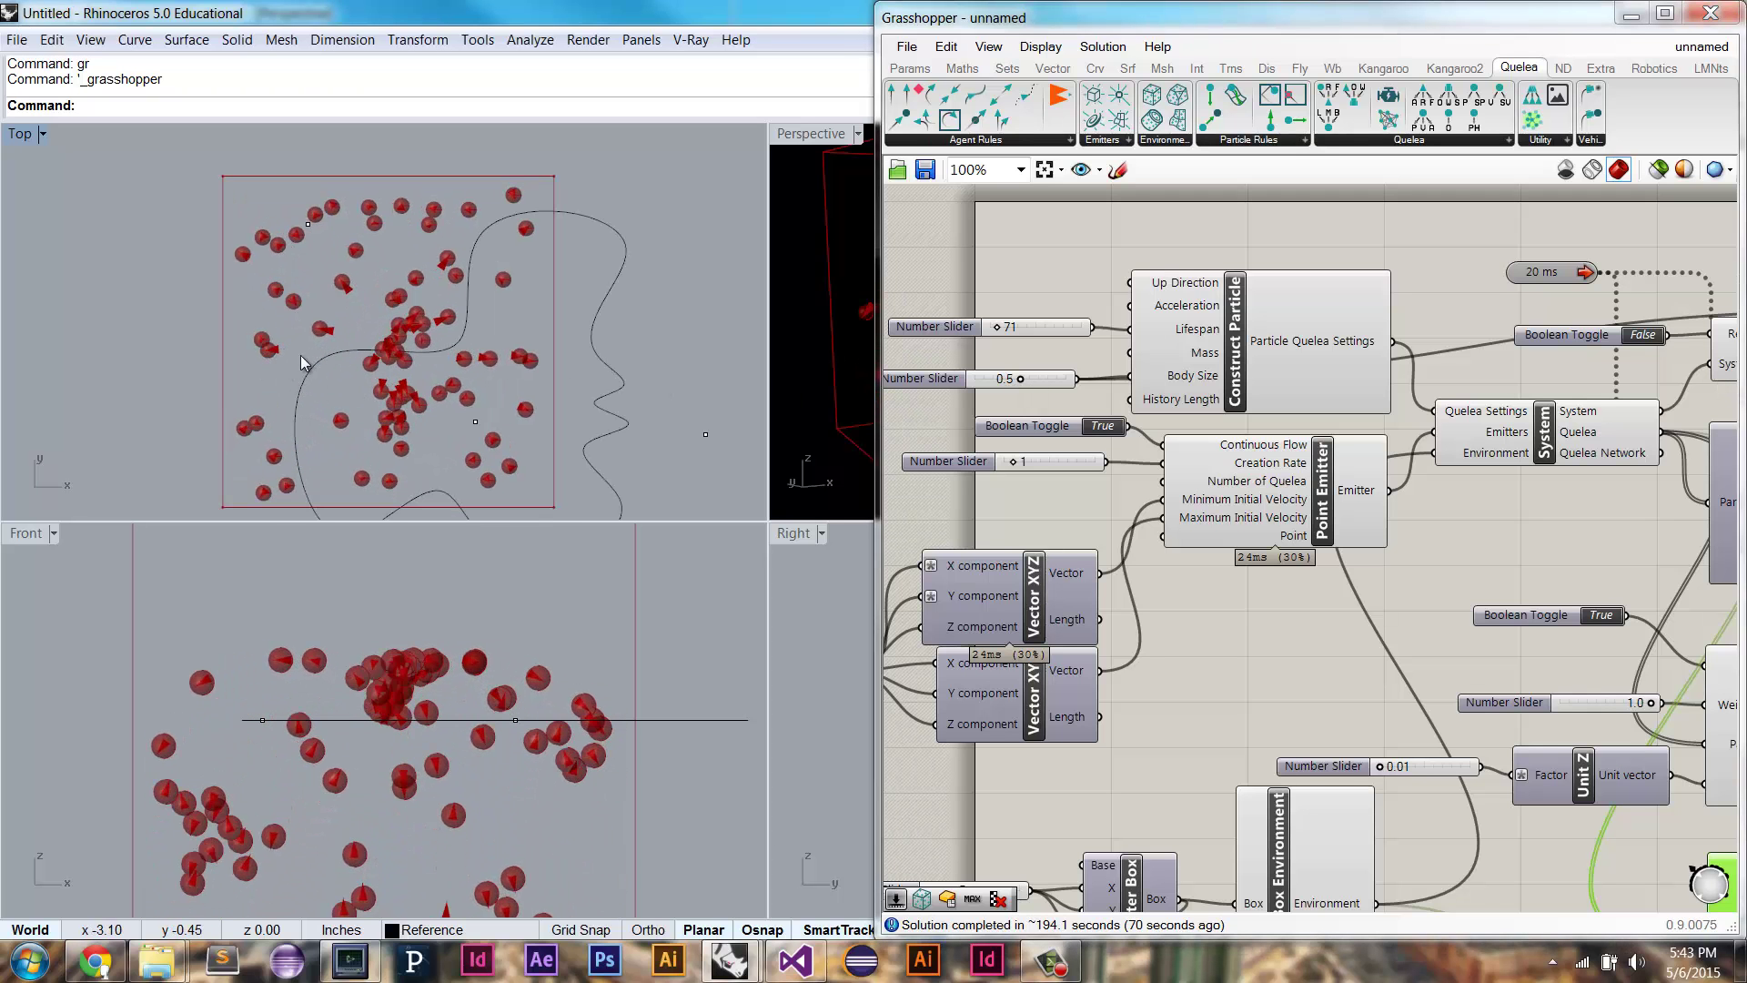
Step: Delete the Sphere component and maximize the Perspective viewport
right_drag(1664, 353, 1559, 366)
double_click(1543, 354)
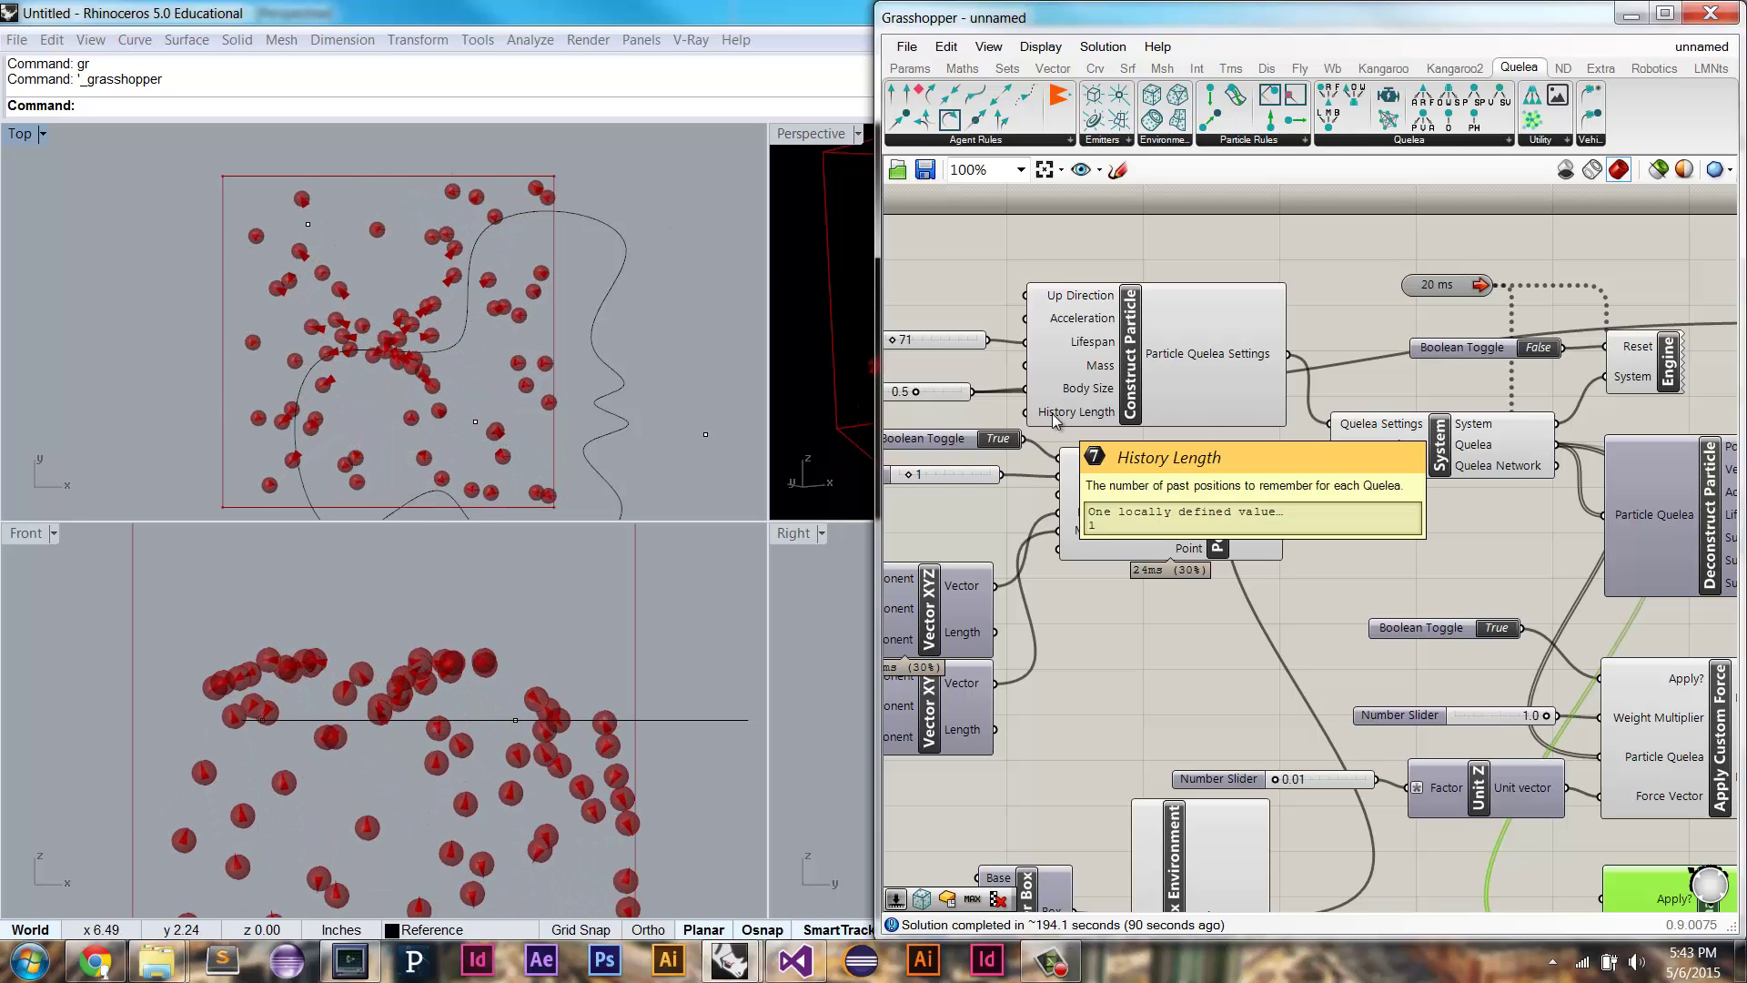
scroll(1385, 365, down, 1)
scroll(1592, 373, down, 1)
click(1589, 339)
key(Delete)
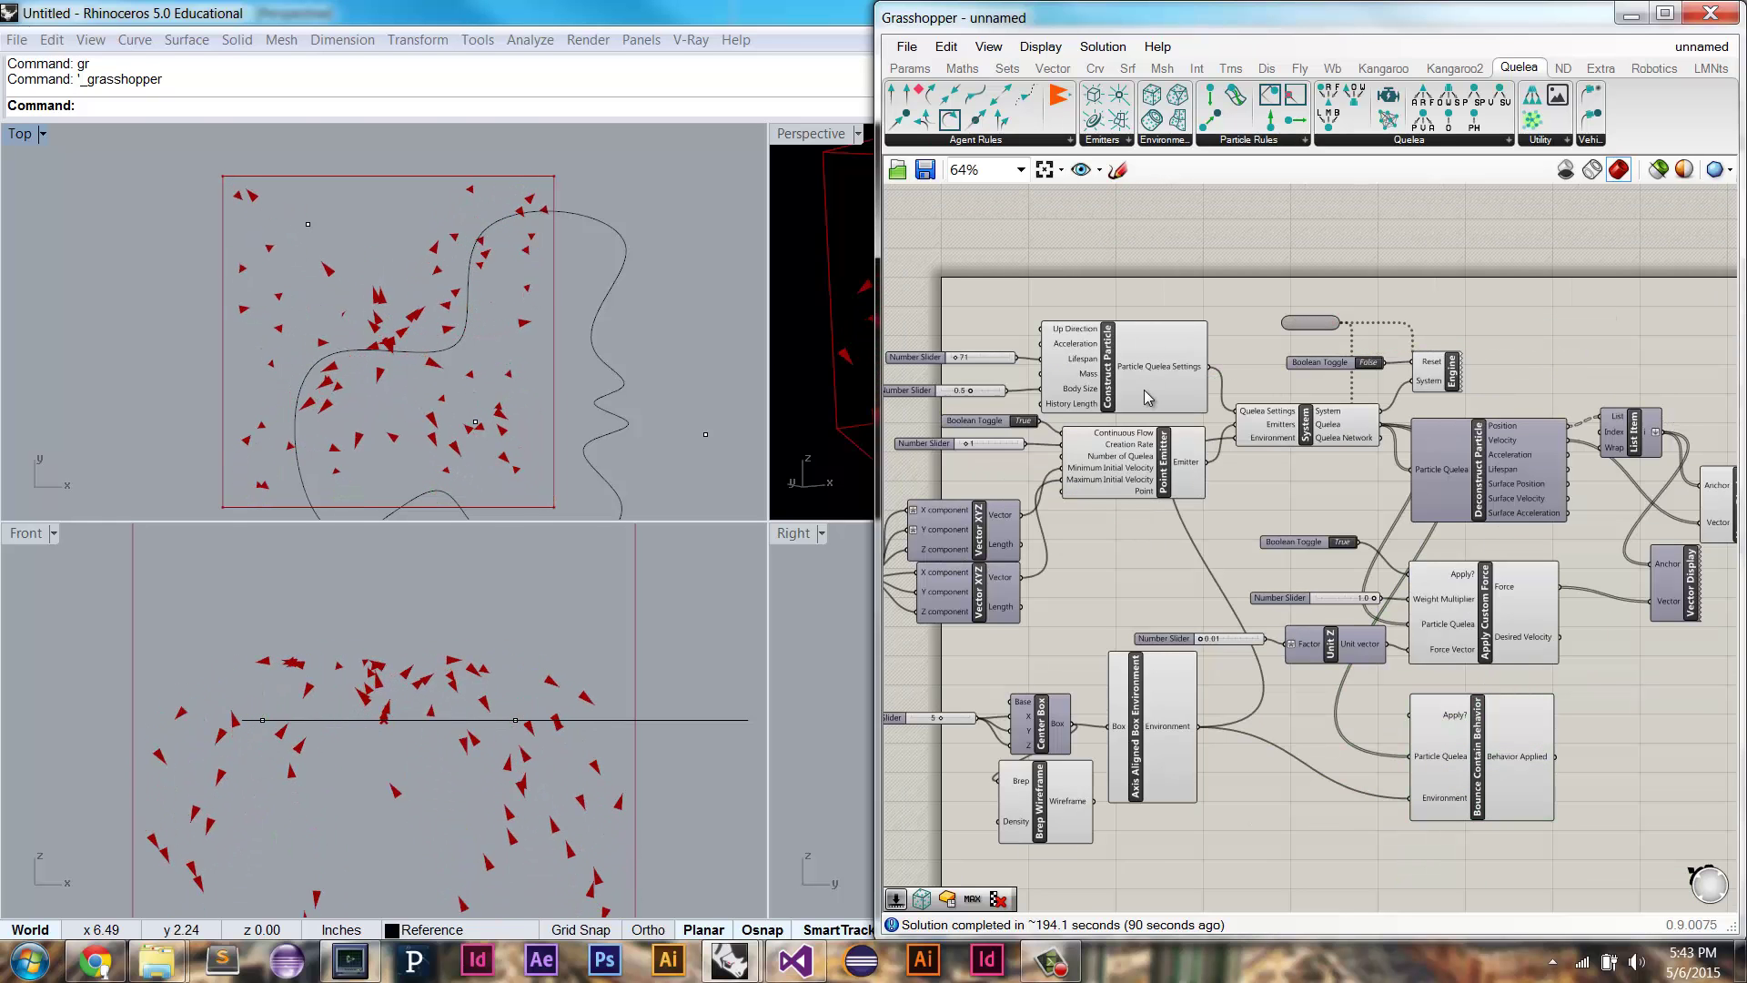
click(804, 146)
double_click(804, 137)
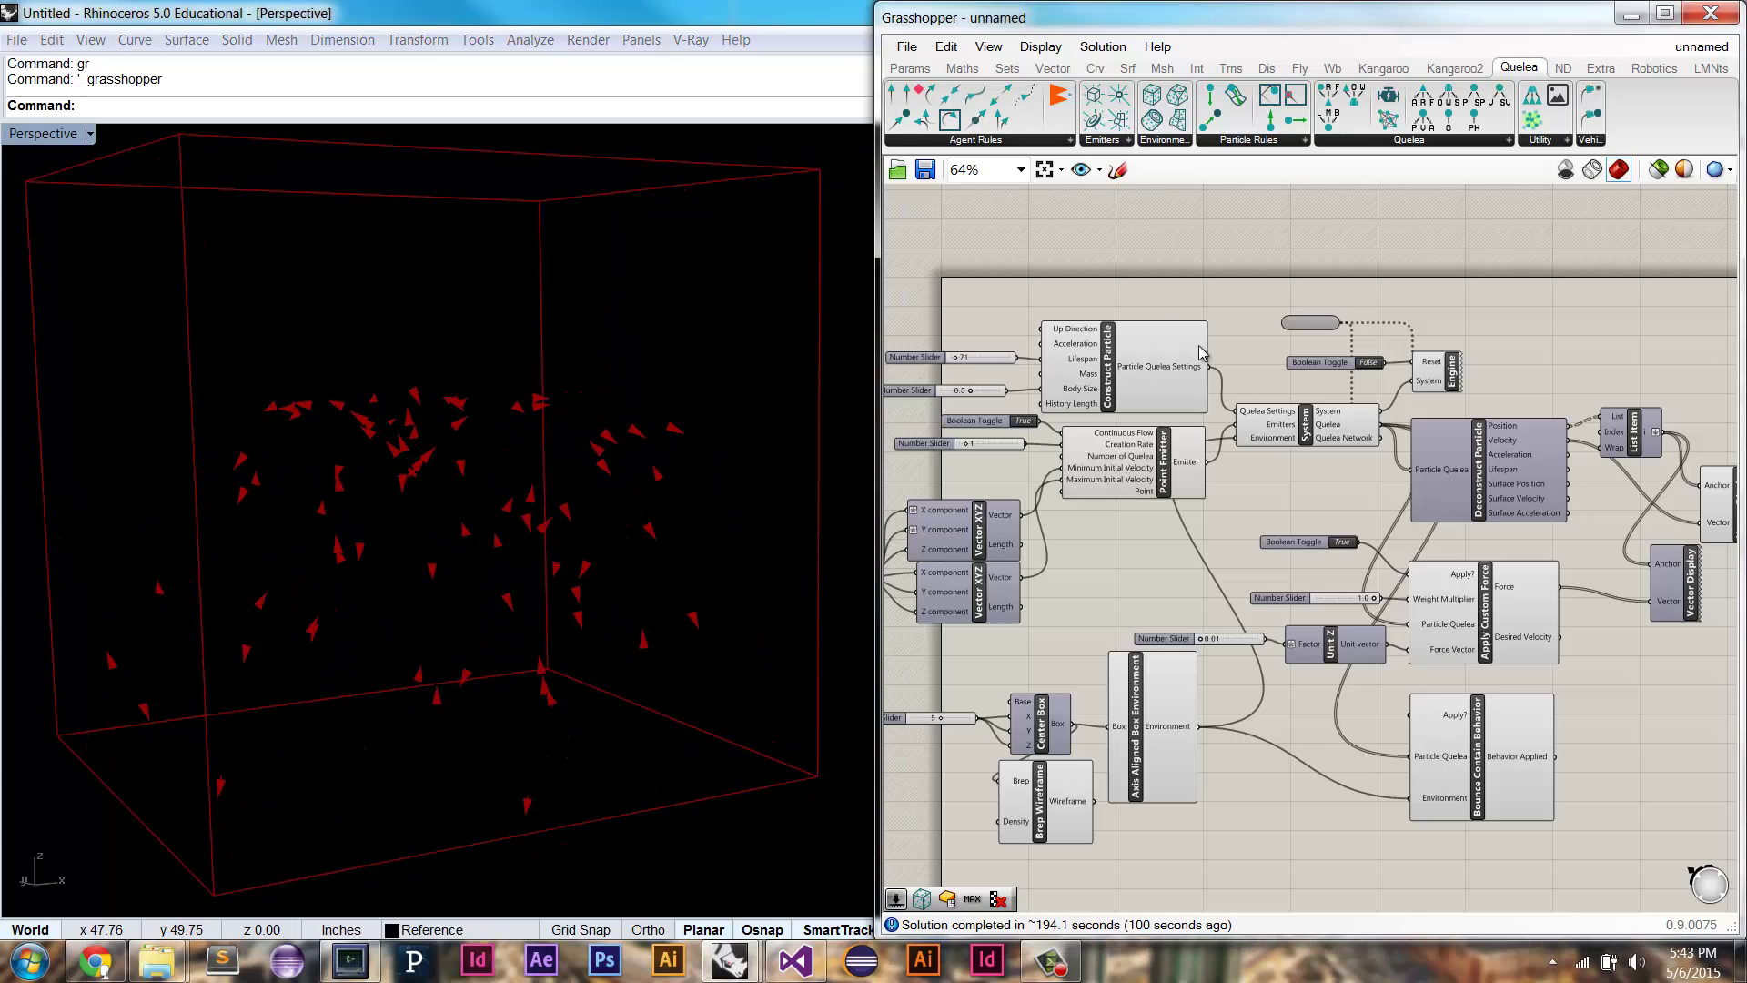
Step: Add a number slider of 15 and connect it to Construct Particle's History Length input
scroll(1139, 398, up, 3)
scroll(1171, 411, up, 1)
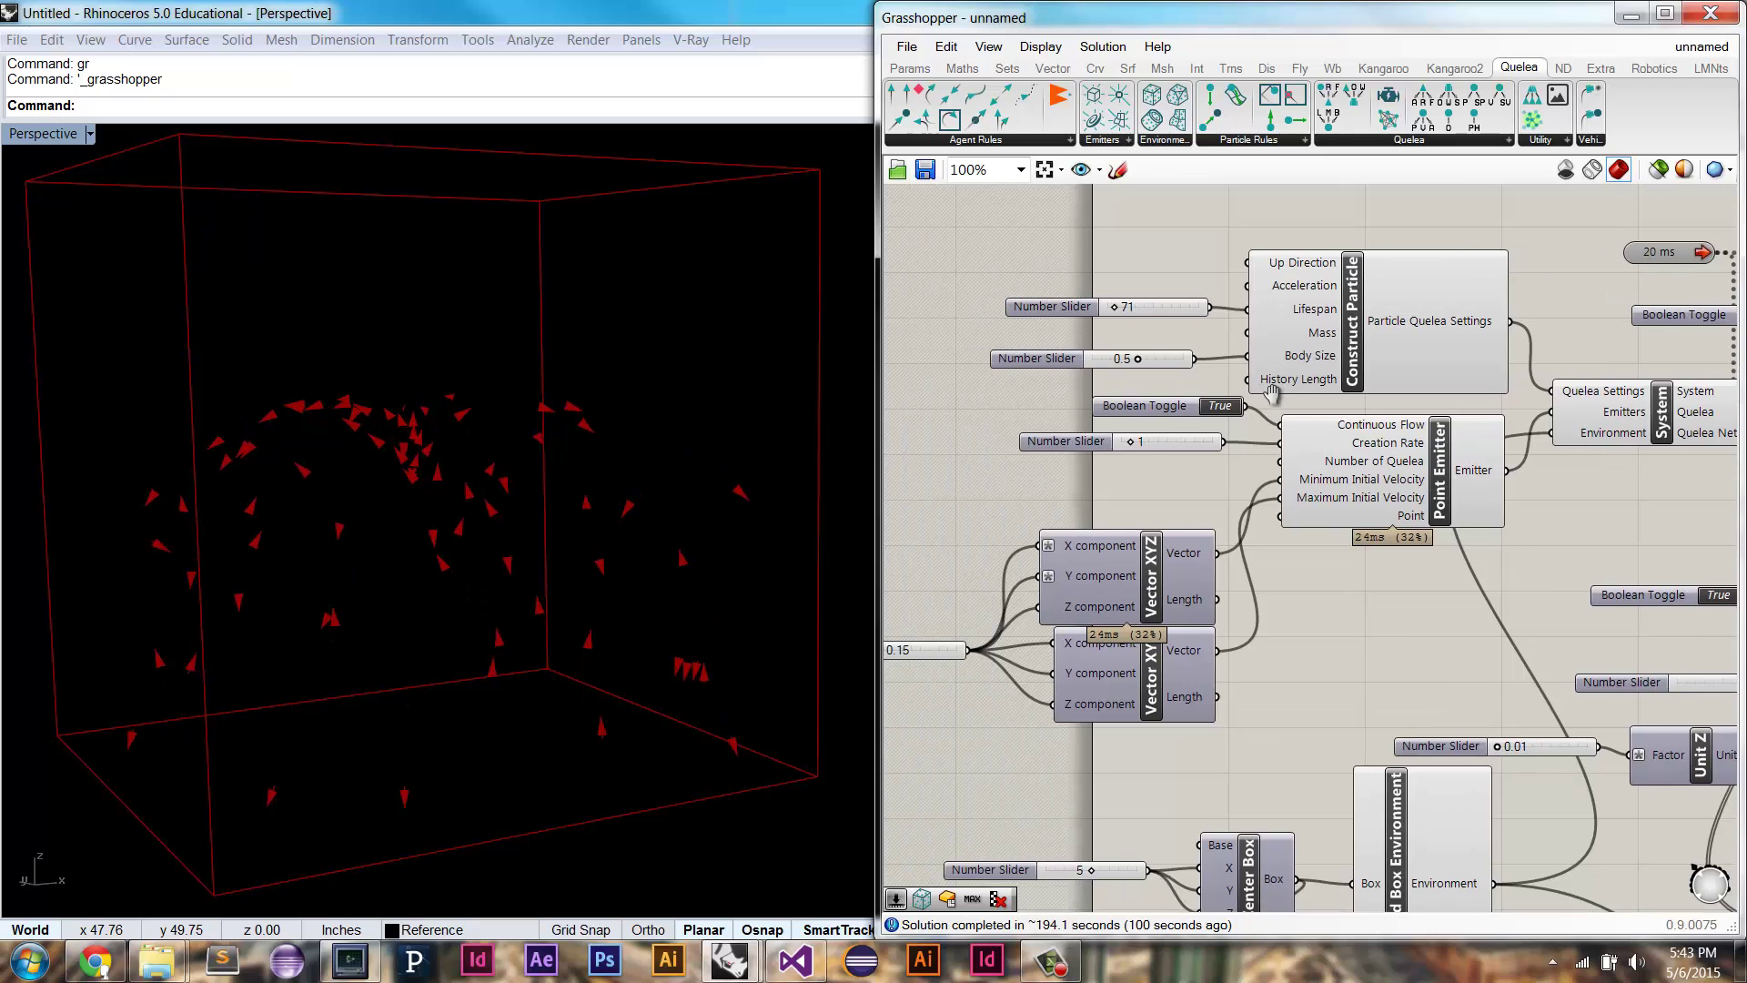
double_click(1068, 392)
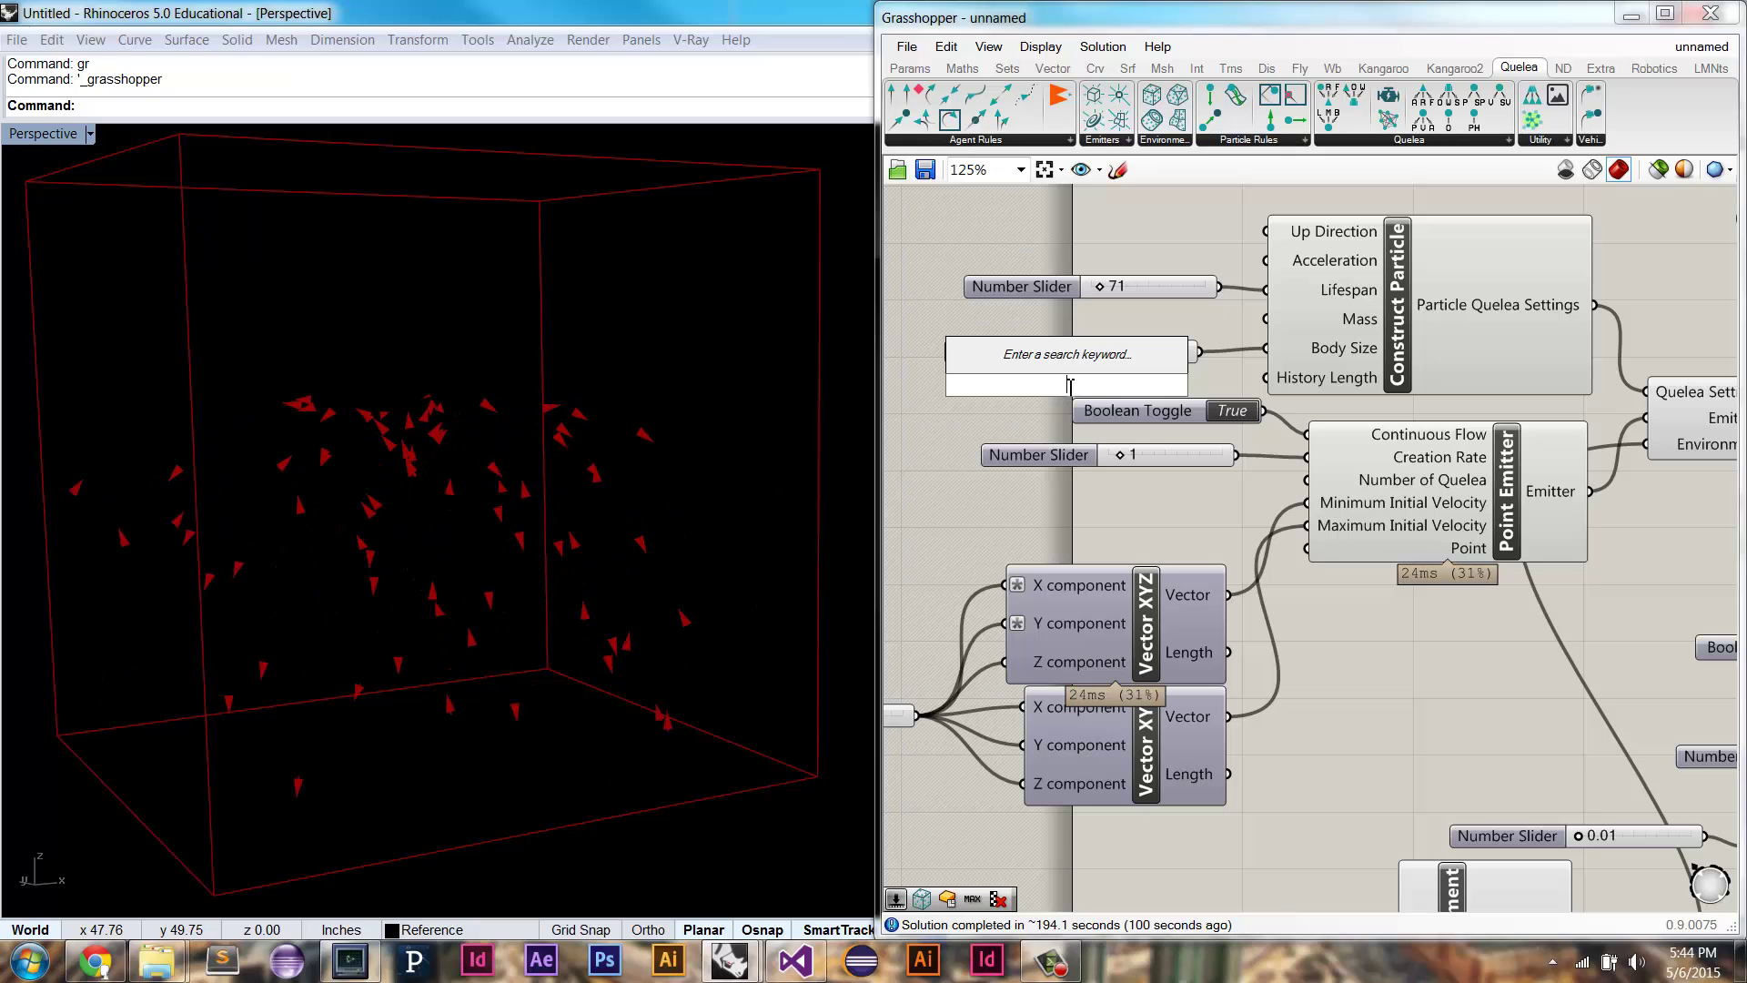
key(Return)
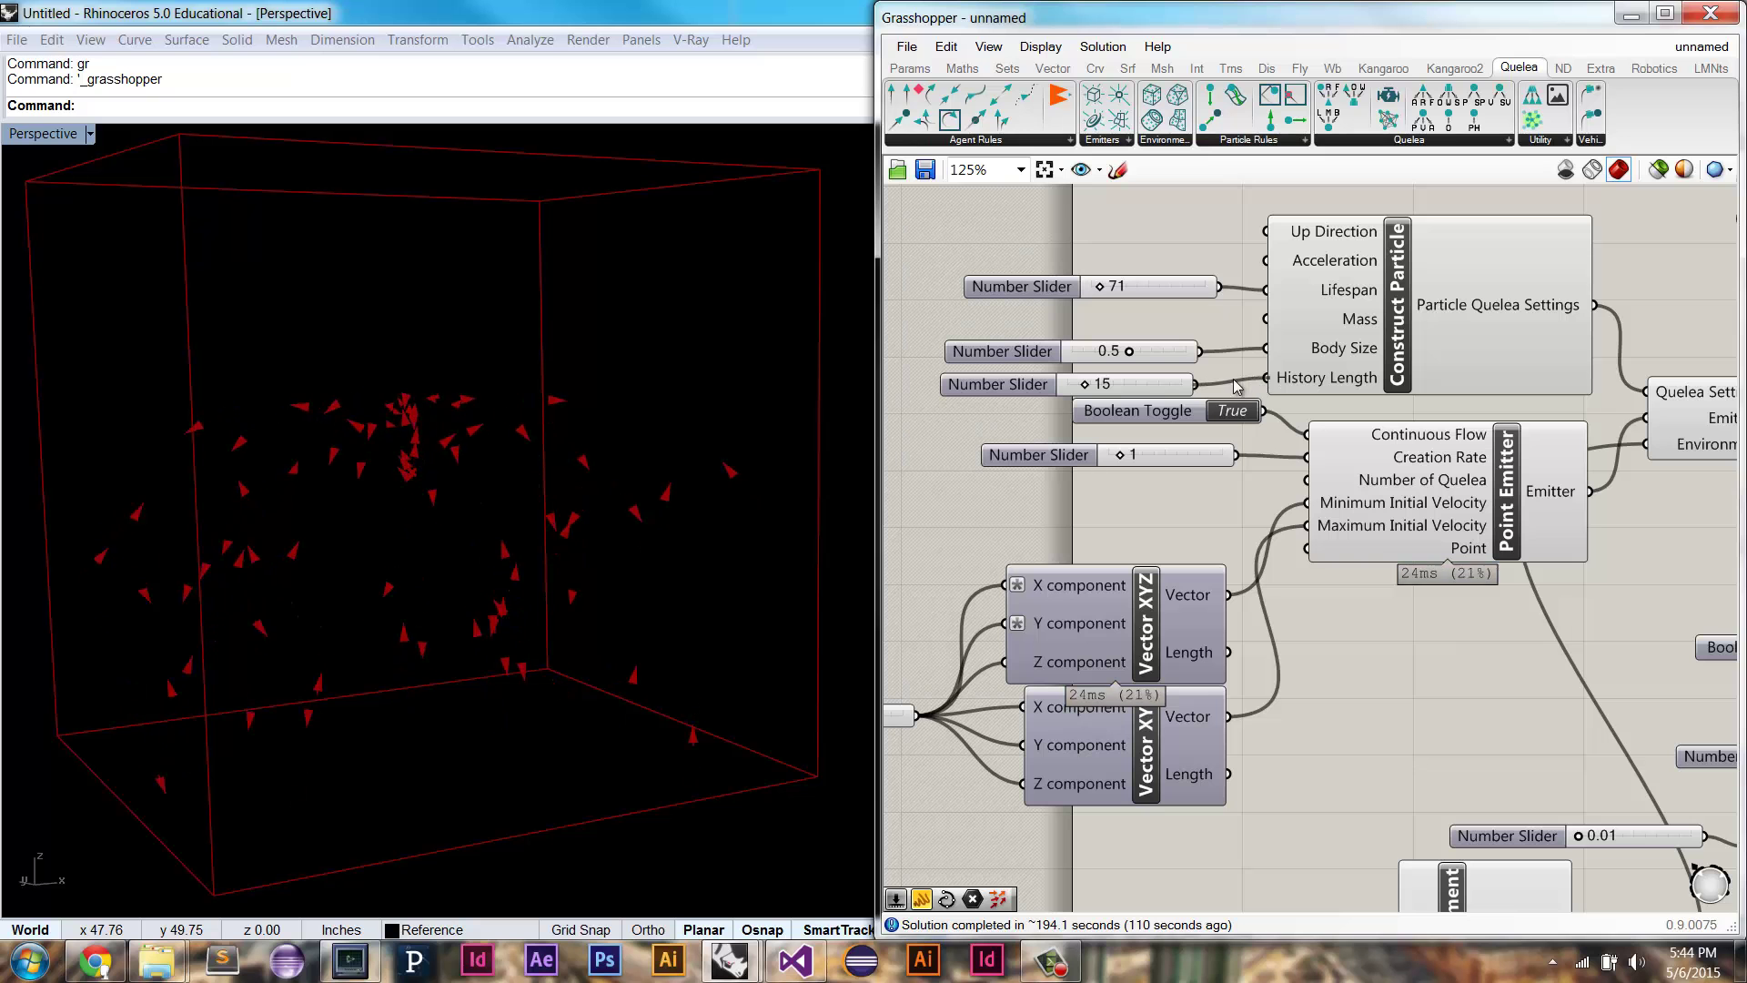
Step: Turn on the preview of the Deconstruct Particle component
right_drag(1192, 384, 941, 373)
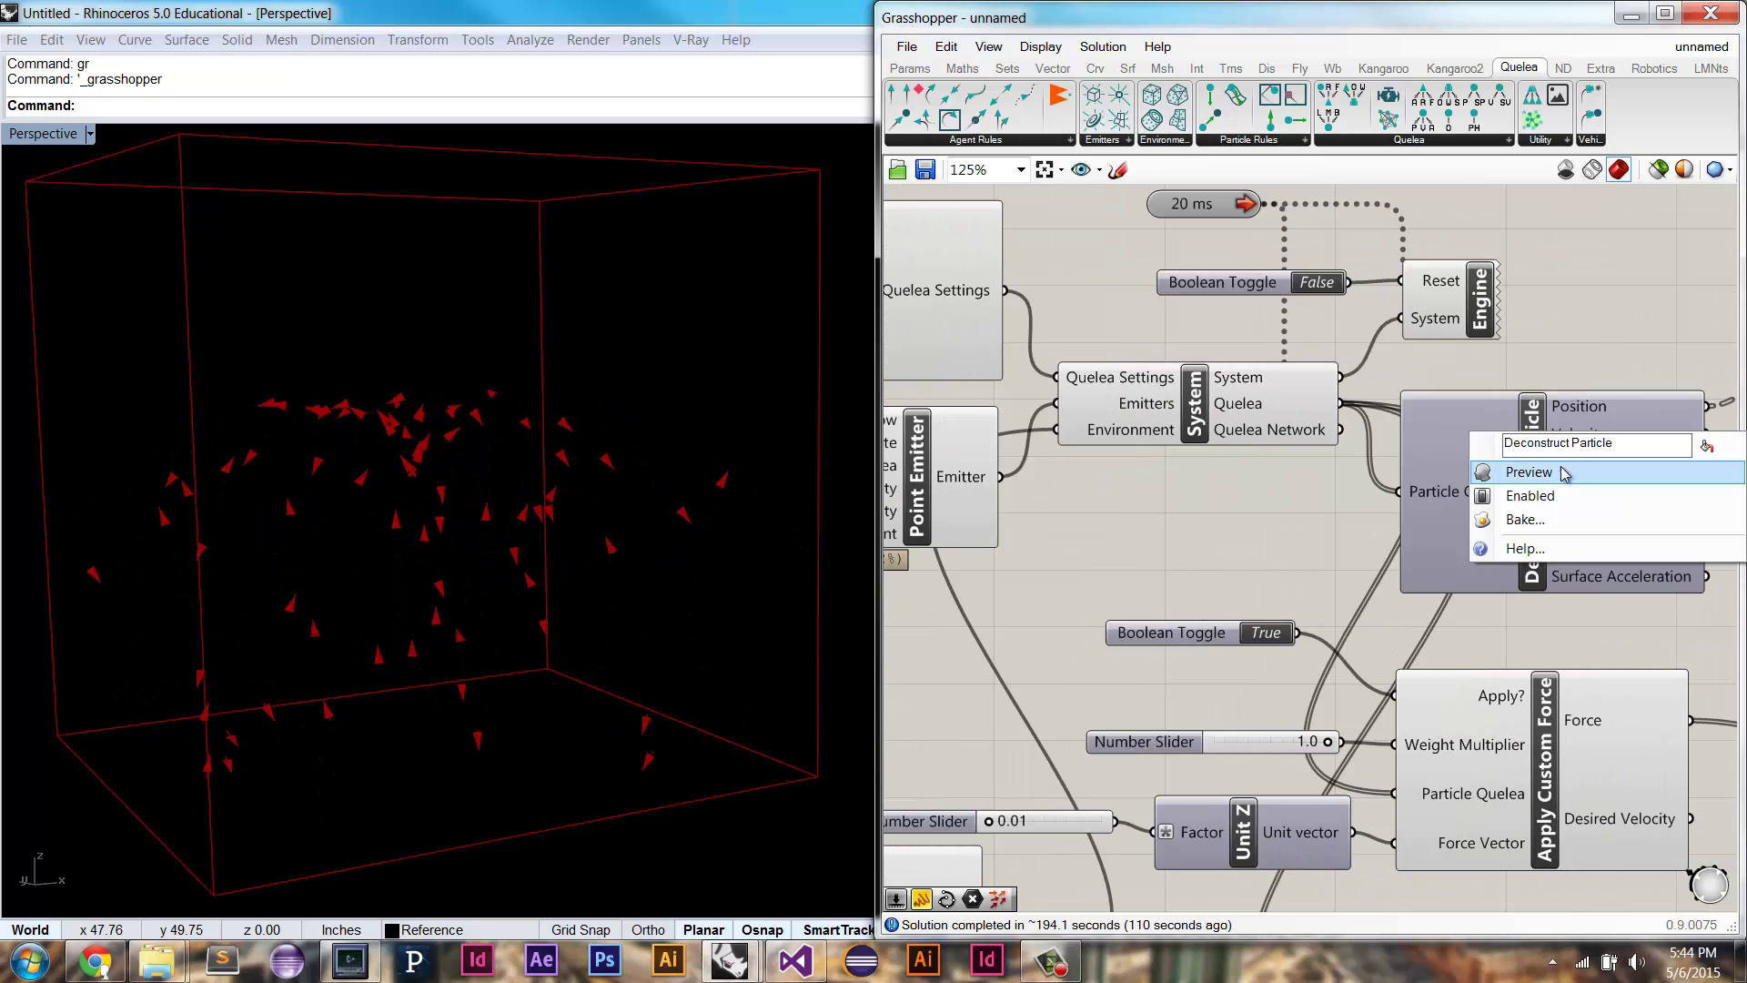
click(1474, 455)
right_drag(1482, 442, 1249, 424)
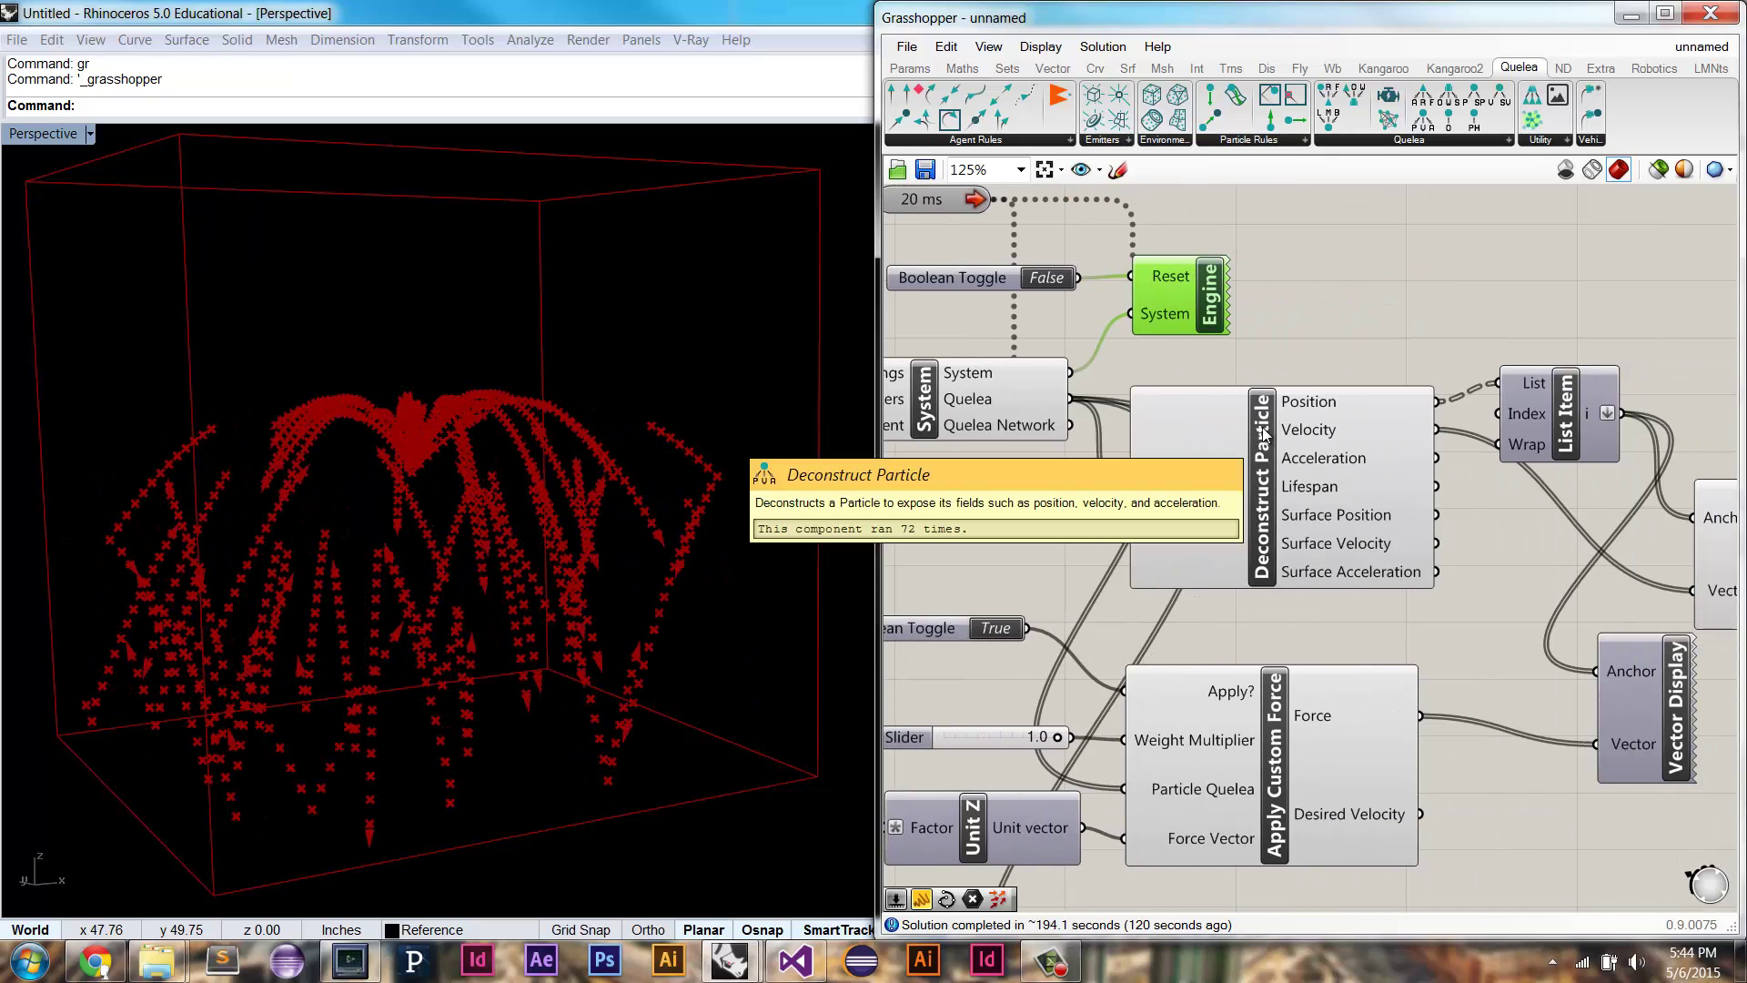
Step: Turn off the Deconstruct Particle preview and add a PolyLine component with its Vertices fed by the particles' Position output
right_click(1264, 434)
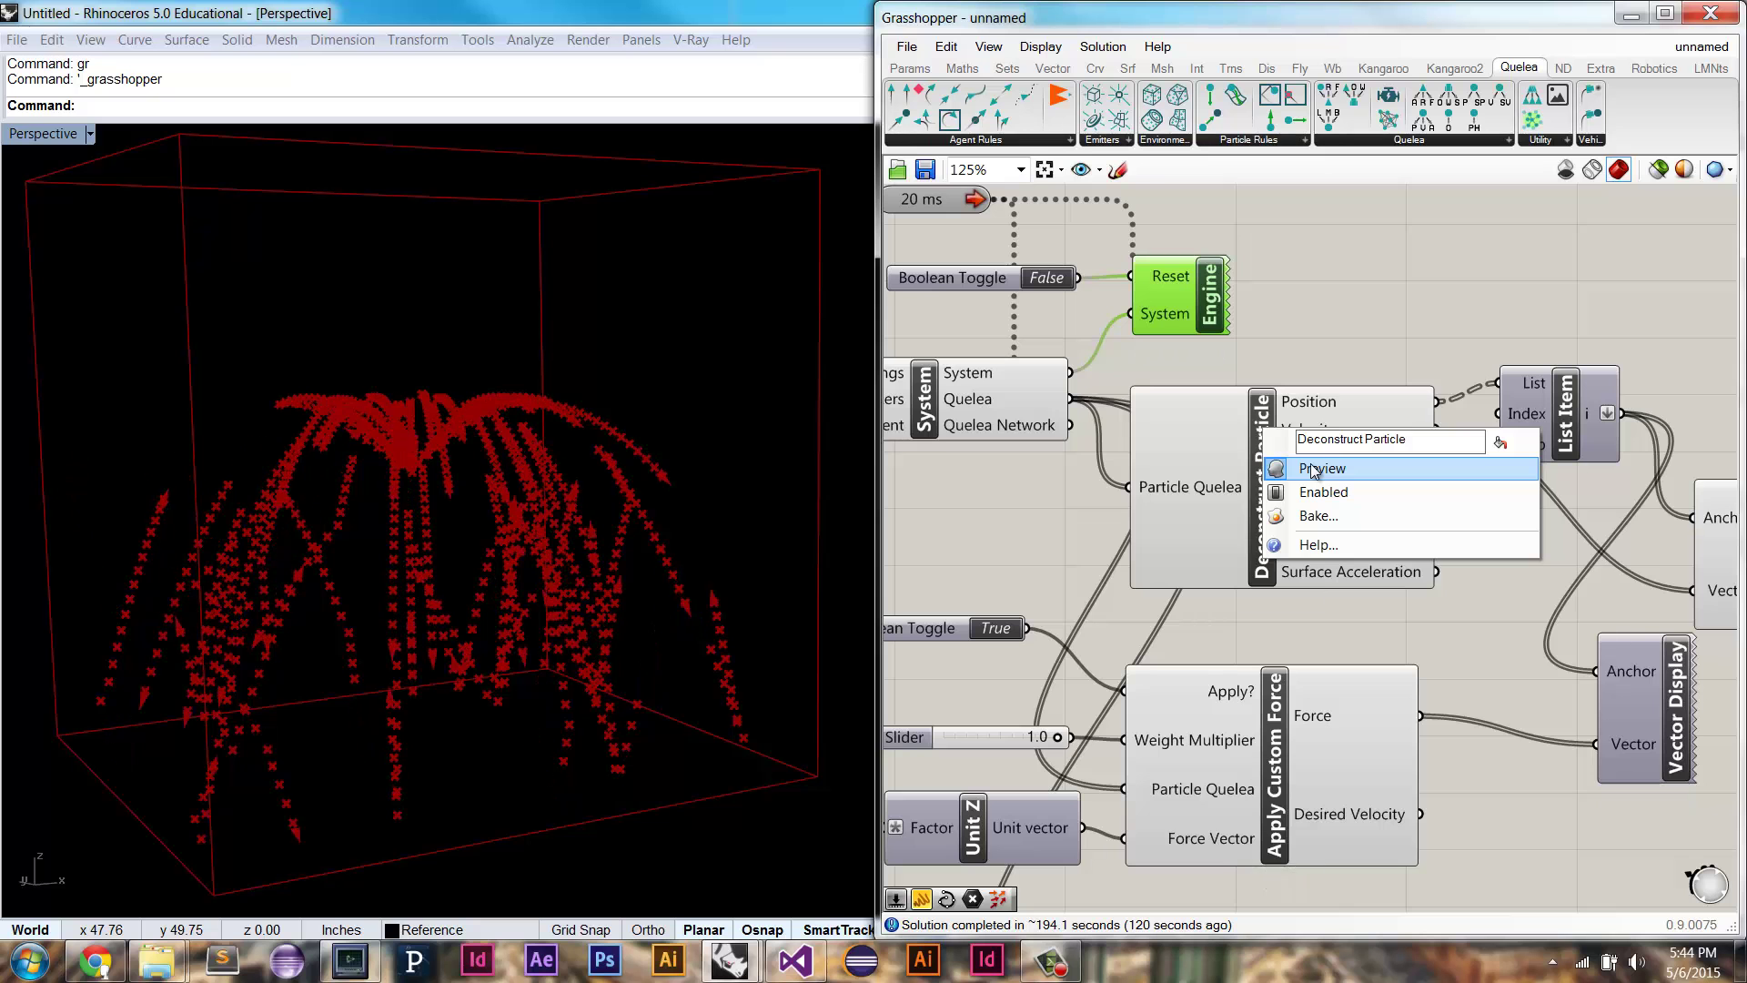
click(1313, 469)
right_drag(1373, 334, 1278, 348)
double_click(1324, 314)
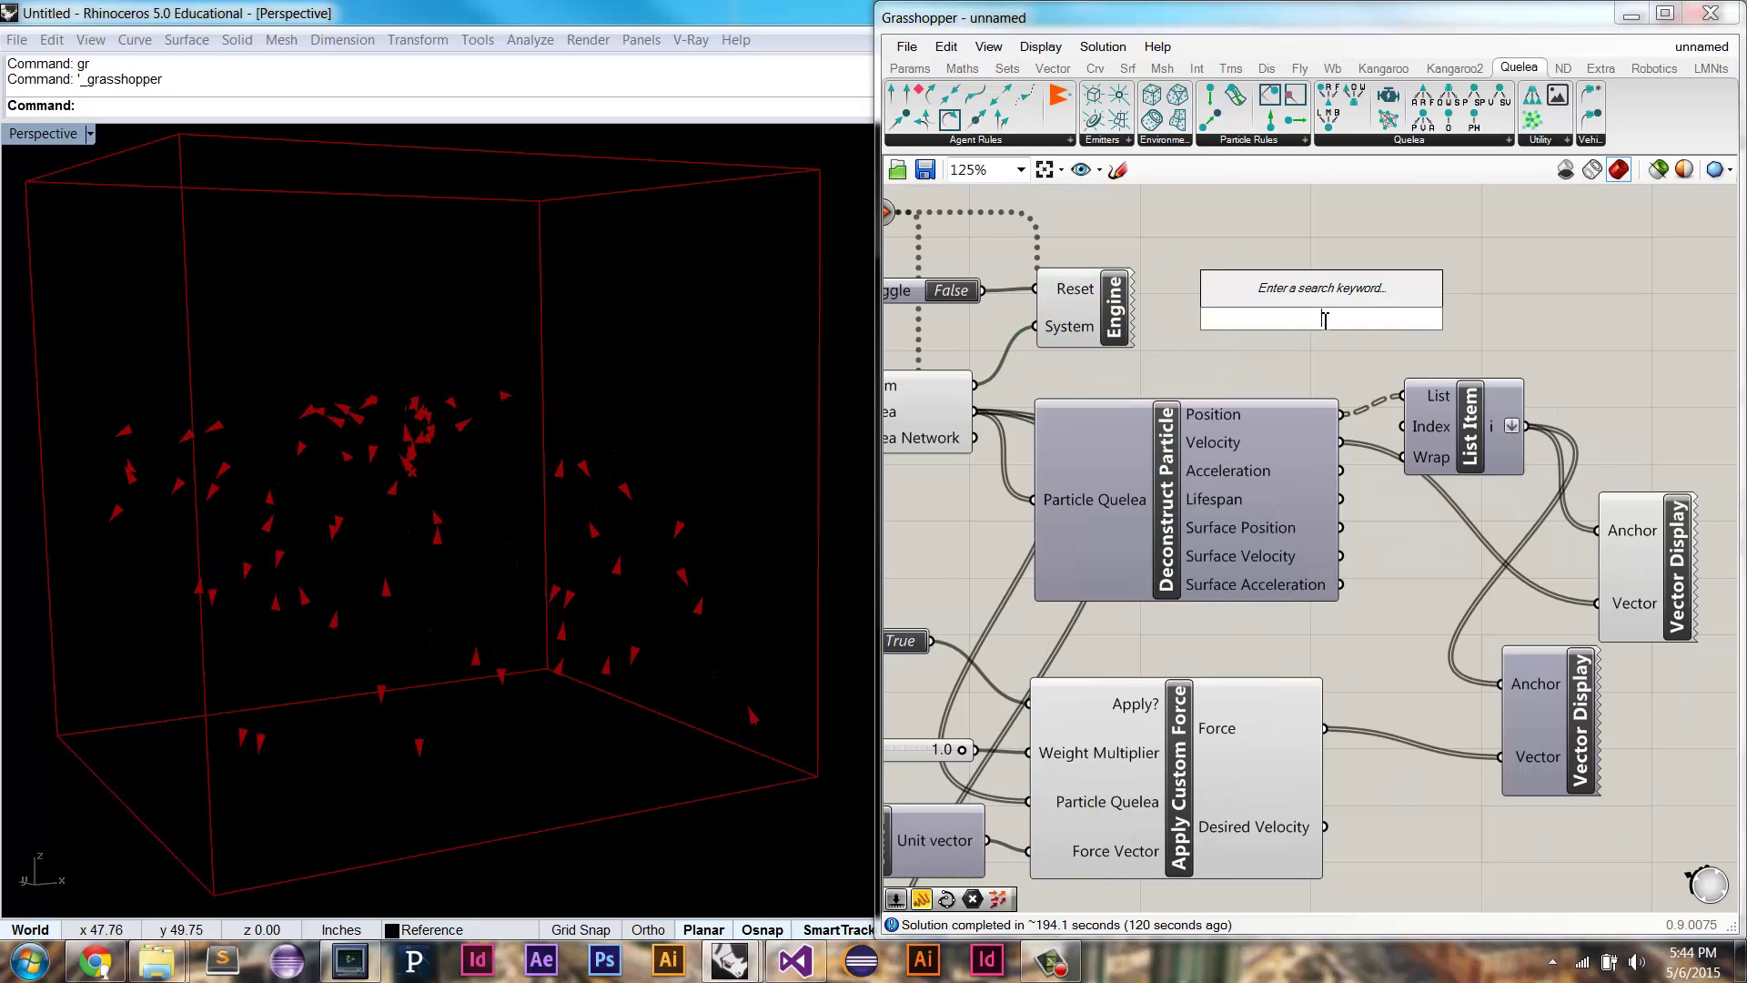
text(poly)
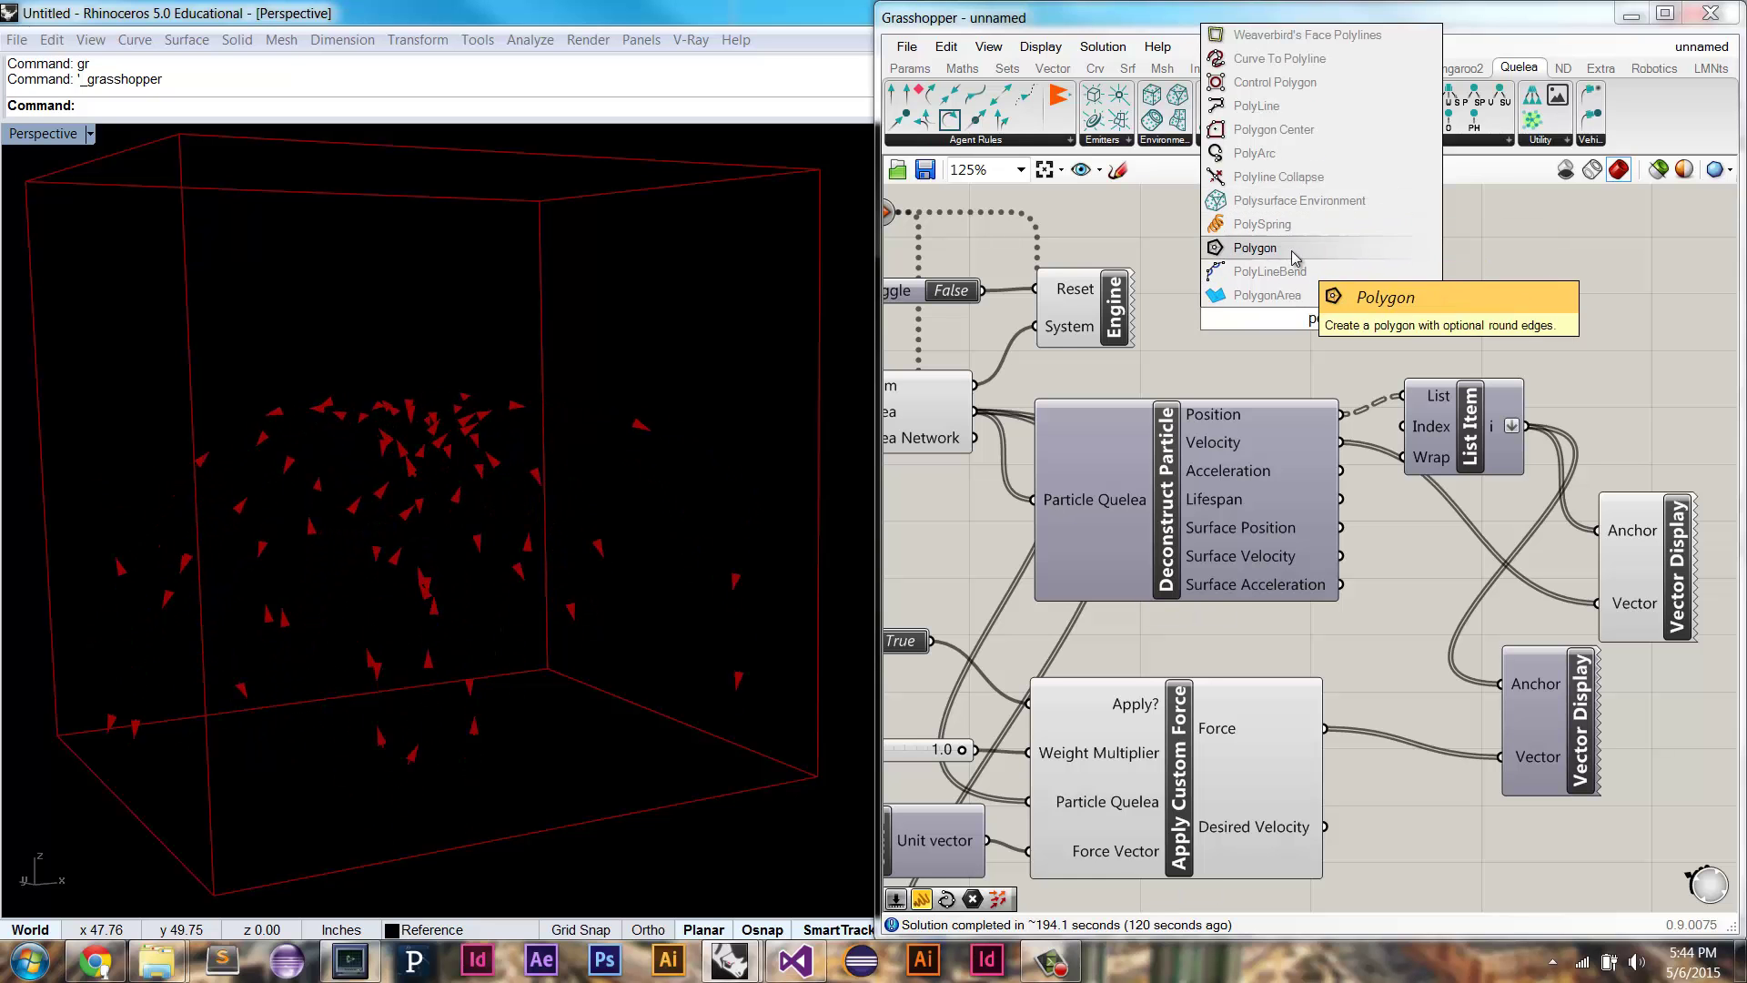
click(1290, 121)
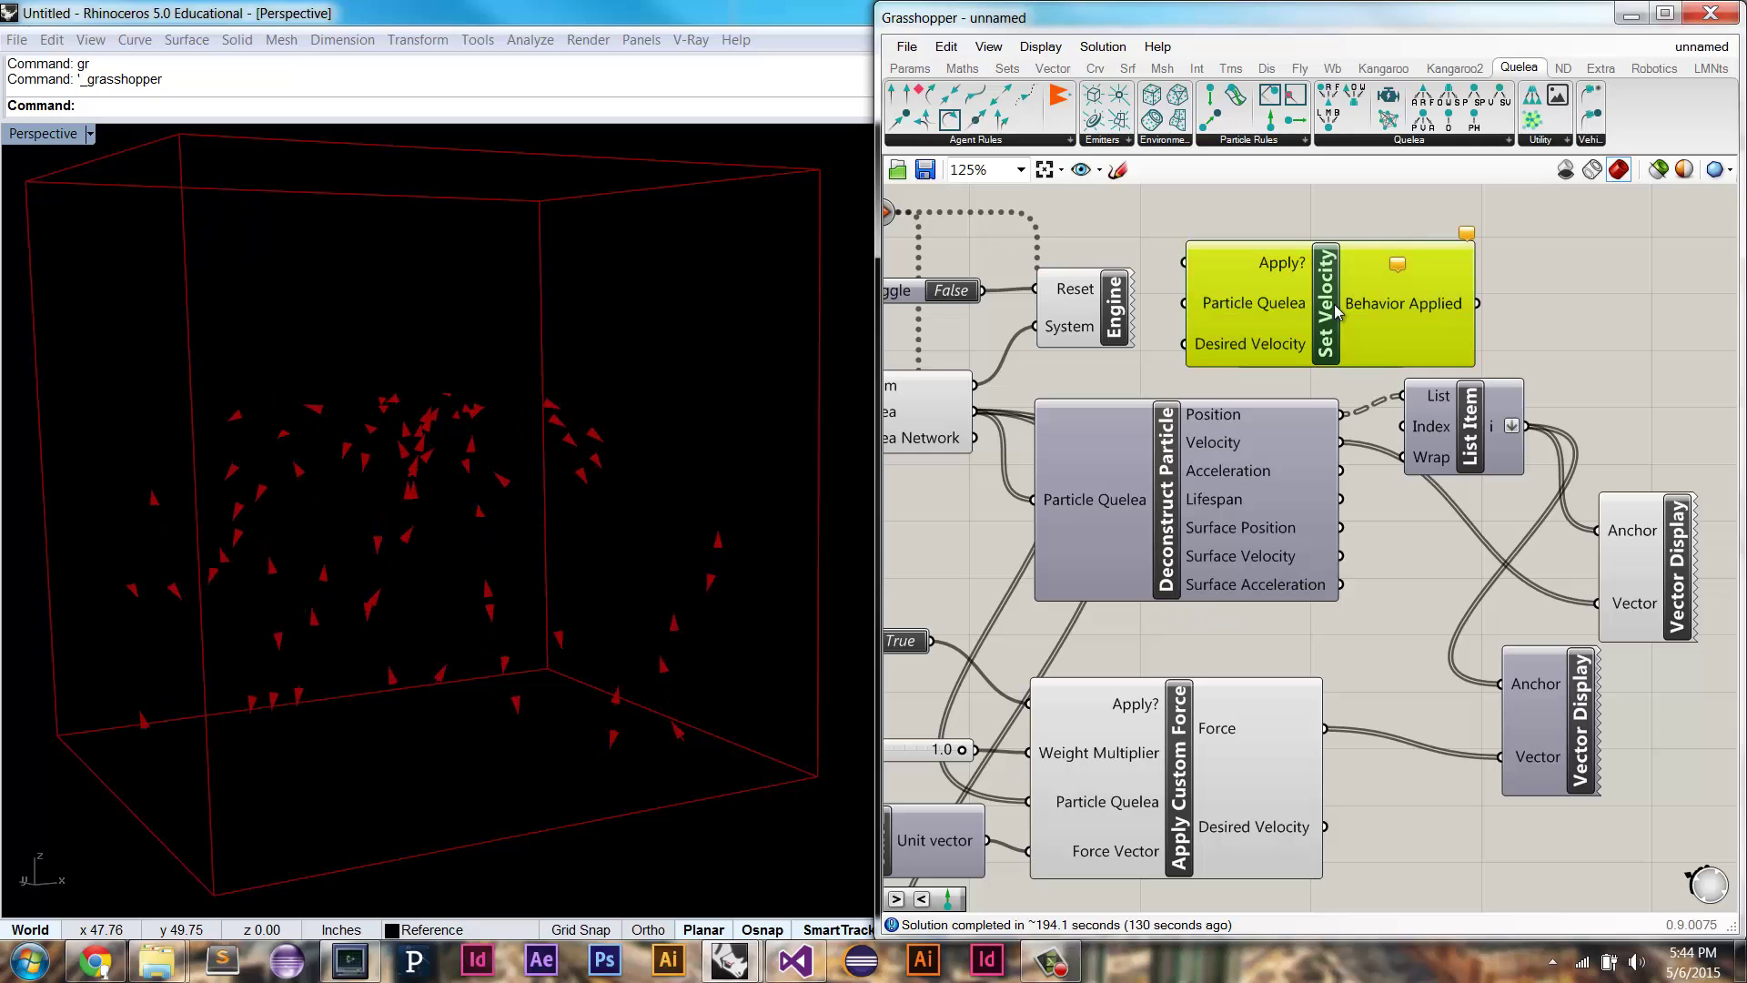
drag(1320, 302, 1429, 277)
click(1318, 346)
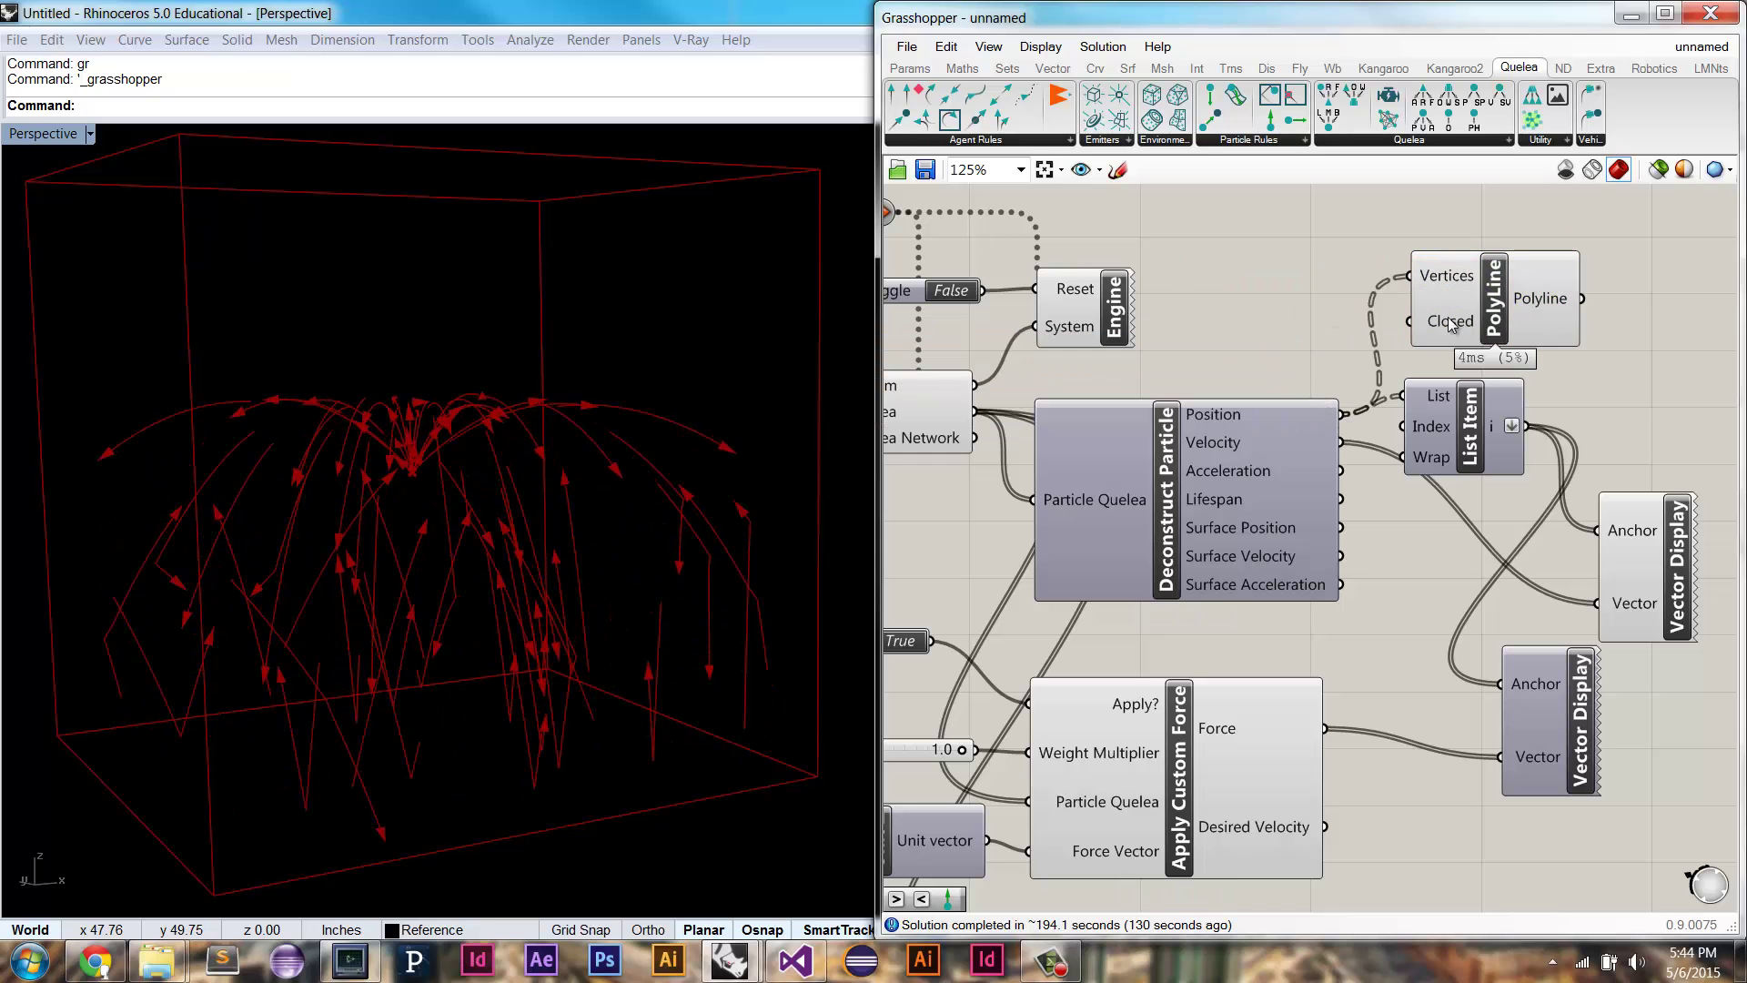
Step: Add an Interpolate curve component above PolyLine and connect Deconstruct Particle's Position output to its Vertices input
double_click(1327, 264)
text(interp)
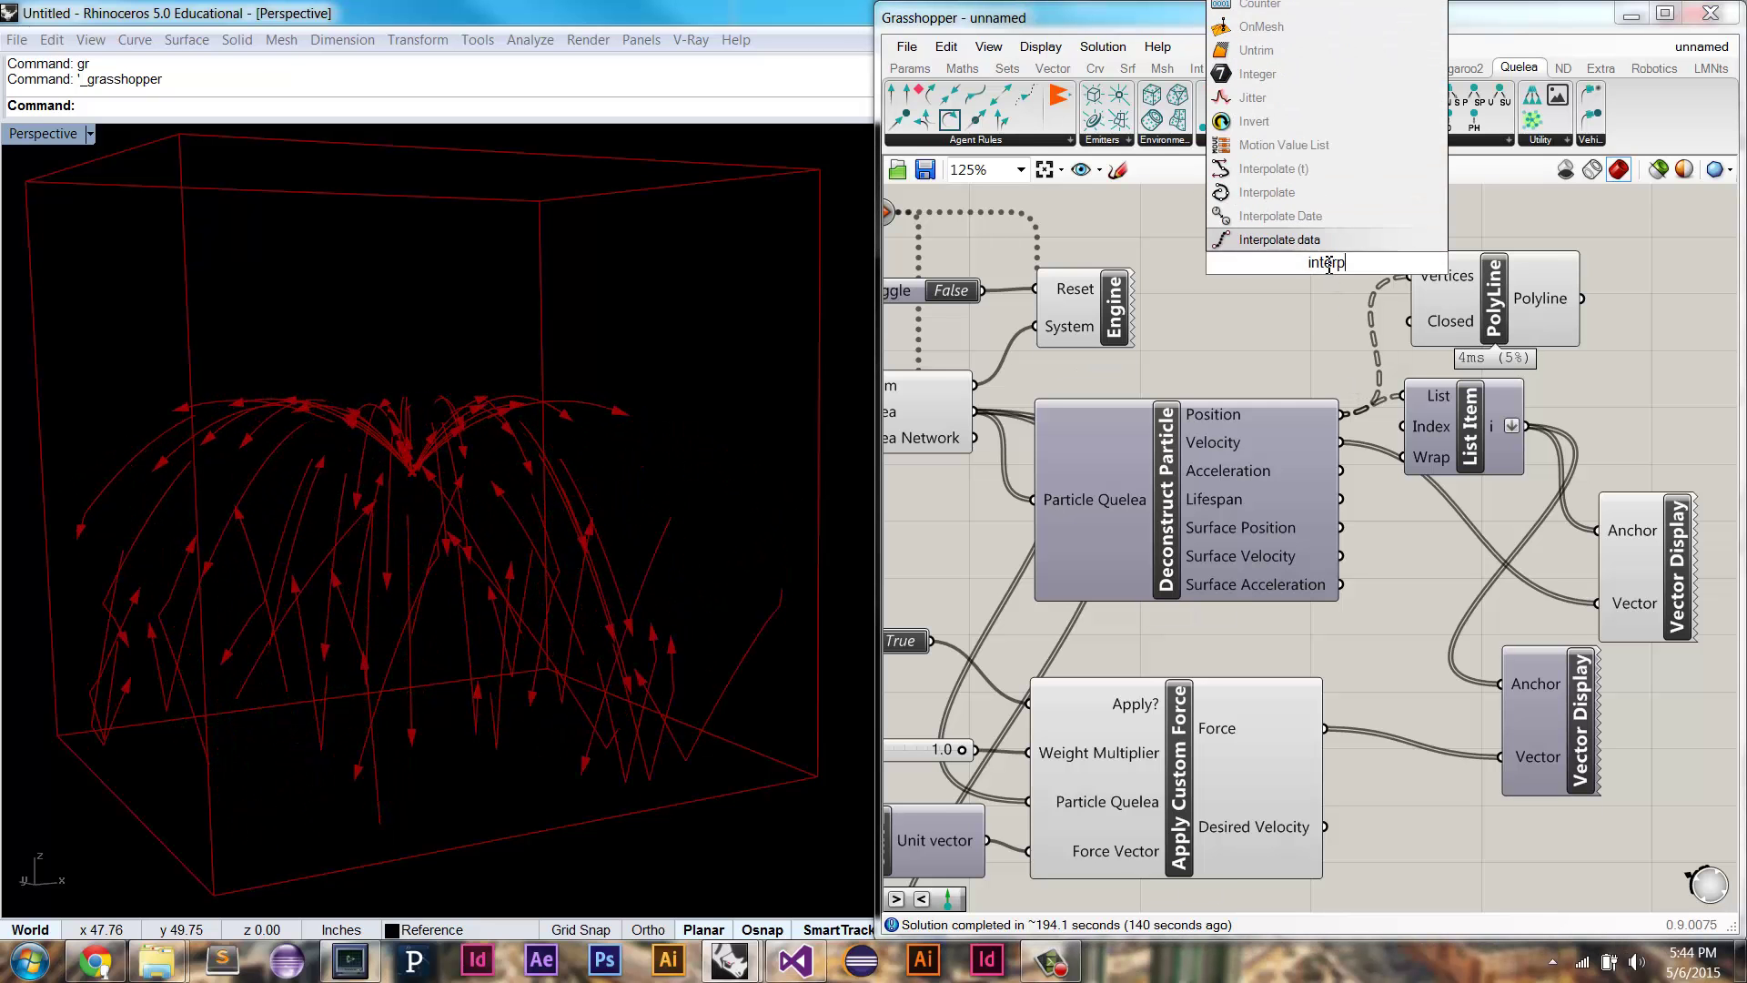
click(1267, 192)
drag(1275, 273, 1412, 288)
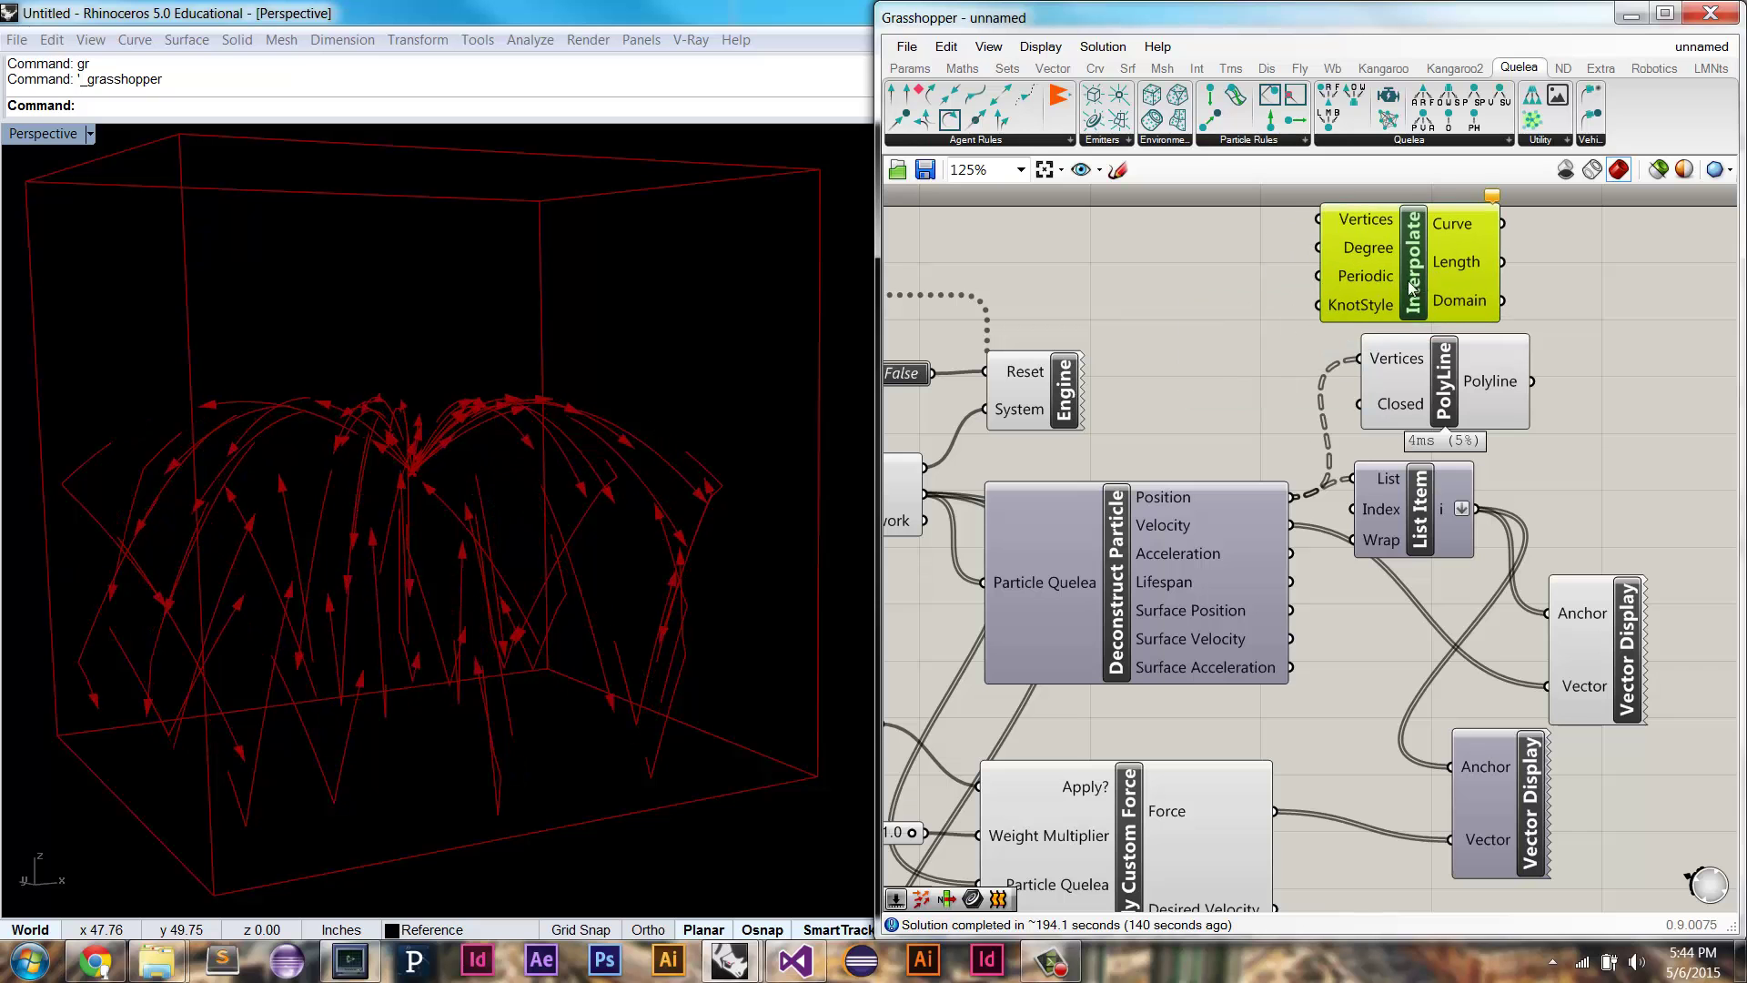
drag(1294, 496, 1318, 221)
Step: Turn off the PolyLine component's preview and align the Interpolate component above it
click(1392, 264)
right_click(1449, 392)
click(1475, 428)
drag(1423, 275, 1451, 270)
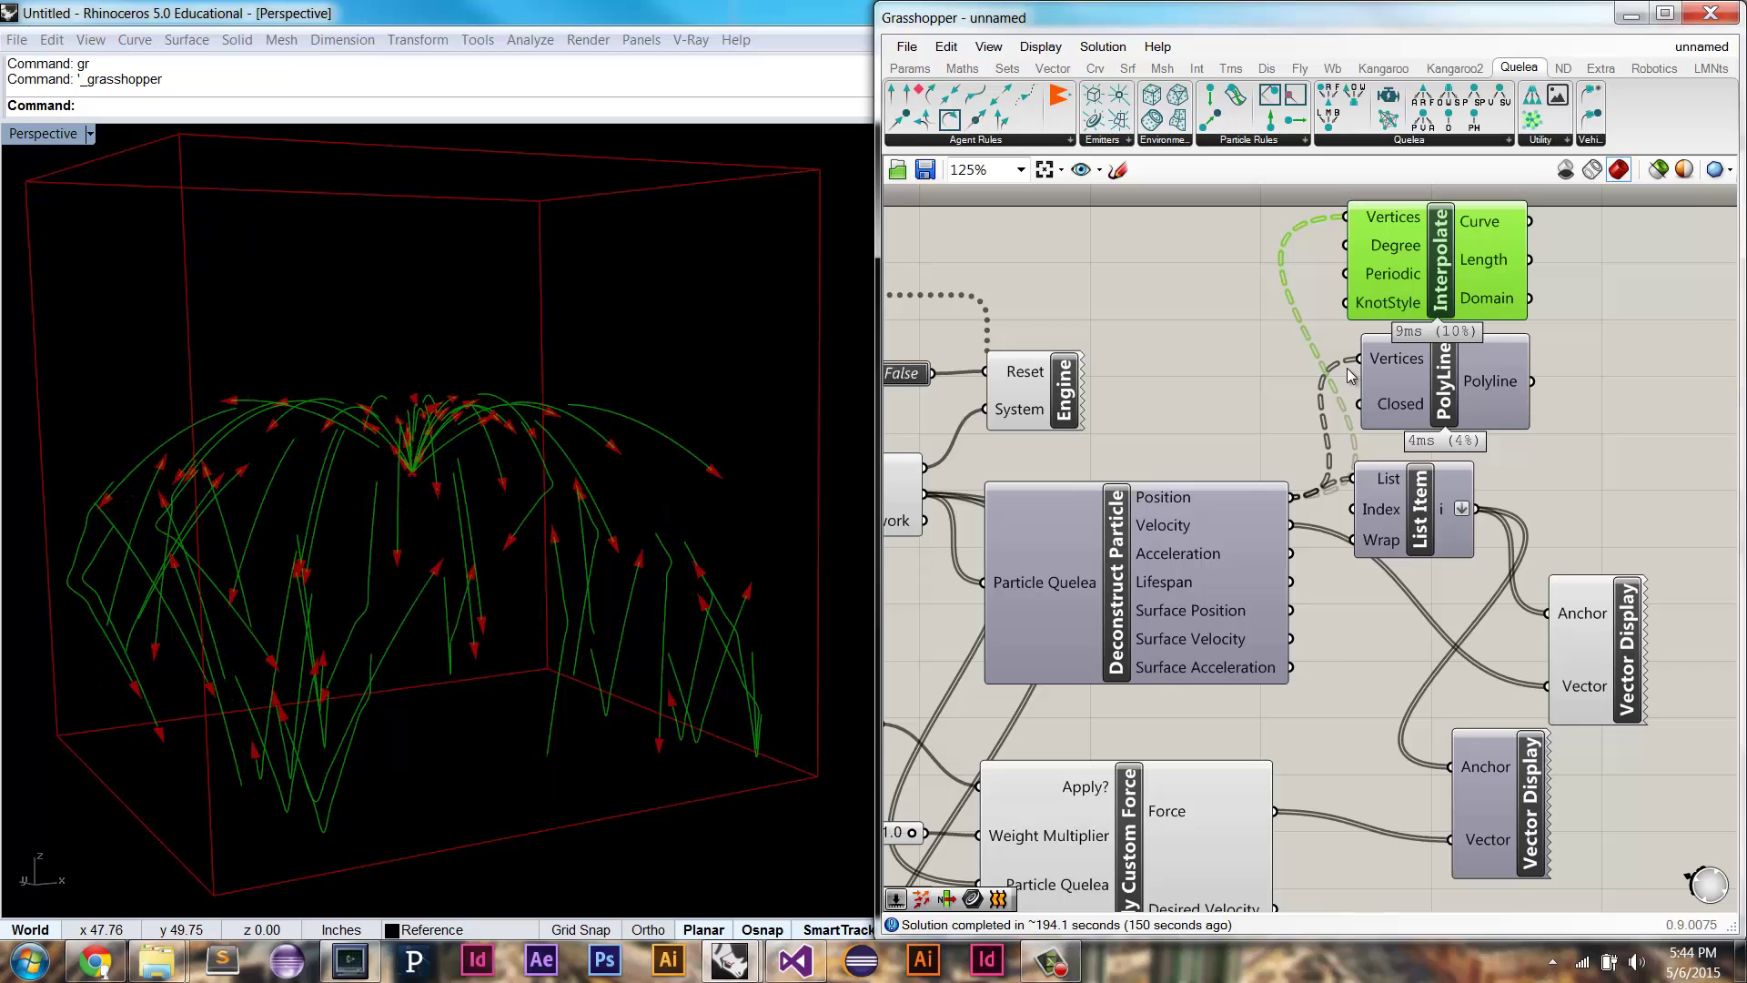
click(1205, 384)
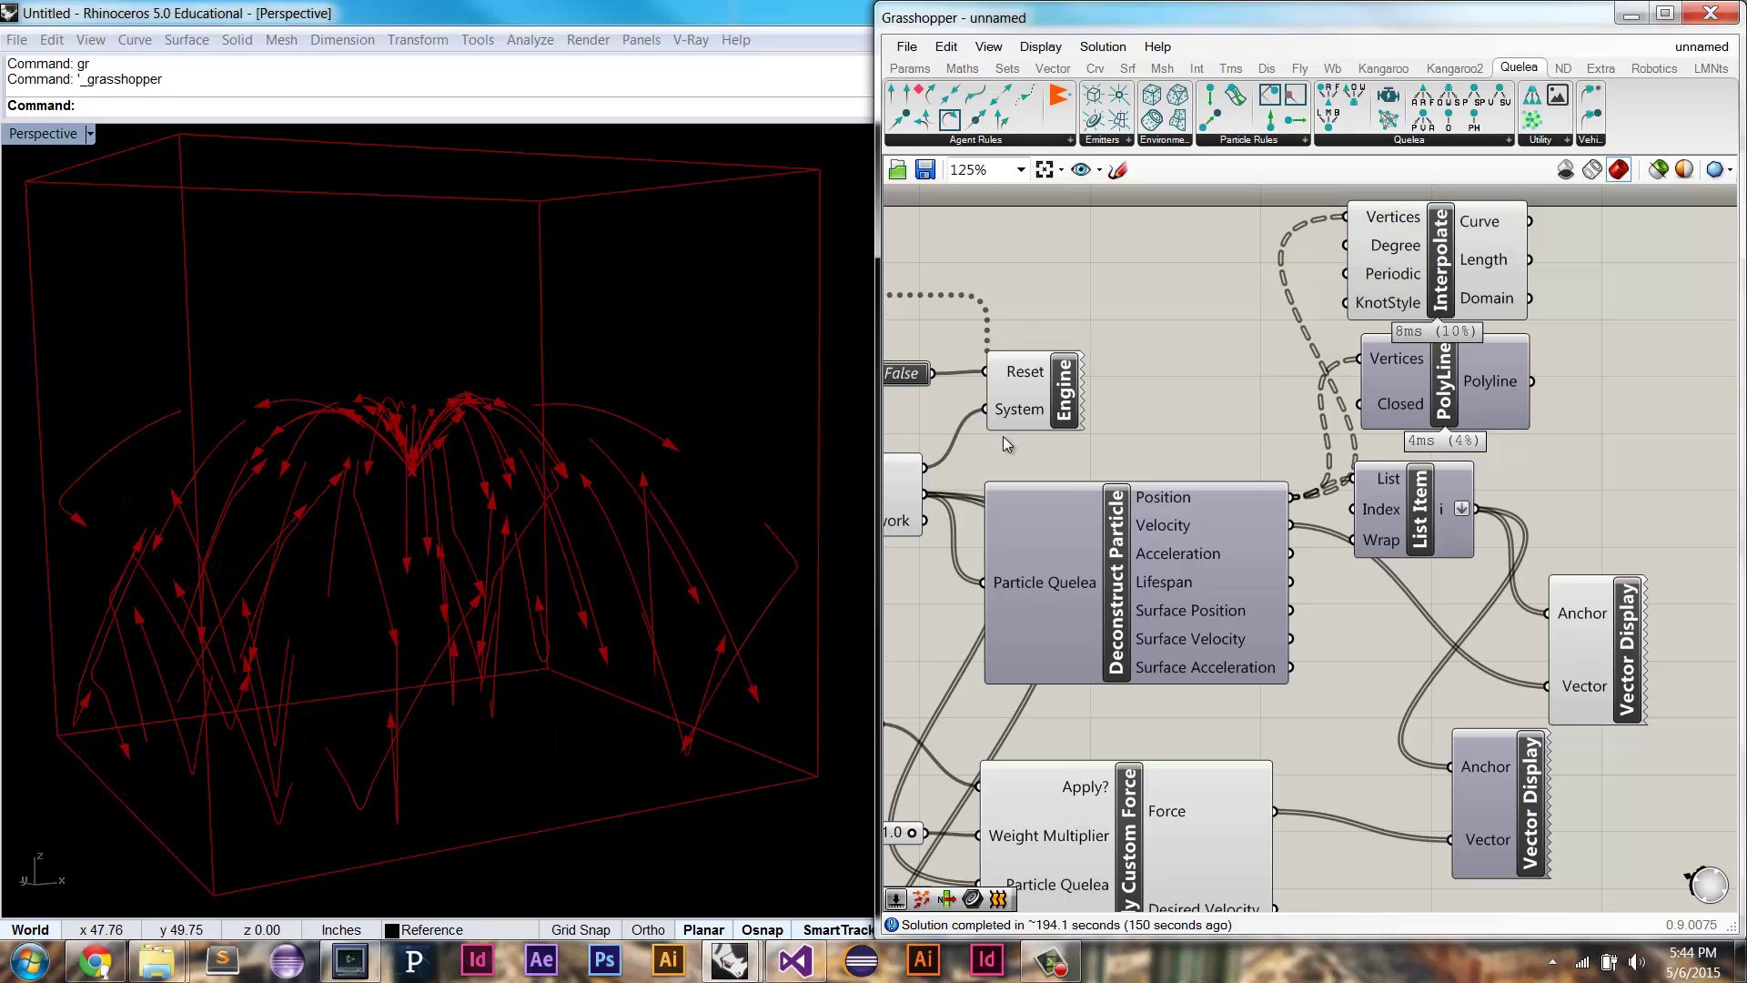
Step: Examine the interpolated particle trails from another angle and review the upstream Construct Particle, Point Emitter and System components
right_drag(548, 456, 526, 499)
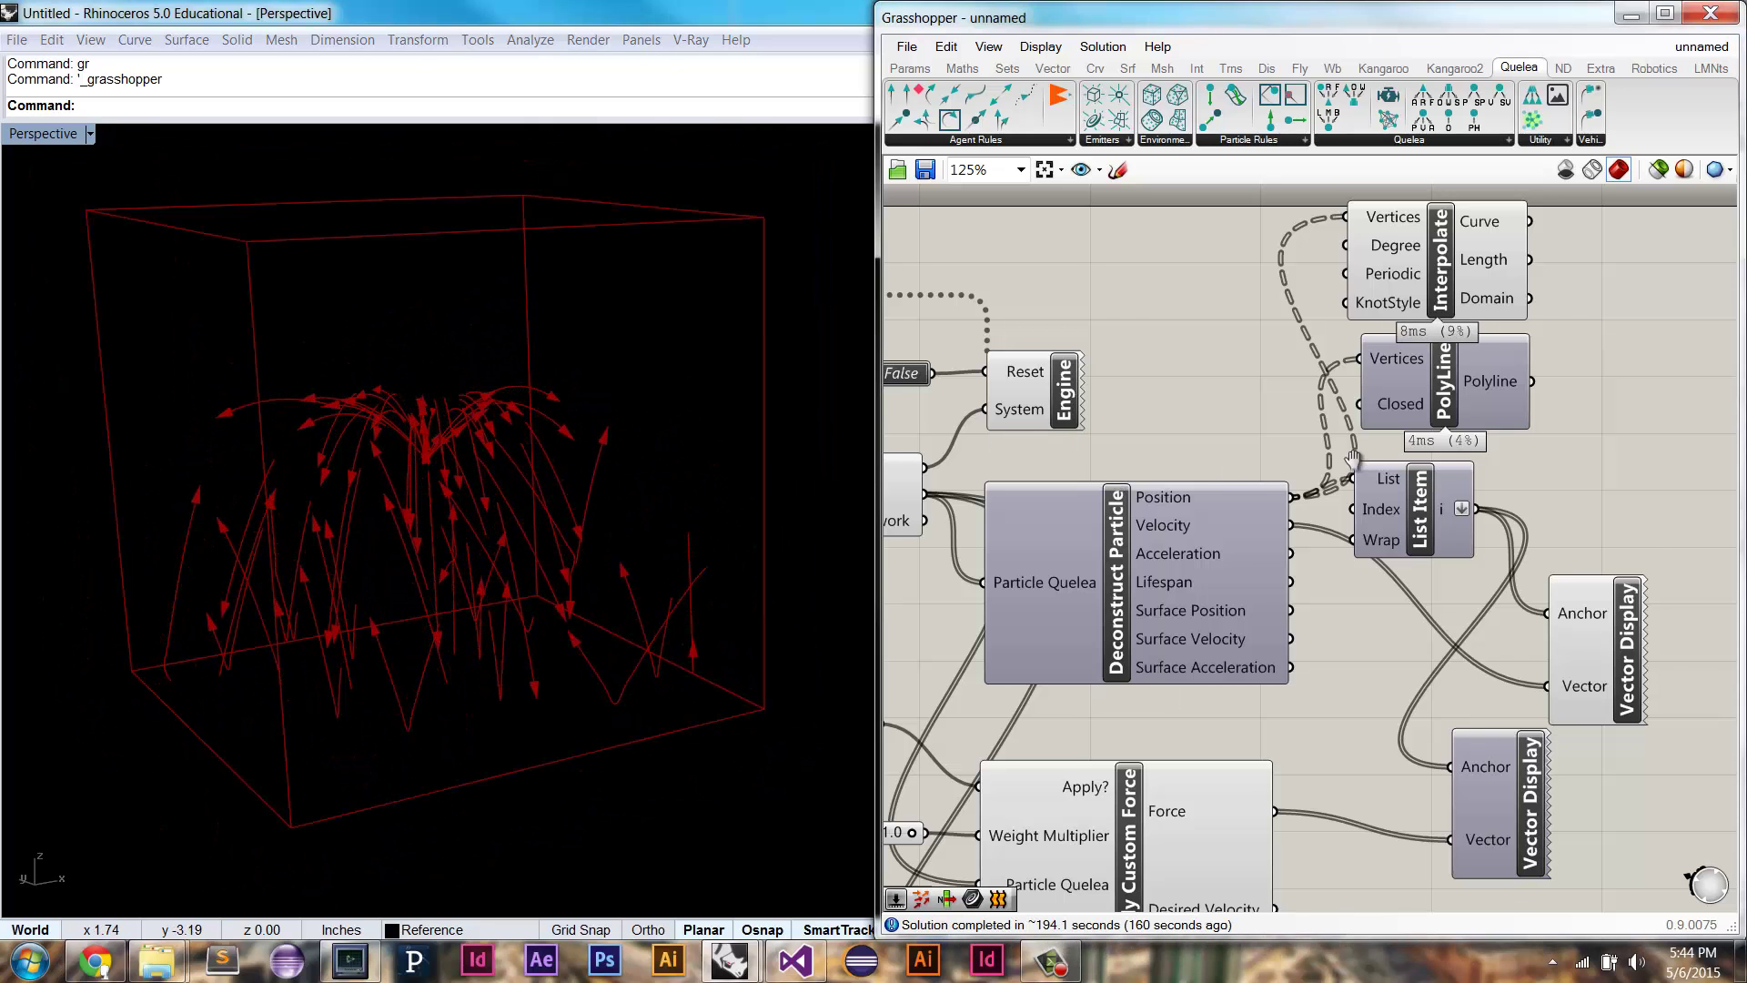
scroll(1086, 466, down, 2)
right_drag(1067, 559, 1274, 531)
right_drag(1185, 591, 1314, 576)
right_drag(1460, 616, 1600, 623)
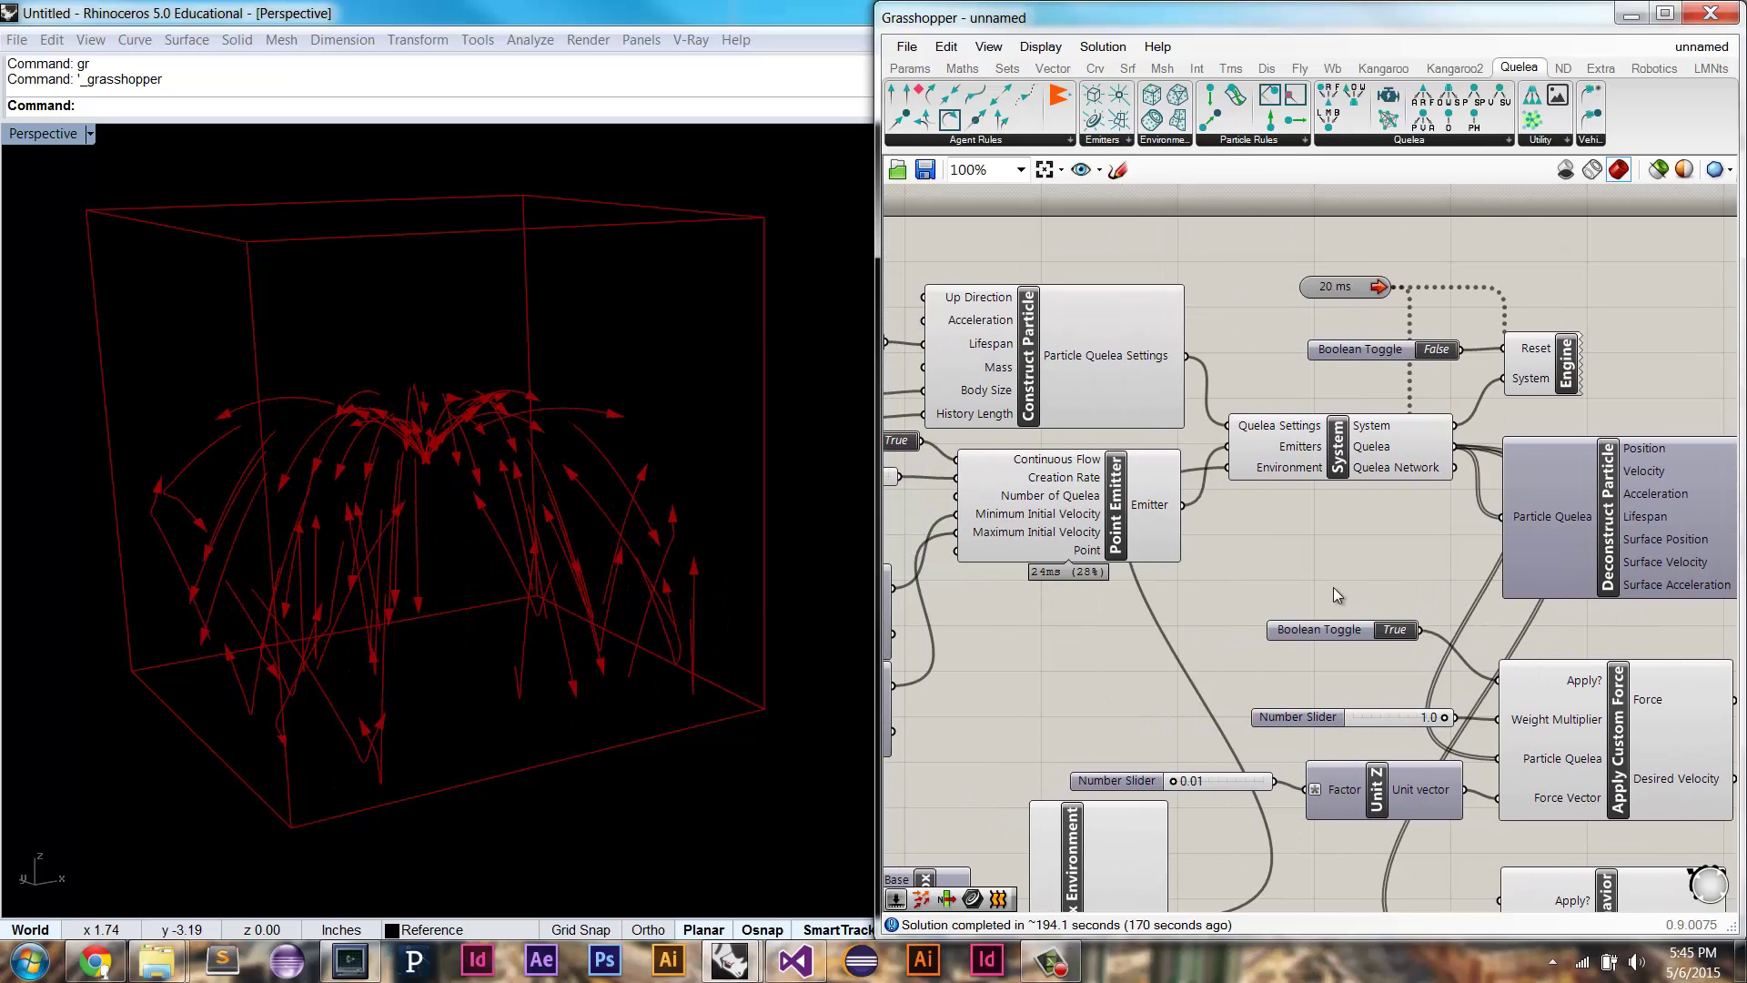